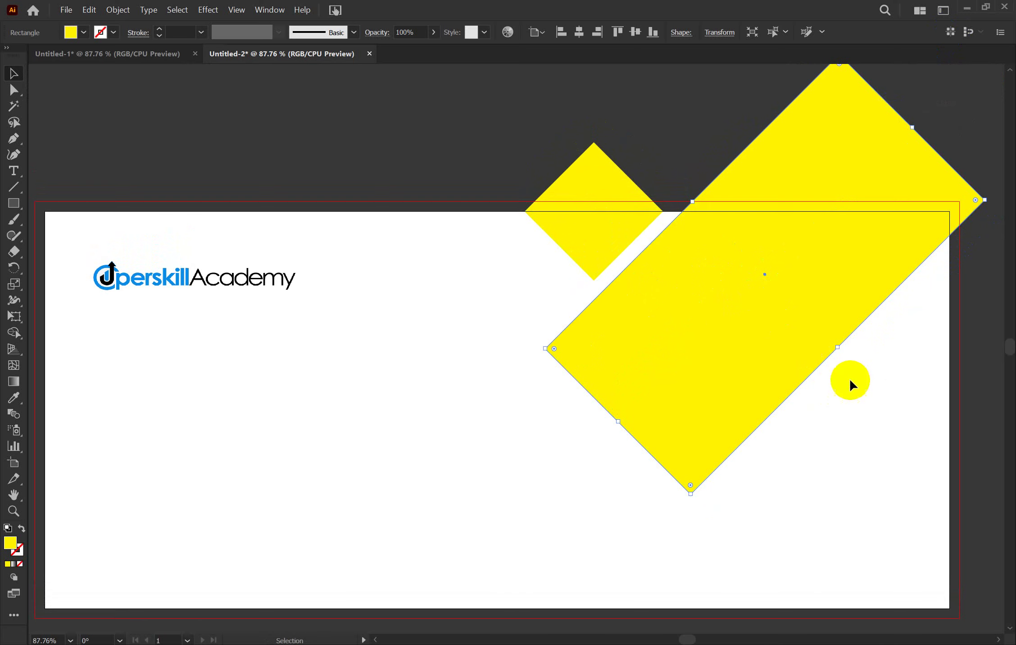
Alt-drag a copy of the large rotated yellow rectangle to the banner's lower-right corner
left_click(850, 384)
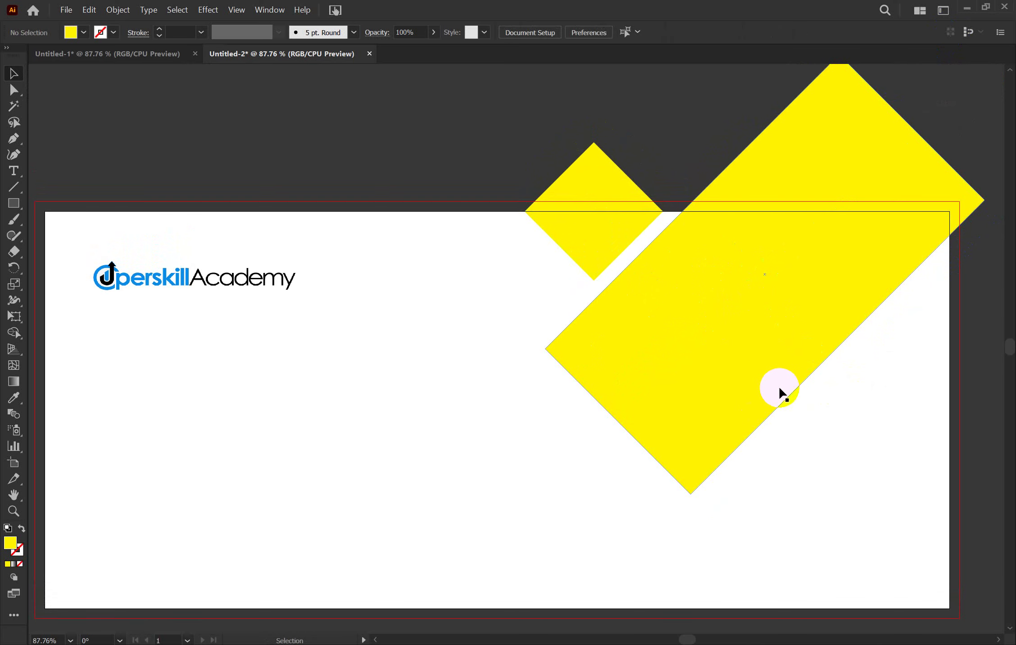
left_click(749, 370)
scroll(749, 370, "down", 3)
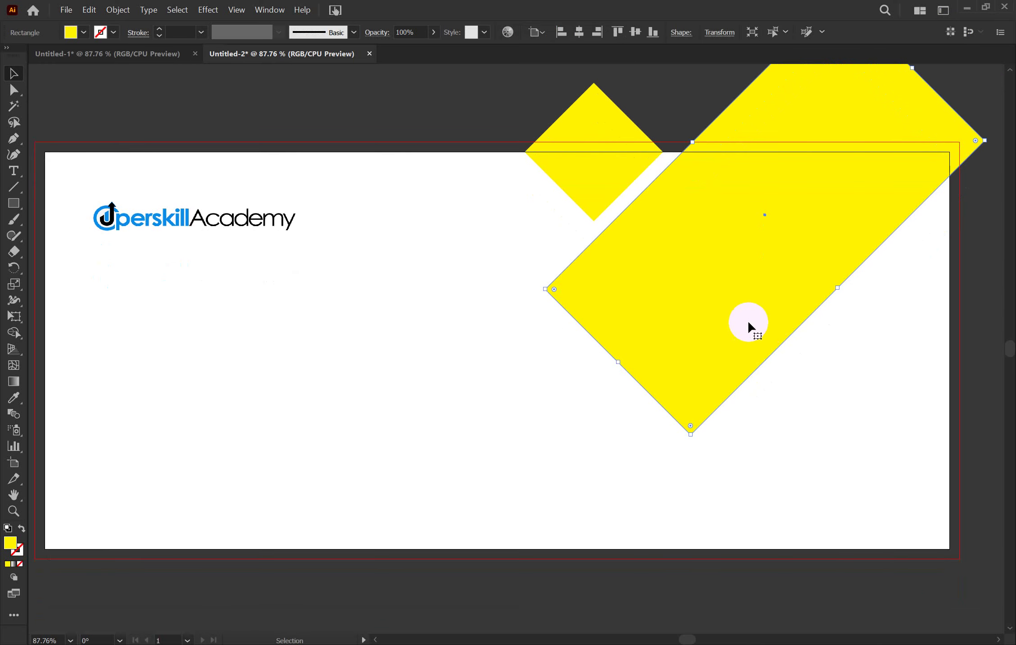
left_click_drag(749, 322, 876, 589)
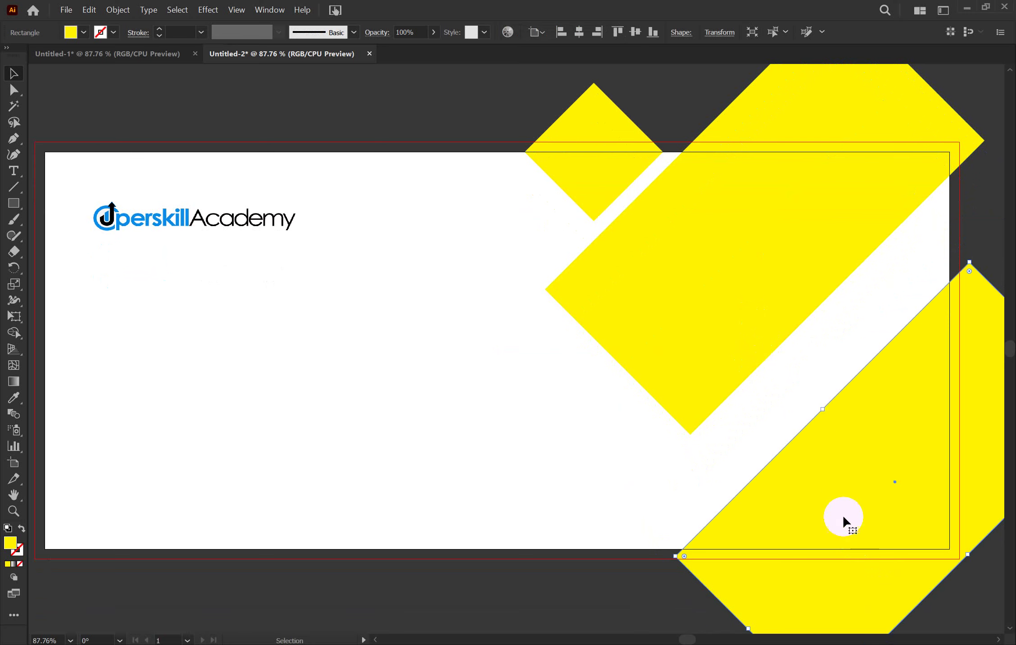
Select the large diamond, the small diamond and the lower-right yellow shape together
left_click(982, 210)
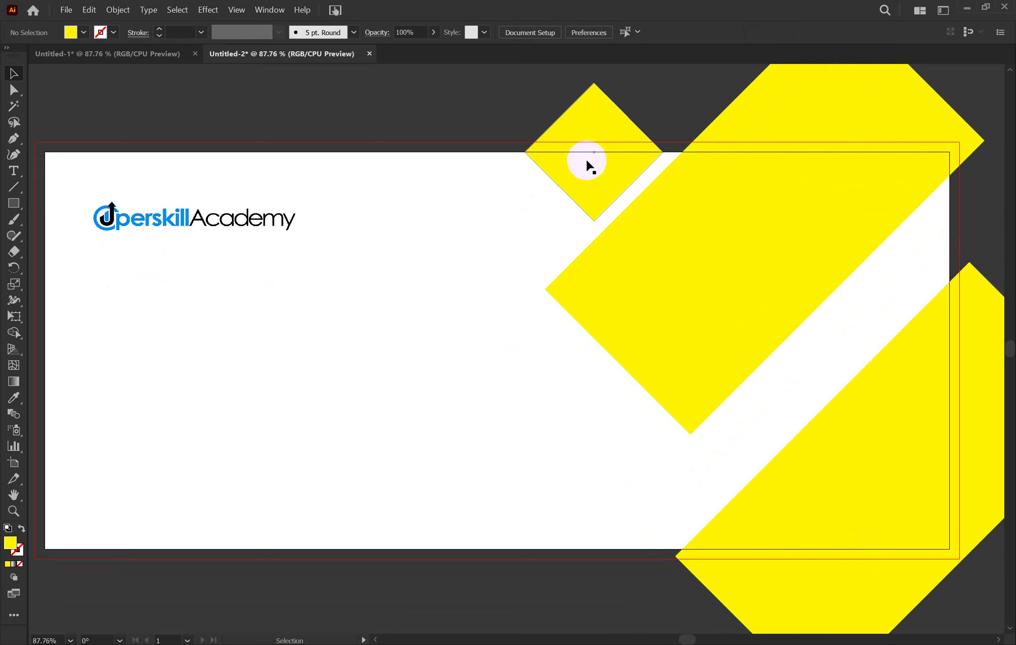
left_click(674, 311)
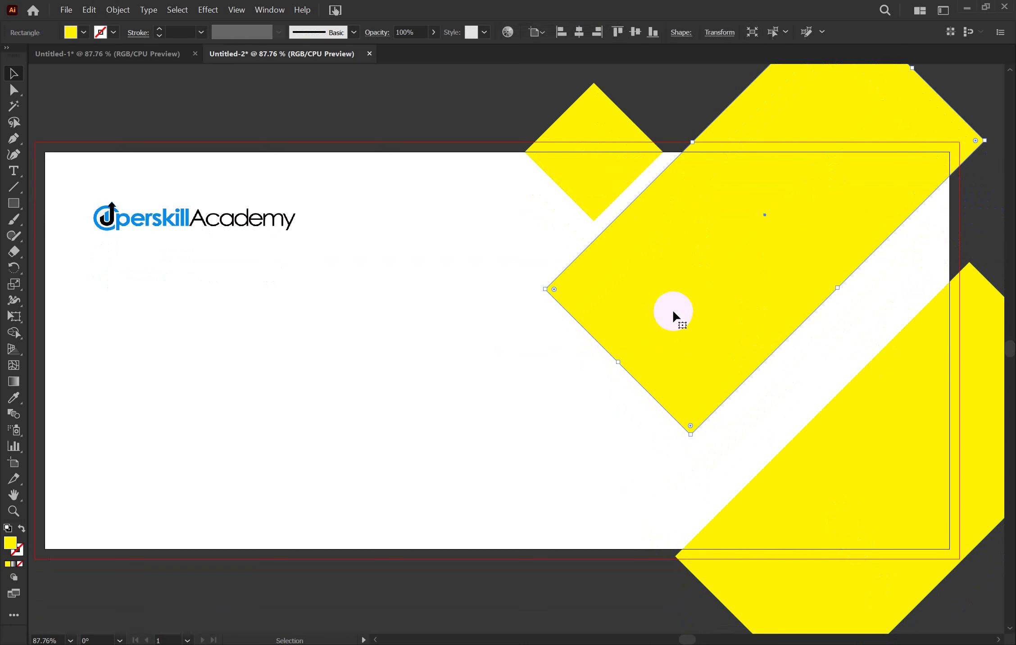
left_click(576, 167, "shift")
left_click(830, 465, "shift")
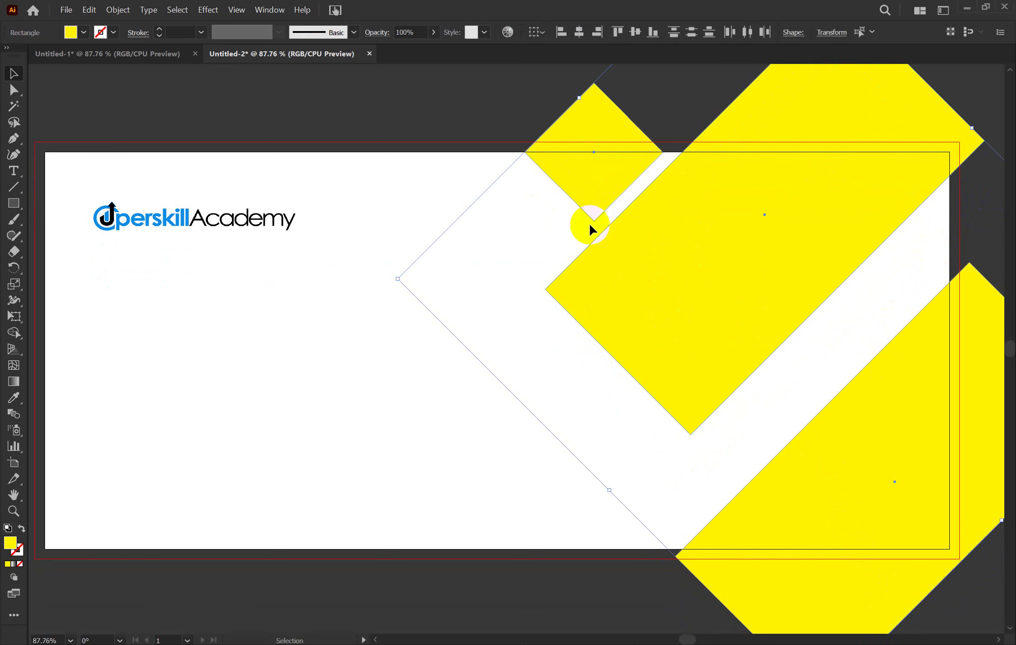
scroll(589, 223, "up", 3)
Round the corners of all three yellow shapes with the Direct Selection corner widget
left_click(13, 90)
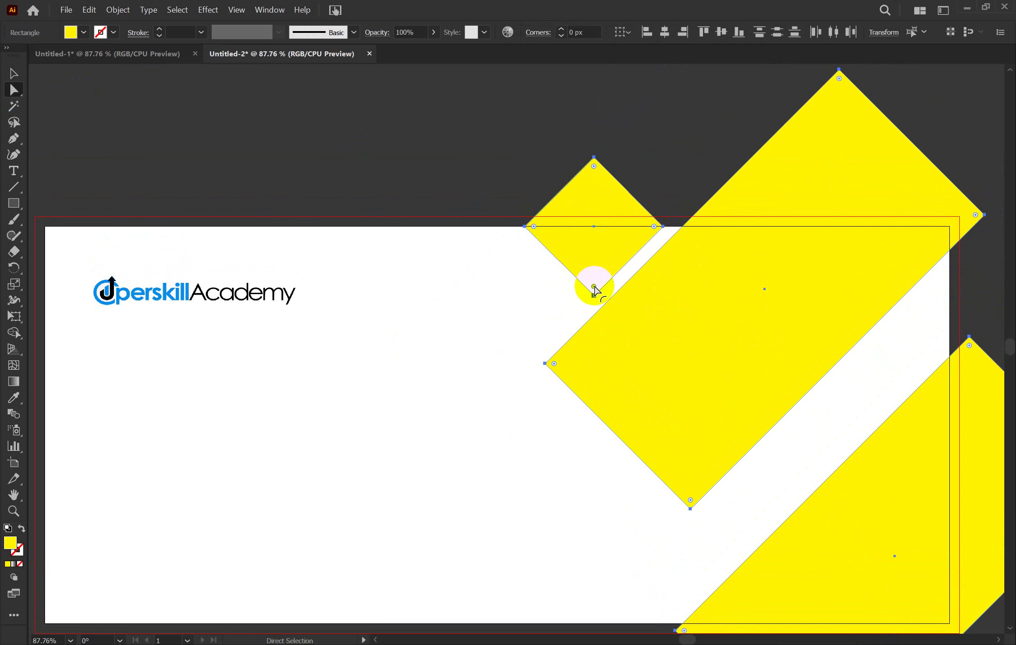
mouse_move(594, 288)
left_mouse_down()
mouse_move(615, 195)
mouse_move(590, 234)
mouse_move(589, 268)
left_mouse_up()
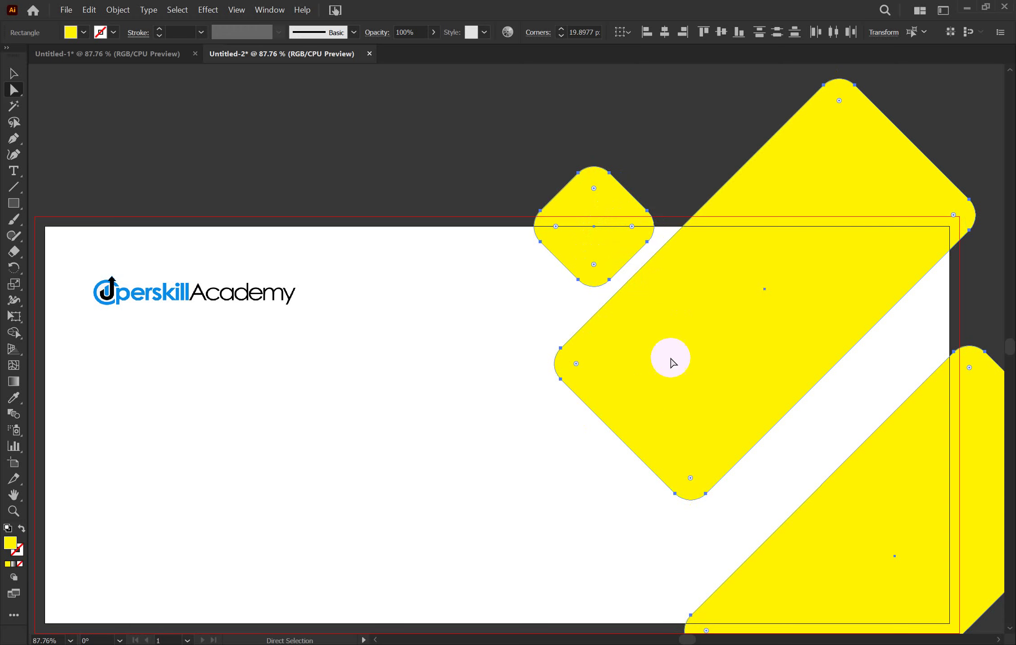
scroll(651, 421, "down", 3)
left_click(693, 435)
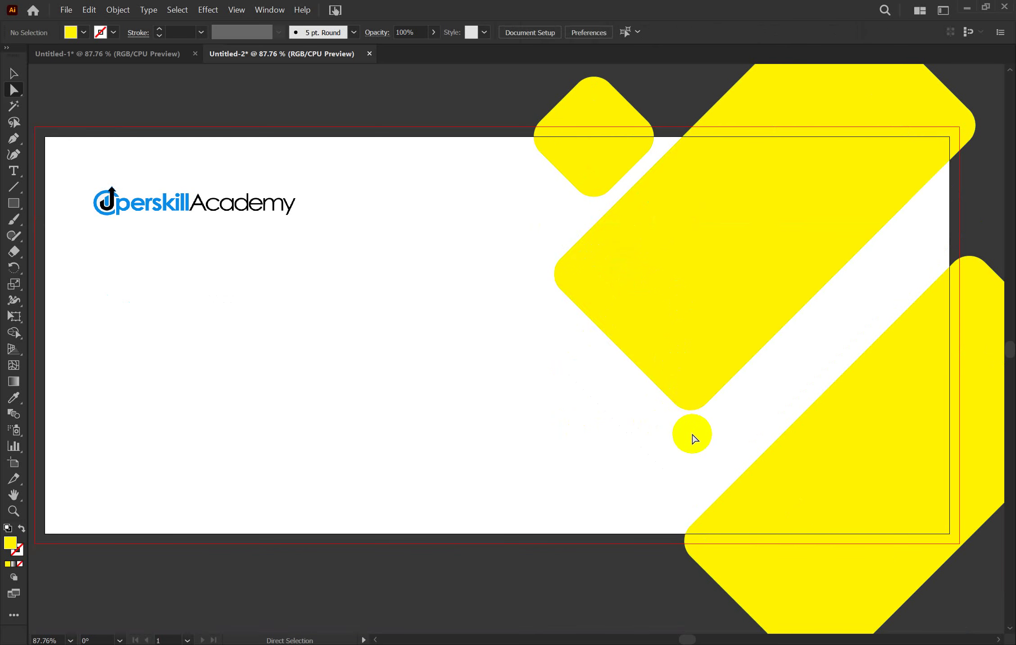
Round the large shape's left and bottom corners to 93 px for a semicircular end
left_click(696, 385)
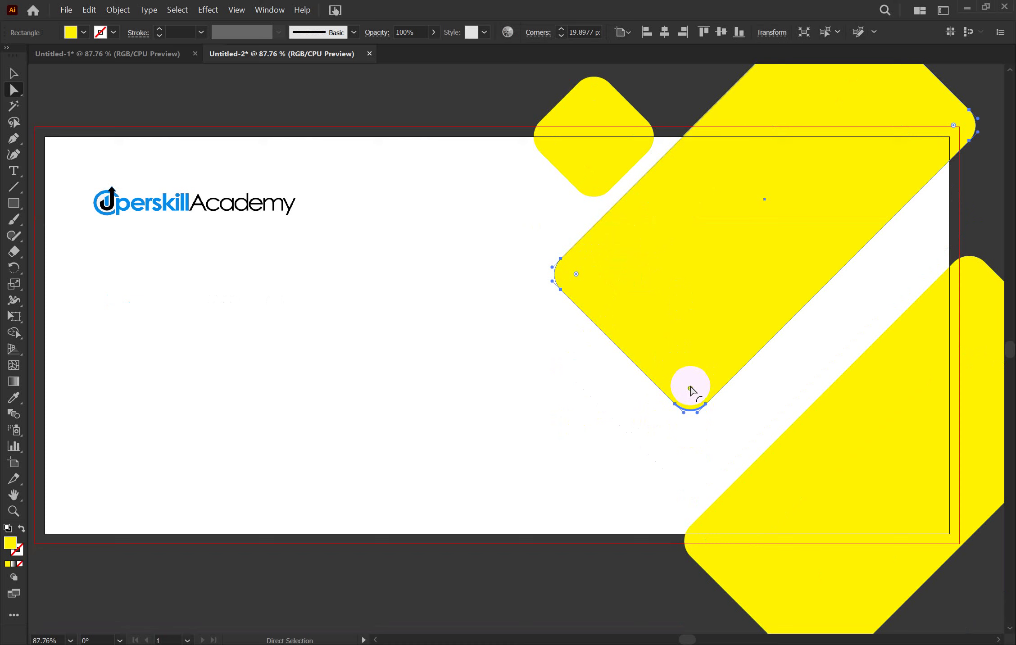
left_click_drag(690, 388, 824, 205)
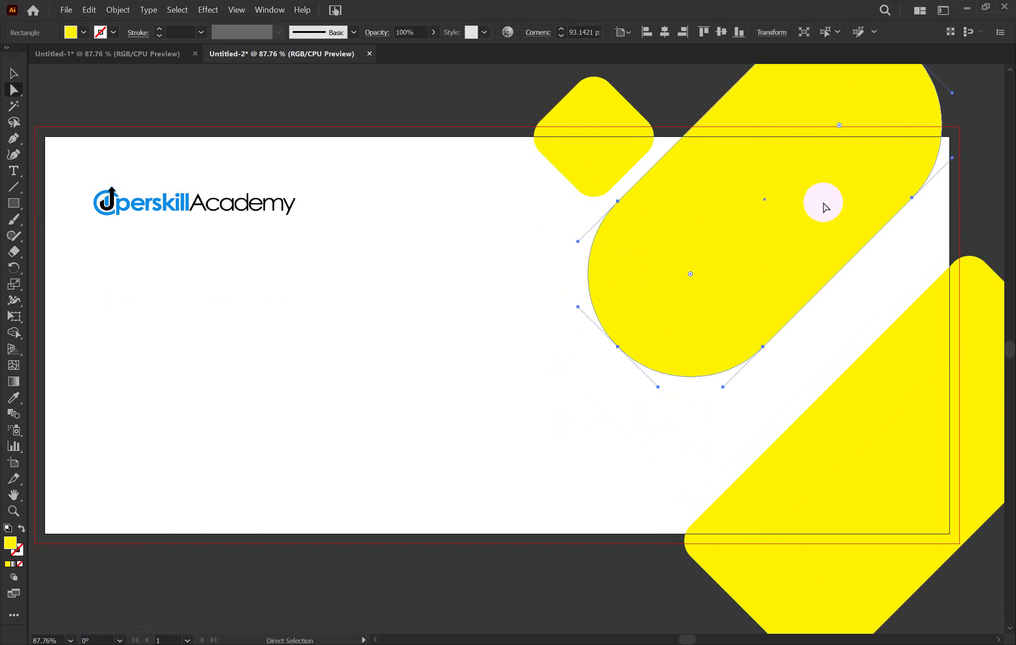
key("ctrl")
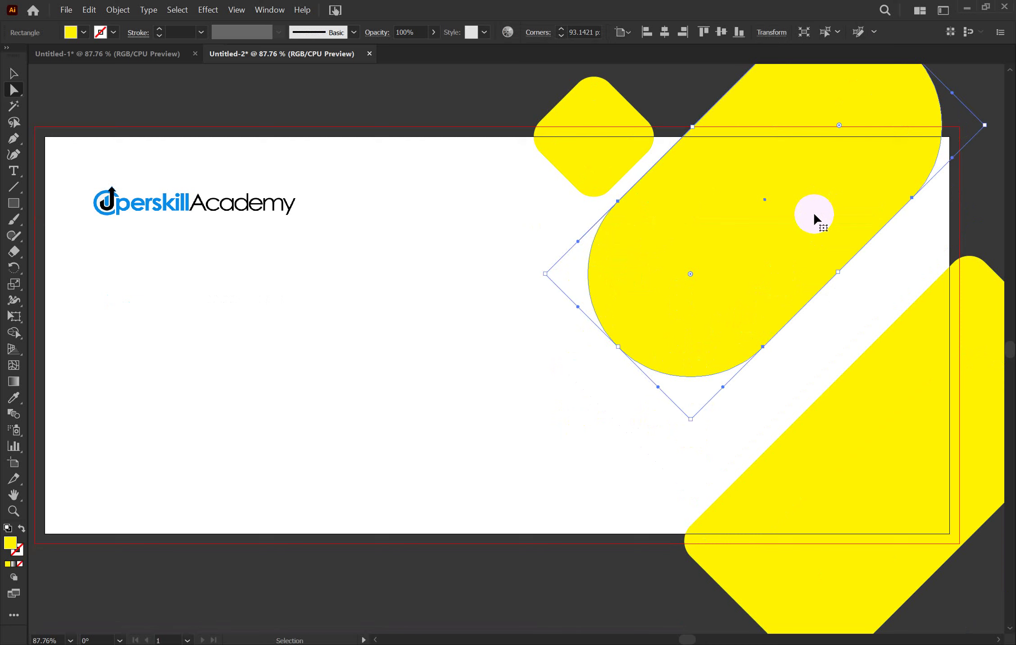
key("ctrl+z")
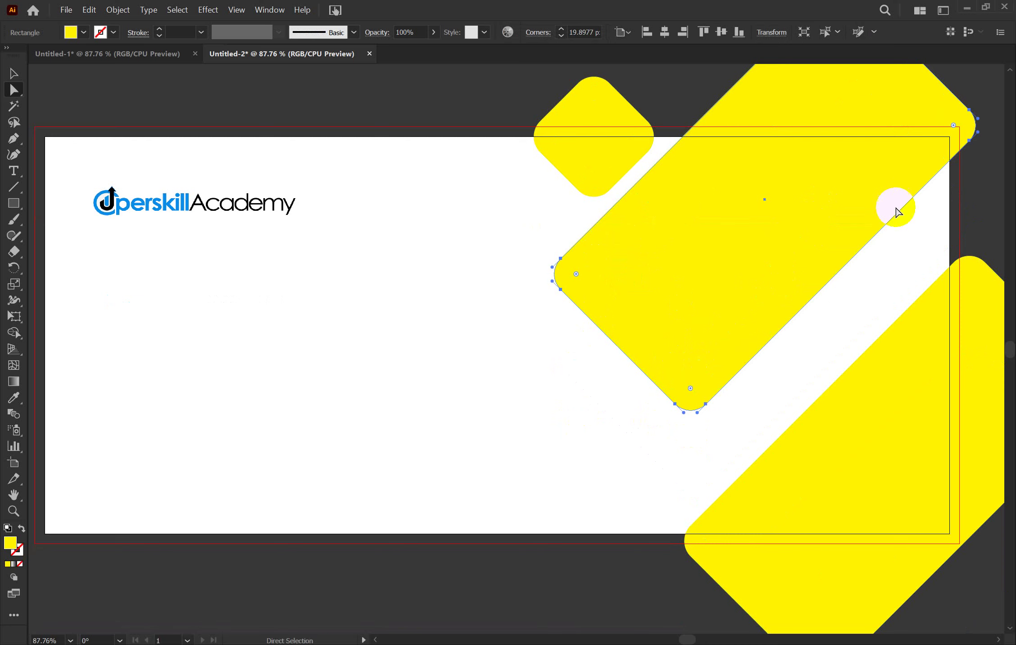
left_click(984, 110)
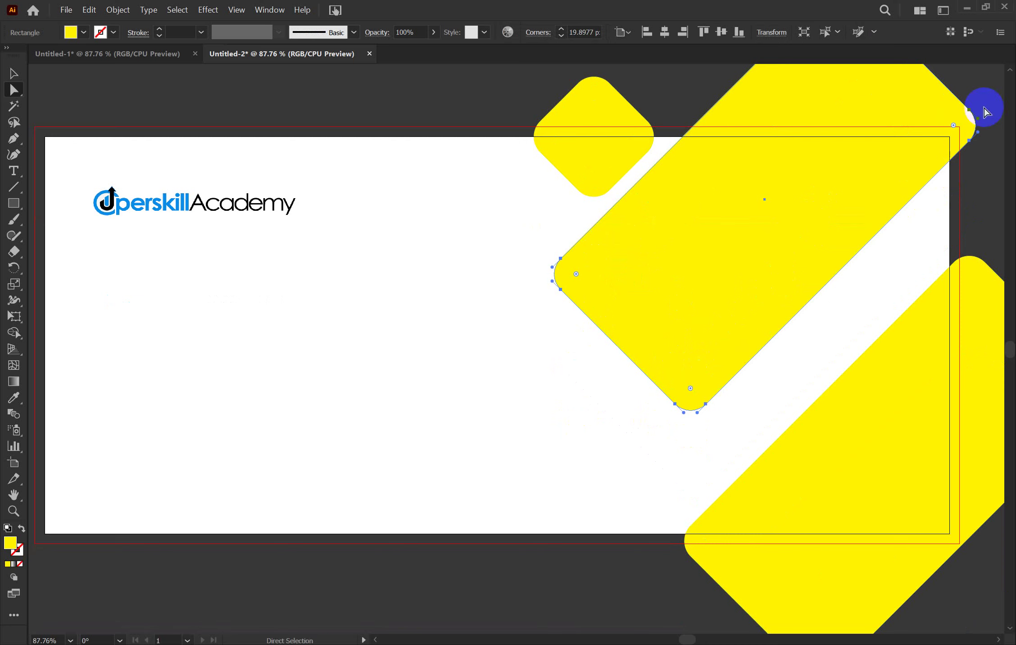
left_click(690, 389, "shift")
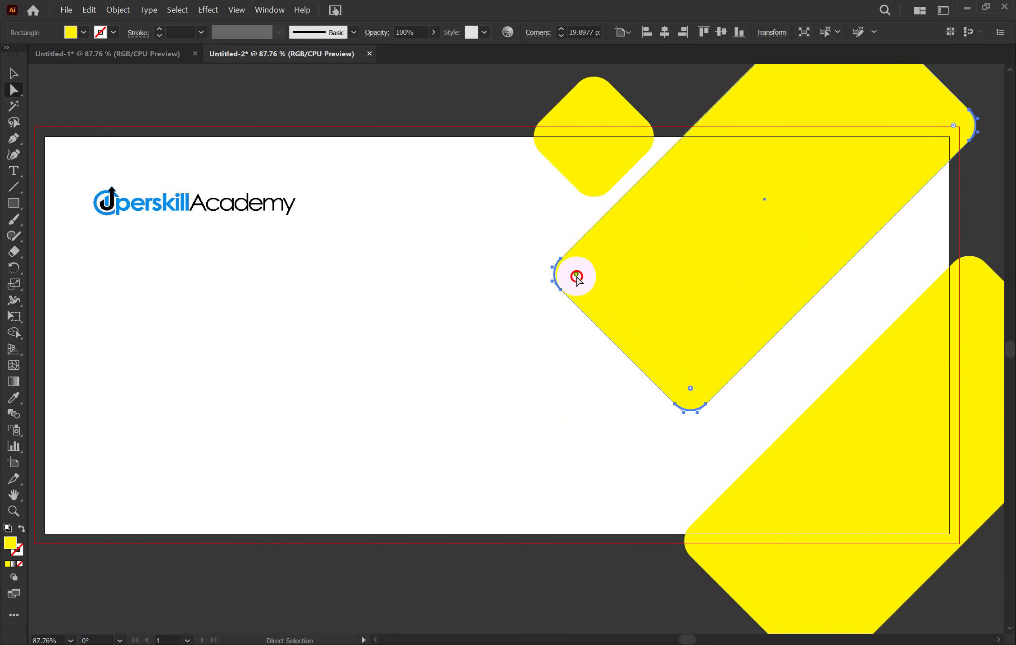
left_click_drag(577, 277, 866, 223)
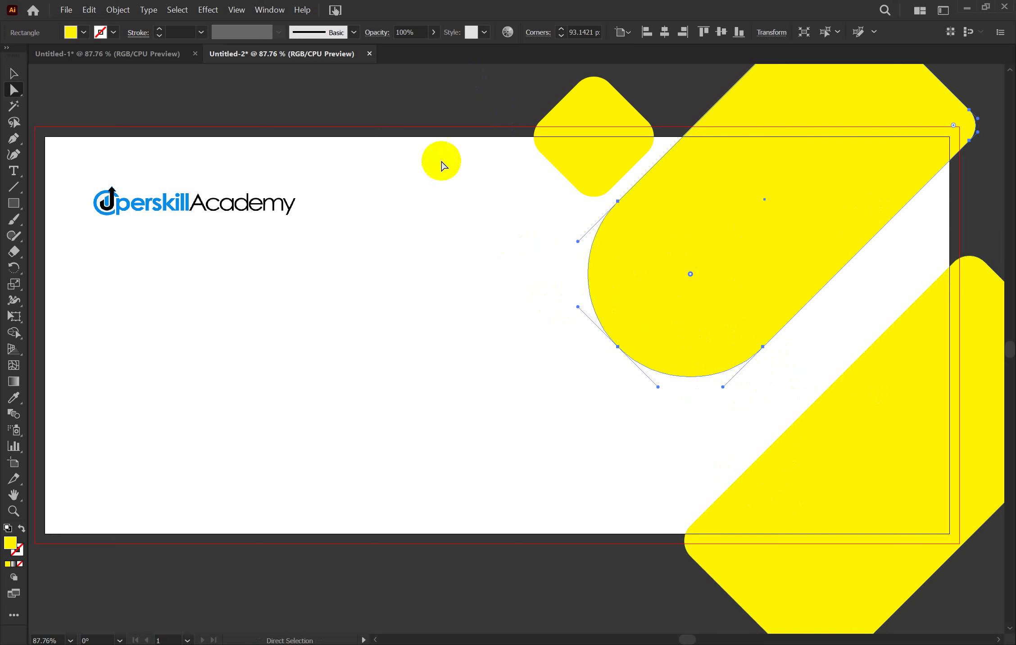
left_click(15, 70)
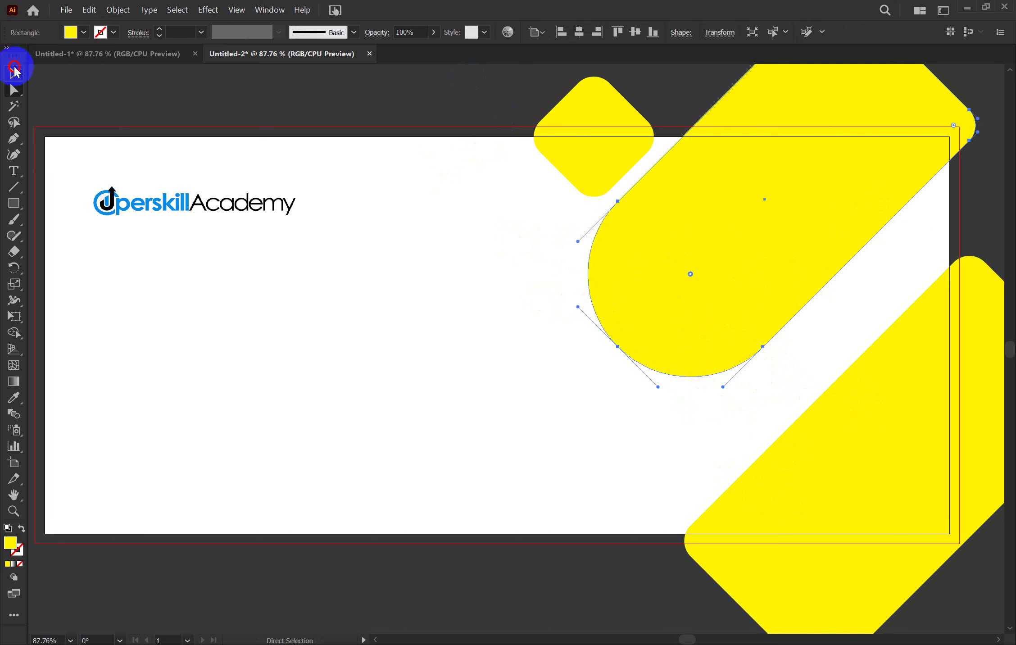
left_click_drag(311, 124, 390, 100)
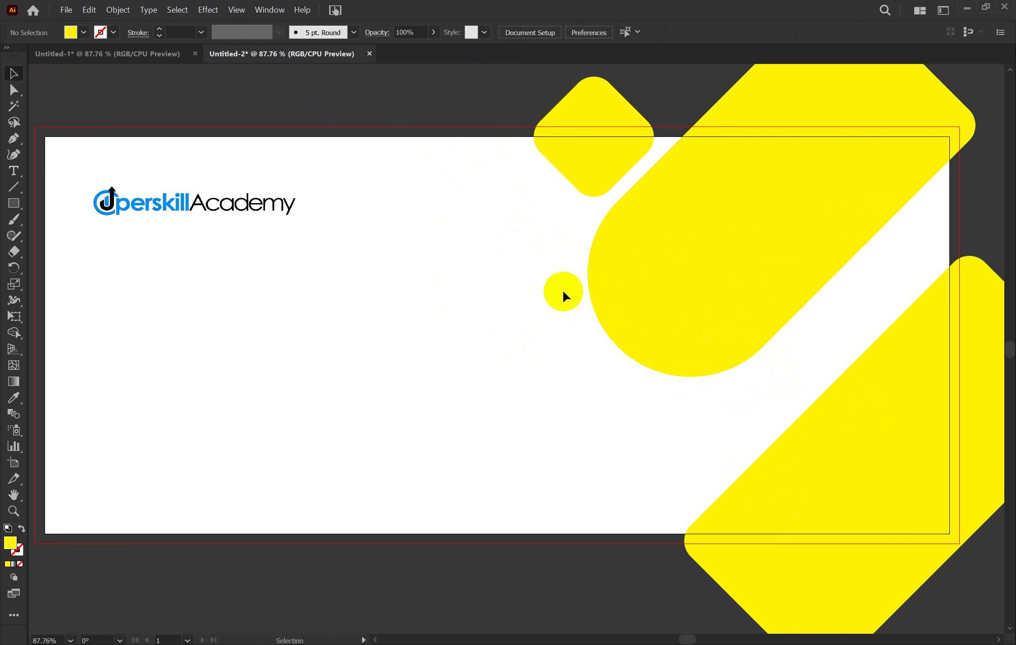
Fill the large rounded shape with deeper gold #EFC807 via the Color Picker
left_click(731, 259)
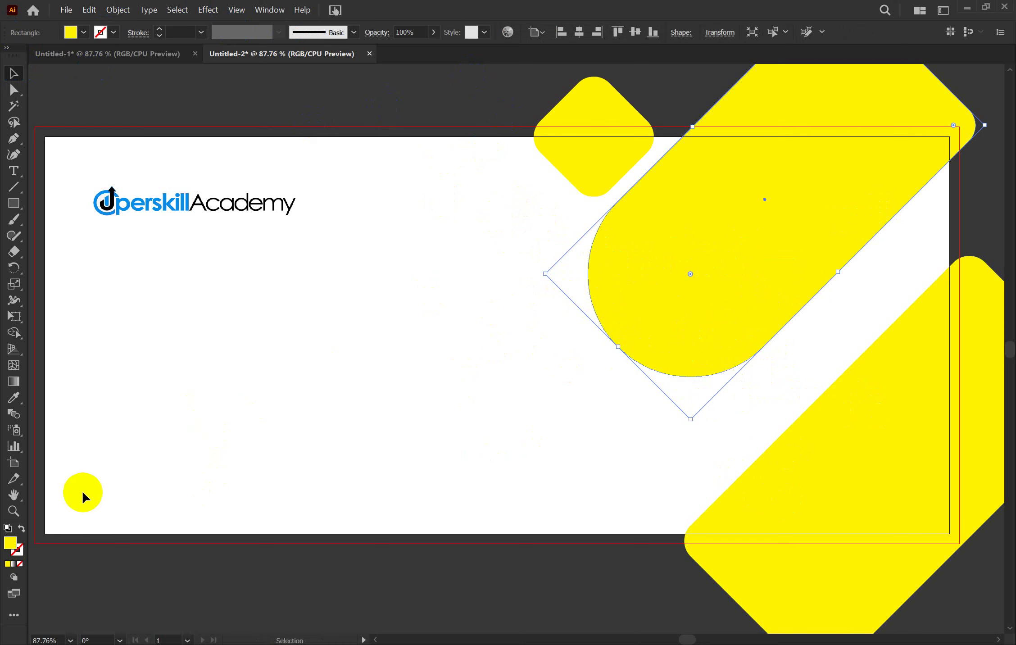
double_click(9, 545)
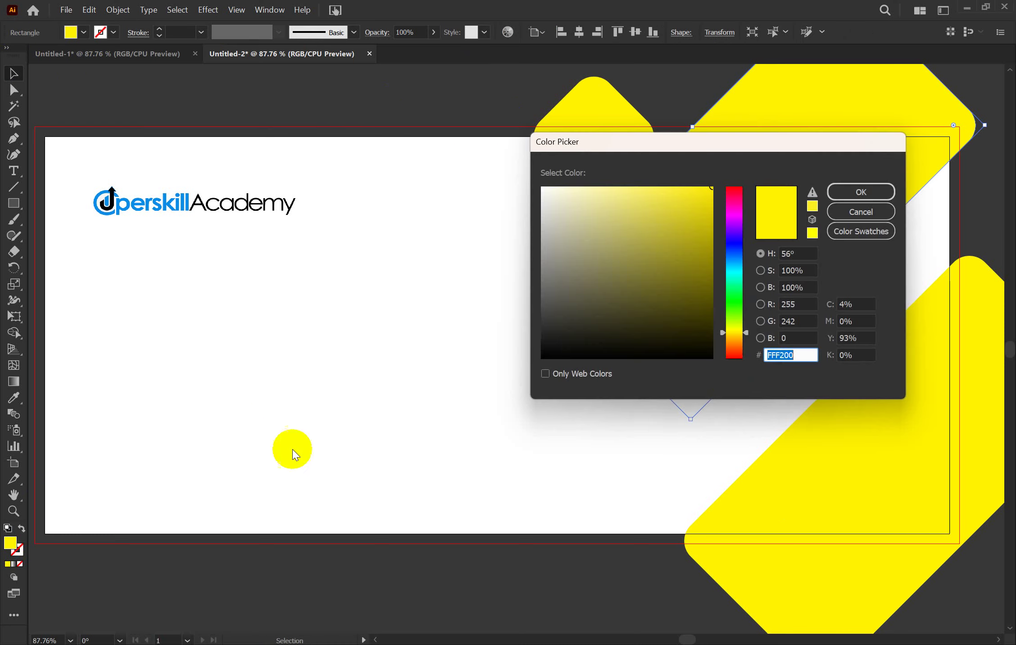
left_click(730, 338)
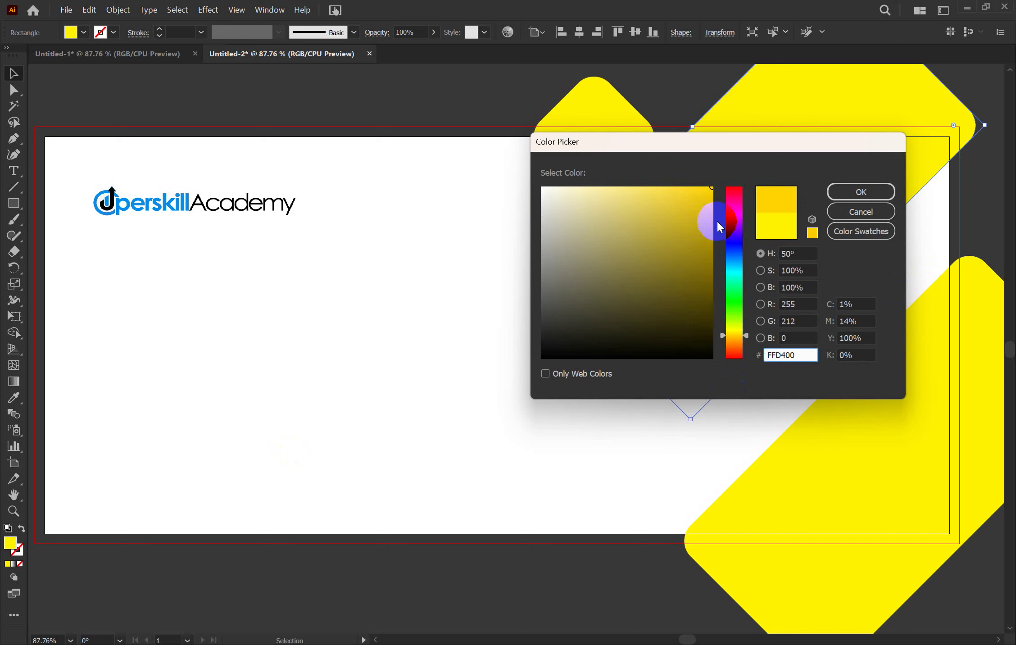
left_click(706, 199)
left_click(707, 197)
left_click(860, 191)
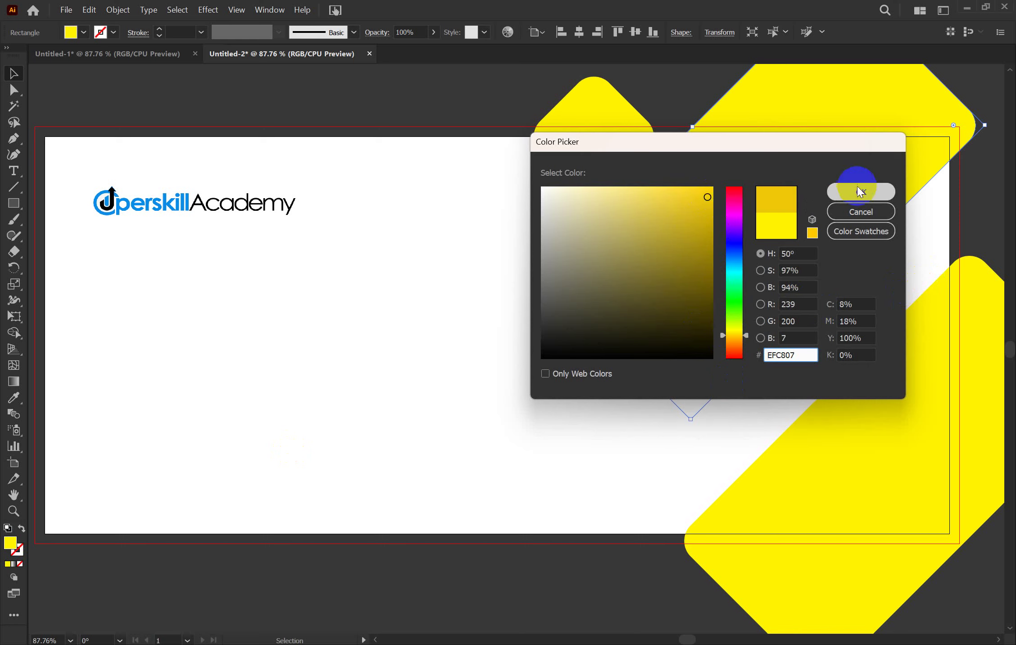
Select the small yellow diamond
left_click(664, 96)
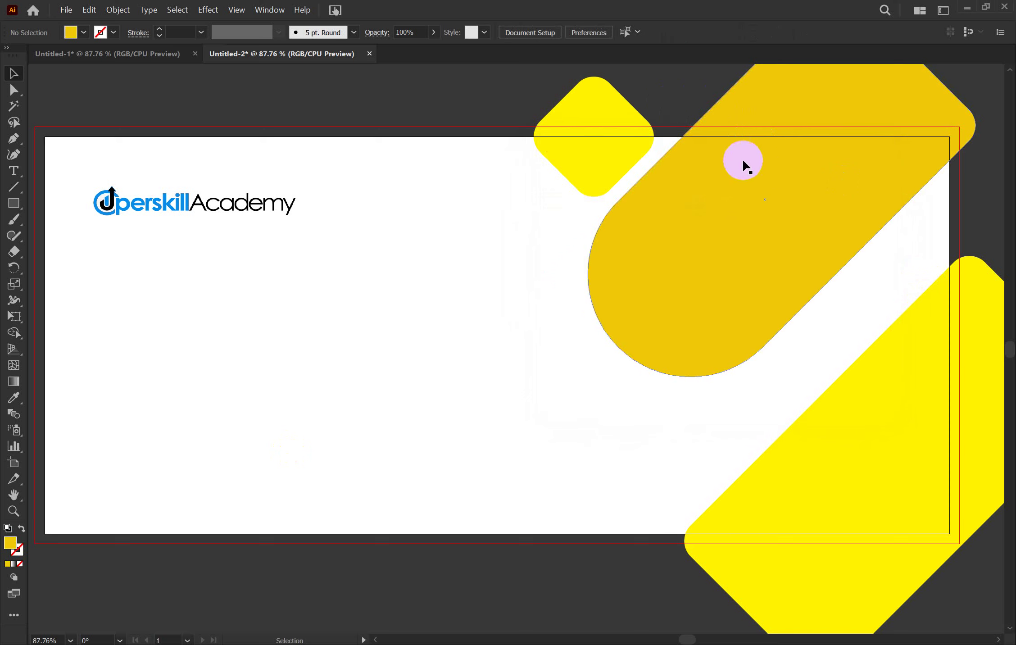
left_click(638, 217)
left_click(582, 139)
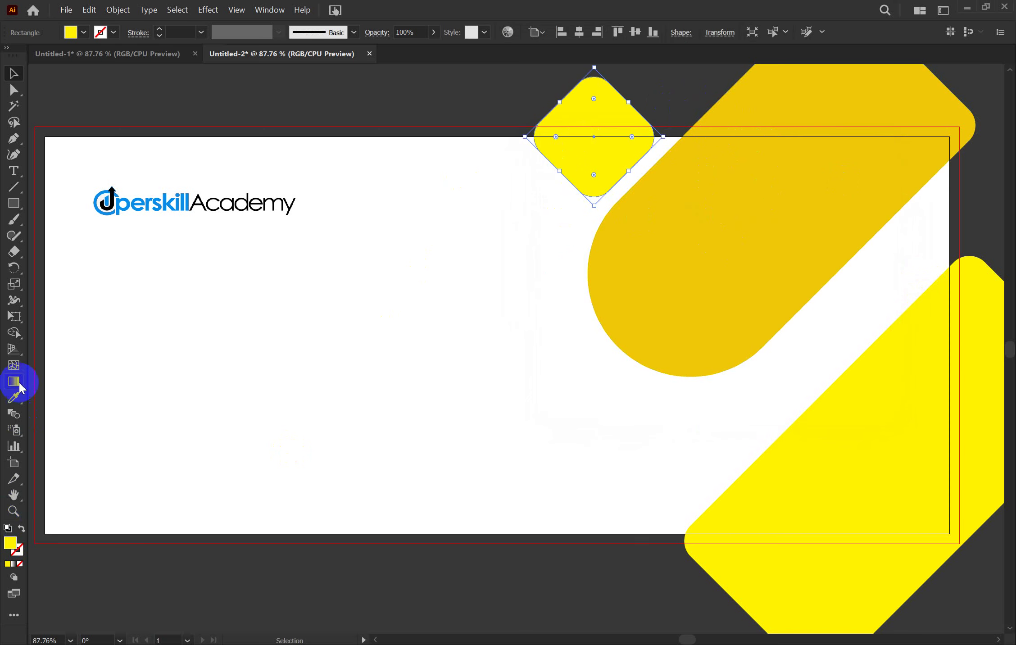
Eyedrop the gold fill onto the small diamond and the bottom-right yellow shape
left_click(10, 401)
left_click(691, 222)
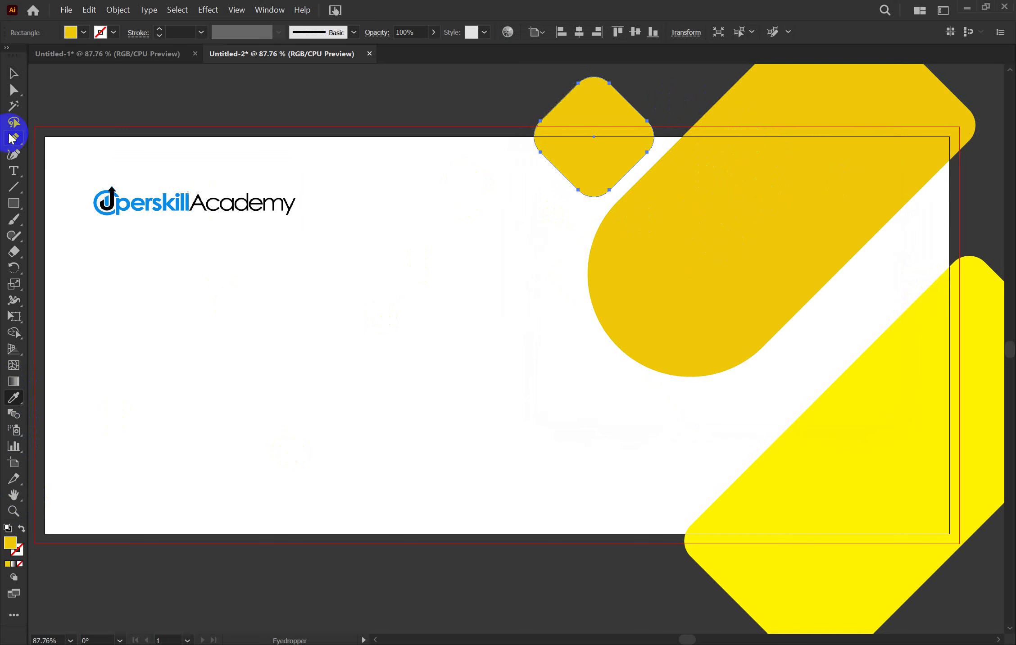
left_click(22, 75)
left_click(808, 454)
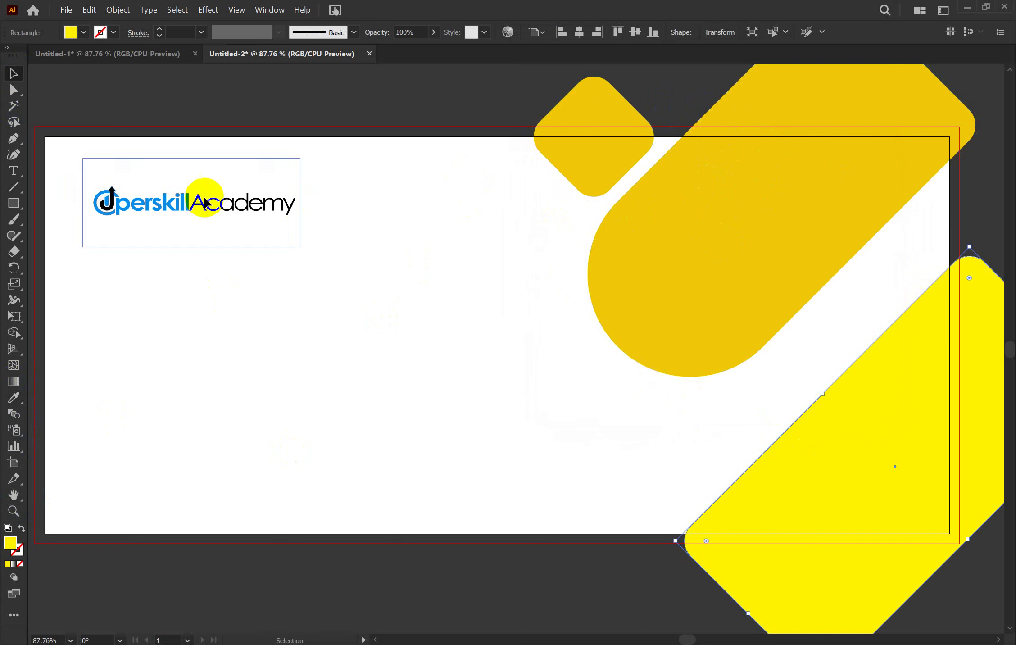
left_click(14, 398)
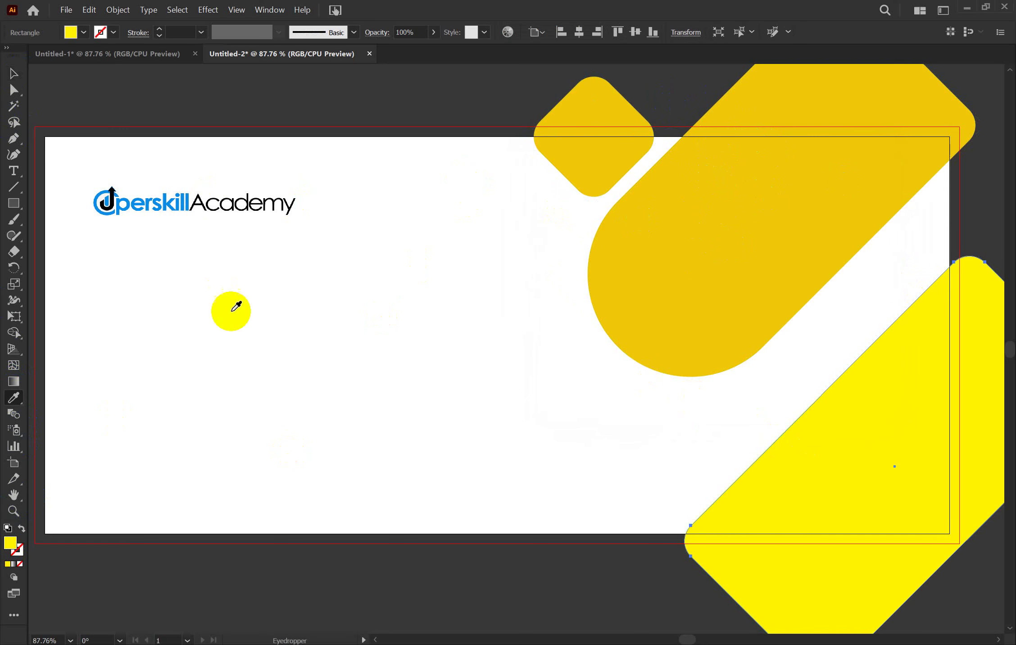
left_click(734, 203)
left_click(14, 73)
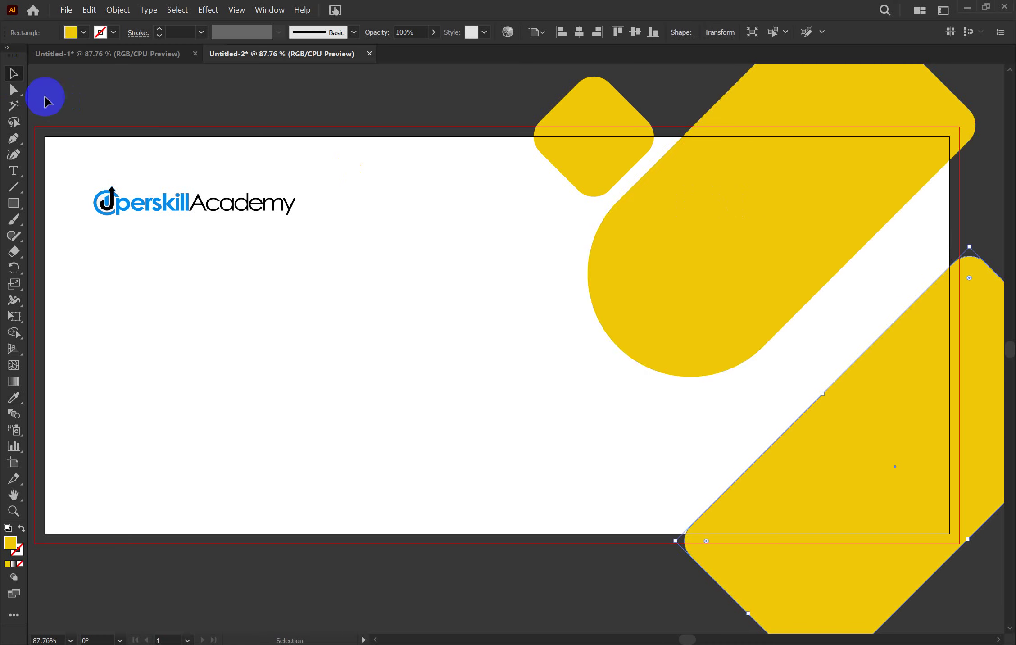
Enlarge the large gold shape, then move the bottom-right shape up-left and scale it larger
left_click(409, 399)
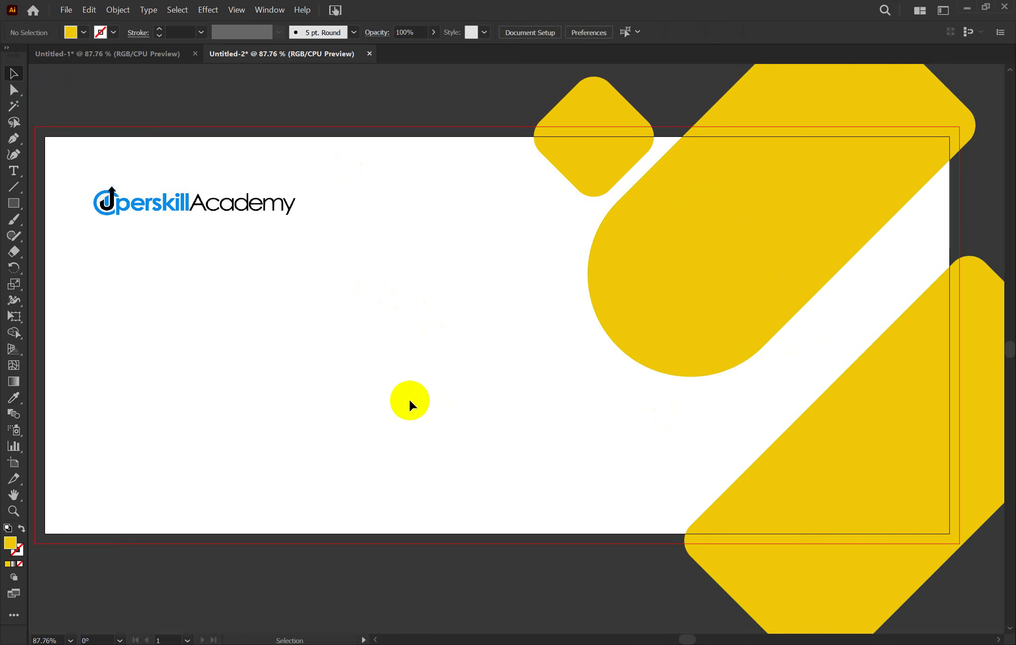
left_click(738, 304)
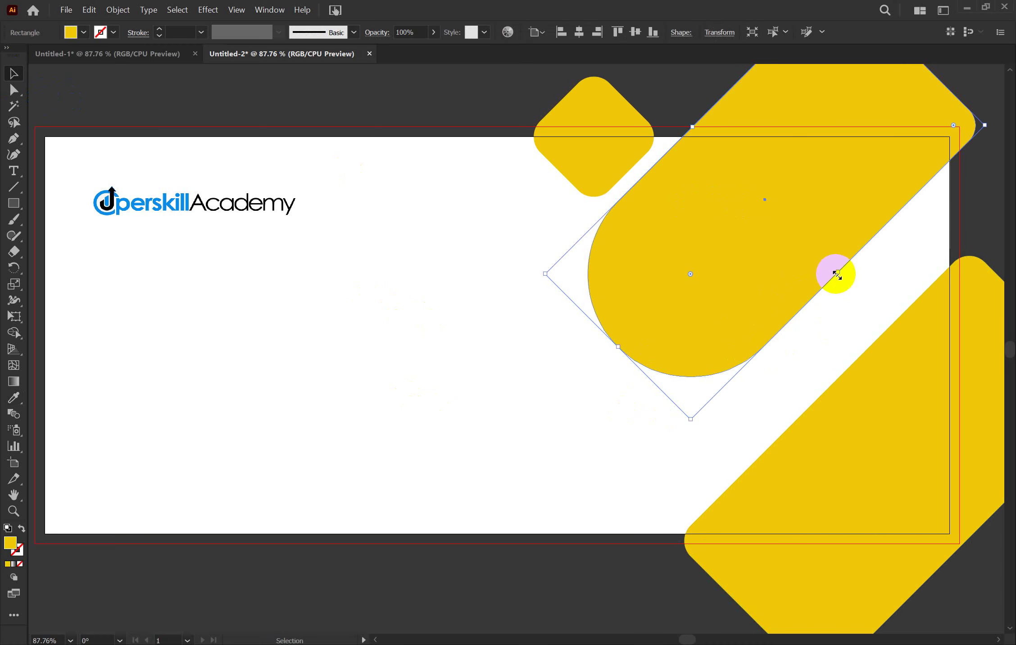
left_click_drag(834, 275, 845, 283)
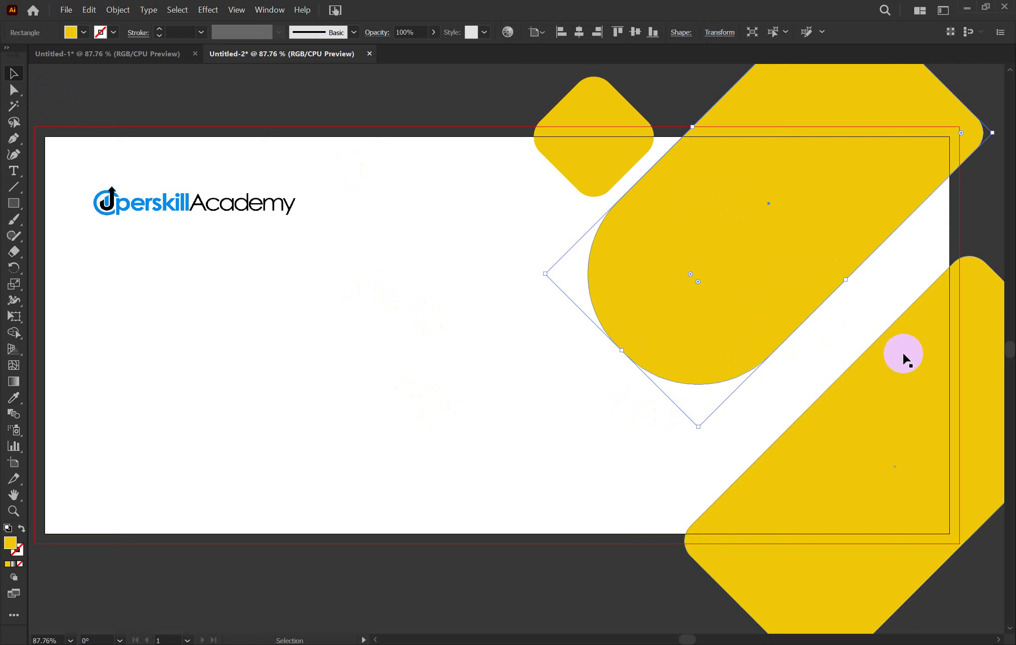
left_click(845, 344)
left_click_drag(865, 436, 824, 420)
left_click_drag(928, 523, 944, 587)
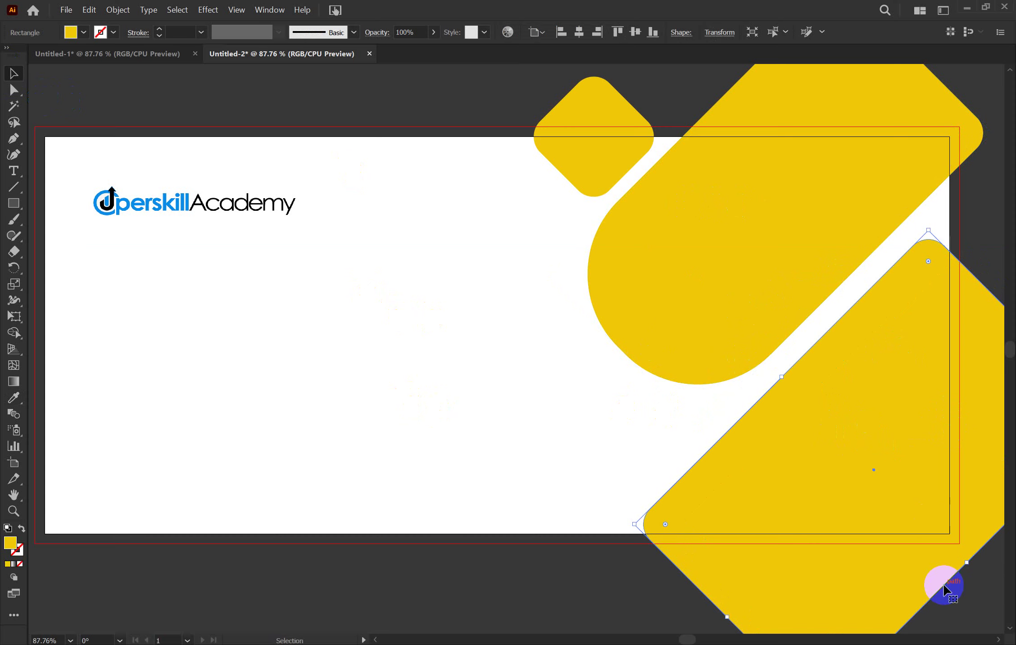
left_click(970, 606)
scroll(822, 512, "up", 2)
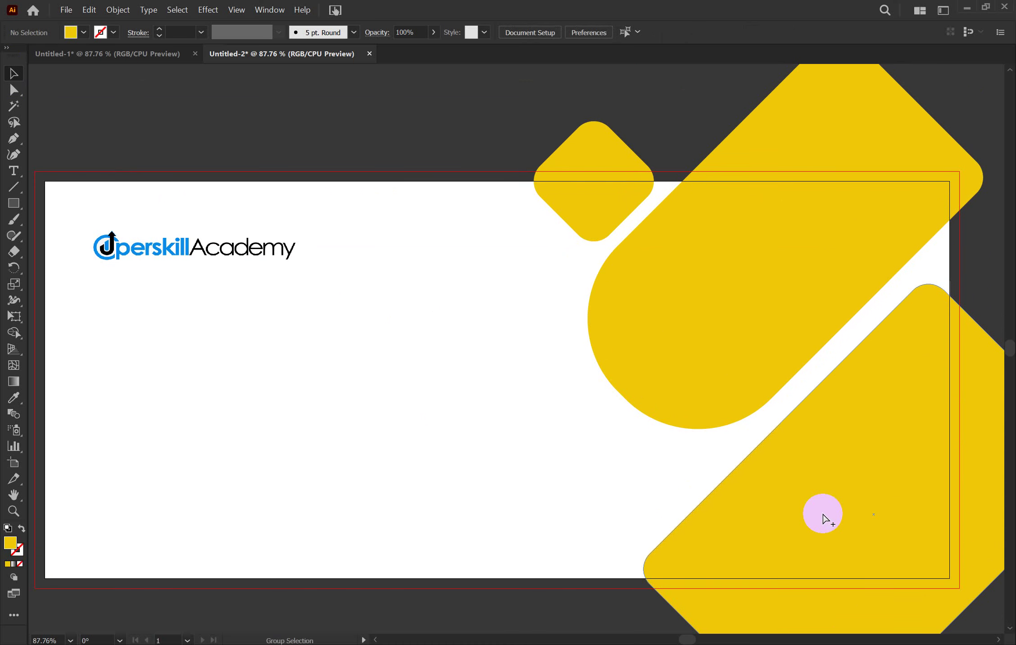
Select all and Shape Builder Alt-click away the gold pieces above and right of the artboard
left_click(821, 512)
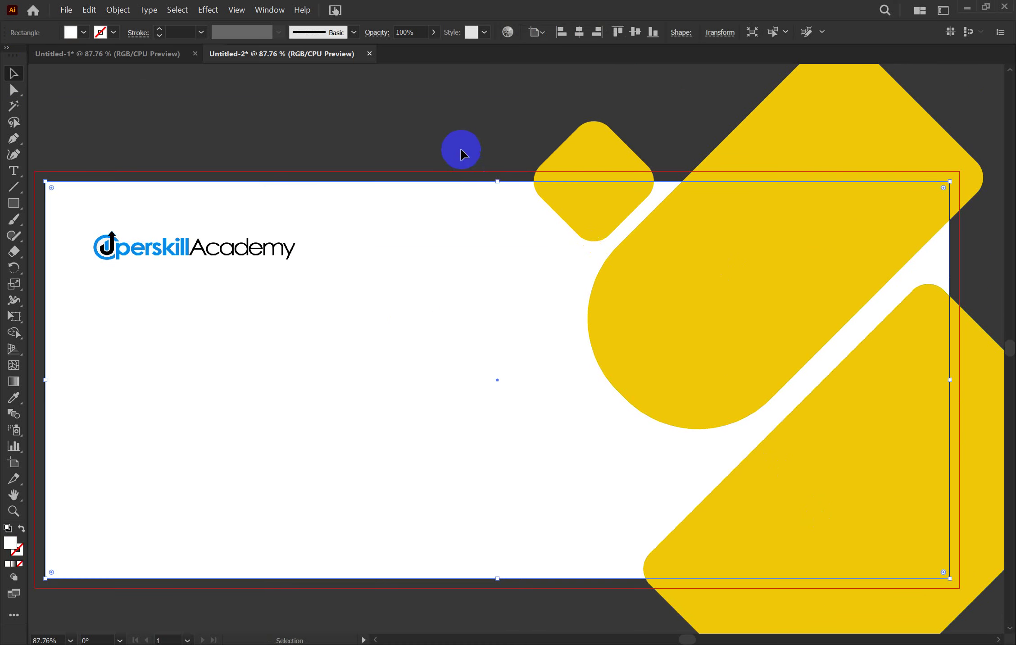
left_click(461, 151)
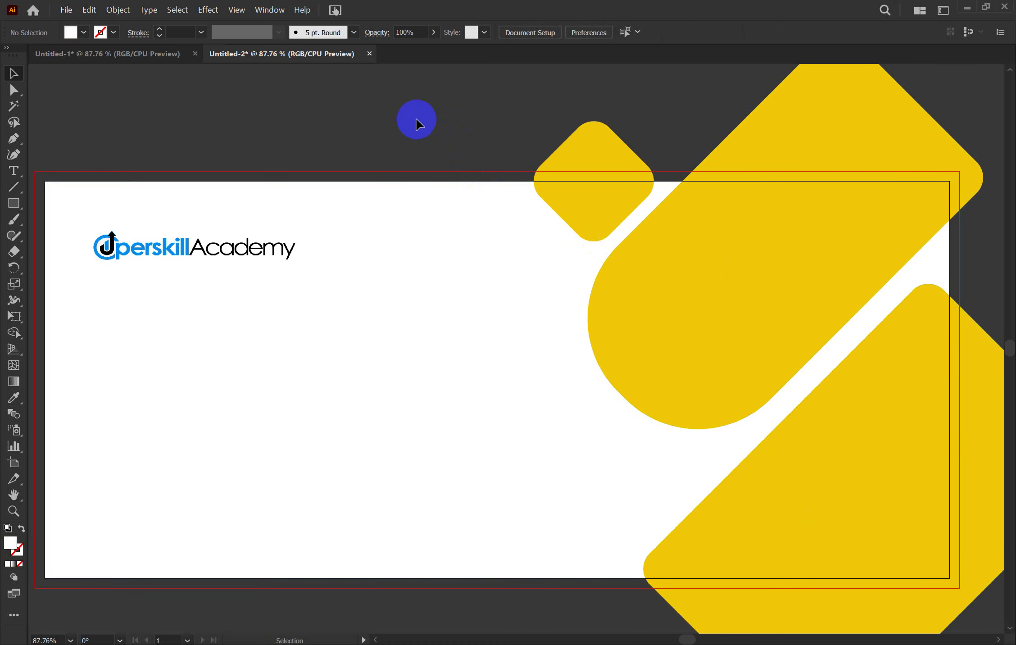
key("ctrl+a")
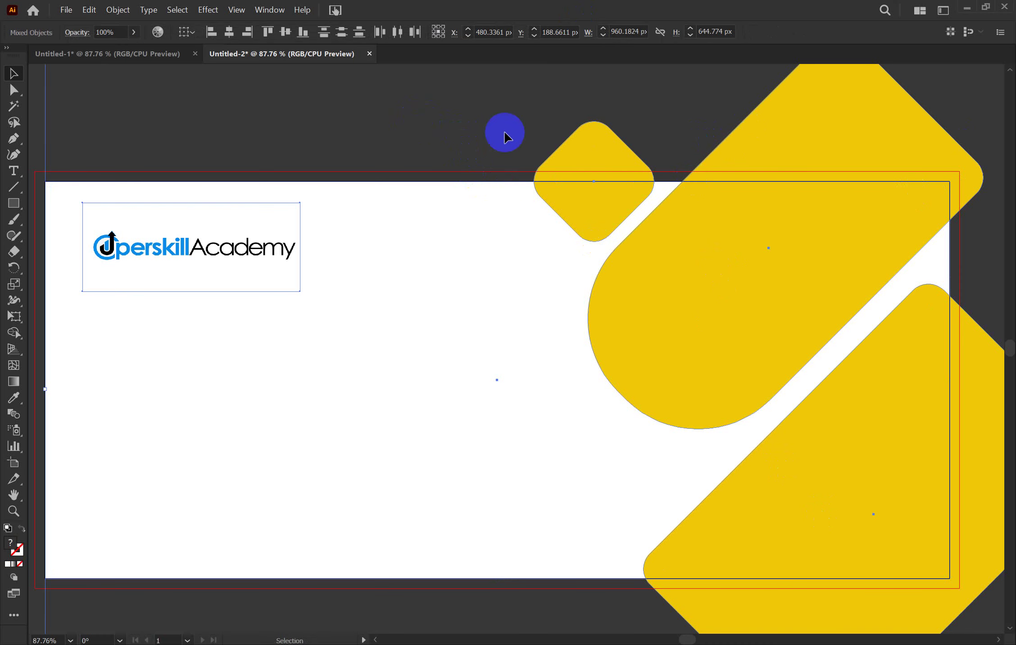
scroll(406, 113, "up", 2)
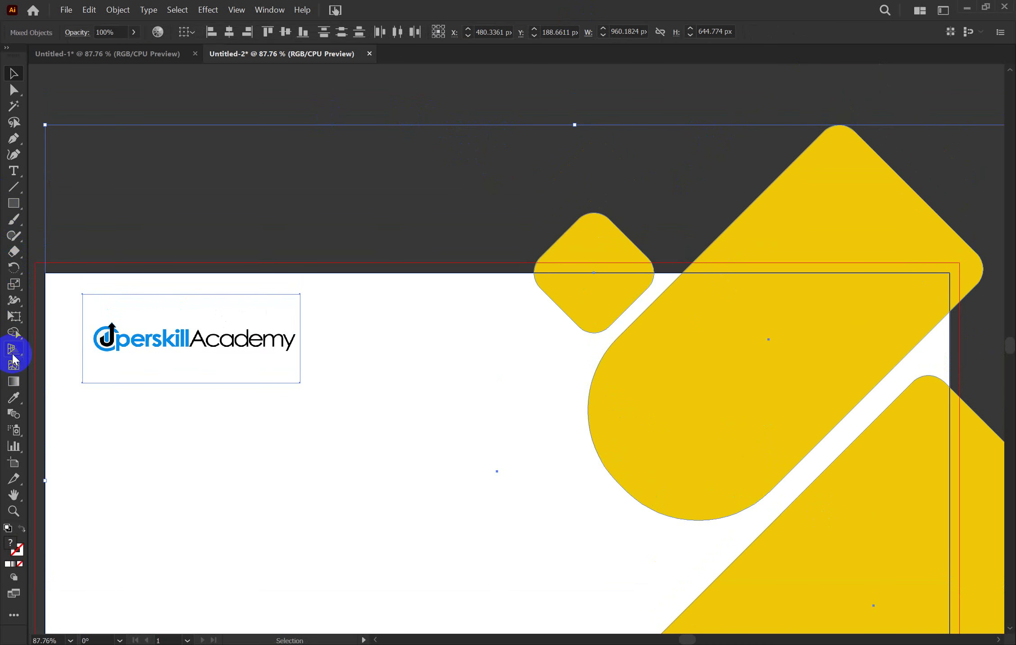
left_click(14, 334)
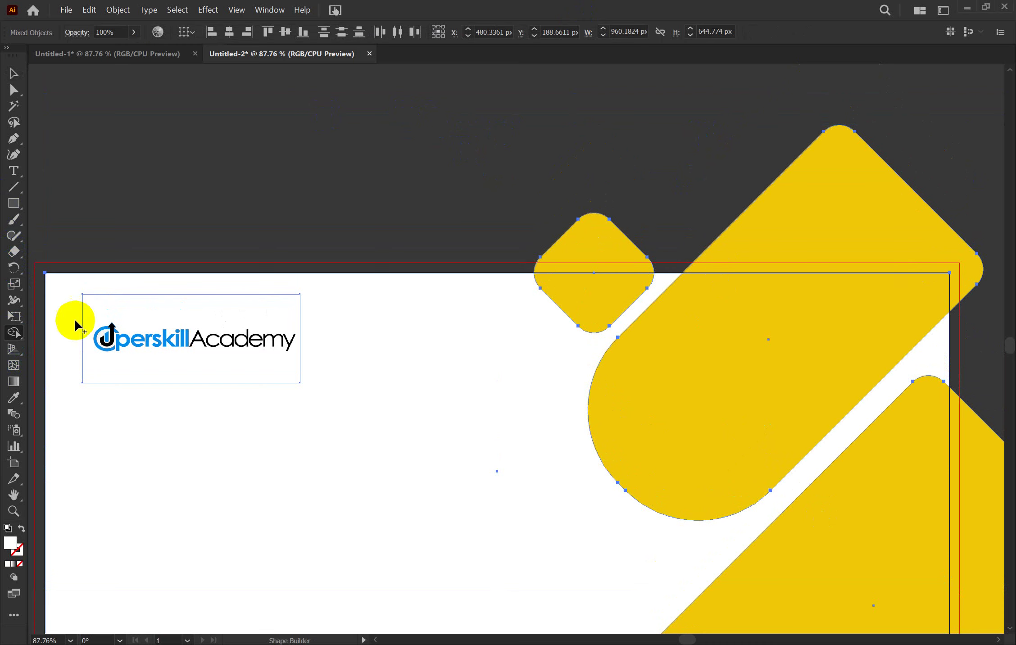
left_click(593, 253, "alt")
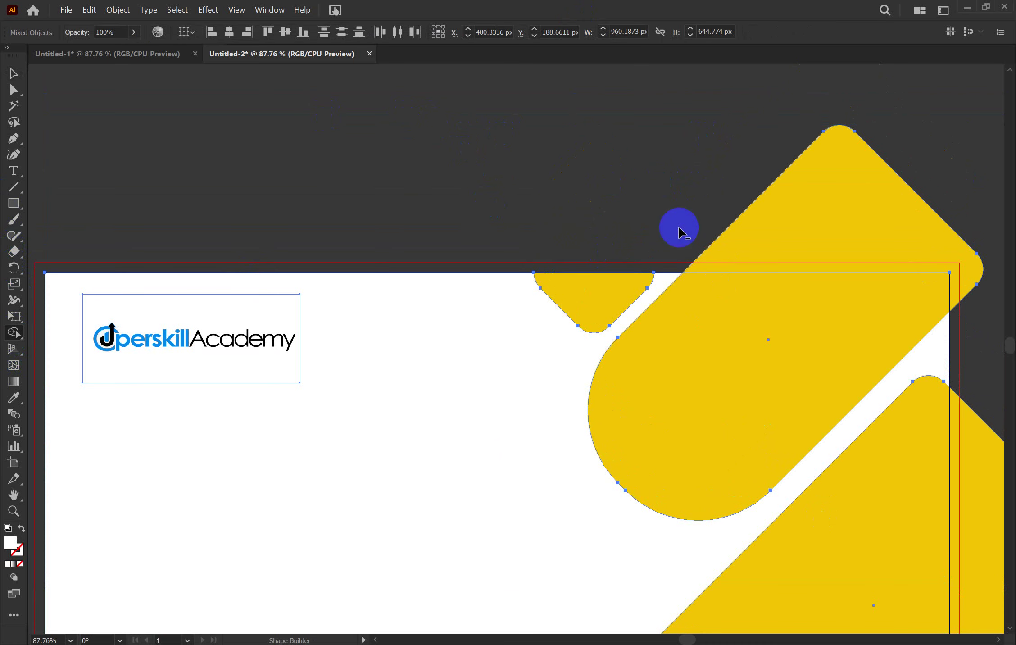
left_click(800, 218, "alt")
left_click(957, 420, "alt")
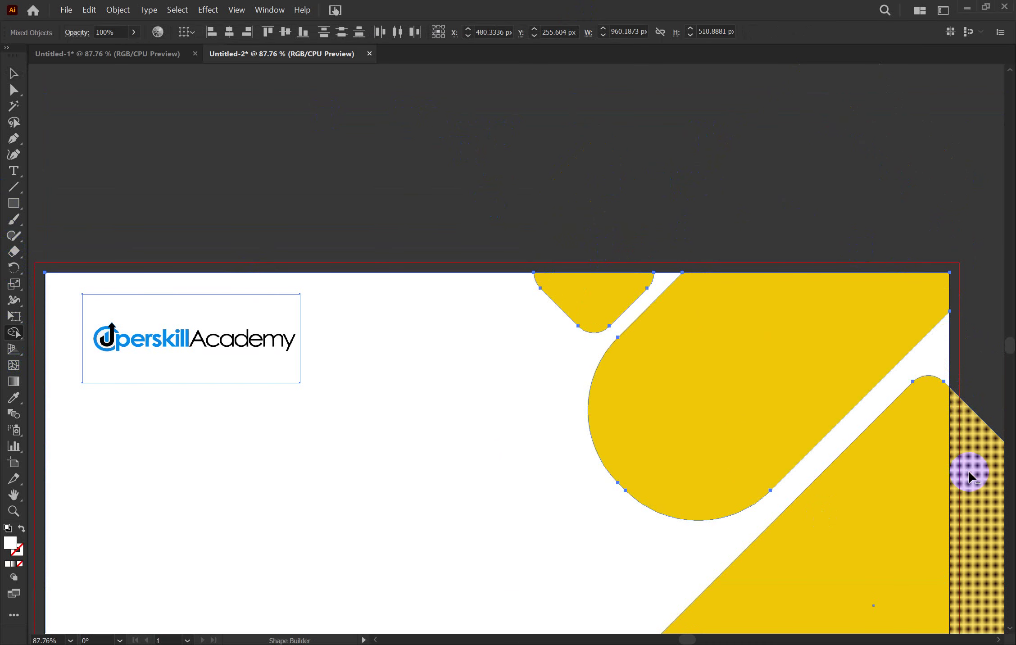
scroll(969, 469, "down", 3)
scroll(969, 477, "down", 2)
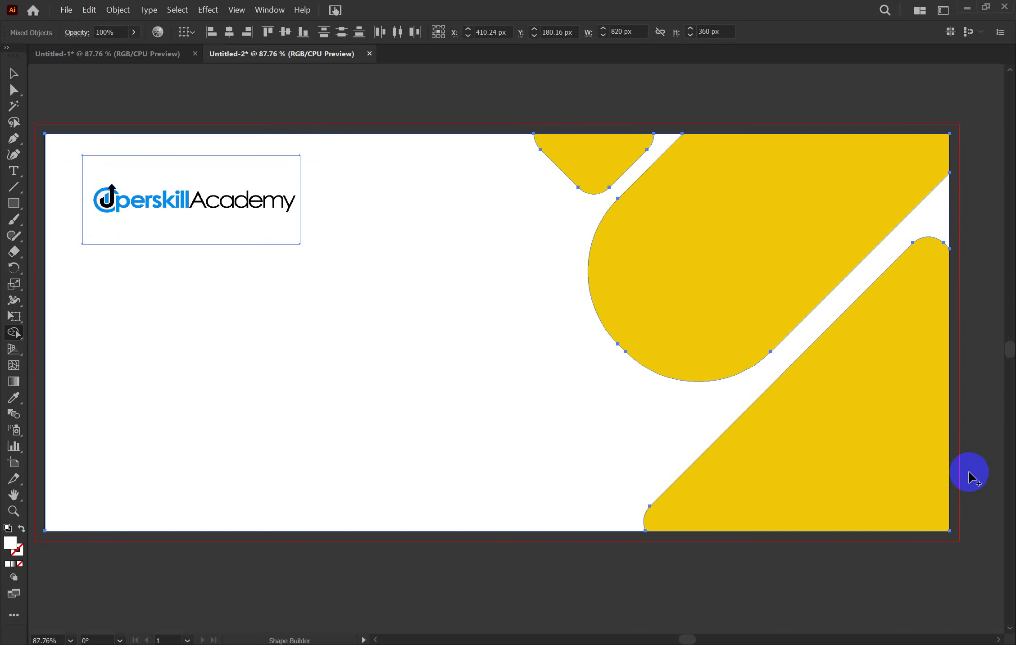
Zoom out to view the whole trimmed banner and return to the Selection tool
key("ctrl+minus")
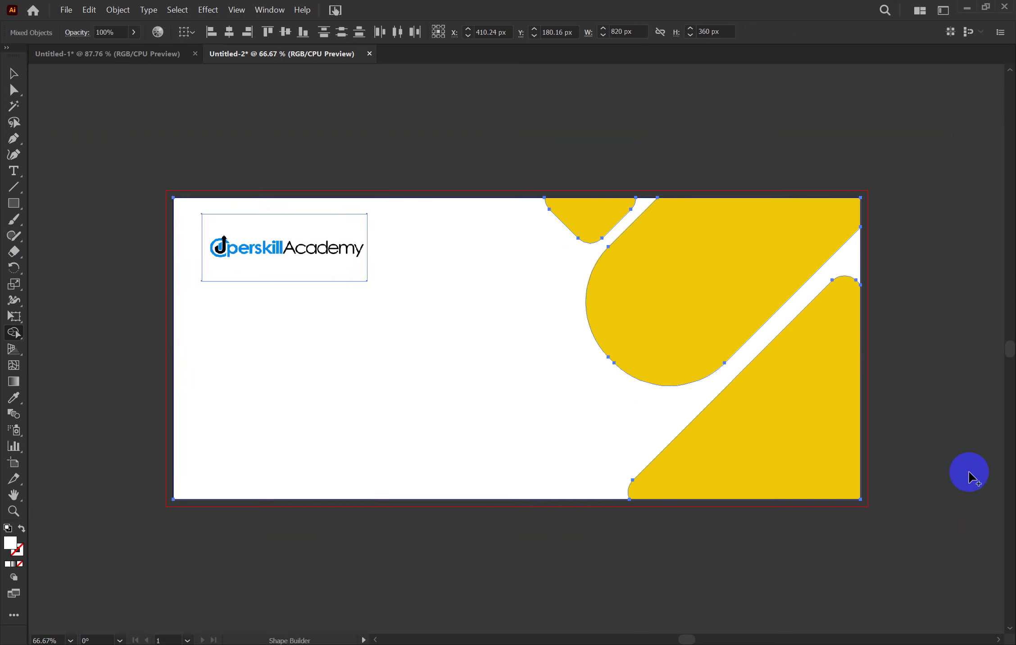
left_click(27, 74)
left_click(290, 108)
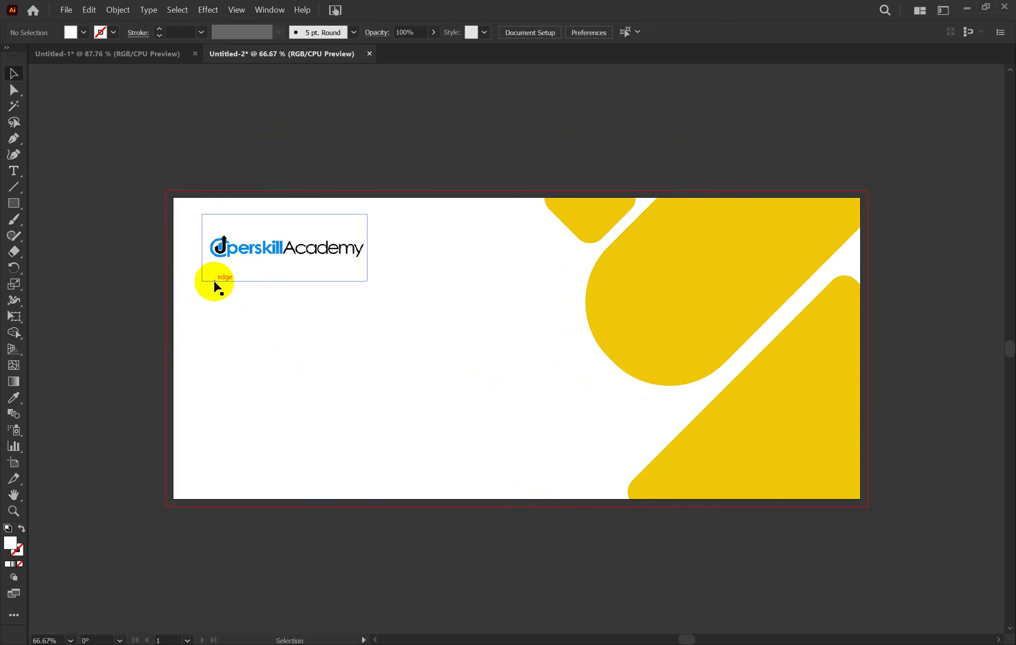
left_click(282, 256)
left_click(351, 581)
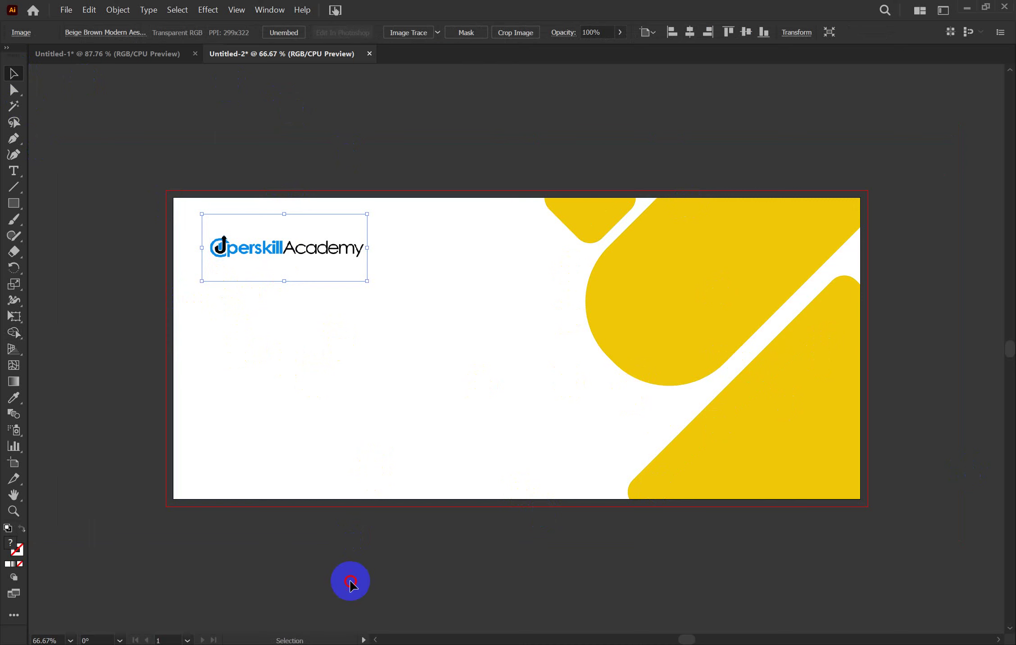
Consult the Uperskill Academy homepage in Chrome for its Bengali headline, then return to Illustrator
mouse_move(749, 644)
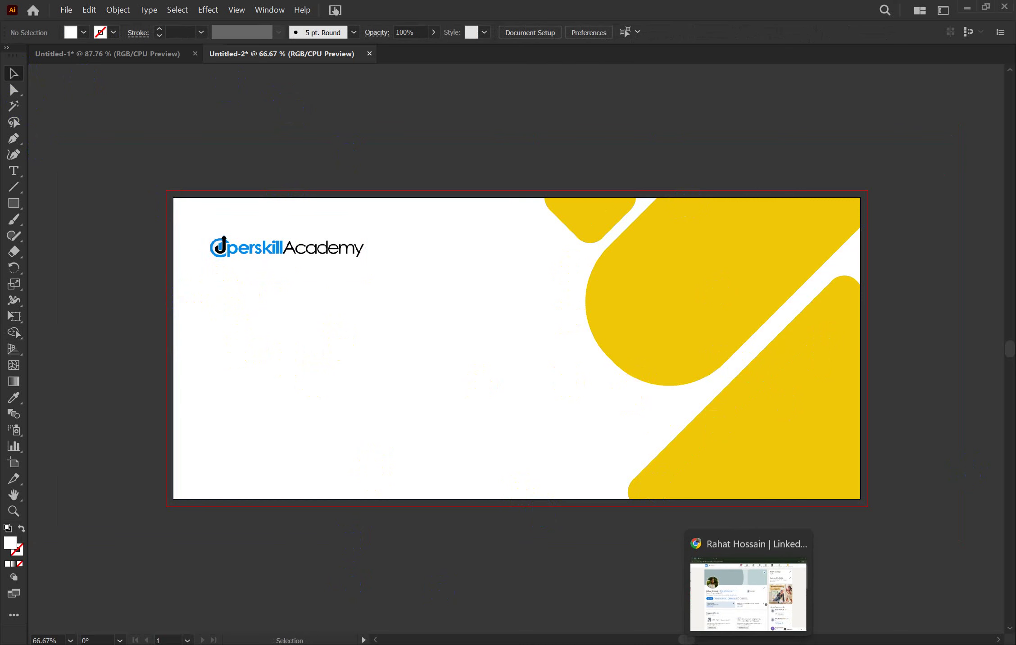
left_click(749, 644)
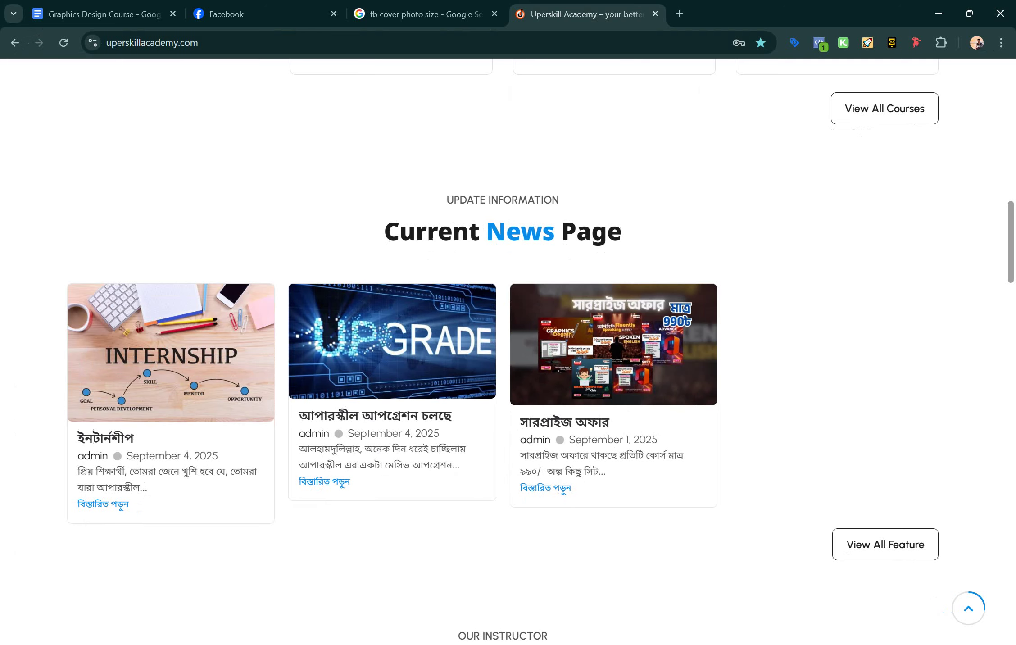
scroll(259, 176, "up", 14)
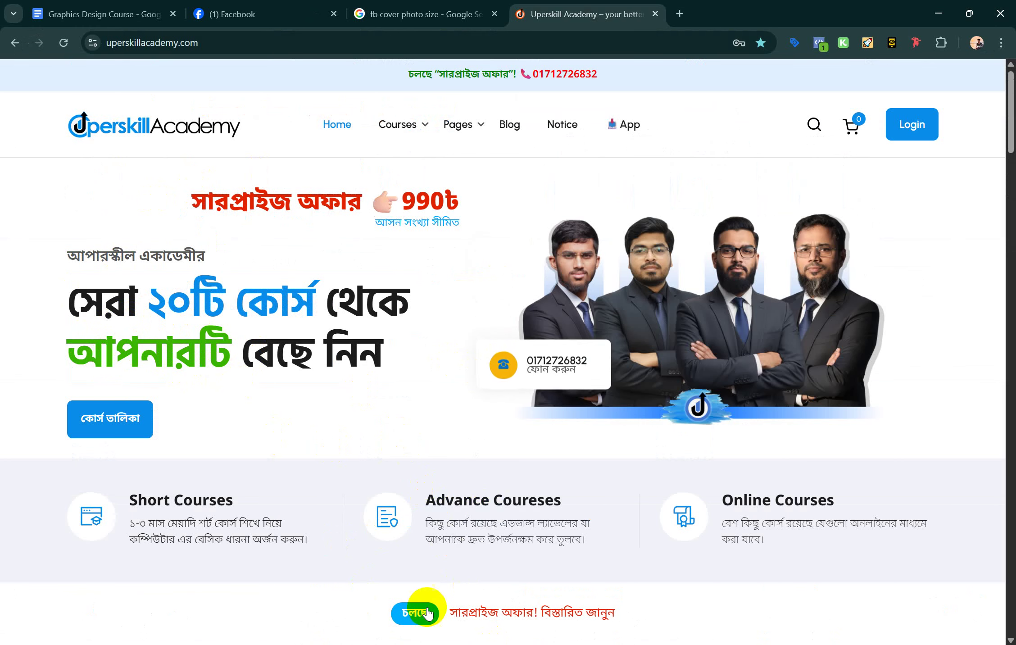
key("alt+Tab")
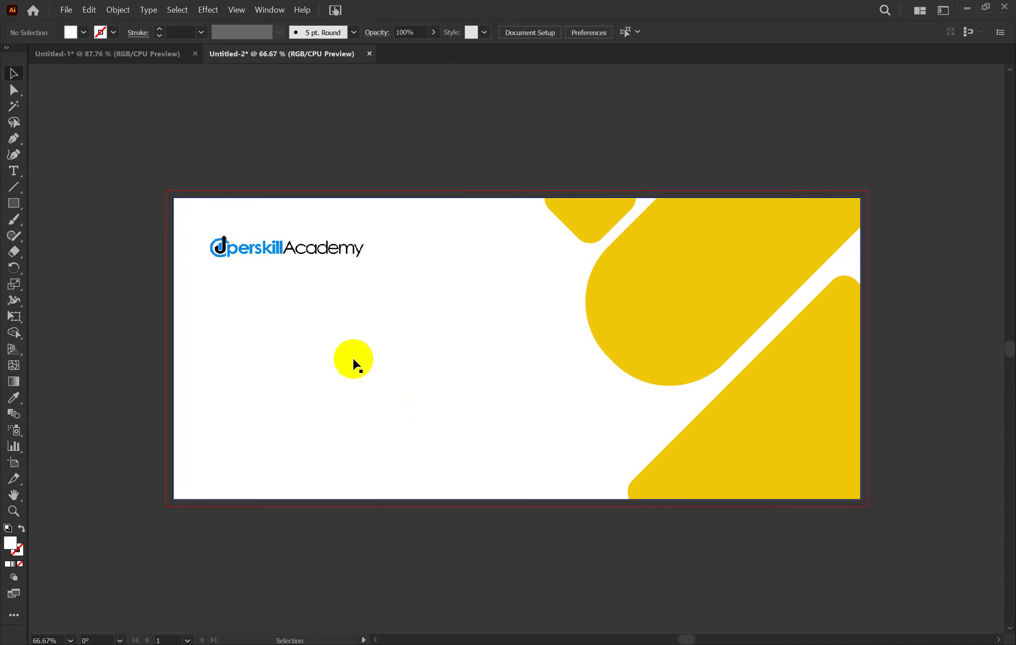
Paste the copied two-line Bengali headline onto the banner and open the Character panel
left_click(14, 170)
left_click(316, 382)
type("সেরা ২০টি কোর্স থেকে আপনারটি বেছে নিন কোর্স তালিকা")
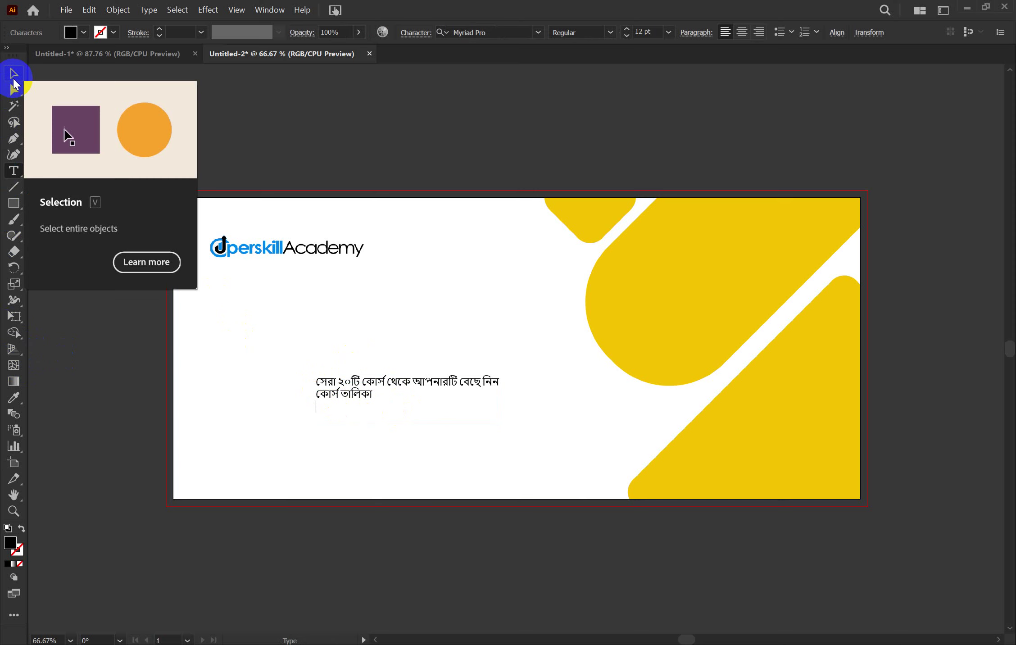
left_click(10, 75)
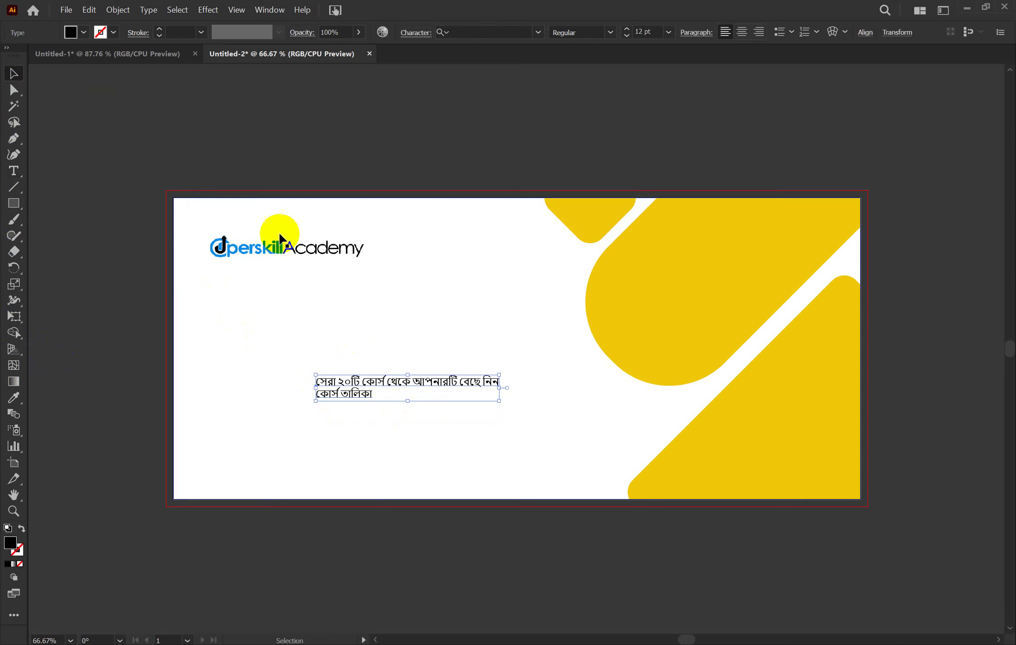
key("a")
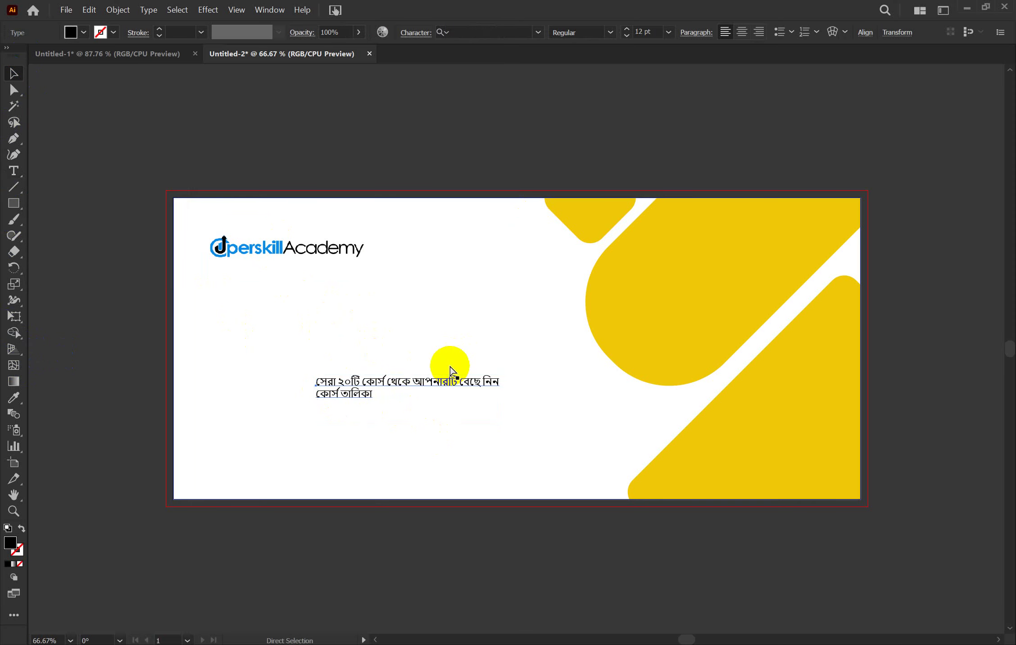
key("ctrl+t")
Set the Bengali text to Hind Siliguri Bold, centre-align it, and scale it to about 36 pt
key("v")
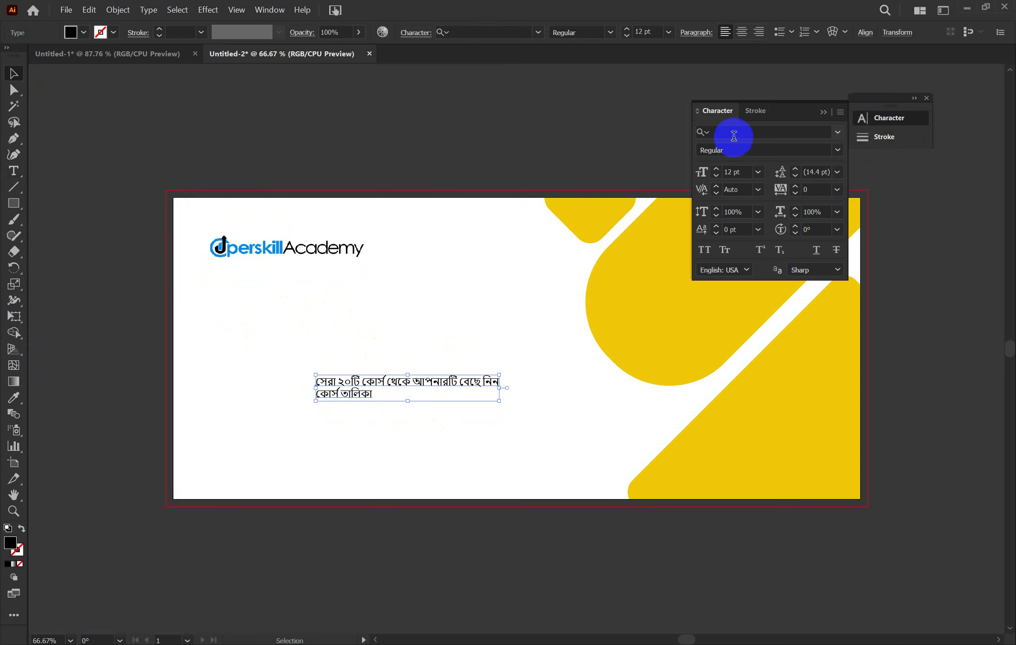
left_click(734, 133)
type("h")
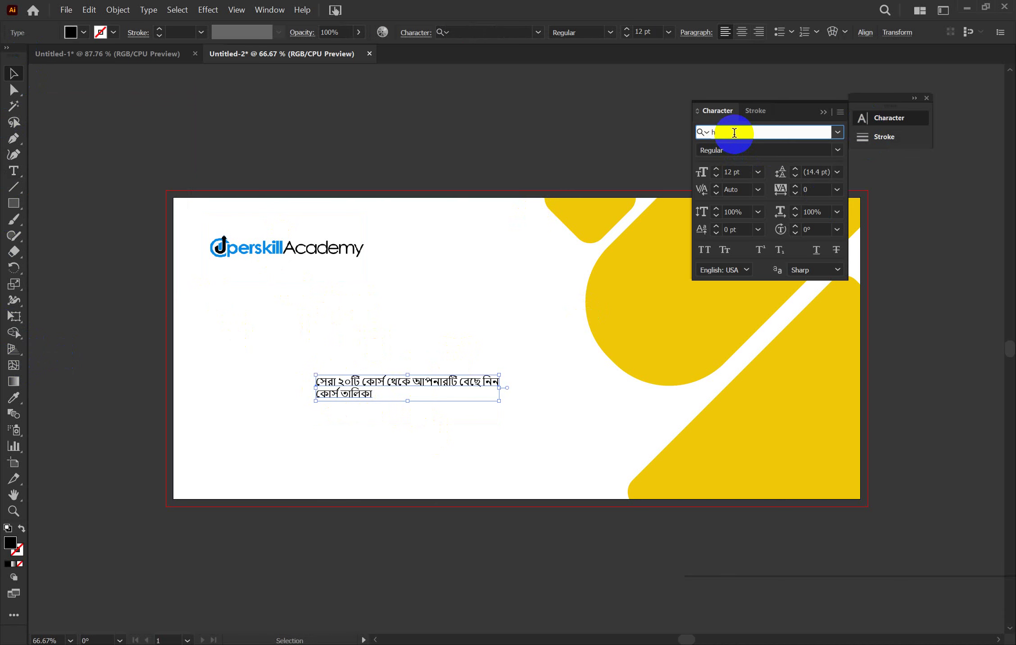
type("in")
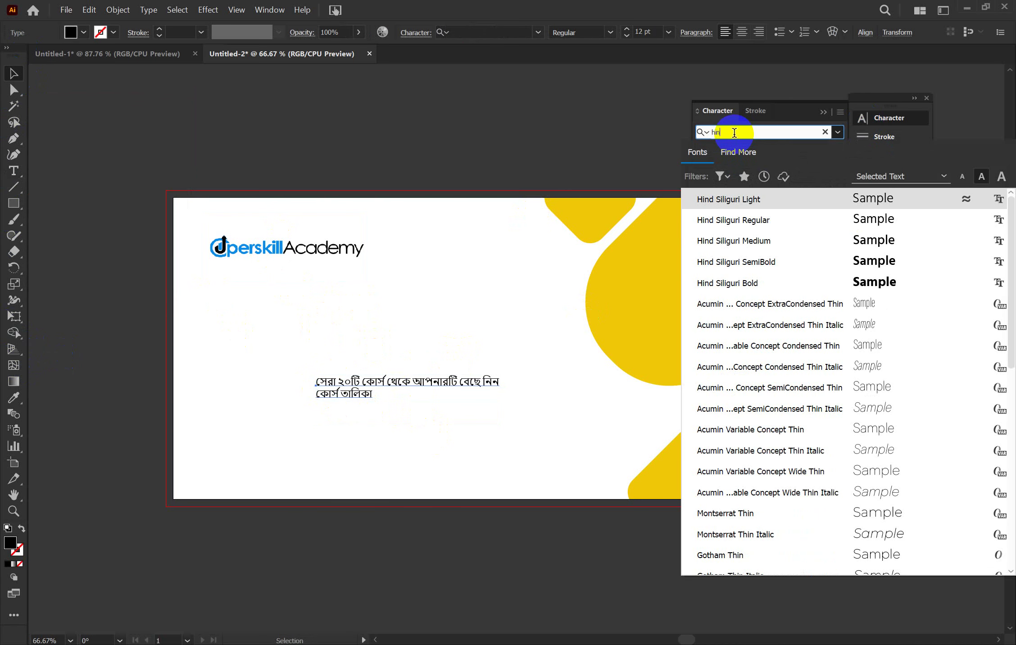
left_click(790, 283)
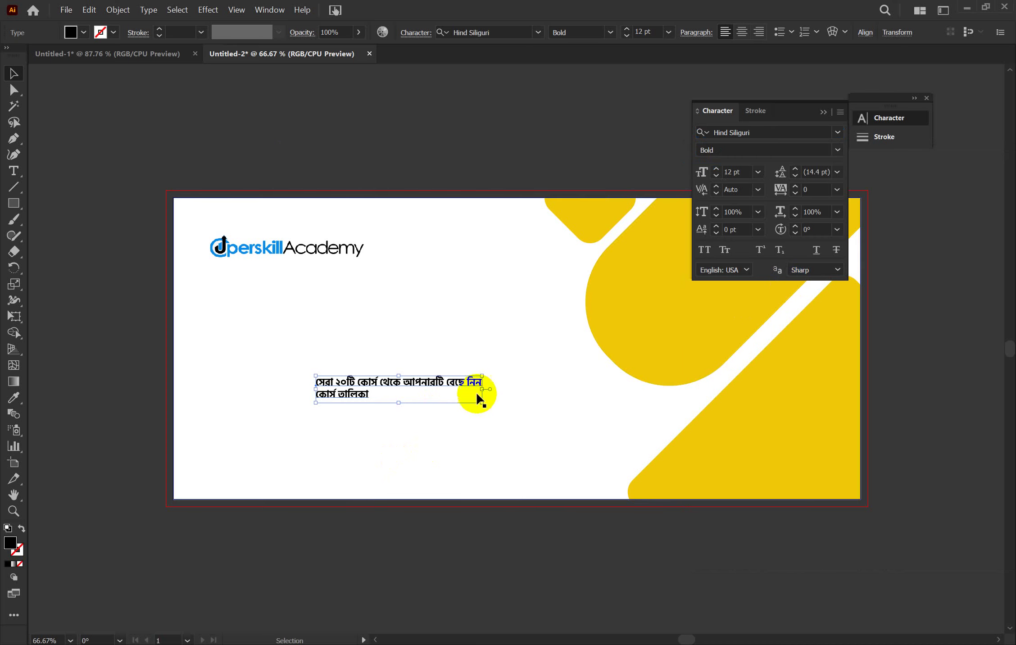
left_click(286, 160)
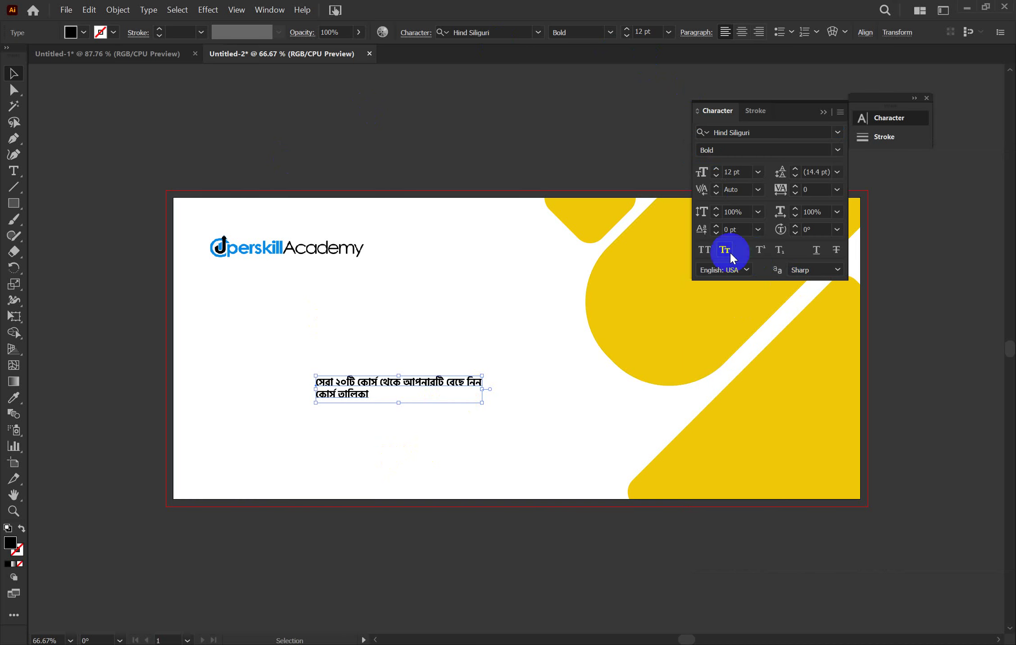
left_click(742, 32)
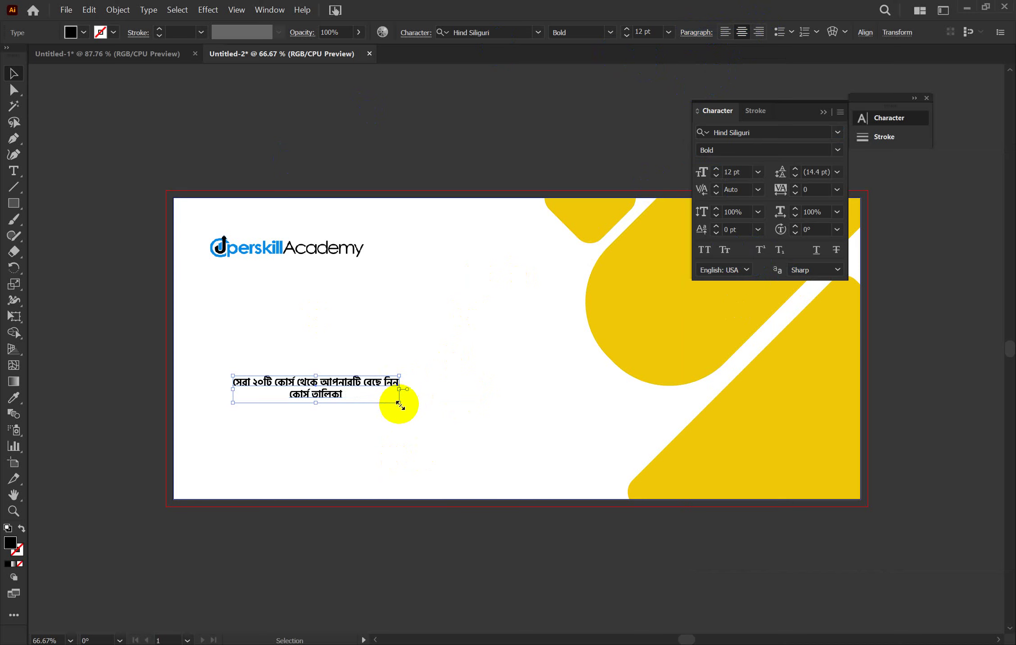
left_click_drag(398, 403, 735, 581)
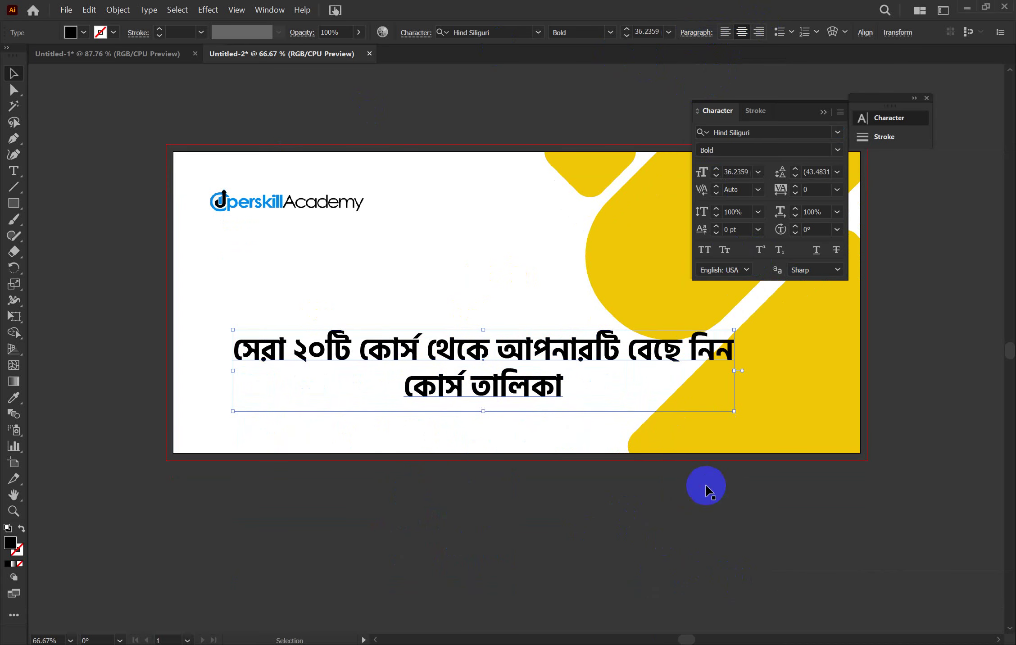
Try -75 tracking on the headline and resize and reposition its text box
left_click(837, 189)
left_click(854, 219)
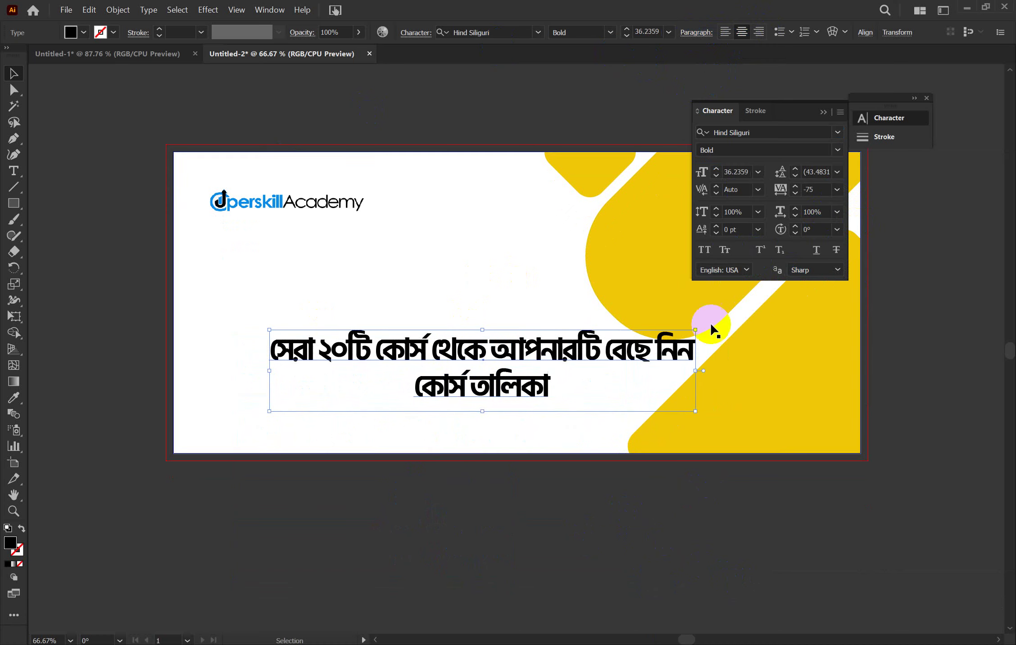
left_click_drag(538, 346, 465, 311)
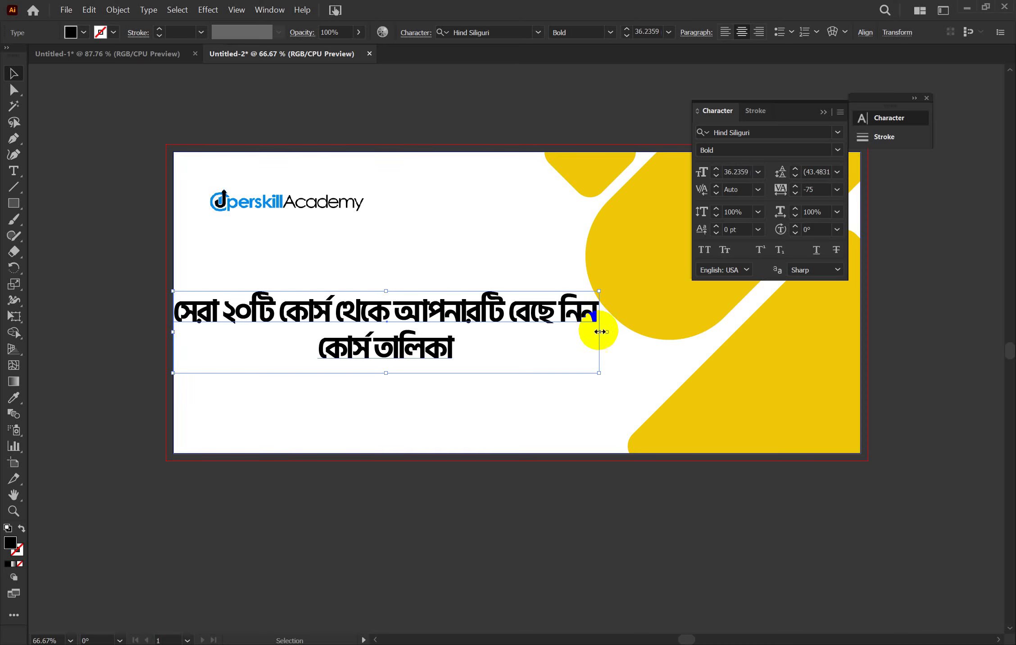
left_click_drag(599, 331, 538, 332)
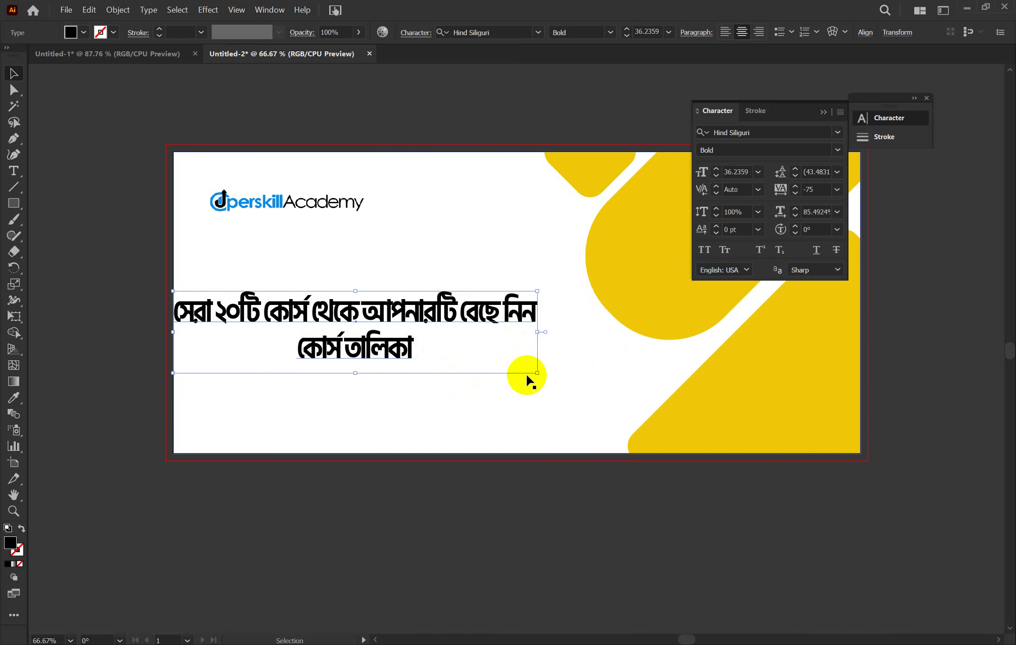
left_click_drag(356, 372, 360, 384)
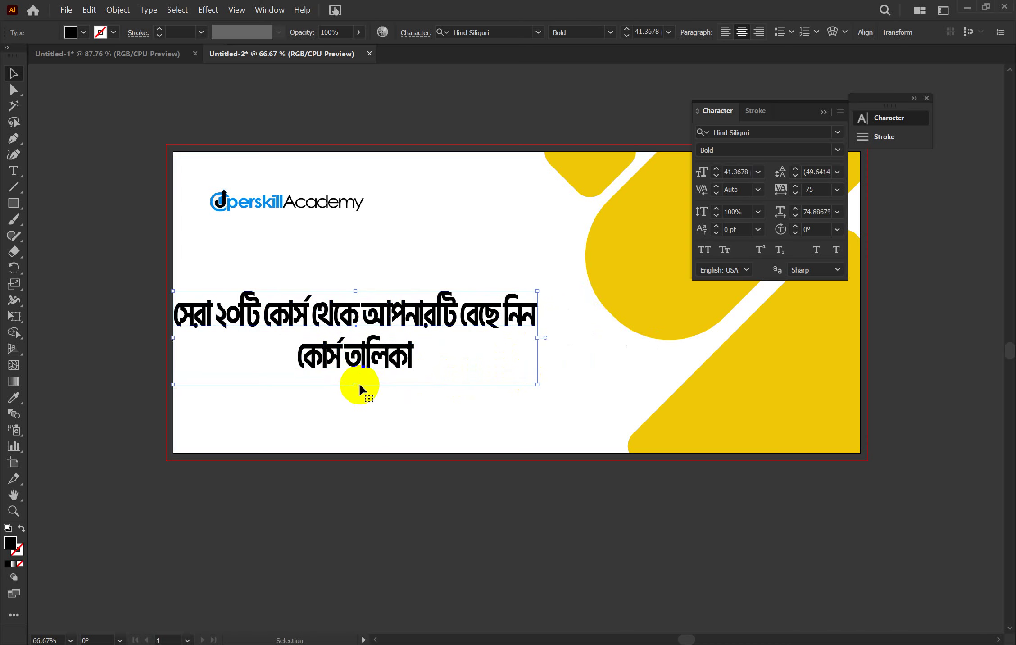
left_click_drag(374, 334, 389, 310)
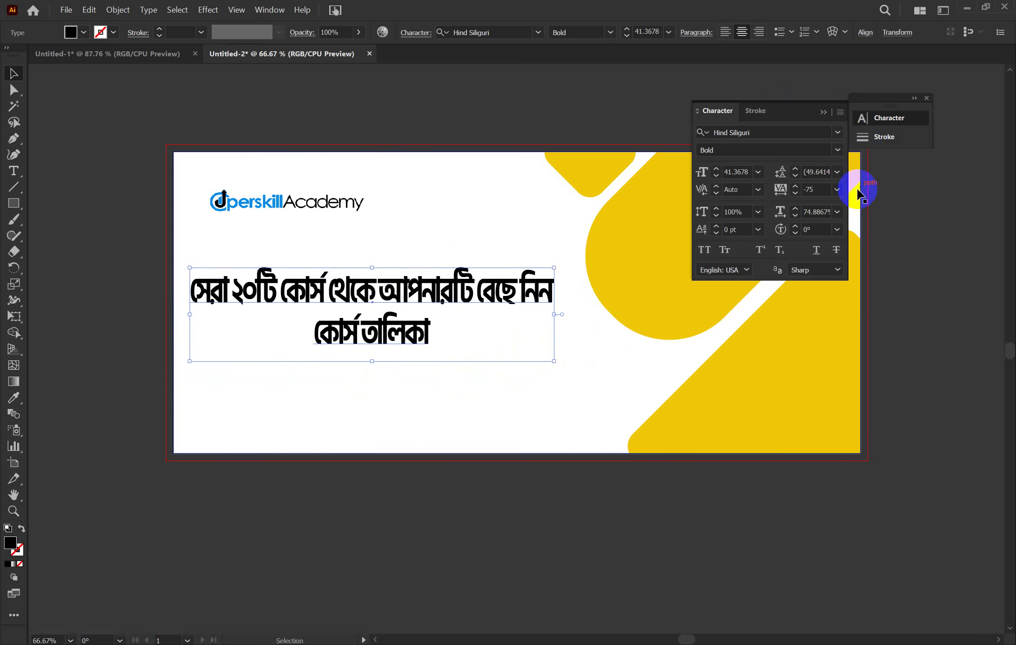
Set the headline tracking to -10 and horizontal scale to 100%, then shift it right
left_click(837, 189)
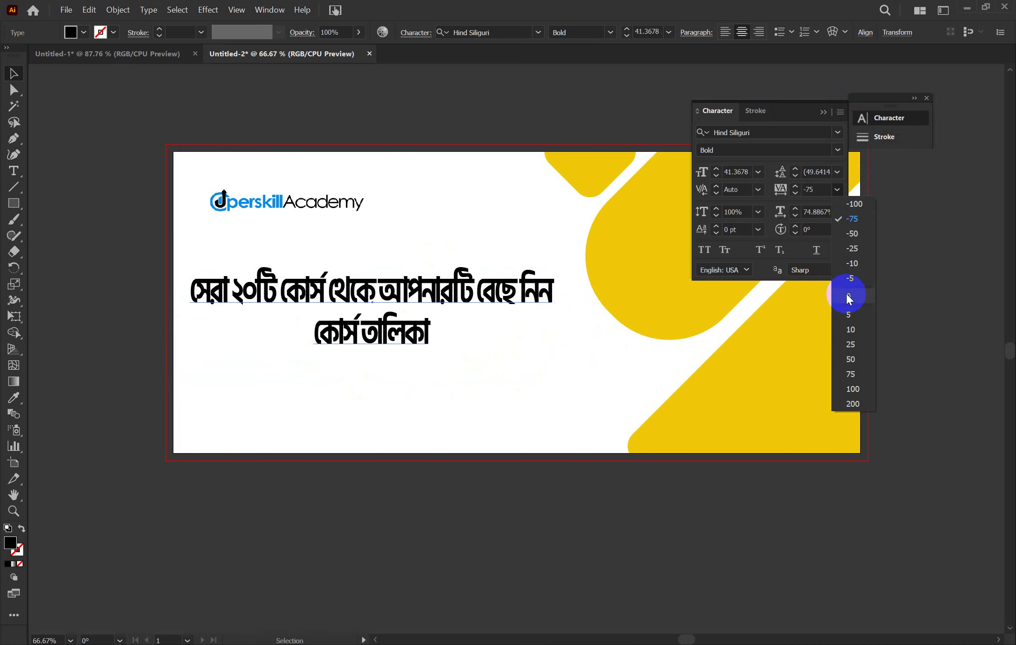
left_click(852, 264)
left_click_drag(419, 293, 436, 276)
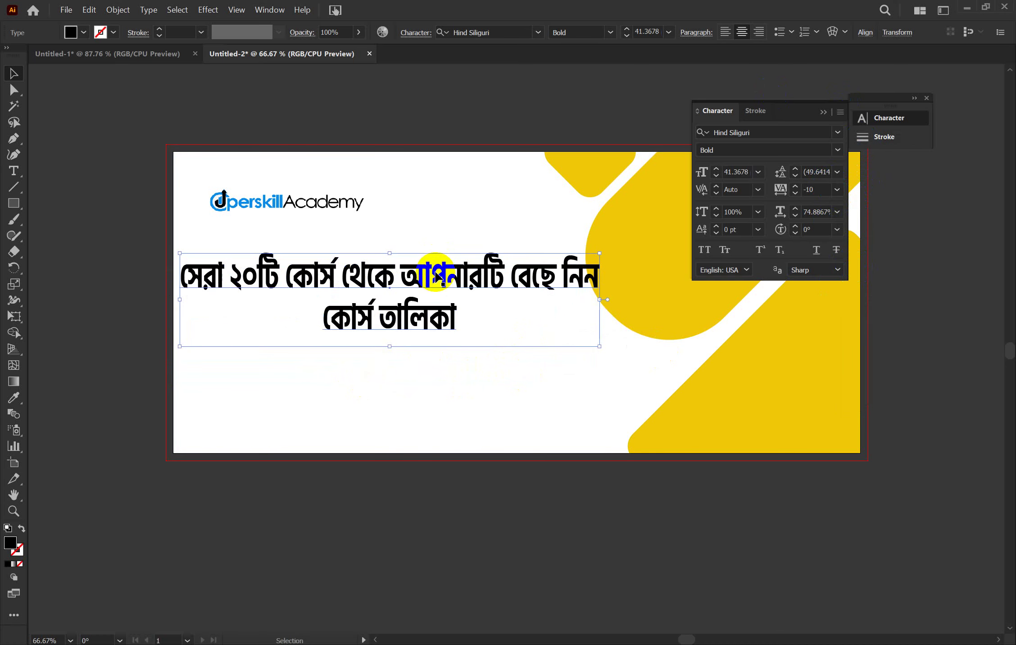
left_click(808, 210)
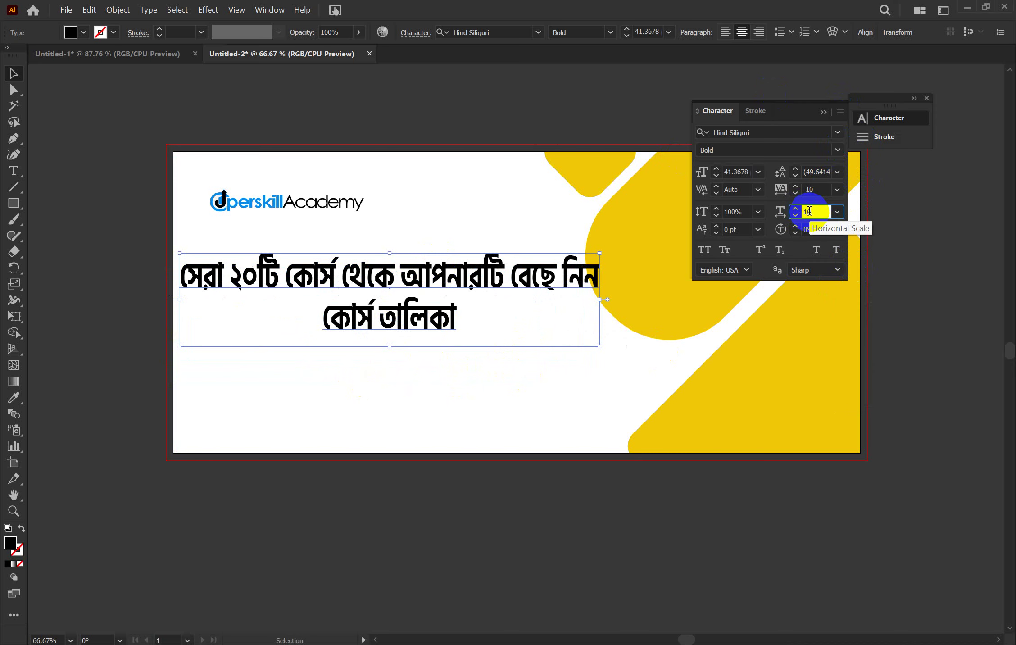
type("100")
key("Return")
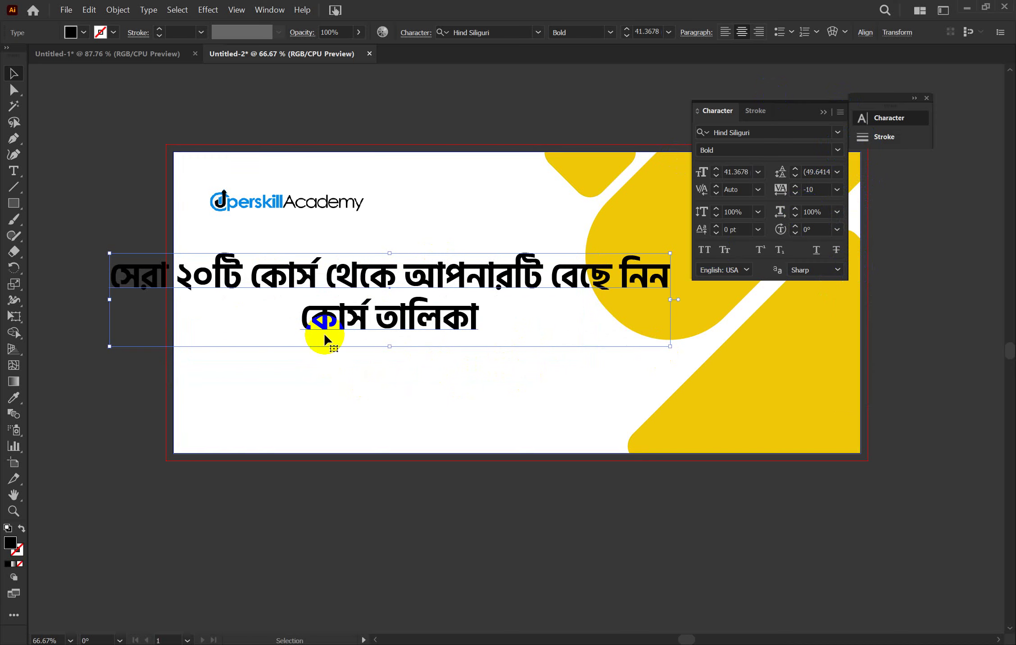
left_click_drag(351, 290, 412, 291)
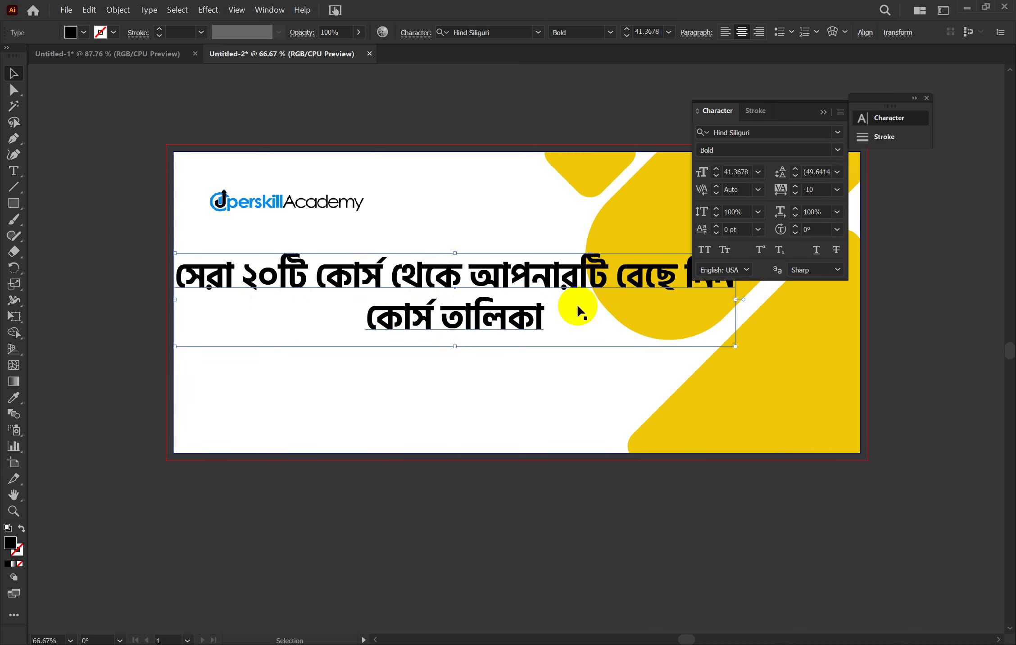
scroll(578, 306, "up", 1)
scroll(579, 306, "up", 1)
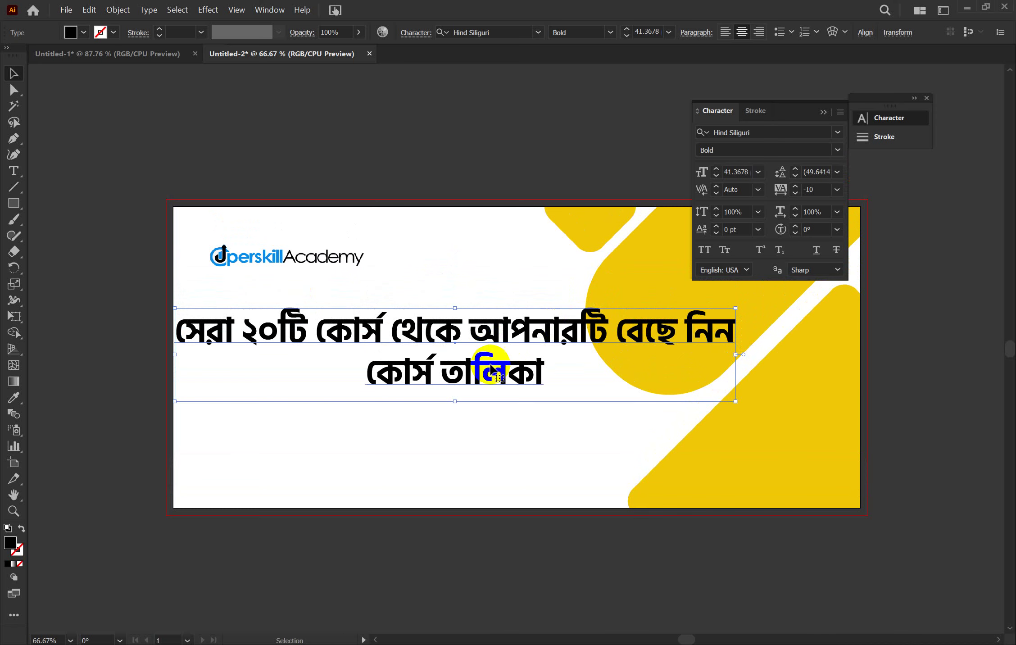
Delete the second line কোর্স তালিকা from the headline
double_click(545, 373)
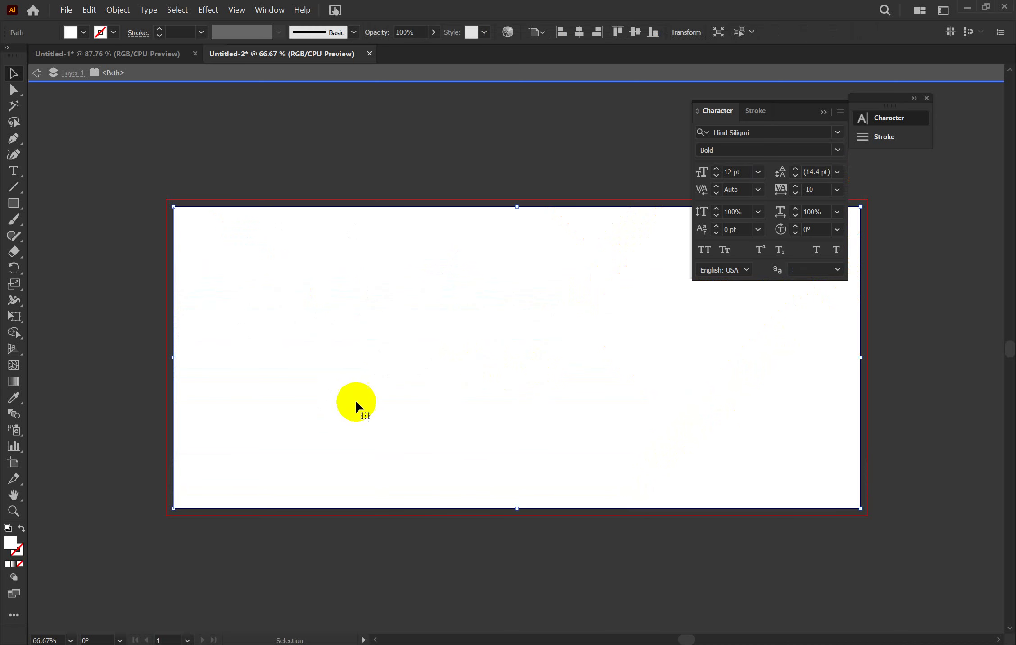
double_click(98, 326)
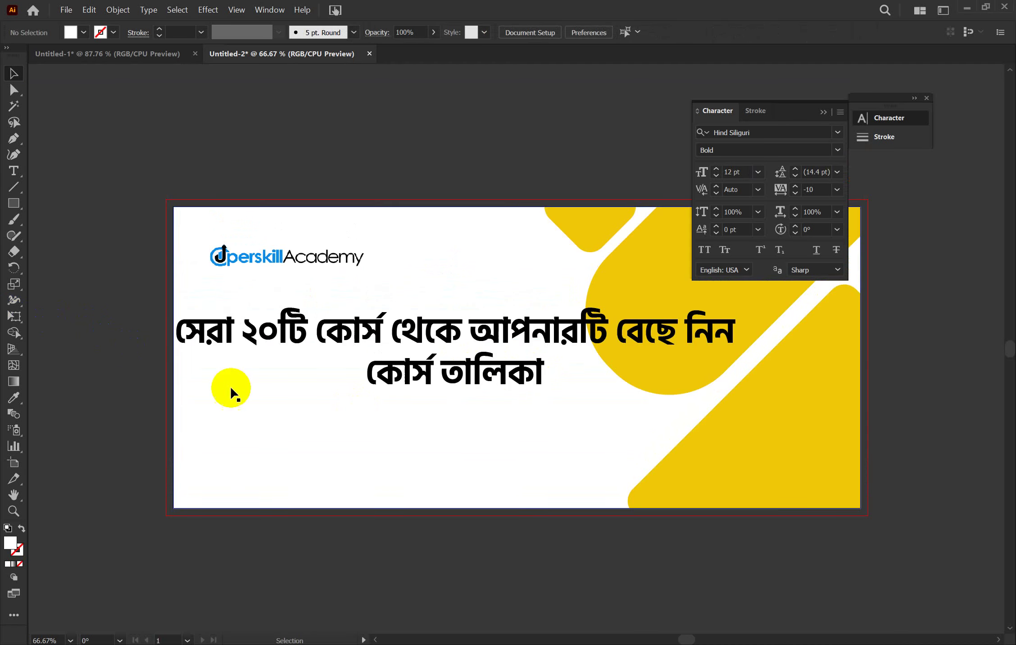
double_click(407, 371)
left_click_drag(407, 370, 536, 379)
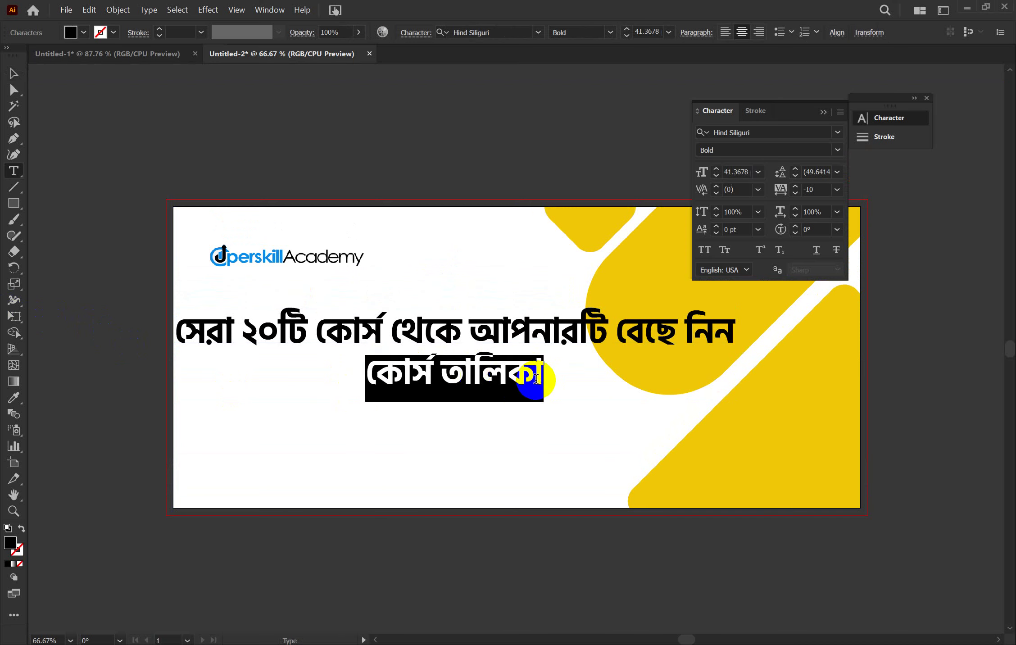
key("BackSpace")
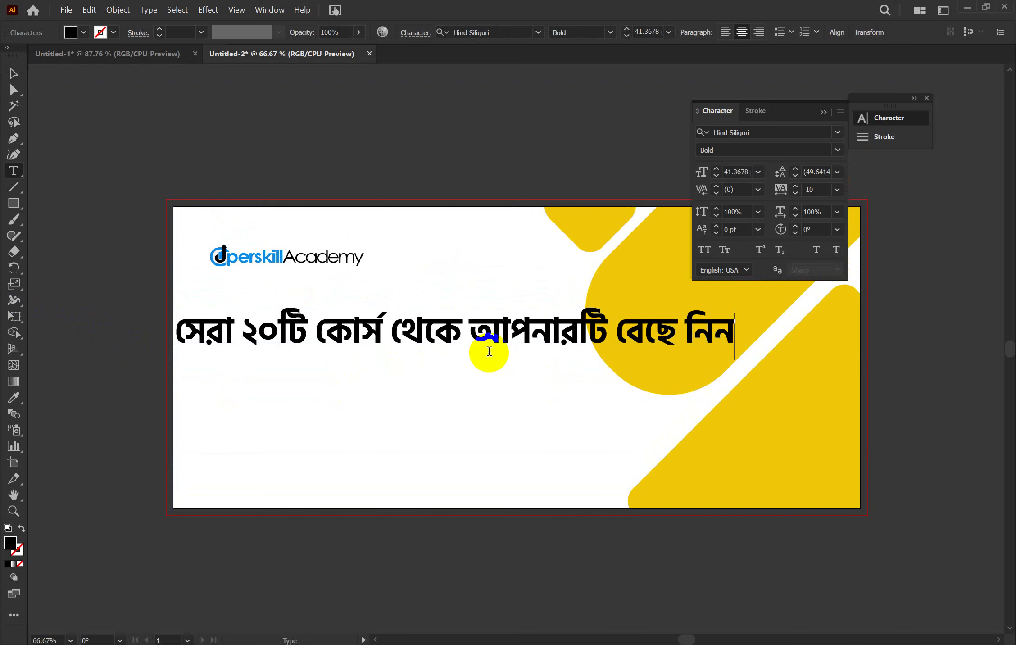
Break the headline into two lines after থেকে and move it left
left_click_drag(427, 329, 468, 332)
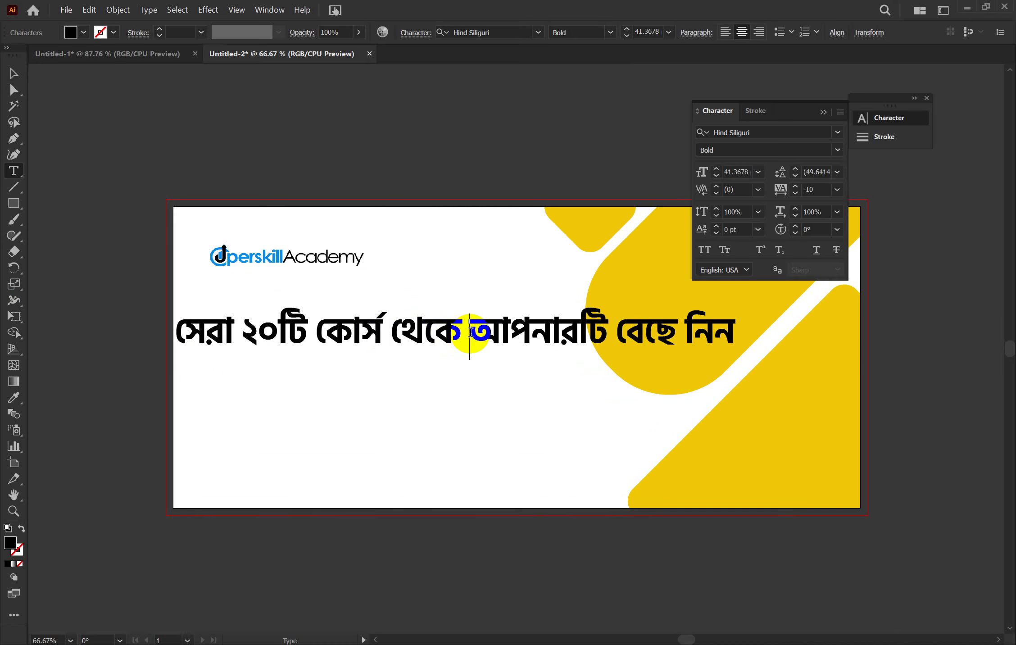
key("Return")
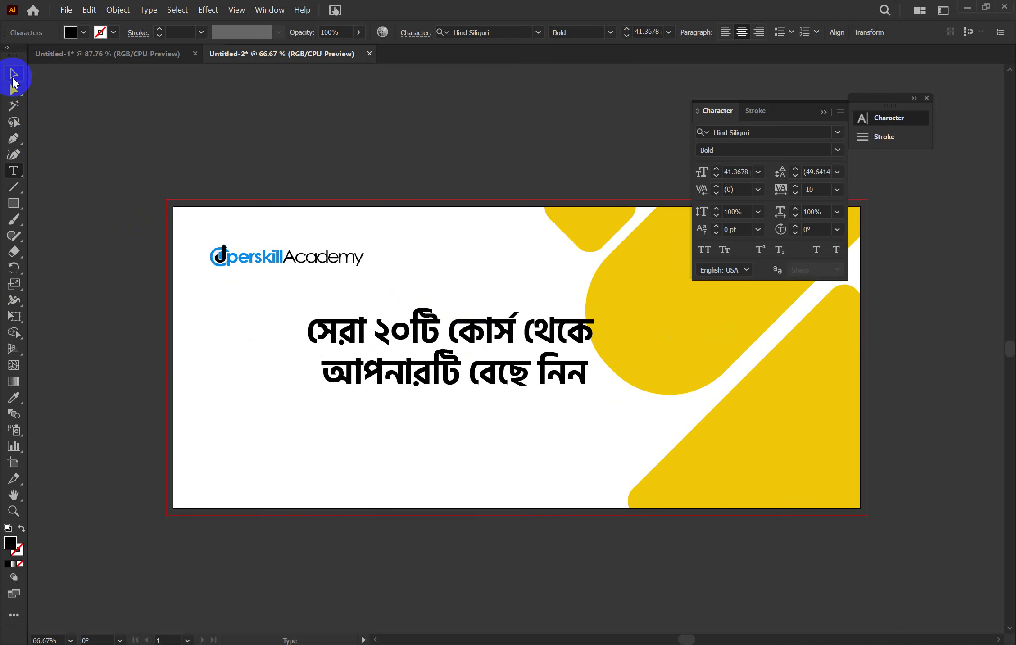
left_click(13, 75)
left_click_drag(411, 365, 349, 365)
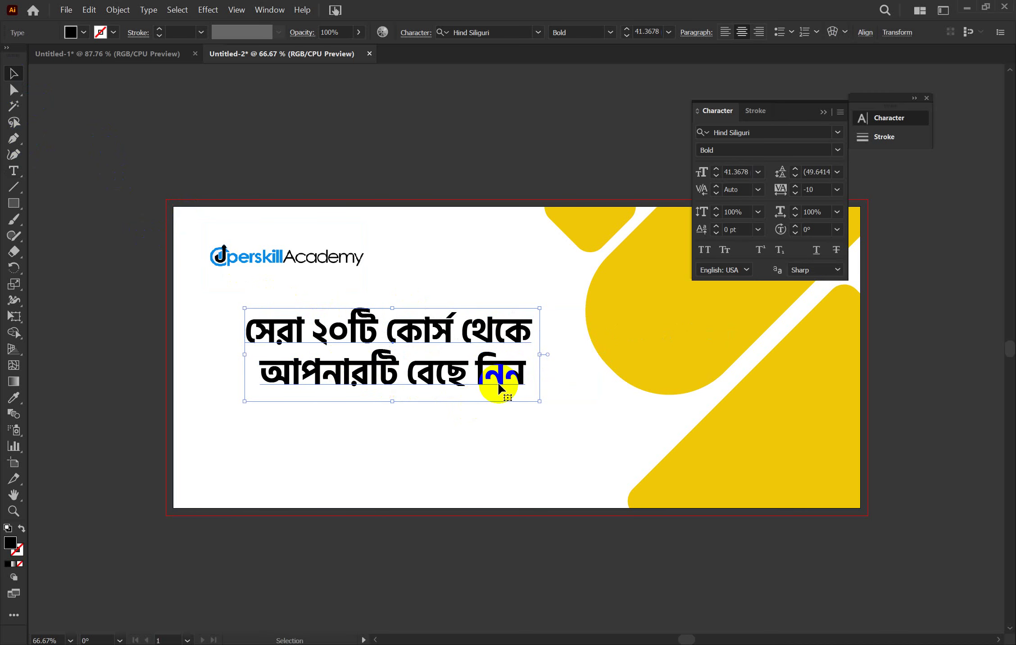
Redo the line break before আপনারটি, then enlarge the headline to about 53 pt and shift it left
double_click(265, 372)
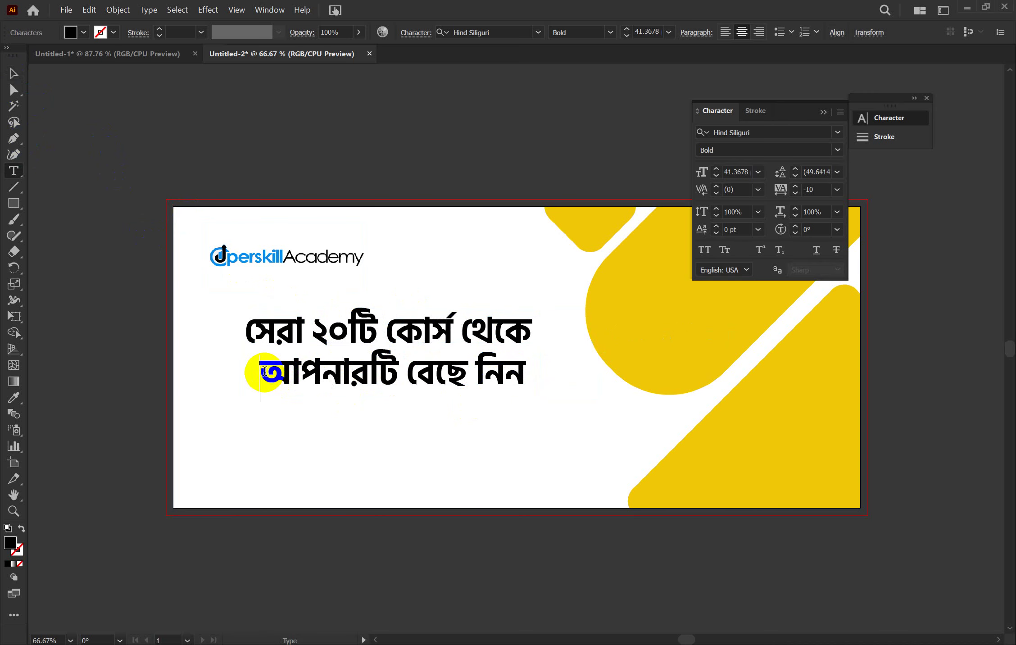
key("BackSpace")
key("Return")
left_click(18, 75)
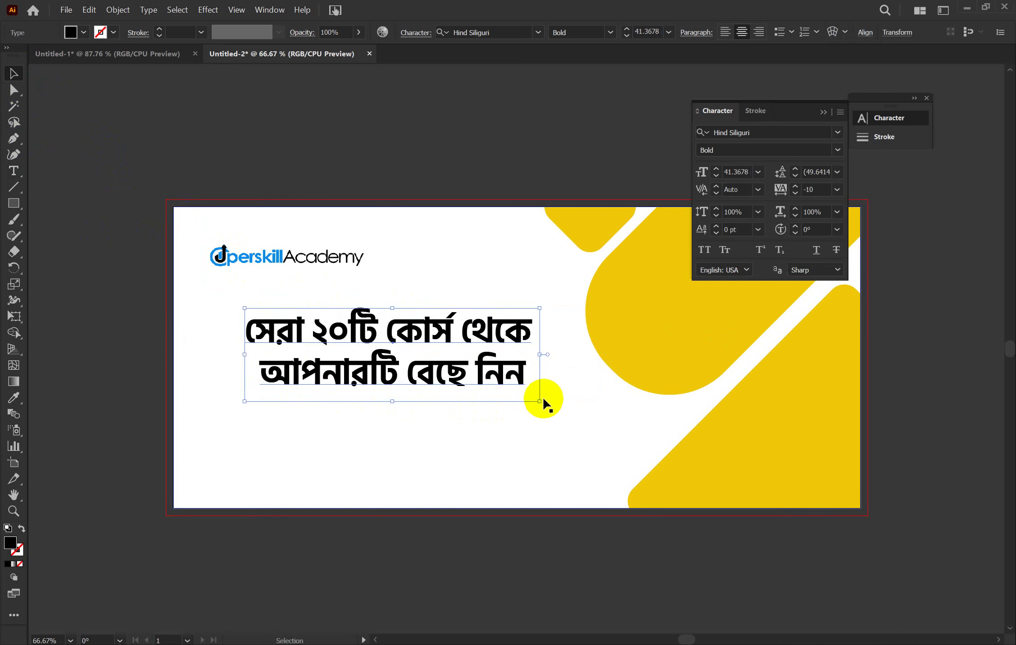
left_click_drag(540, 401, 627, 462)
left_click_drag(484, 400, 411, 408)
Recolour the headline word ২০টি with the logo's blue using the Eyedropper
left_click(530, 473)
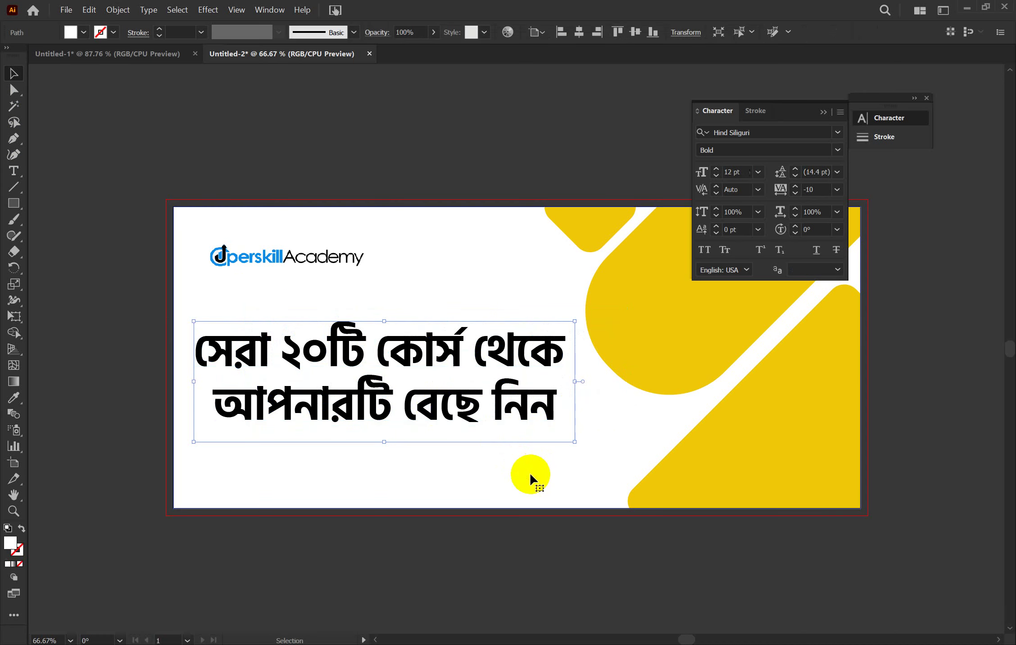
double_click(319, 358)
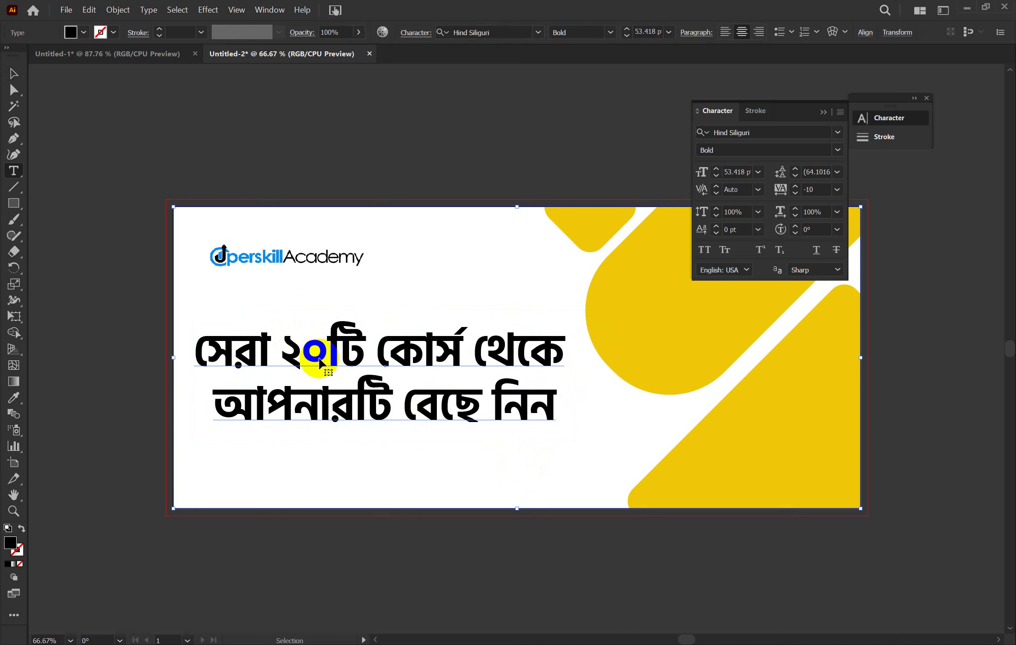
left_click_drag(320, 355, 284, 356)
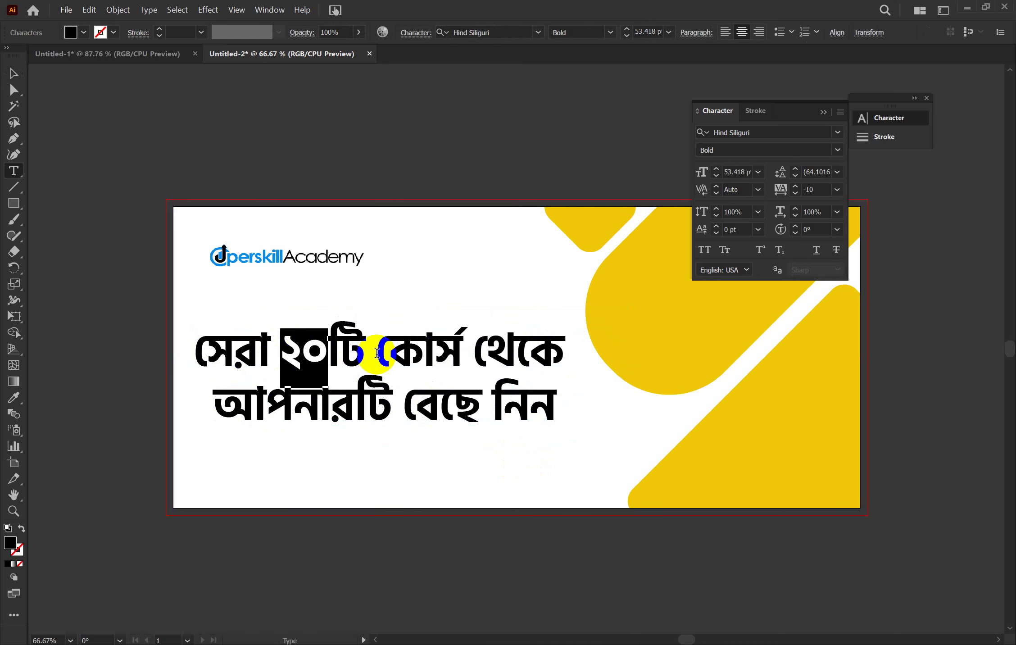
left_click_drag(357, 358, 285, 350)
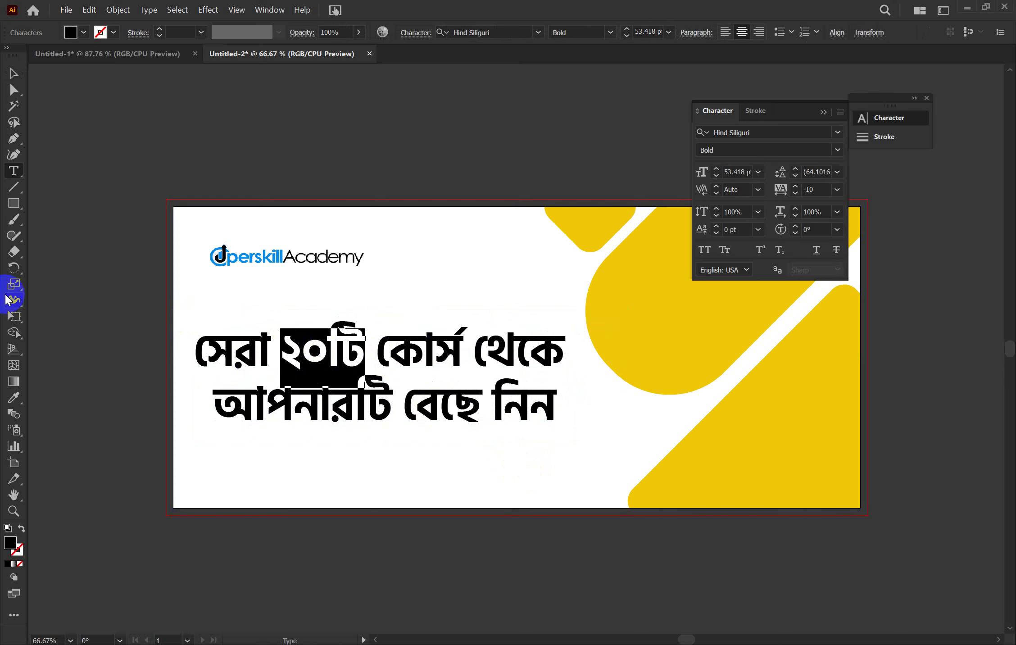
left_click(14, 397)
left_click(266, 257)
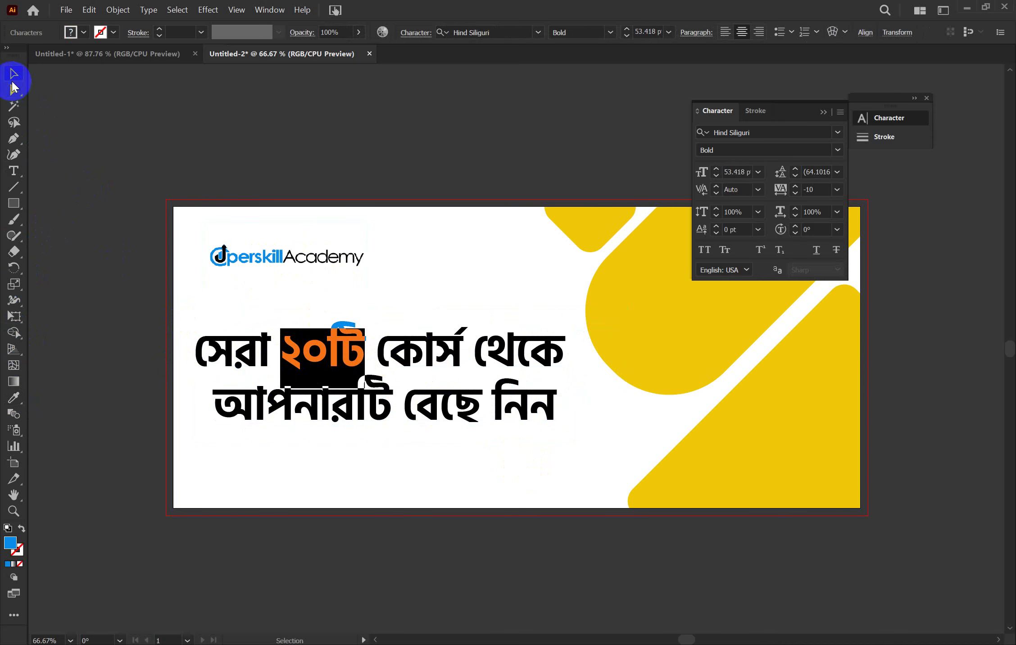
left_click(14, 74)
left_click(93, 163)
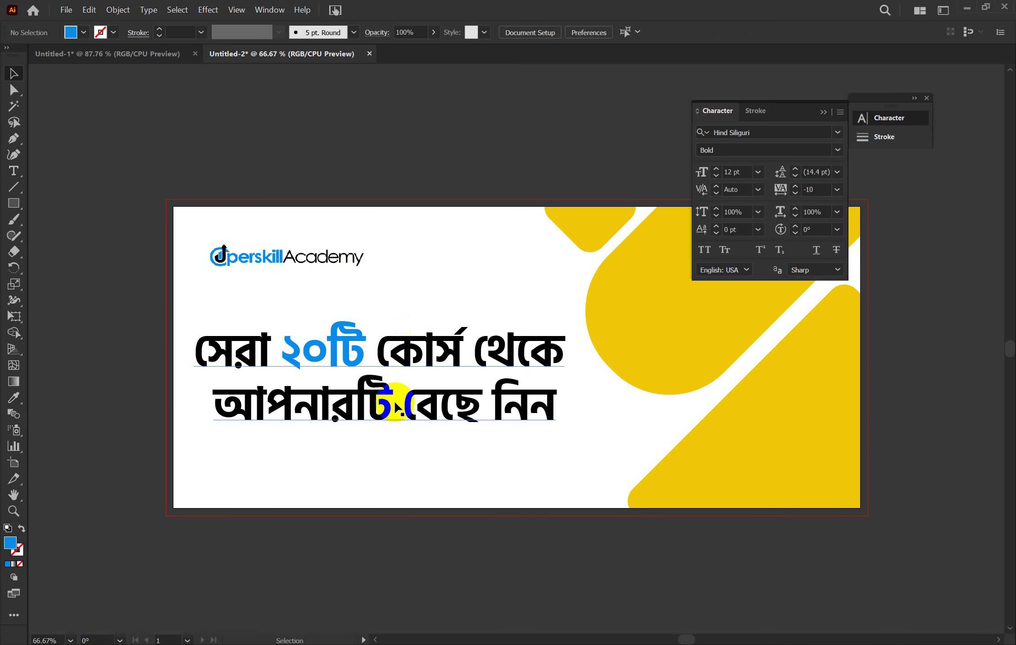
Give the headline's last word নিন a yellow fill
left_click(492, 400)
double_click(493, 400)
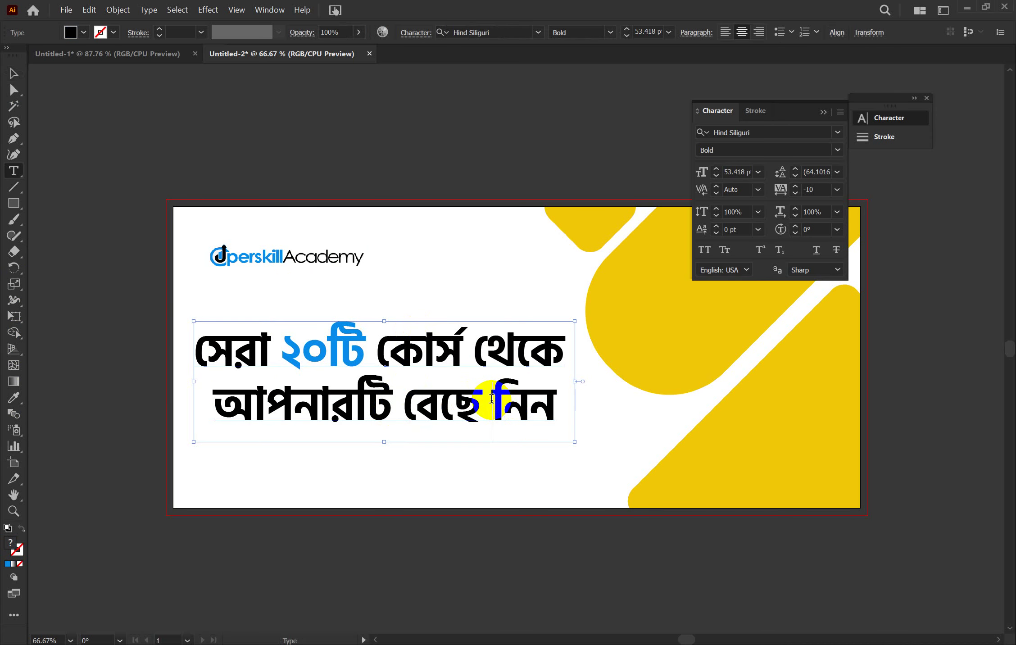
left_click_drag(493, 400, 568, 408)
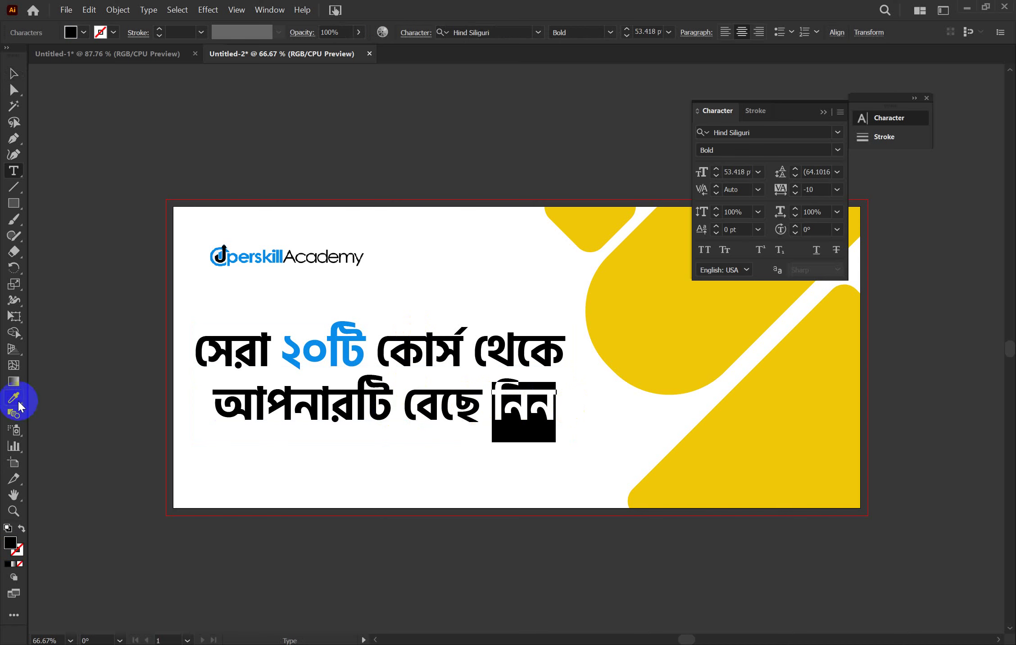
left_click(635, 313)
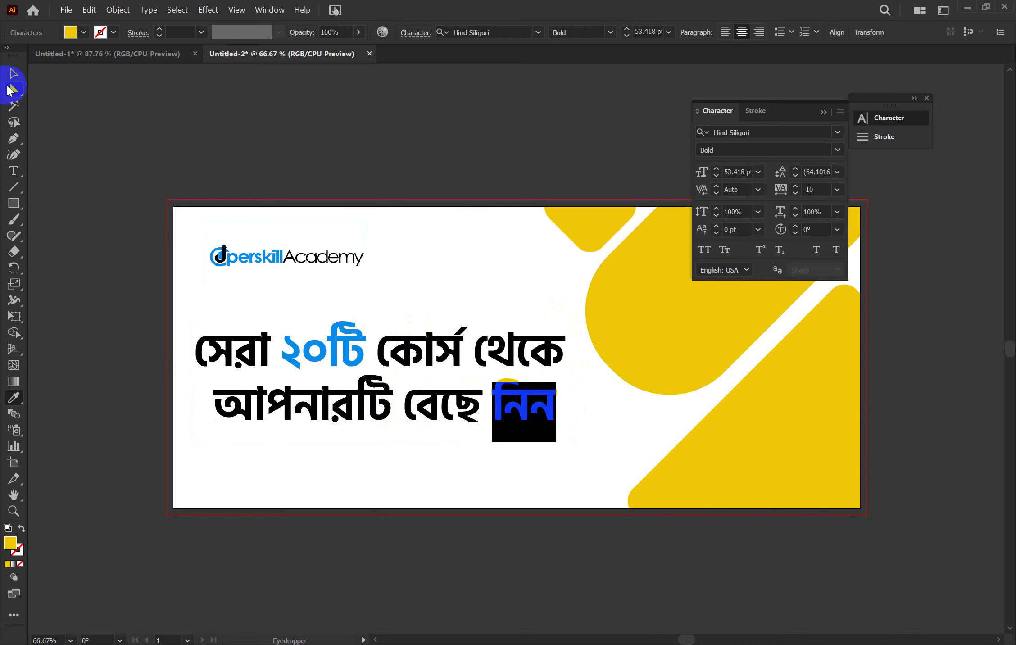
left_click(10, 71)
left_click(91, 176)
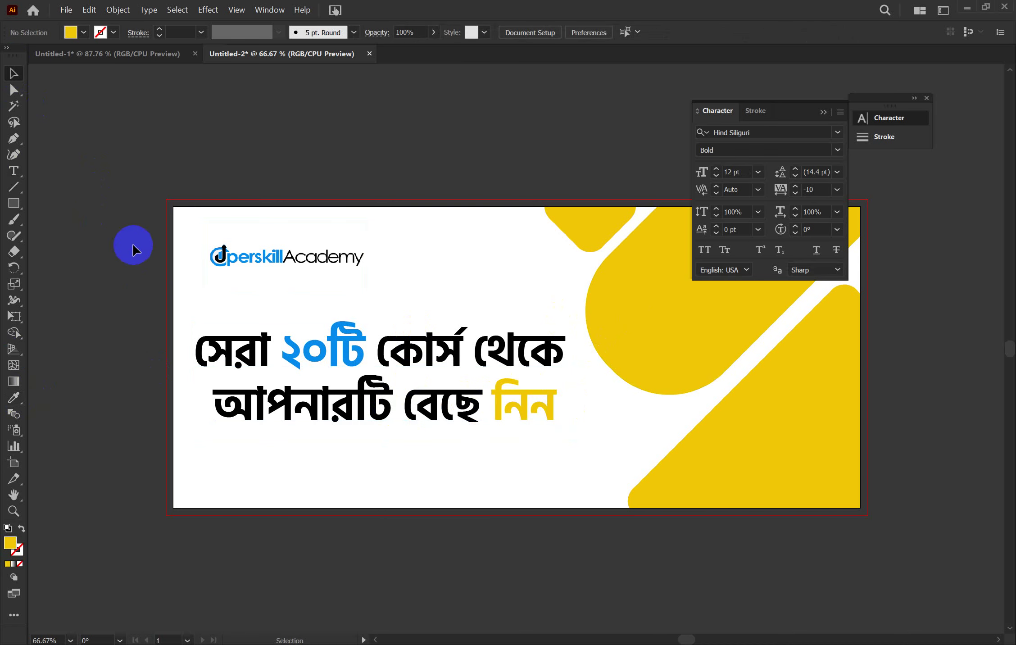
Sample the black headline colour onto নিন so it matches the surrounding text
double_click(503, 399)
left_click_drag(491, 405, 543, 401)
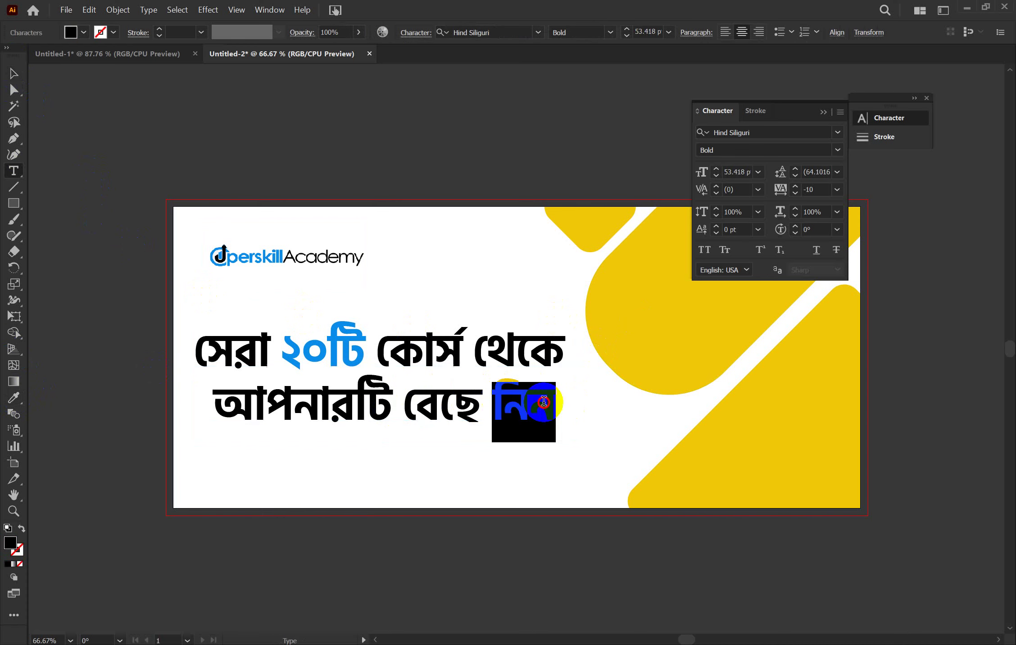
left_click(13, 398)
left_click(239, 402)
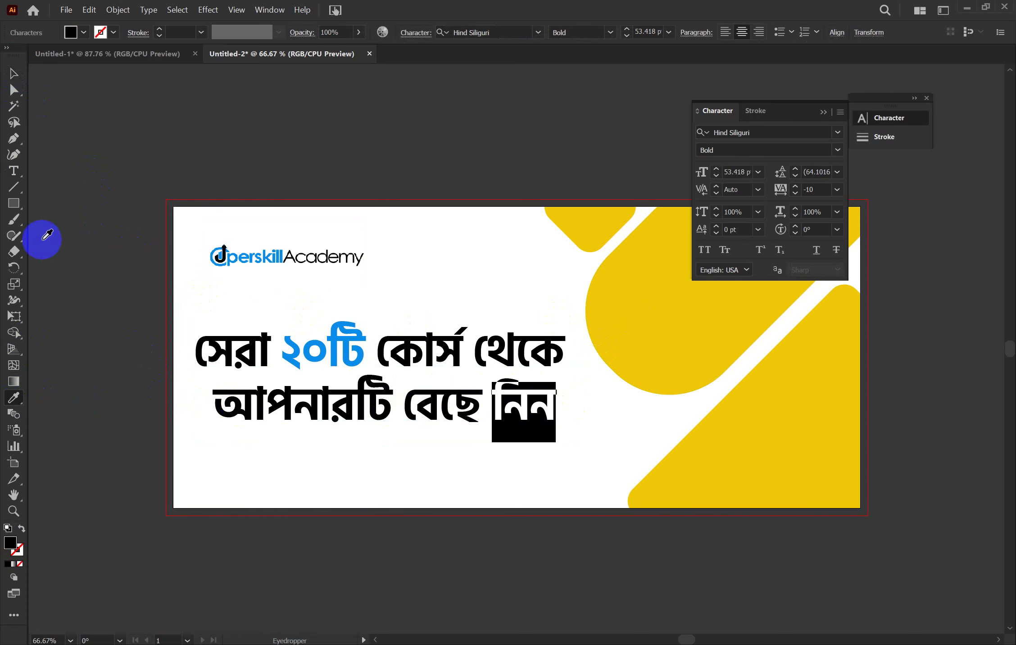
left_click(14, 74)
left_click(89, 197)
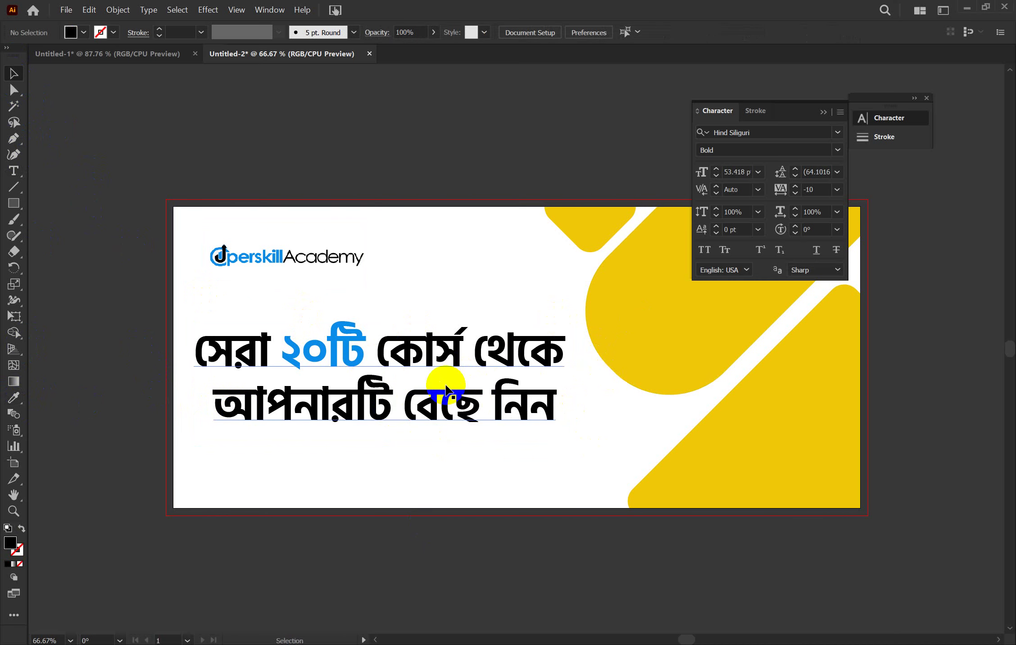
scroll(623, 379, "right", 5)
scroll(623, 379, "left", 3)
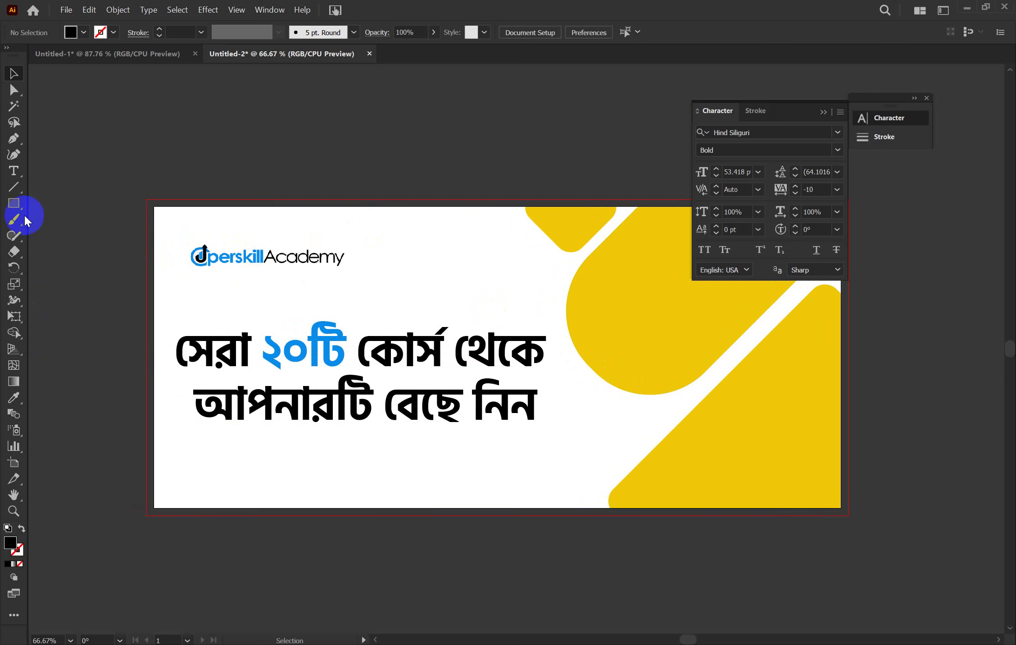
Draw a rounded rectangle around the logo and swap fill and stroke to make it an outline
left_click_drag(13, 210, 67, 211)
mouse_move(182, 238)
left_mouse_down()
mouse_move(245, 268)
mouse_move(350, 276)
left_mouse_up()
left_click(14, 73)
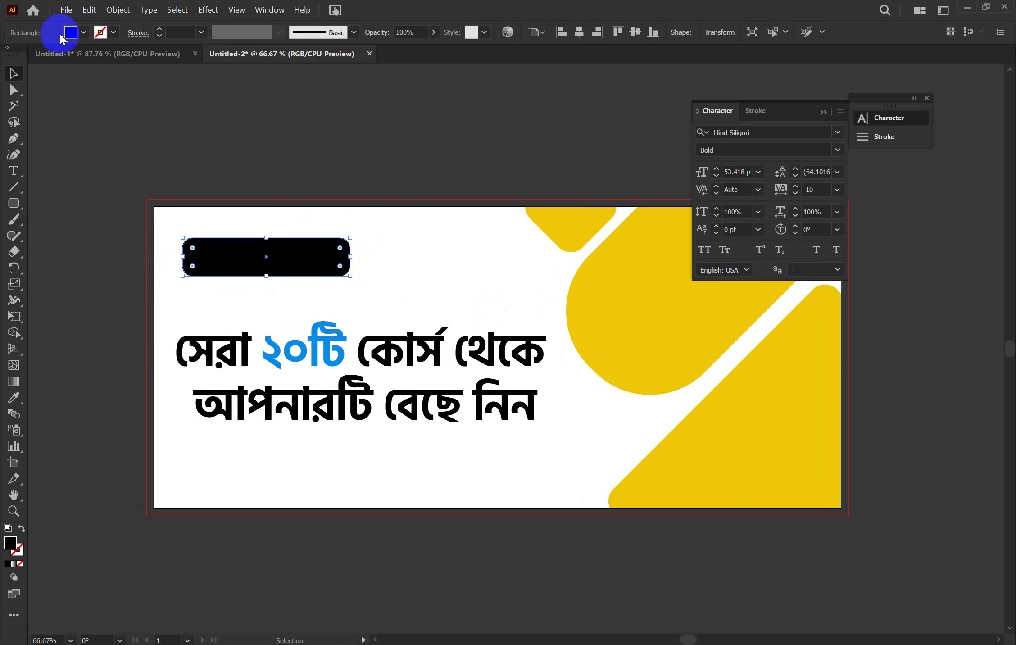
left_click(21, 530)
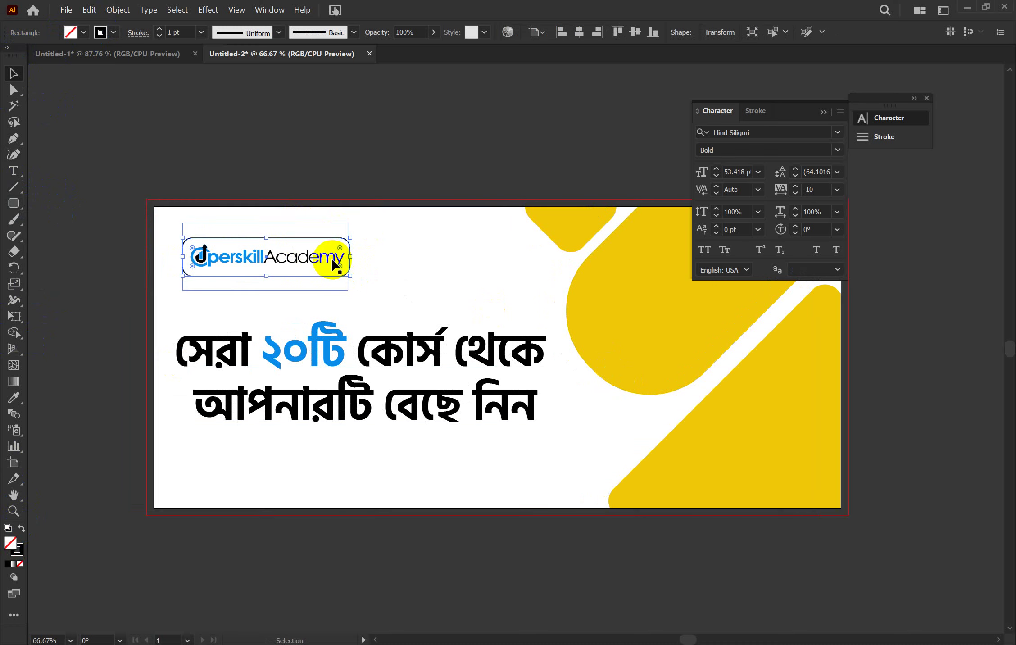
Lock the white background, then centre the logo and its frame horizontally and vertically
left_click(170, 212)
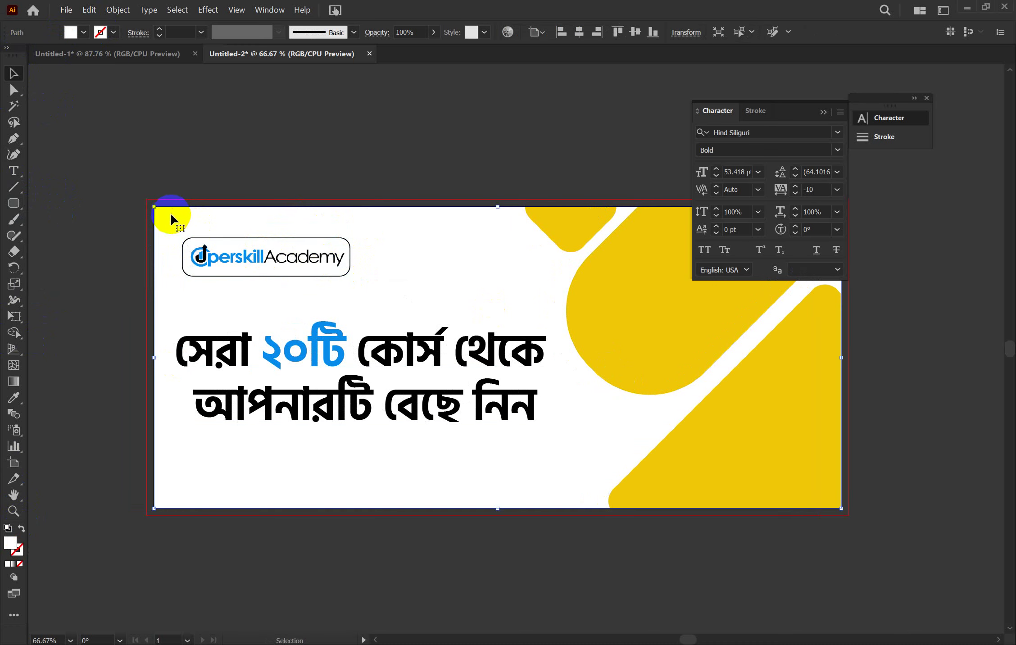
key("ctrl+2")
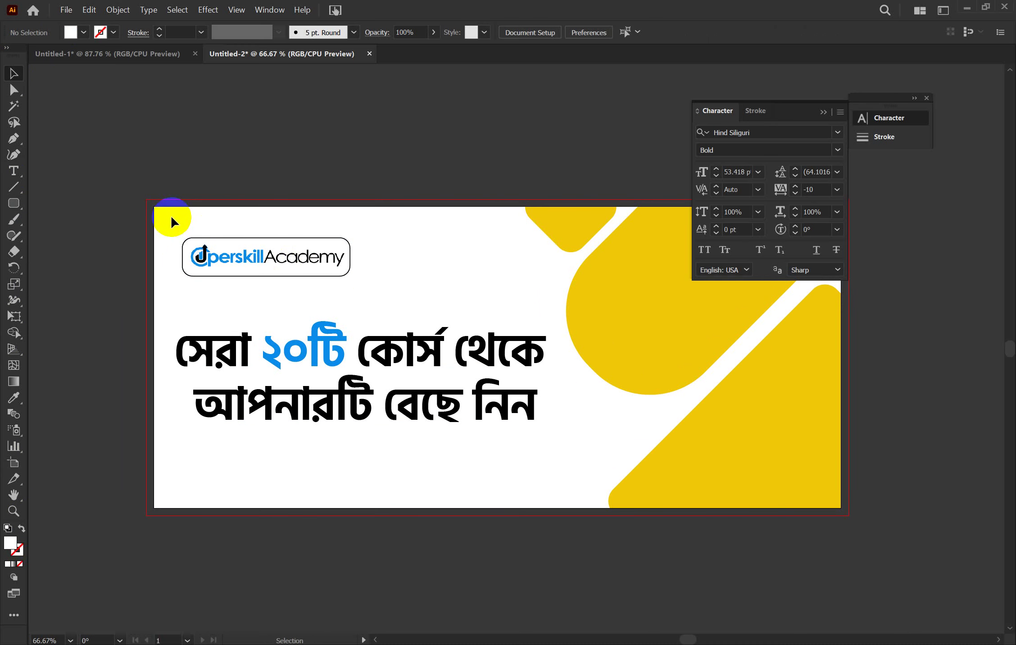
left_click_drag(171, 225, 314, 276)
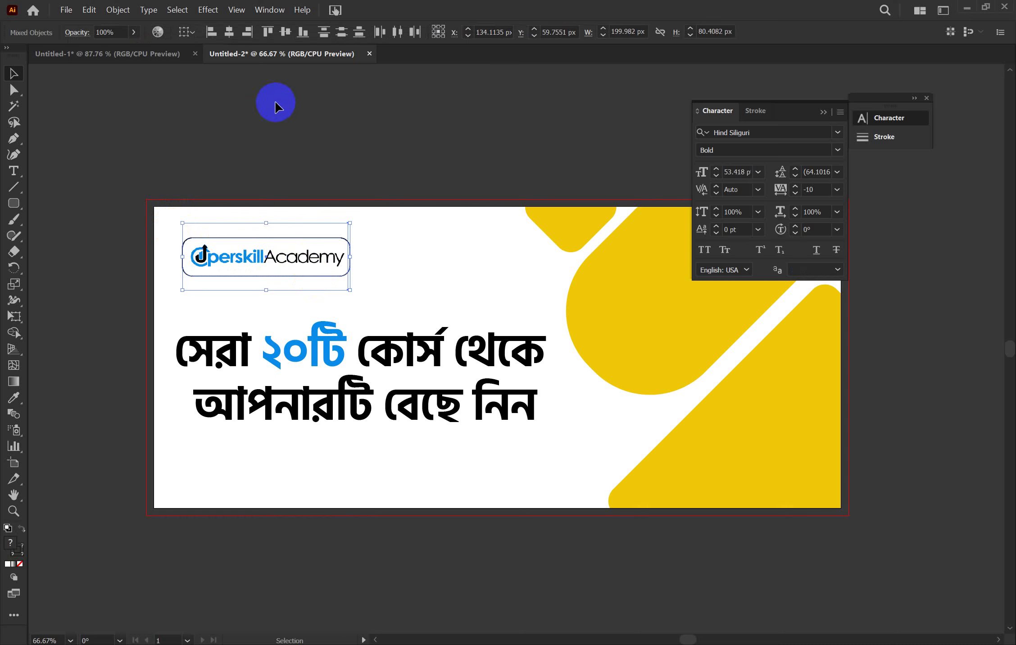
left_click(222, 34)
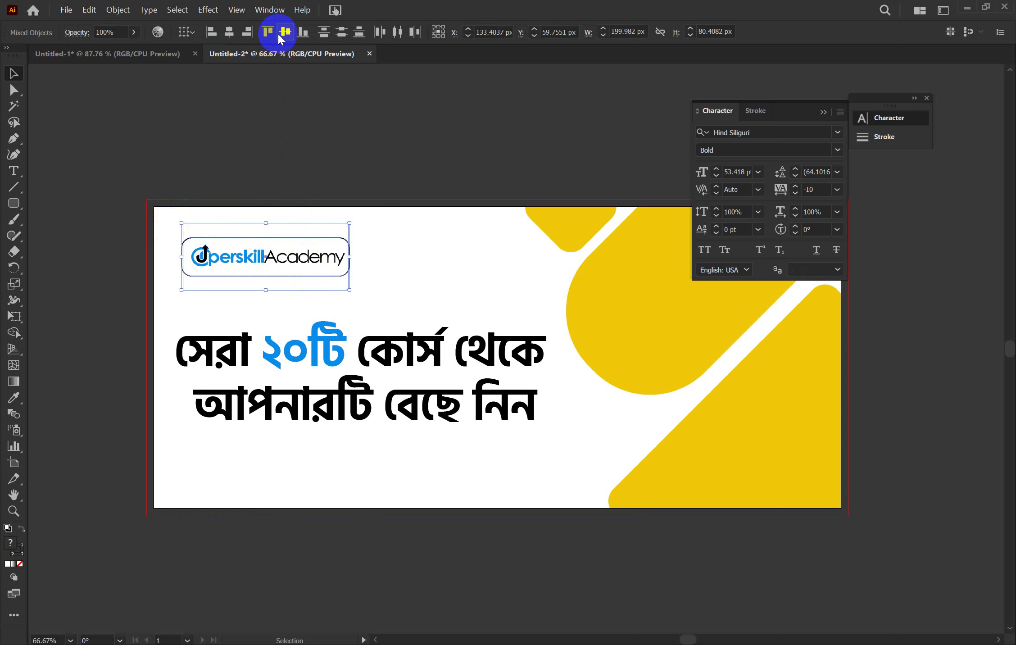
left_click(283, 32)
left_click(377, 267)
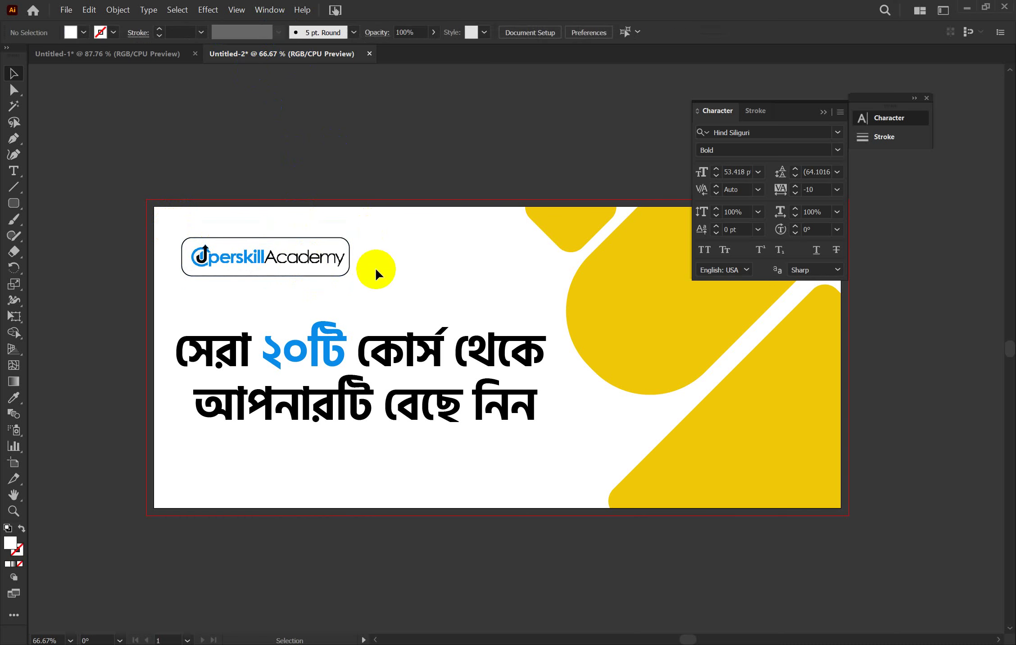
left_click(326, 276)
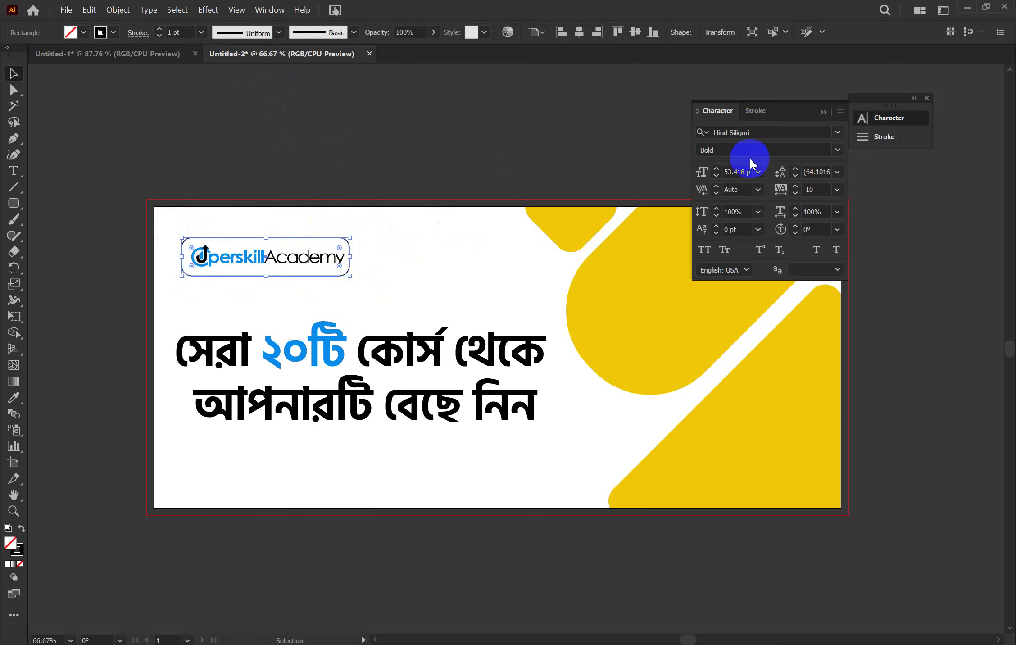
Give the frame's stroke round caps, round joins and inside alignment
left_click(882, 136)
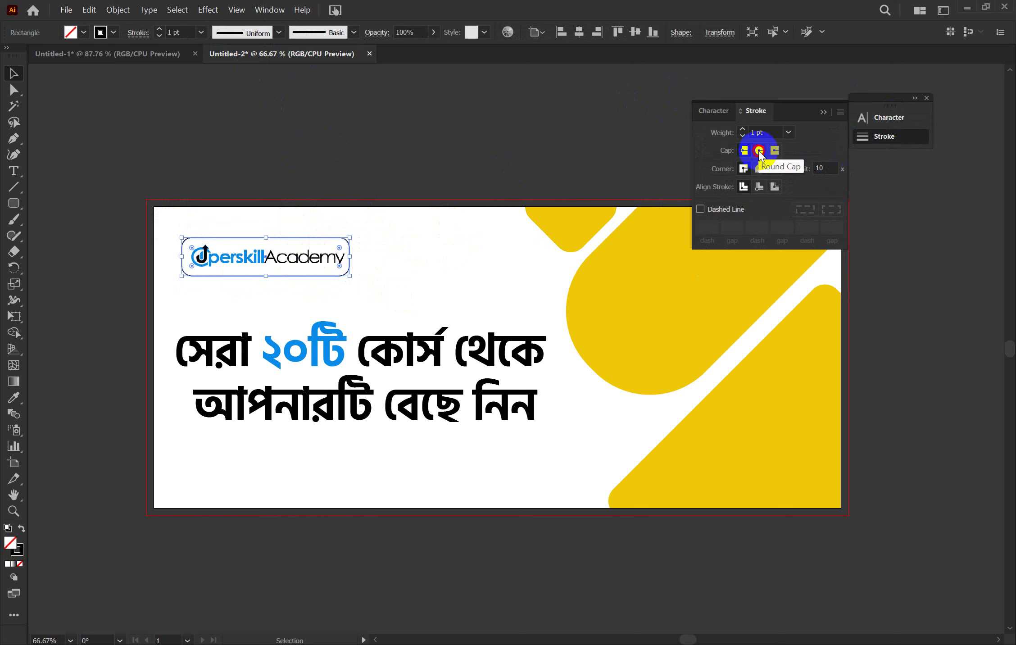
left_click(759, 151)
left_click(761, 169)
left_click(765, 186)
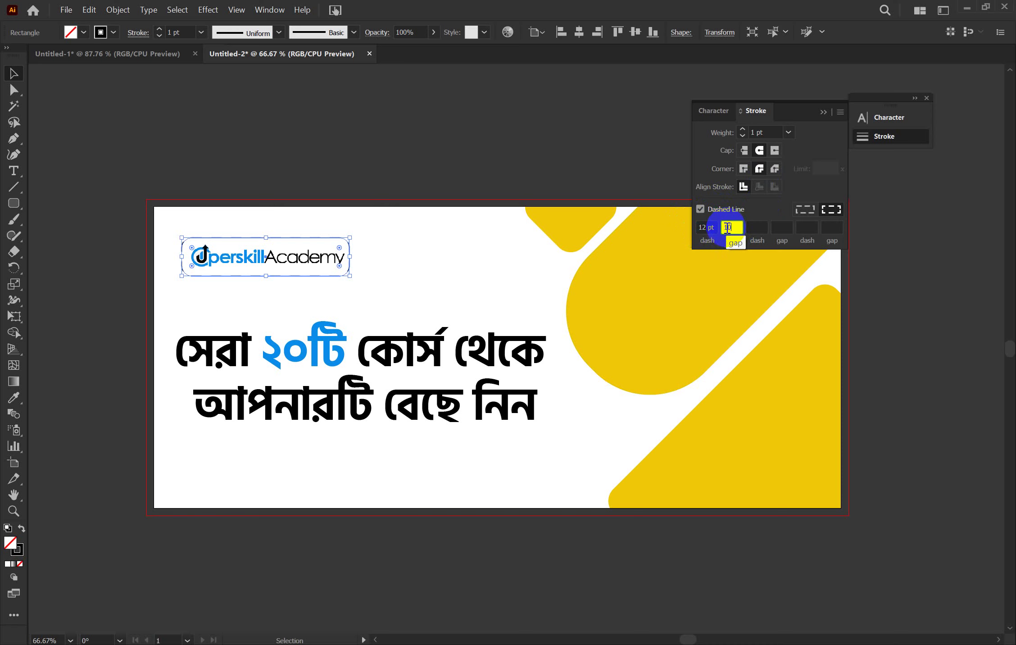
Try a 10 pt dashed stroke on the frame, then turn Dashed Line off again
left_click(761, 227)
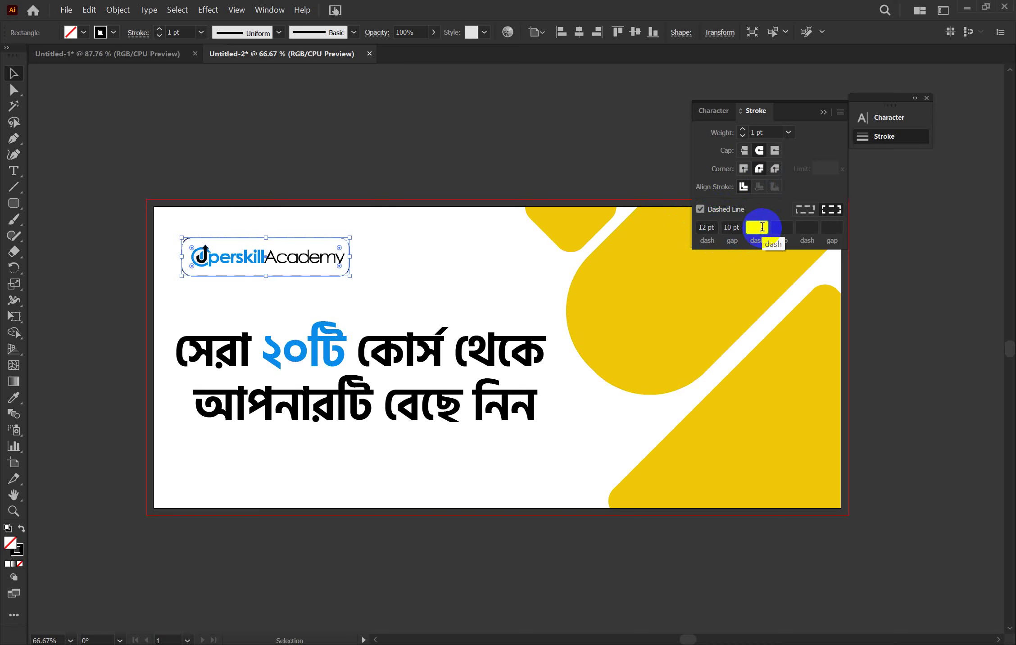
type("10")
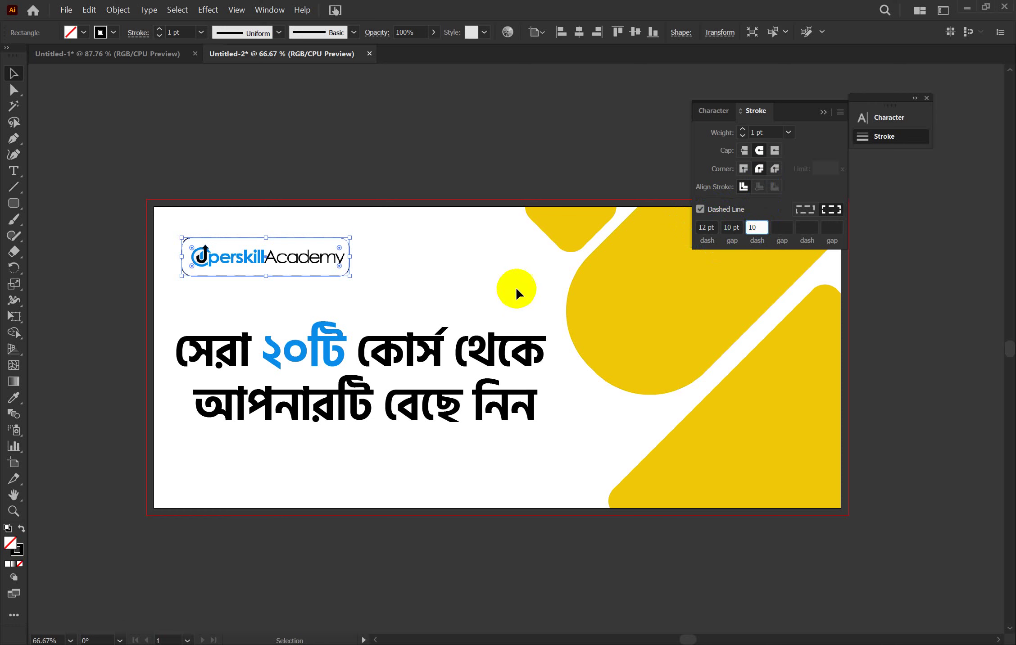
left_click(707, 227)
double_click(706, 226)
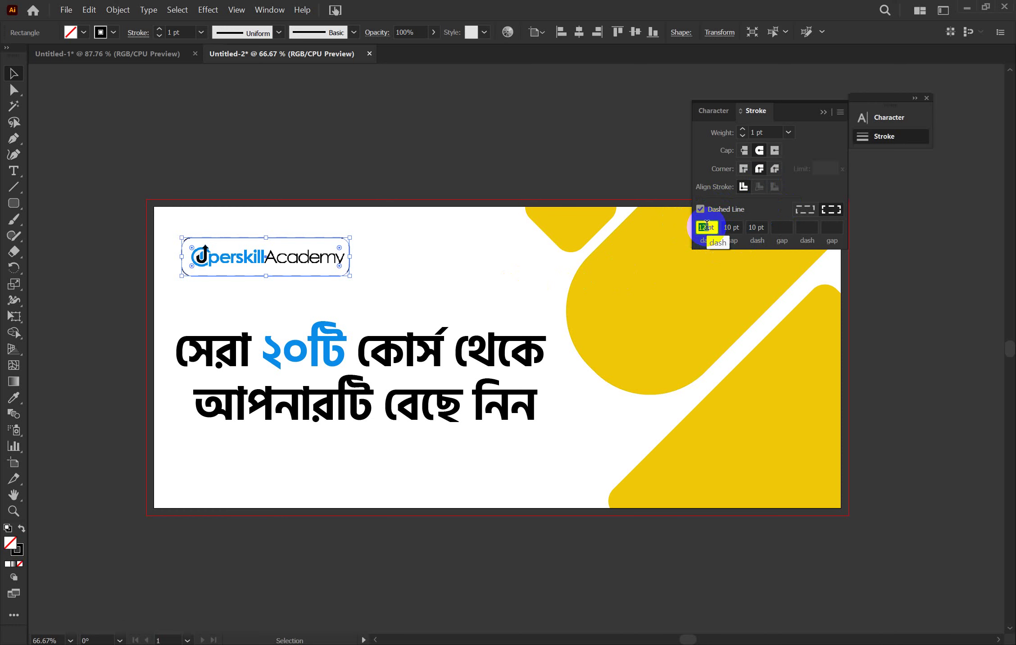
left_click(643, 349)
left_click(418, 269)
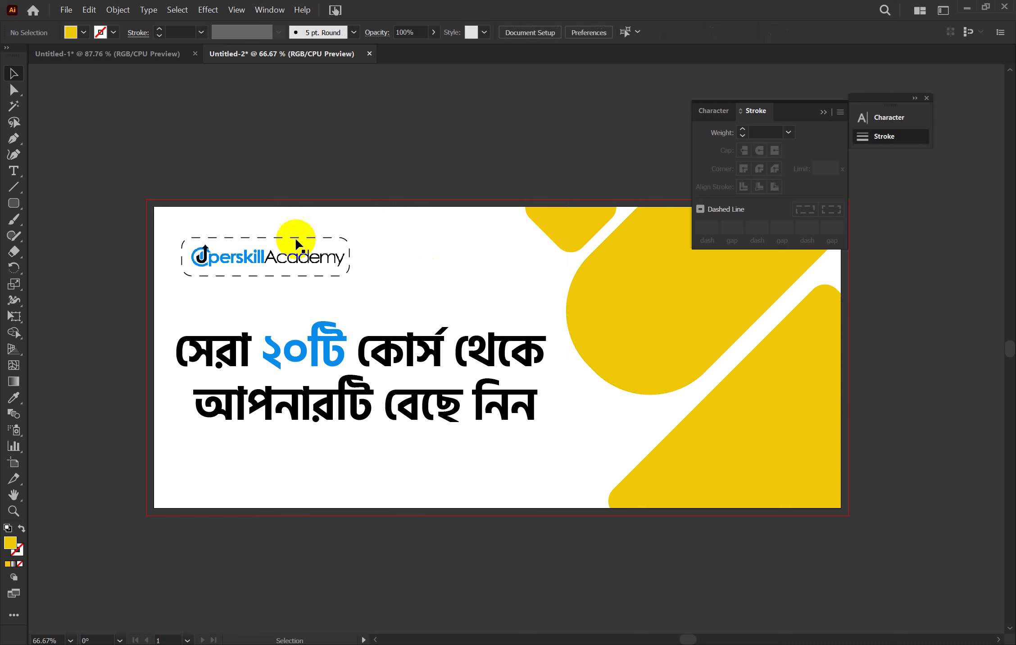
left_click(295, 276)
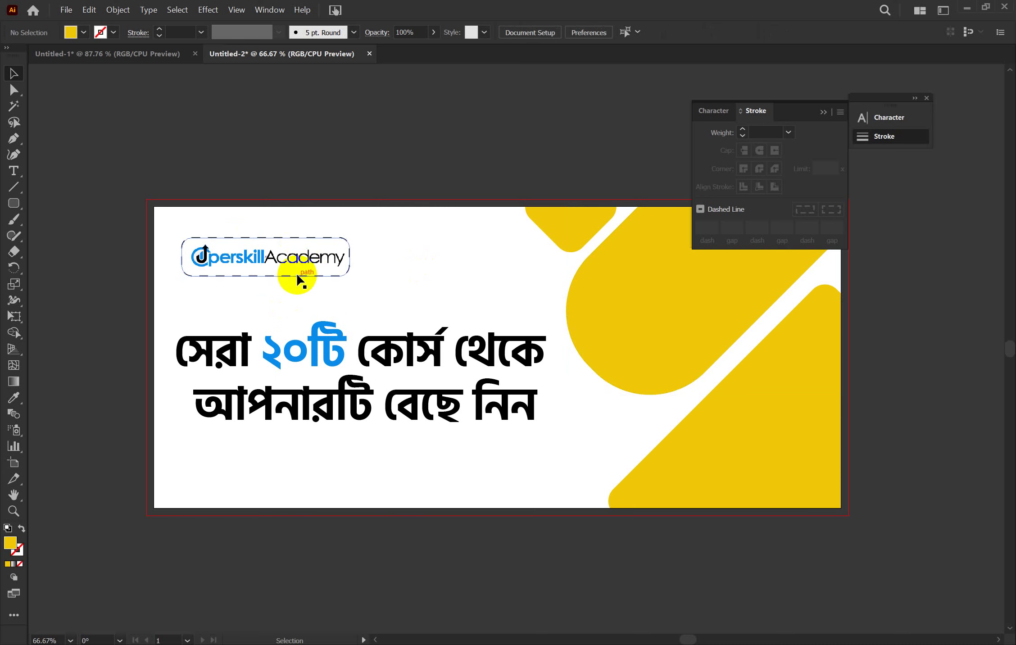
left_click(713, 208)
left_click(395, 170)
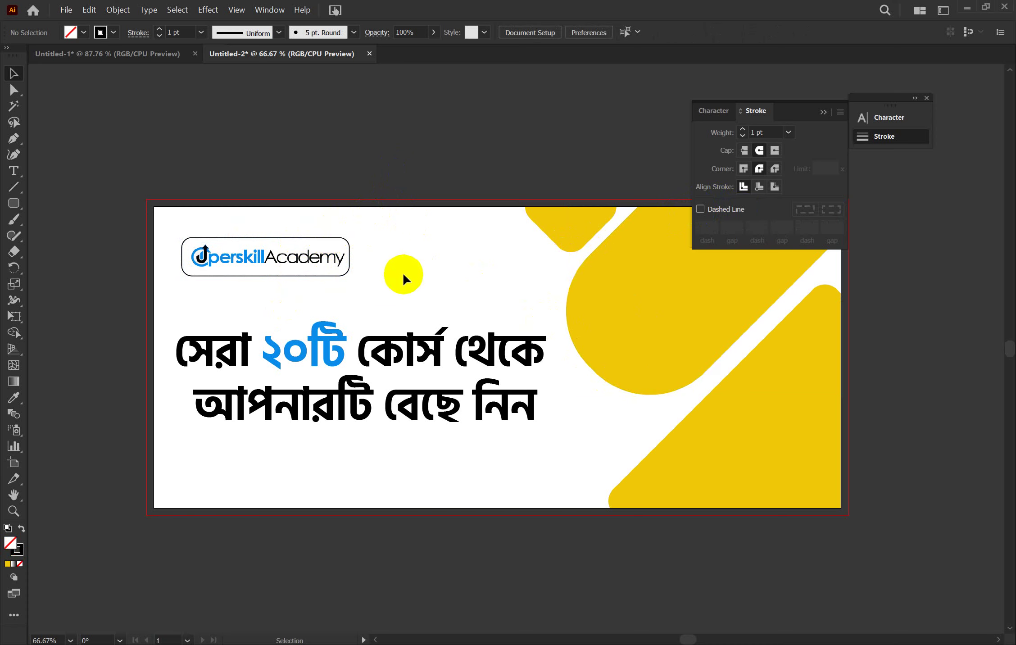
left_click(346, 241)
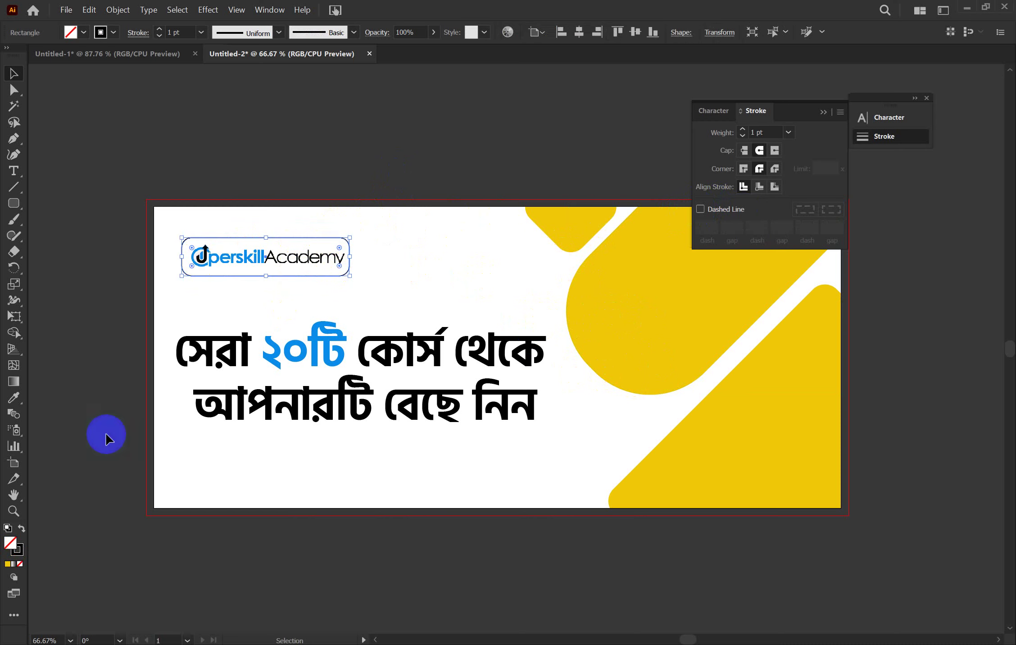
left_click(21, 528)
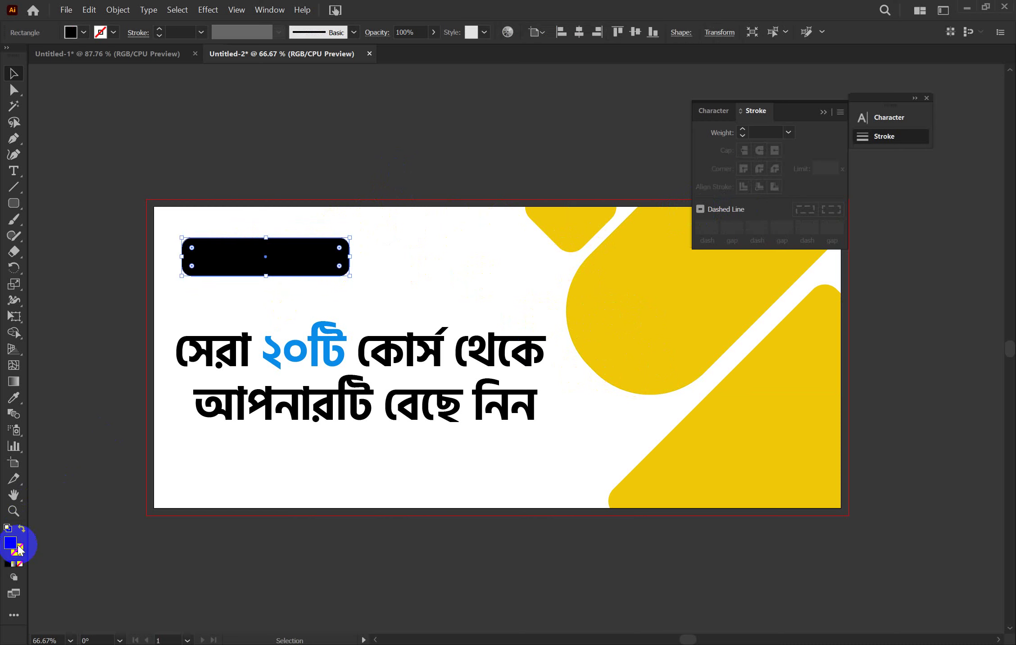
left_click(13, 397)
left_click(674, 270)
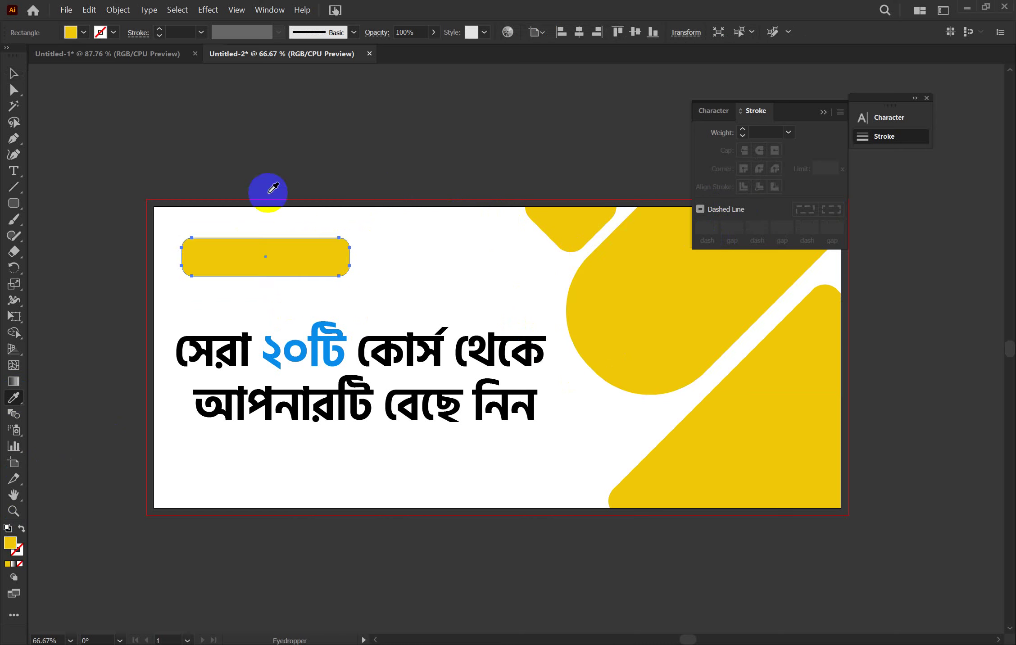
left_click(8, 76)
left_click(149, 96)
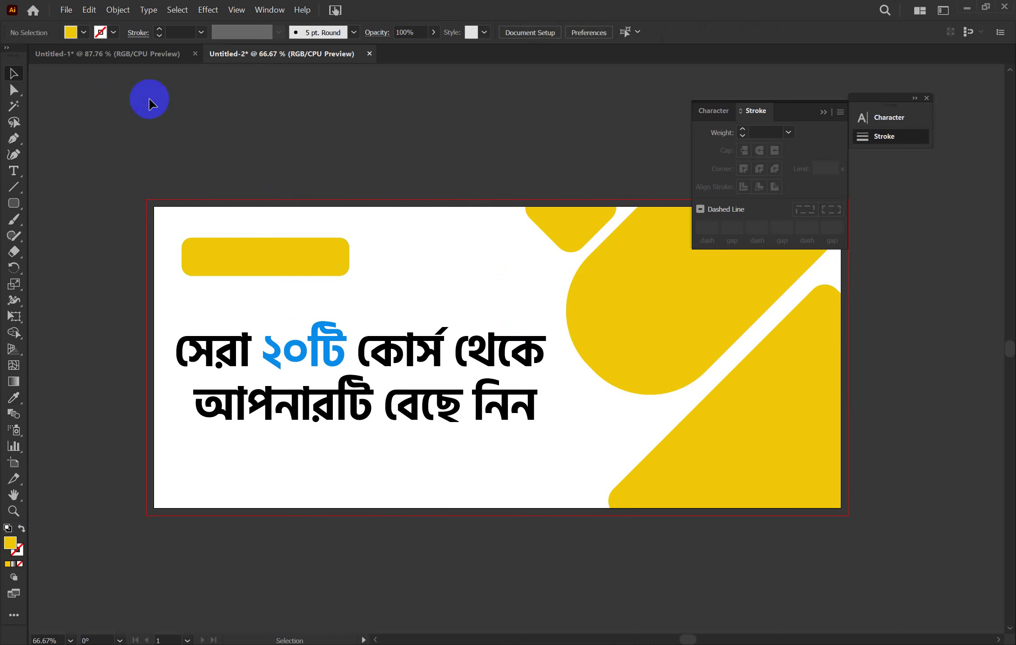
left_click(232, 255)
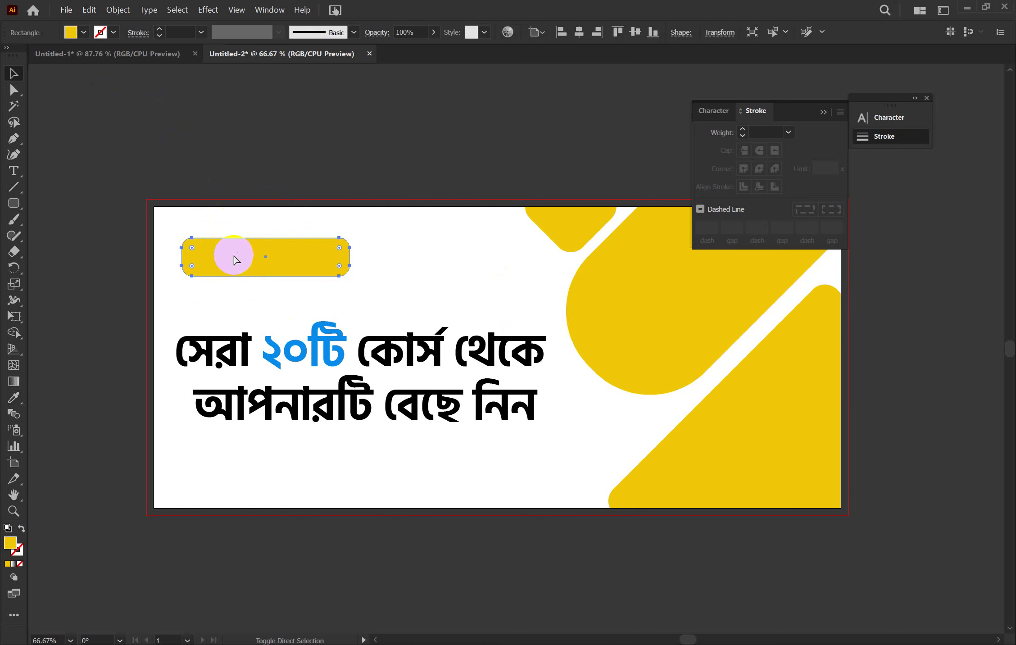
key("ctrl+f")
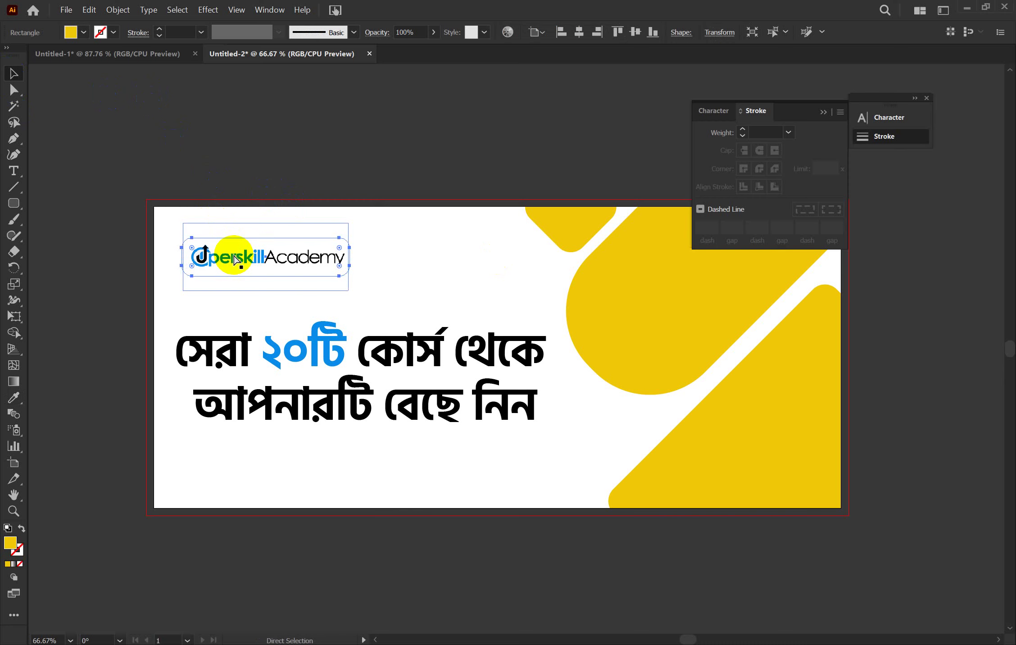
left_click(389, 128)
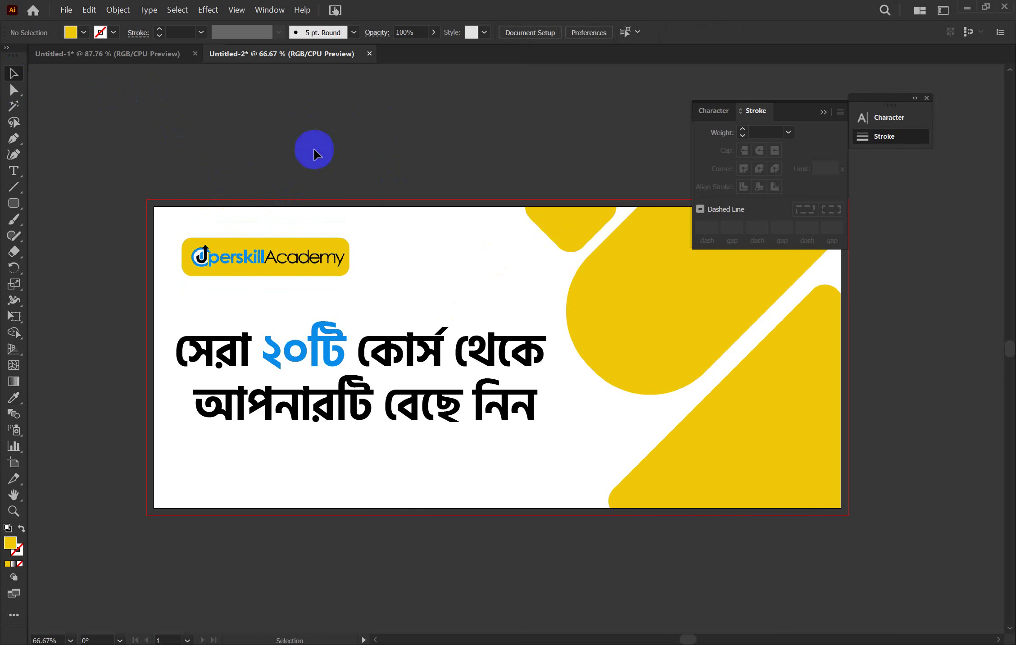
left_click(337, 238)
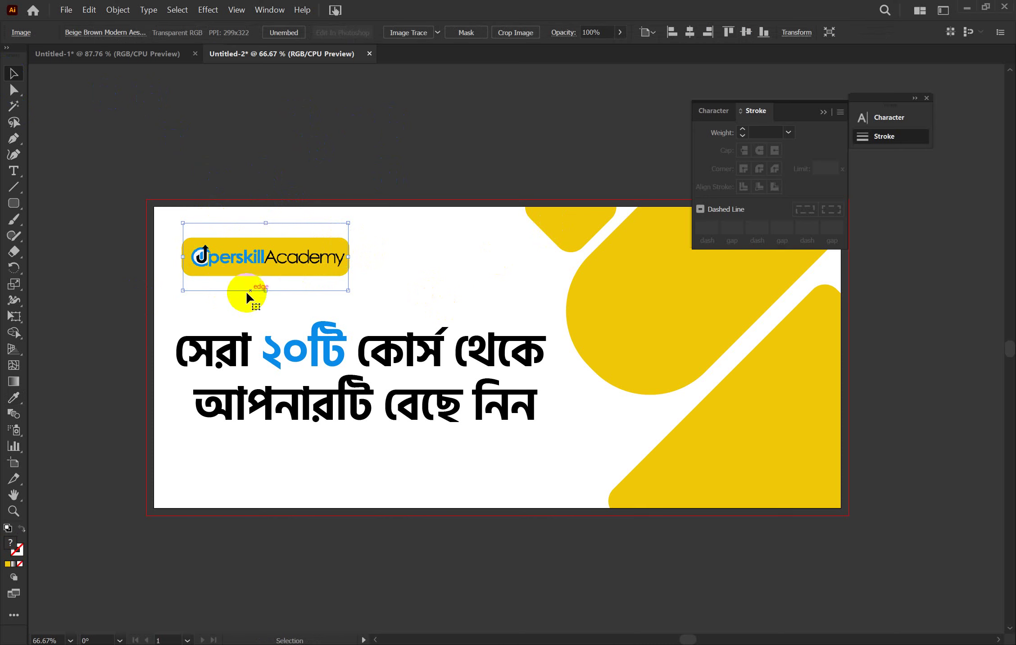
left_click(290, 257)
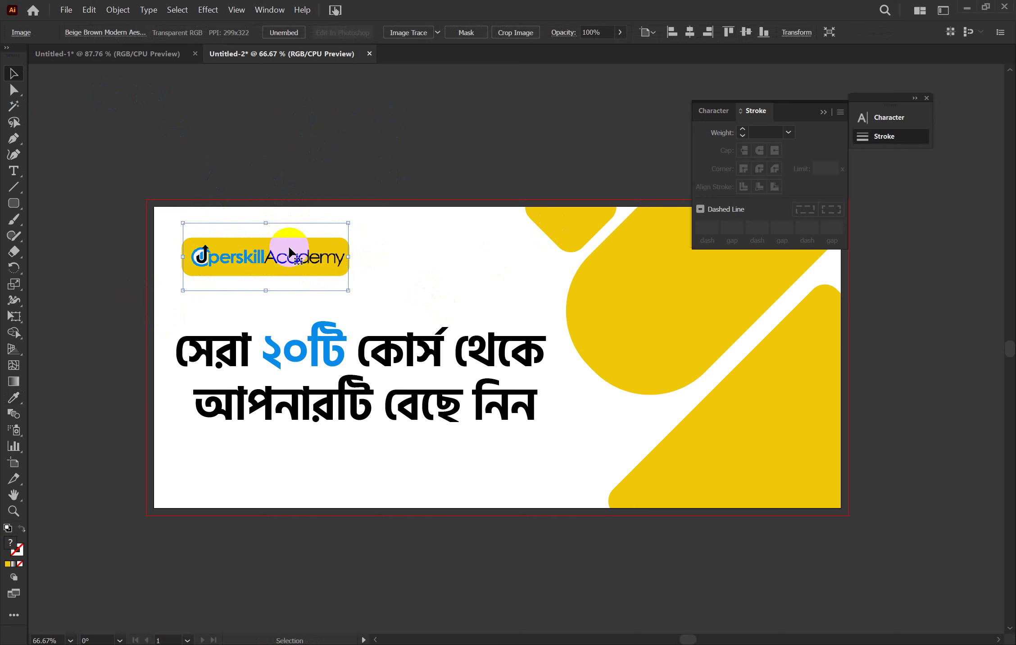
left_click(217, 261)
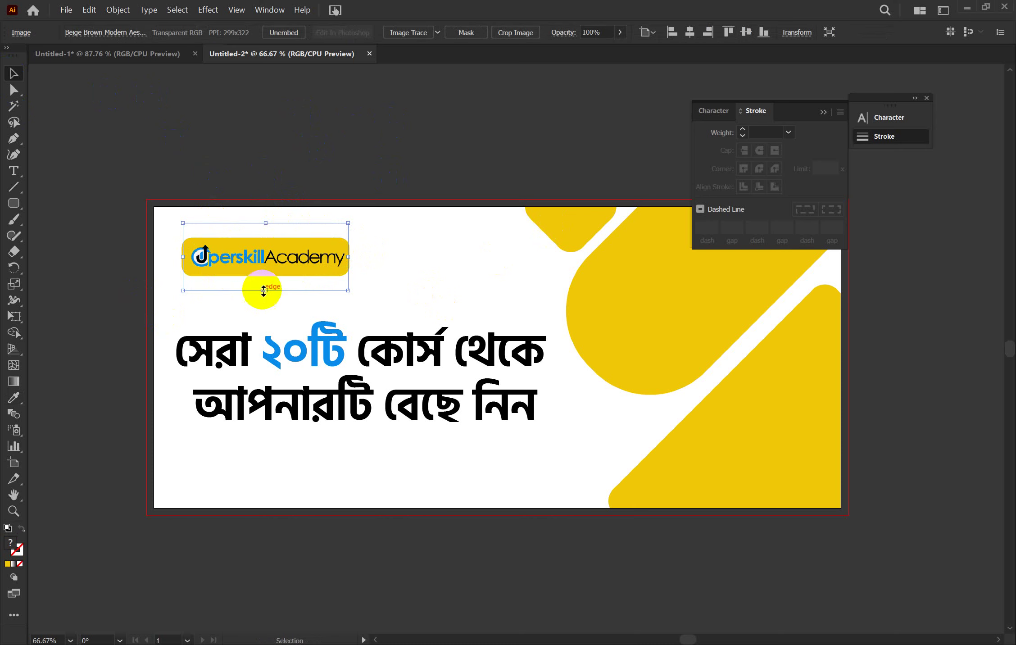
left_click(265, 304)
left_click(220, 272)
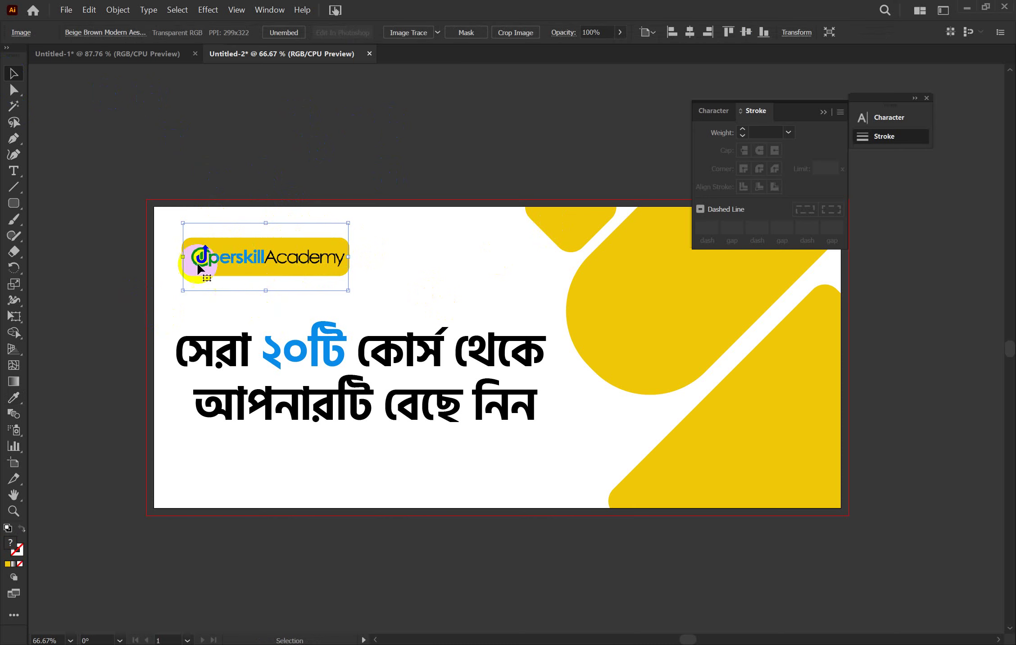
left_click(429, 278)
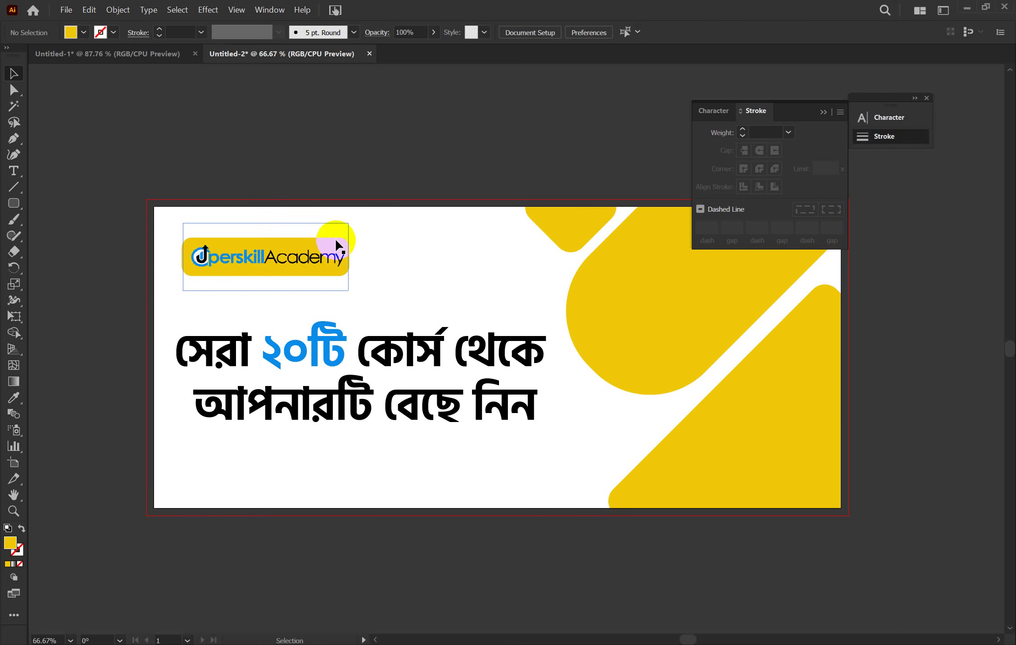
left_click(341, 244)
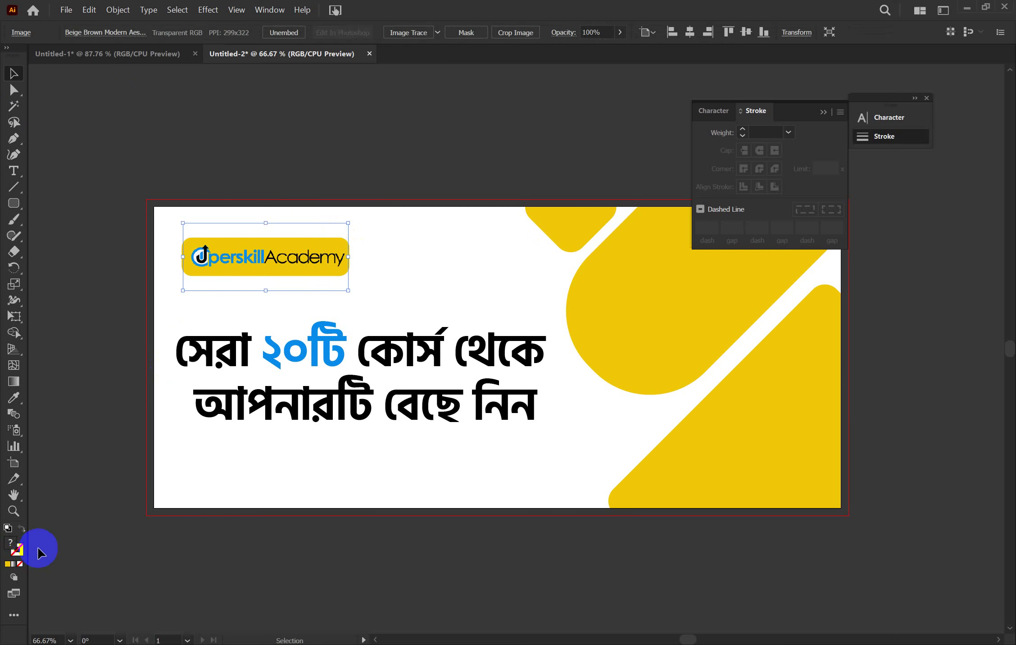
key("a")
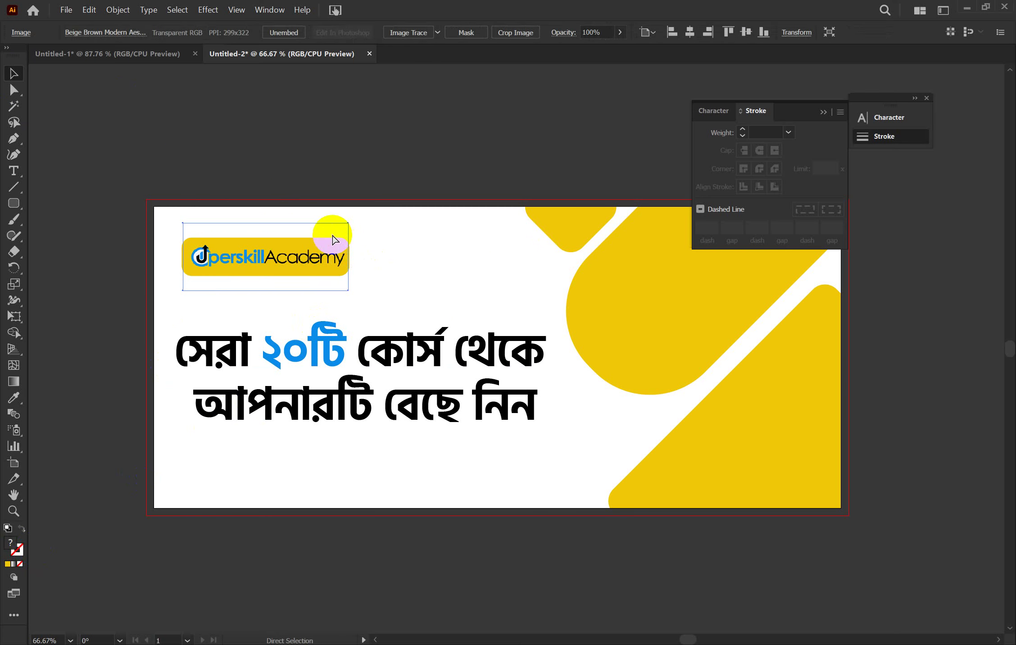
left_click(334, 239)
key("v")
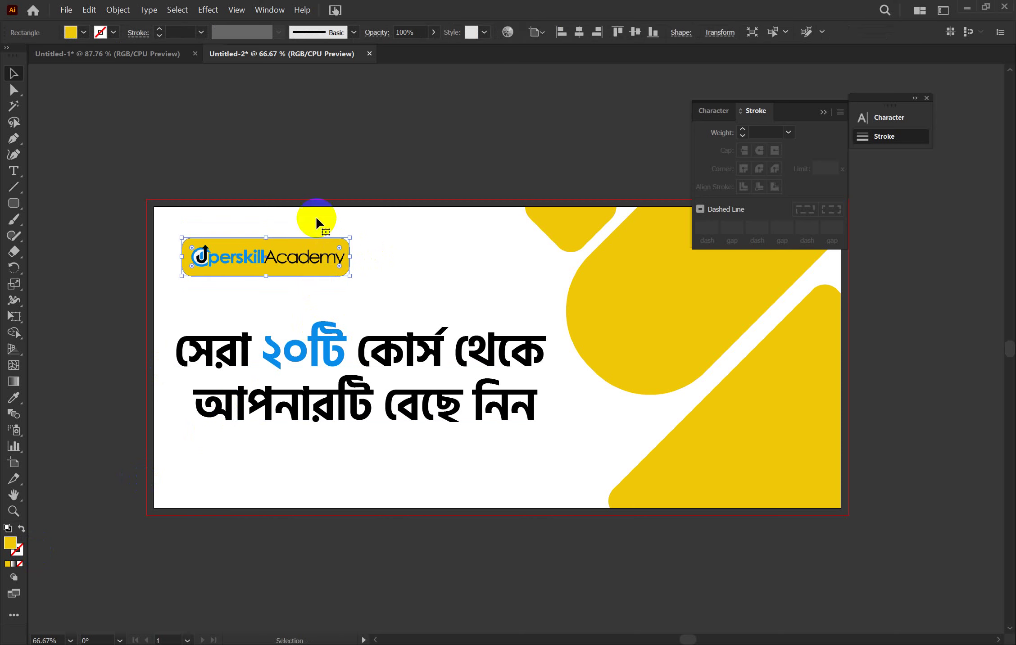
left_click(435, 30)
left_click(416, 48)
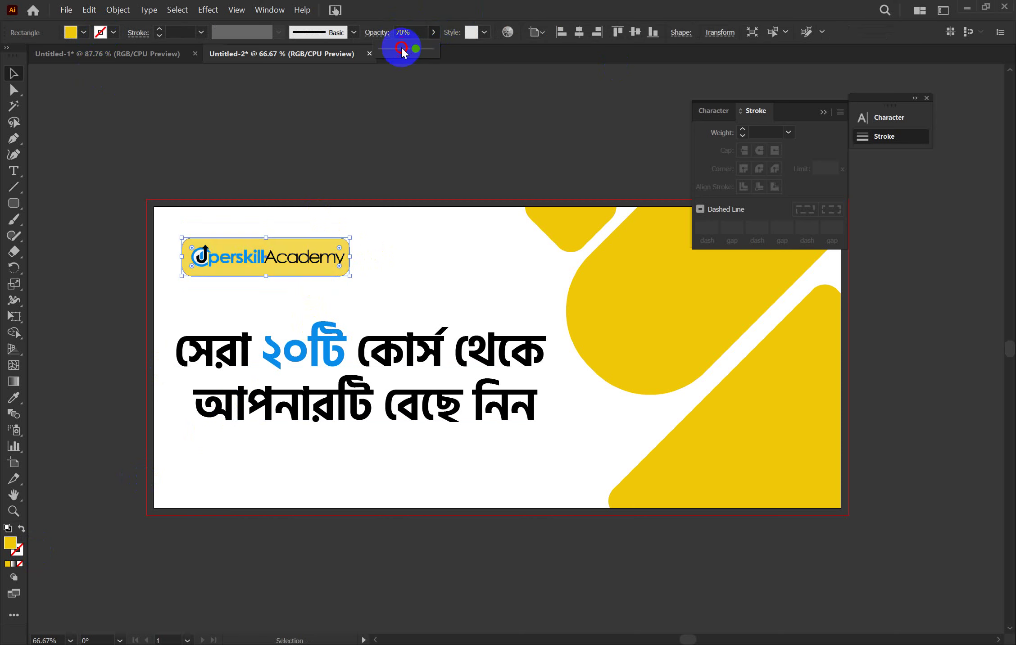
left_click_drag(402, 52, 504, 61)
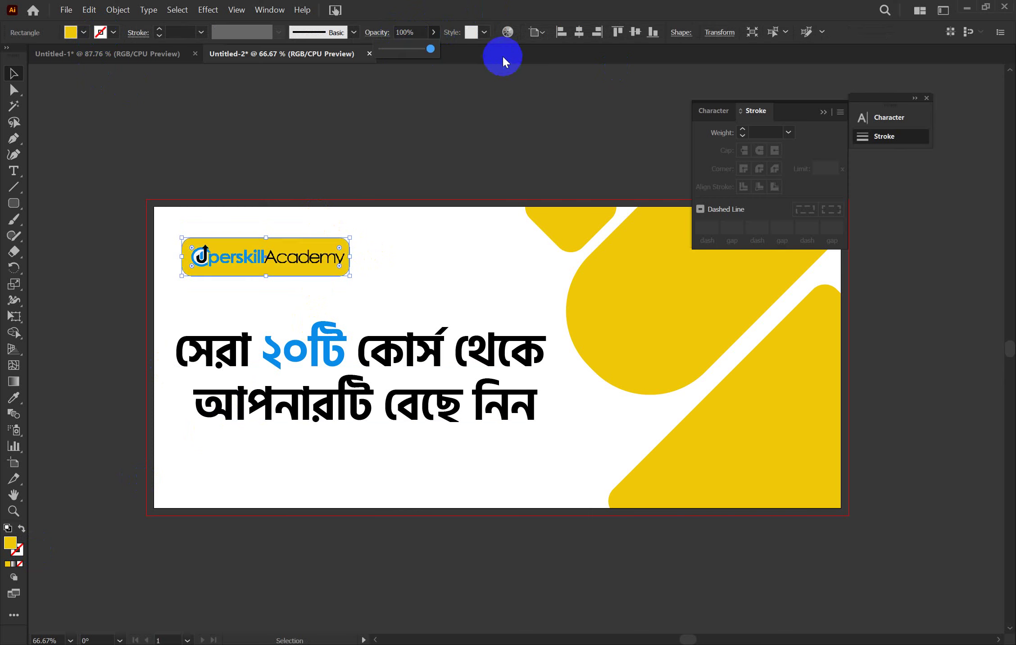
left_click(451, 113)
left_click(331, 252)
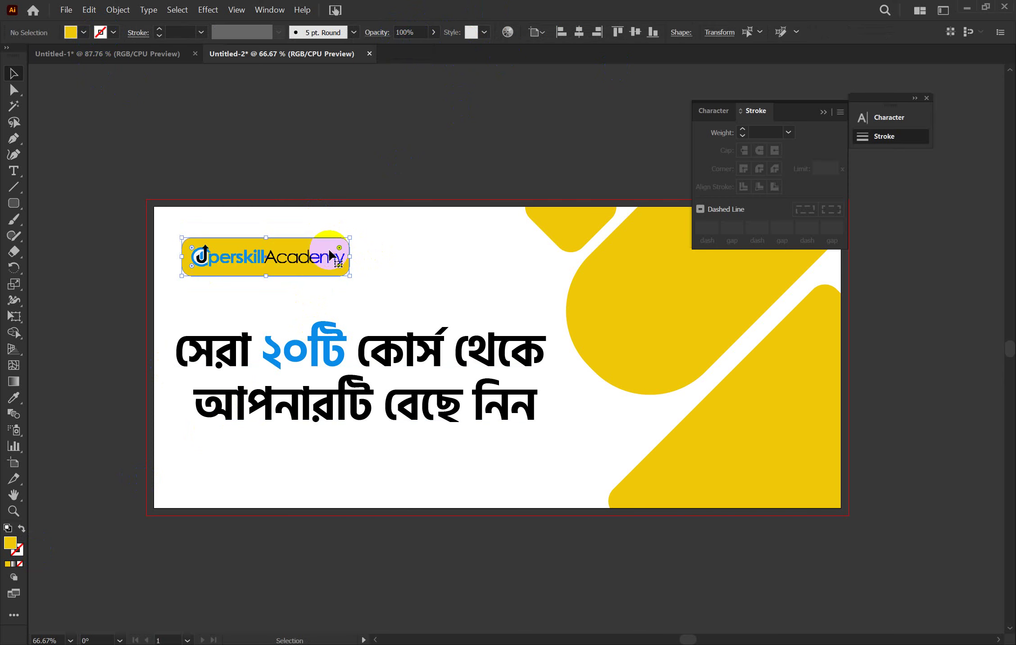
Try a dark olive fill on the logo's rounded box in the Color Picker
double_click(11, 544)
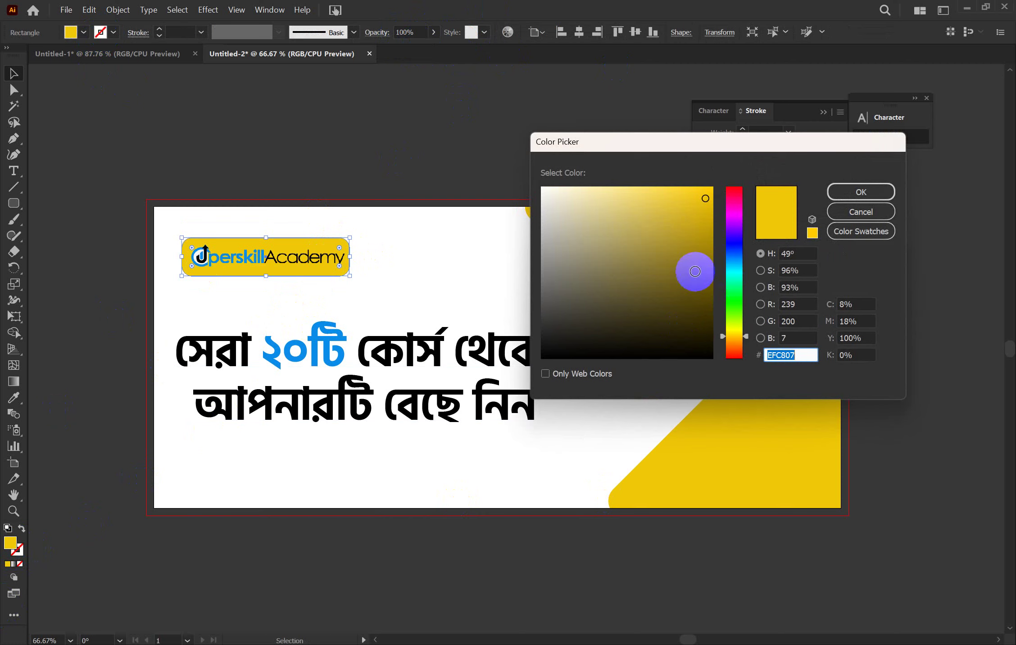
left_click(701, 271)
left_click_drag(702, 272, 705, 297)
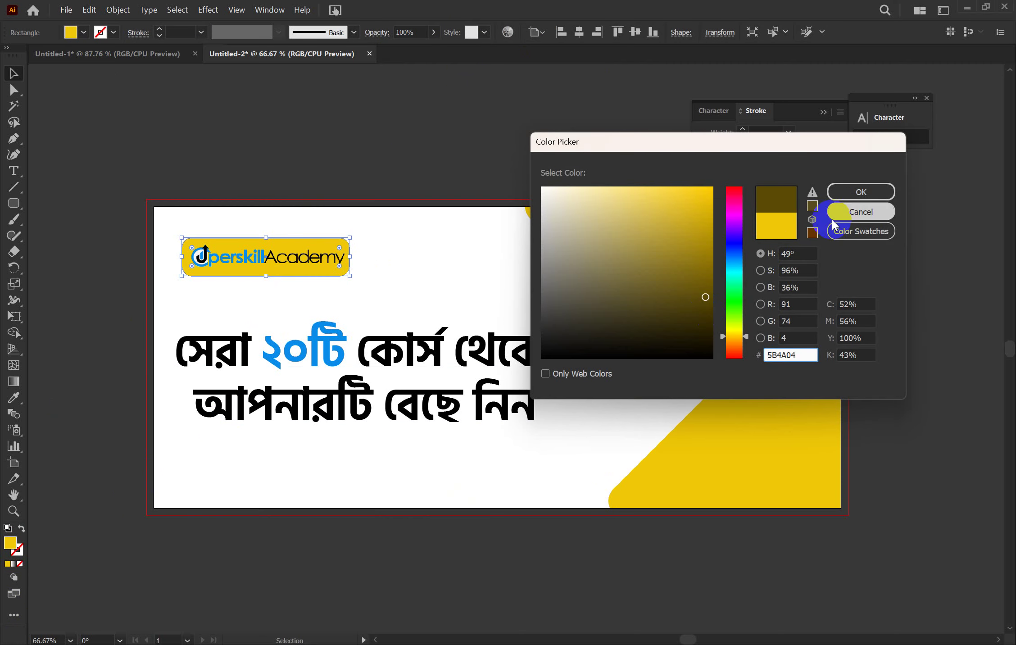
left_click(846, 193)
left_click(705, 261)
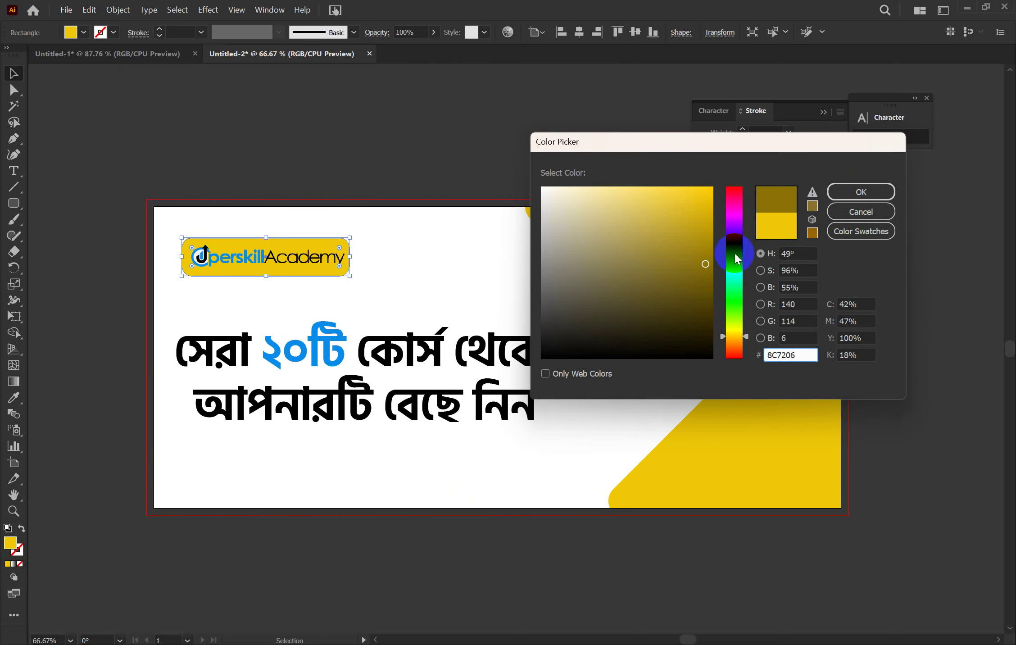
left_click(847, 192)
left_click(524, 140)
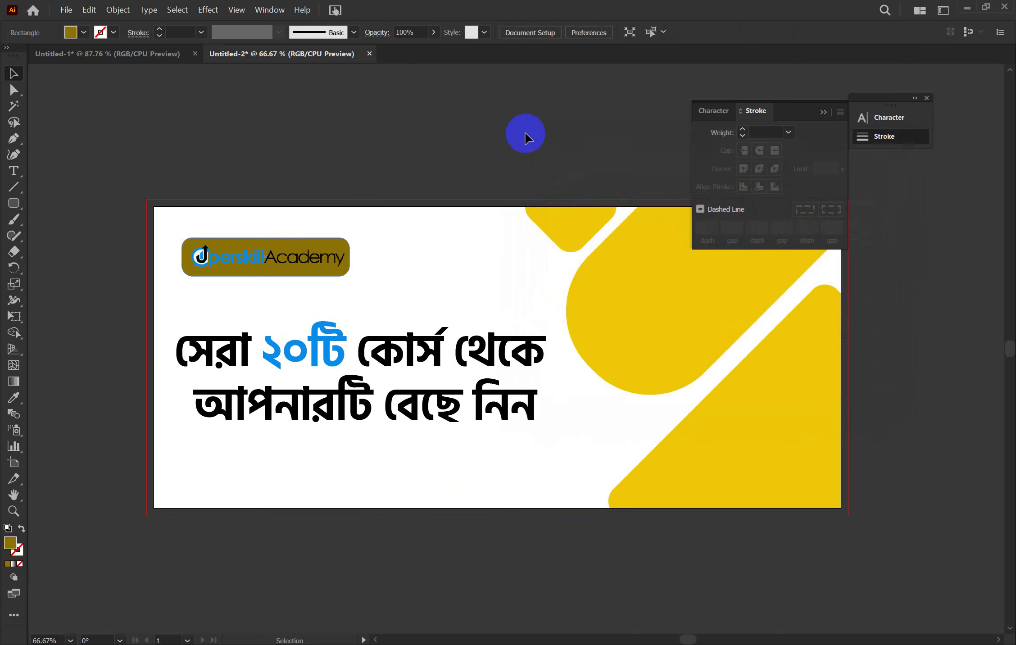
Refill the logo's rounded box with pale yellow F4D65B
left_click(339, 238)
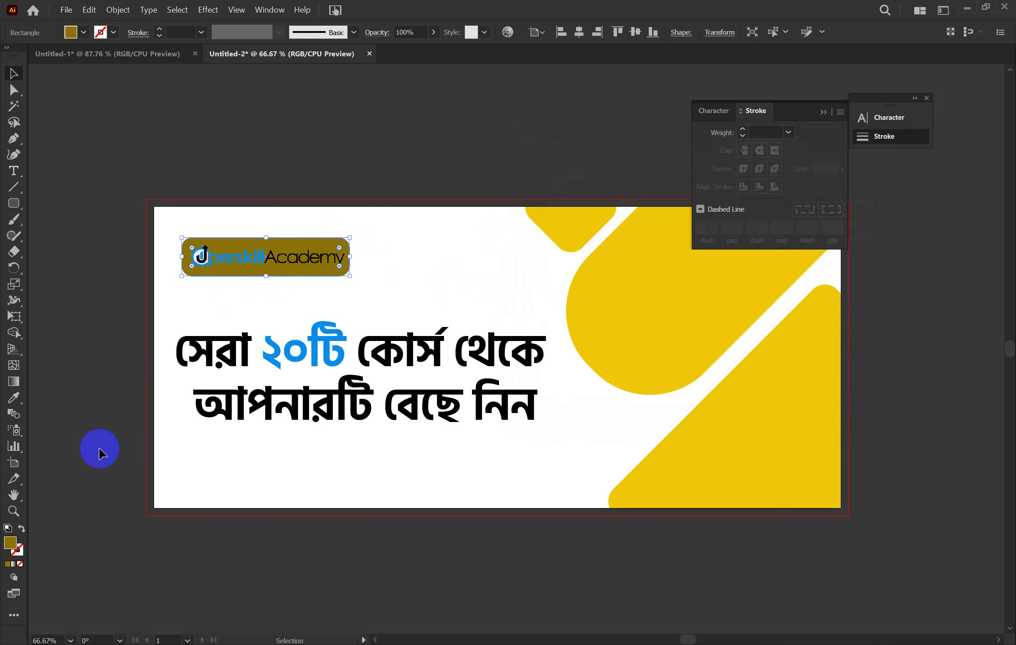
double_click(11, 544)
left_click_drag(651, 240, 650, 192)
left_click(860, 192)
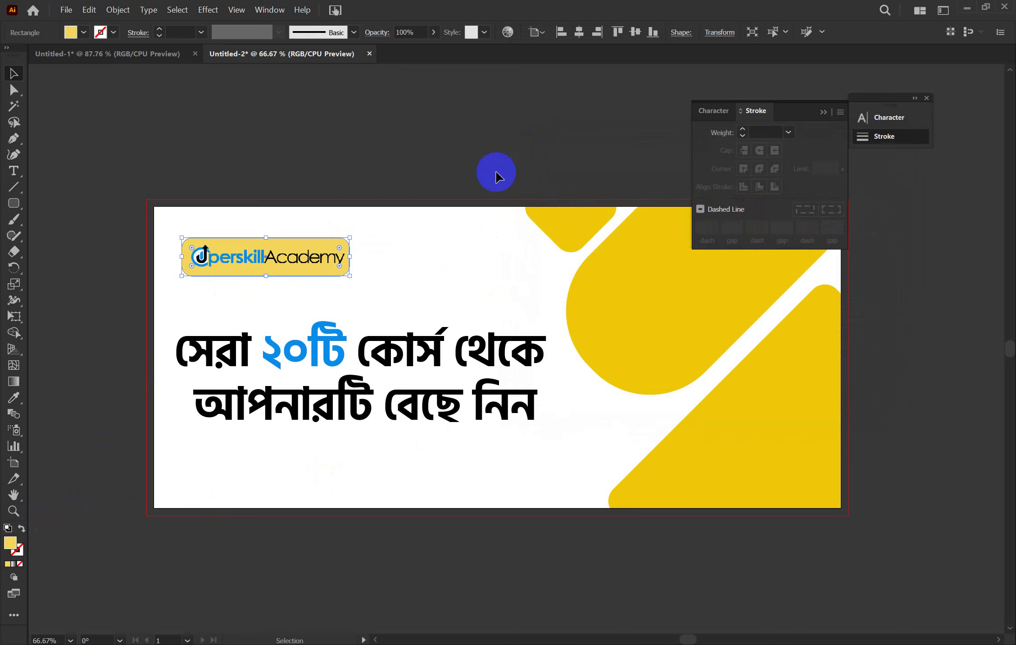
left_click(479, 139)
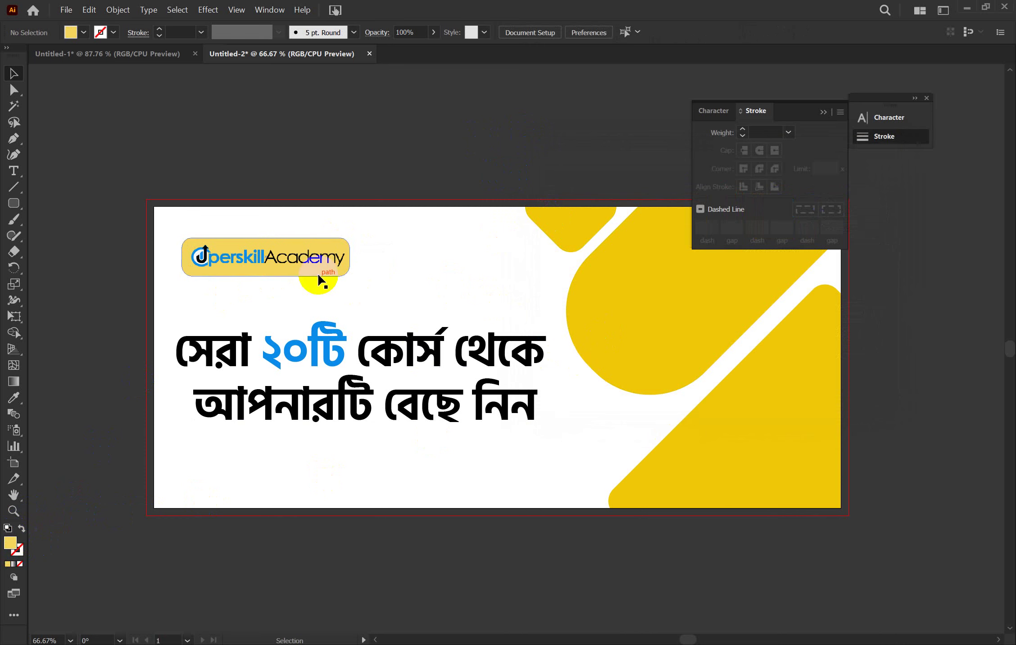
left_click(308, 259)
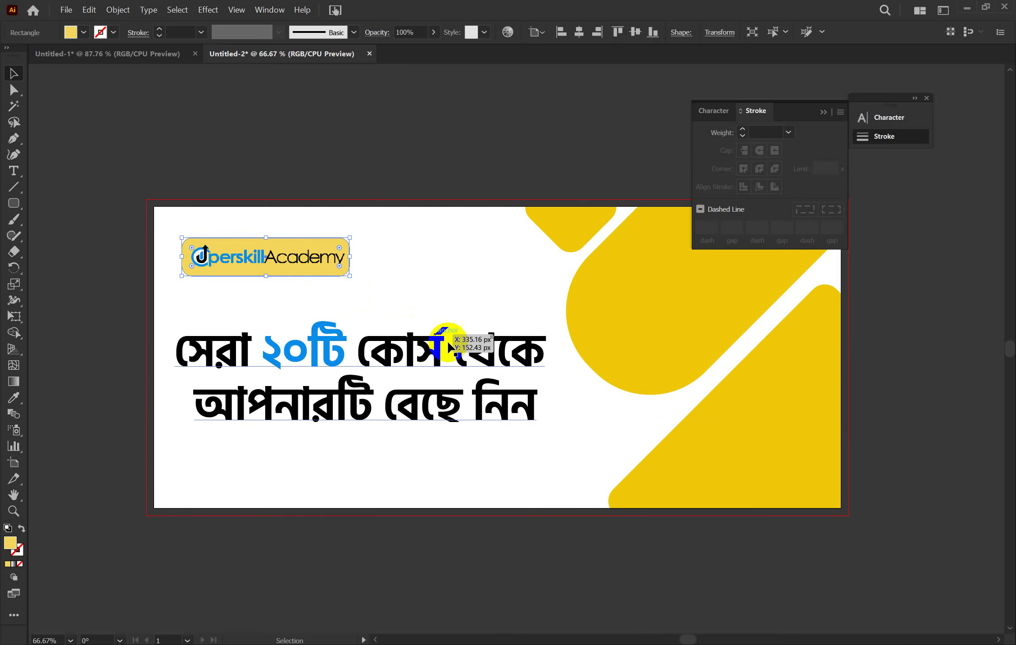
left_click(463, 136)
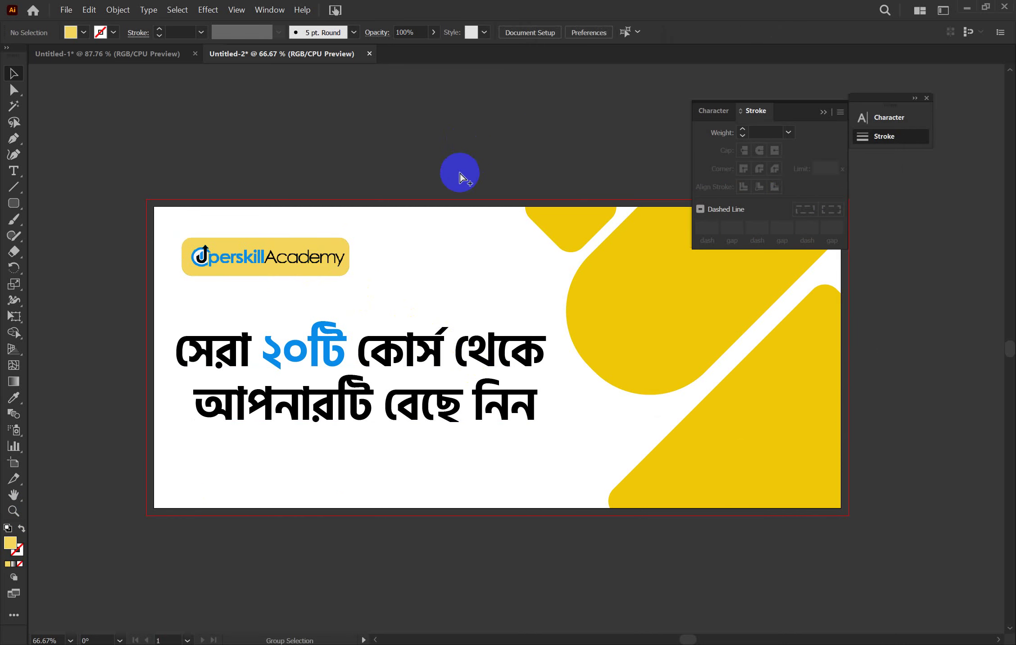
left_click(310, 260)
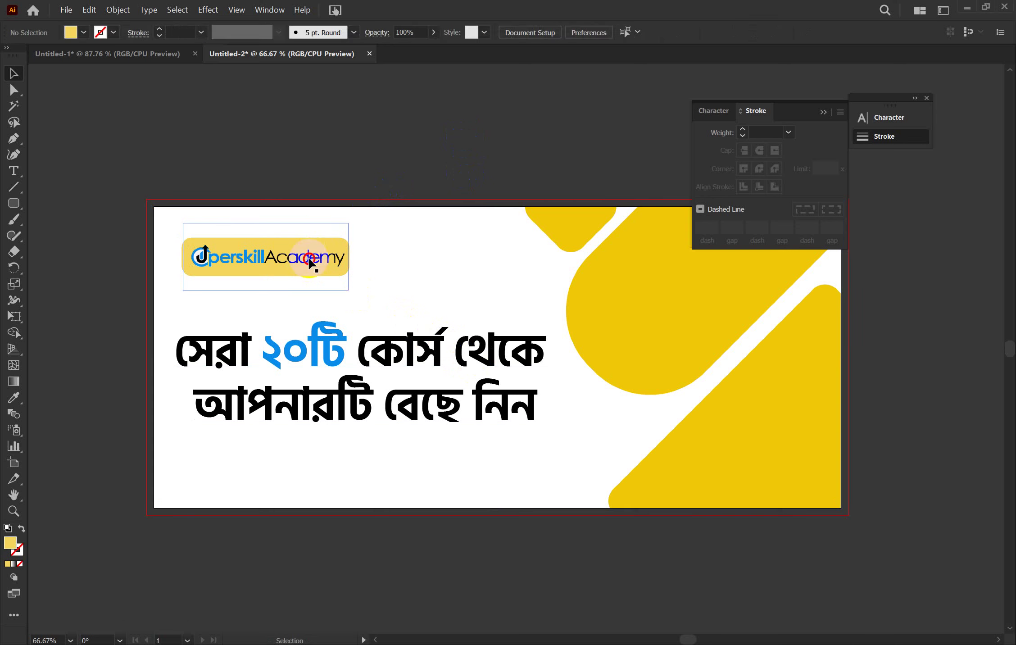
Show the Effect > Stylize submenu with the logo image selected
left_click(208, 10)
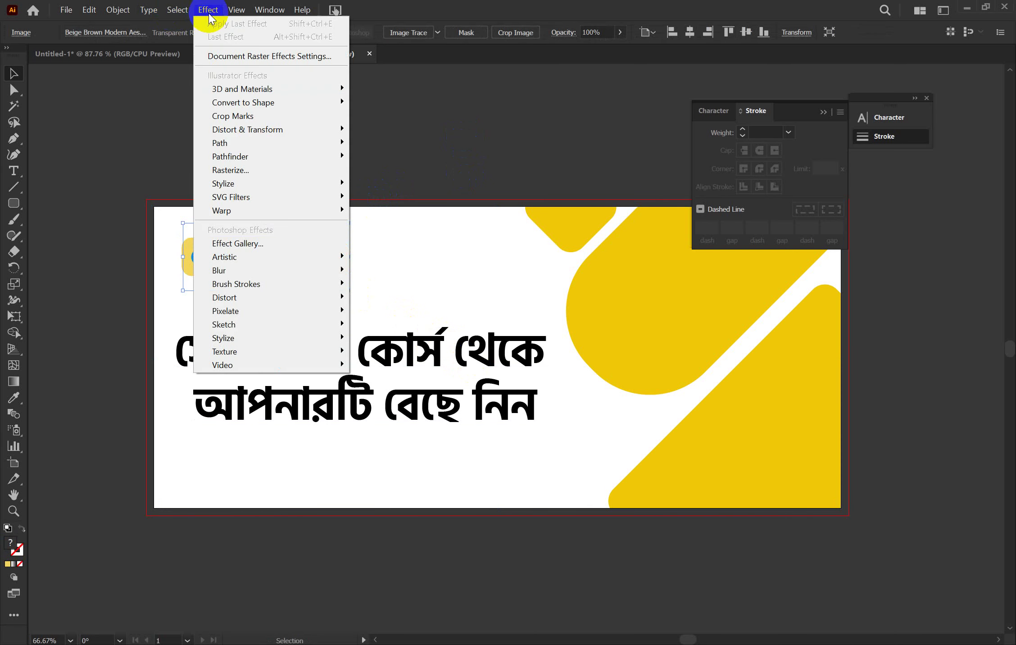
mouse_move(295, 130)
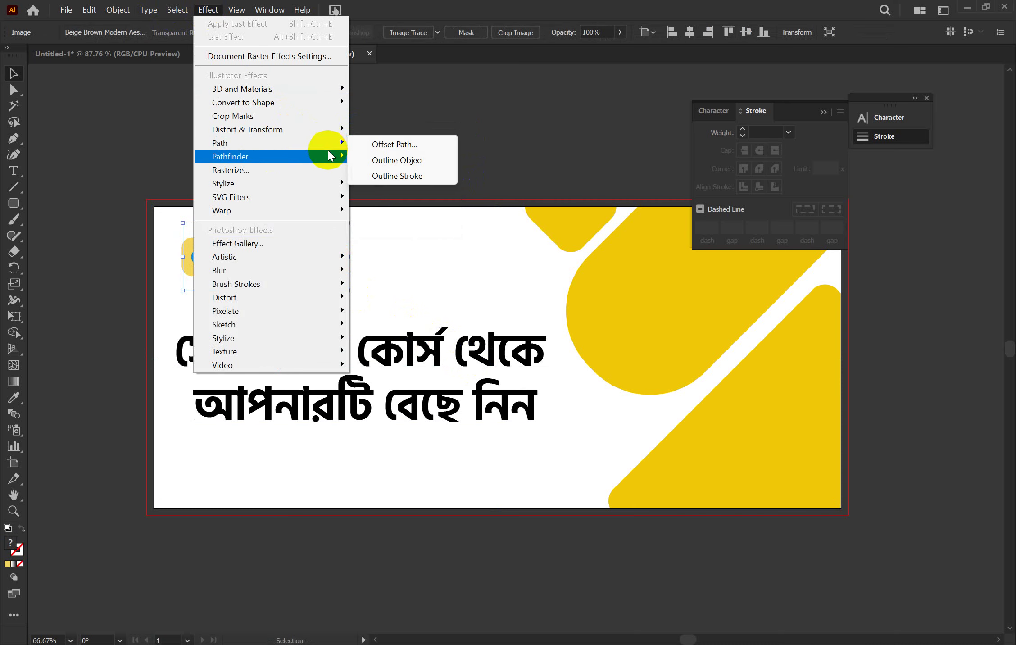
Add a Drop Shadow to the logo, with its blend mode set back to Normal
mouse_move(325, 183)
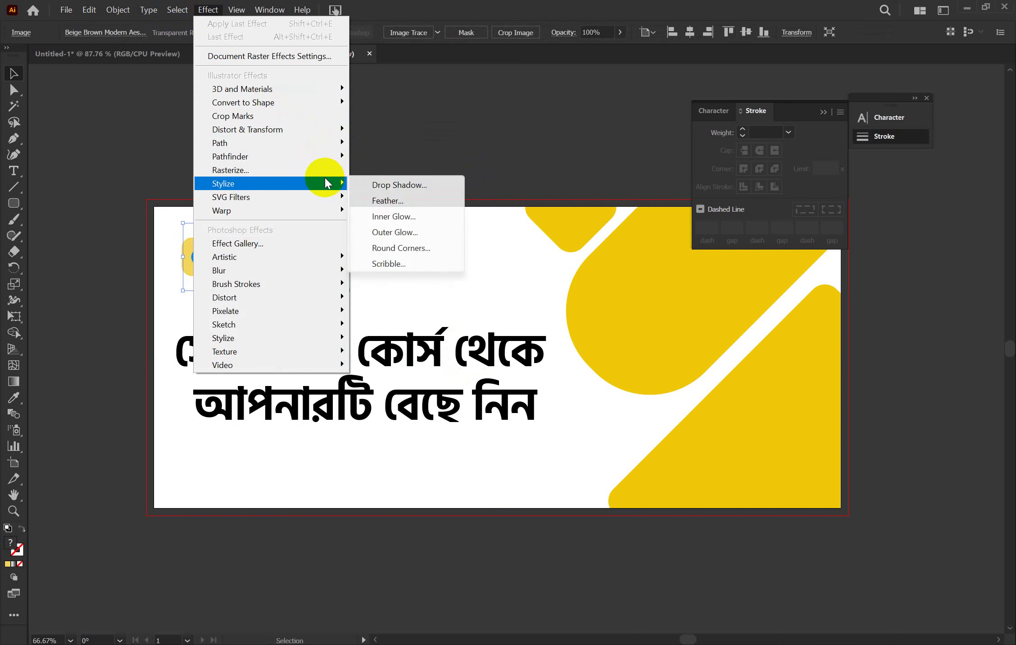
left_click(375, 186)
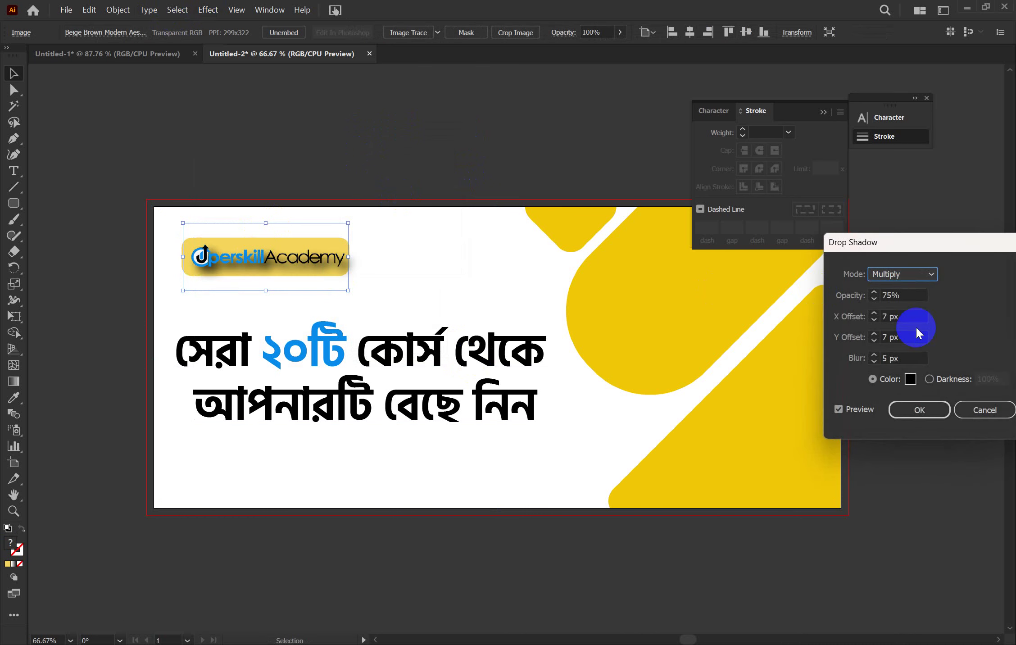
left_click(927, 274)
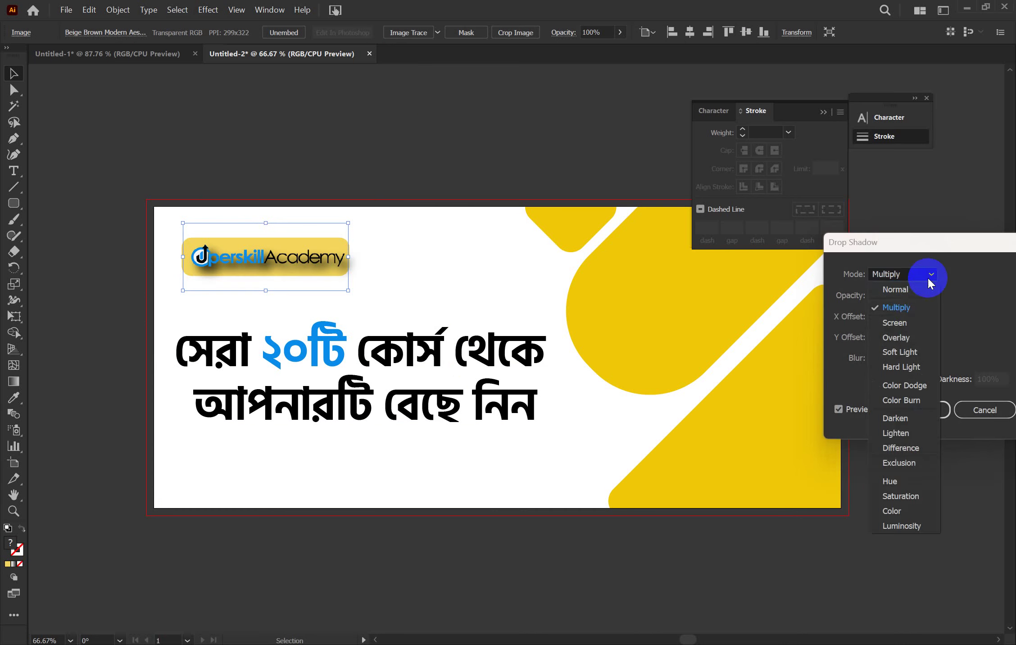
left_click(905, 323)
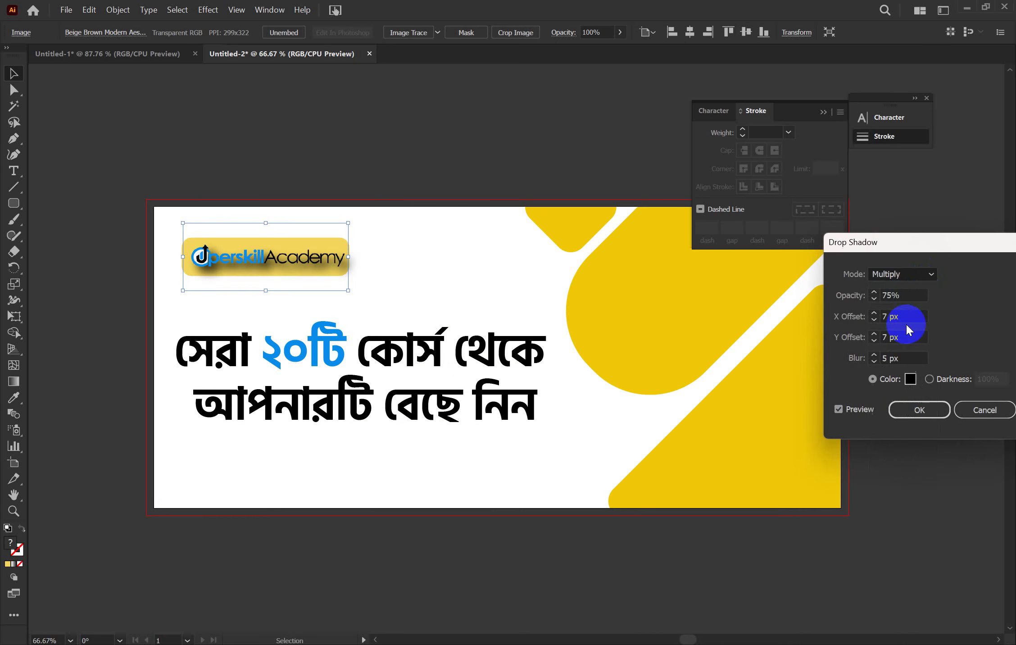
left_click(910, 270)
left_click(907, 293)
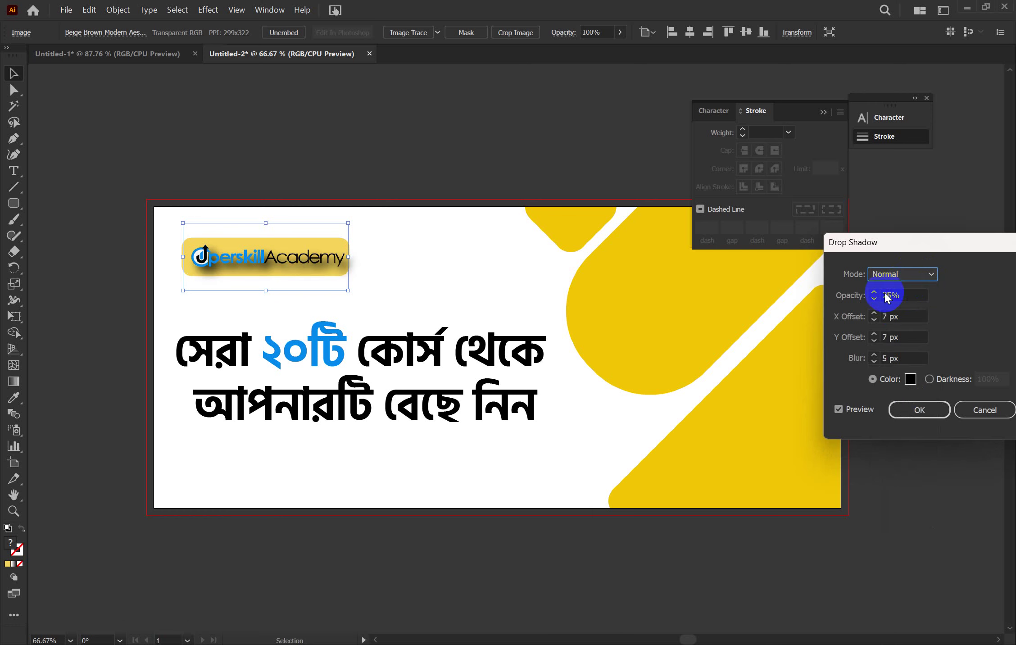
Set the drop shadow opacity to 100%
double_click(899, 296)
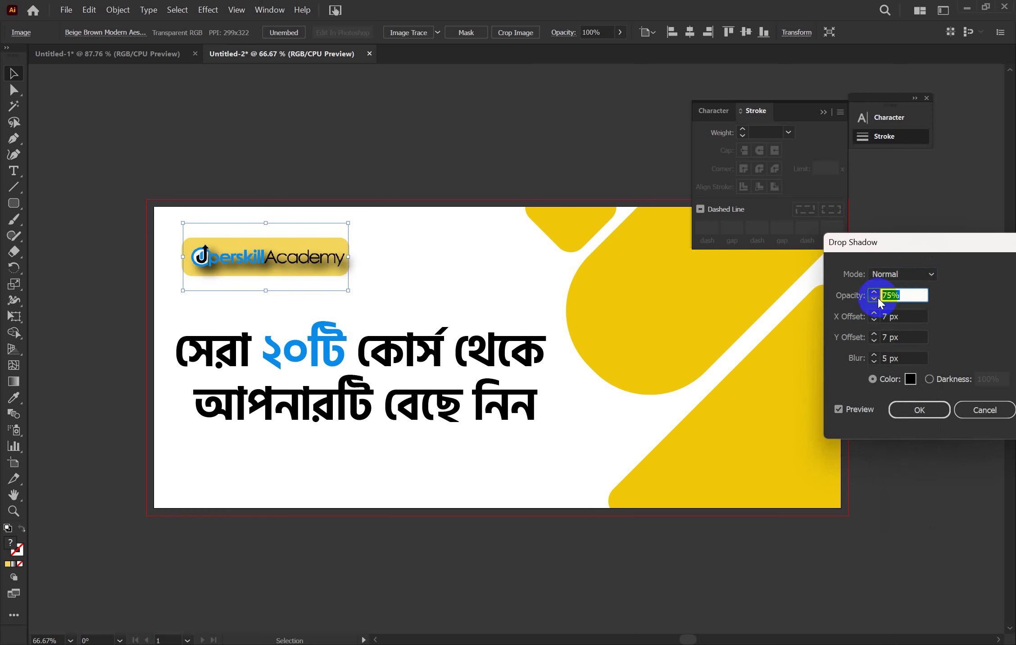
type("7")
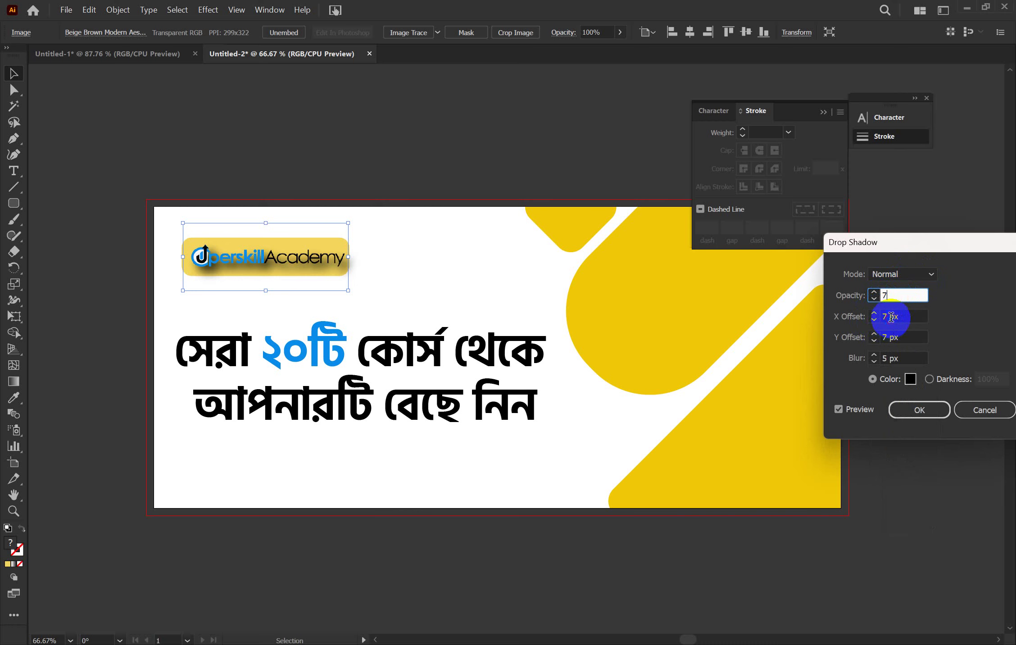
left_click(891, 317)
left_click(888, 295)
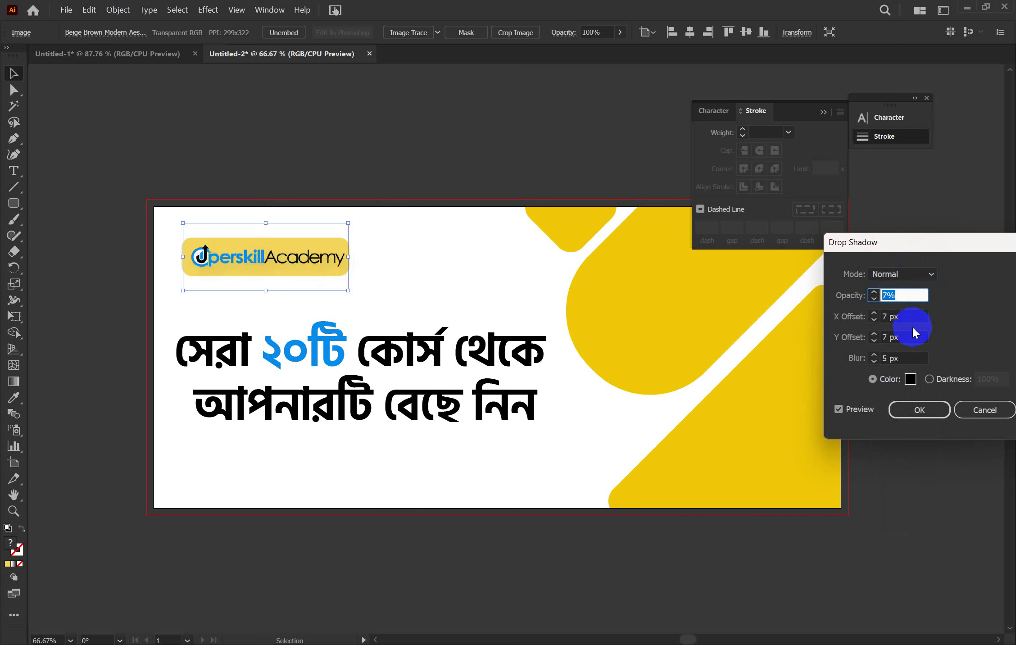
type("100")
left_click(891, 317)
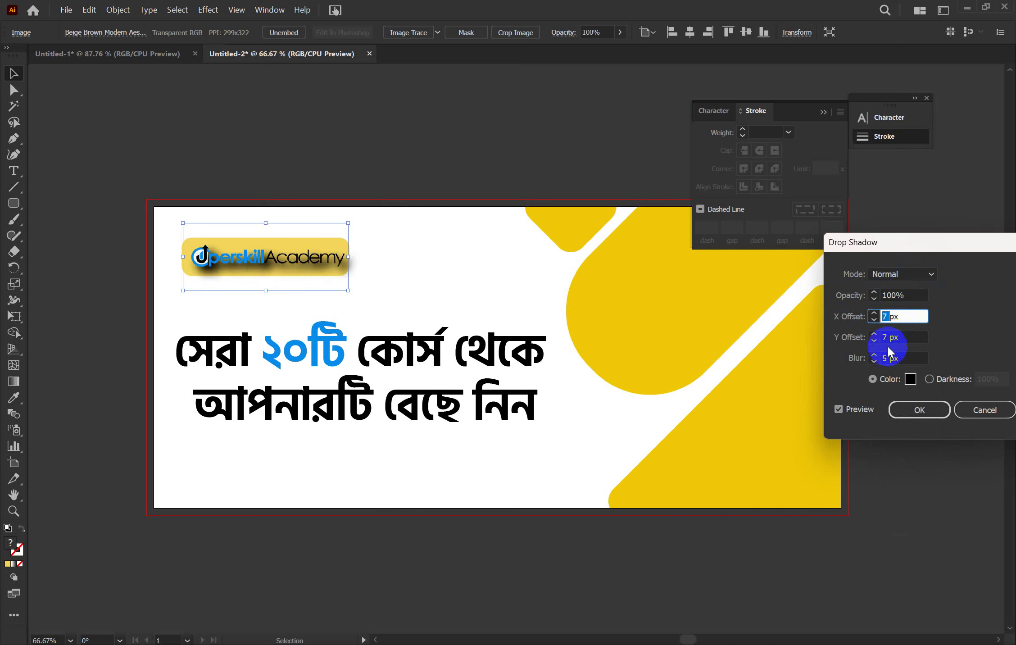
Step the shadow's X offset down to 0 px and adjust the Y offset
left_click(875, 320)
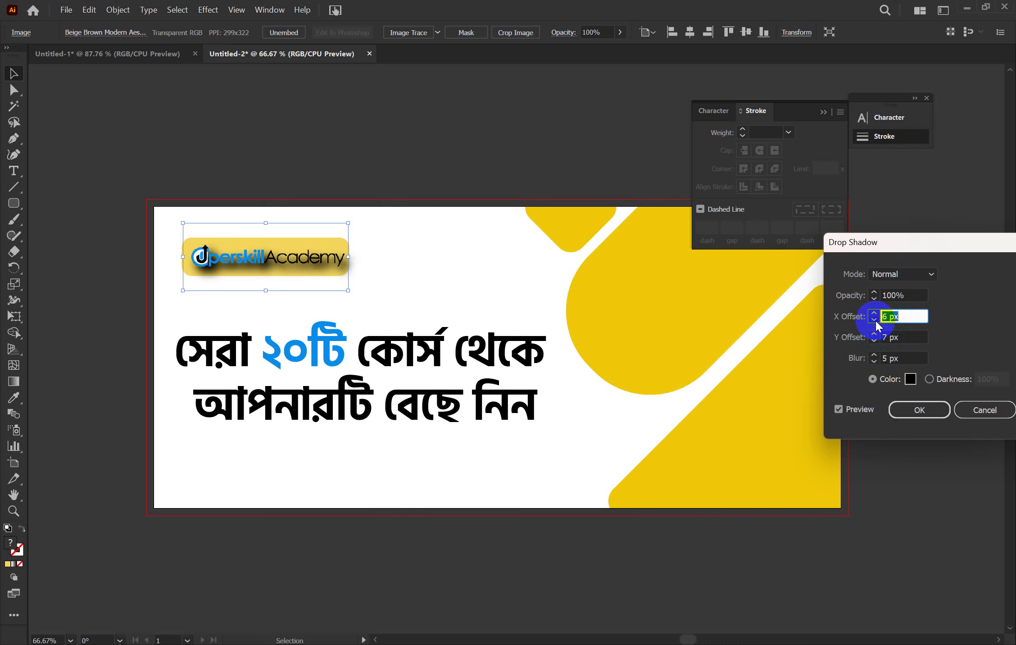
left_click(874, 320)
left_click(875, 321)
left_click(874, 321)
left_click(875, 320)
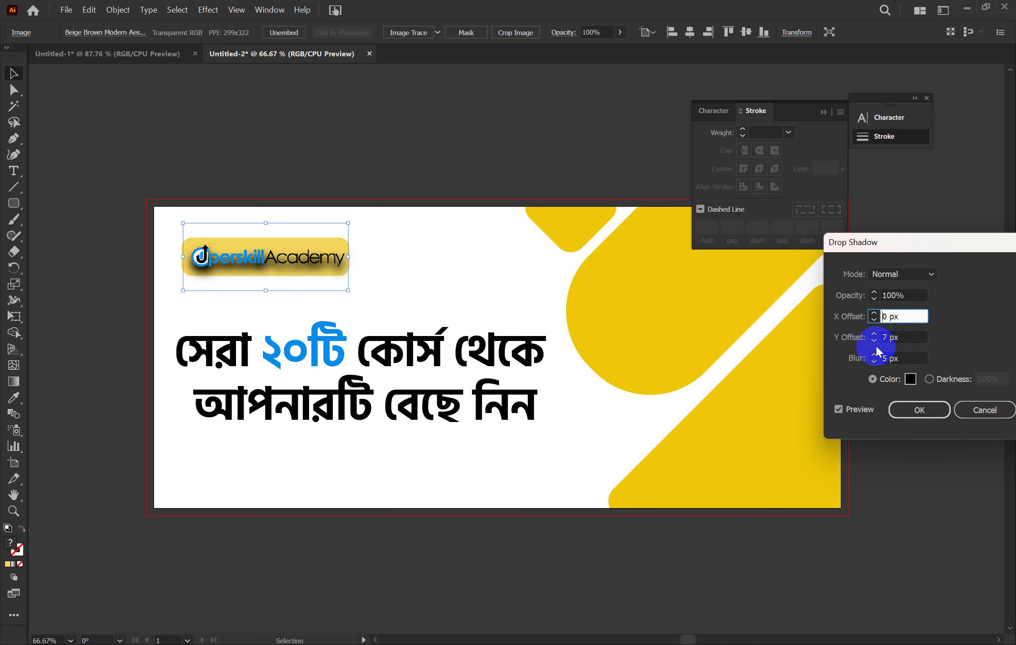
left_click(874, 341)
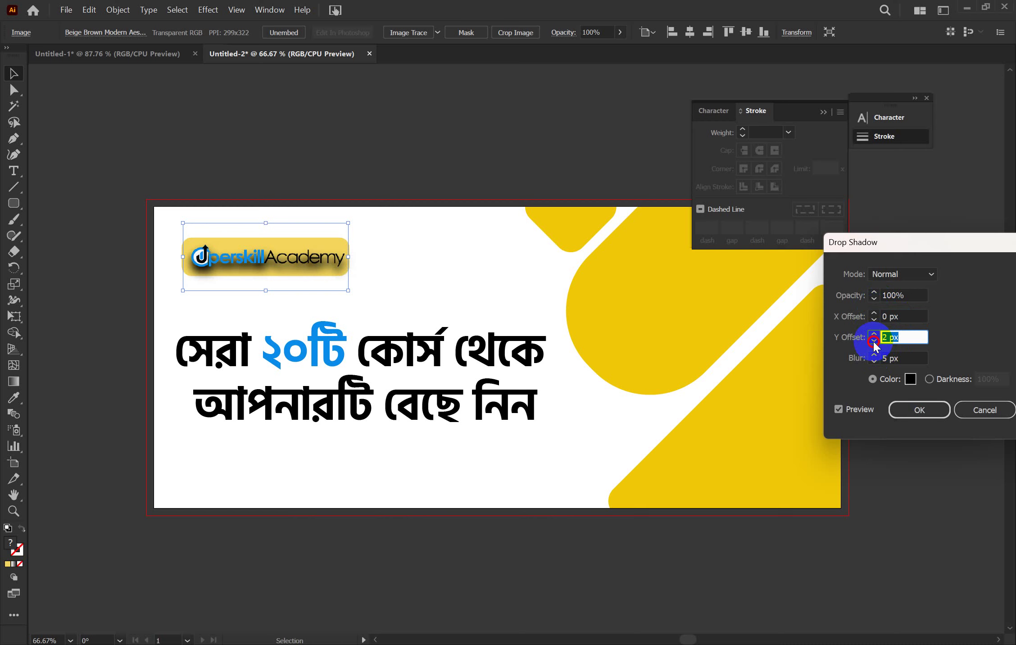
left_click(874, 341)
left_click(873, 341)
left_click(874, 341)
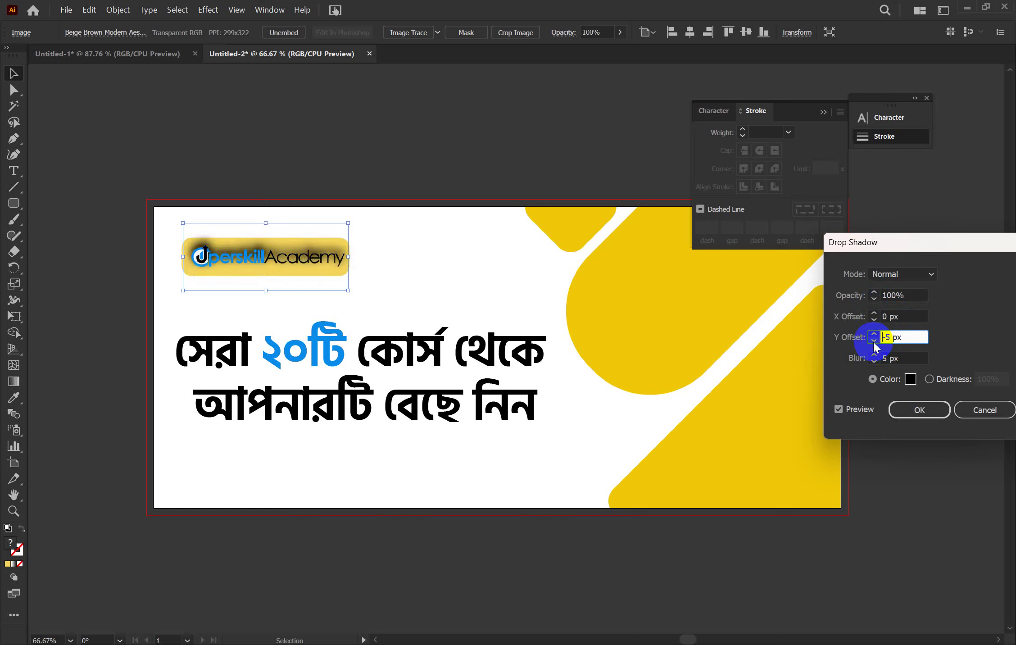
Set the shadow blur to 1 px and bring the Y offset back to 0 px
left_click(875, 360)
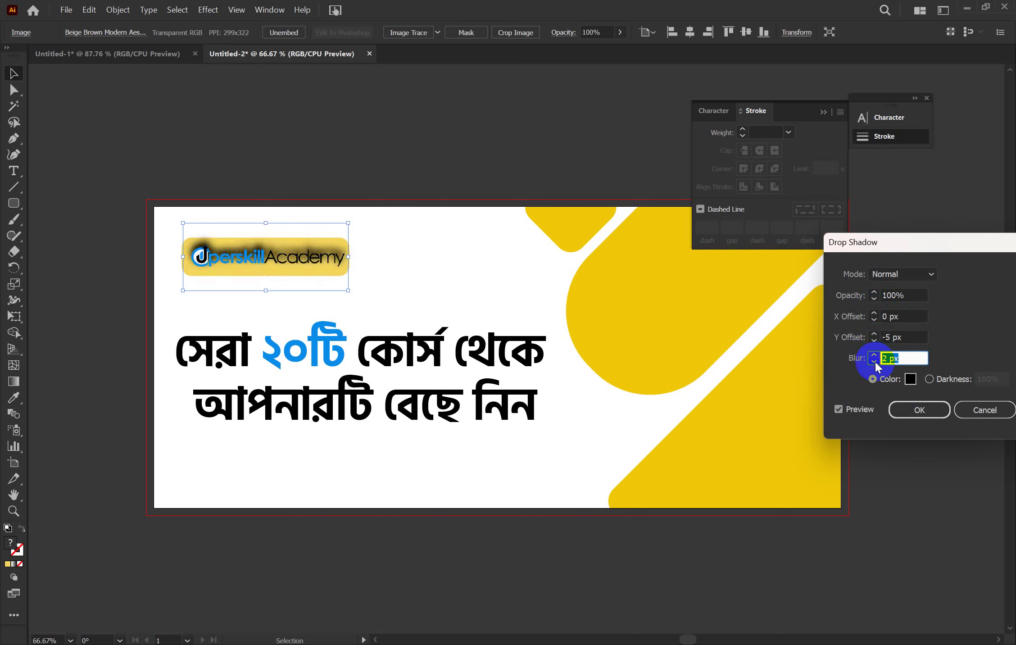
left_click(874, 361)
left_click(874, 361)
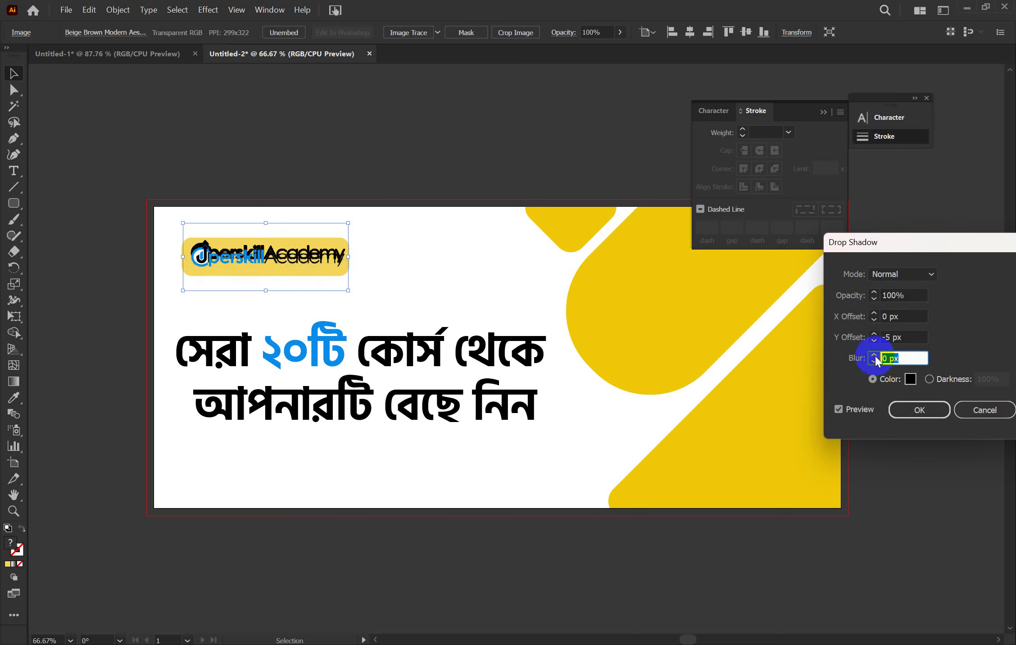
left_click(875, 355)
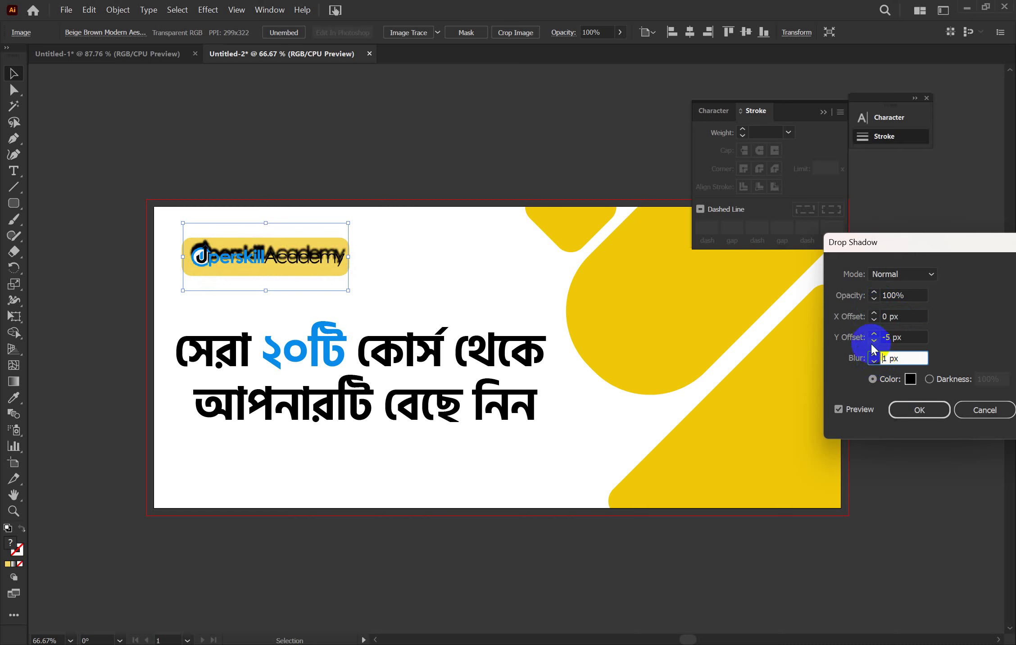
left_click(874, 340)
left_click(874, 335)
left_click(874, 335)
left_click(874, 336)
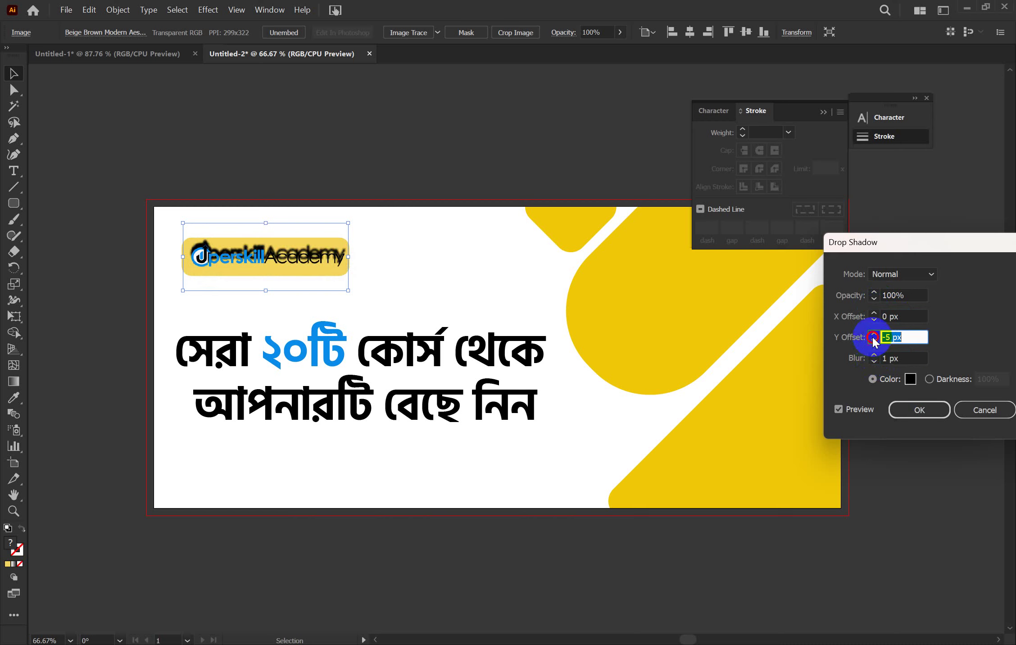
left_click(874, 335)
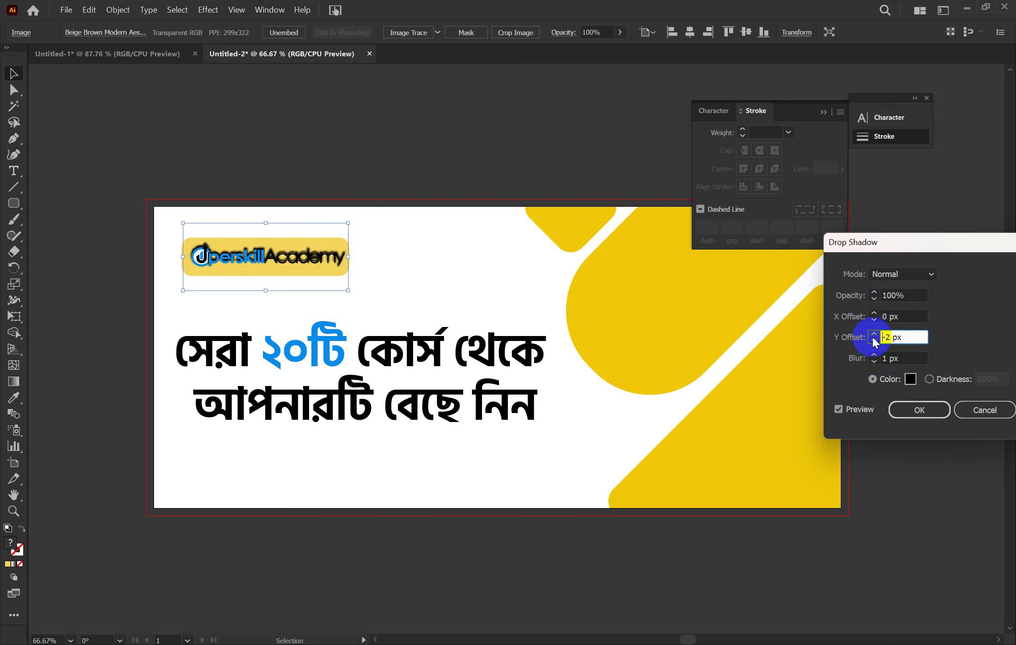
left_click(874, 336)
left_click(874, 336)
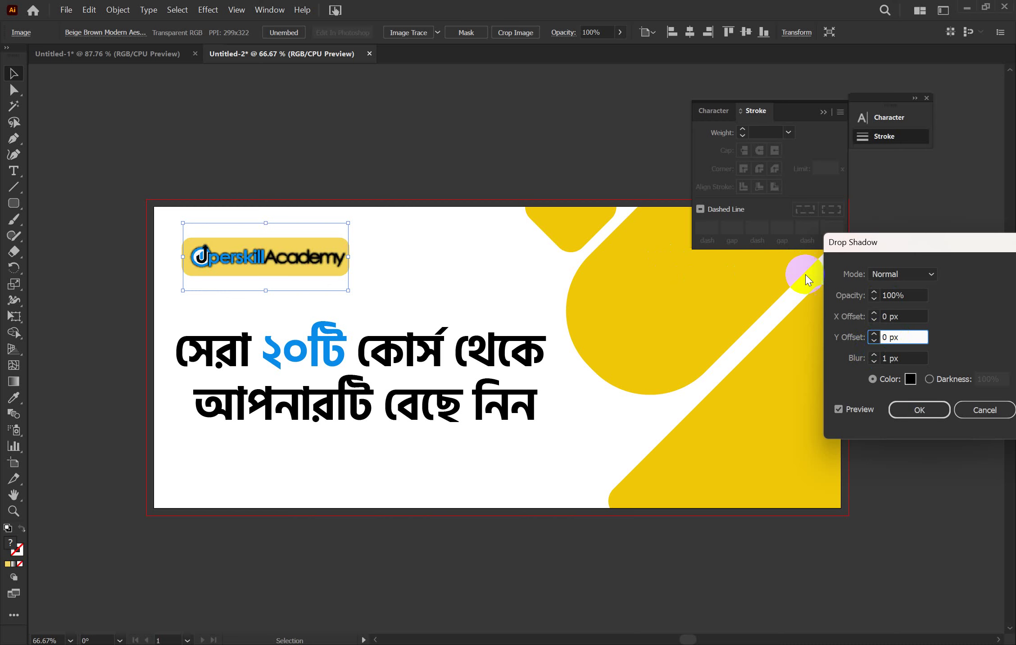
Change the drop shadow colour to white
left_click(910, 380)
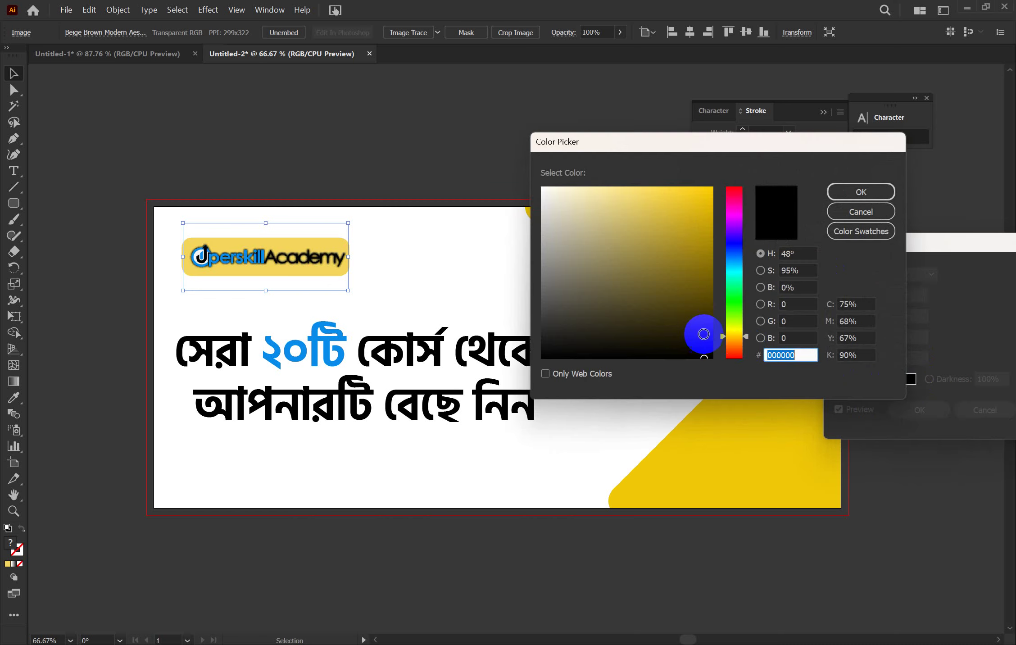
left_click_drag(624, 264, 514, 152)
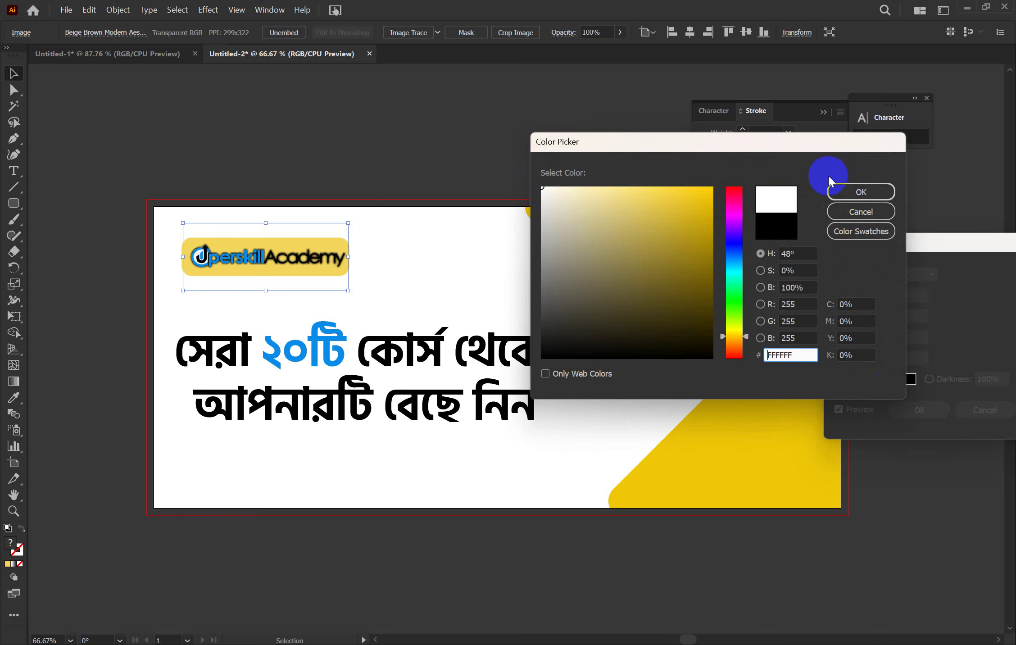
left_click(846, 189)
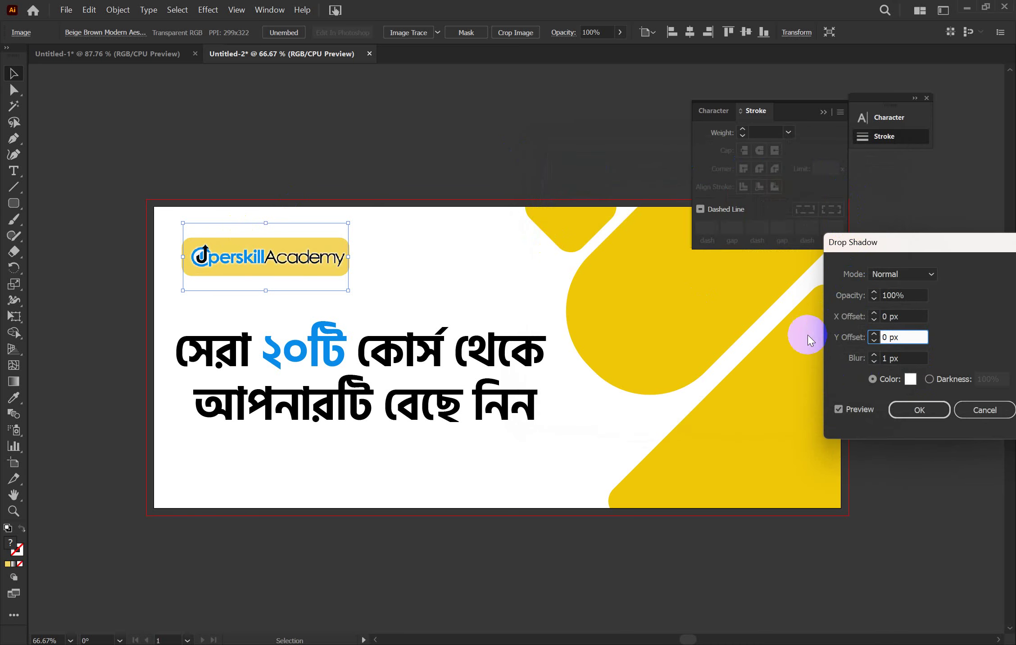
Set the shadow opacity to 70 and apply the drop shadow
left_click(874, 299)
left_click(874, 299)
left_click(874, 300)
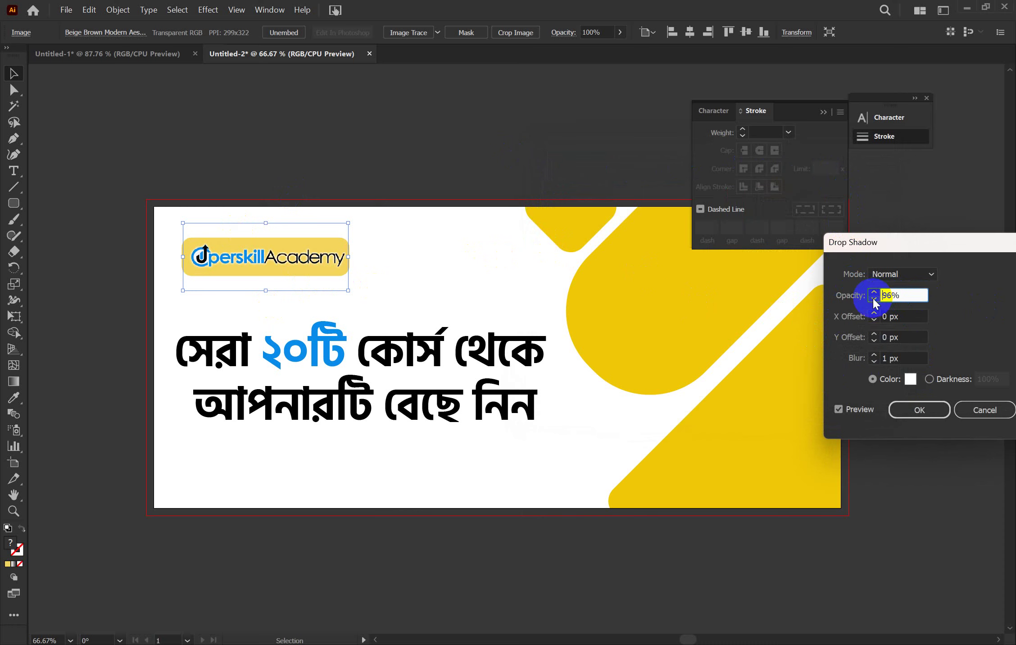
left_click(874, 299)
left_click(874, 299)
left_click(874, 299)
left_click(874, 299)
type("708")
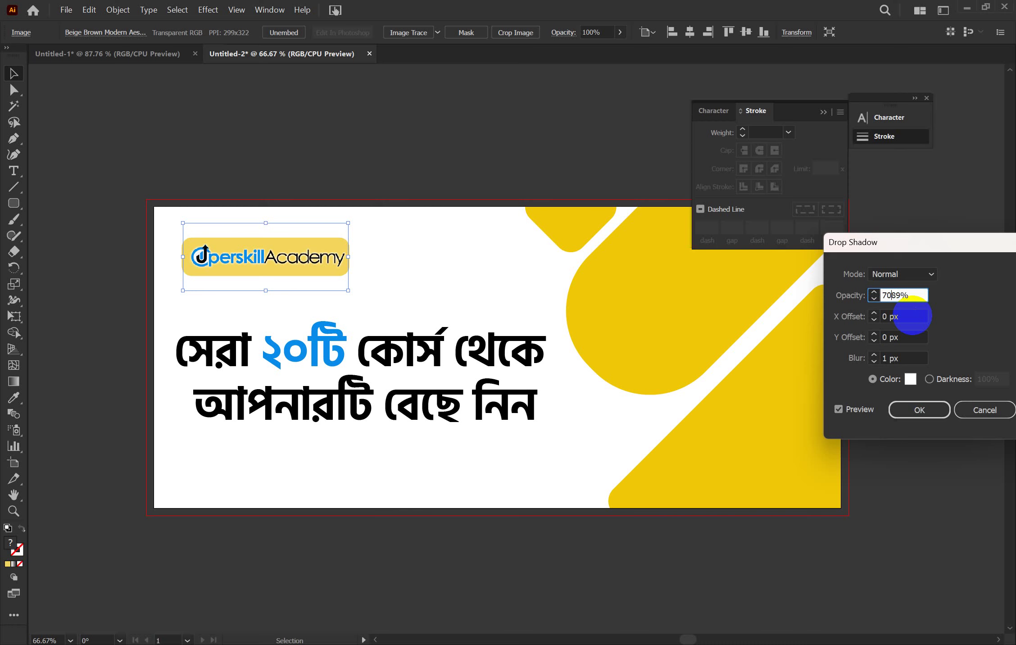
key("ctrl+a")
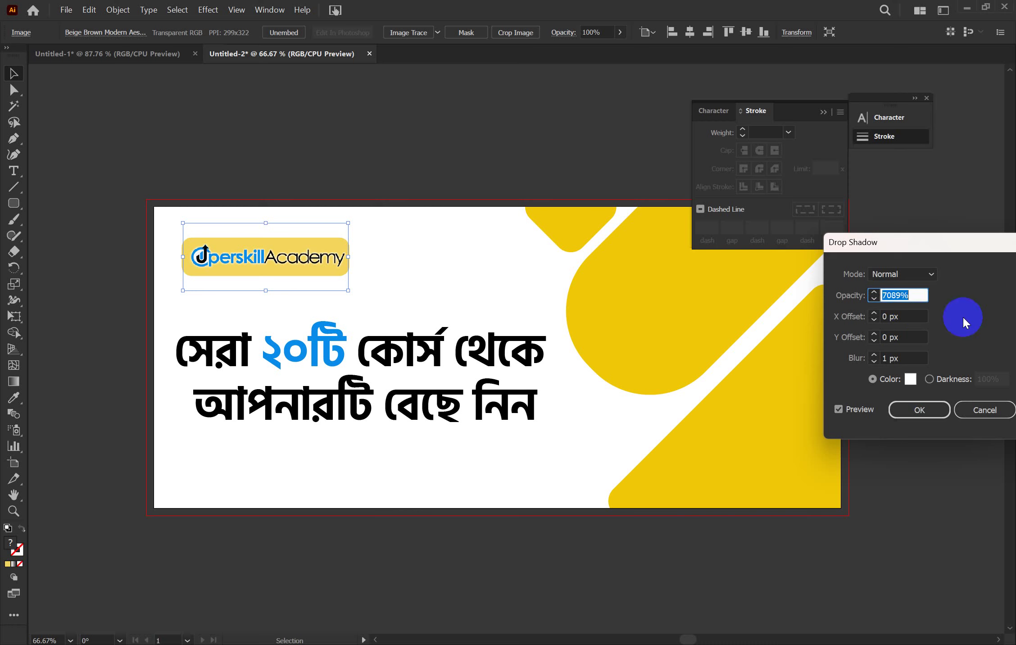
type("70")
left_click(921, 410)
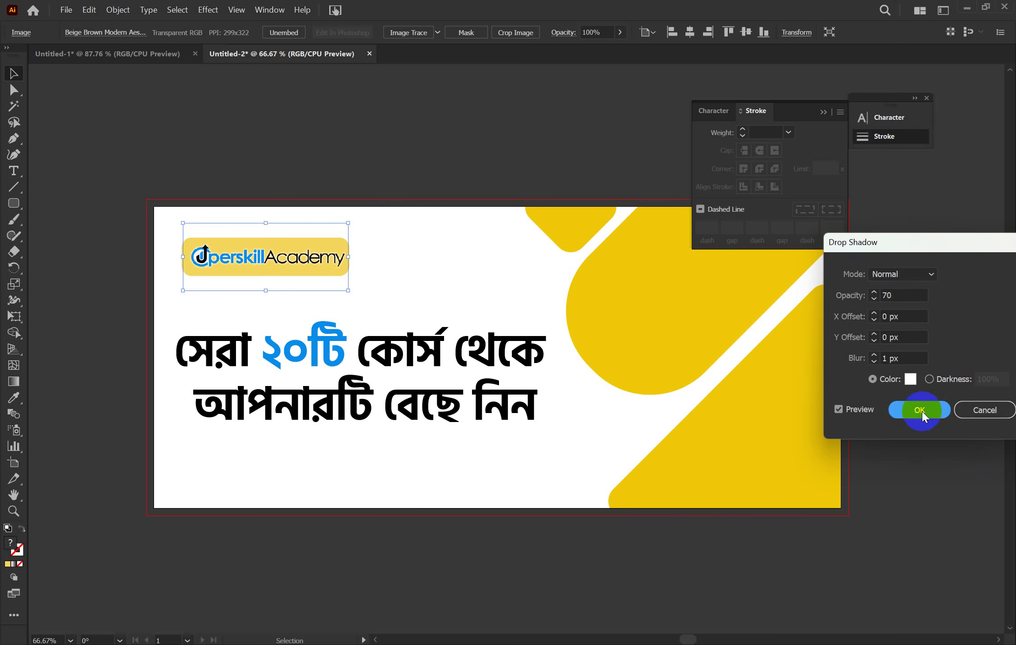
Draw a white circle over the yellow round shape and centre it inside
left_click(473, 302)
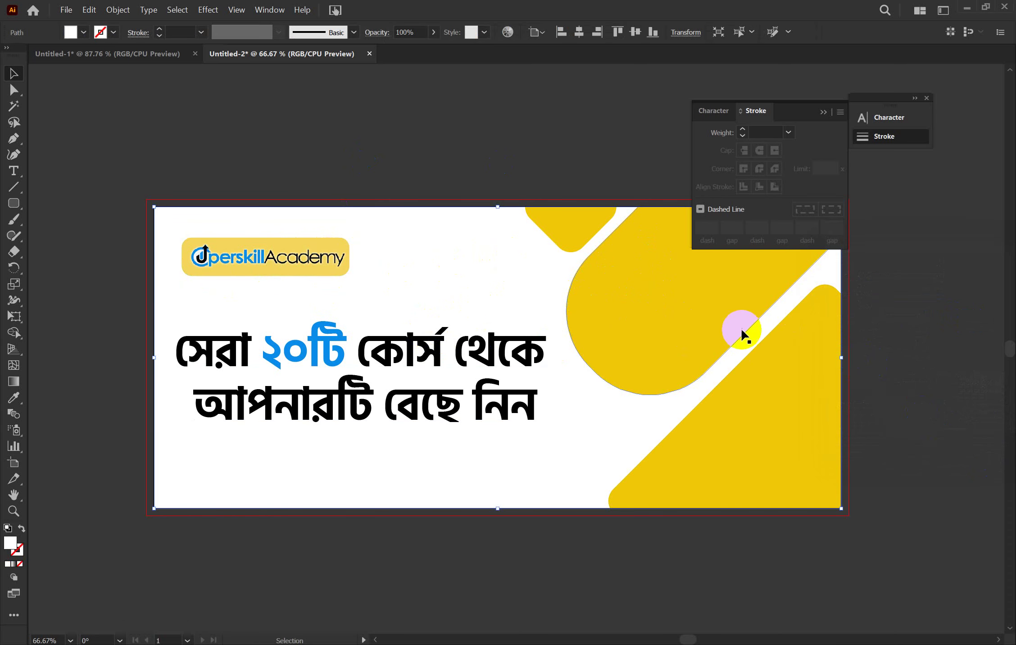
scroll(676, 344, "up", 2)
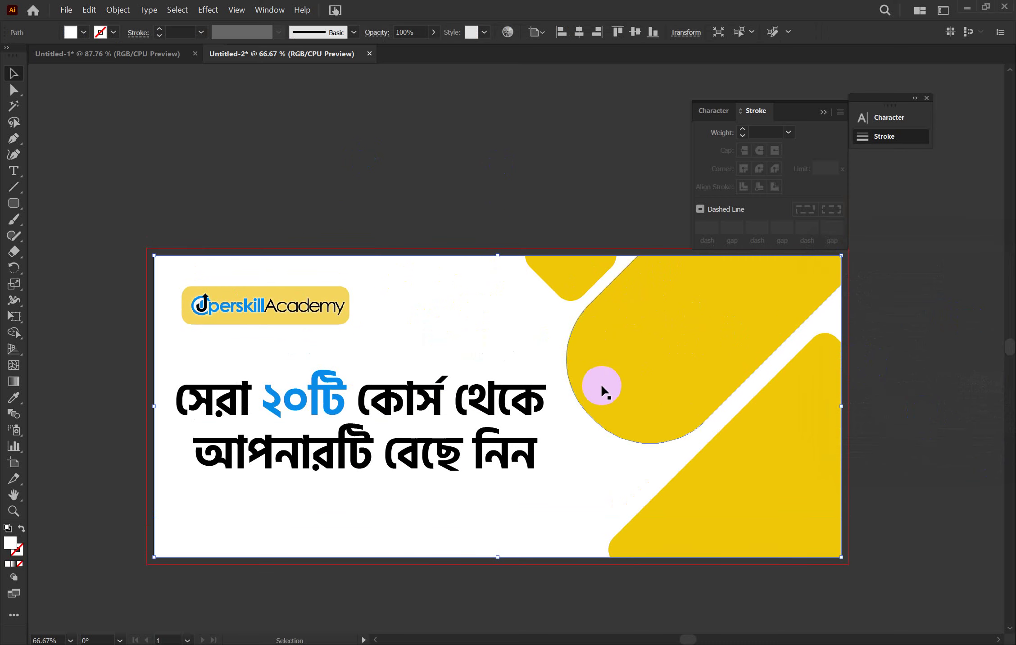
left_click(15, 205)
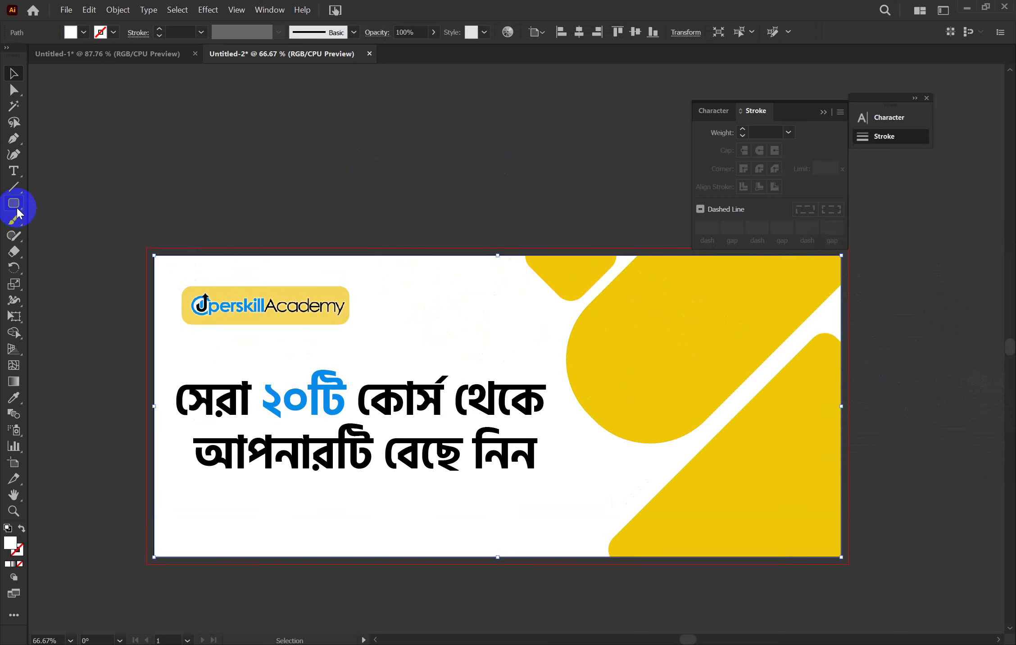
left_click(61, 236)
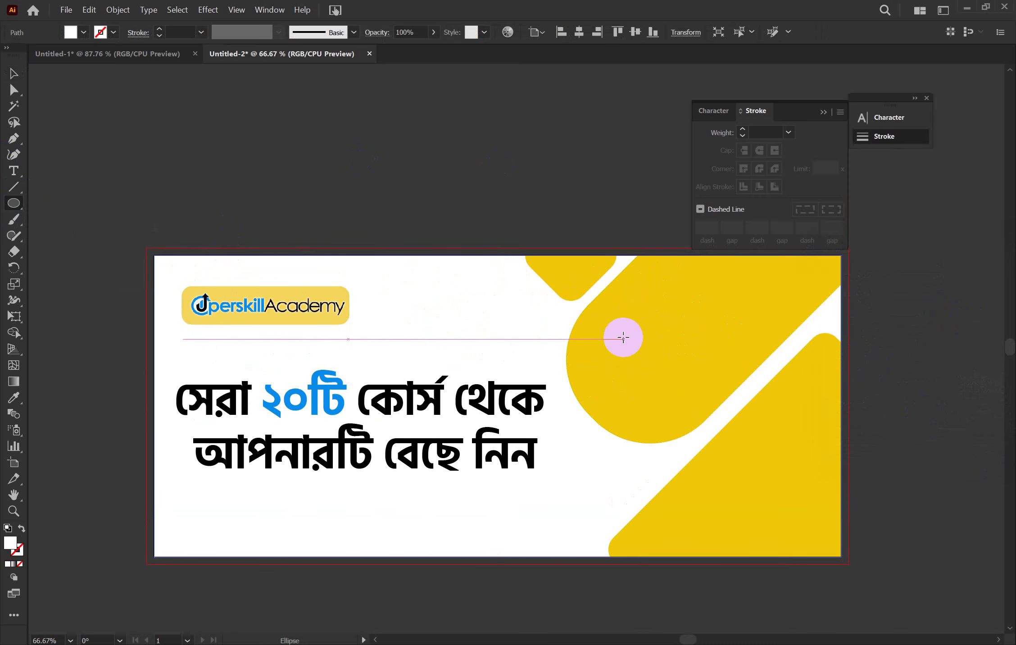
mouse_move(602, 330)
left_mouse_down()
mouse_move(709, 418)
mouse_move(671, 390)
mouse_move(683, 402)
left_mouse_up()
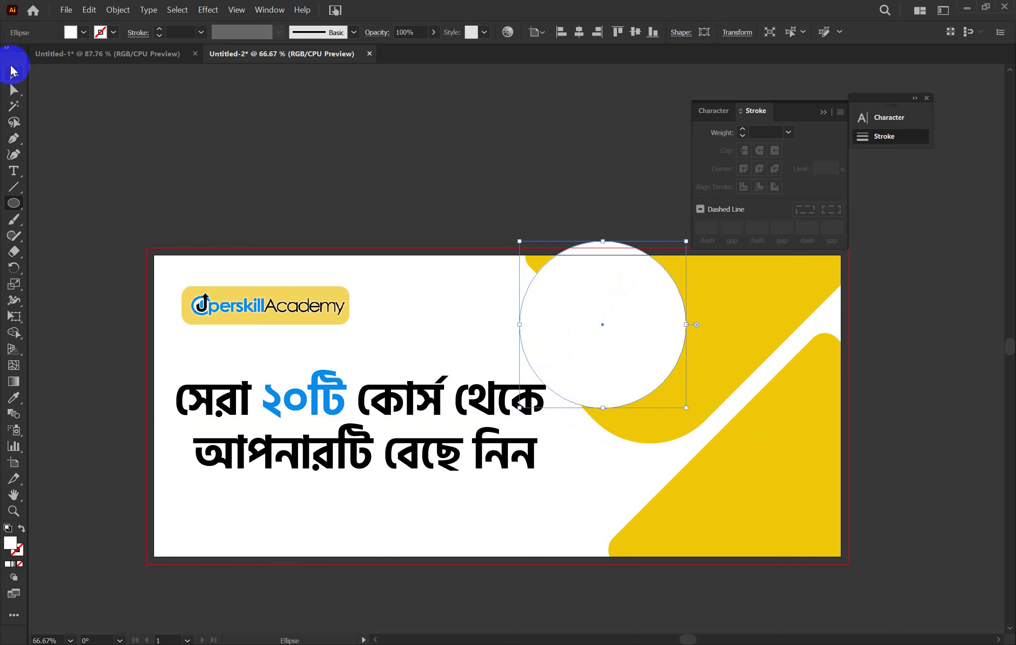
left_click(13, 73)
mouse_move(653, 327)
left_mouse_down()
mouse_move(642, 321)
mouse_move(662, 332)
left_mouse_up()
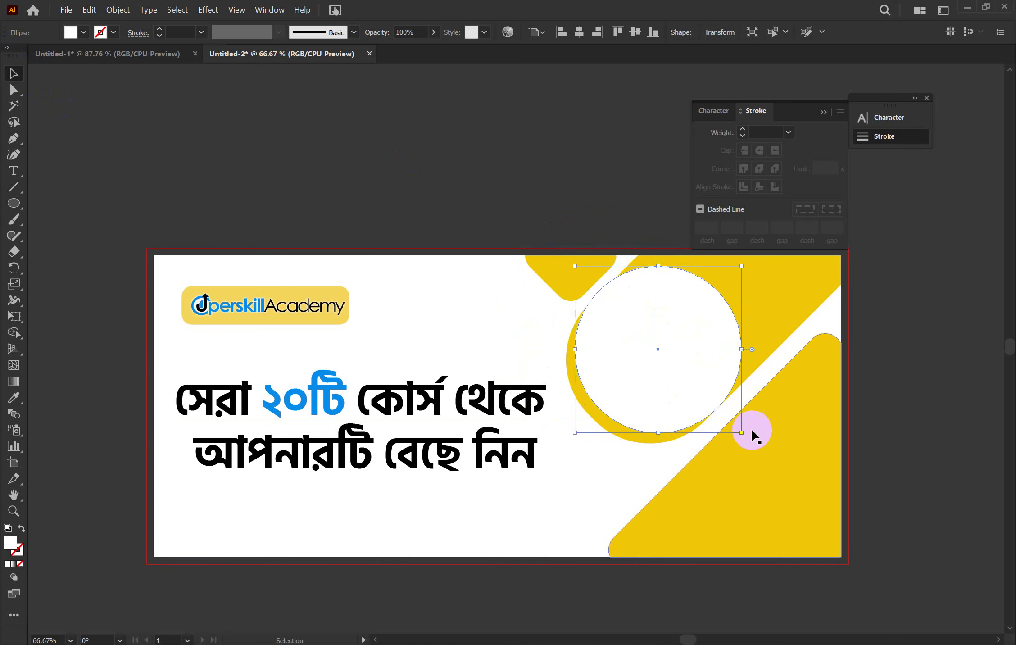
left_click_drag(744, 435, 723, 424)
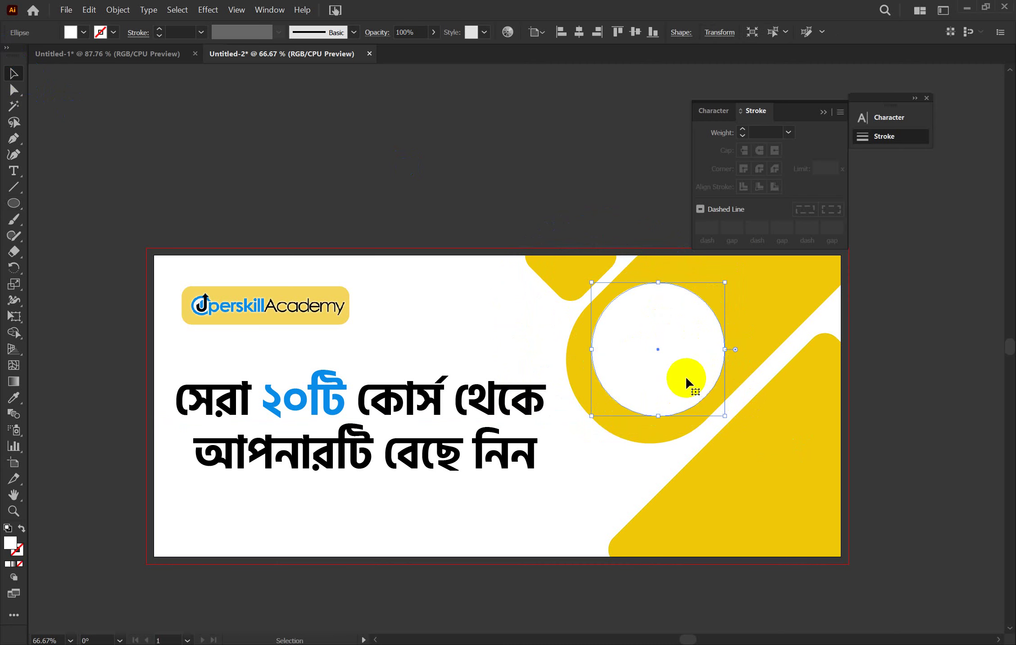
left_click_drag(685, 382, 677, 392)
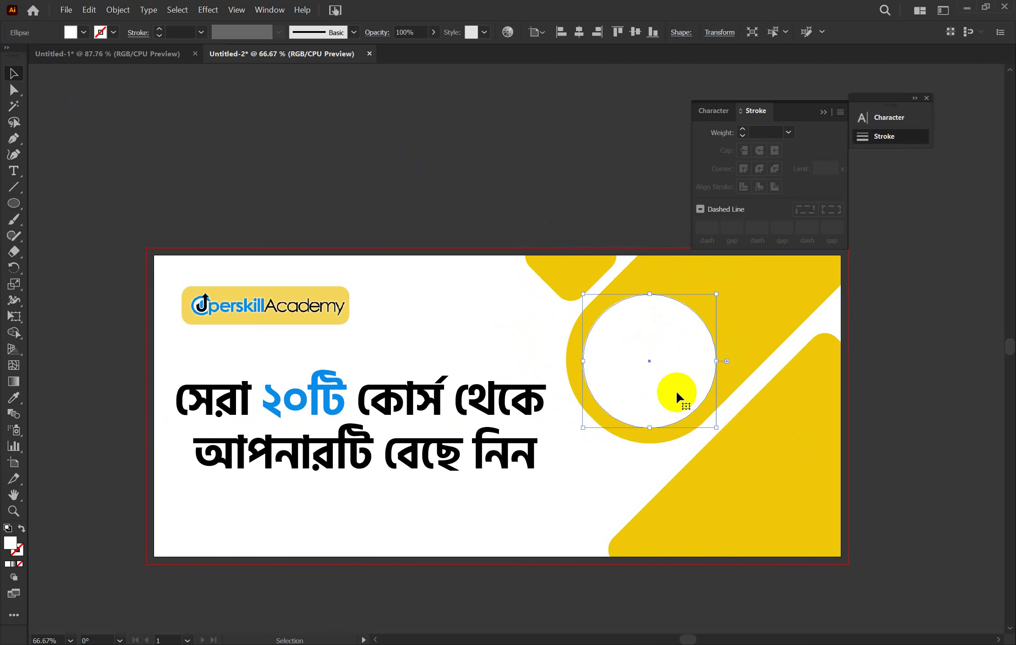
Copy the white circle and paste the copy behind it
key("a")
left_click(695, 405)
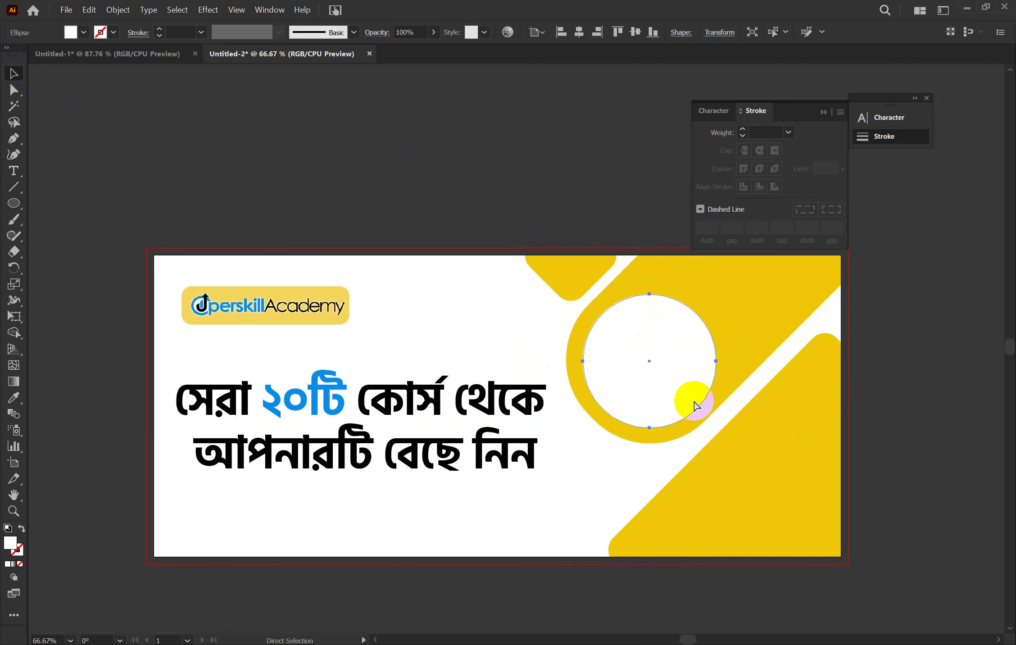
key("v")
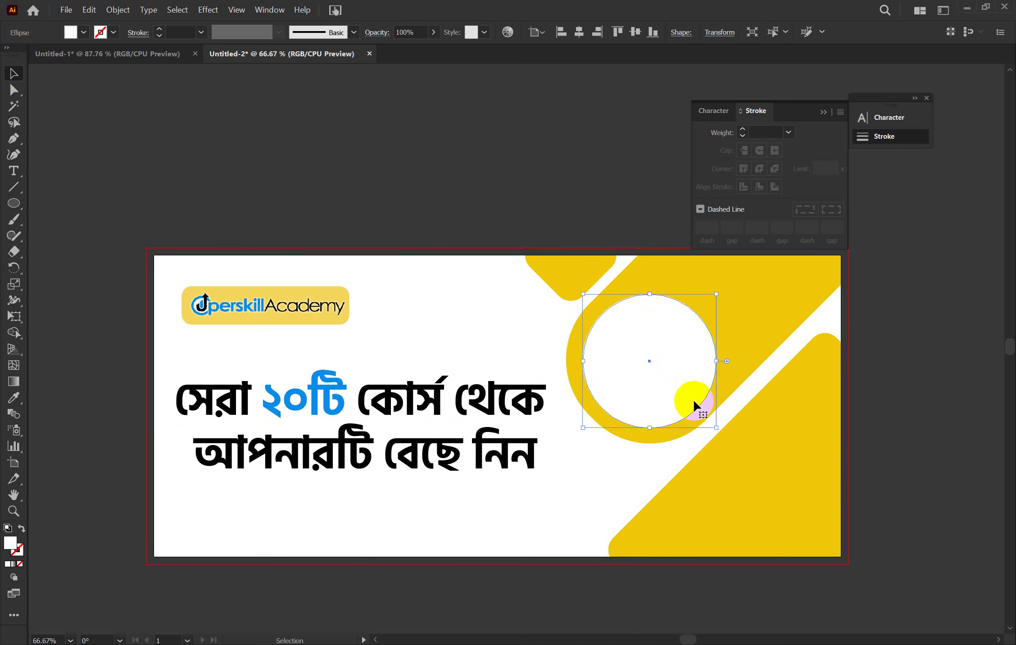
left_click(701, 410)
key("a")
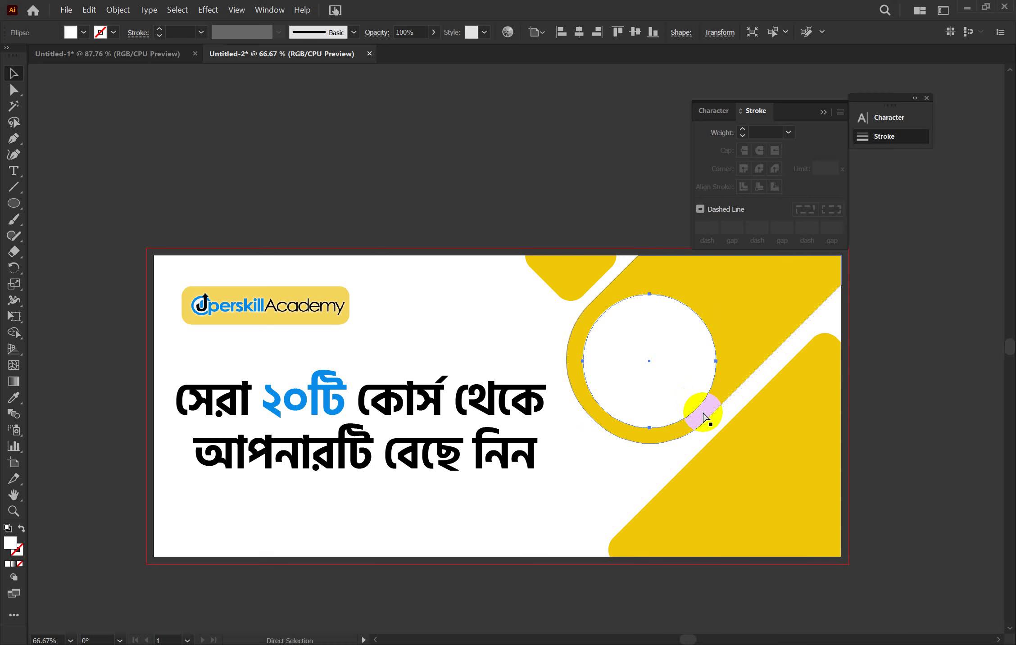
key("v")
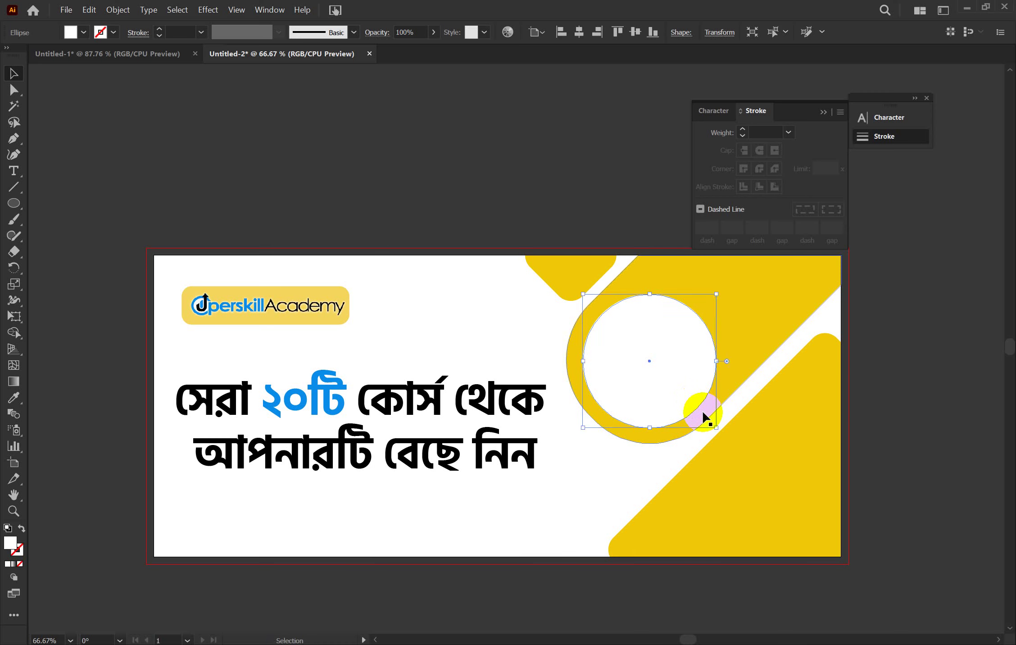
key("a")
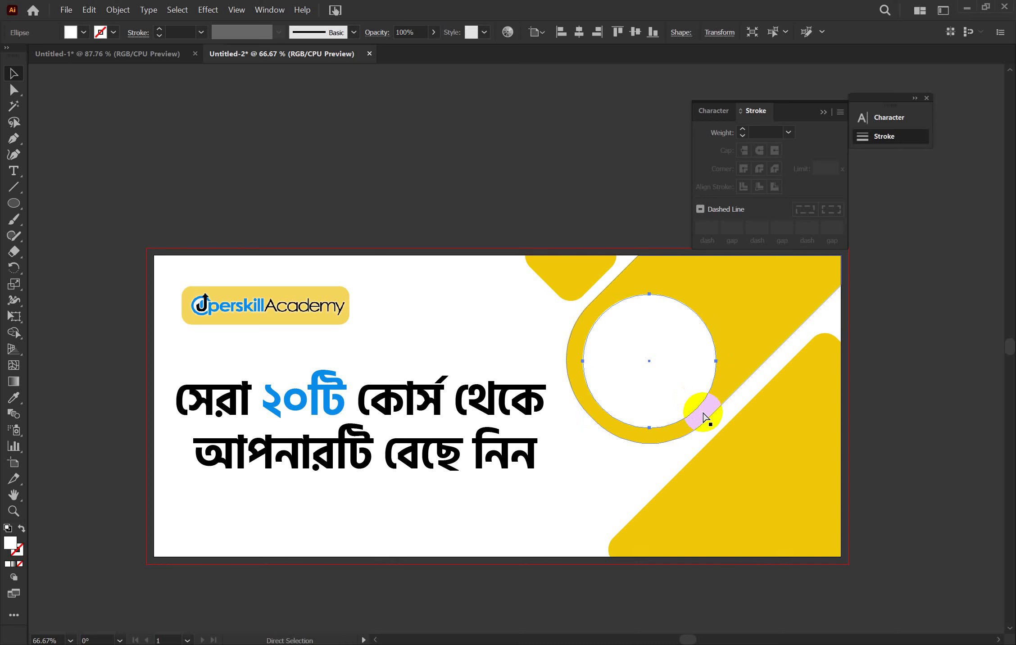
key("v")
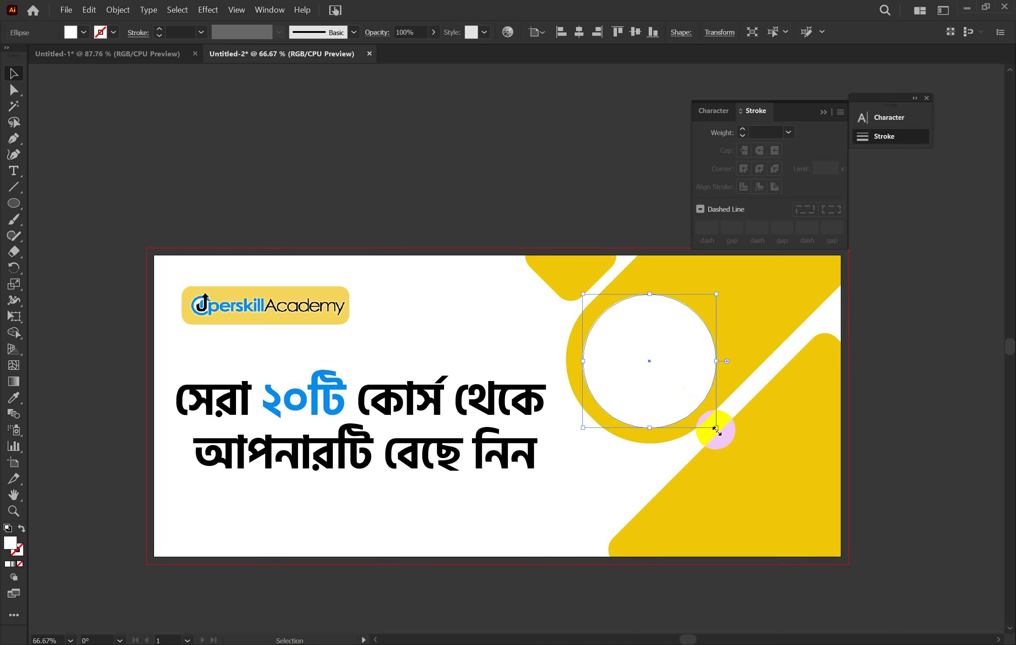
Enlarge the back copy slightly and fill it cyan to form a blue ring
left_click_drag(716, 429, 720, 431)
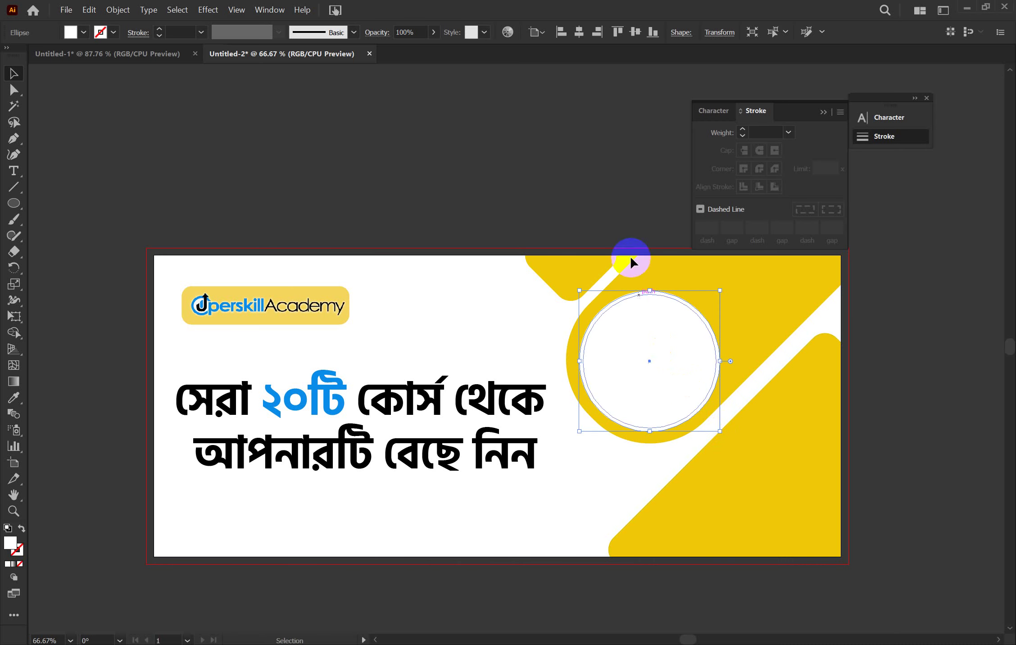
left_click(83, 32)
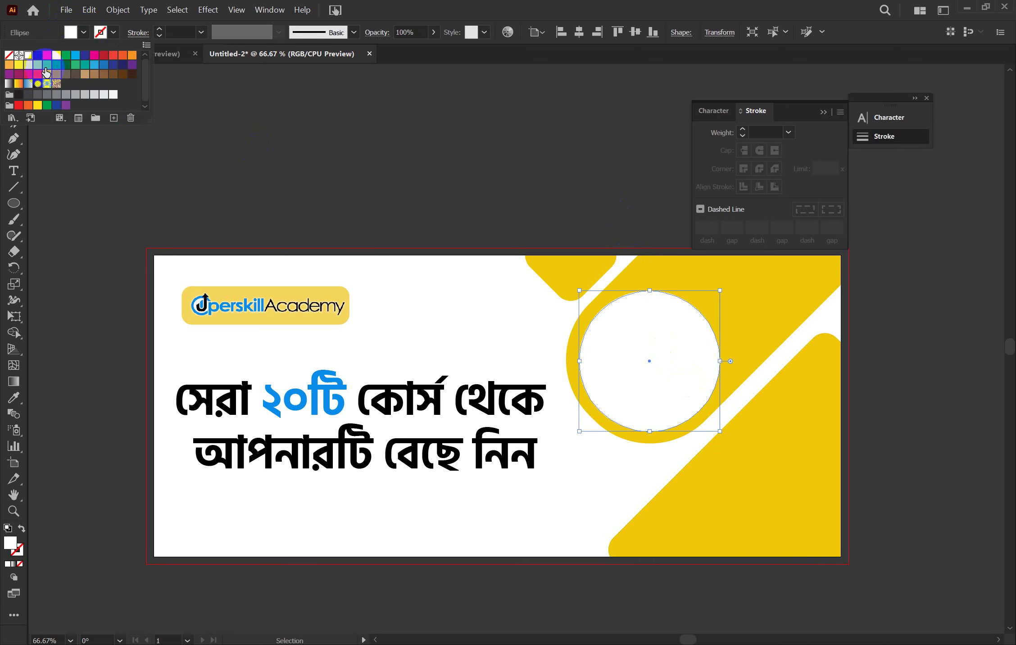
left_click(75, 55)
left_click(304, 126)
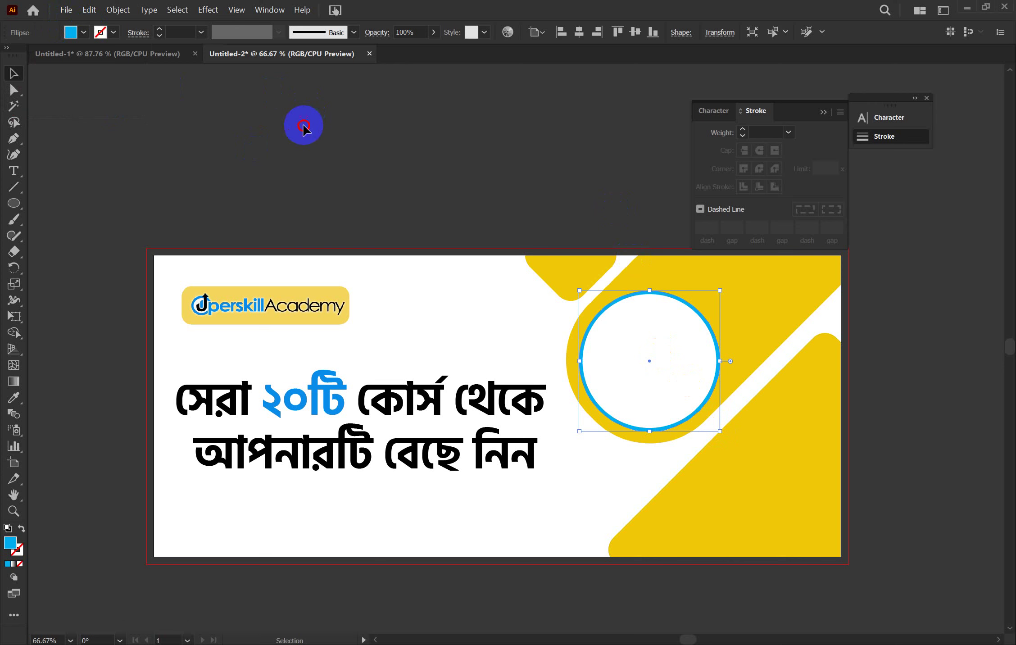
left_click(674, 356)
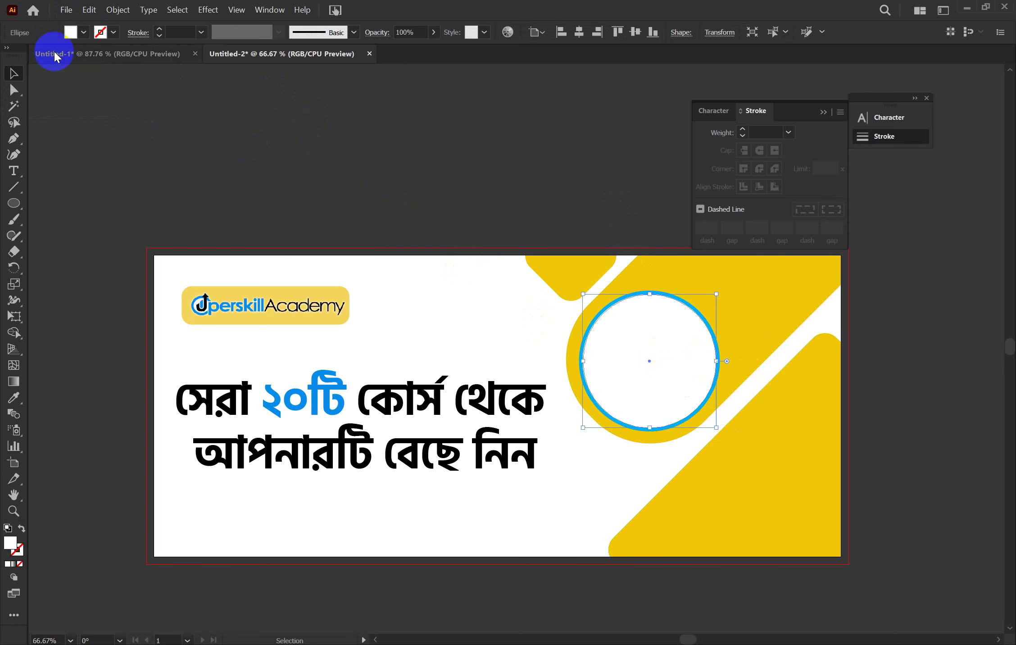
key("ctrl+shift+p")
Browse from GDC 1 to Downloads and load the uperskill (9) photo for placing
left_click(85, 36)
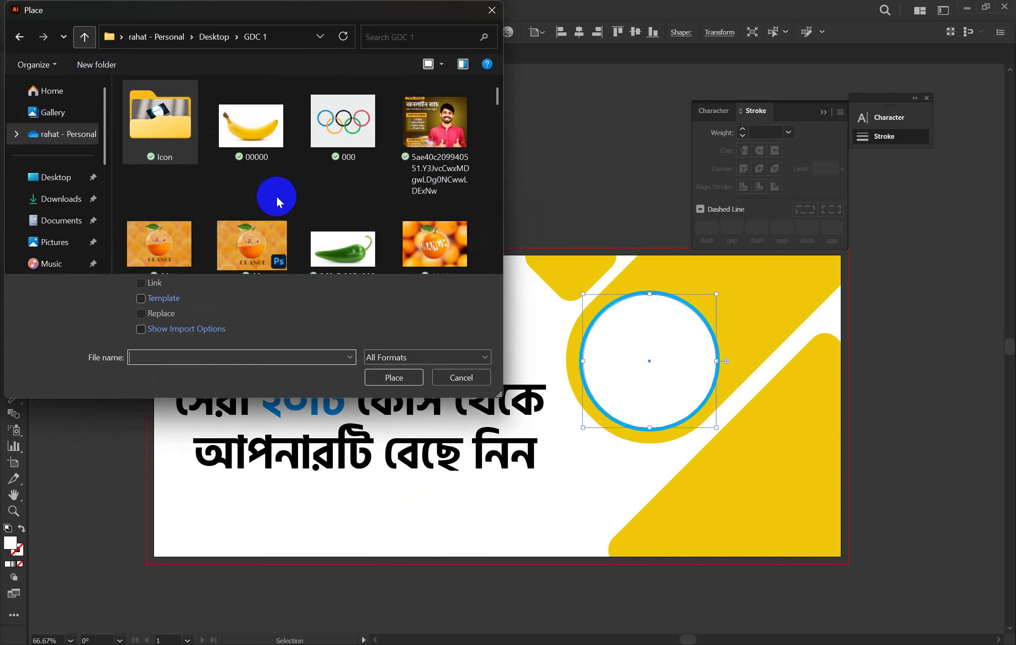
scroll(407, 126, "down", 3)
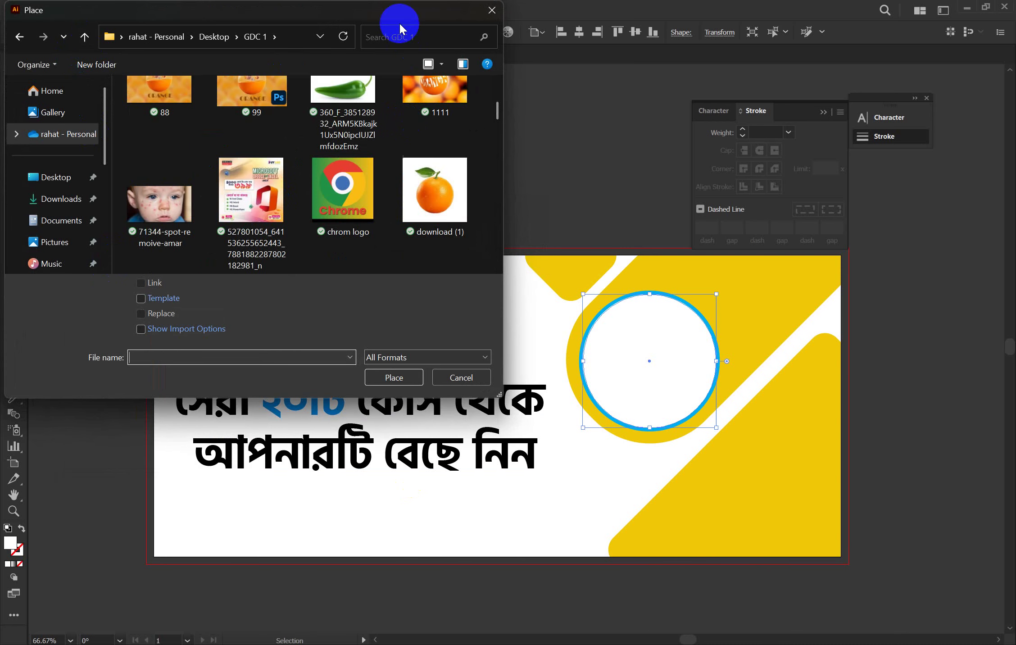
scroll(317, 229, "down", 8)
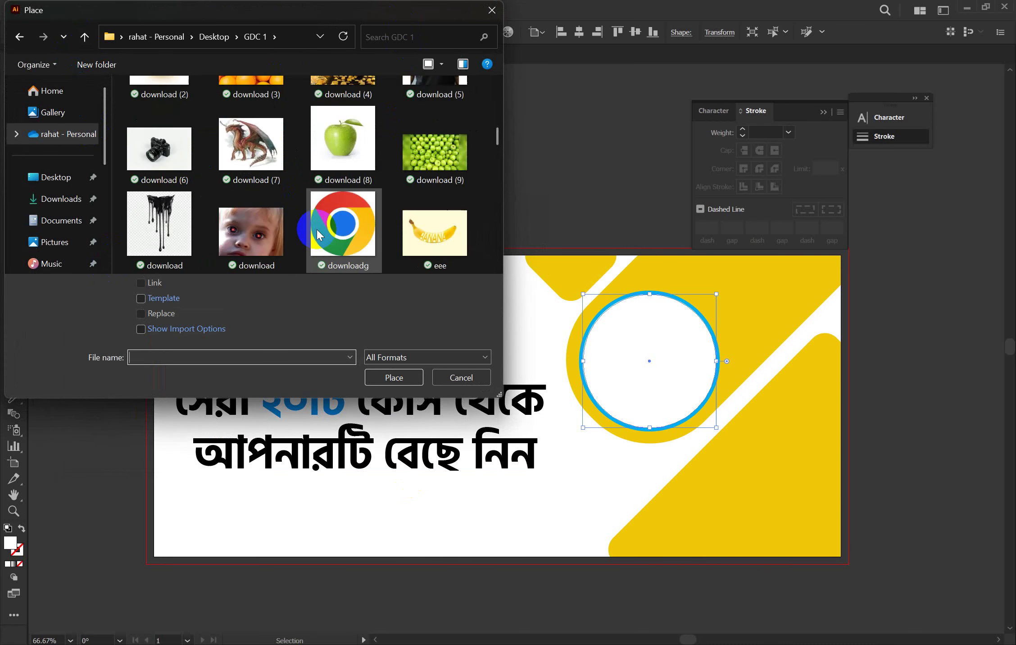
scroll(316, 229, "down", 10)
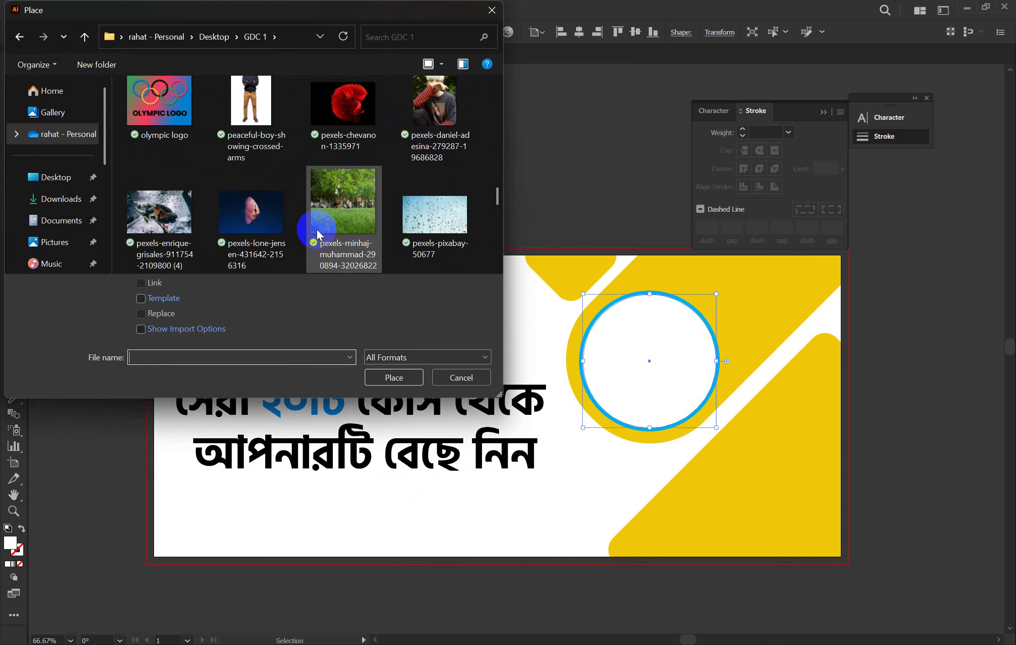
scroll(317, 229, "down", 10)
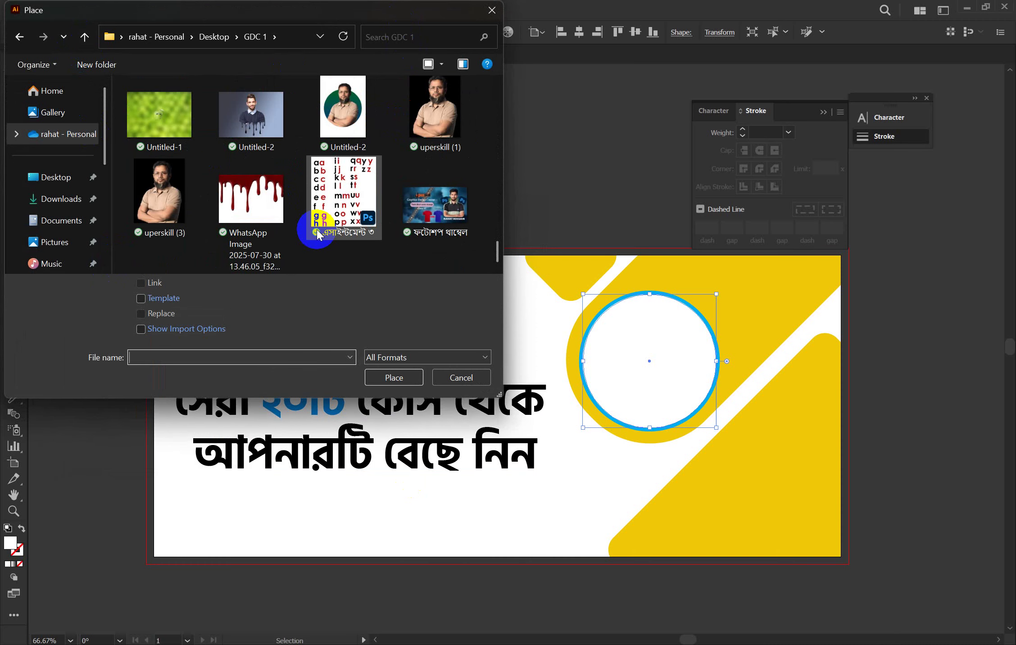
left_click(72, 199)
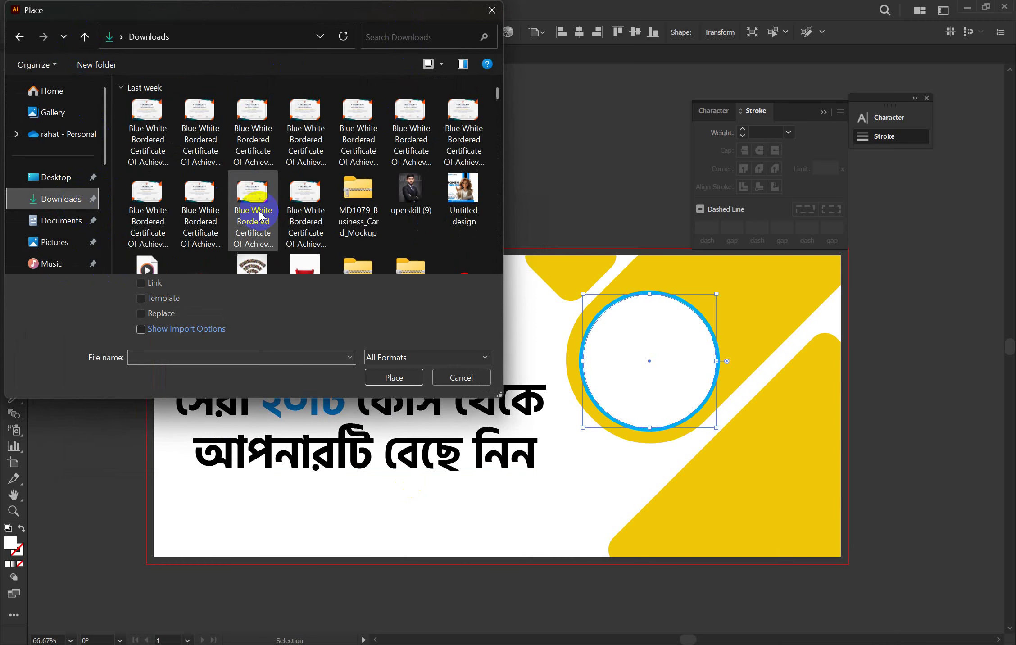
scroll(260, 217, "down", 3)
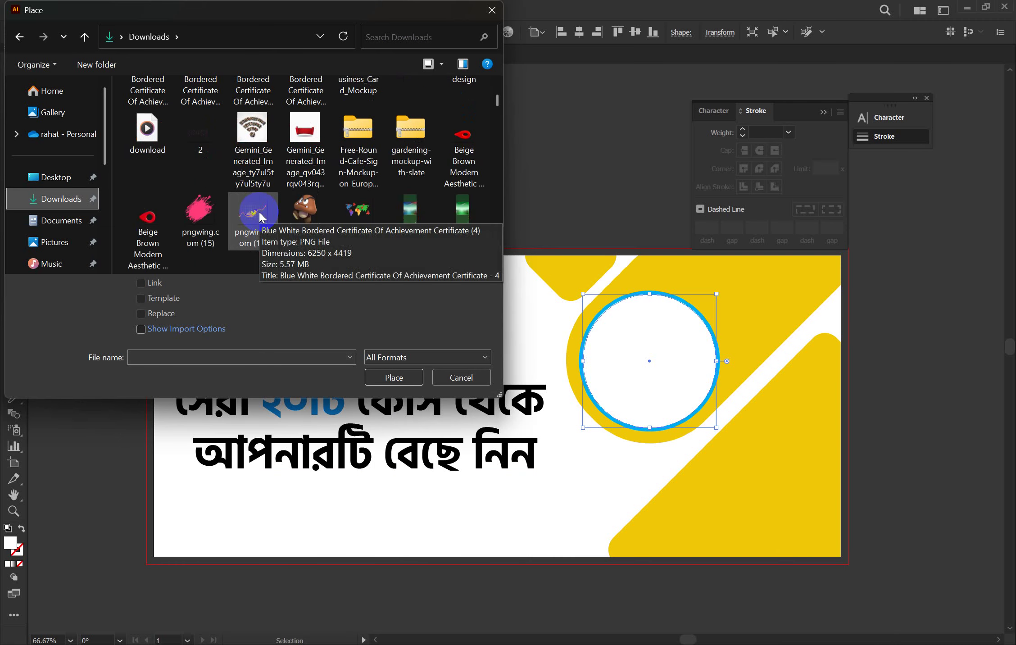
scroll(260, 216, "down", 5)
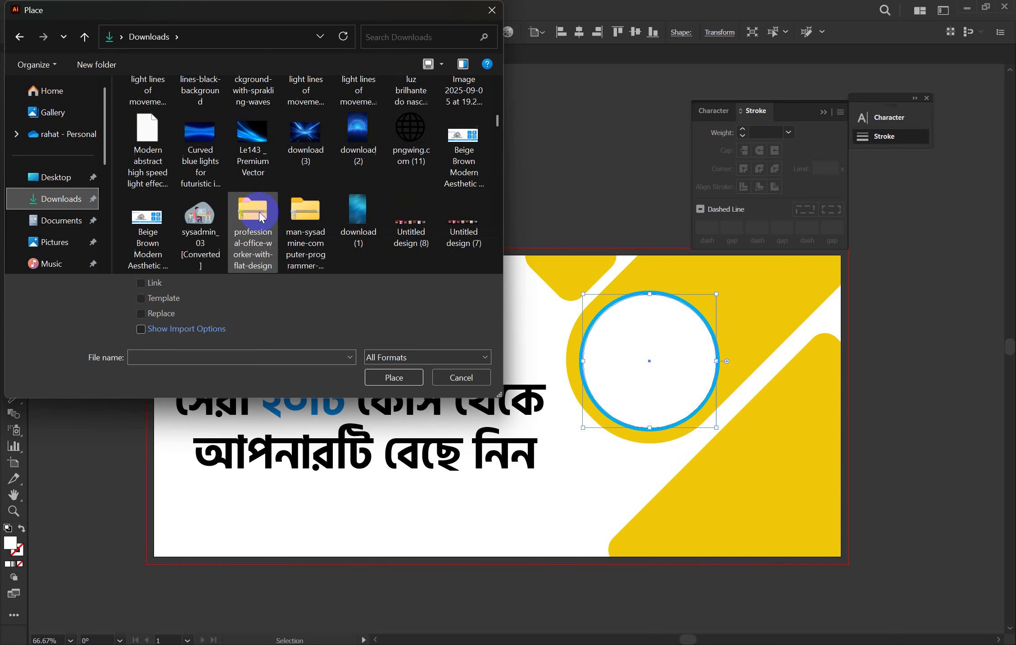
scroll(260, 216, "up", 1)
scroll(260, 216, "down", 6)
scroll(260, 217, "down", 8)
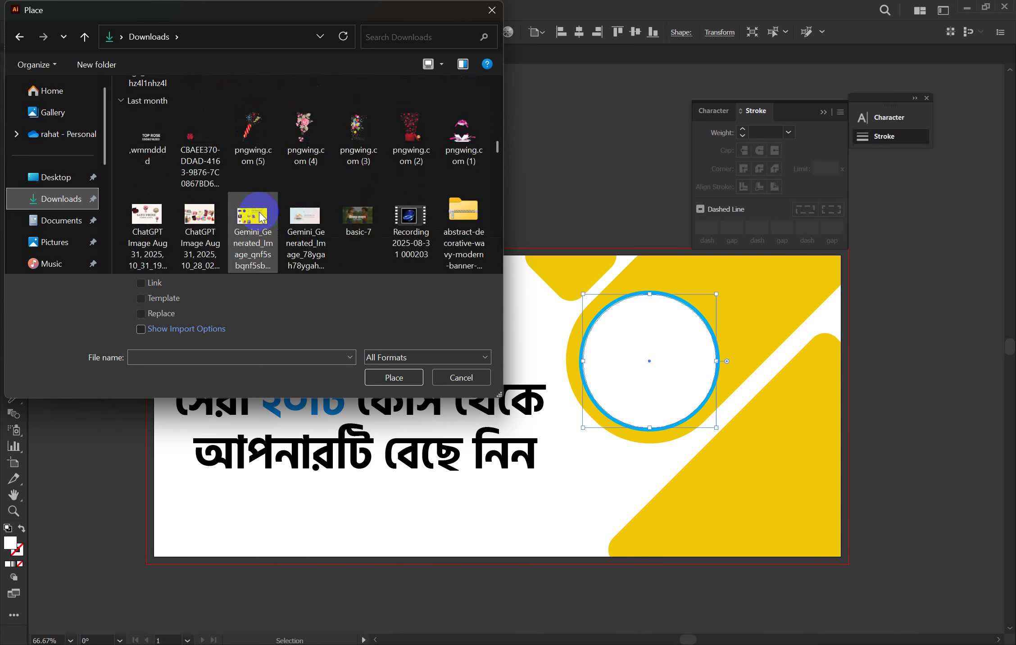
scroll(260, 216, "up", 8)
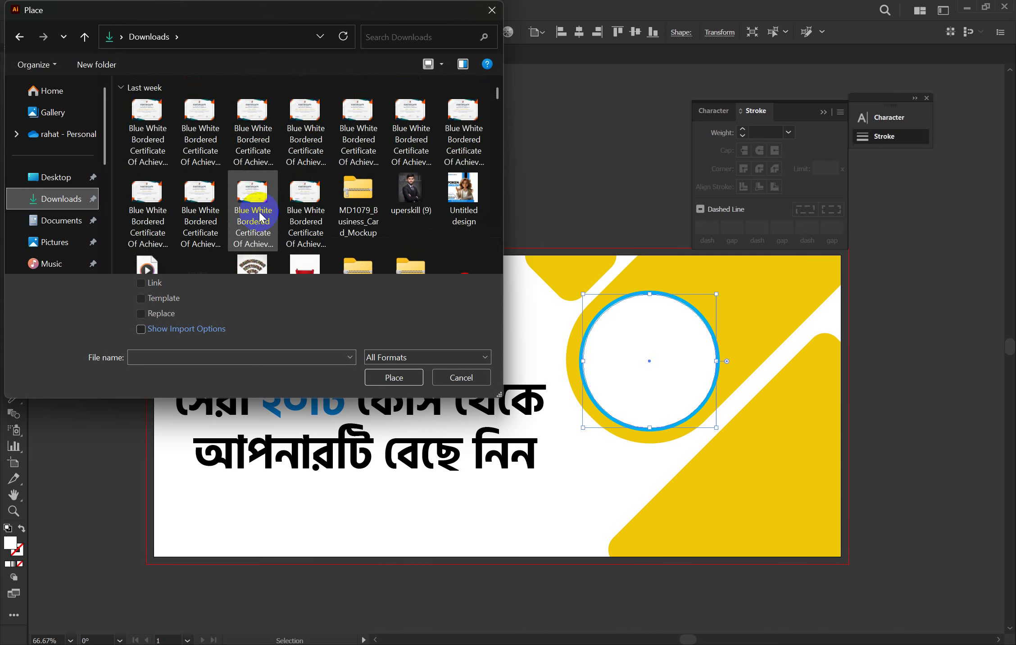
double_click(411, 191)
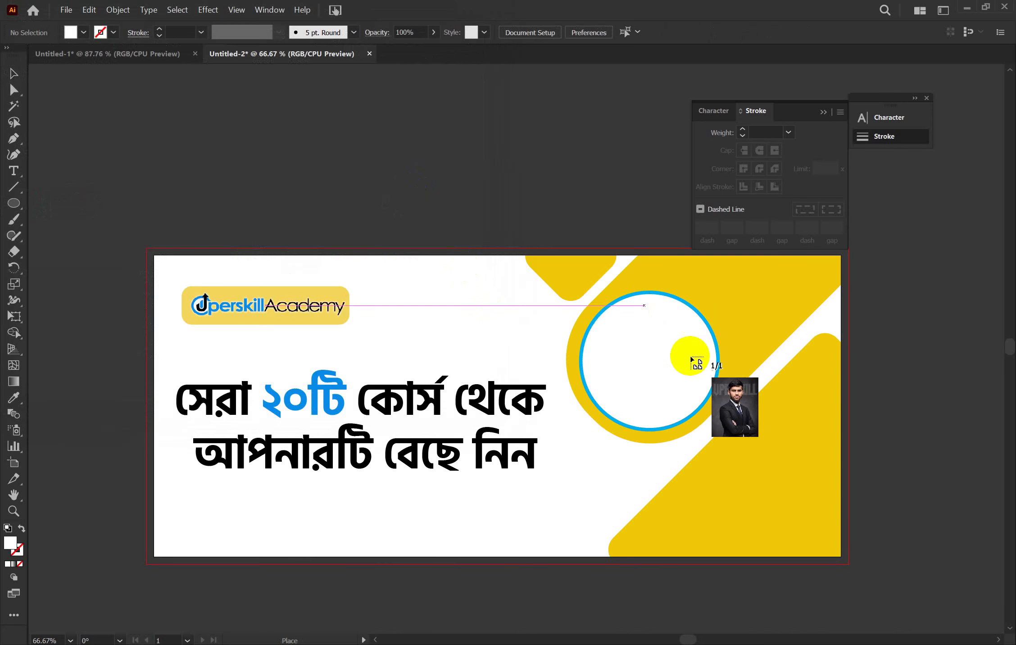
Place the man's photo on the banner, then enlarge and position it over the blue-ringed circle
left_click_drag(587, 298, 765, 465)
mouse_move(661, 377)
left_mouse_down()
mouse_move(663, 359)
mouse_move(652, 358)
left_mouse_up()
left_click_drag(708, 279, 716, 272)
left_click_drag(683, 317, 687, 316)
left_click(645, 377)
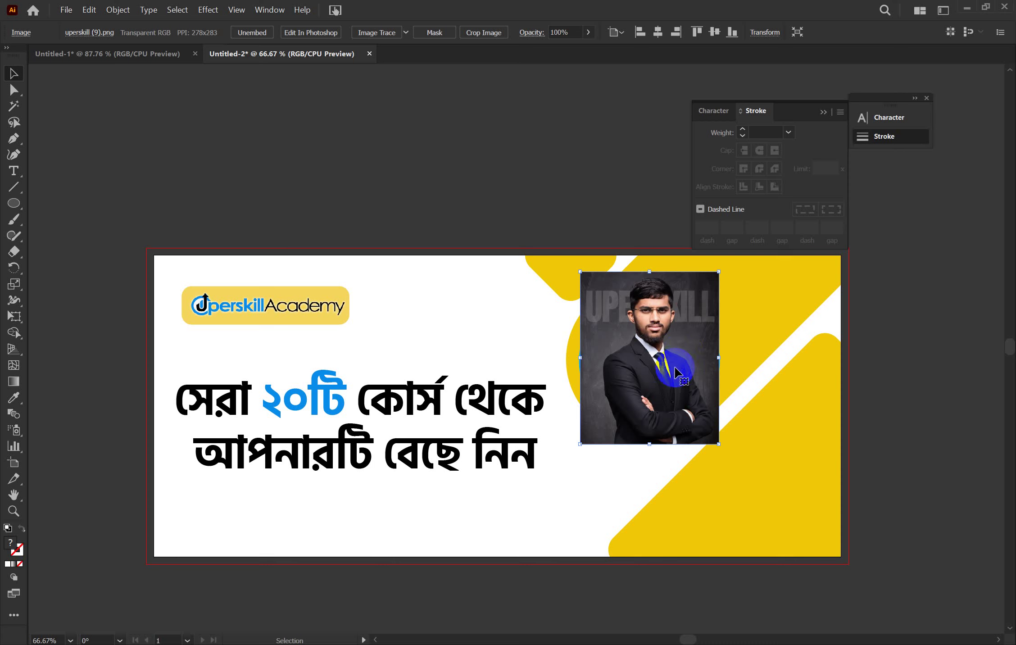
Paste a copy of the white circle in front of the photo
key("a")
key("ctrl+f")
key("v")
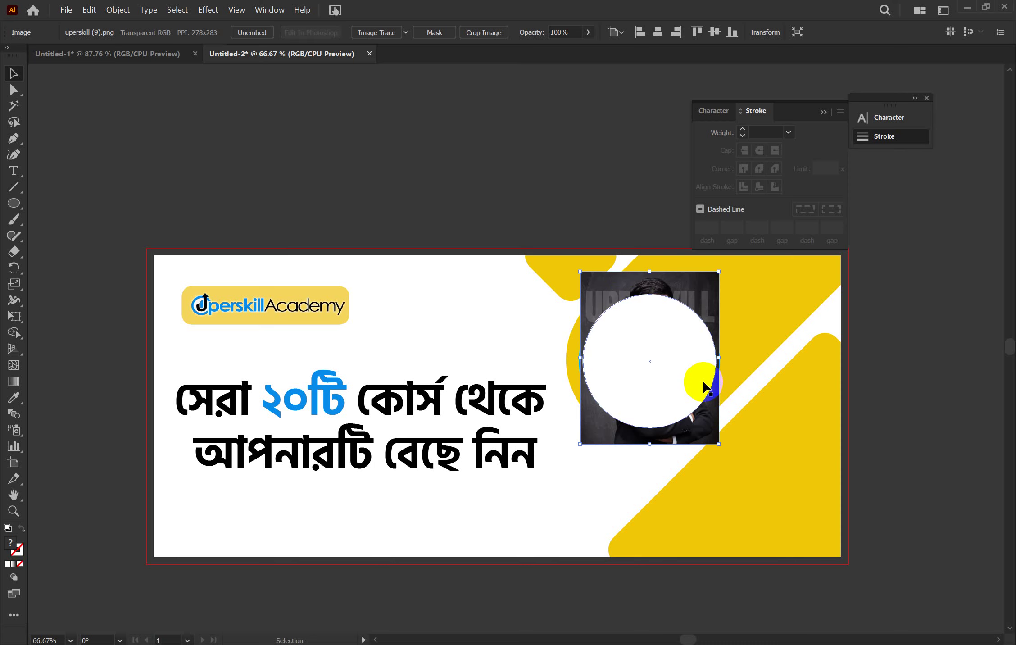
Draw a pen shape over the top of the man's head on the photo
left_click(13, 140)
left_click_drag(620, 317, 621, 283)
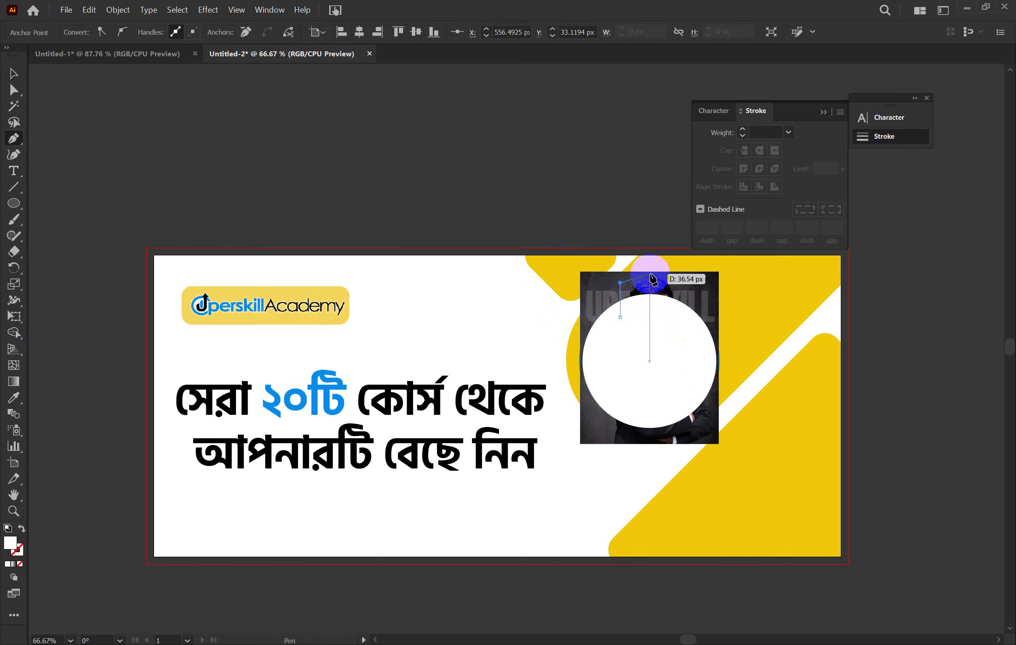
left_click(651, 272)
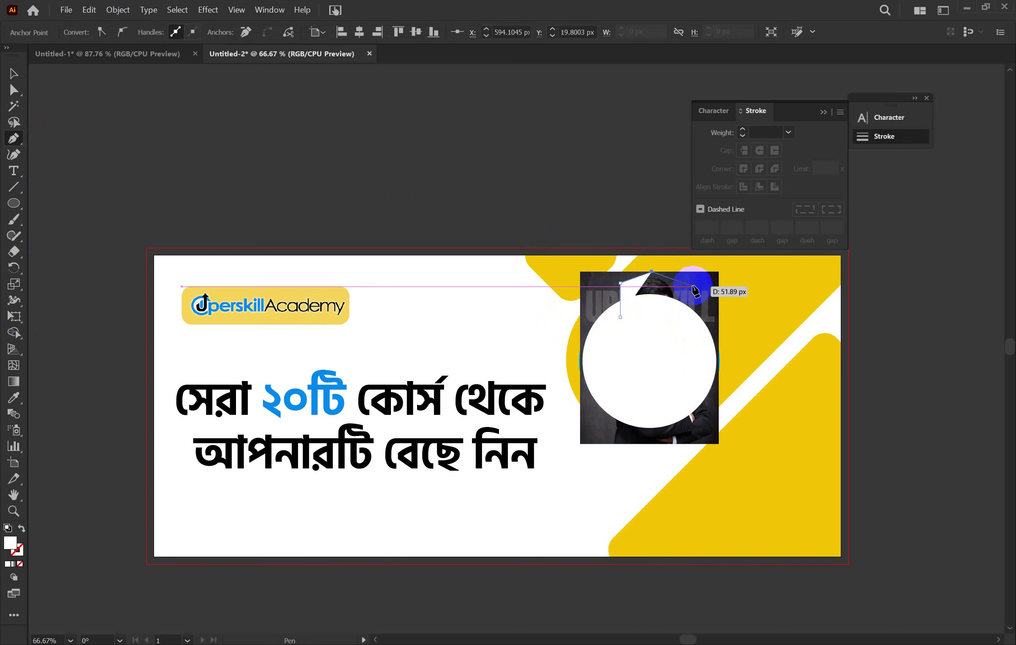
left_click(692, 286)
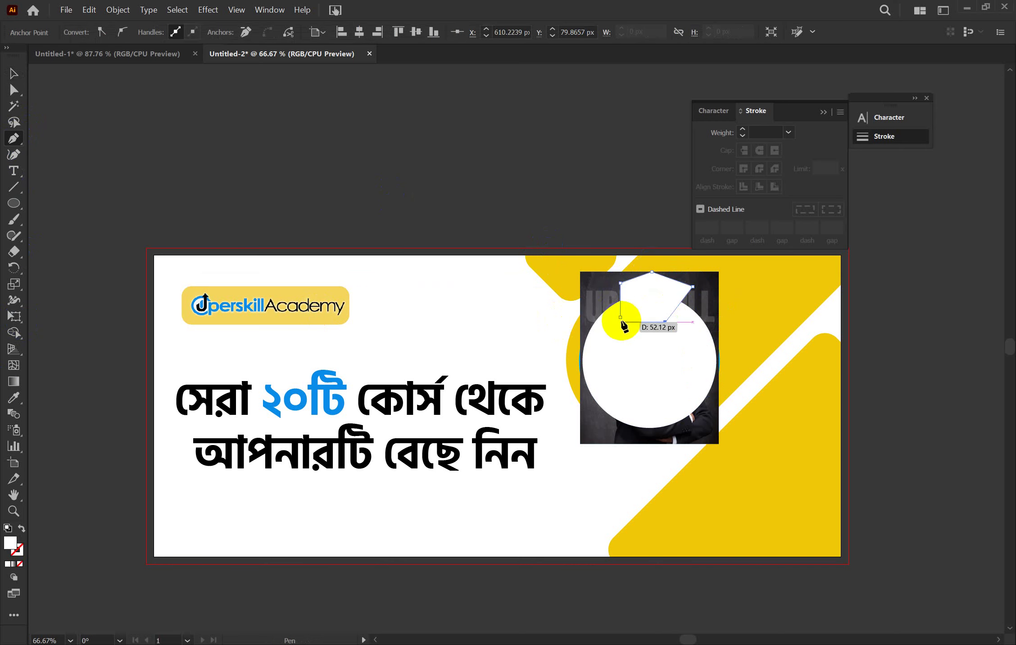
left_click(623, 320)
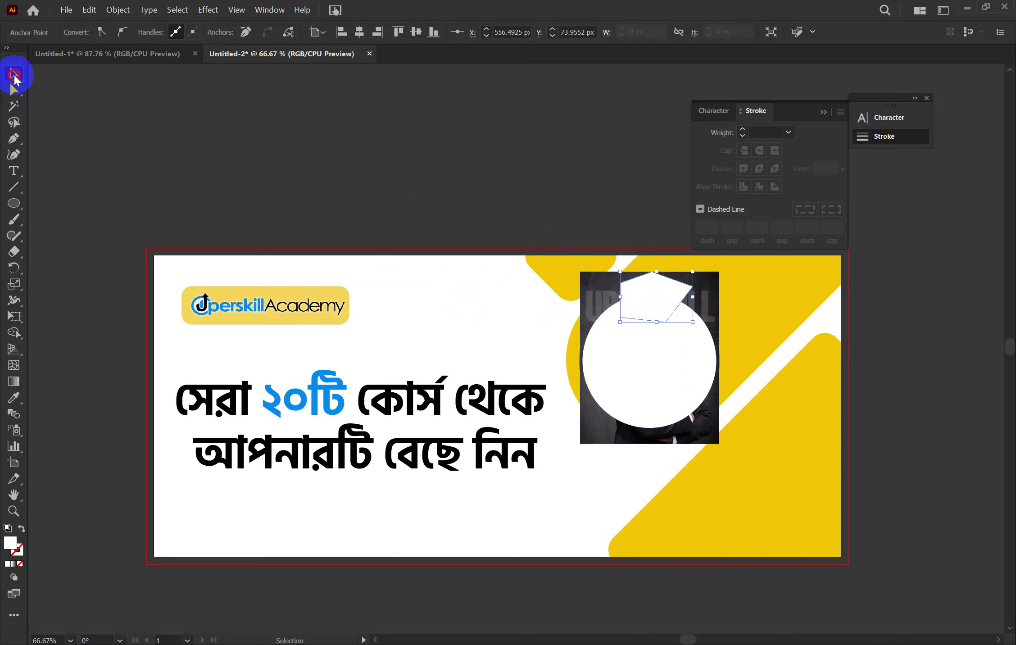
left_click(14, 73)
Merge the head-top shape into the white circle with the Shape Builder tool
left_click(690, 388, "shift")
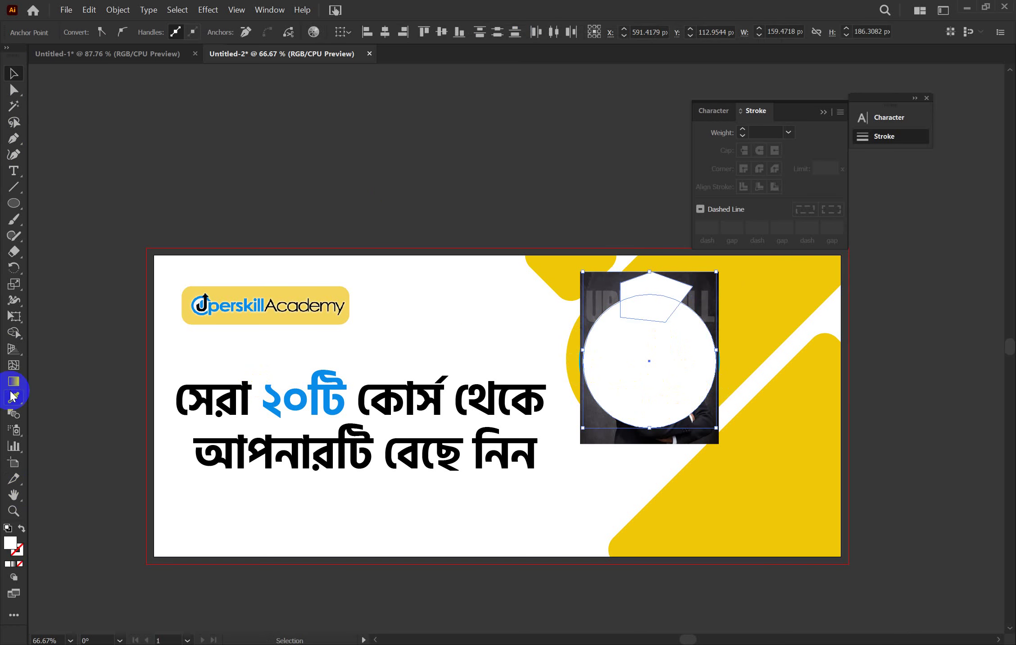
left_click(13, 333)
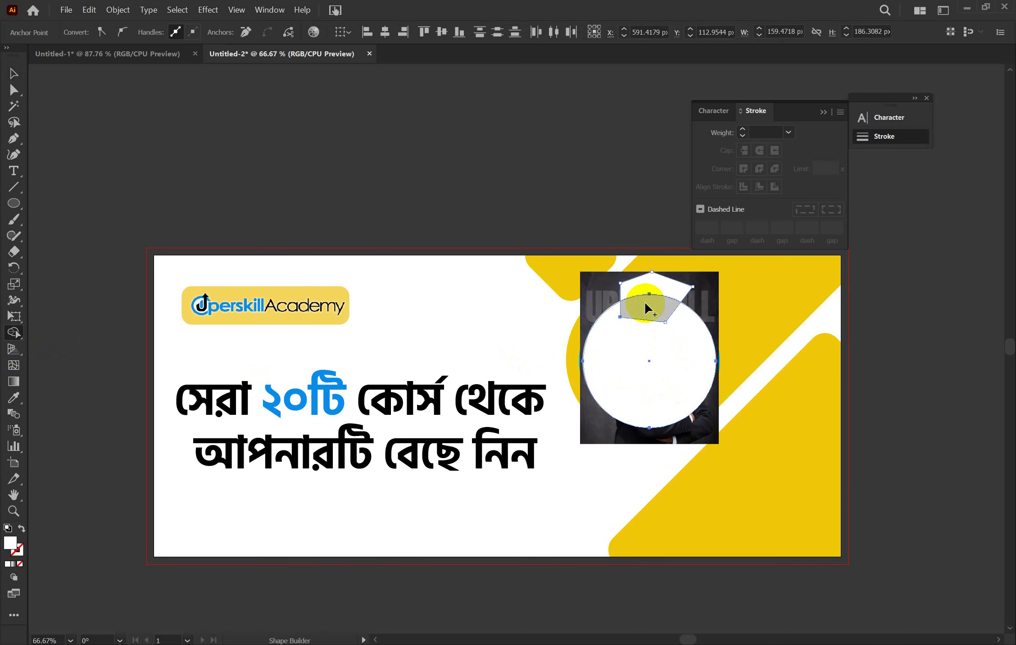
mouse_move(646, 305)
left_mouse_down()
mouse_move(648, 382)
mouse_move(653, 290)
left_mouse_up()
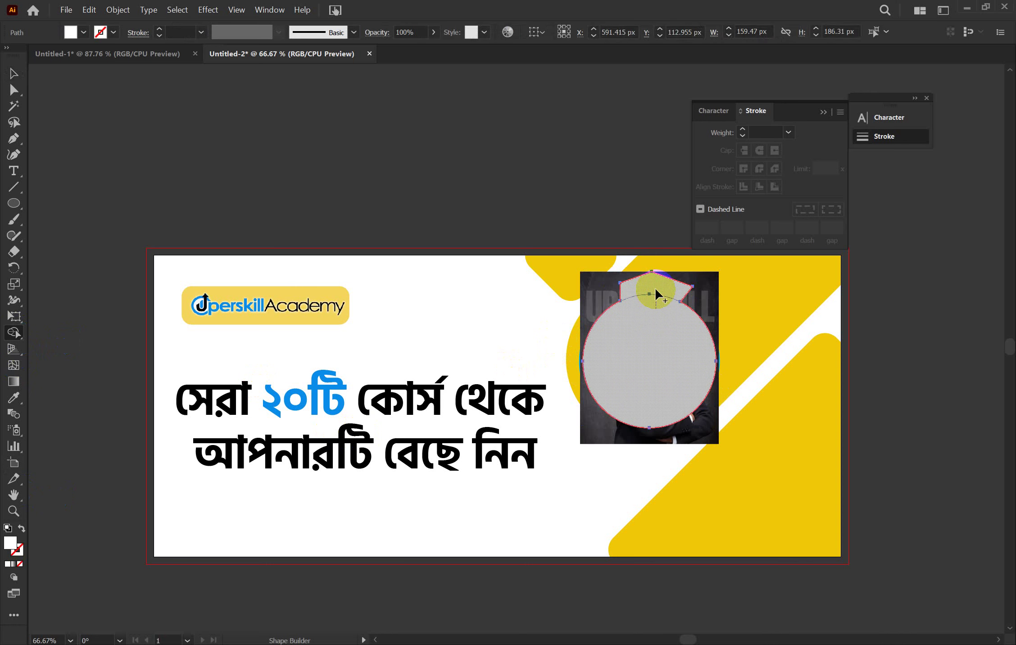
left_click(13, 76)
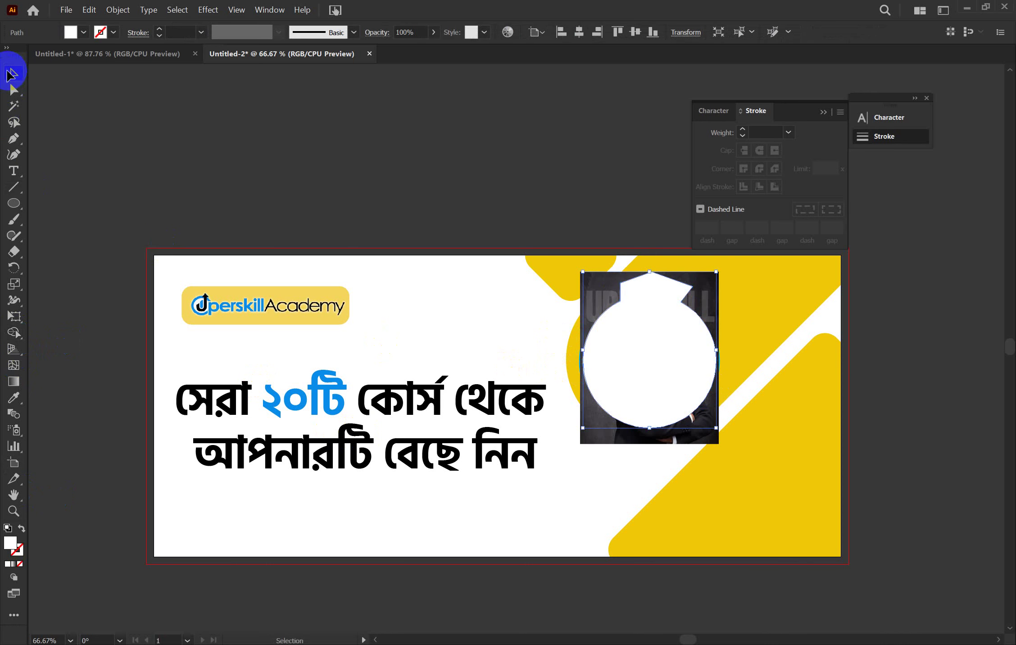
left_click(586, 199)
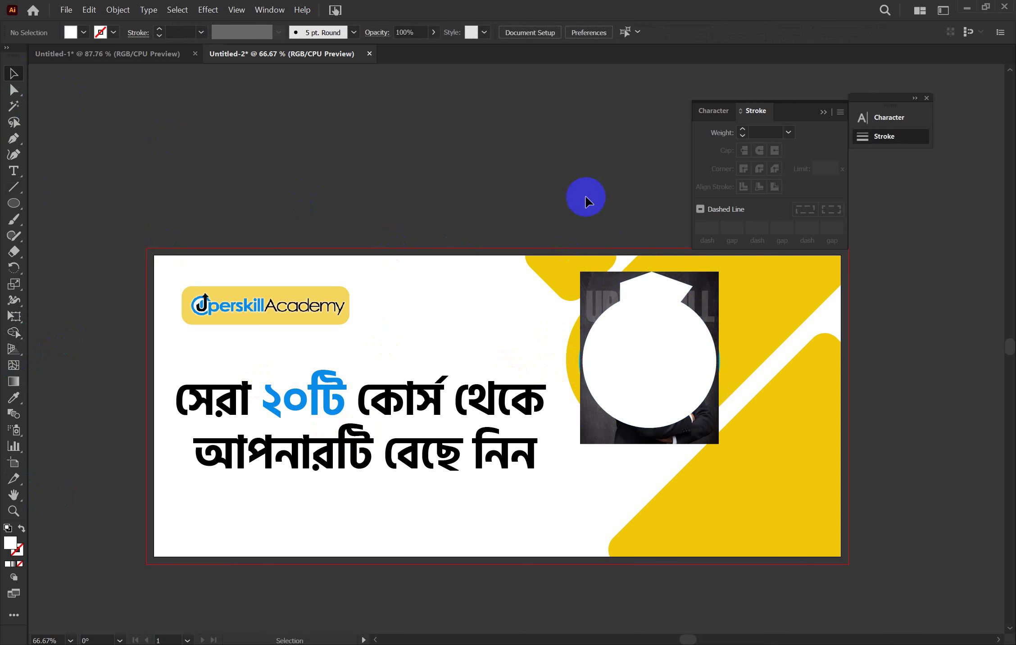
Clip the photo to the merged white shape with Make Clipping Mask
left_click(654, 369)
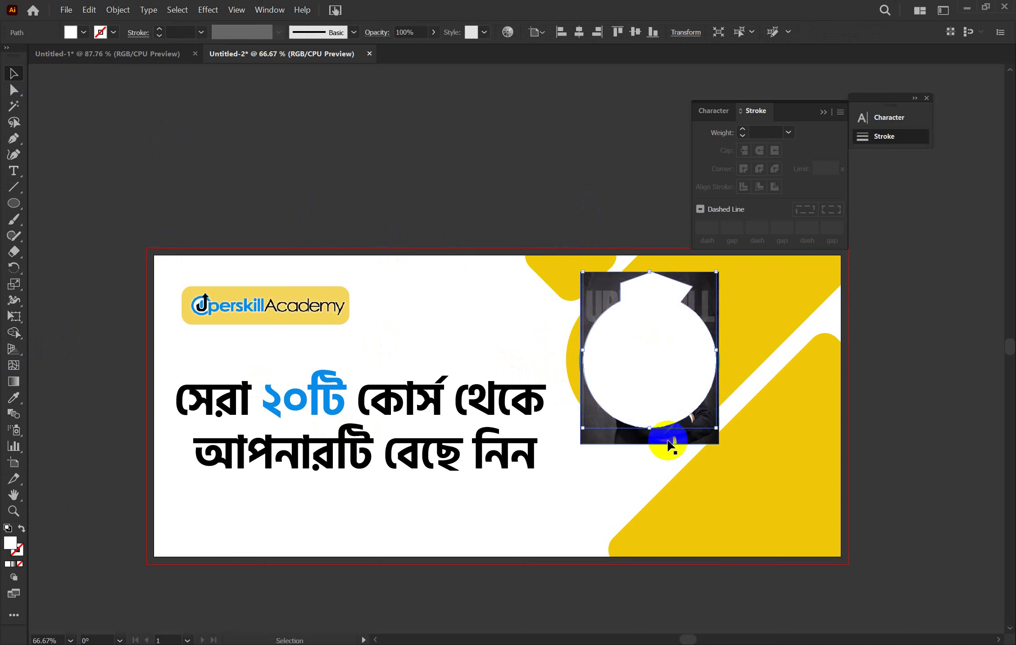
key("shift")
left_click(668, 441, "shift")
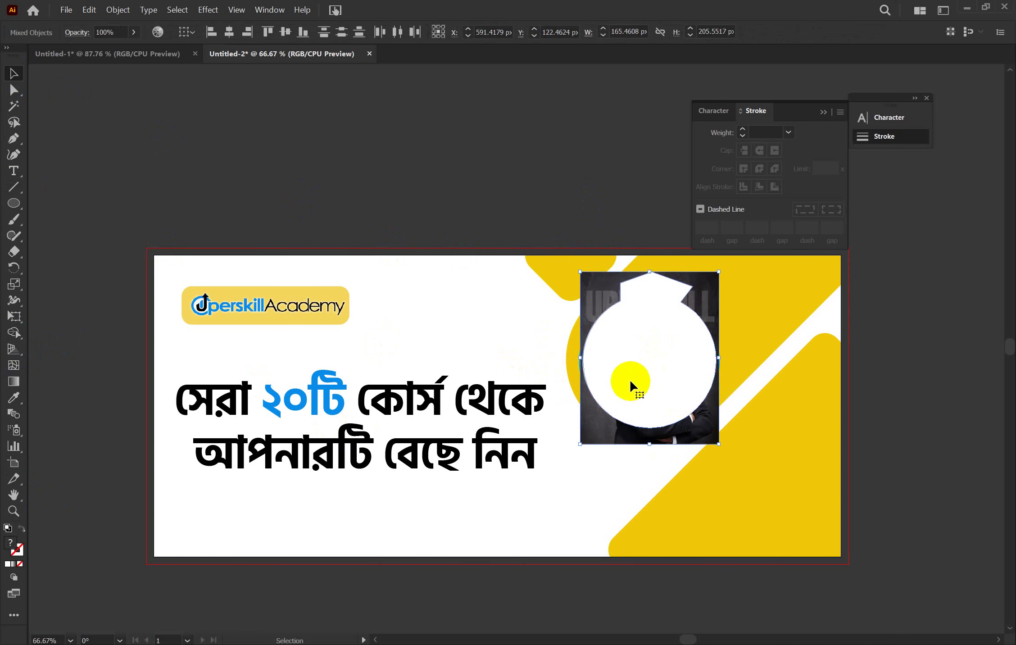
right_click(630, 380)
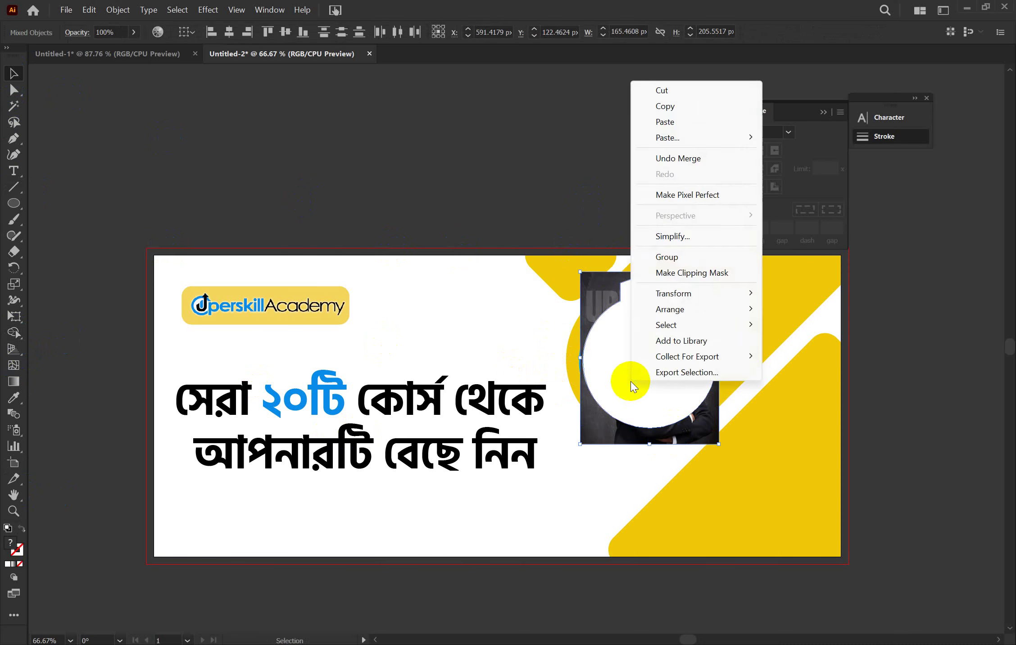
left_click(677, 275)
left_click(915, 387)
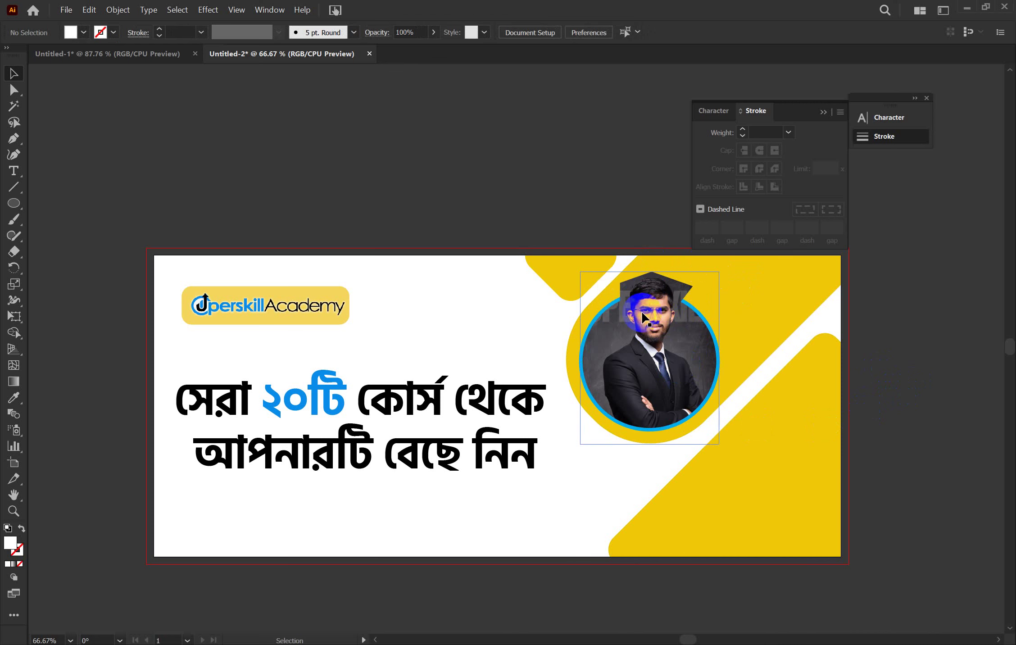
Select the clipped photo and enter the clip group for editing
left_click(670, 355)
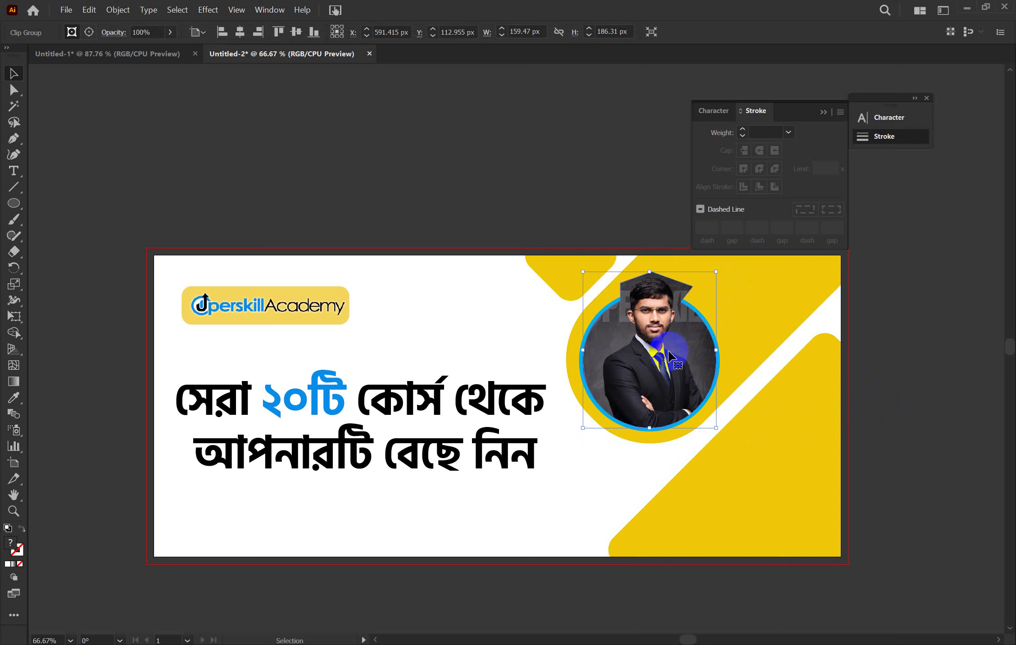
left_click(654, 363)
left_click(655, 306)
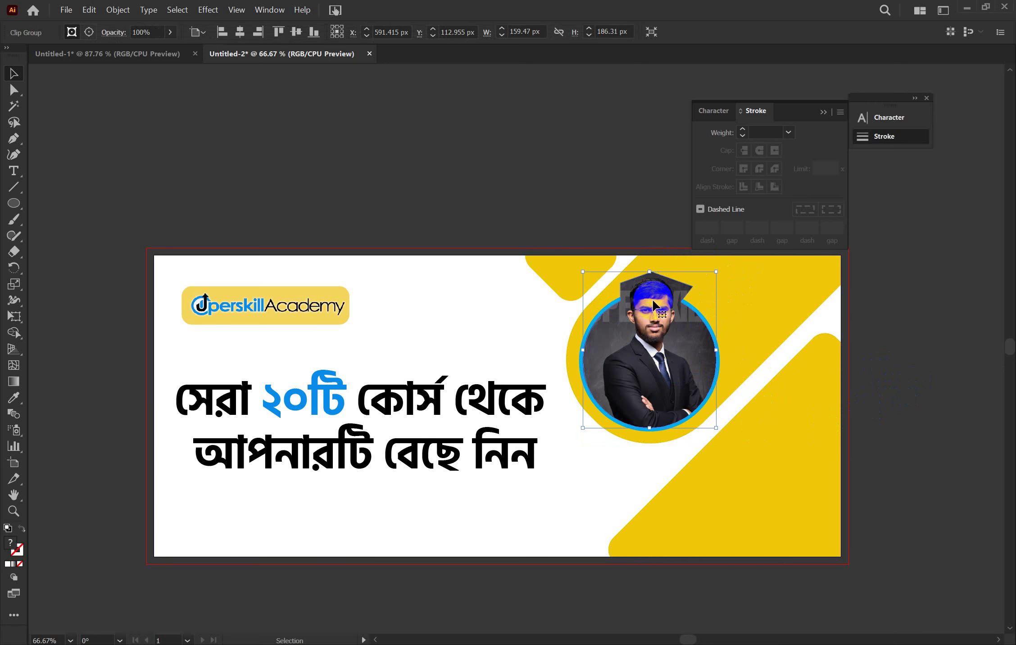
double_click(658, 325)
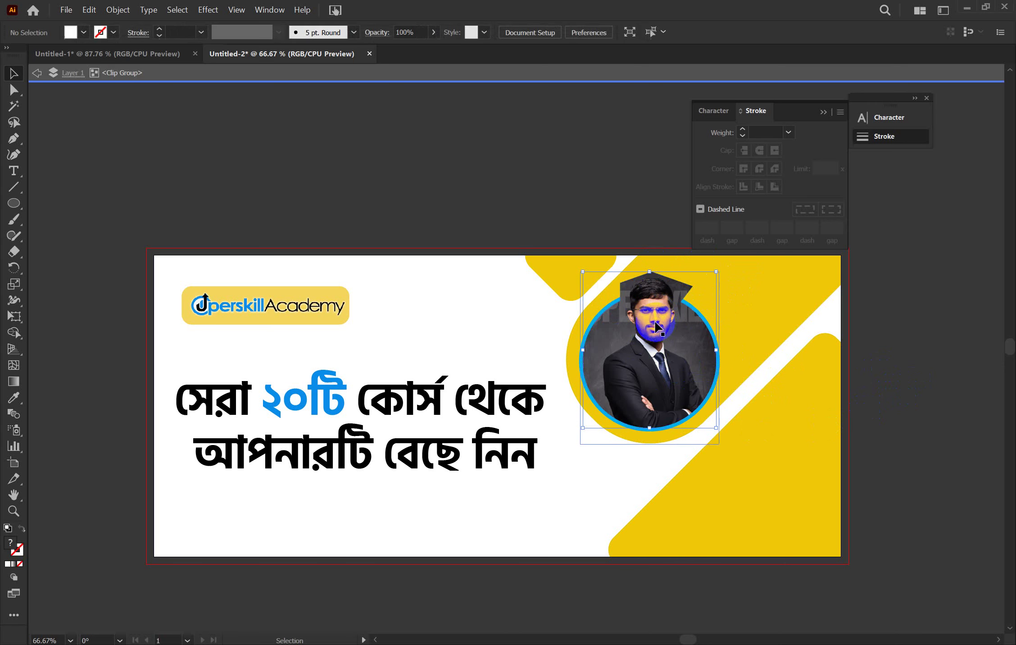
Undo the clipping mask and merge, then delete the pentagon cap shape
double_click(891, 361)
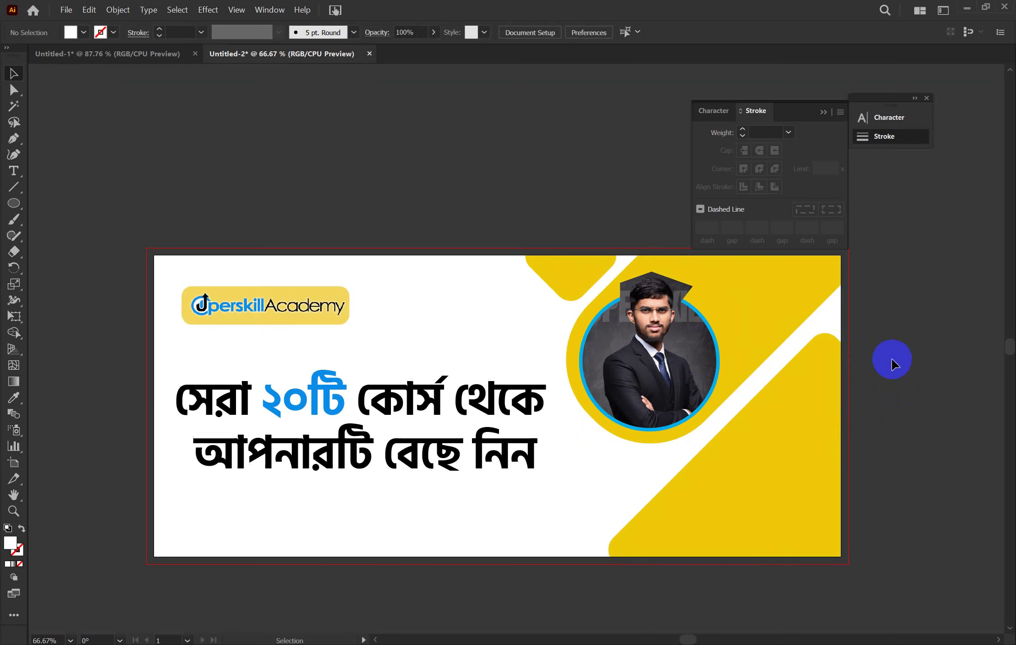
key("a")
key("ctrl+z")
key("ctrl+z")
key("ctrl+z")
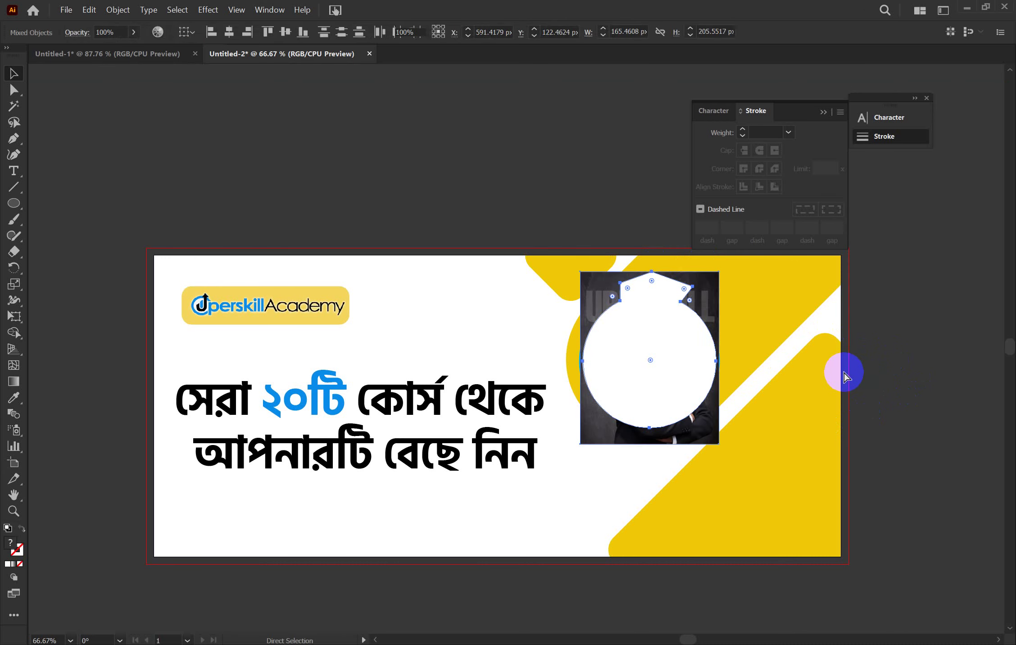
left_click(845, 378)
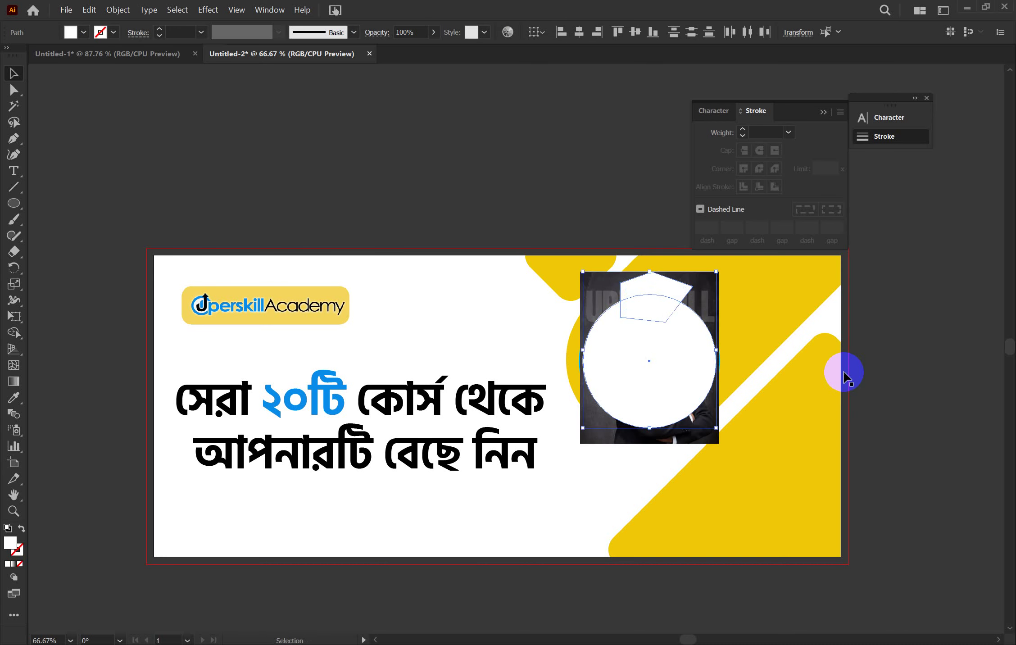
key("v")
left_click(665, 288)
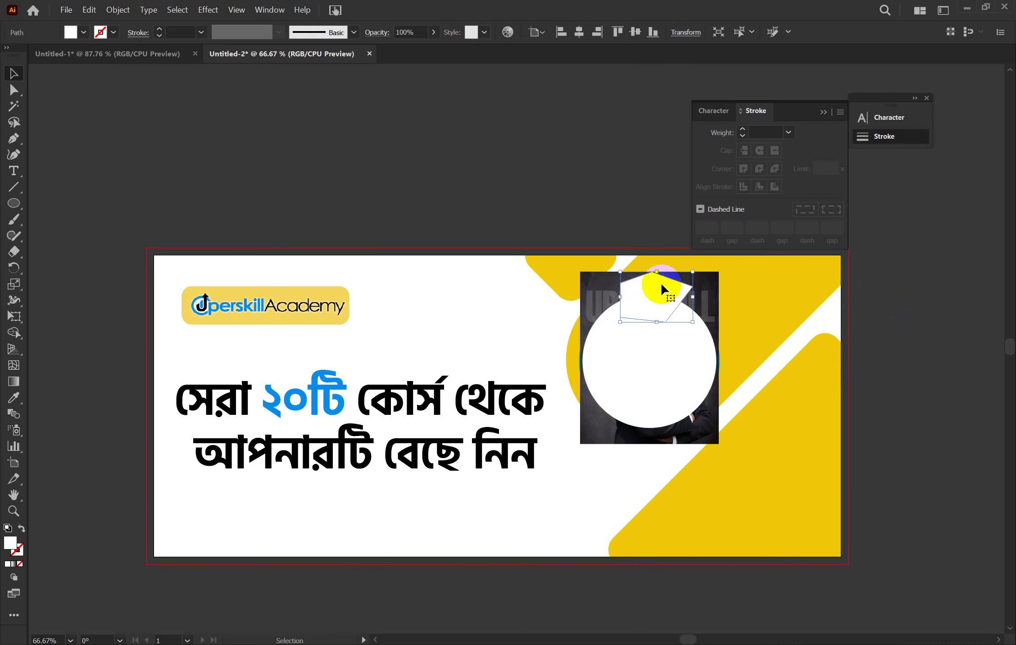
key("Delete")
Shift the photo slightly, then clip it to the plain circle
mouse_move(667, 286)
left_mouse_down()
mouse_move(676, 284)
mouse_move(670, 298)
left_mouse_up()
left_click(655, 331, "shift")
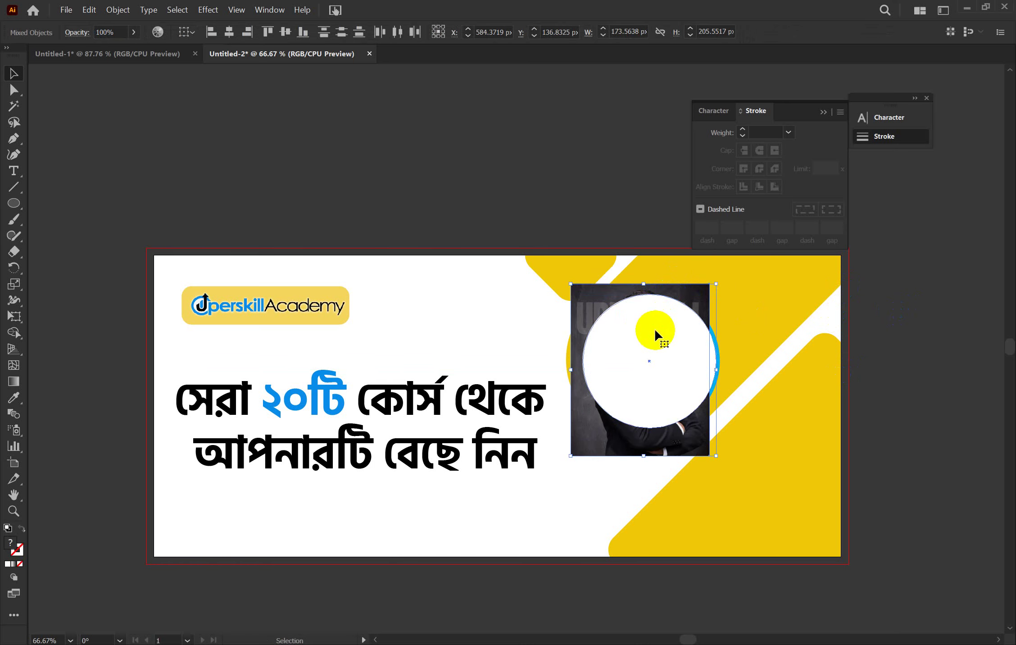
right_click(655, 331)
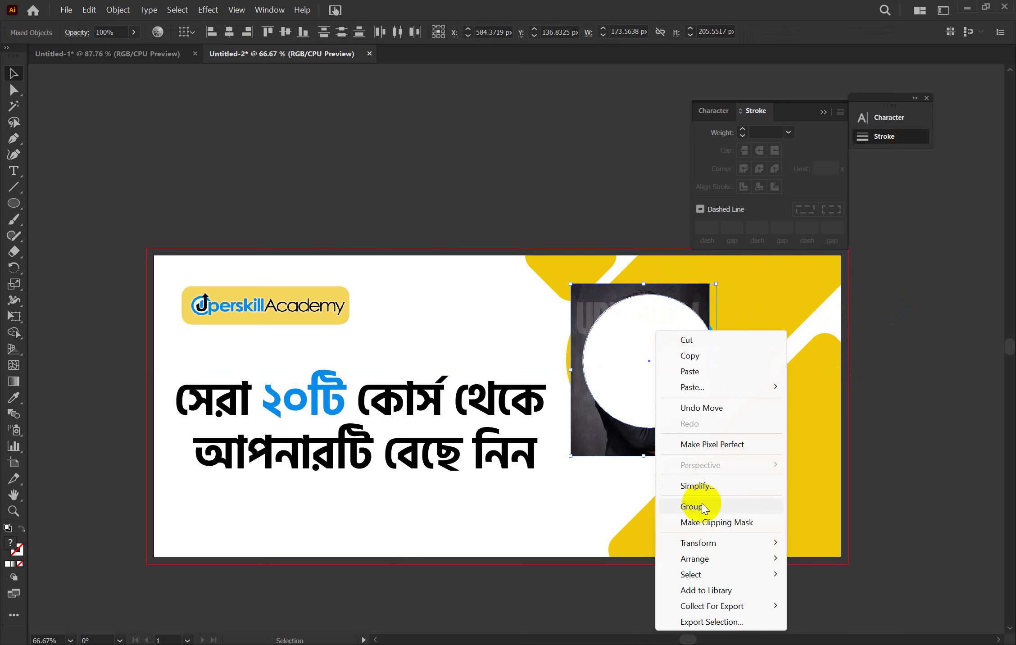
left_click(701, 522)
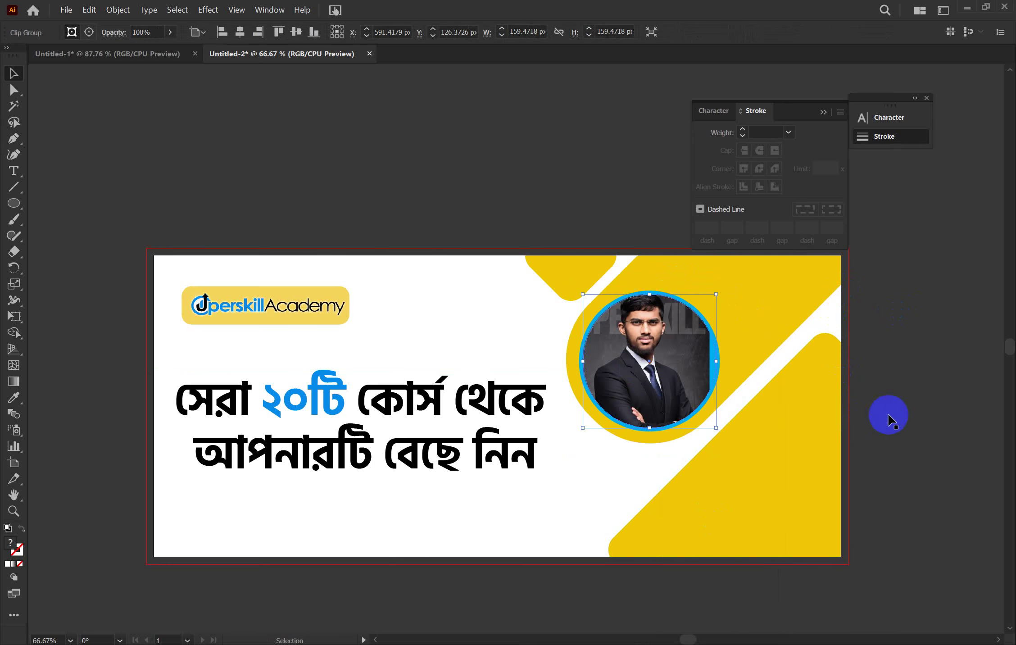
Reposition the photo inside the circular clip by dragging and arrow-key nudges
double_click(640, 363)
mouse_move(640, 363)
left_mouse_down()
mouse_move(644, 352)
mouse_move(645, 360)
left_mouse_up()
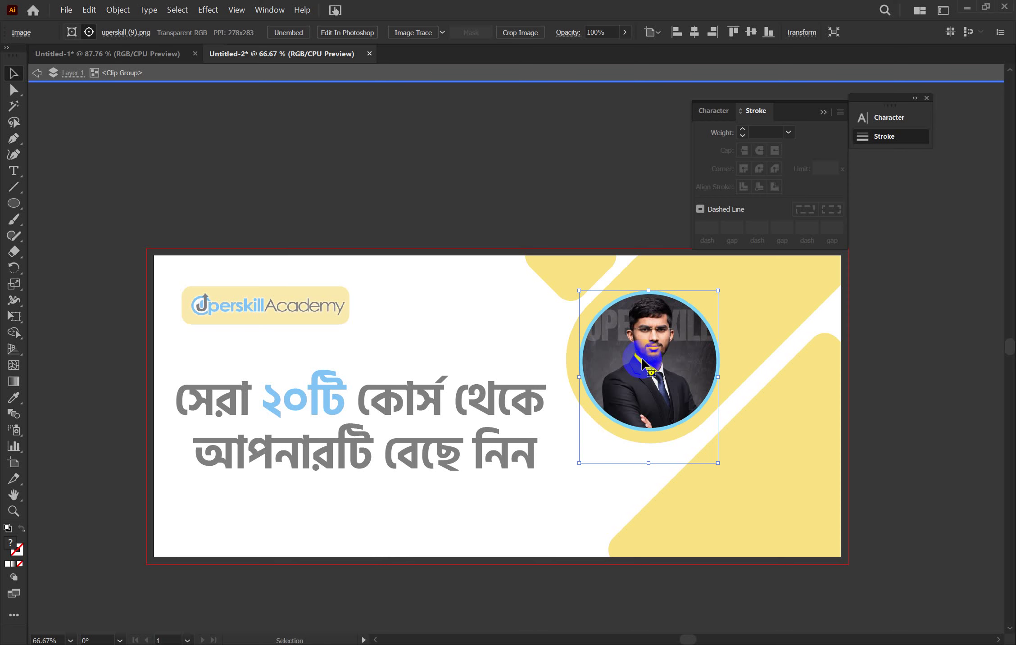
key("Left")
key("Left")
key("Left")
key("Down")
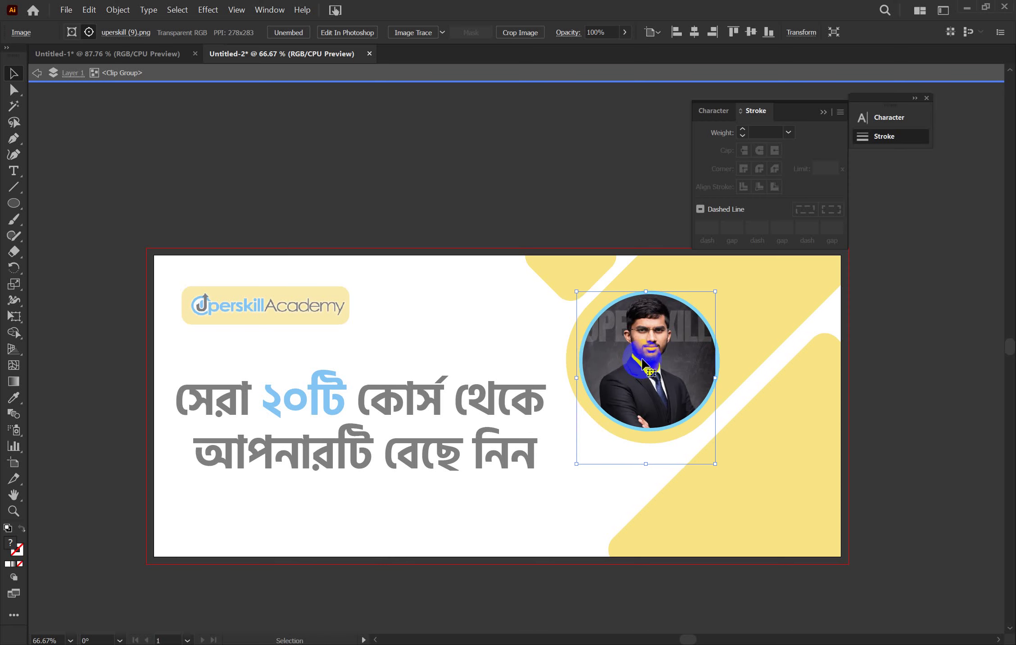
key("Right")
key("Right")
key("Right")
key("Return")
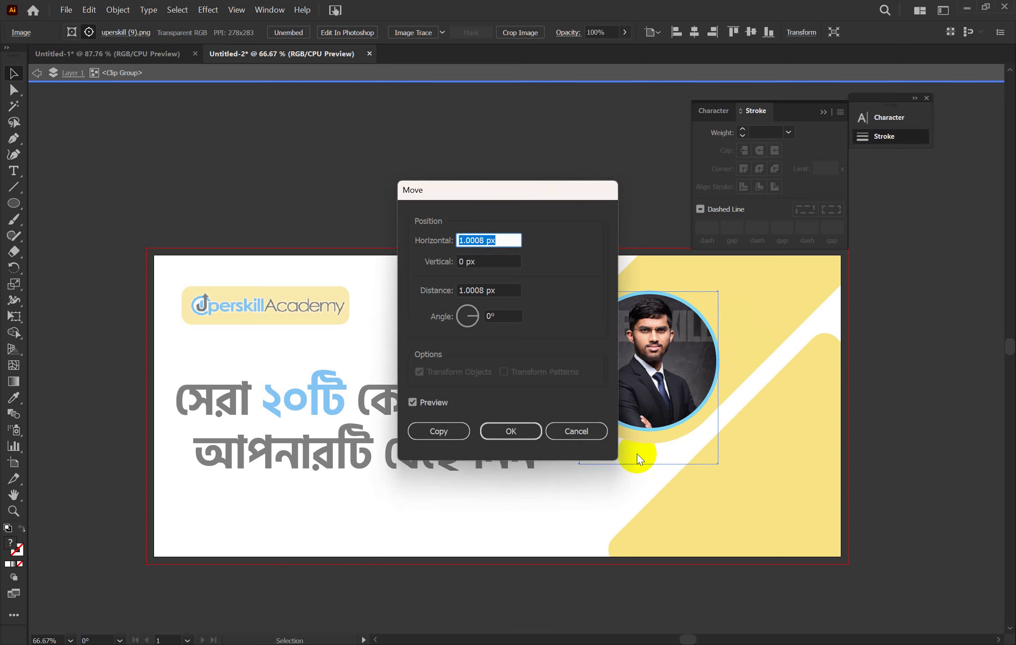
left_click(590, 431)
double_click(875, 363)
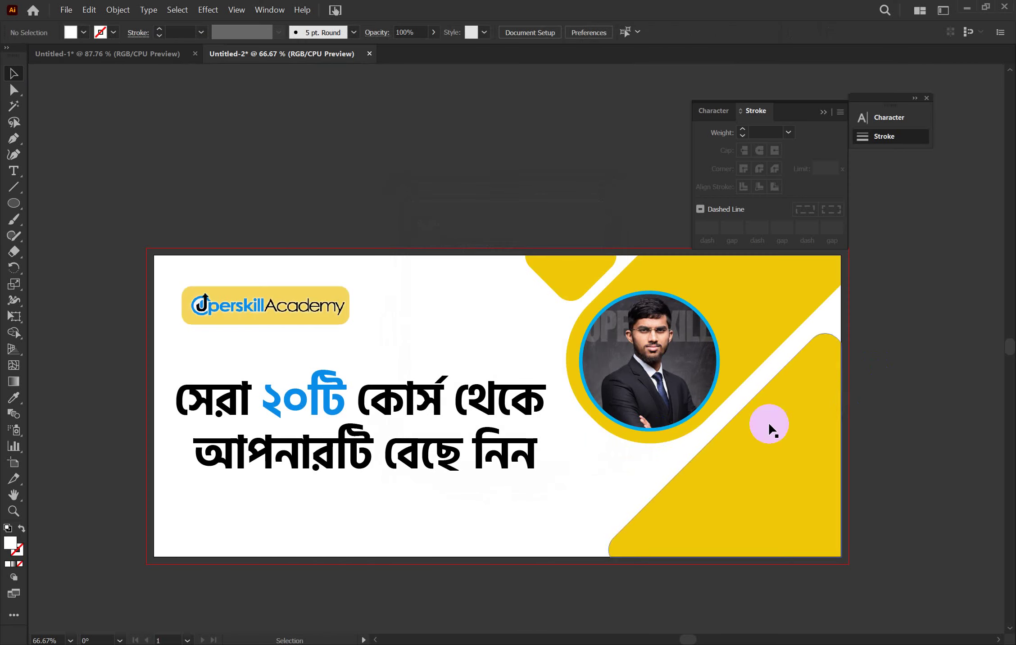
Select and inspect the clipped circular portrait within the blue ring
left_click(849, 358)
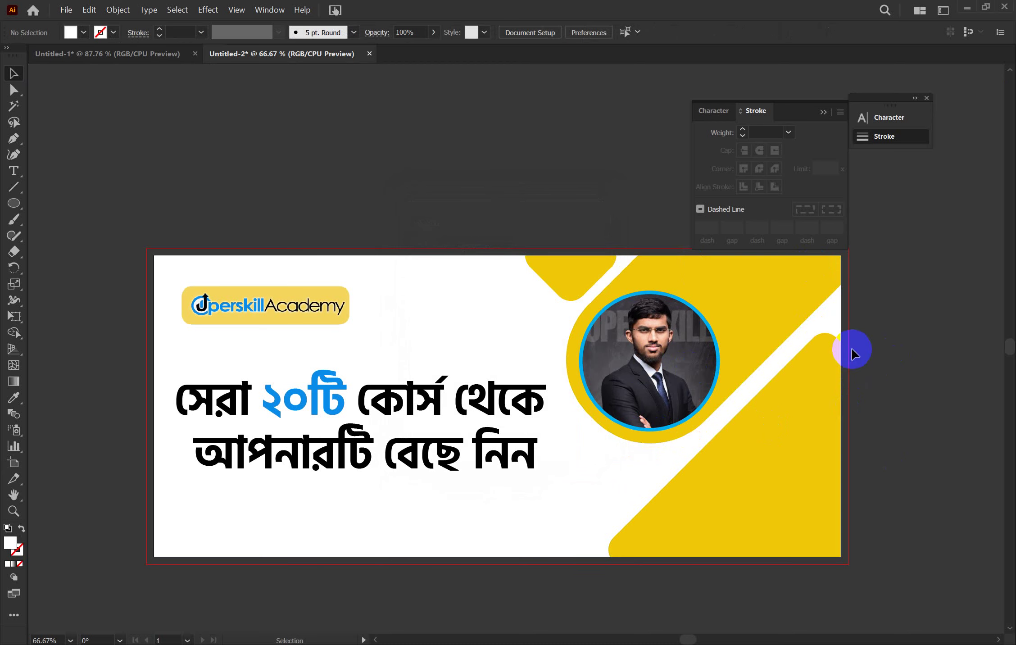
left_click(666, 403)
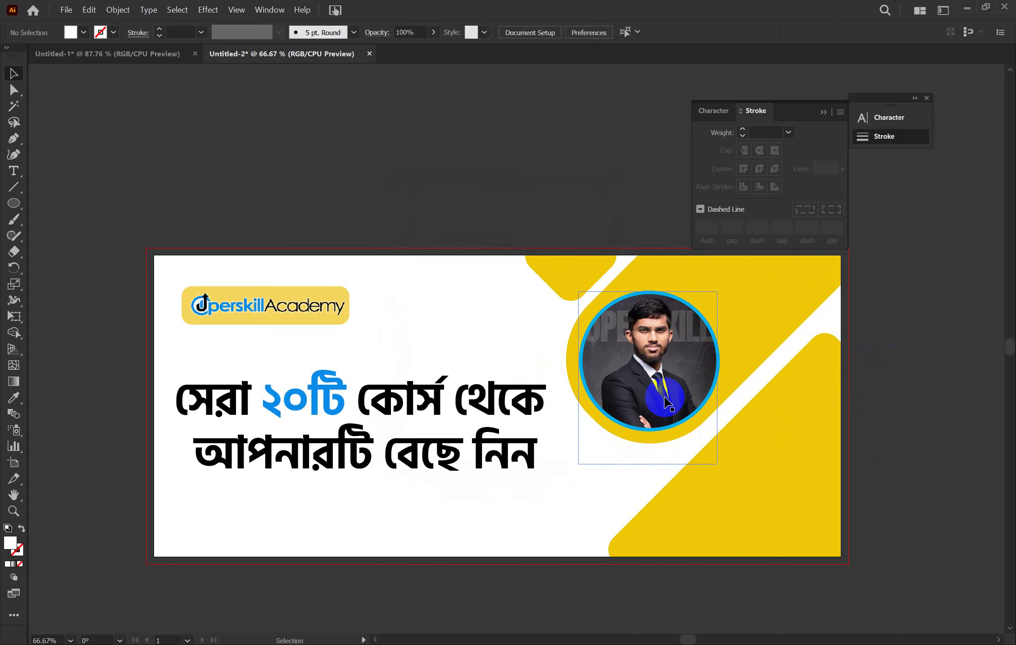
left_click(888, 512)
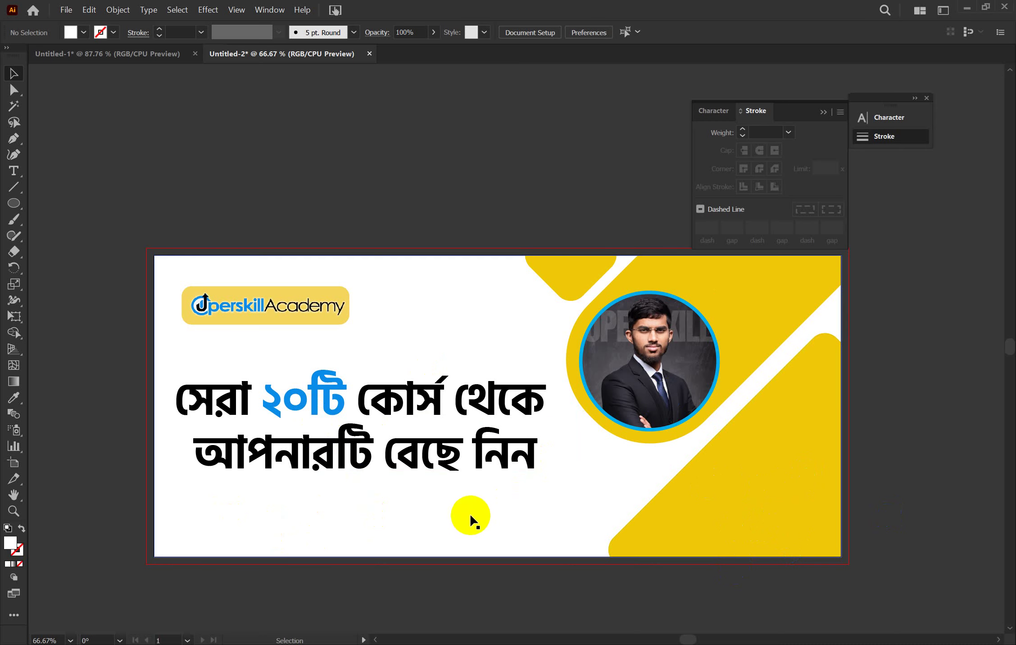
left_click(642, 395)
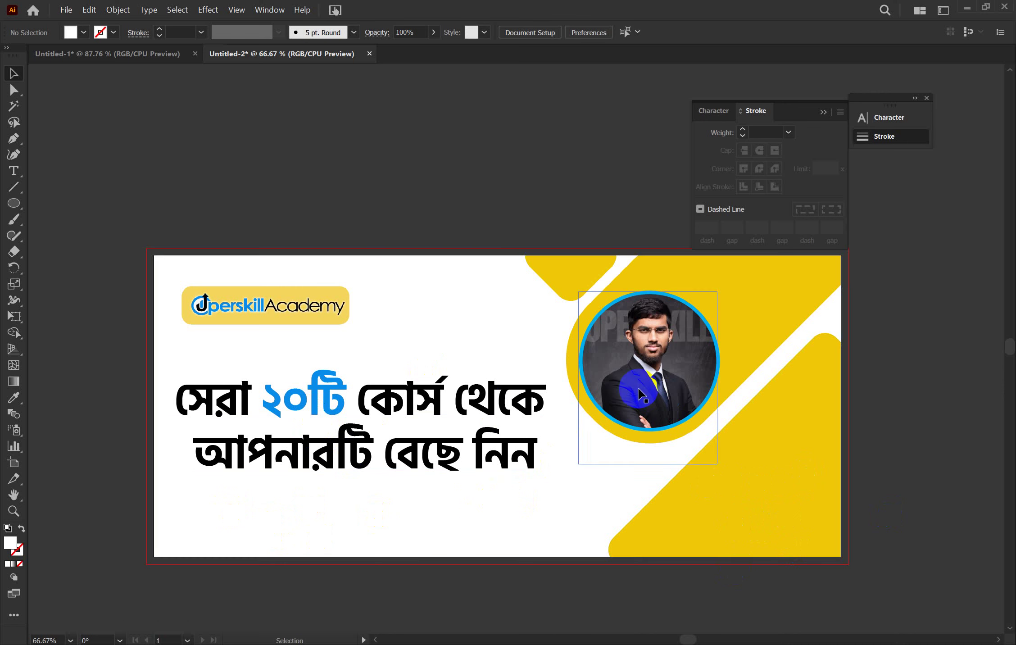
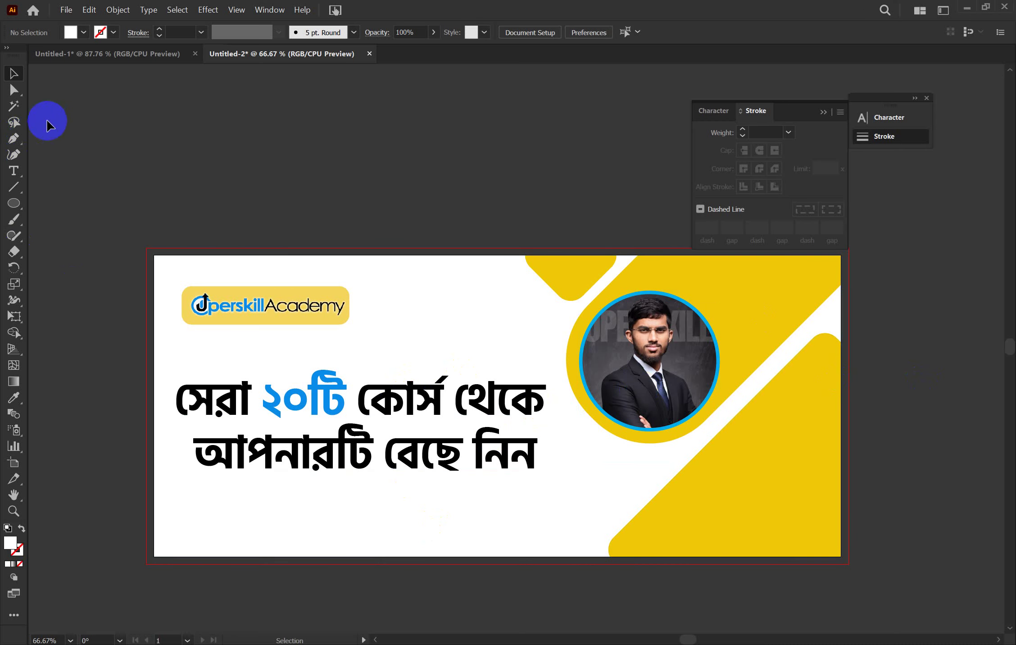
Load the email, gps, man-in-suit-and-tie and phone-call (1) icons from Desktop > GDC 1 > Icon for placing
left_click(66, 10)
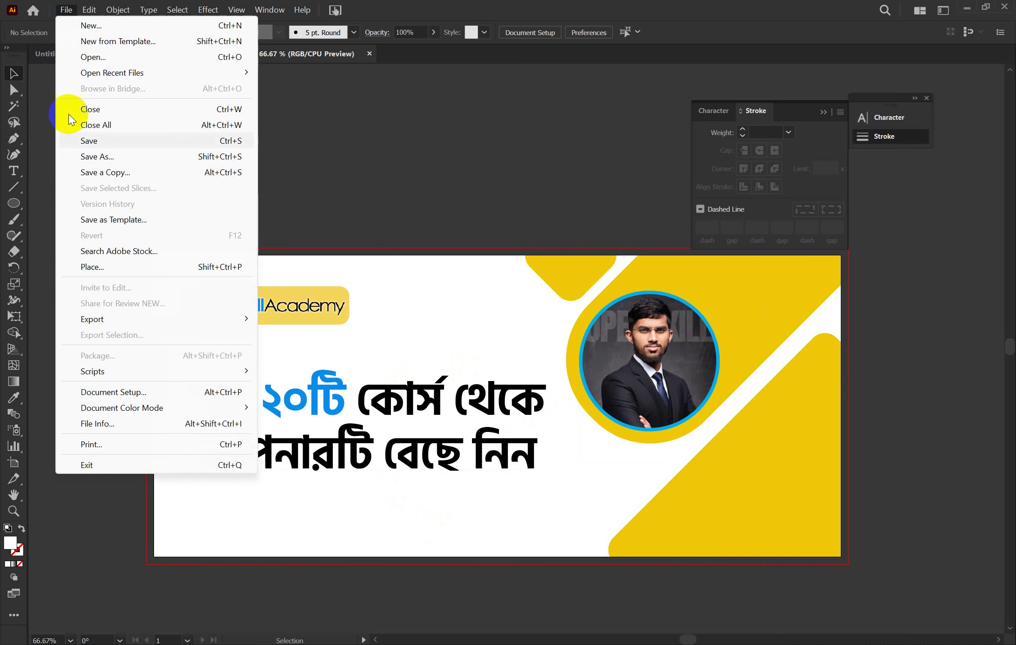
left_click(105, 268)
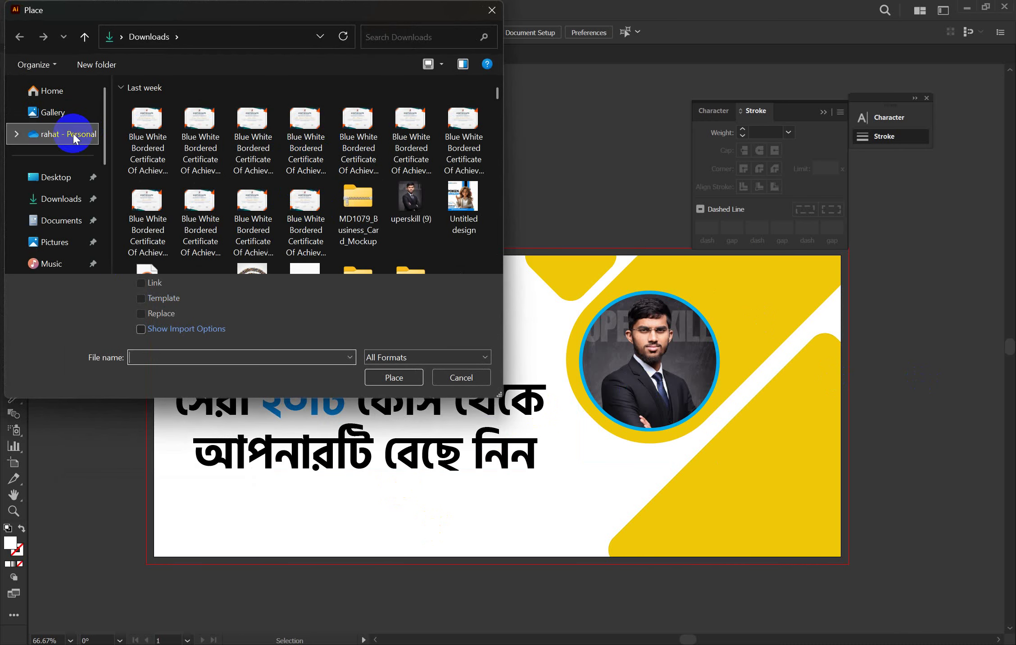
left_click(70, 176)
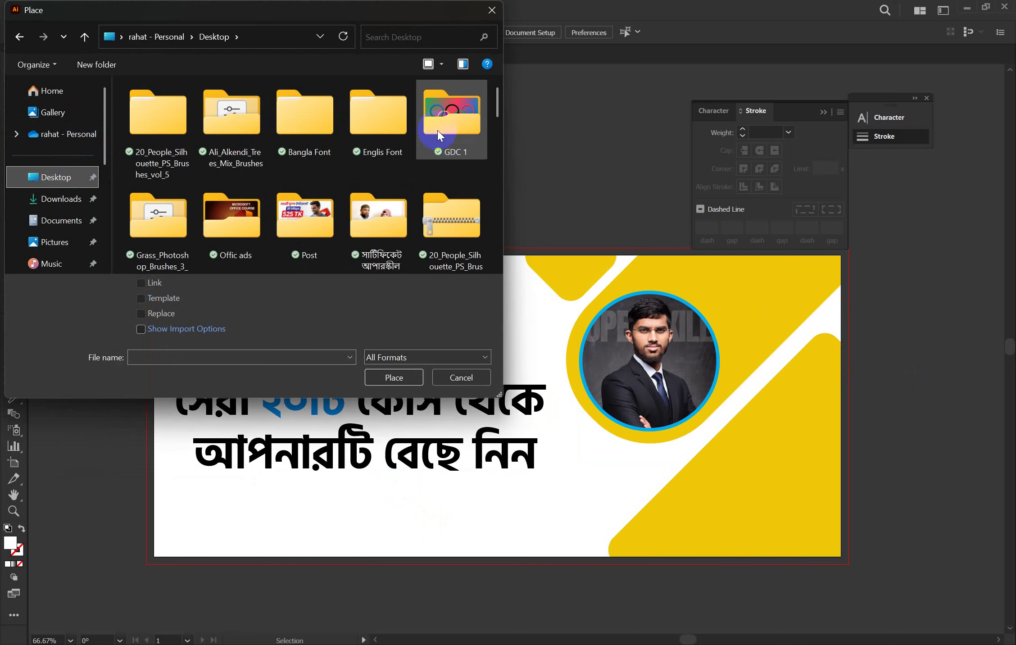
double_click(438, 130)
double_click(140, 139)
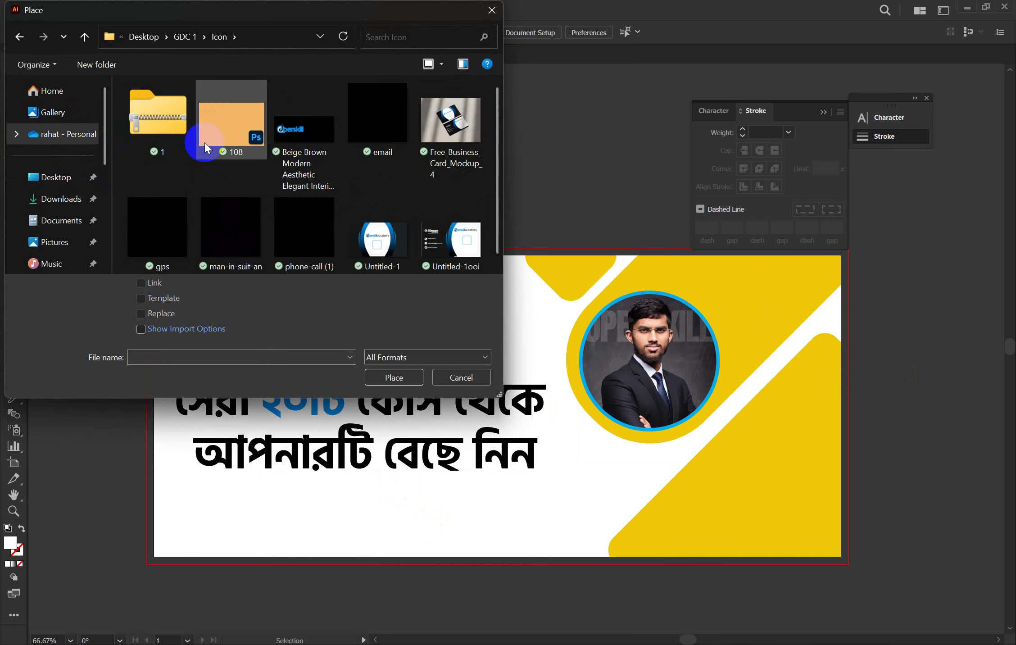
left_click(313, 243)
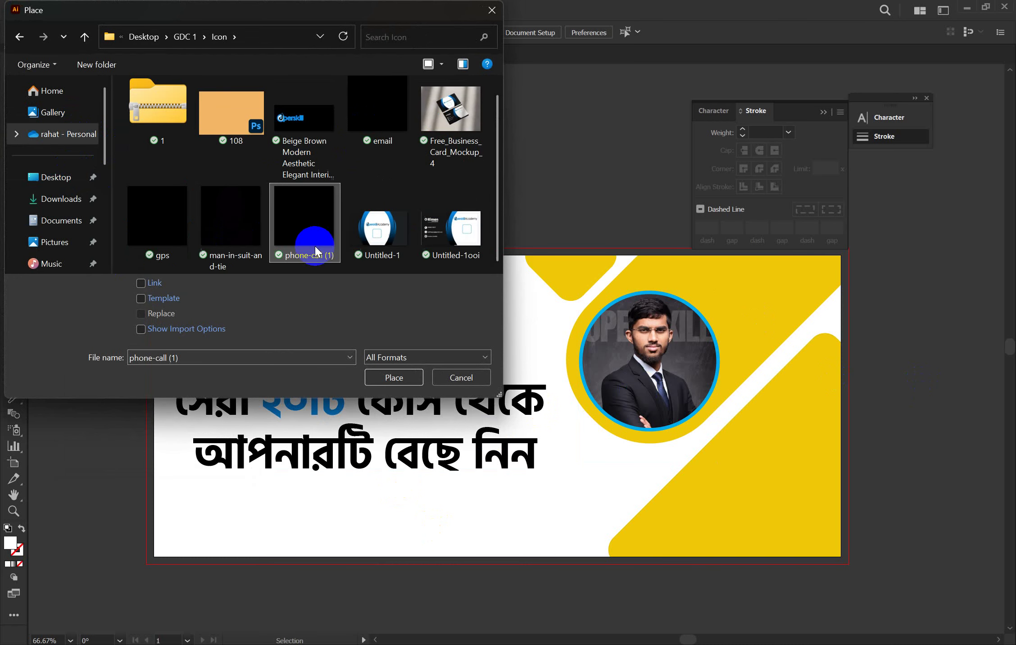
left_click(165, 229, "shift")
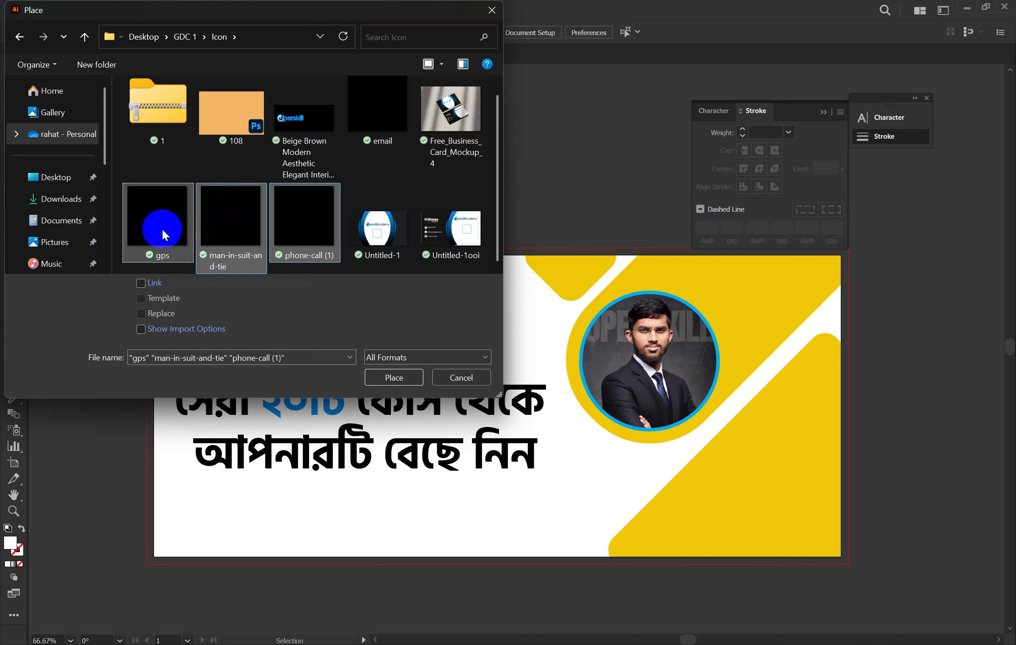
left_click(380, 128, "ctrl")
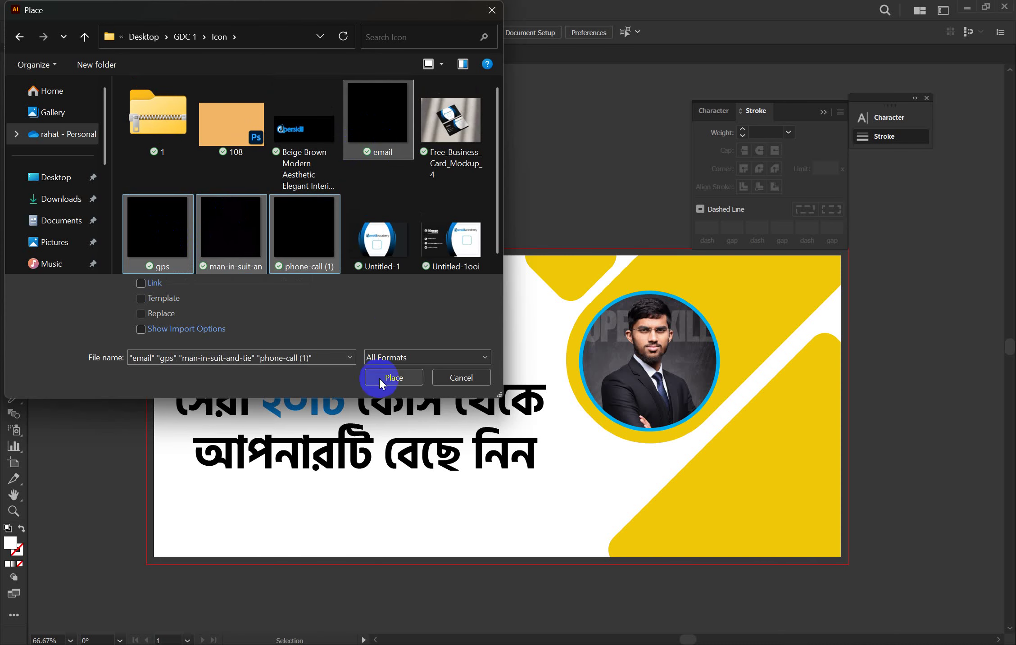
left_click(391, 372)
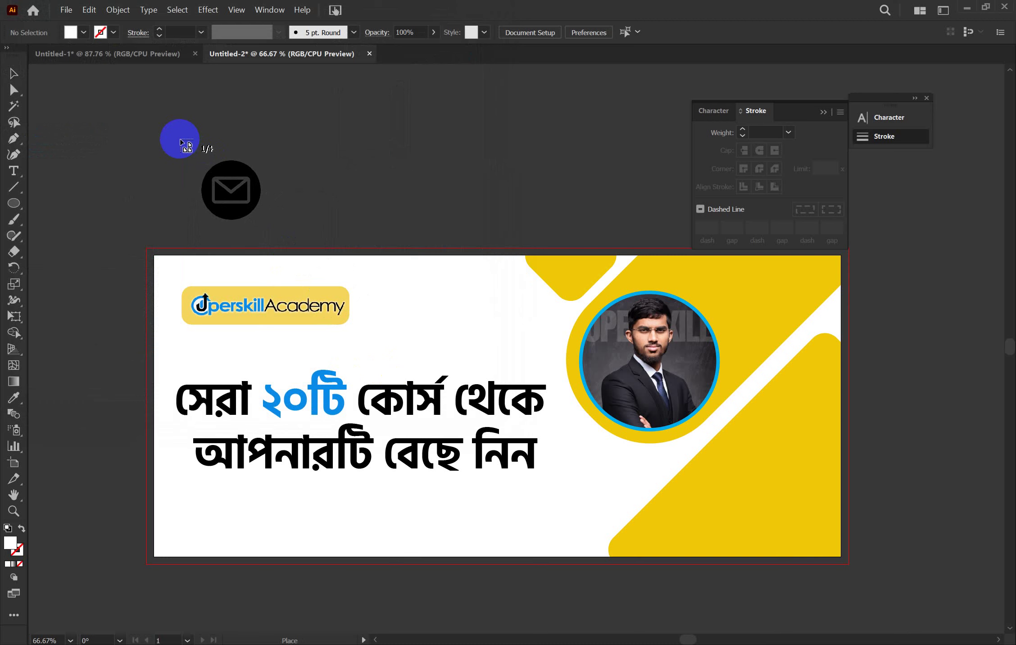
Place the four icons in a stack and scale them down to about 33 px
left_click_drag(180, 139, 377, 281)
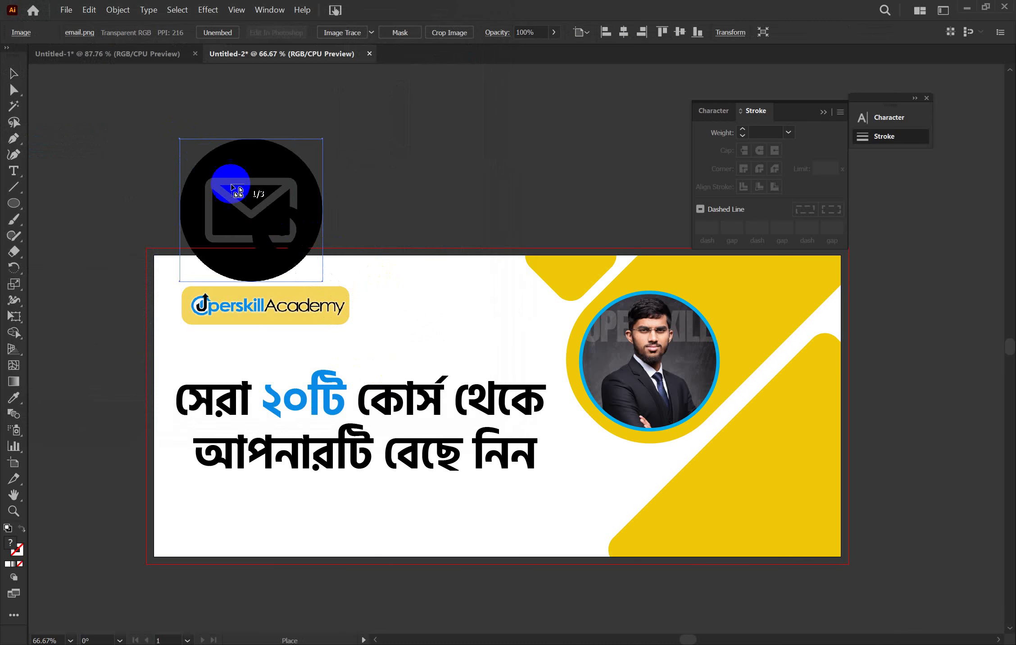
left_click_drag(182, 140, 328, 282)
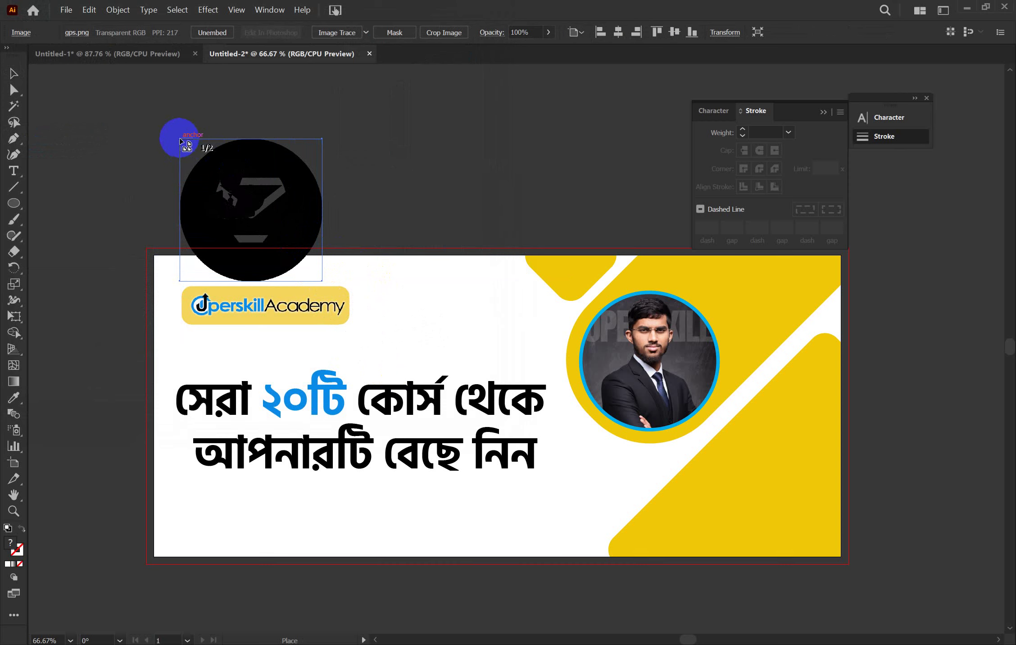
mouse_move(179, 139)
left_mouse_down()
mouse_move(278, 255)
mouse_move(322, 288)
left_mouse_up()
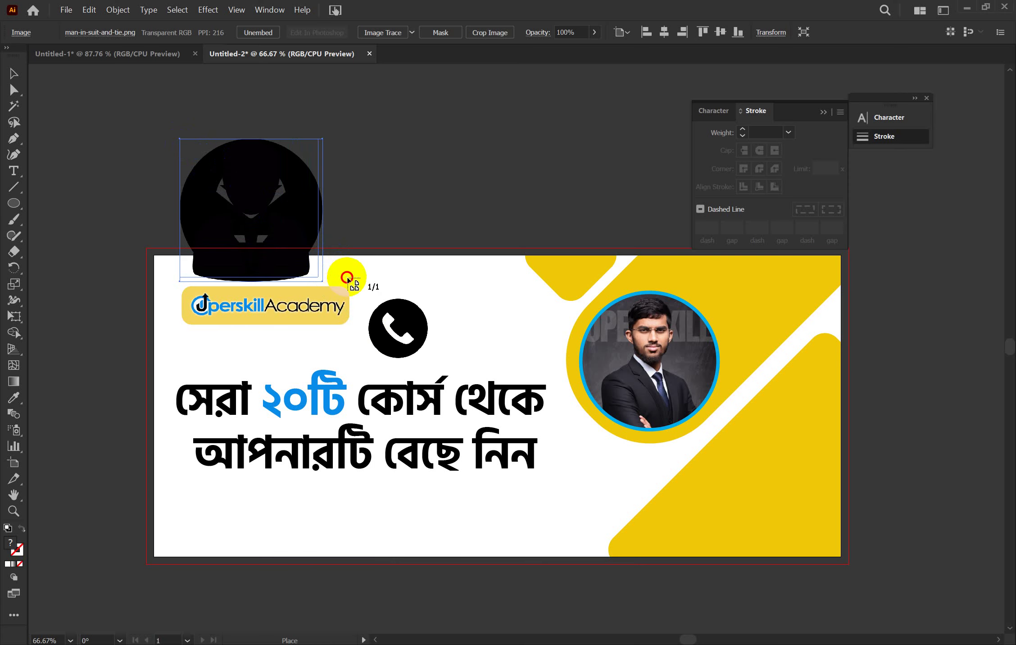
left_click_drag(346, 277, 358, 281)
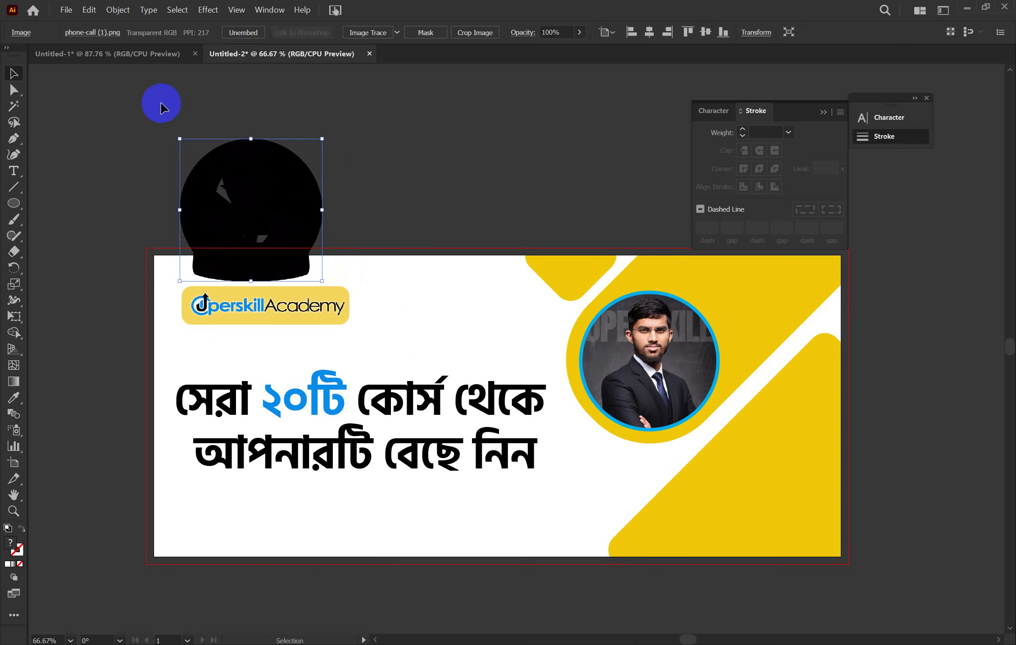
left_click_drag(136, 103, 437, 145)
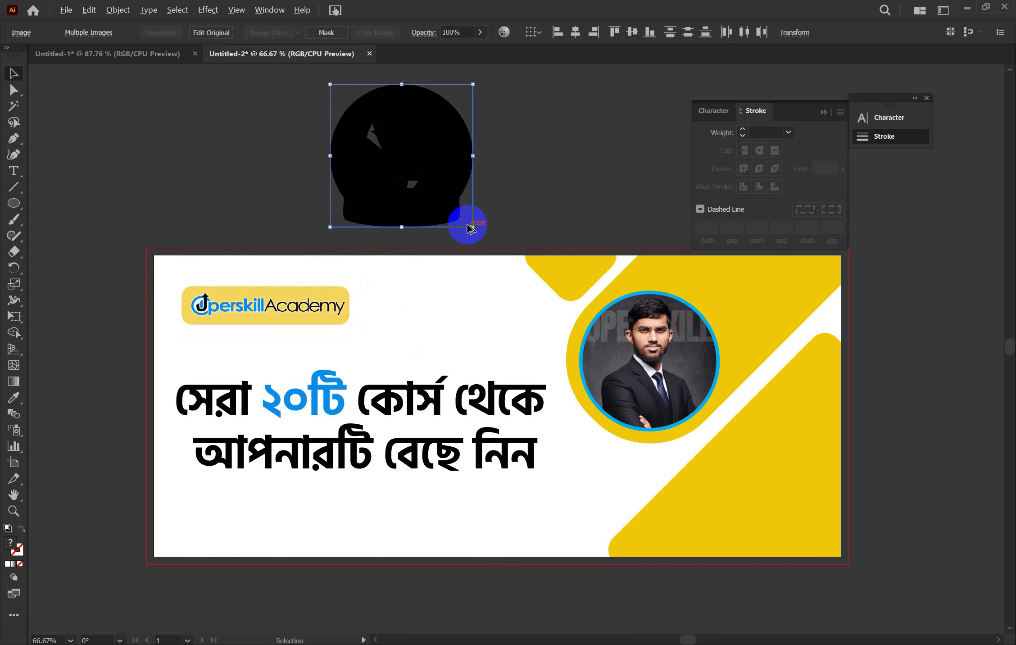
left_click_drag(474, 228, 676, 154)
Move the phone icon to the right and distribute the four icons evenly in a row
left_click(504, 159)
mouse_move(366, 116)
left_mouse_down()
mouse_move(647, 190)
mouse_move(465, 151)
left_mouse_up()
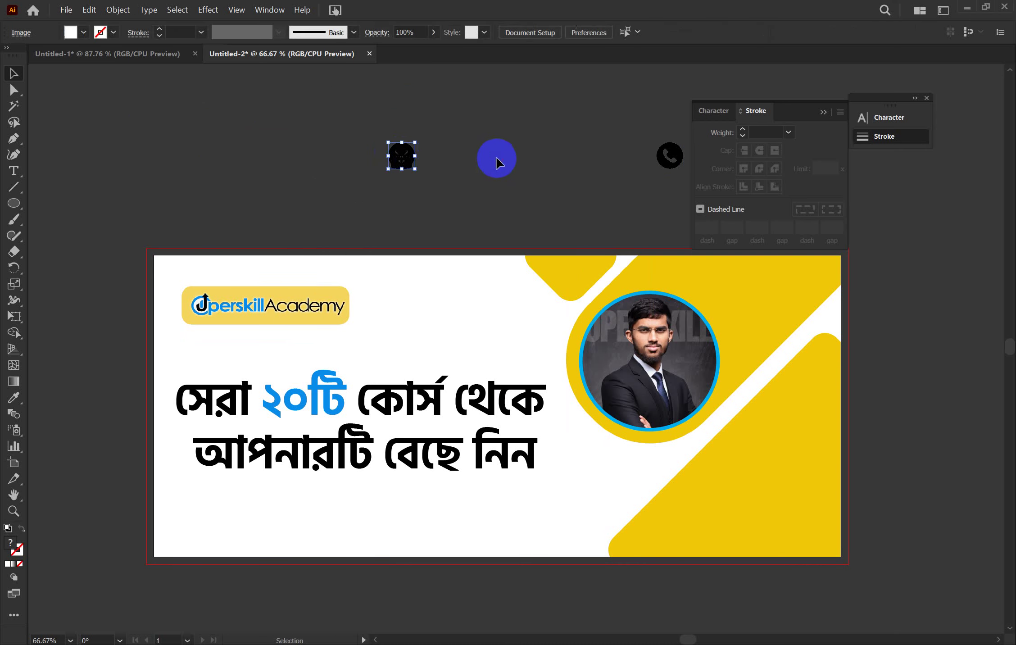
left_click(395, 158)
left_click_drag(344, 145, 690, 199)
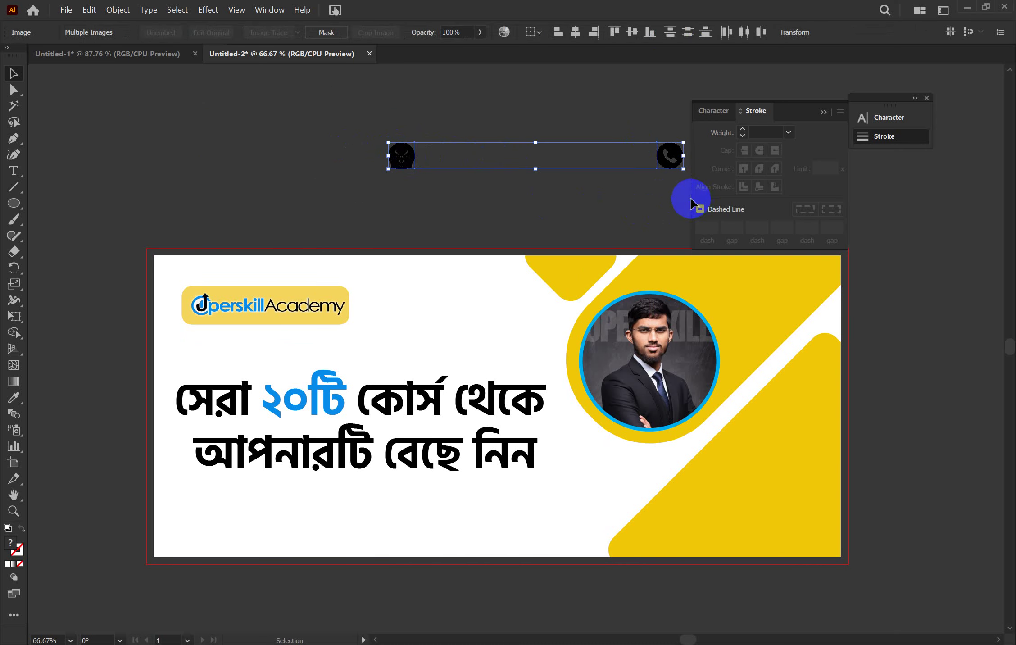
left_click(726, 32)
left_click(582, 95)
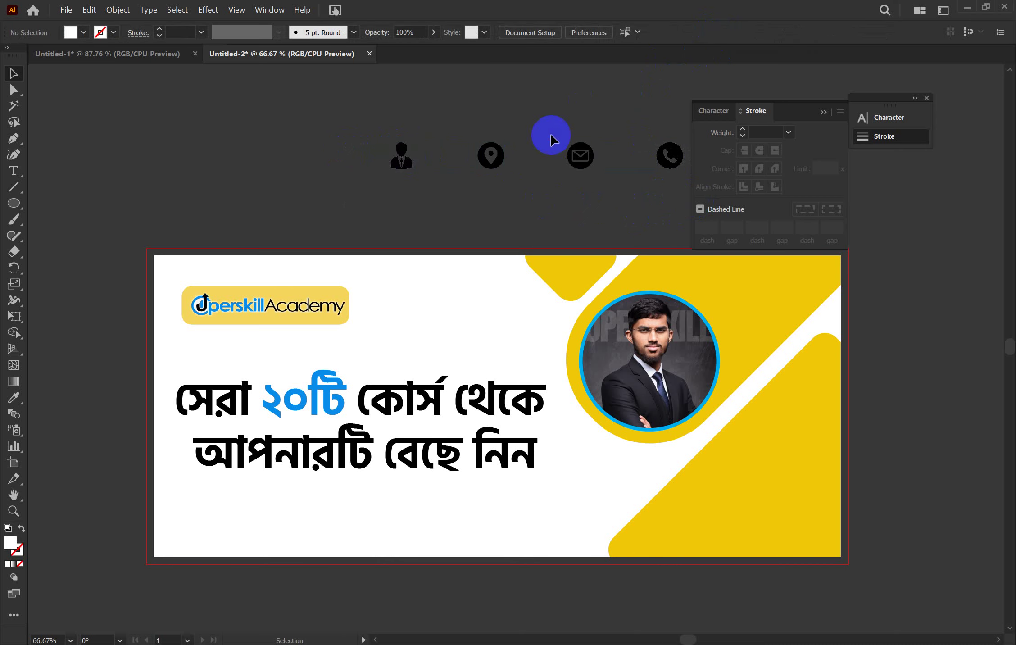
Move the row of icons onto the banner below the Bengali headline
left_click_drag(491, 167, 377, 155)
left_click(457, 130)
left_click_drag(90, 131, 499, 528)
left_click(477, 213)
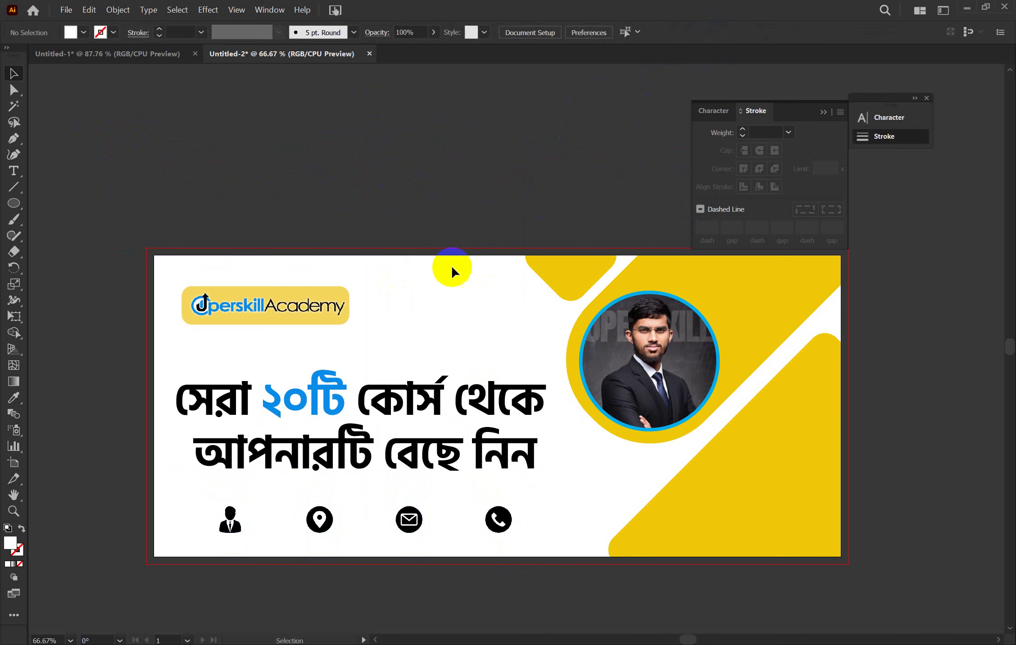
left_click(433, 298)
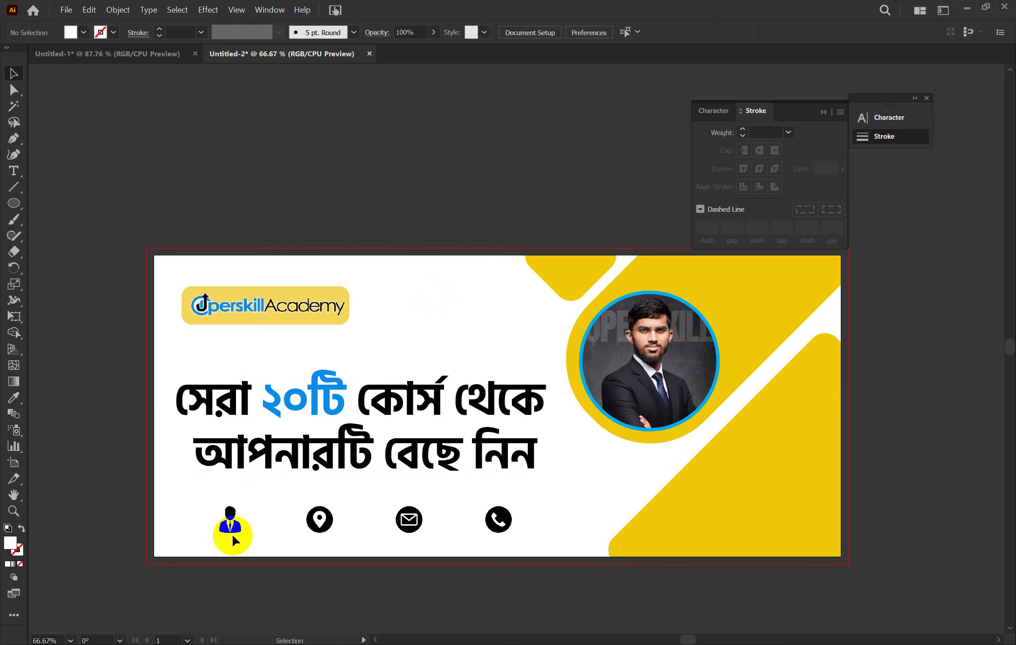
left_click_drag(188, 506, 499, 529)
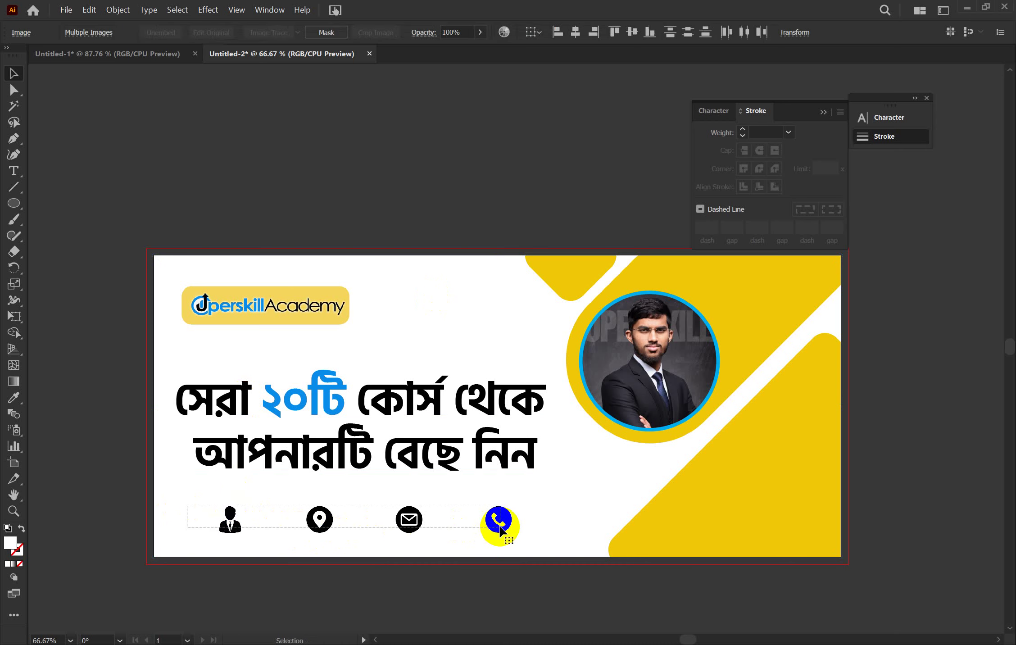
right_click(501, 523)
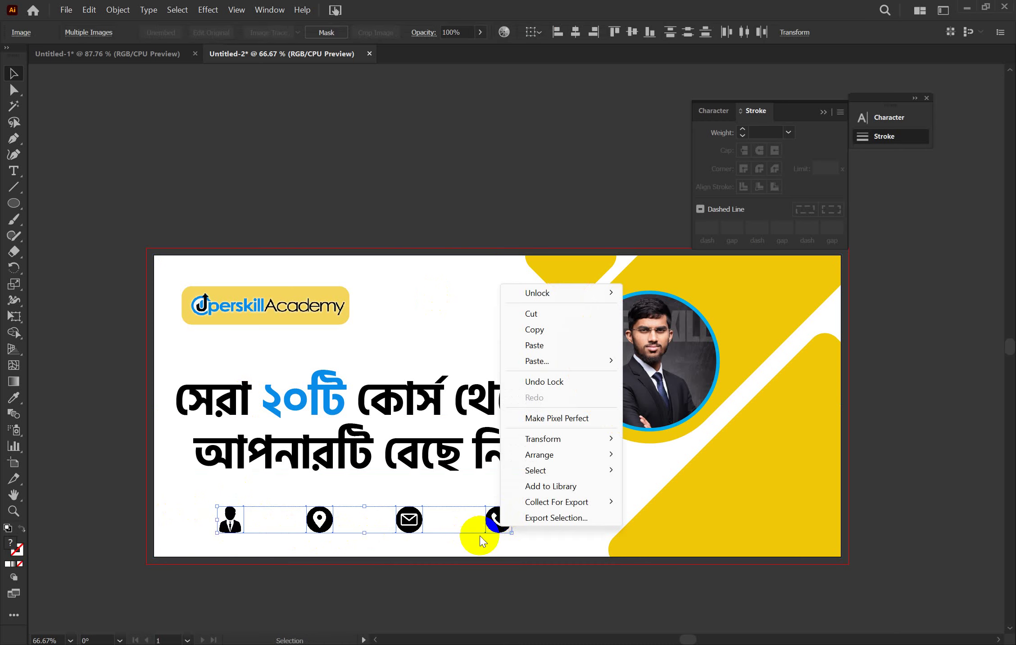
left_click(491, 531)
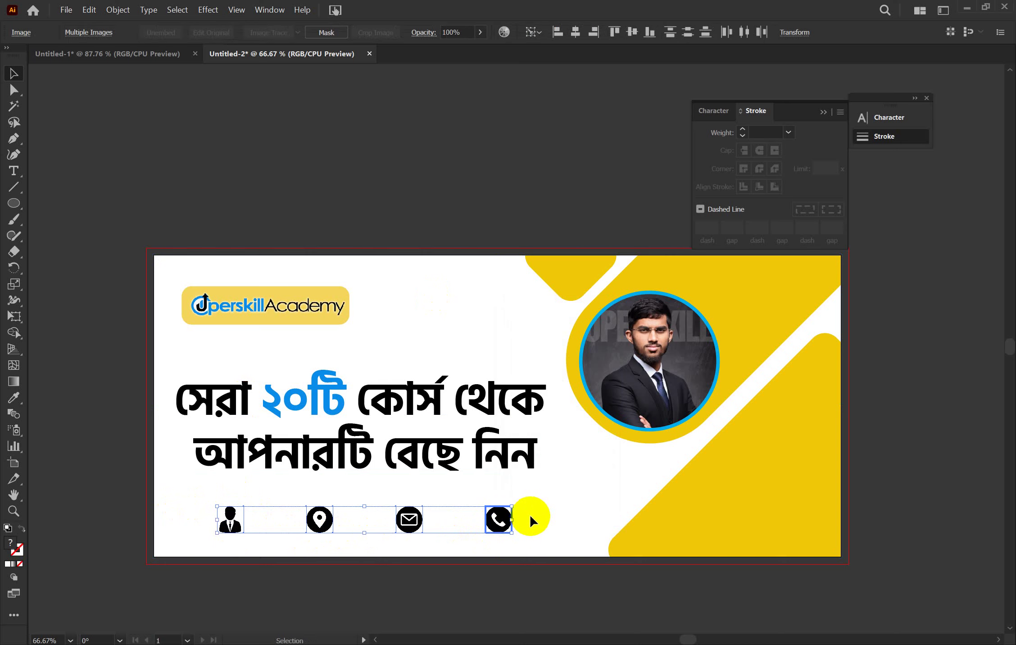
left_click(513, 525)
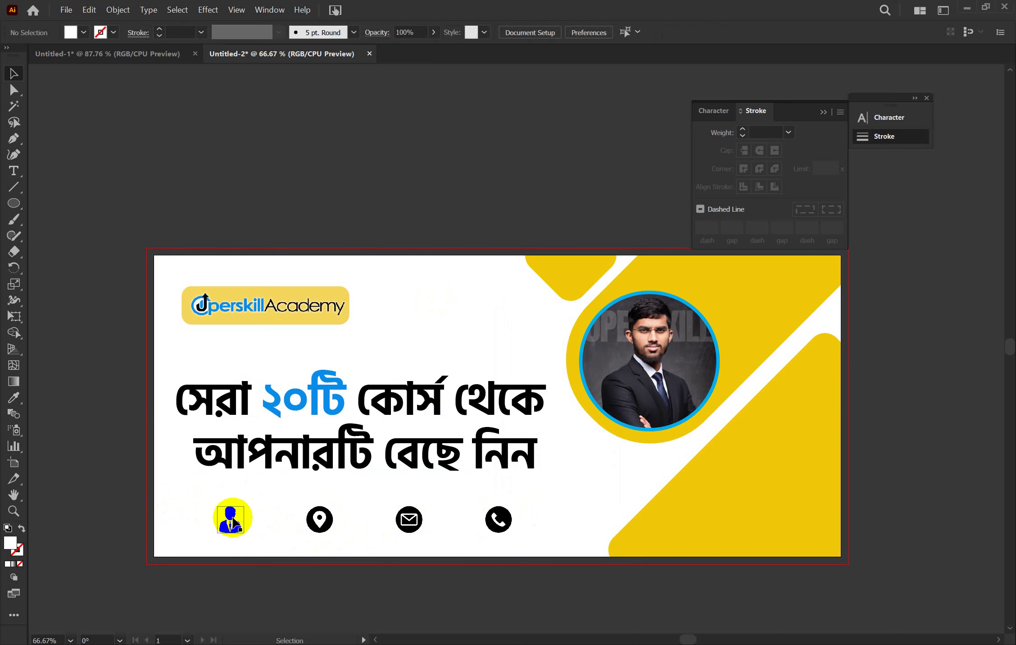
Shift the phone icon further right and evenly space all four icons again
left_click_drag(211, 506, 581, 500)
left_click(539, 498)
key("ctrl+a")
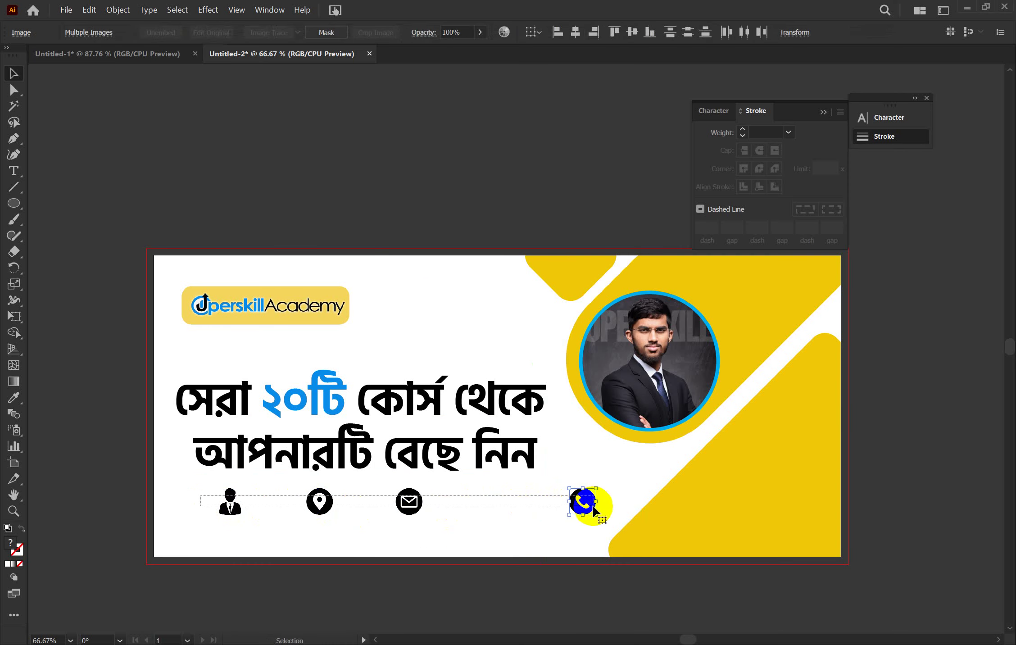
left_click(726, 31)
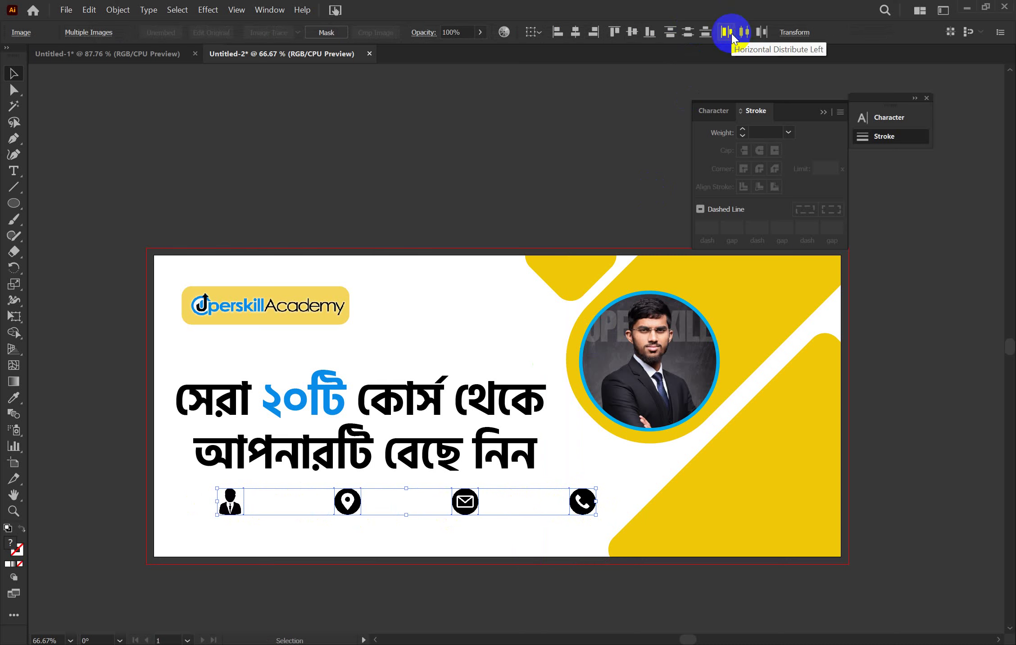
left_click(340, 528)
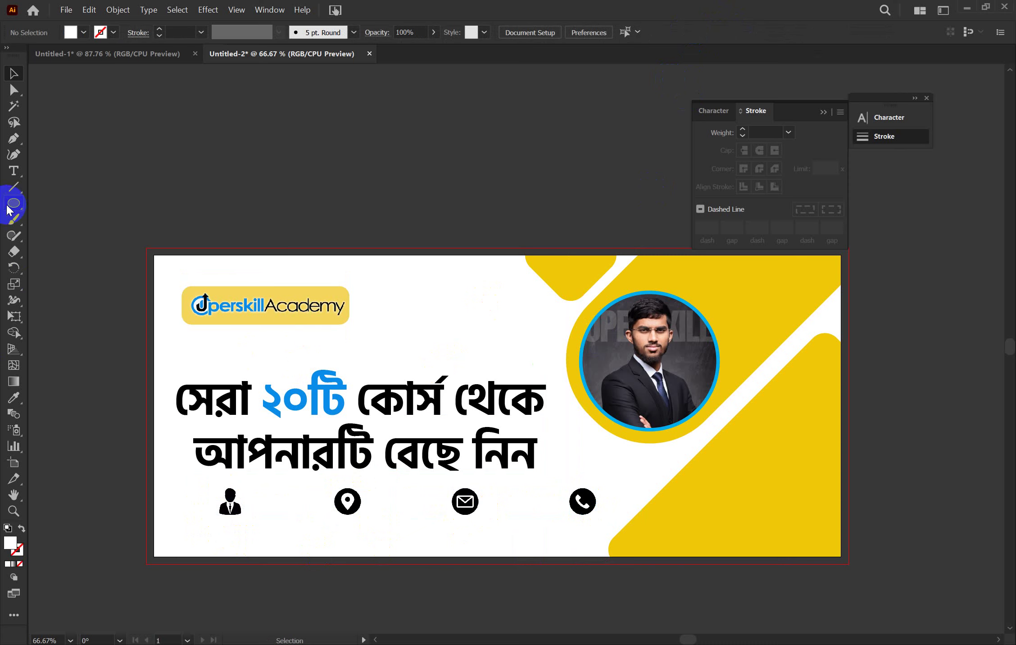
Draw a rounded rectangle under the person icon and adjust its corner roundness
left_click_drag(10, 209, 56, 220)
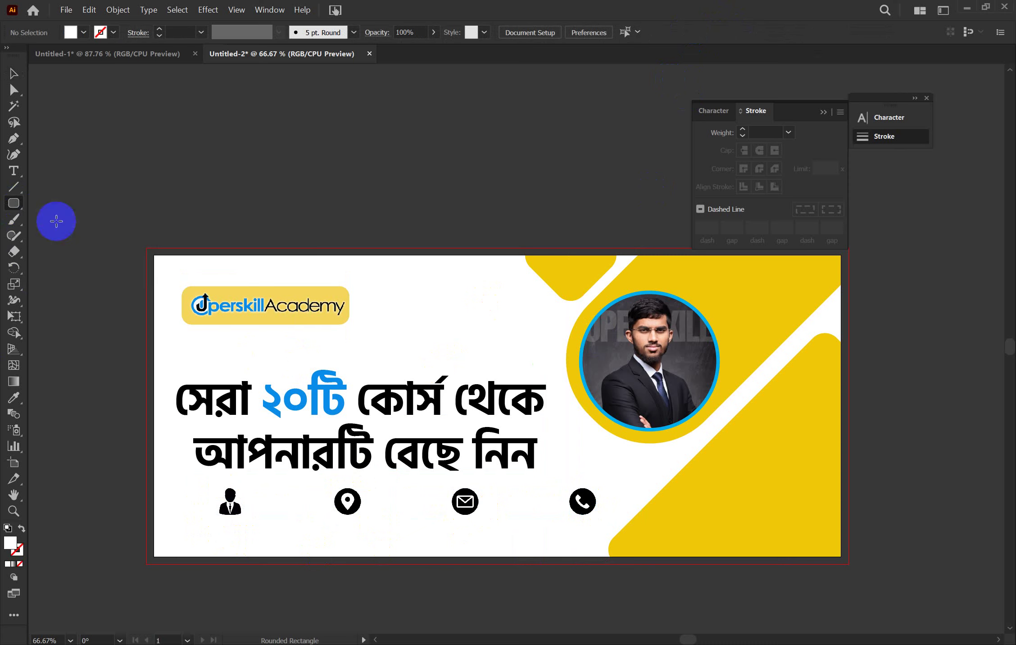
left_click_drag(200, 515, 293, 534)
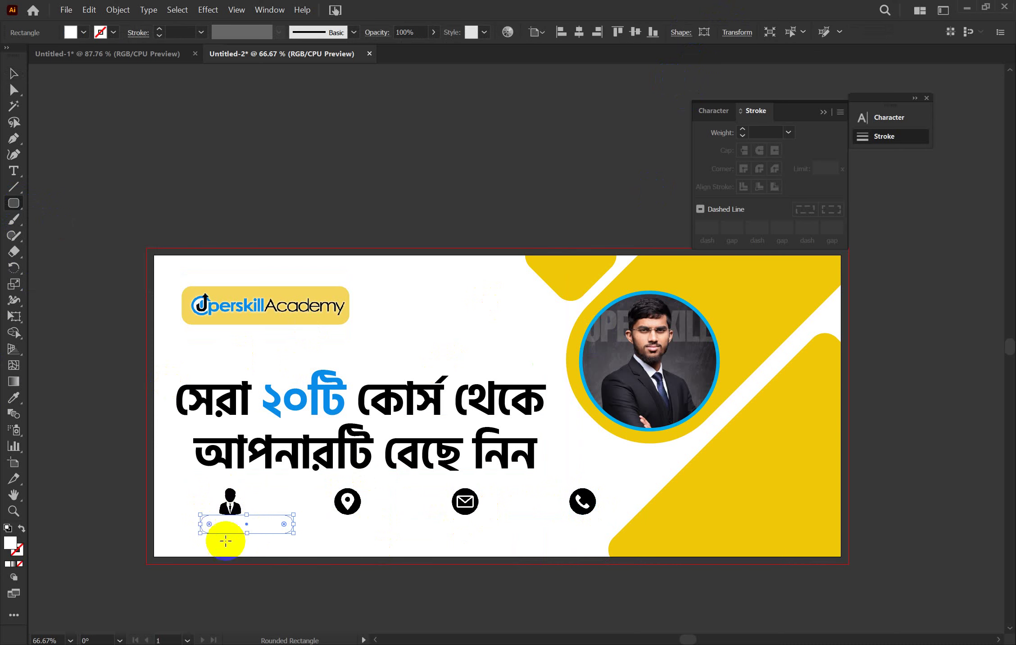
left_click_drag(209, 525, 201, 522)
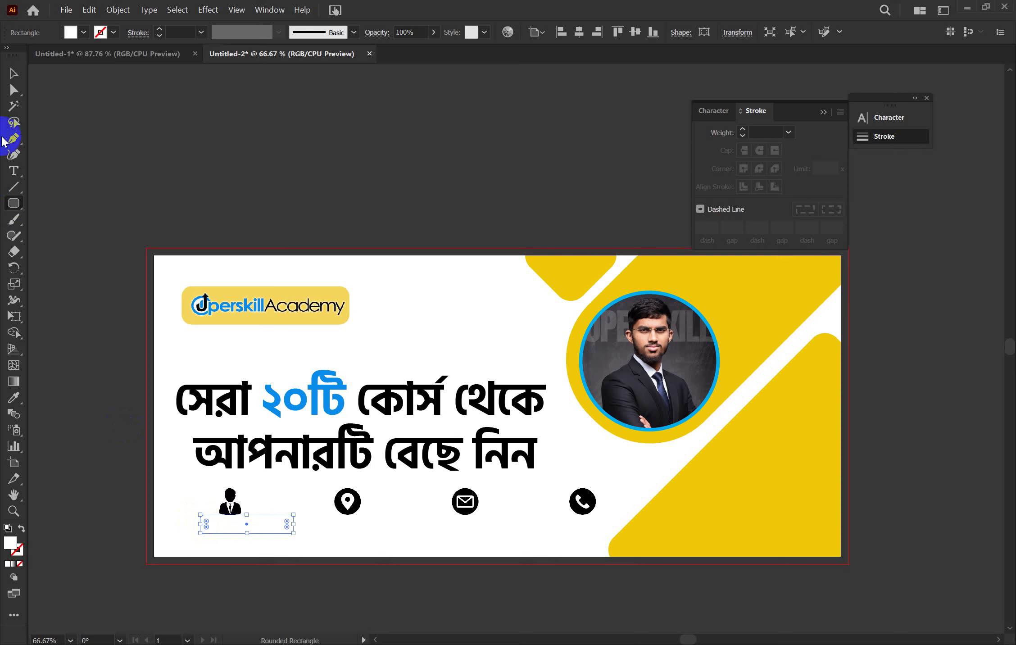
left_click(11, 75)
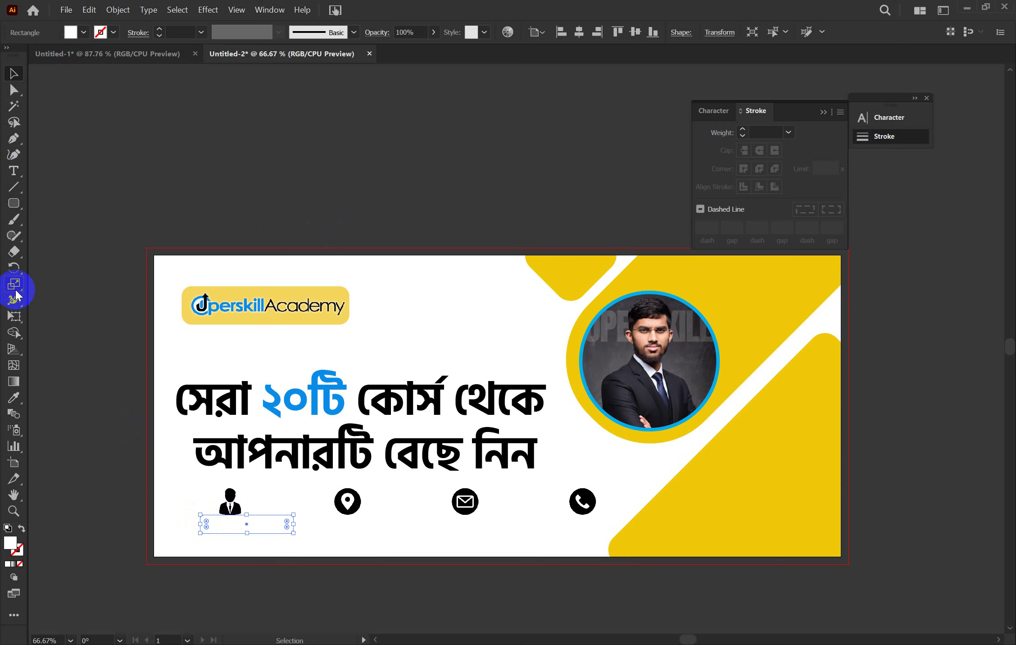
Fill the rectangle with black sampled from the logo text
left_click(14, 398)
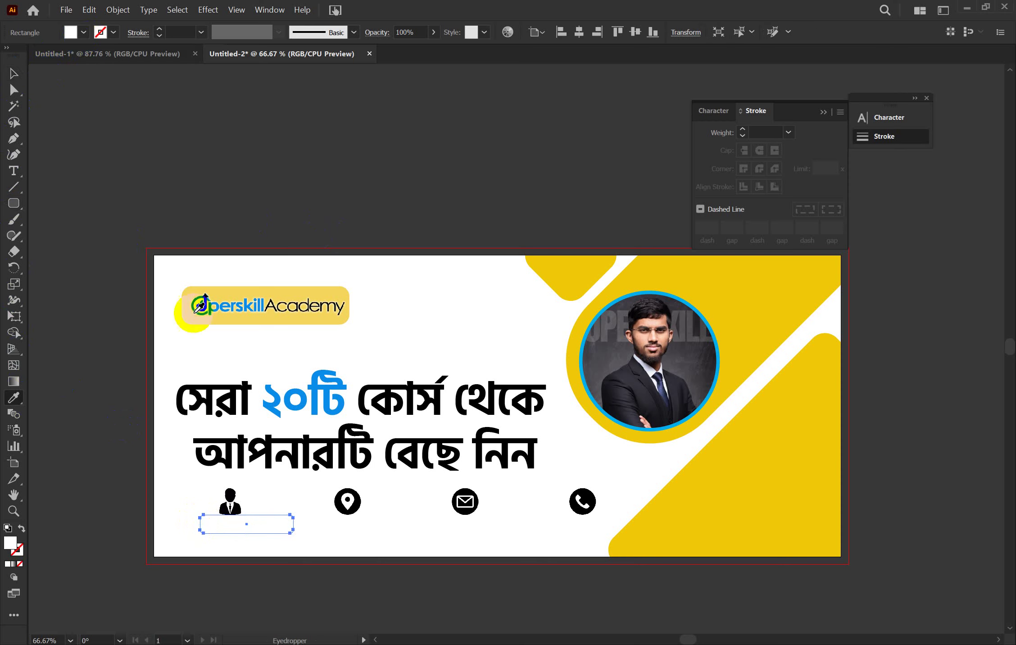
left_click(299, 302)
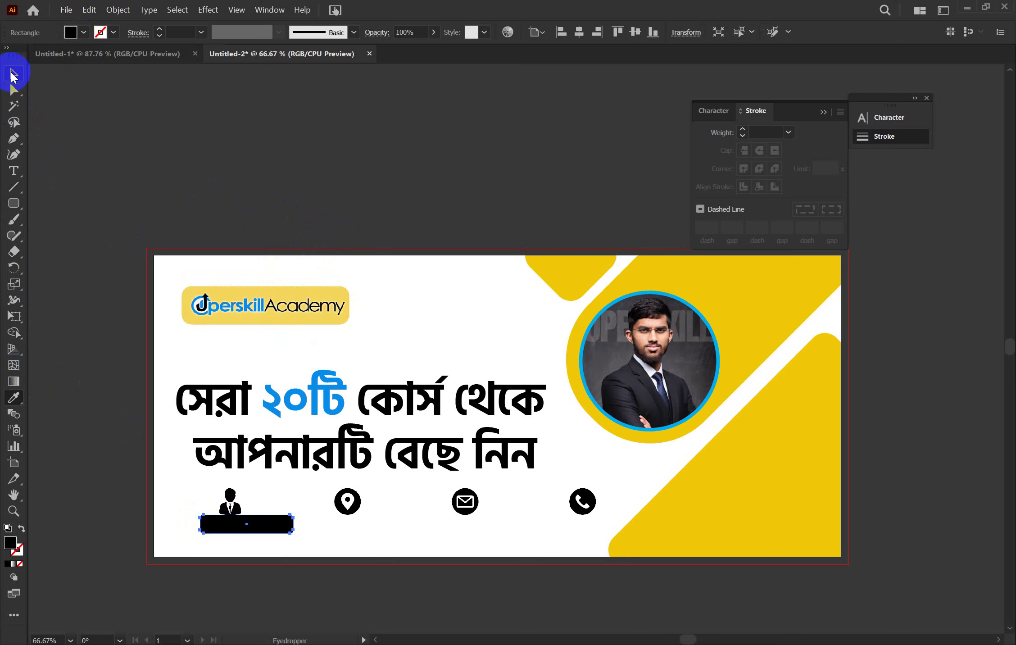
left_click(14, 73)
left_click(273, 297)
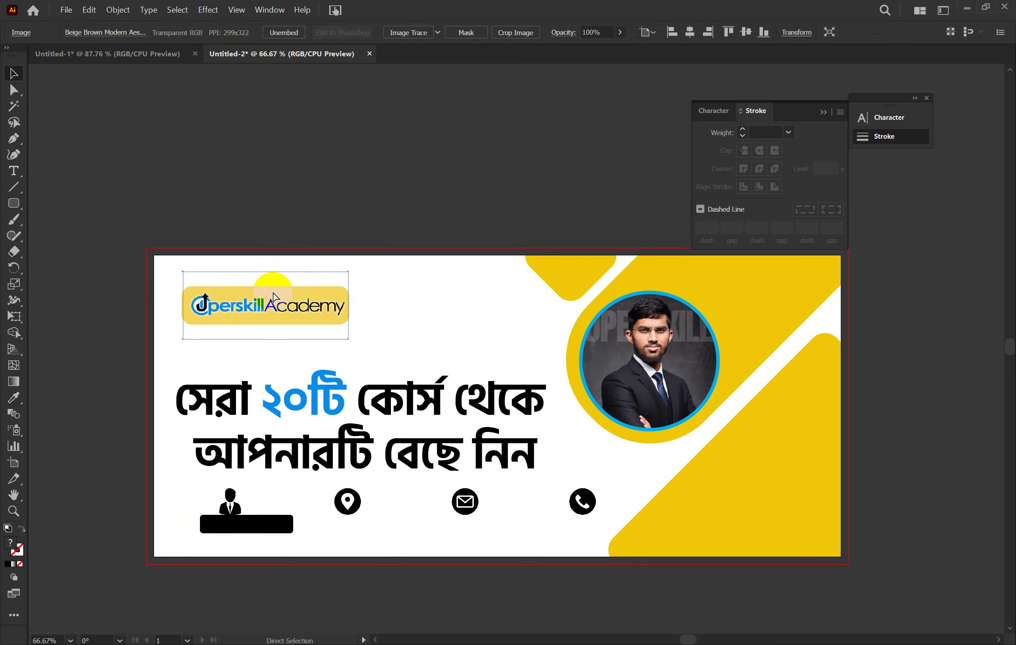
key("ctrl+2")
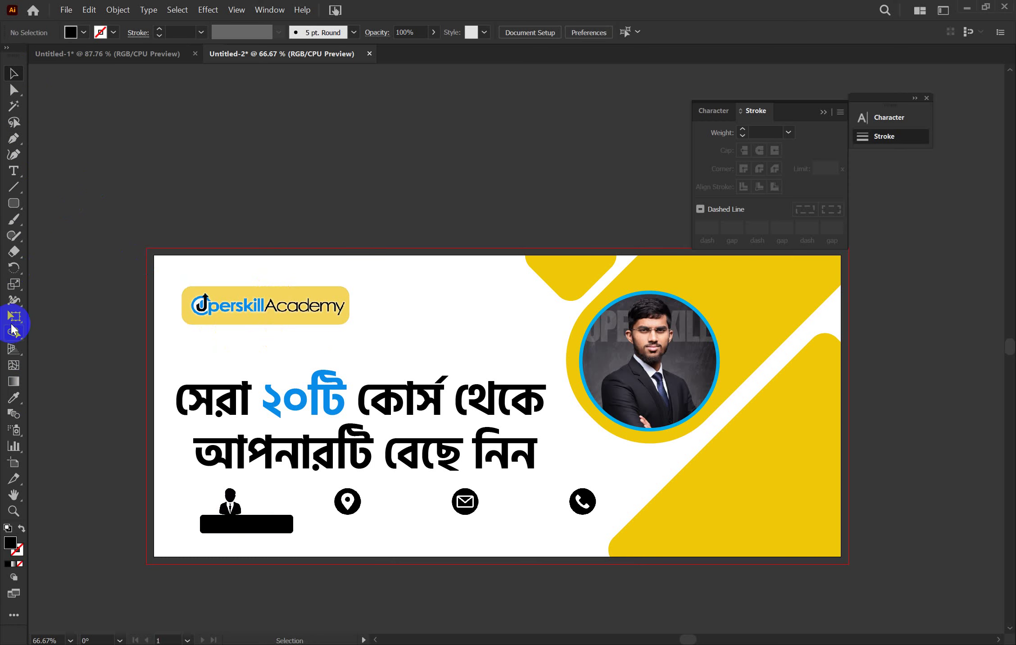
Recolour the bar with the logo's yellow using the Eyedropper
left_click(234, 531)
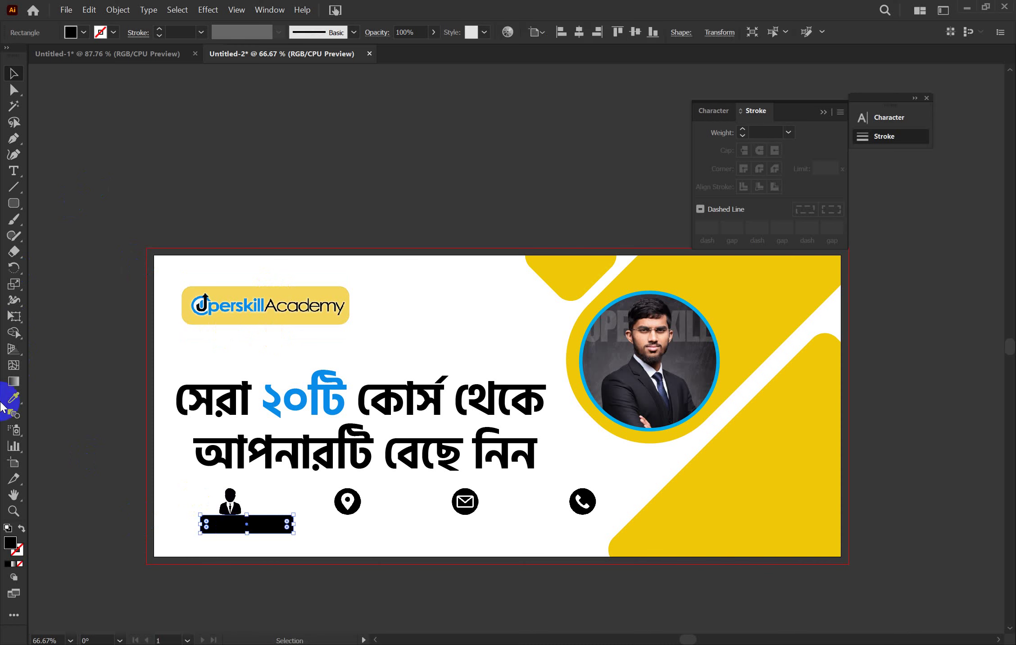
left_click(13, 397)
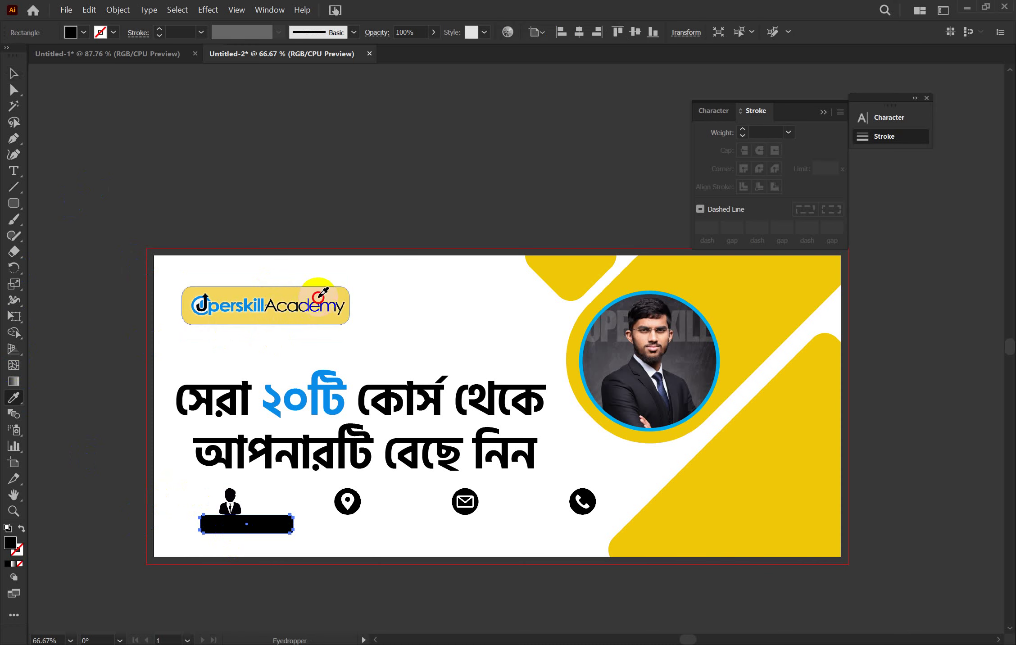
left_click(590, 269)
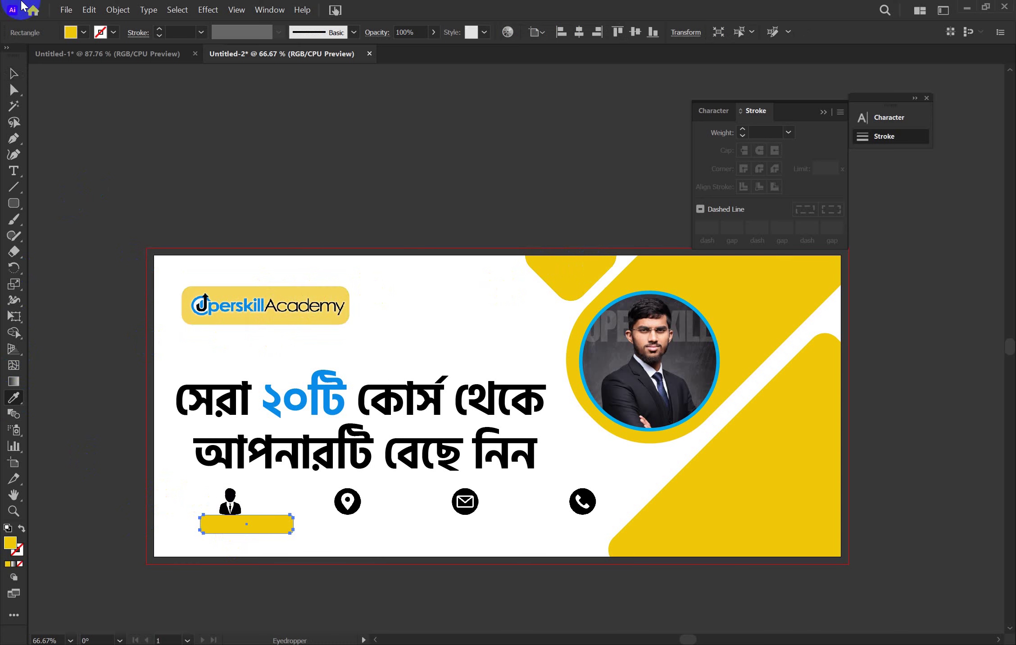
left_click(15, 74)
left_click(176, 152)
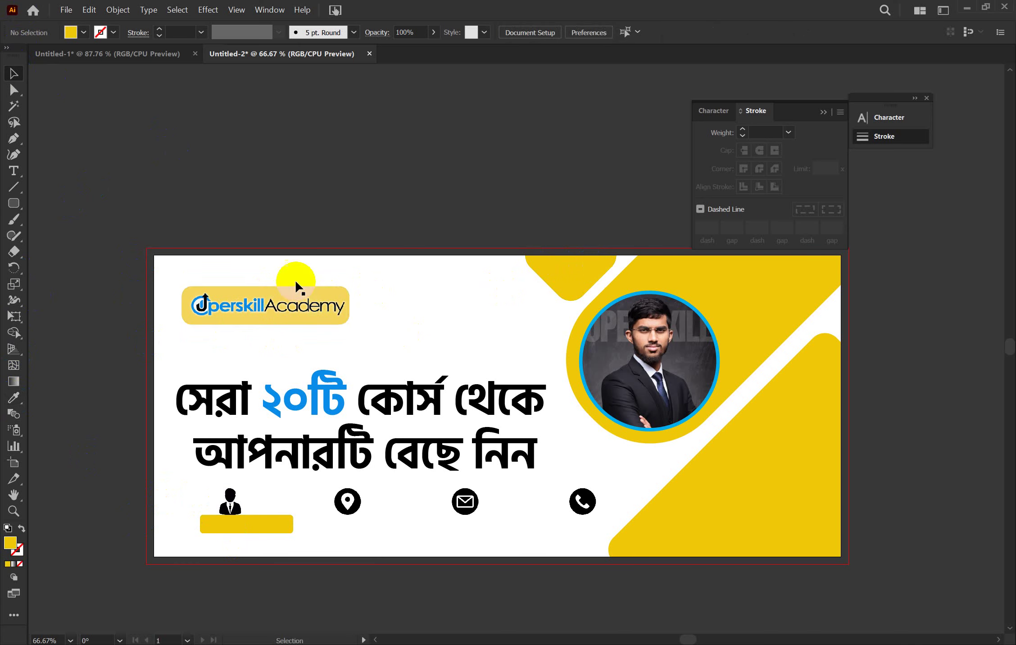
Centre the yellow bar horizontally under the person icon, using the icon as key object
key("ctrl+space")
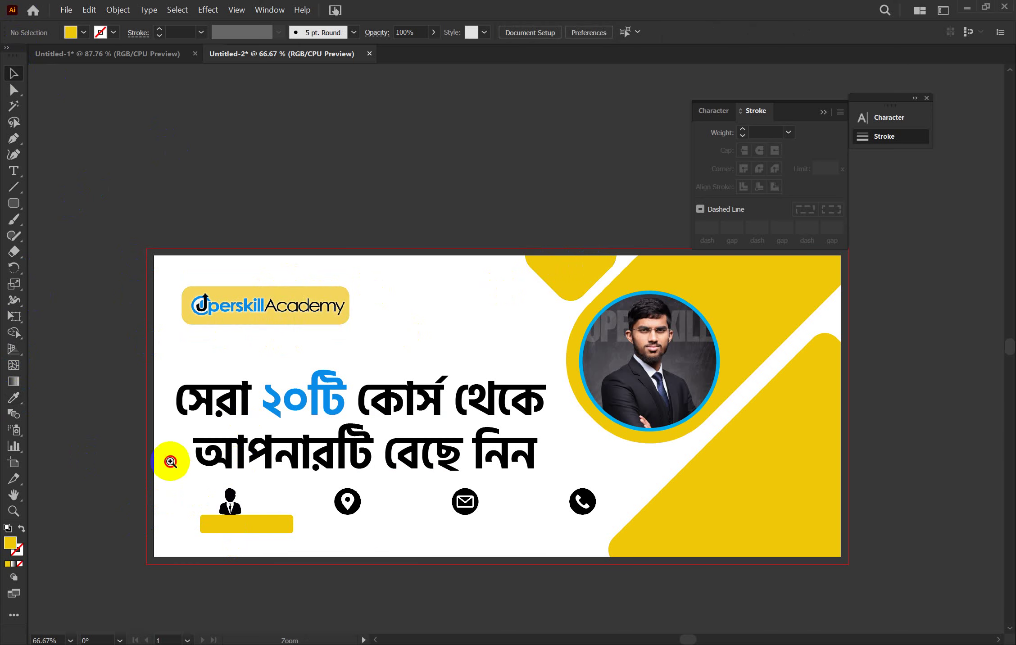
left_click_drag(171, 461, 226, 498)
left_click(359, 536)
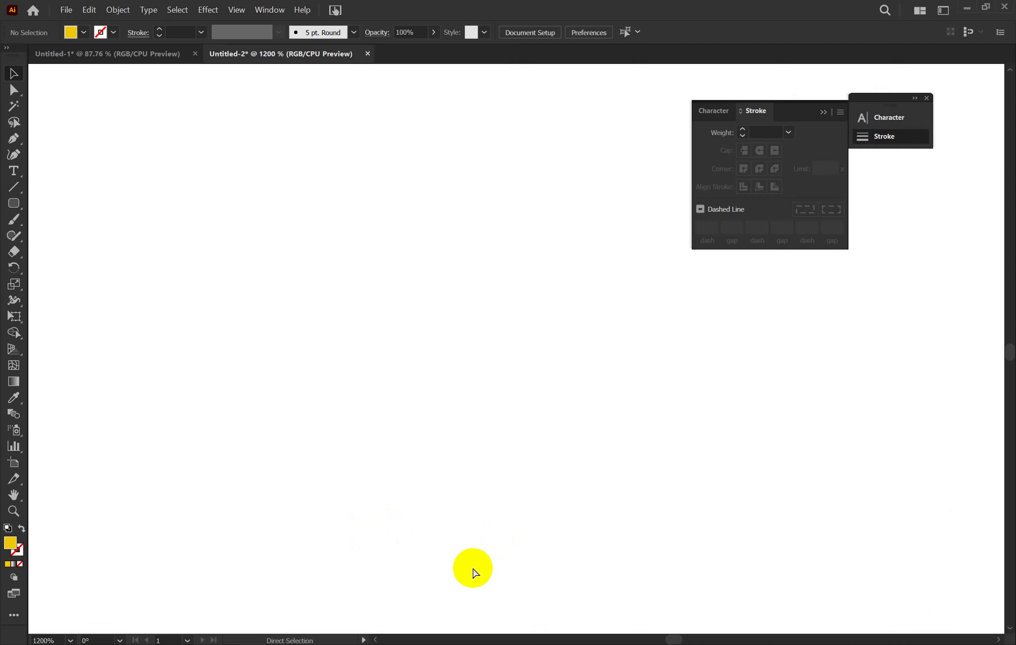
key("ctrl+0")
key("ctrl+space")
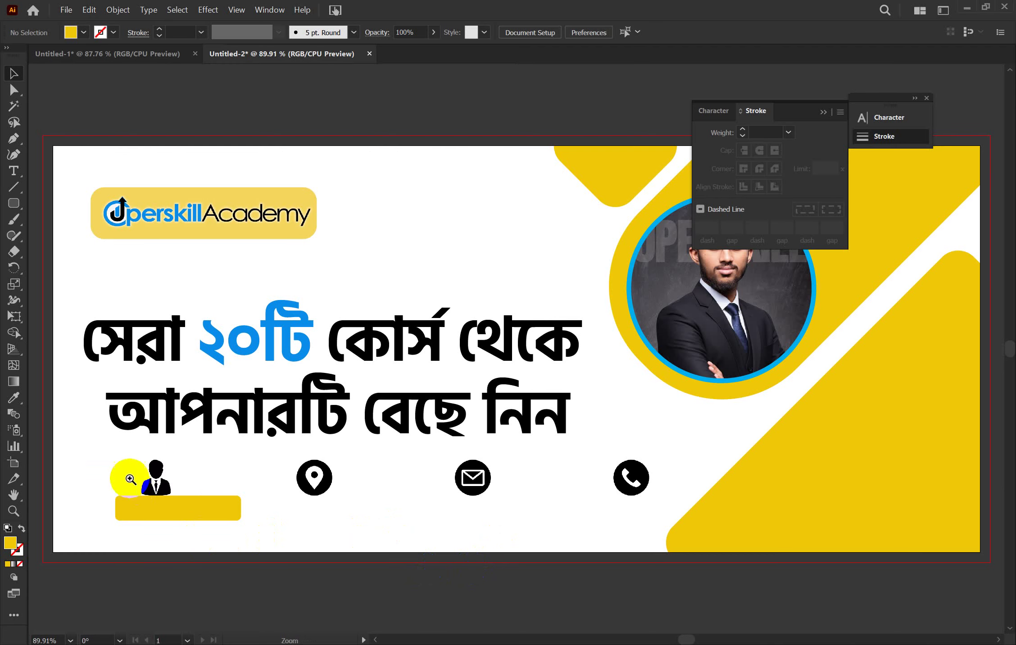
left_click_drag(114, 465, 267, 530)
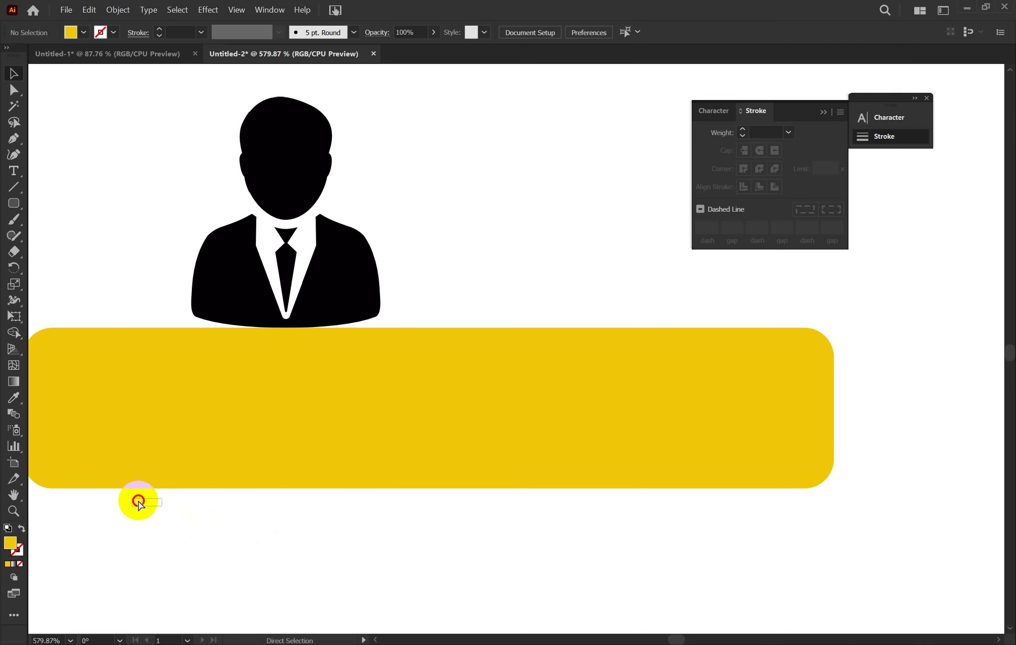
left_click_drag(138, 502, 4, 462)
key("v")
left_click(272, 333)
left_click(302, 302, "shift")
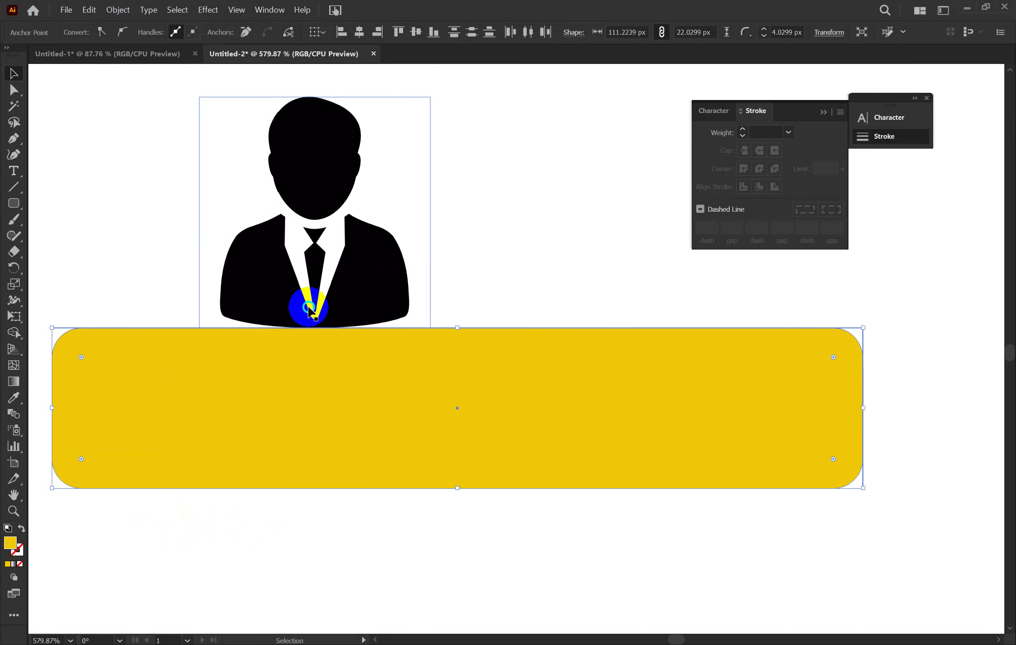
right_click(306, 306)
key("Escape")
left_click(258, 365)
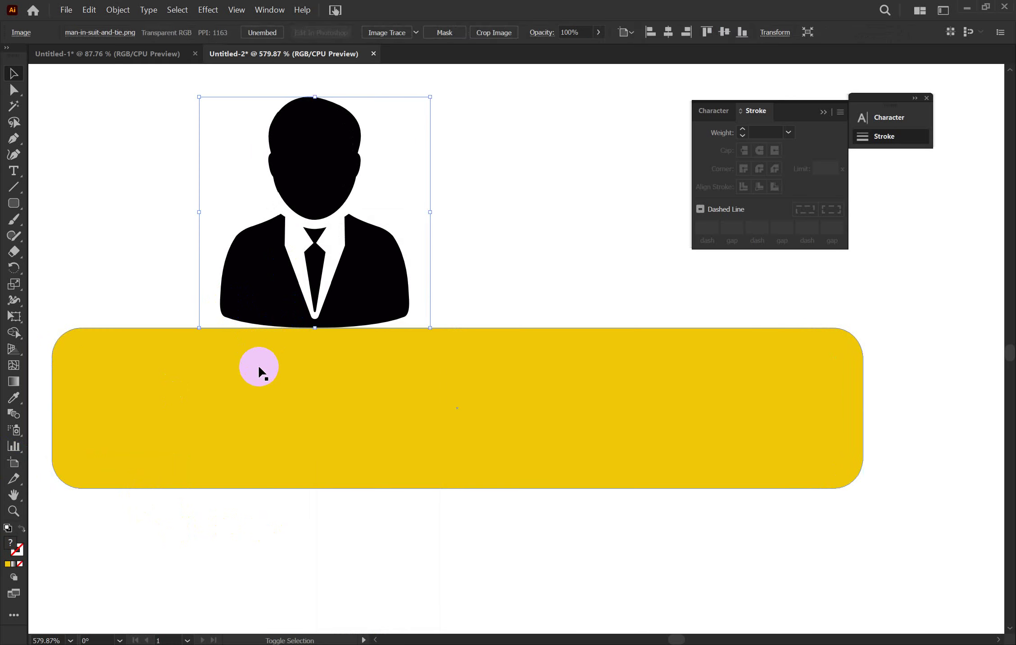
left_click(285, 280)
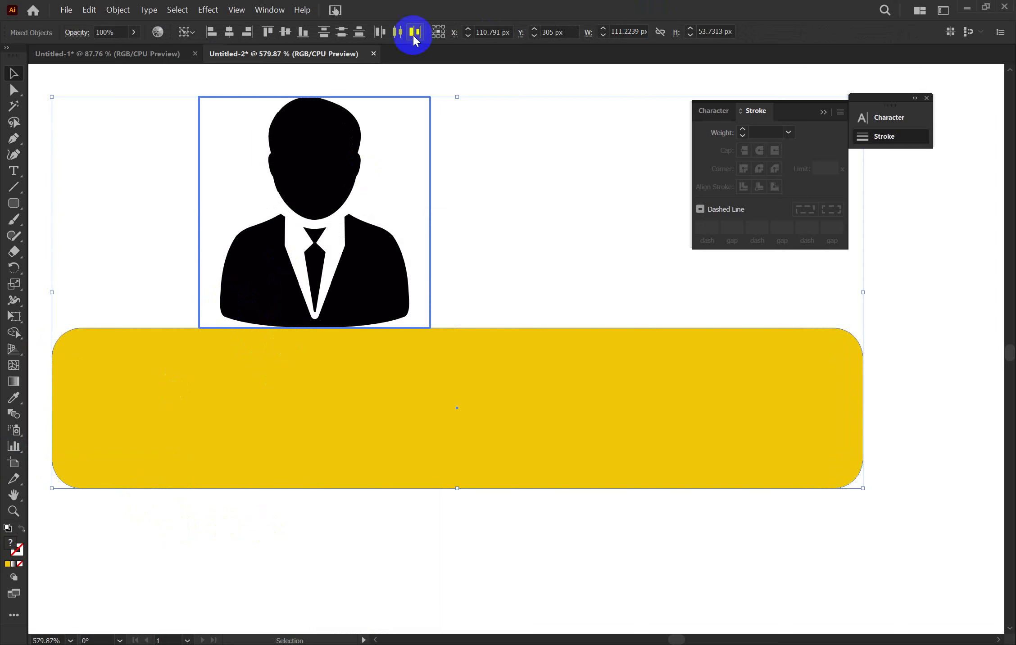
left_click(237, 32)
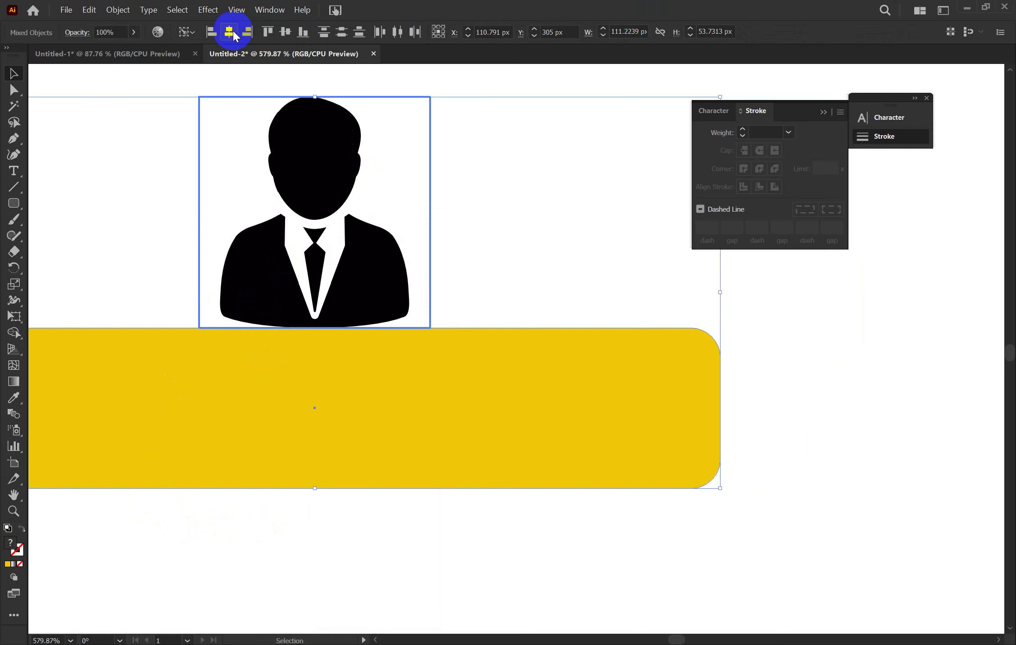
left_click(500, 268)
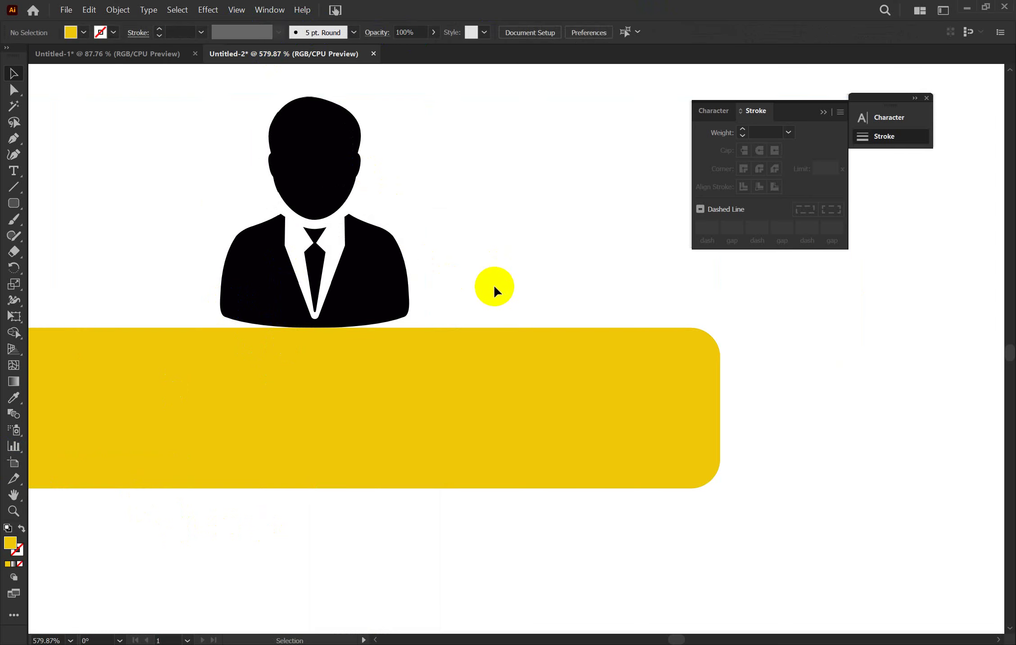
Nudge the yellow bar down and try duplicating it, undoing the extra copies
key("ctrl+0")
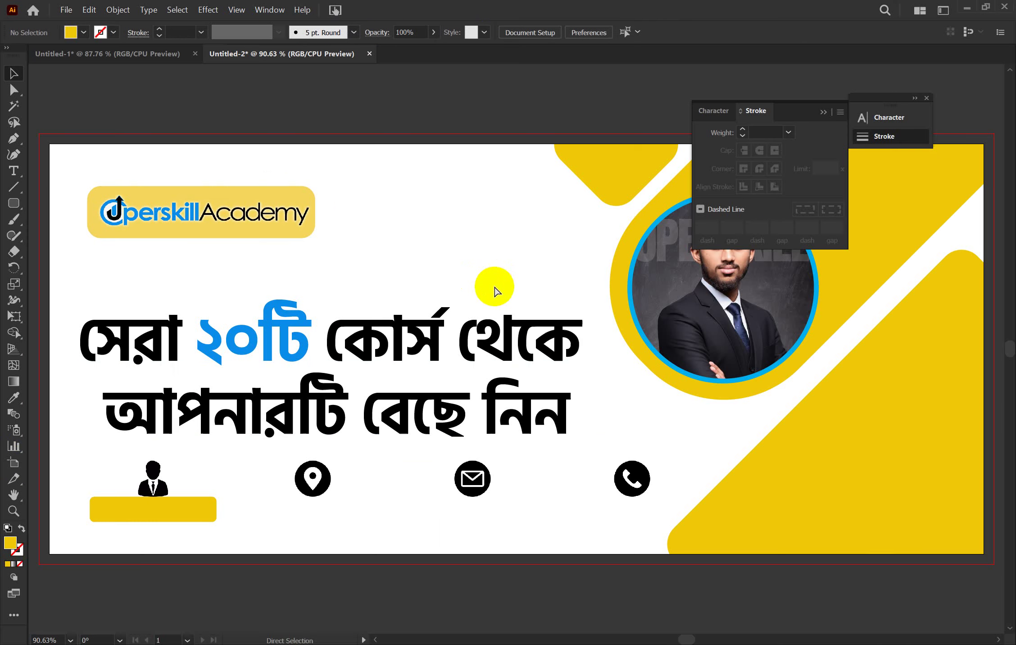
left_click(183, 503)
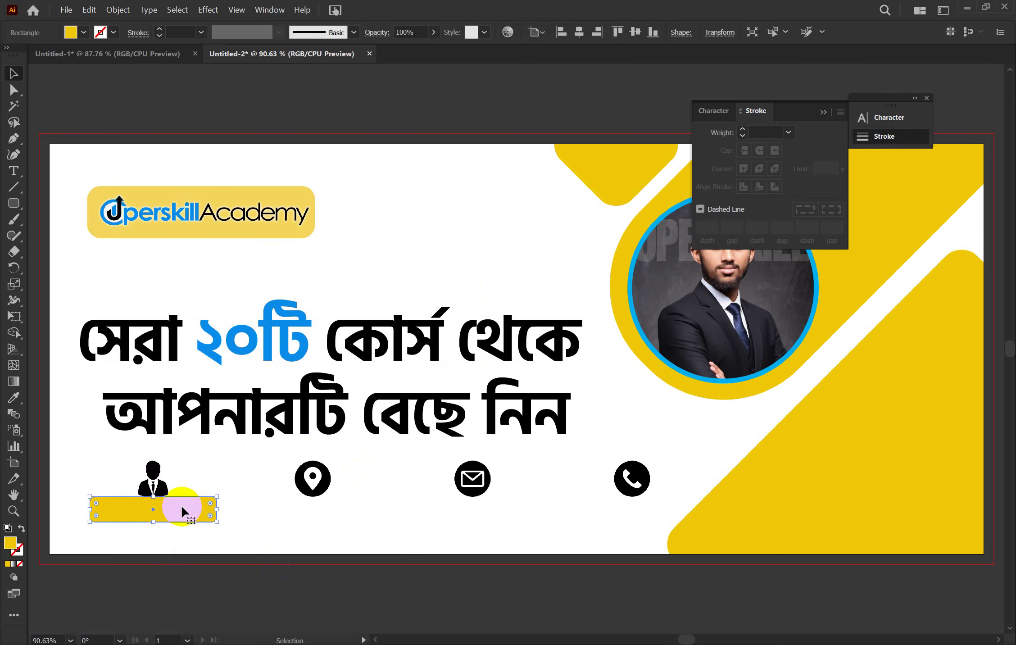
key("Down")
key("Down")
key("Down")
key("Down")
key("Down")
key("Down")
key("Down")
key("Down")
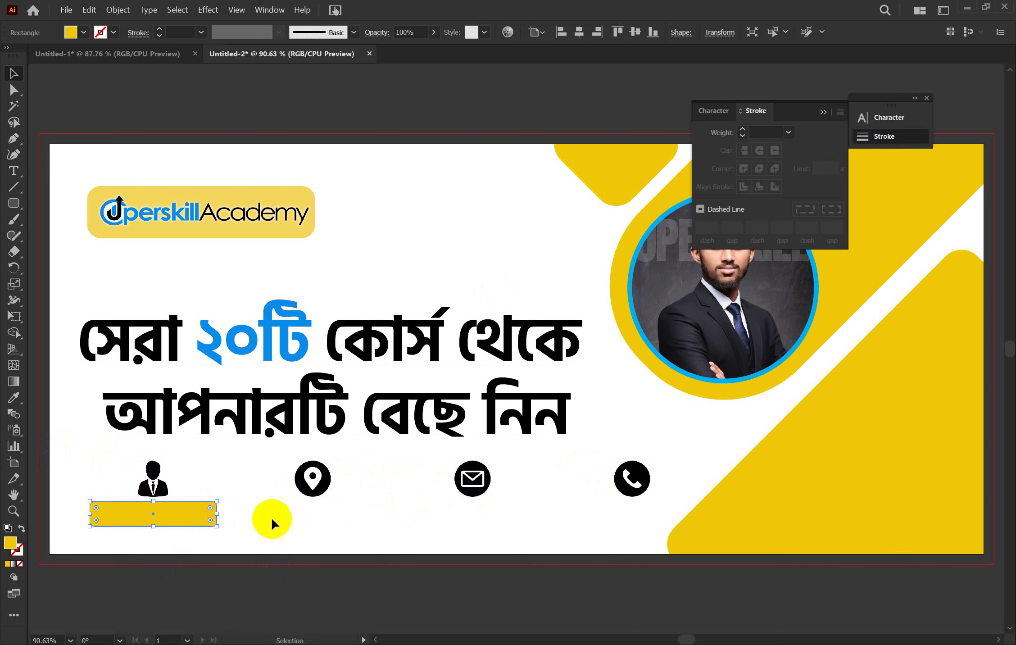
left_click_drag(186, 523, 348, 522)
key("ctrl+d")
key("ctrl+d")
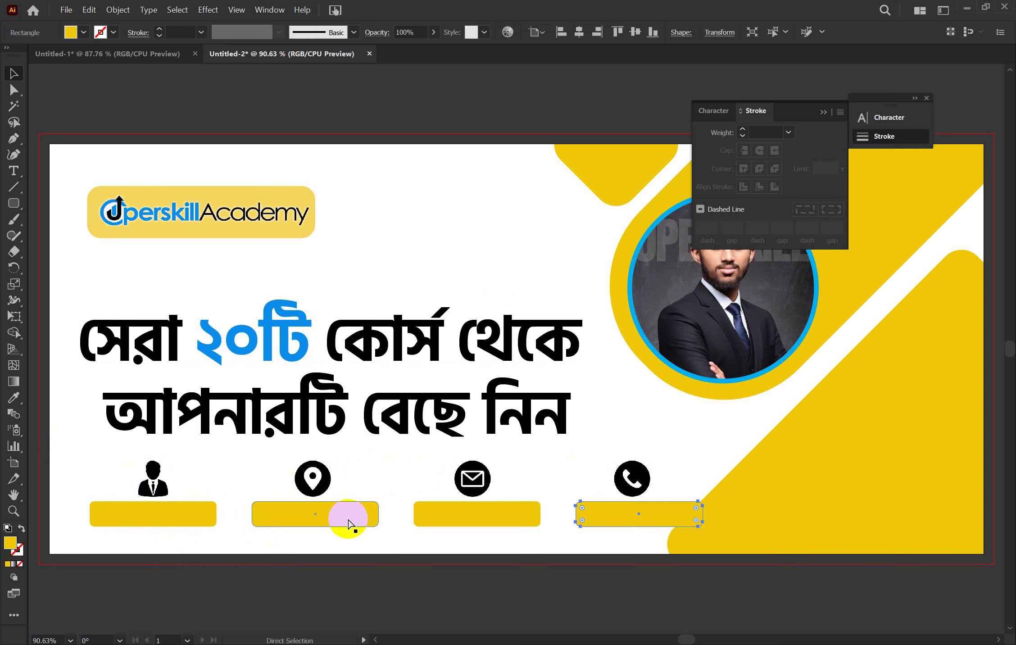
key("ctrl+z")
key("ctrl+z")
key("ctrl+z")
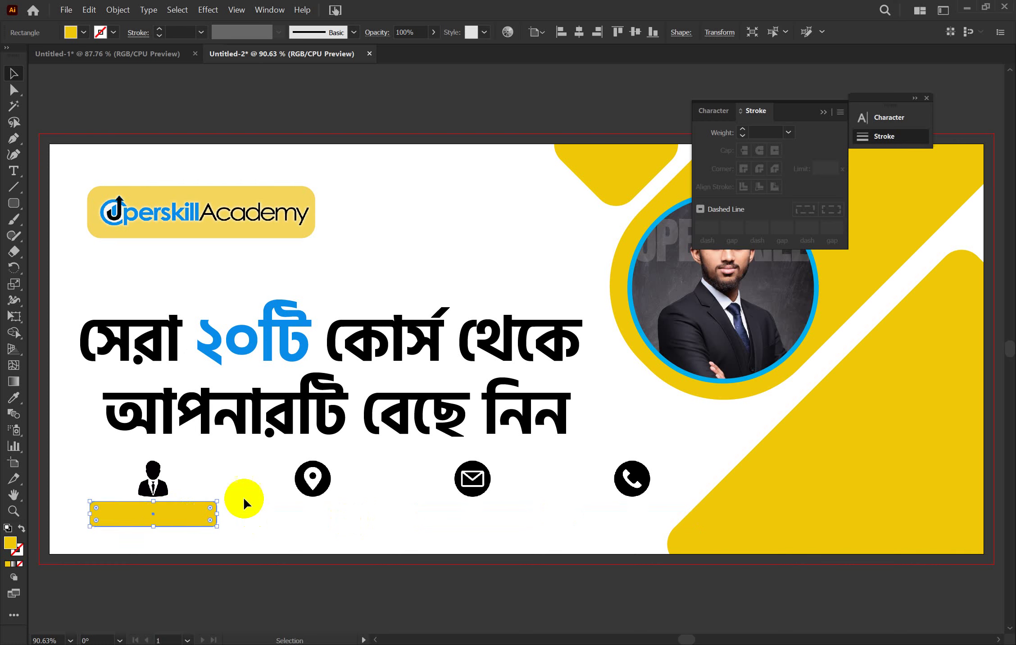
Copy the bar under the phone icon and centre it on that icon as key object
left_click(248, 500)
left_click_drag(173, 509, 656, 528)
left_click(635, 481, "shift")
left_click(635, 482, "shift")
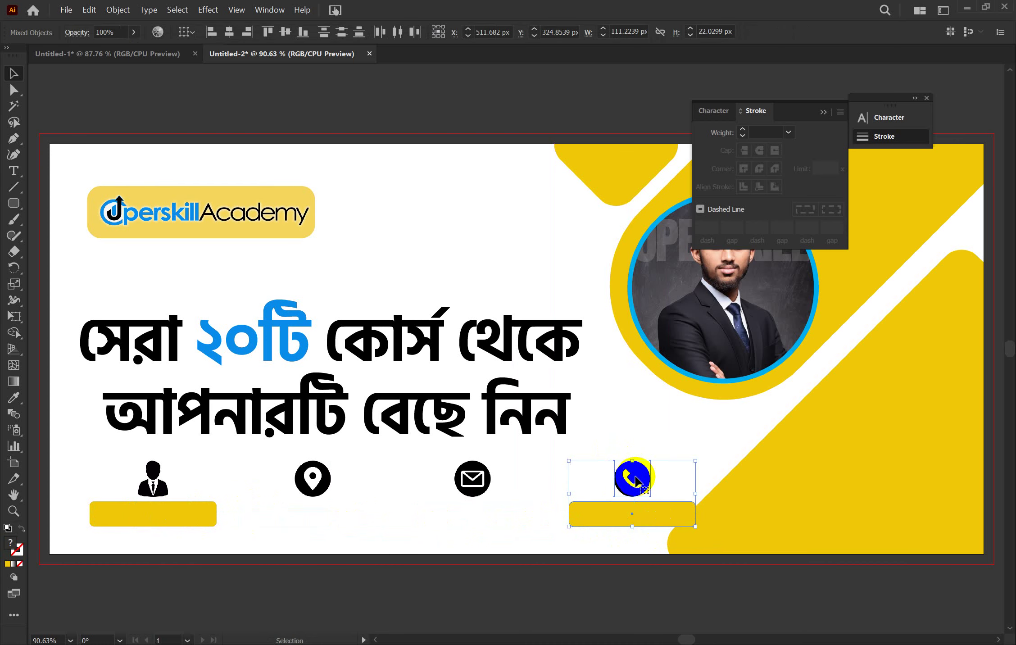
right_click(635, 481)
left_click(628, 480)
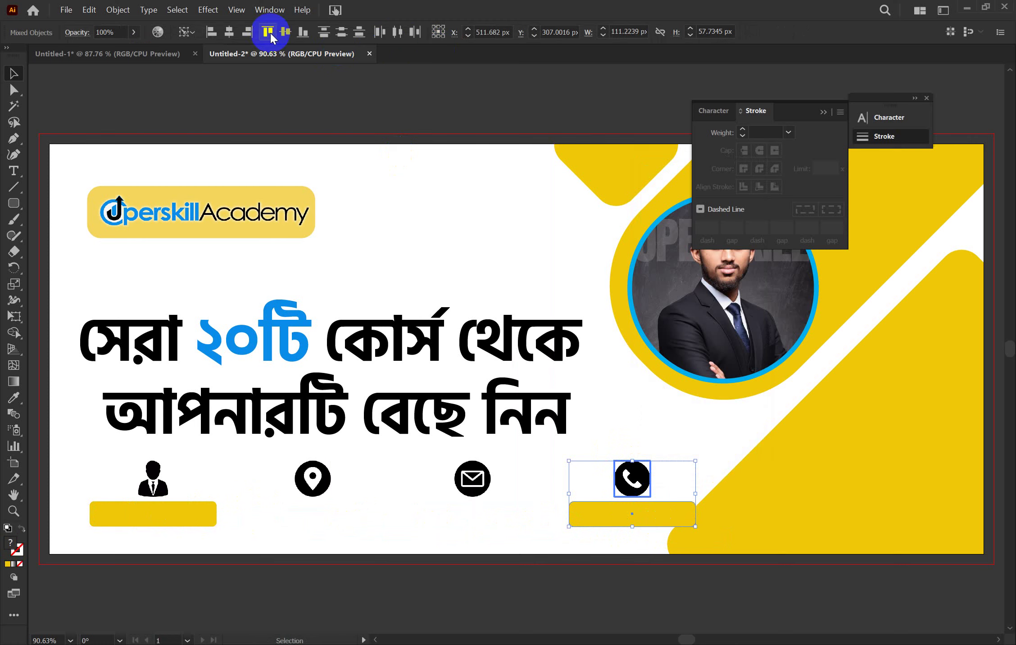
left_click(231, 32)
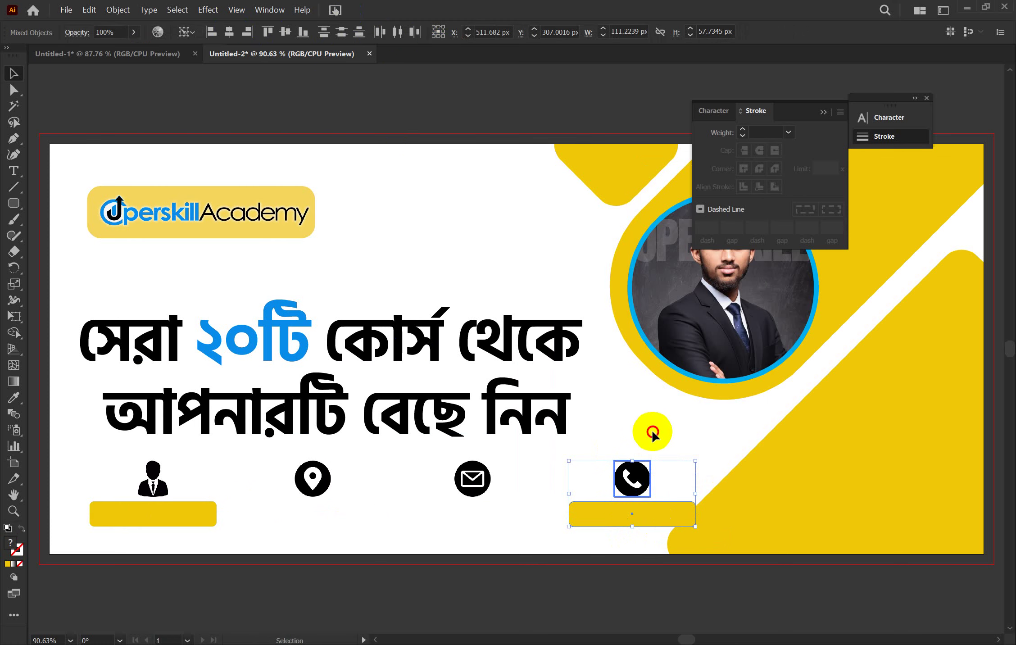
left_click(643, 449)
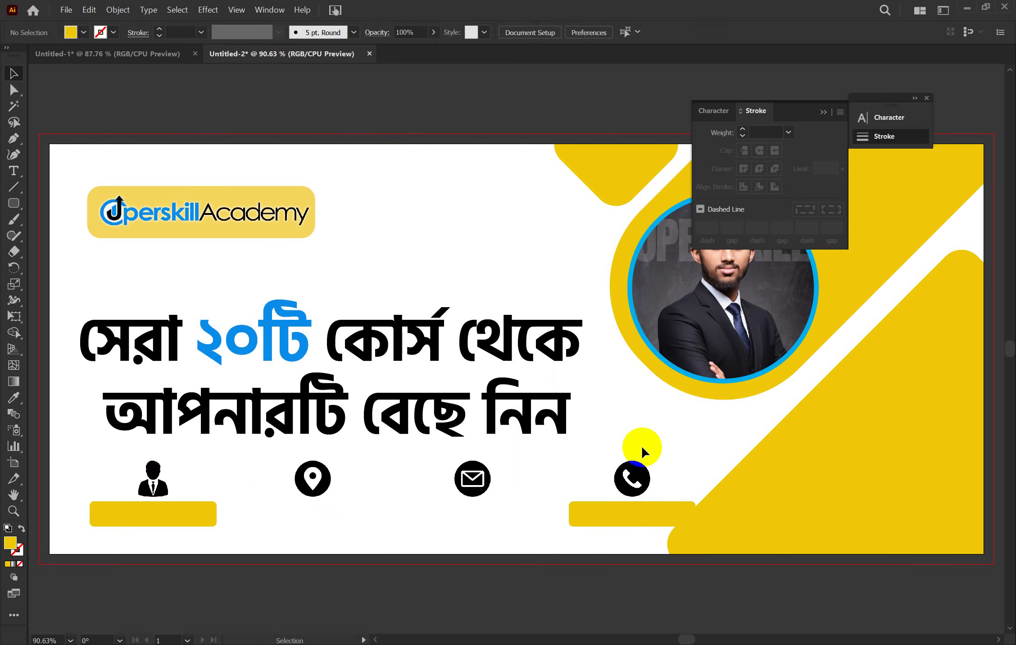
Select the bars and distribute them evenly beneath the four icons
left_click(590, 504)
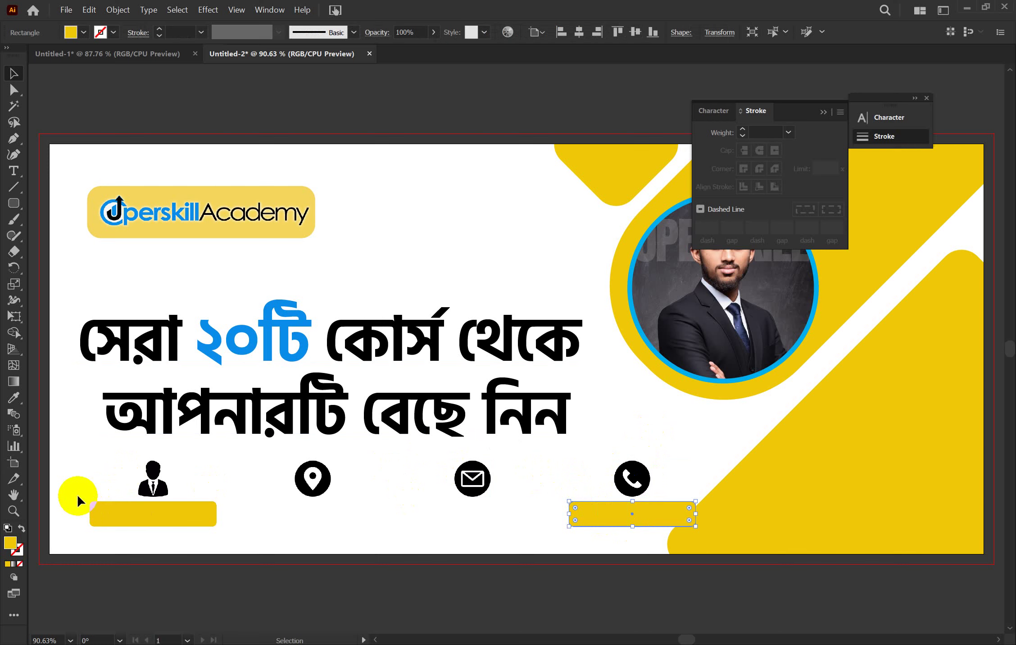
left_click_drag(78, 496, 102, 512)
left_click_drag(106, 516, 107, 517)
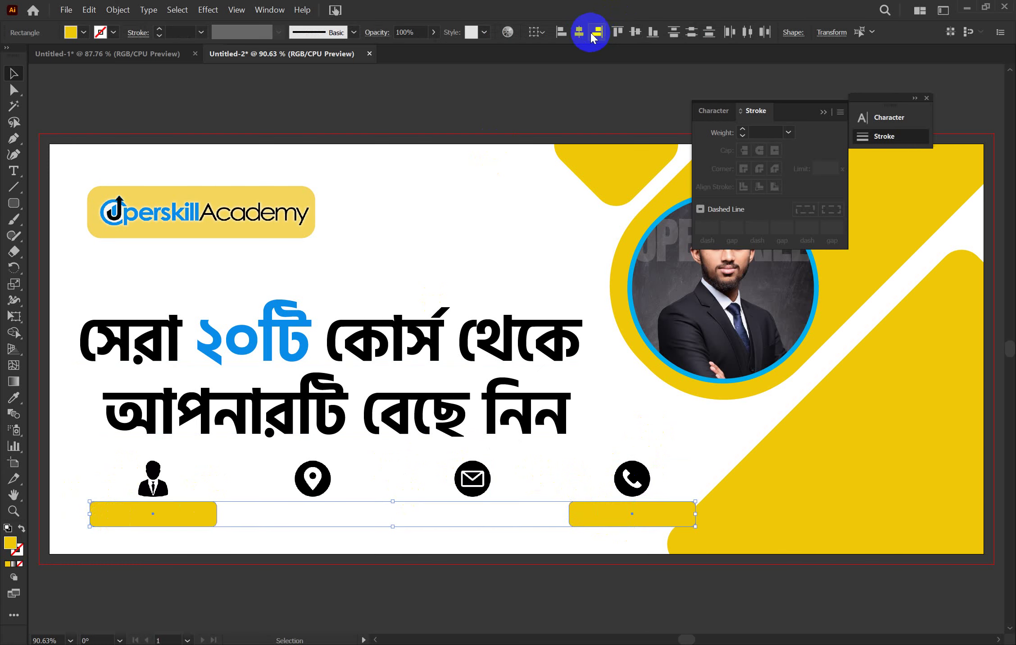
left_click(731, 32)
left_click(629, 403)
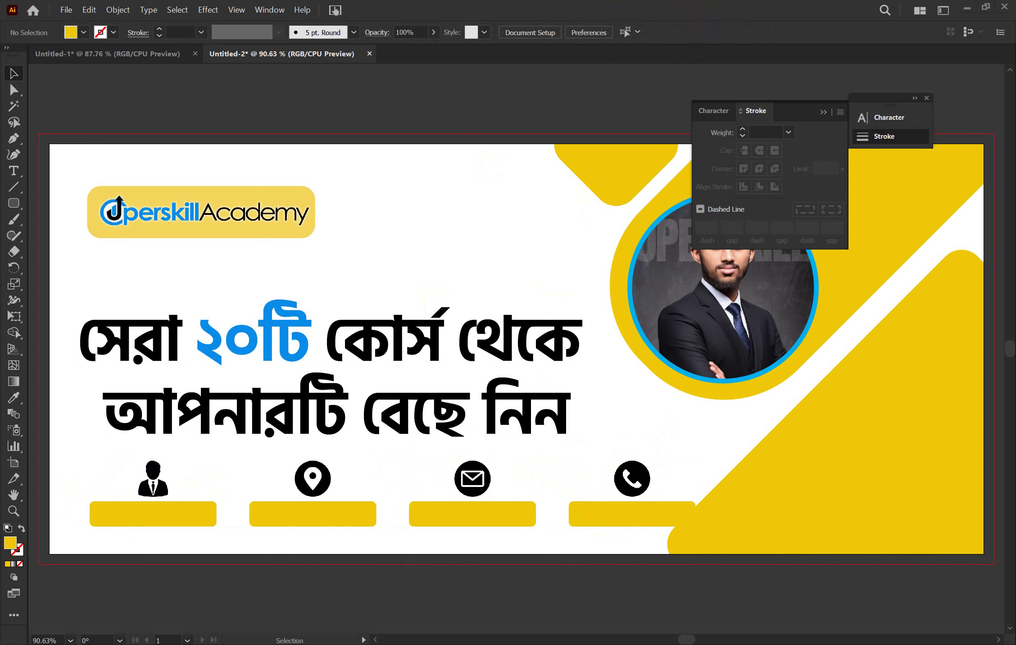
Alt-drag a copy of the phone-icon bar a few pixels to the right of the original
left_click(674, 511)
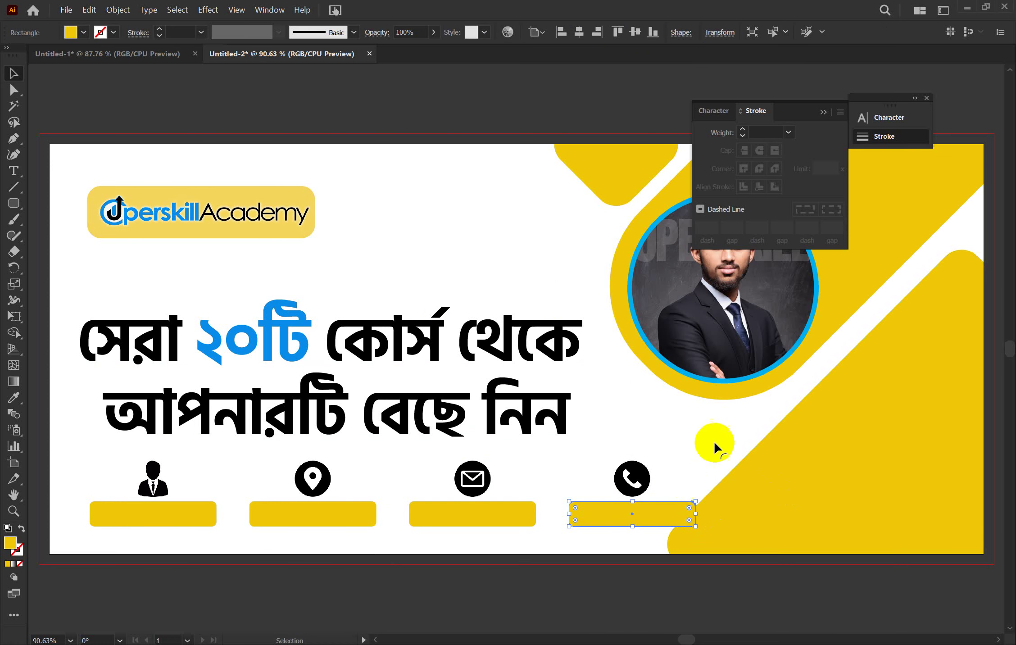
left_click(666, 470)
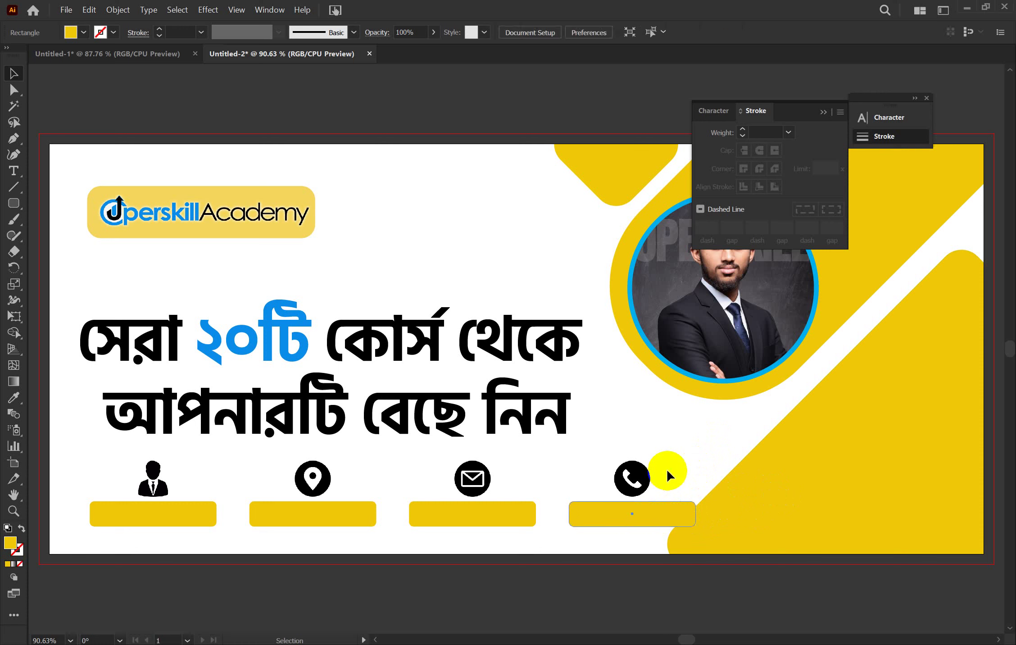
left_click(687, 518)
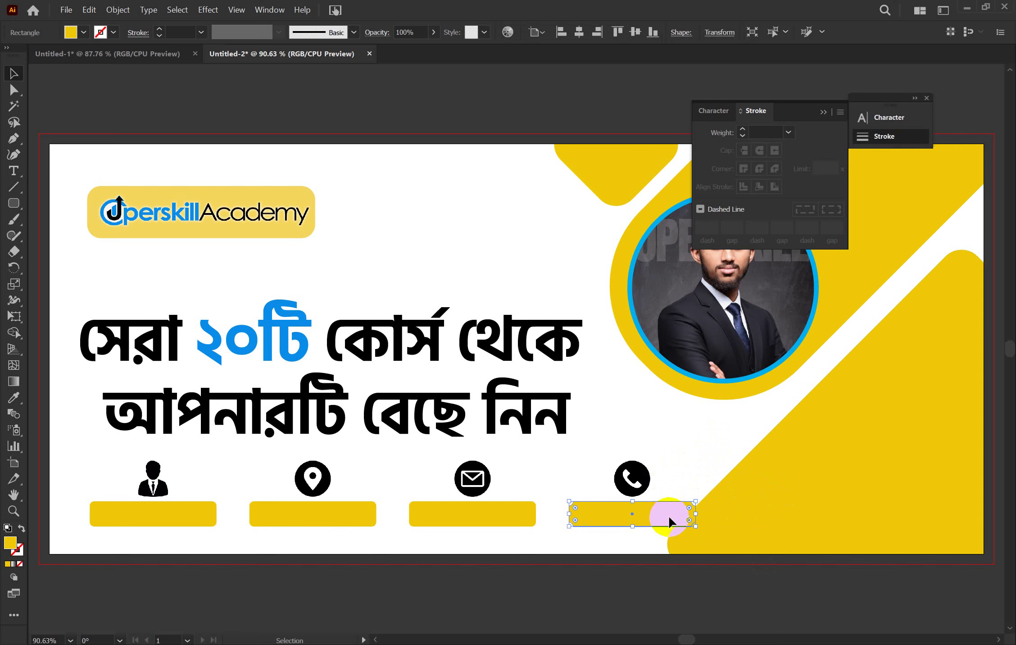
left_click(697, 447)
left_click(670, 508)
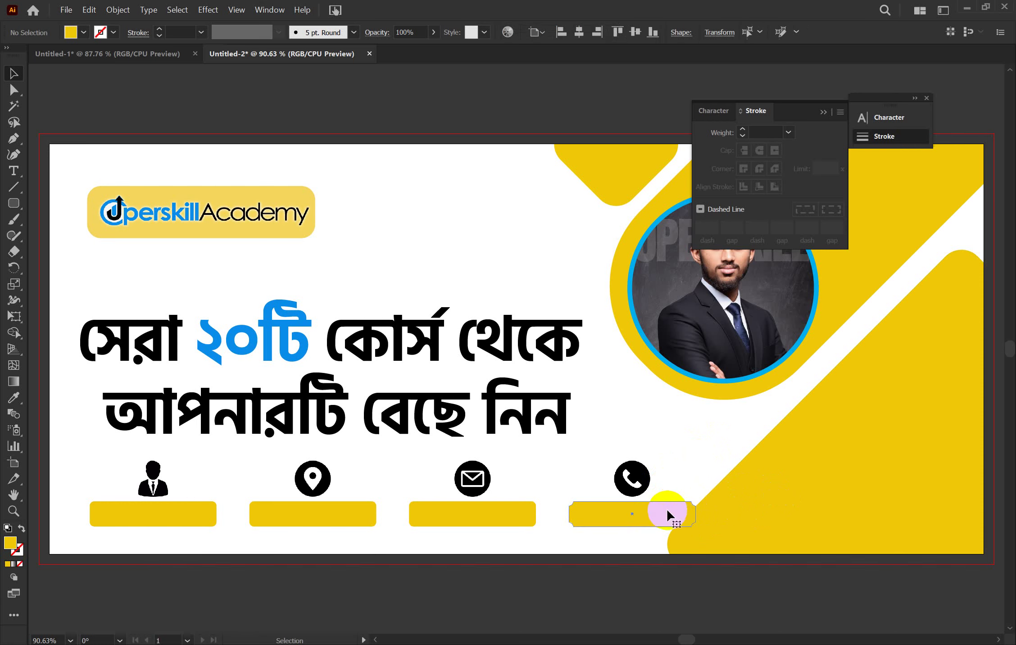
key("a")
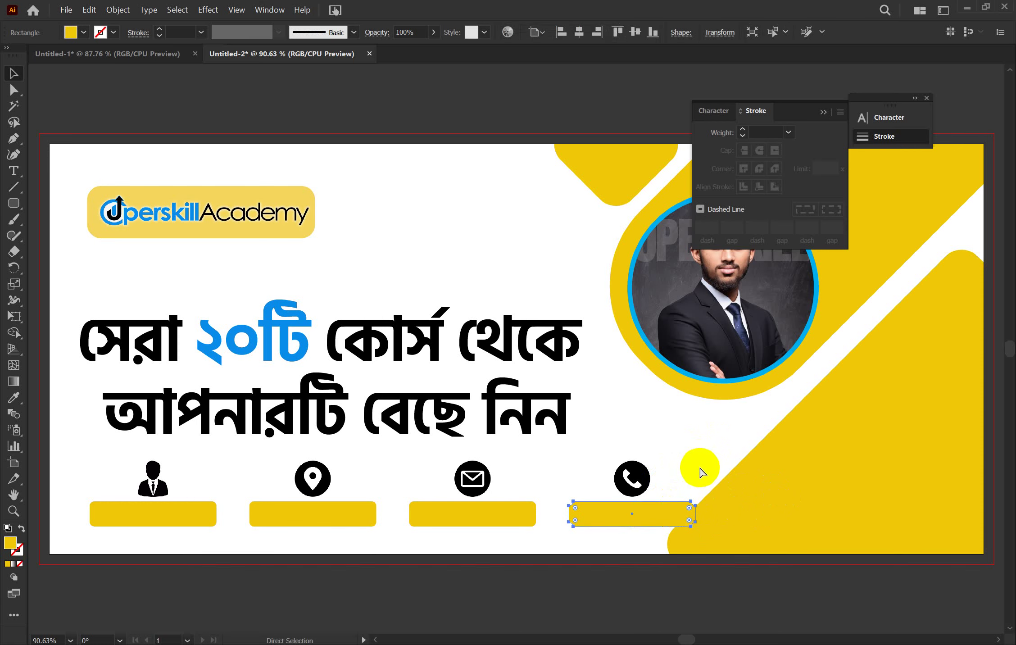
key("v")
left_click(634, 514)
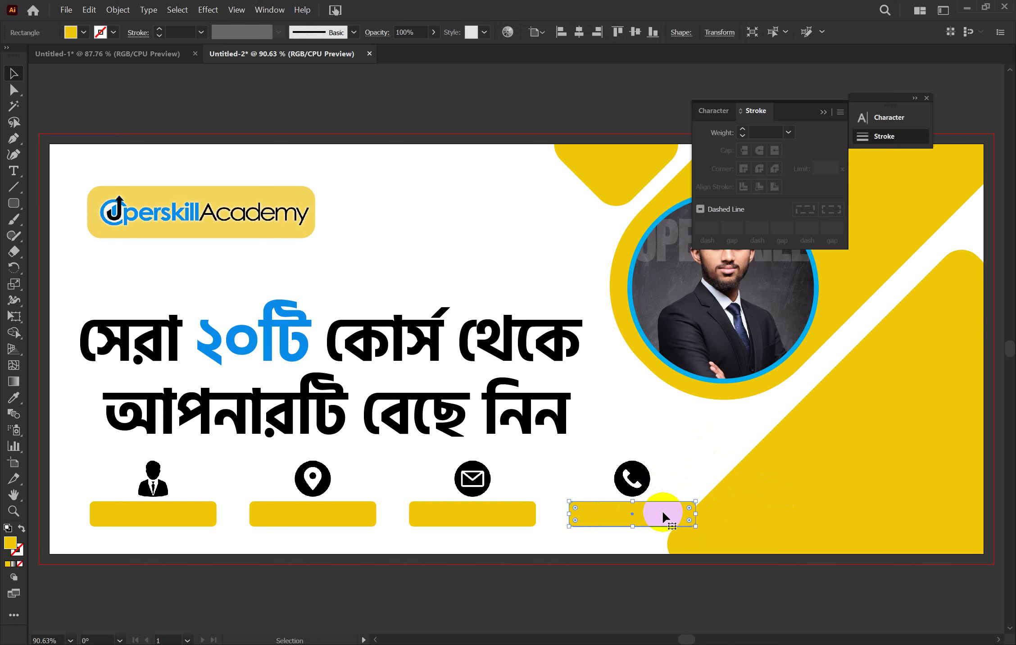
left_click_drag(662, 512, 666, 515)
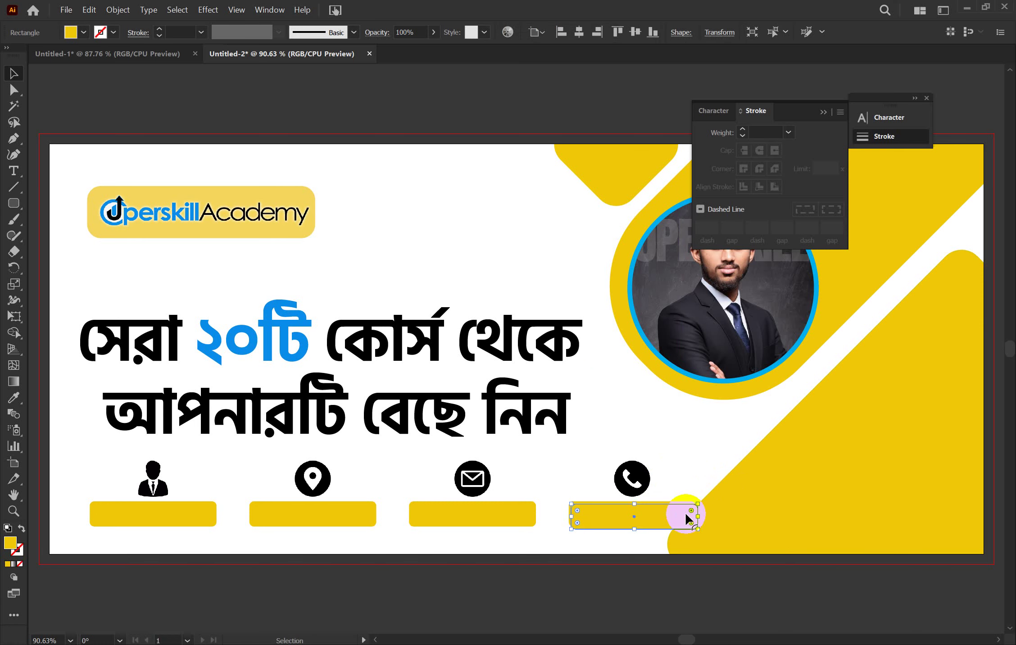
key("a")
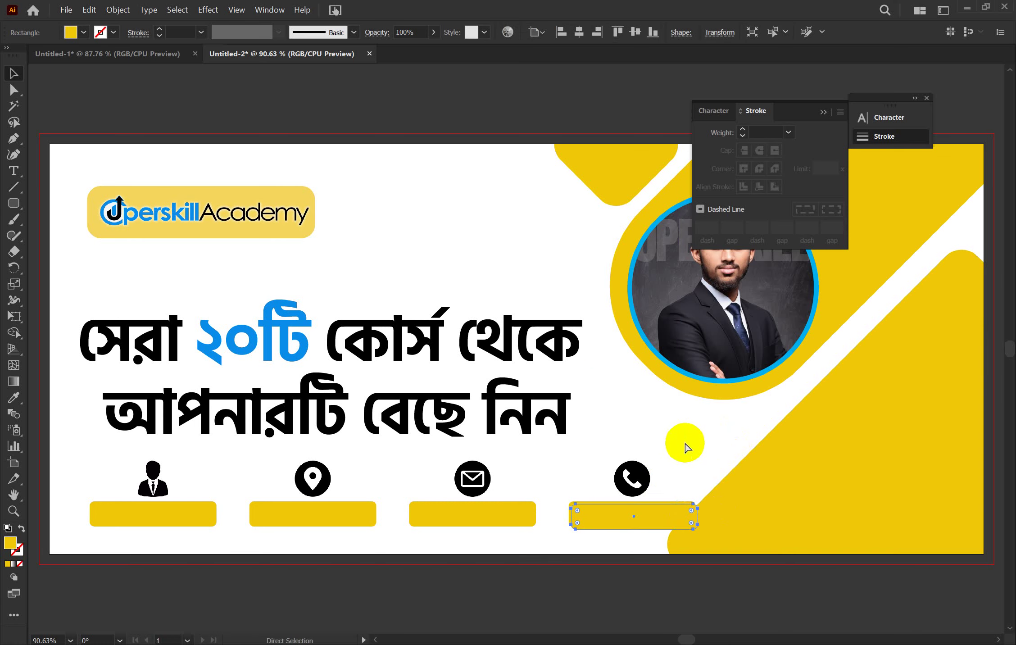
key("v")
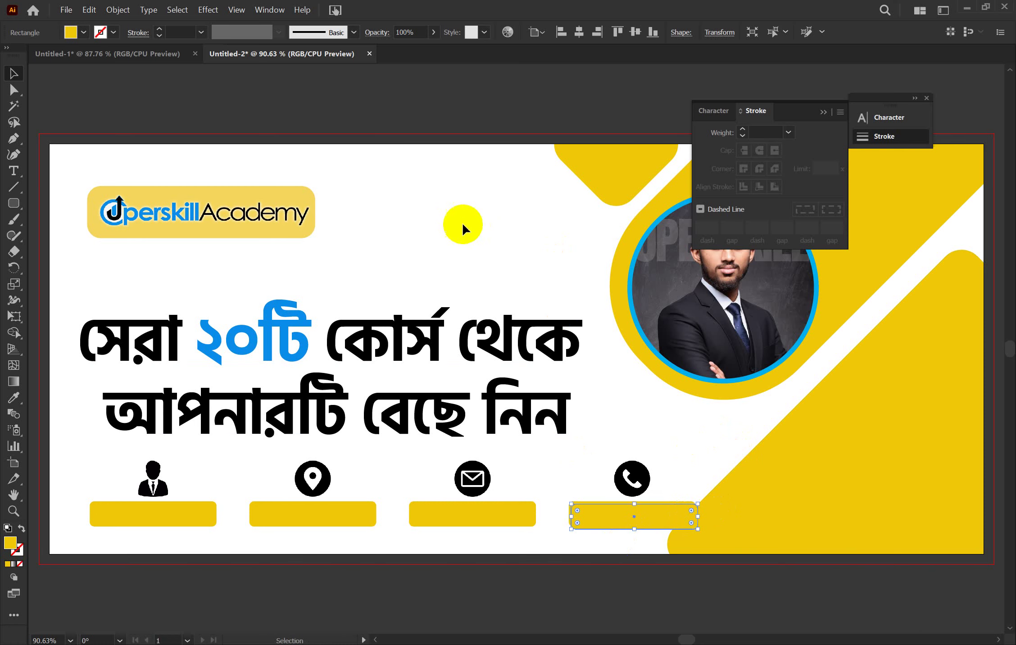
Fill the offset bar copy with black to form a shadow
left_click(79, 30)
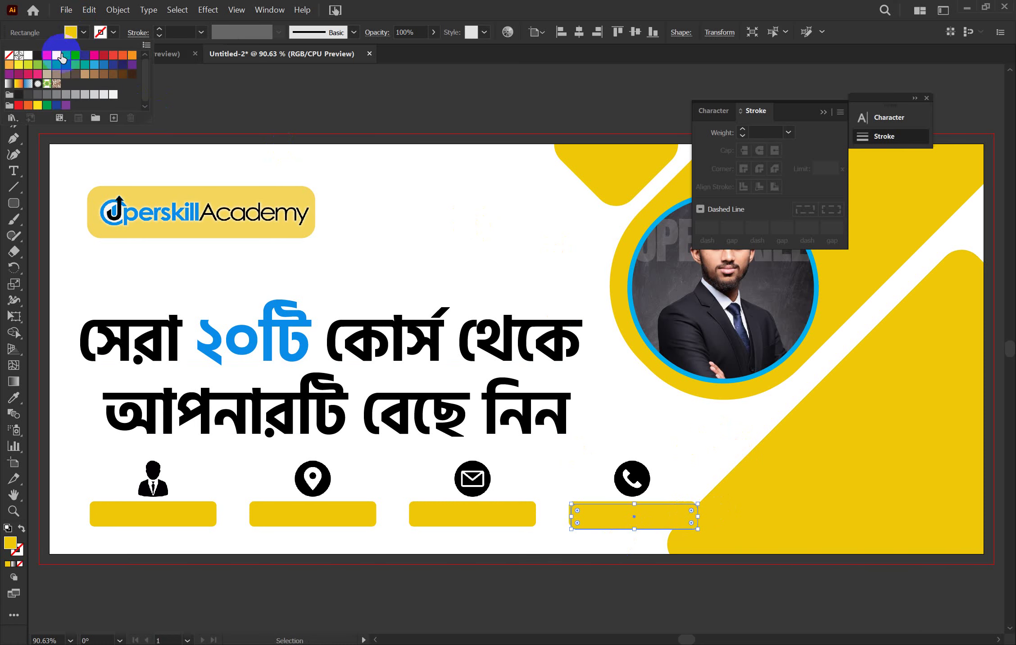
left_click(37, 55)
left_click(296, 99)
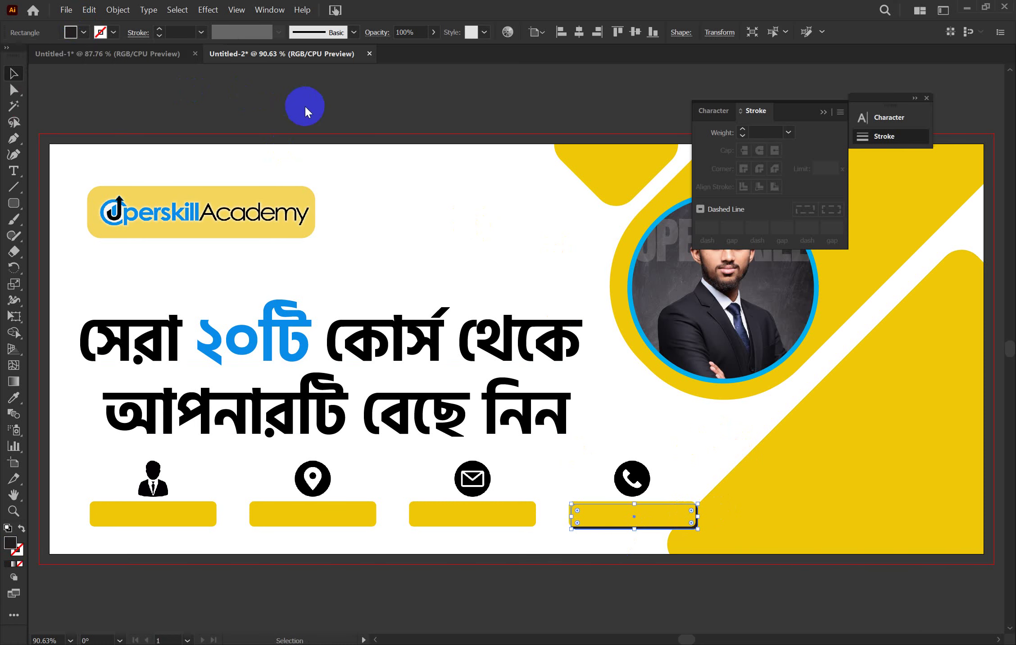
left_click(305, 105)
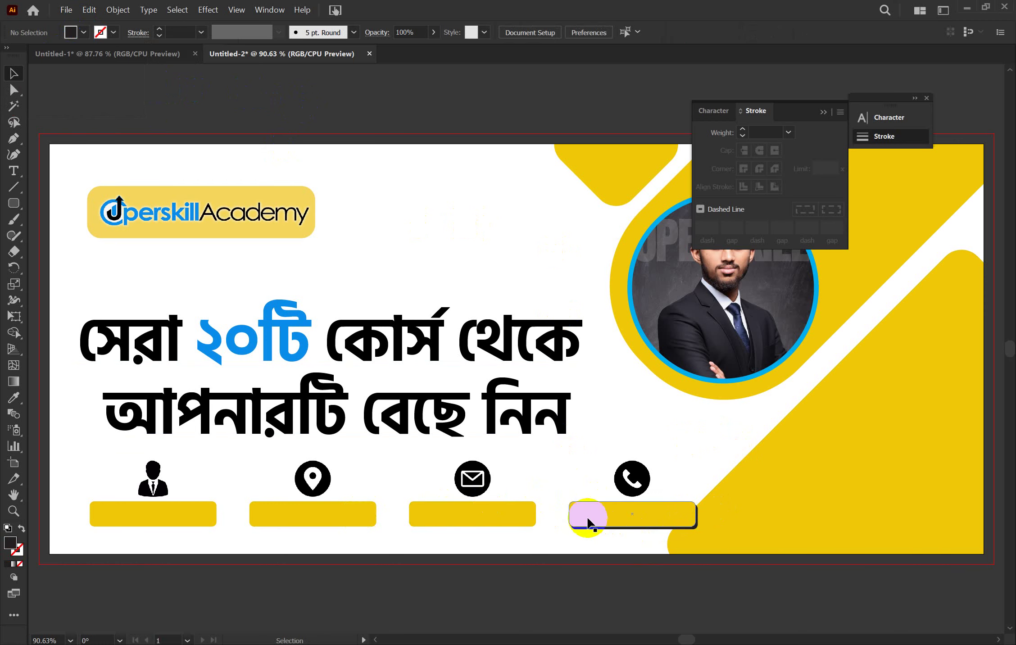
Delete the yellow bars under the envelope, pin and person icons
left_click_drag(562, 510, 621, 536)
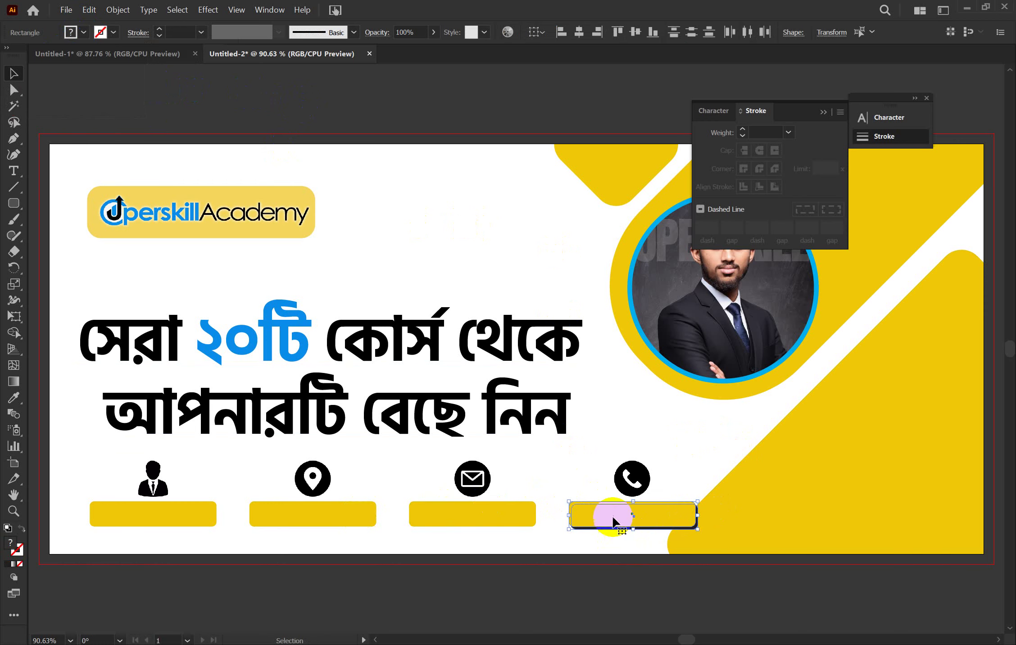
left_click(507, 520, "shift")
left_click(511, 516)
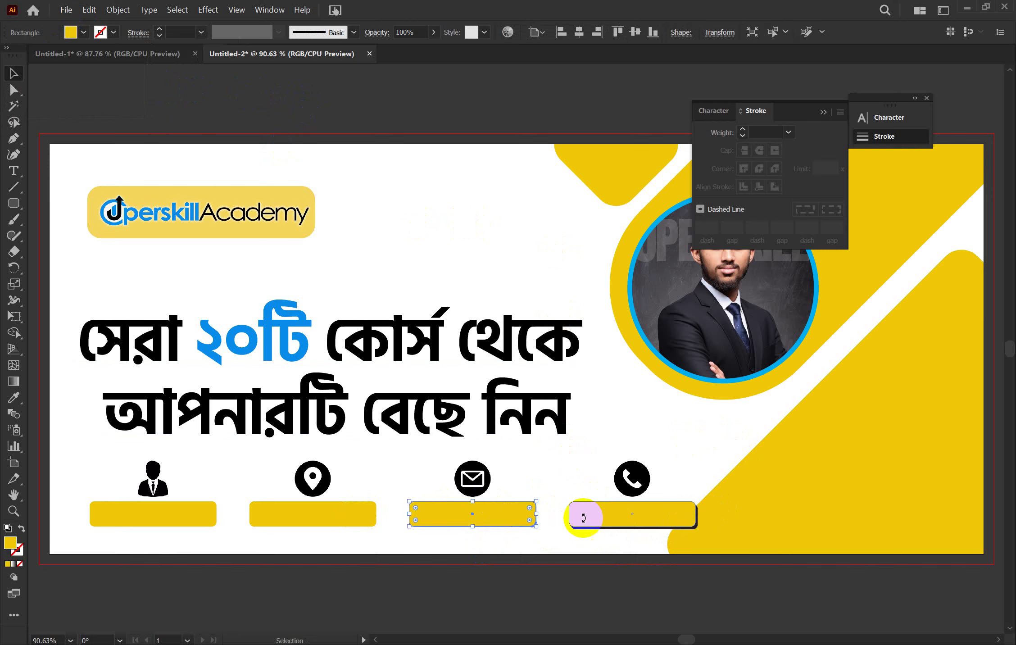
left_click(446, 536)
key("Delete")
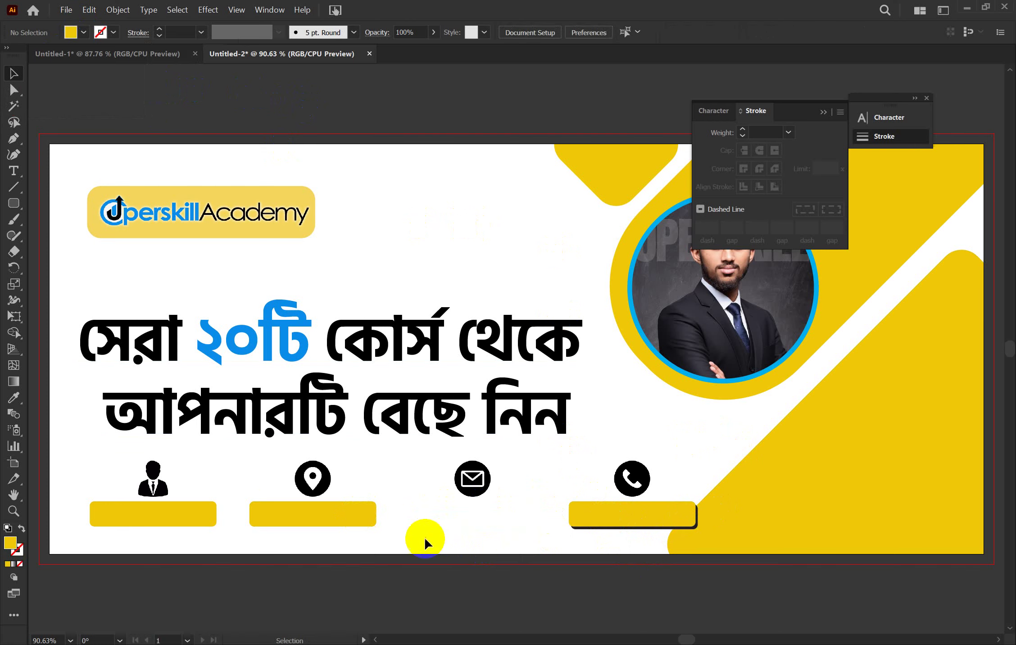
left_click(273, 507)
key("Delete")
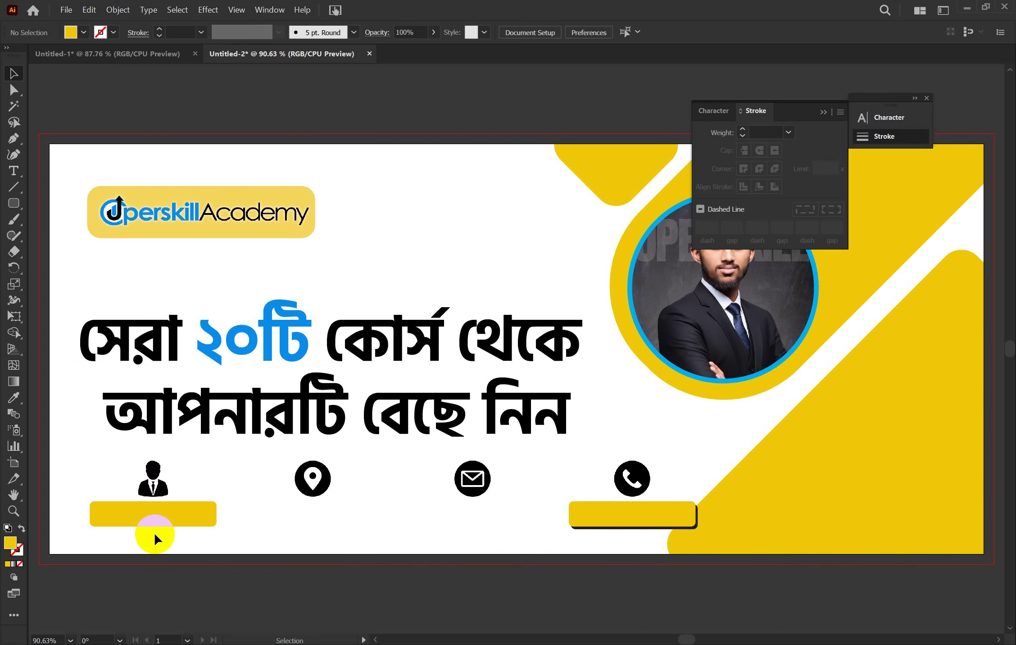
left_click(173, 506)
key("Delete")
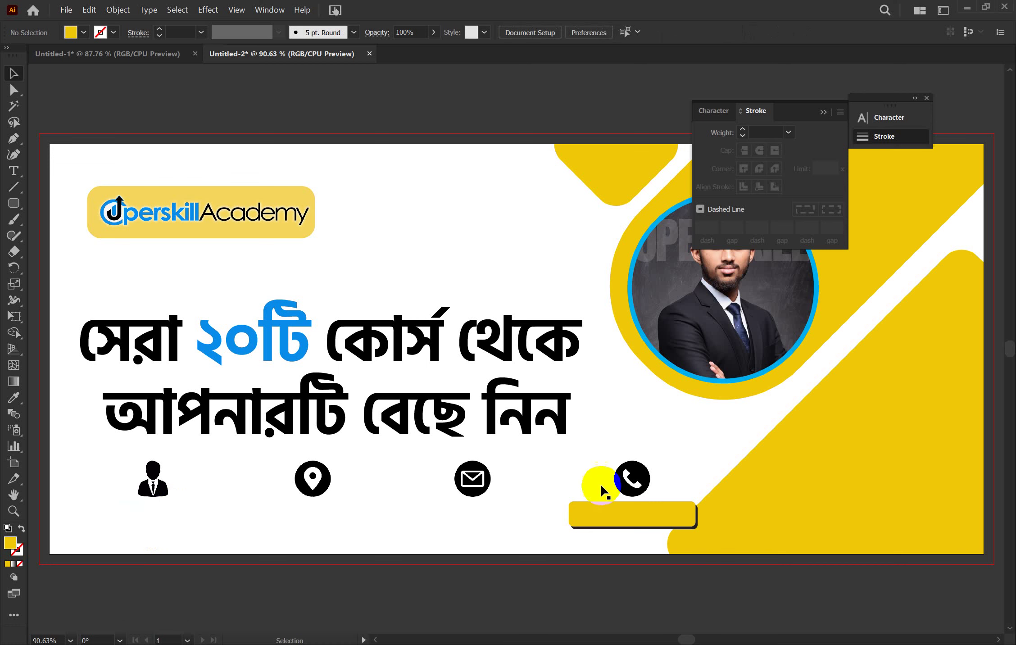
Group the phone bar with its shadow, copy it under the other icons, and add placeholder text
left_click(590, 528)
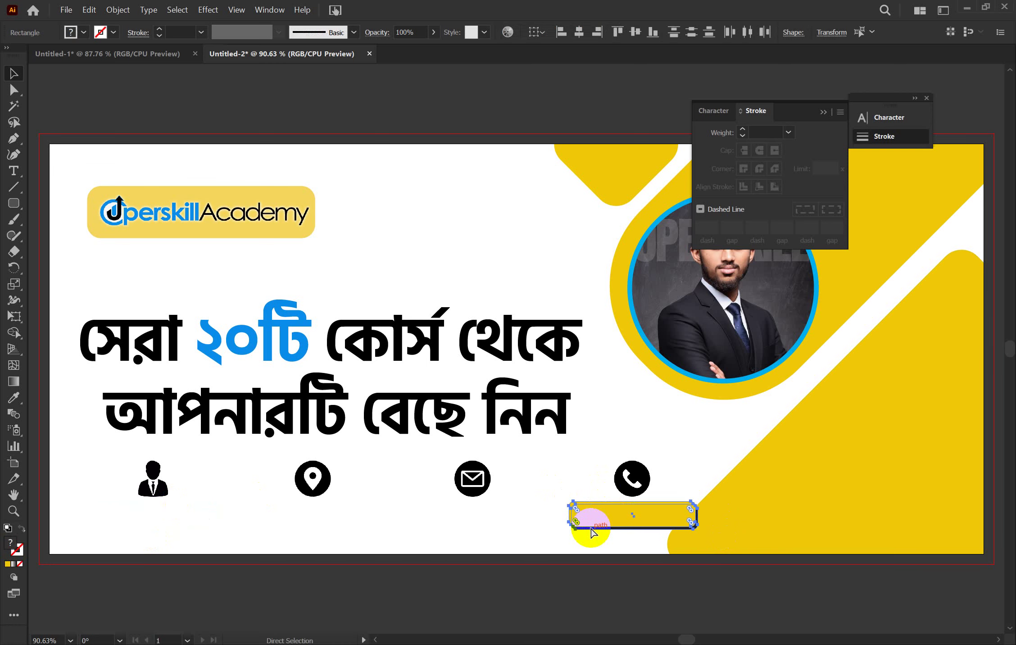
key("ctrl+g")
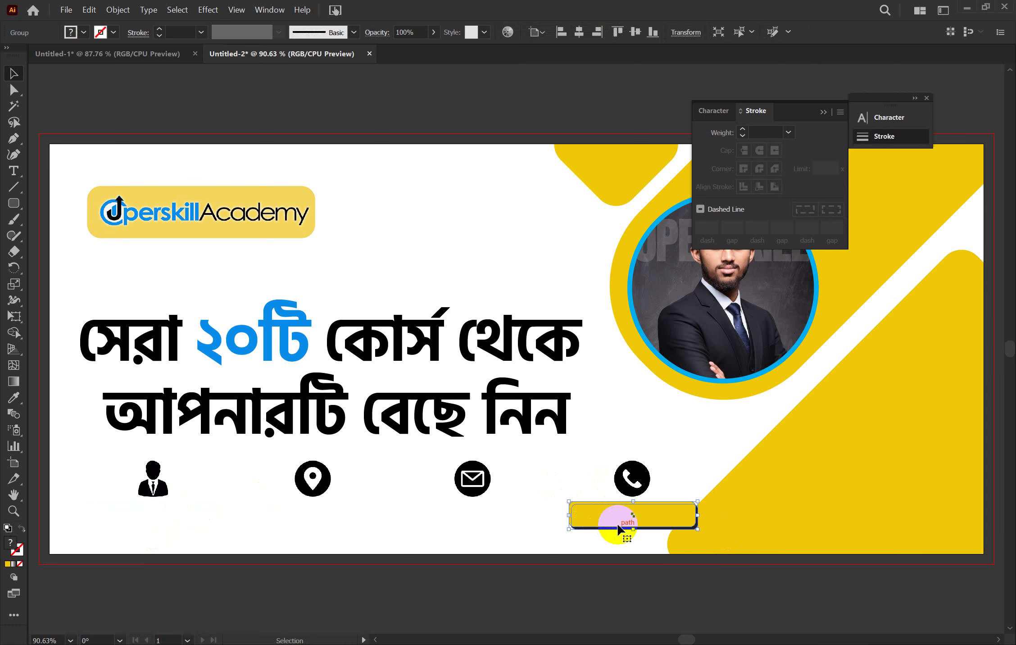
left_click_drag(619, 528, 454, 518)
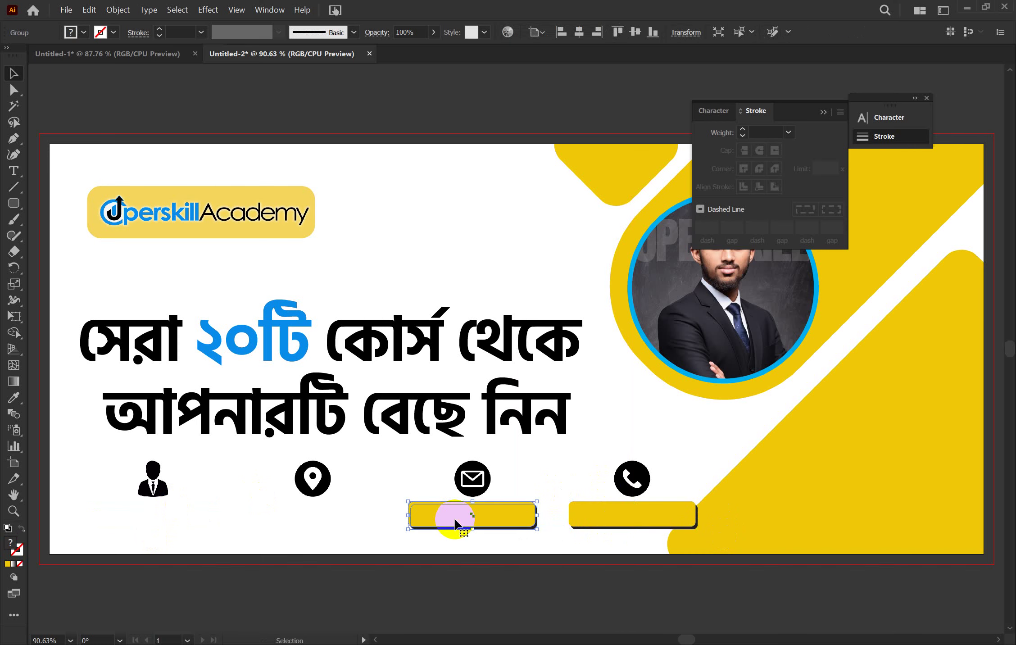
key("a")
key("ctrl+d")
key("ctrl+d")
key("v")
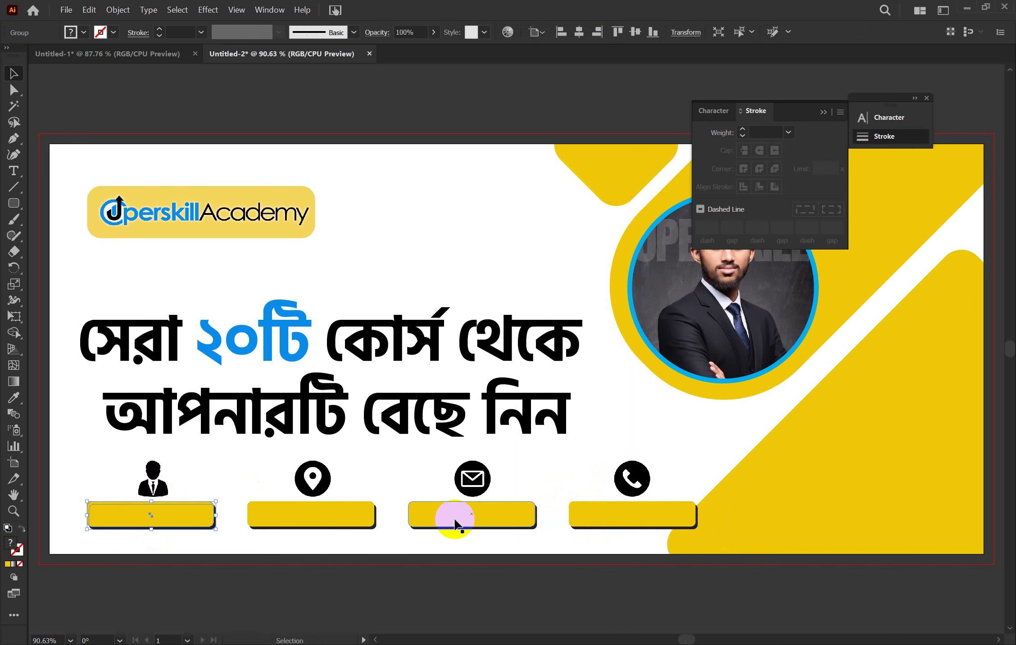
left_click(381, 482)
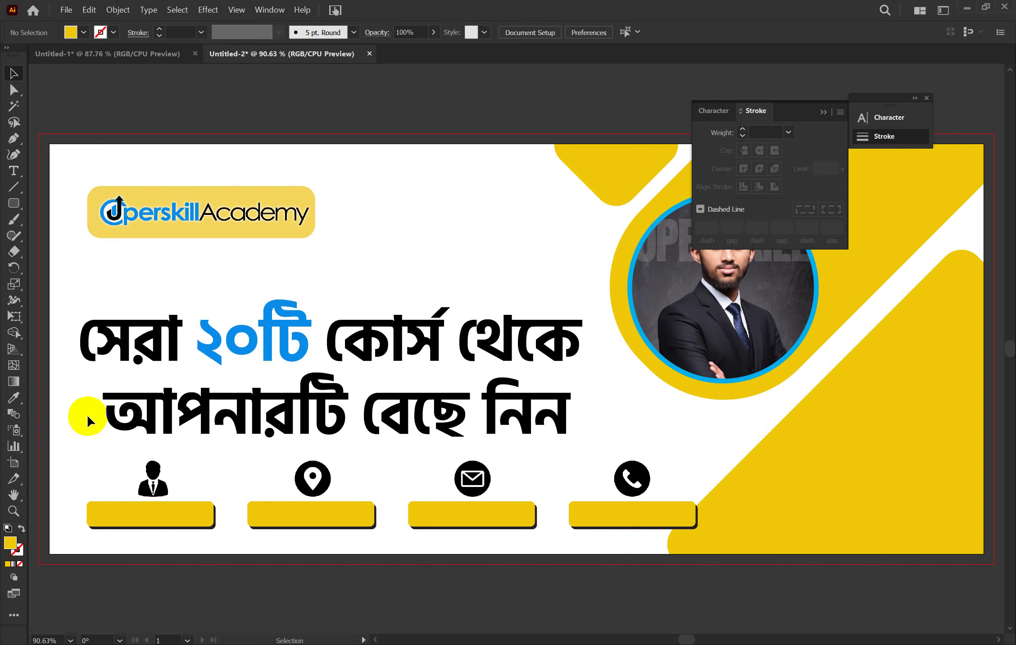
left_click(8, 174)
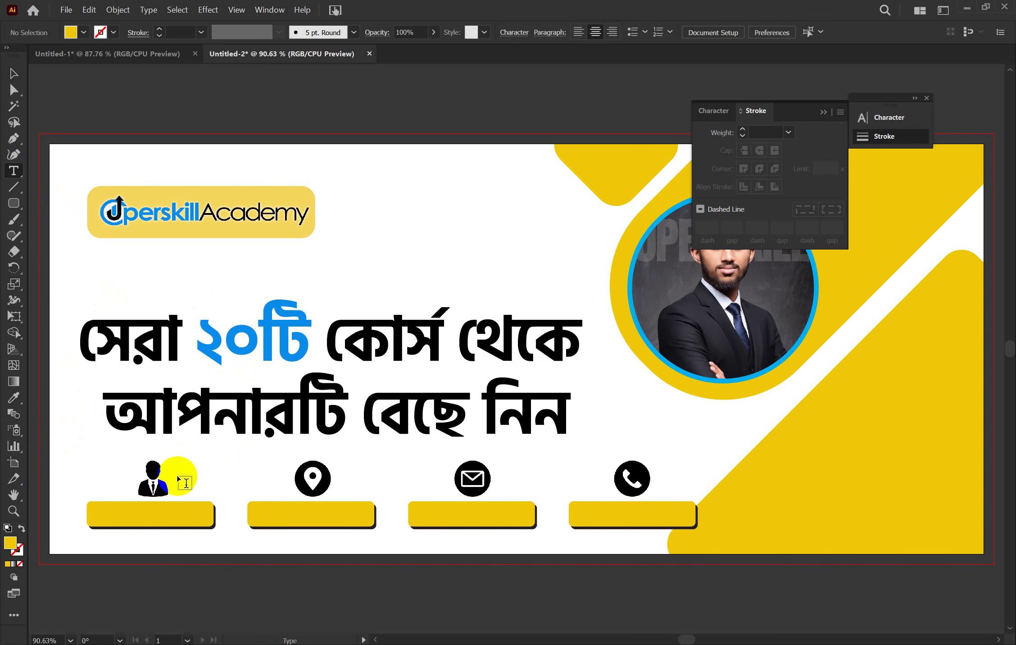
left_click(190, 466)
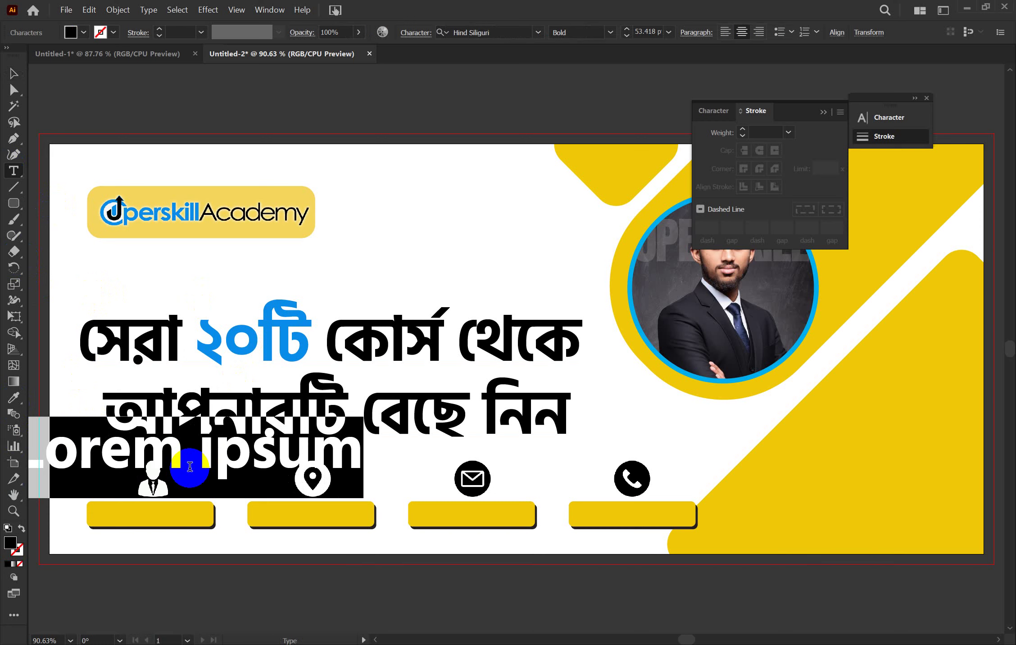
Type a name, colour it the headline numeral's blue, and set it on the person-icon bar
type("Ra")
key("BackSpace")
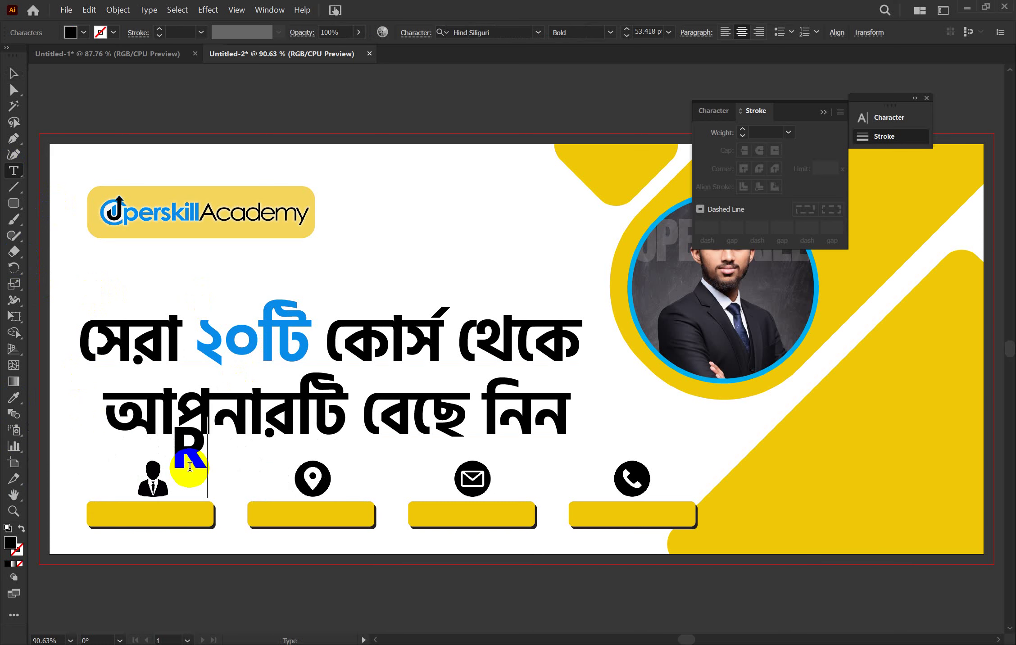
type("AHAT")
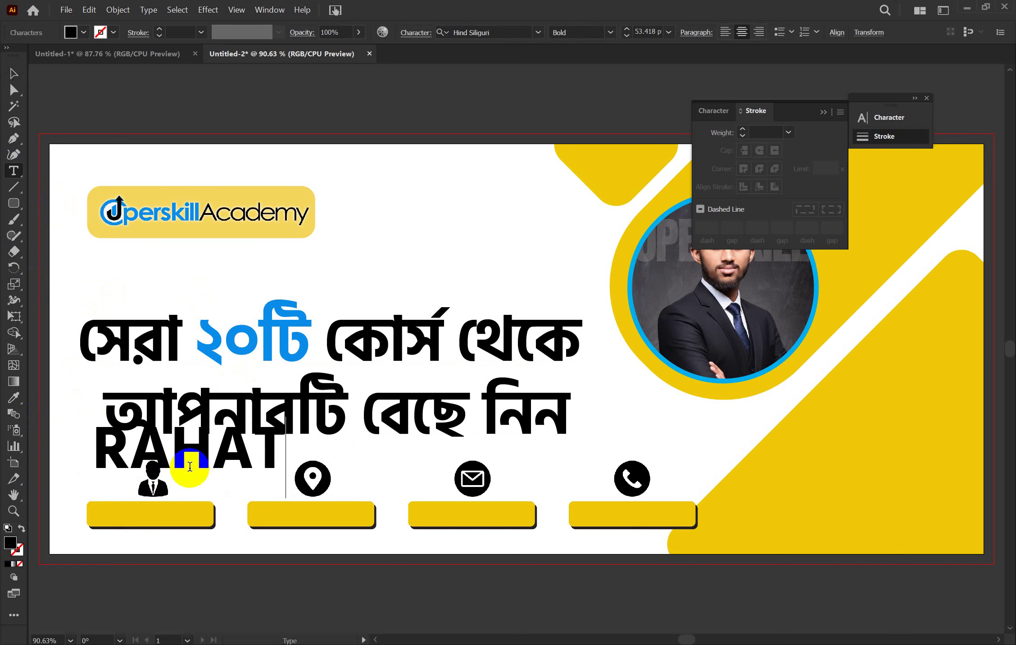
left_click(15, 74)
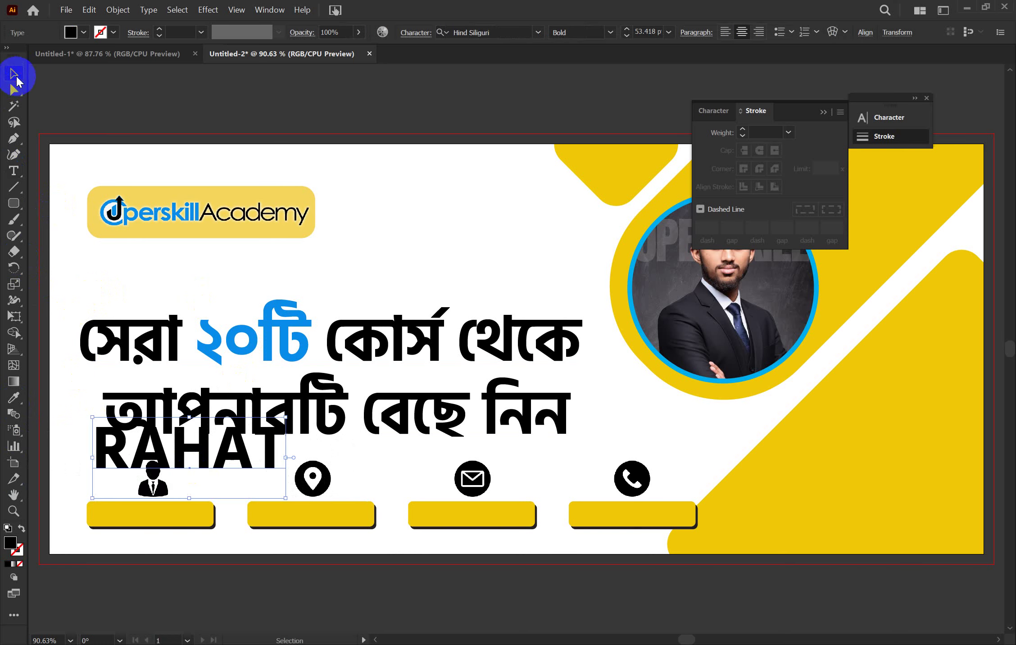
left_click_drag(219, 441, 224, 470)
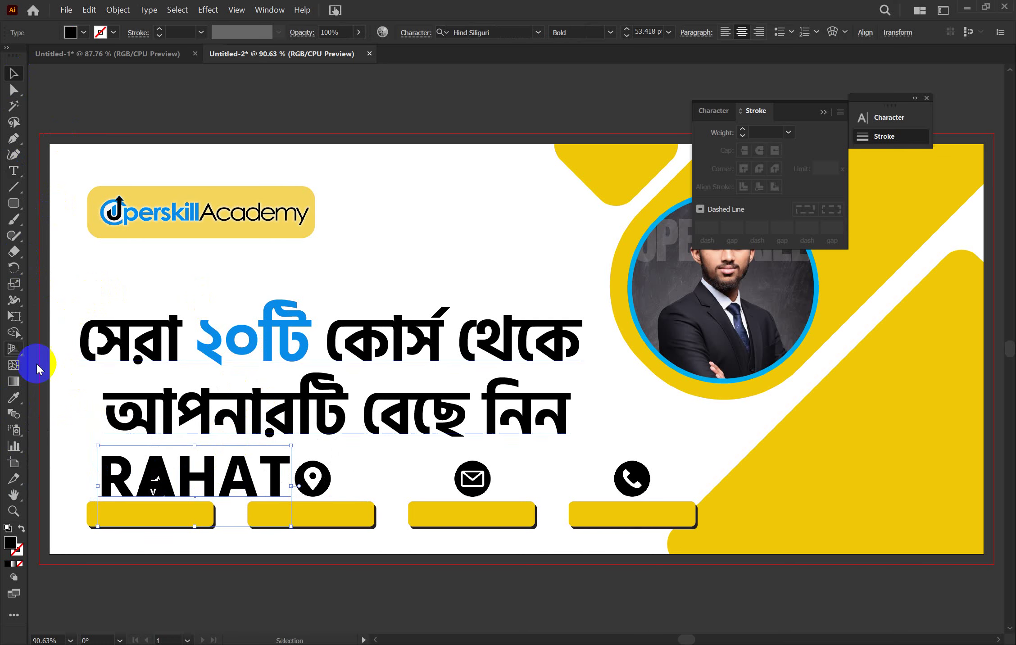
left_click(16, 397)
left_click(253, 336)
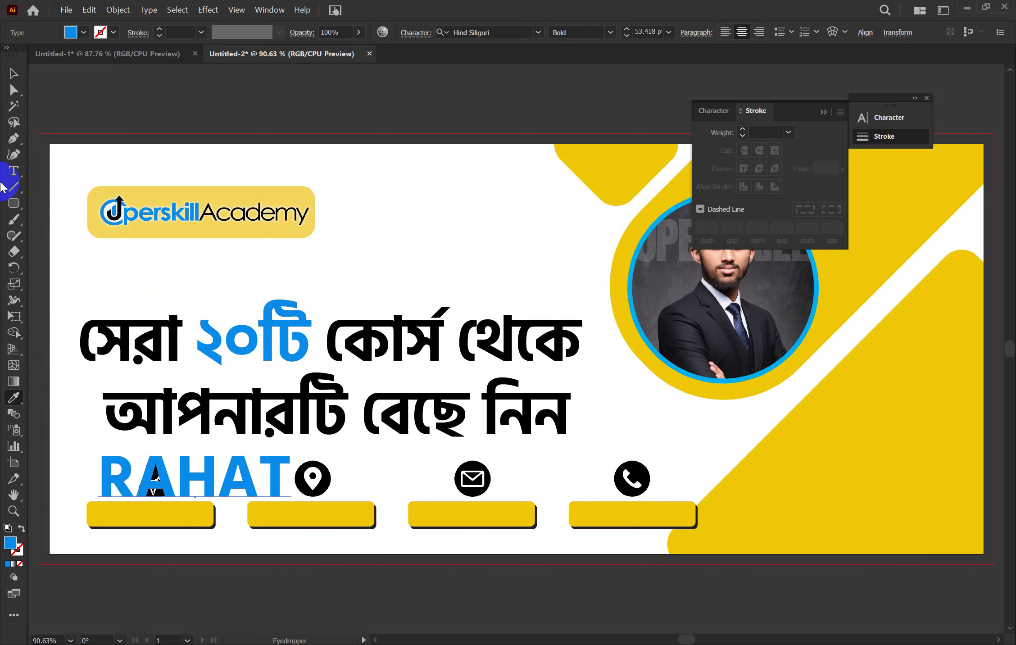
left_click(13, 73)
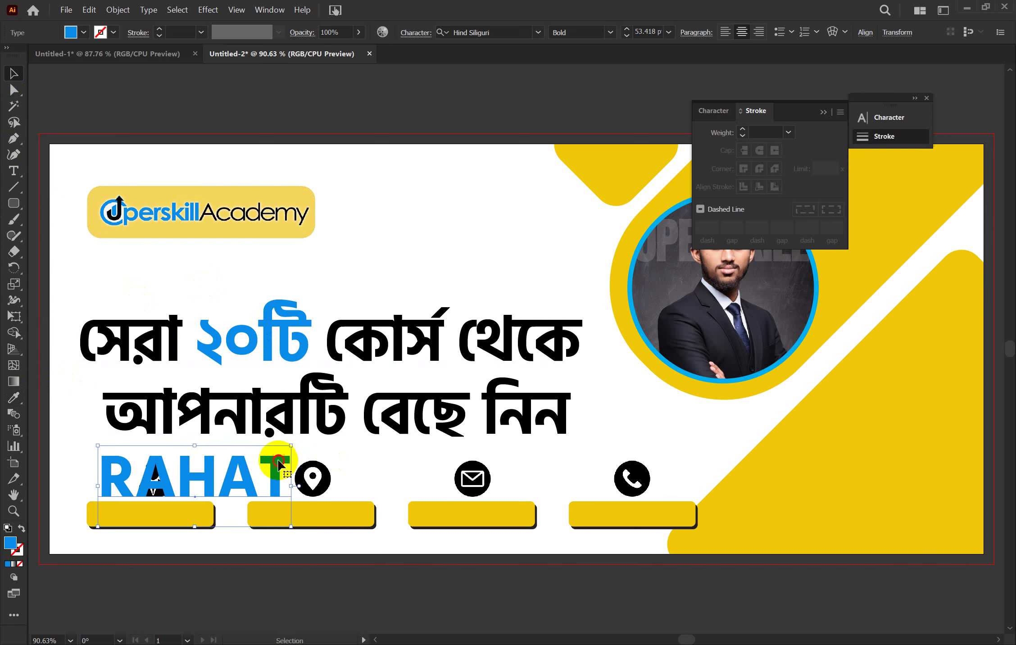
left_click_drag(278, 464, 158, 518)
key("Right")
key("Right")
key("Right")
key("Right")
key("Right")
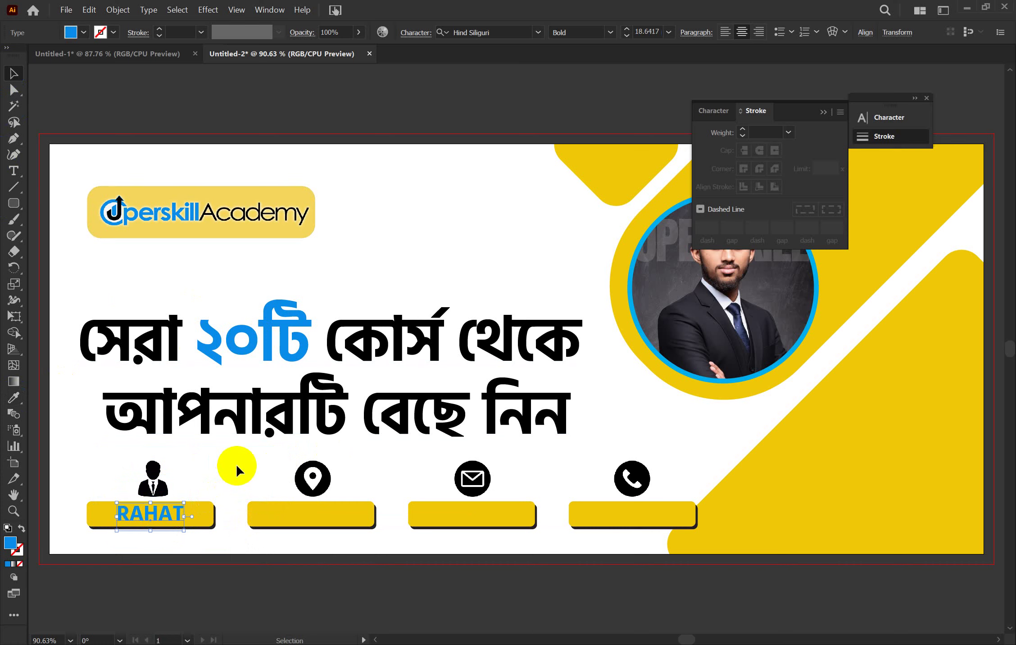
Centre the name text horizontally on the first yellow bar
left_click(207, 514, "shift")
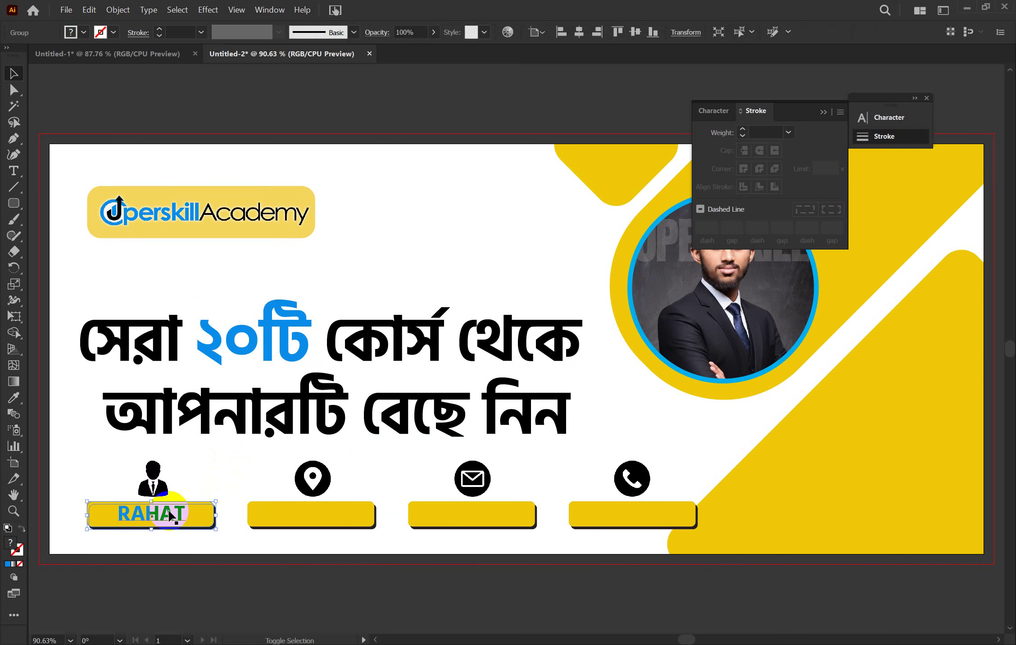
left_click(205, 518)
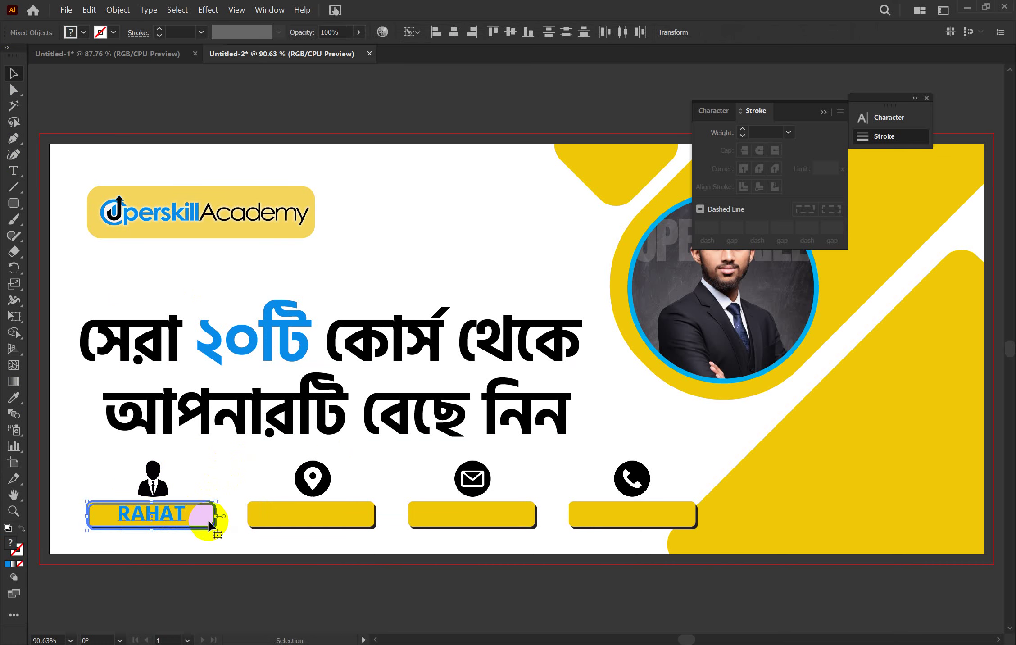
left_click(454, 32)
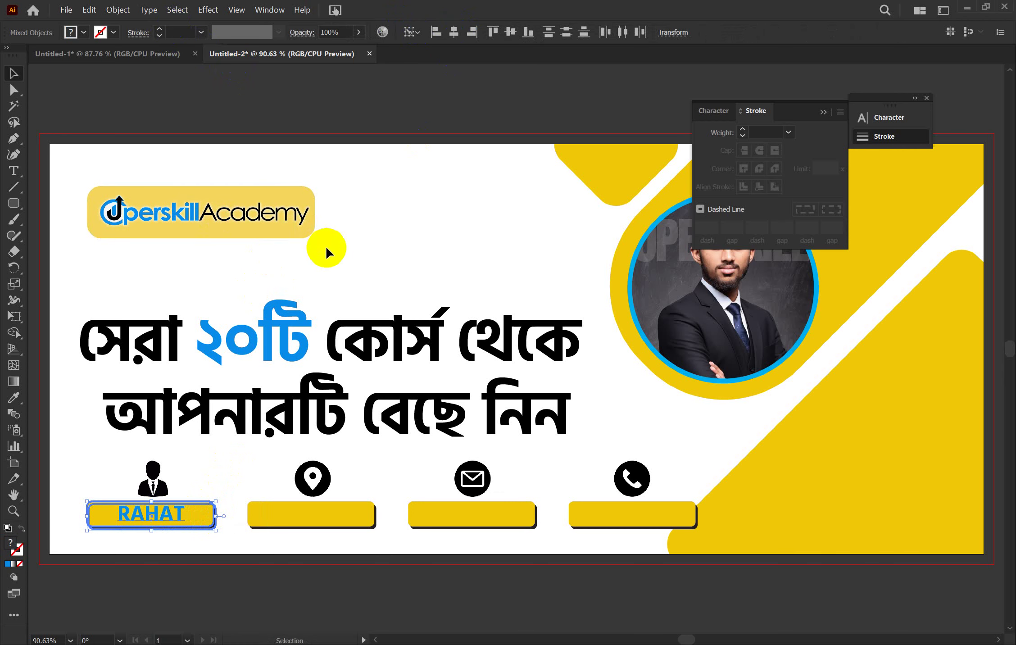
left_click(326, 246)
Change the name text's font to Montserrat ExtraBold after briefly trying Poppins
left_click(175, 517)
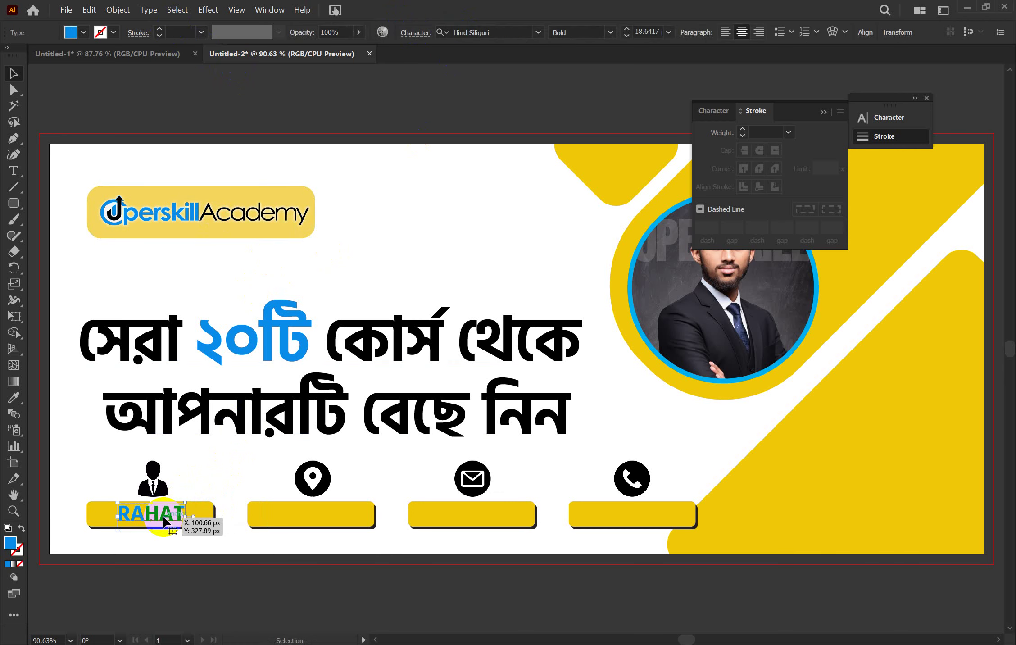
left_click(717, 113)
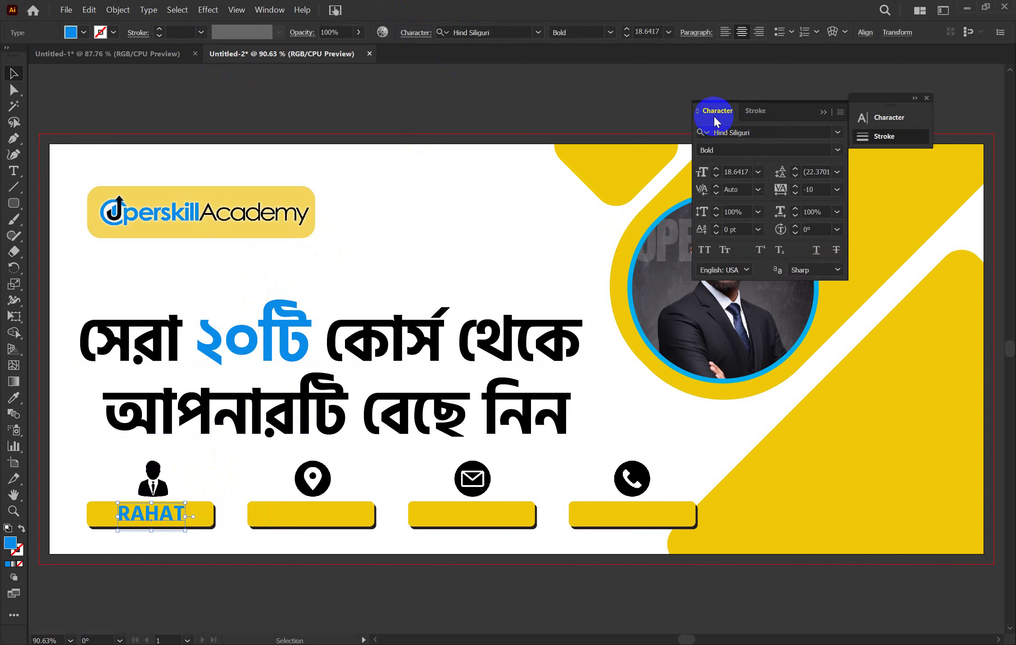
left_click(761, 131)
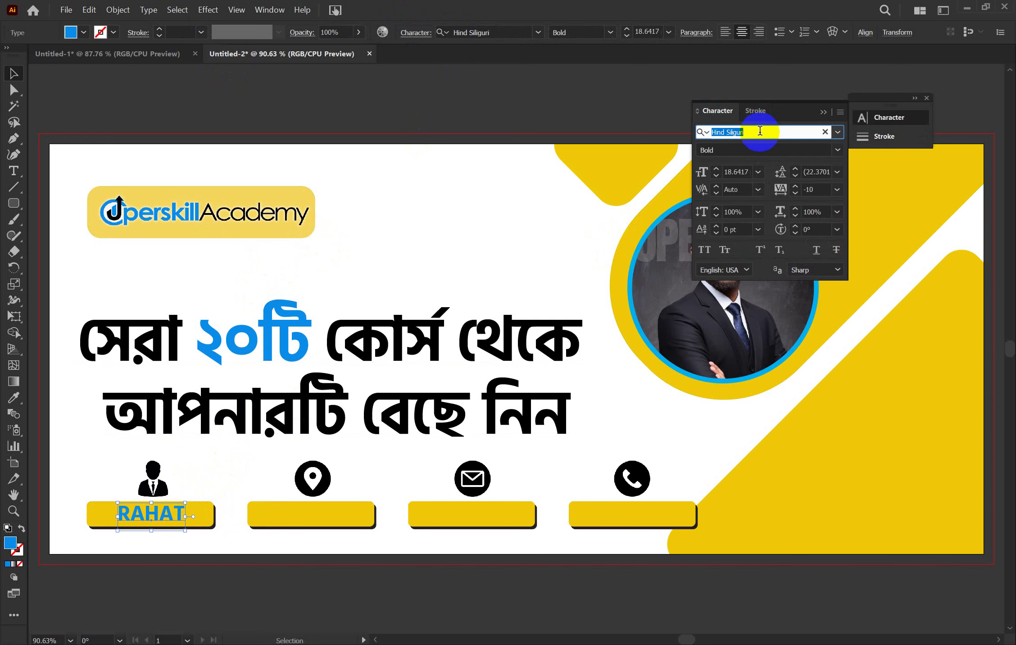
type("POPP")
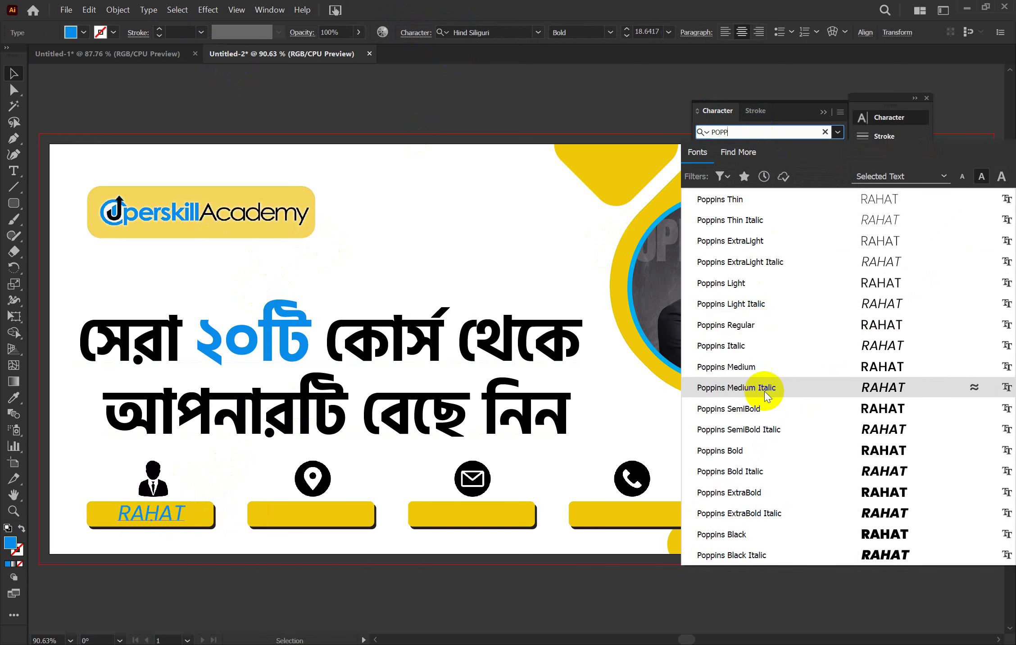
left_click(764, 448)
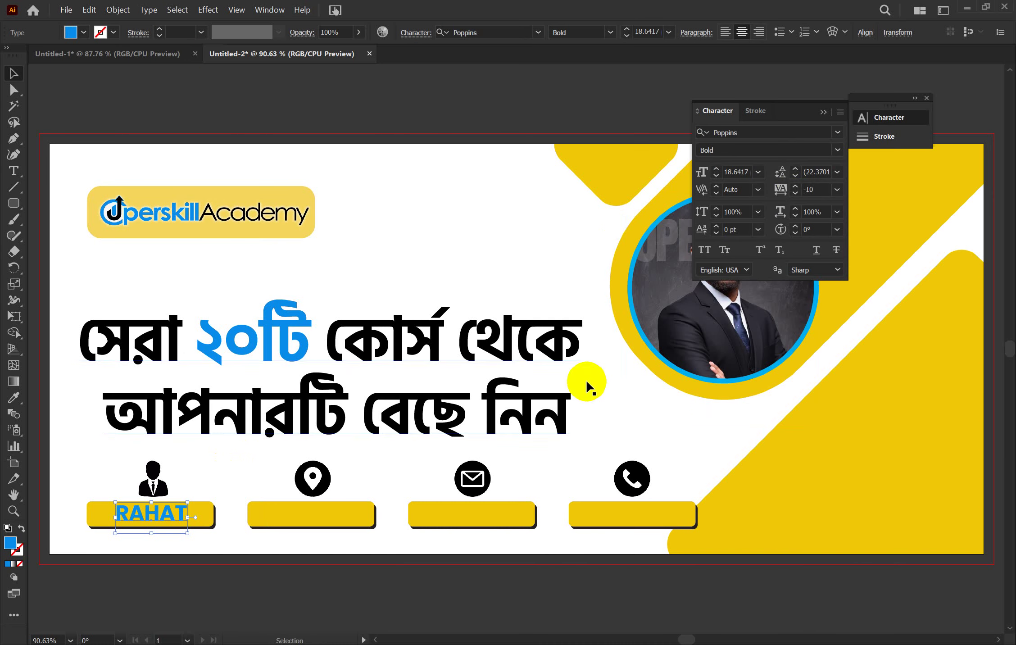
left_click(609, 185)
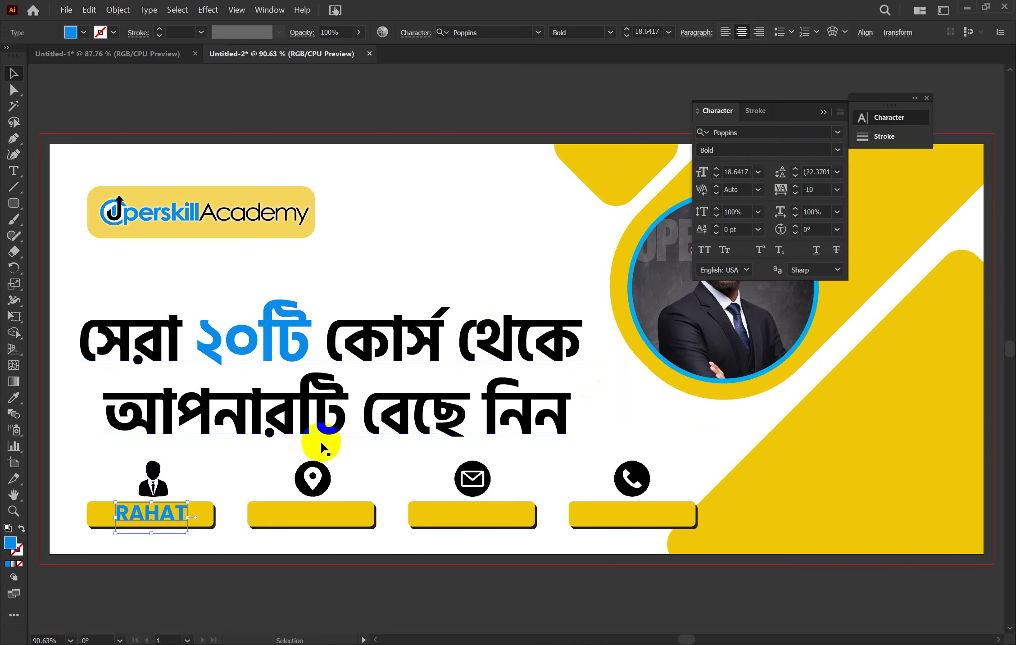
left_click(762, 135)
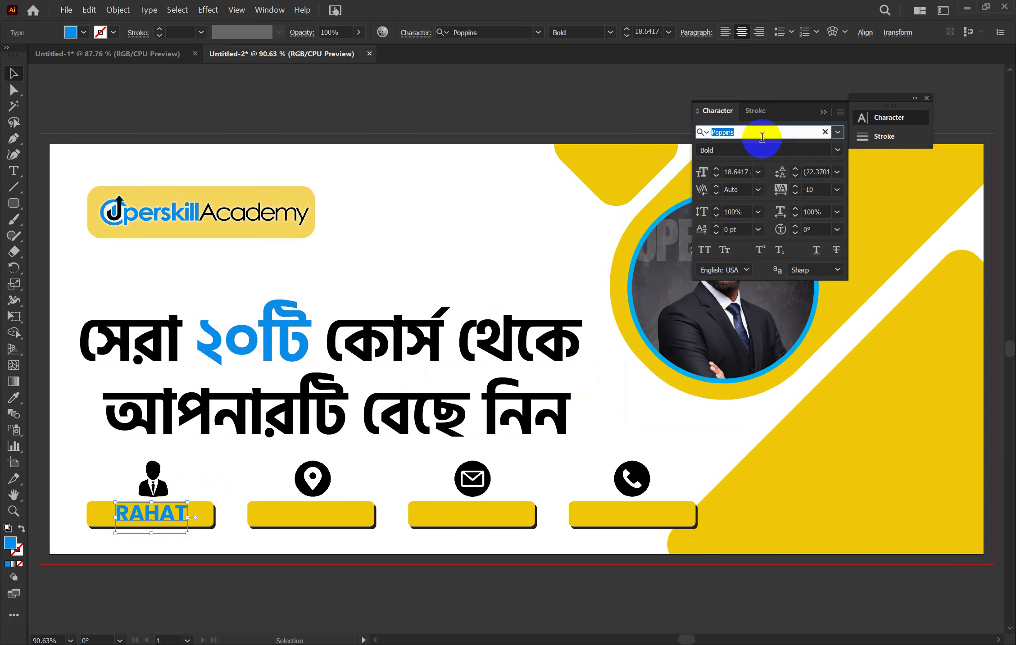
type("MON")
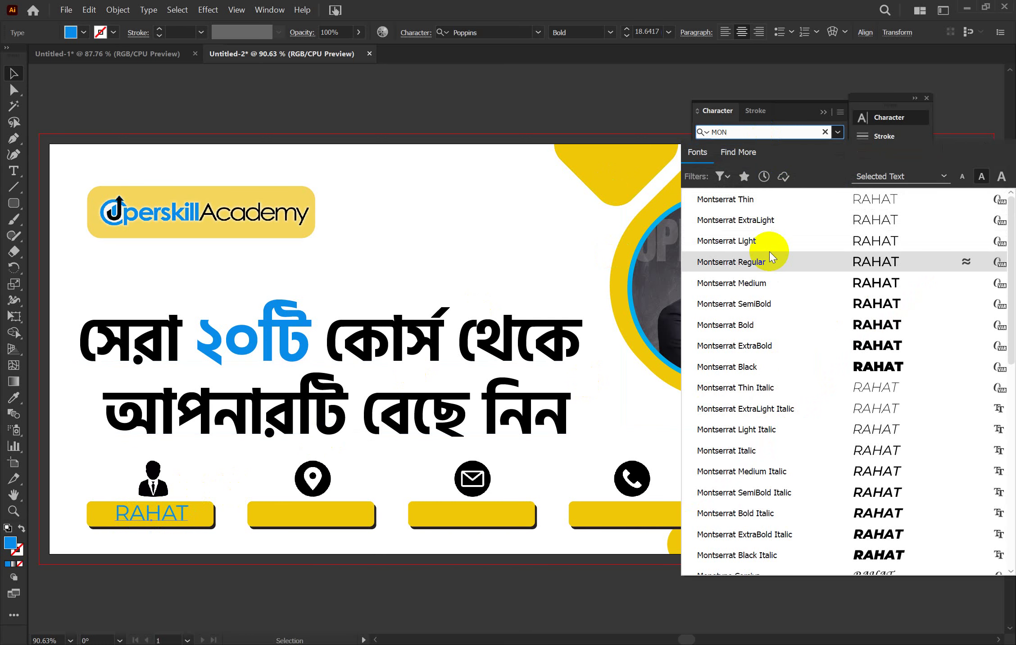
left_click(774, 346)
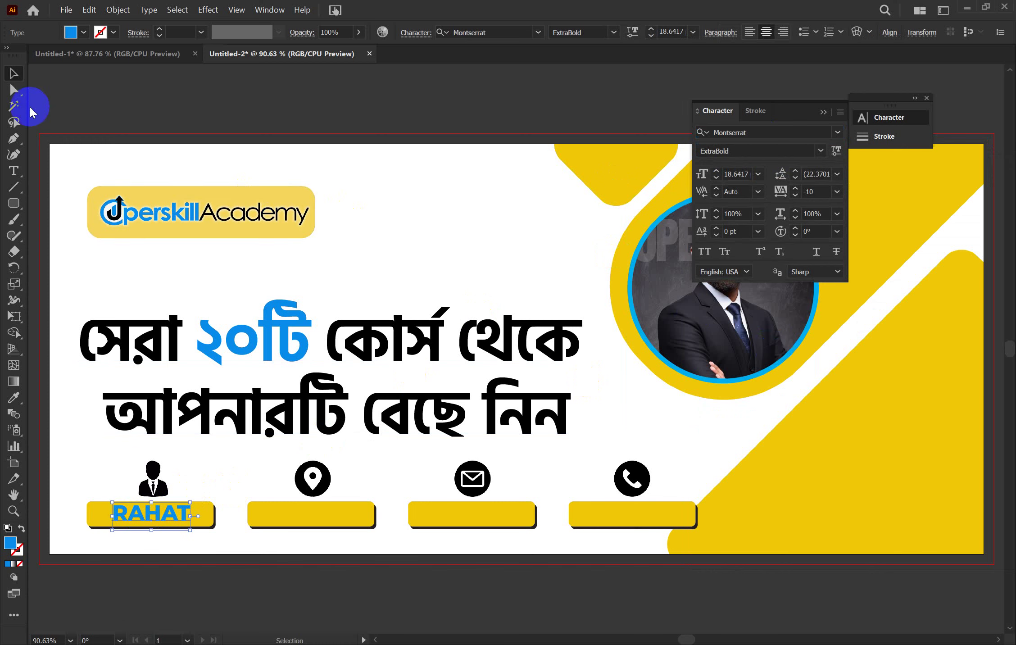
left_click(13, 72)
left_click(118, 96)
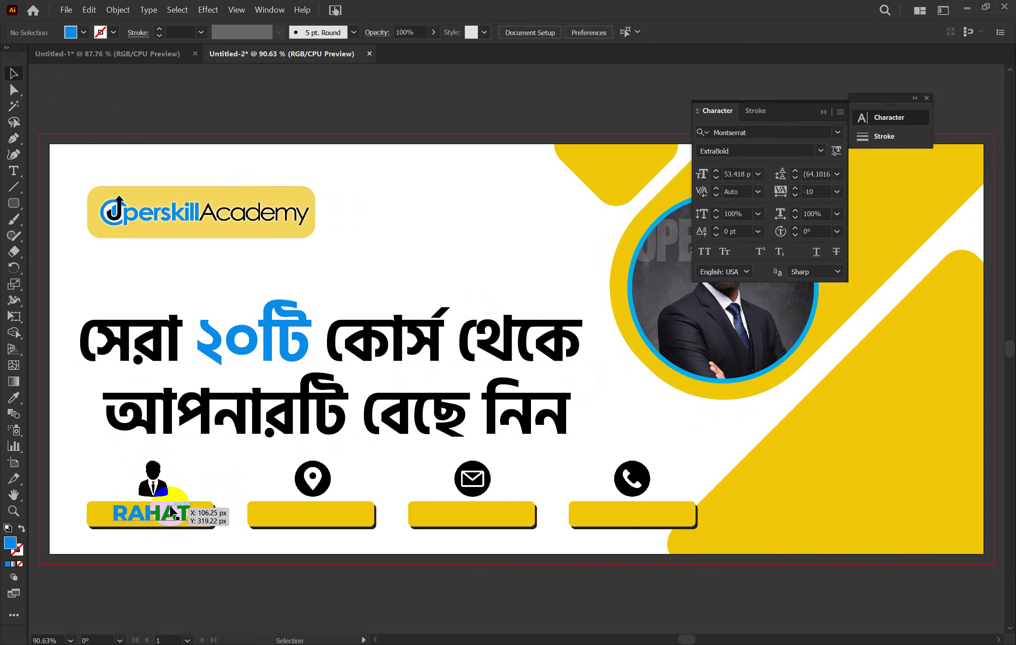
Try a white fill on the name text, then undo it back to blue
left_click(171, 512)
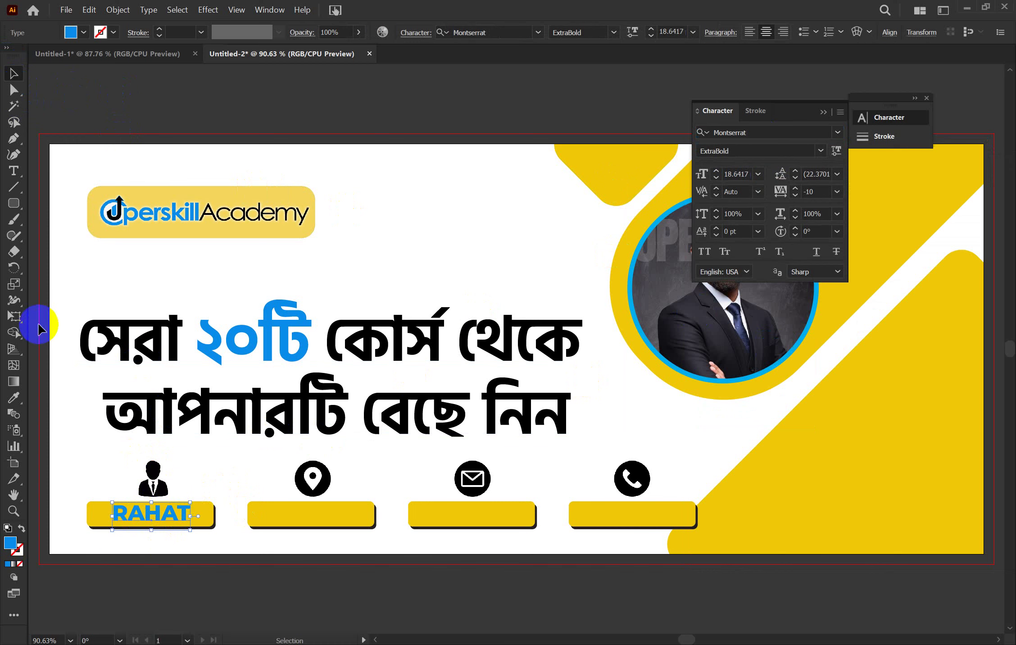
left_click(75, 32)
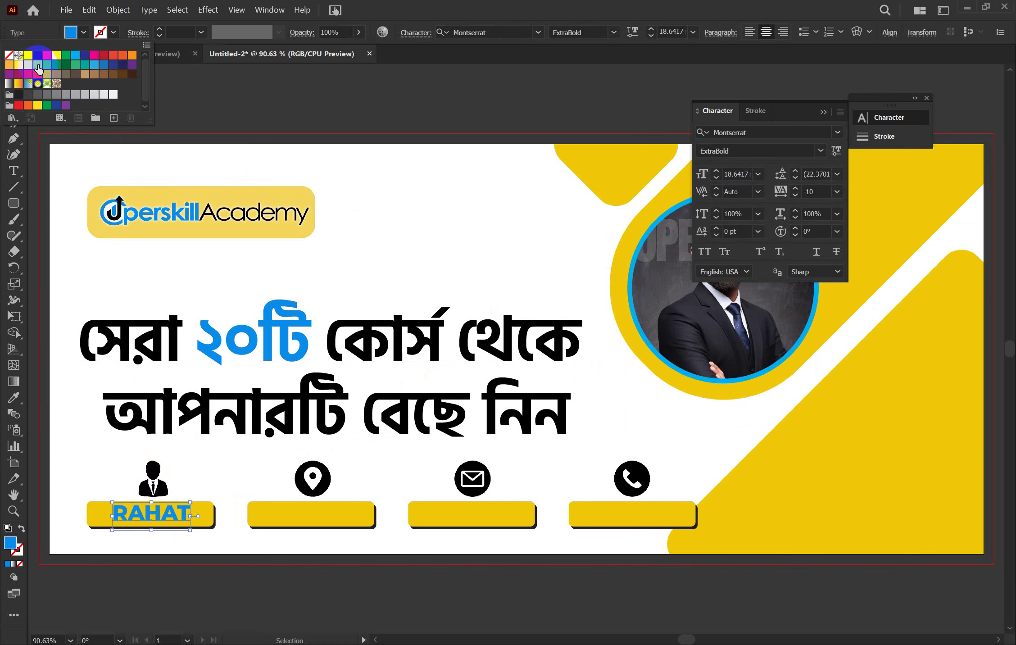
left_click(28, 55)
left_click(271, 109)
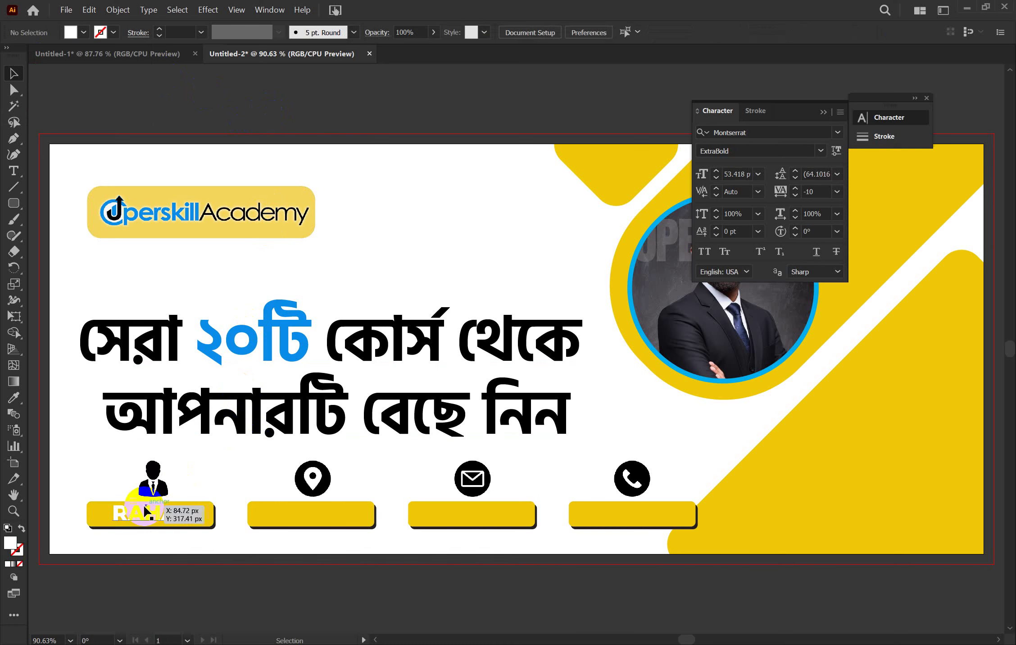
left_click(156, 513)
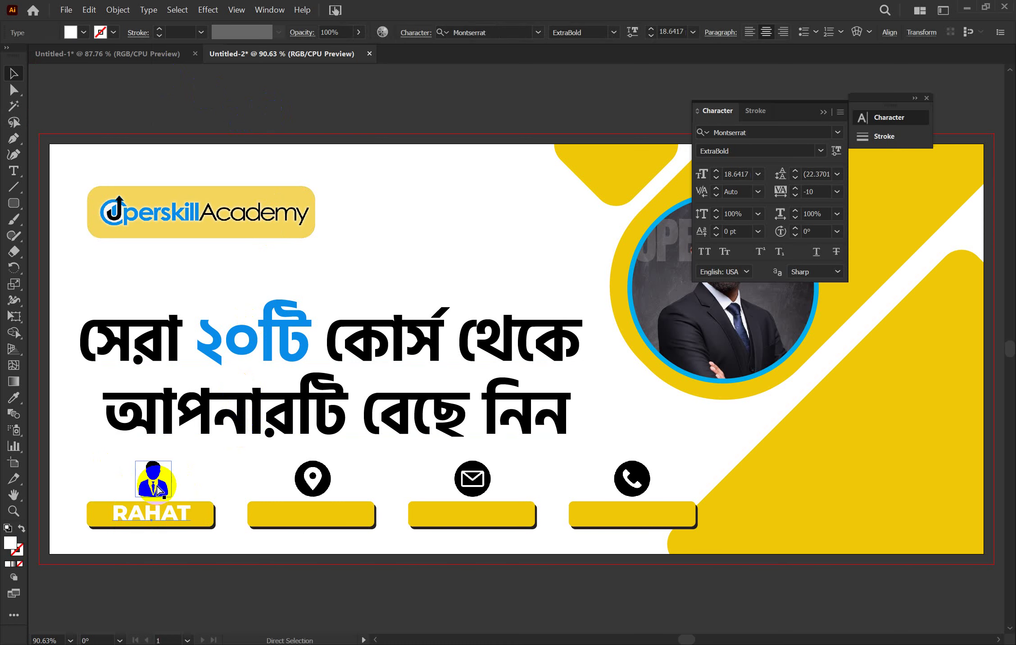
key("ctrl+z")
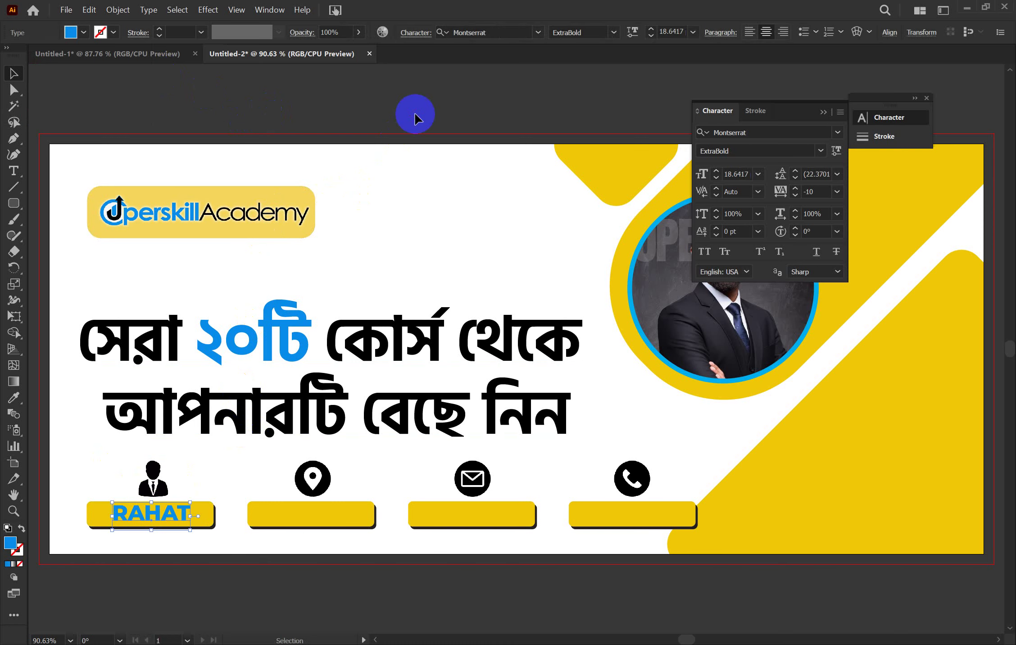
Copy the name text into the second yellow bar under the location pin
left_click(415, 116)
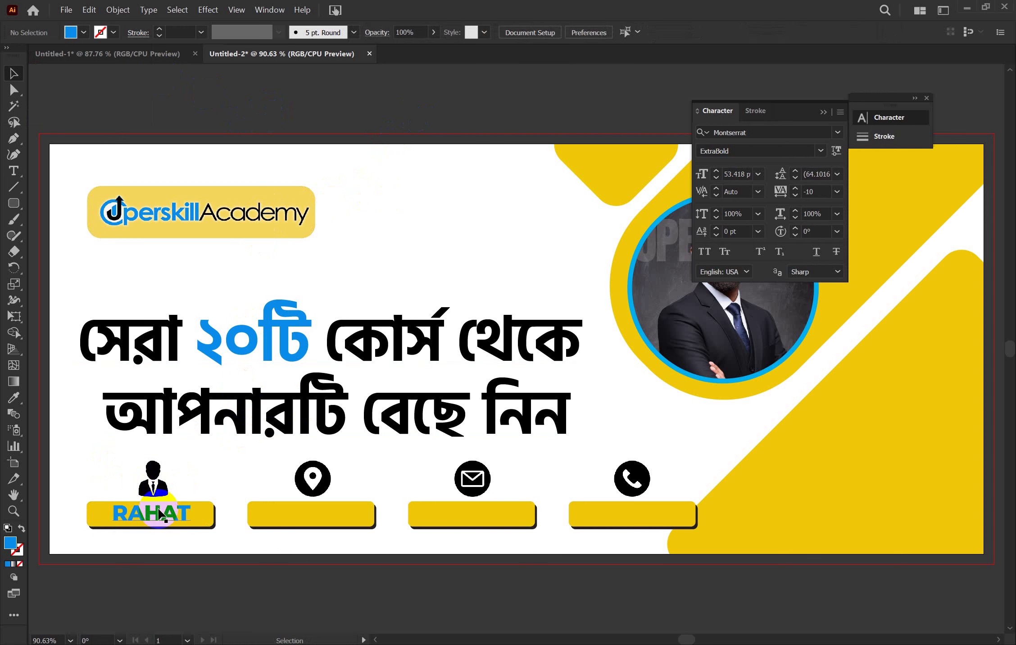
left_click(190, 514)
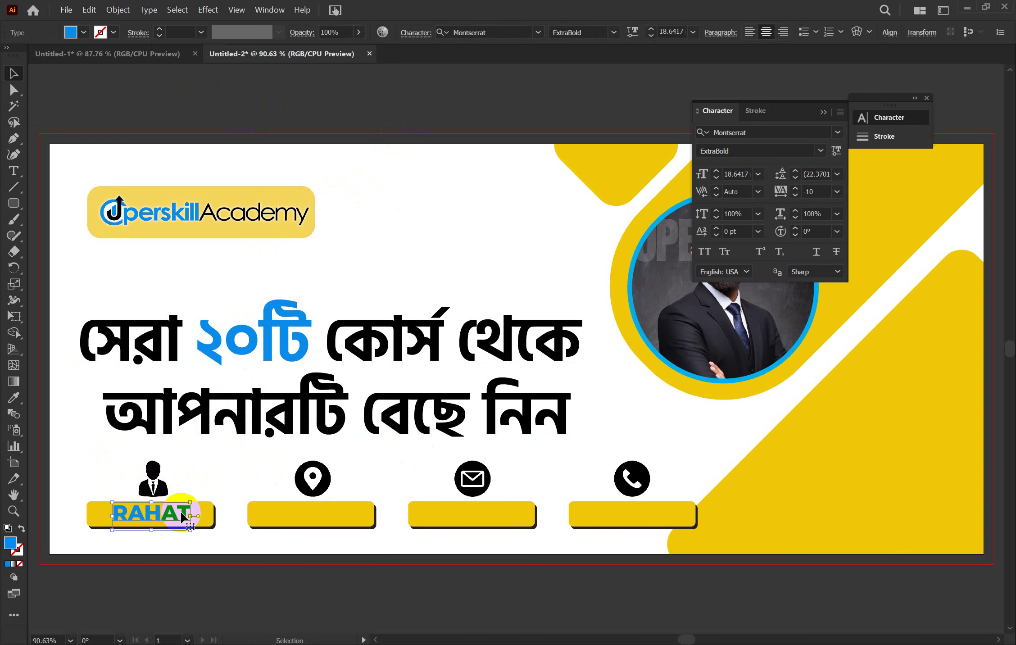
left_click_drag(185, 516, 343, 526)
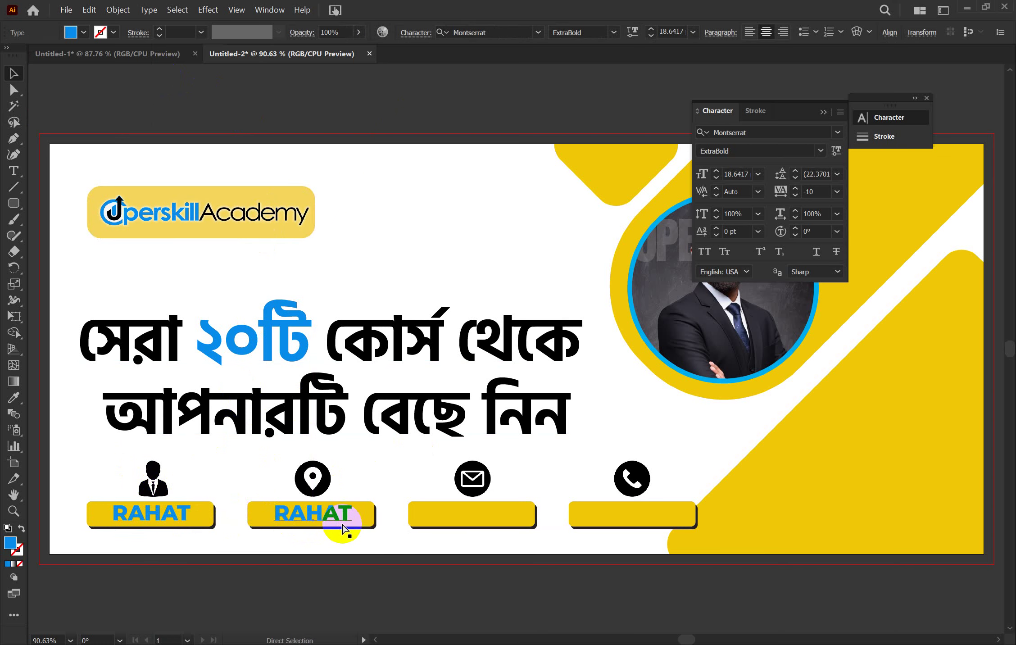
Repeat the copy into the remaining bars and retype the second bar's text as 'HOMNA'
key("ctrl+d")
key("ctrl+d")
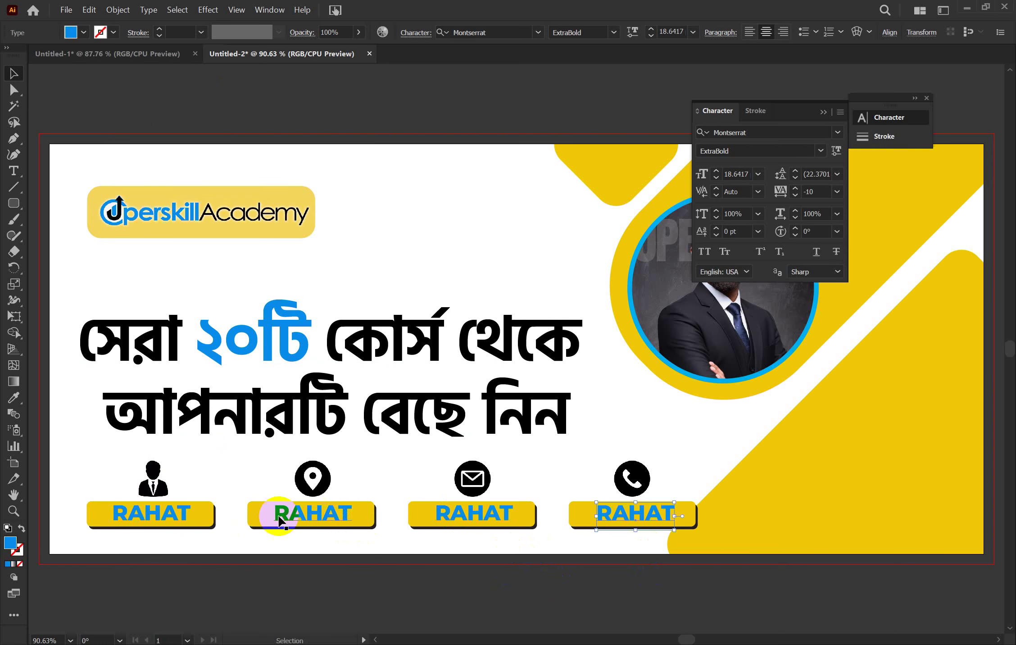
double_click(297, 513)
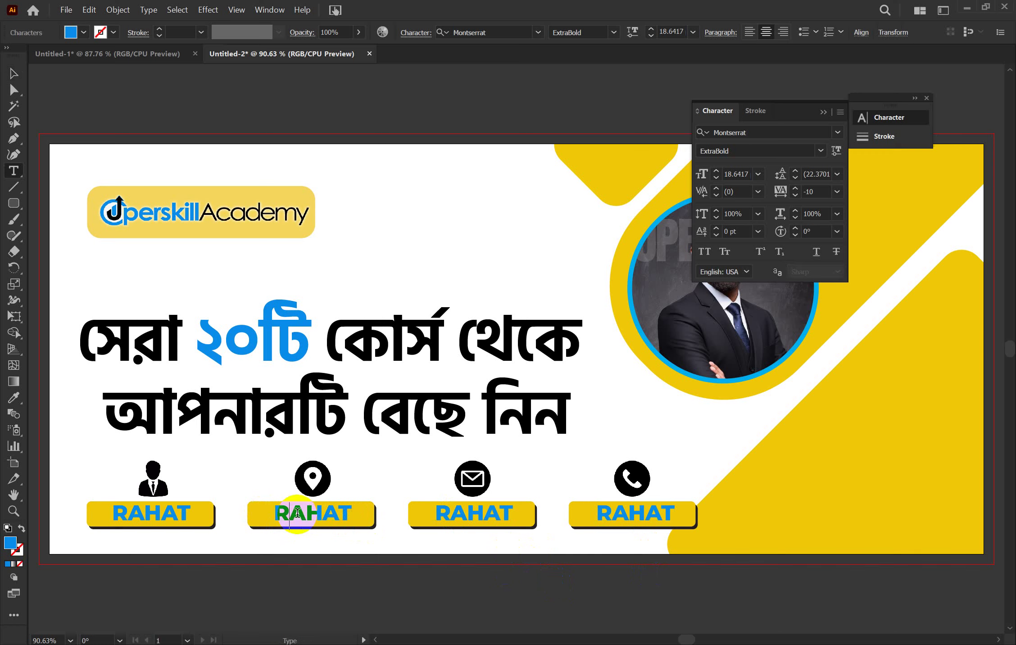
double_click(297, 513)
type("H")
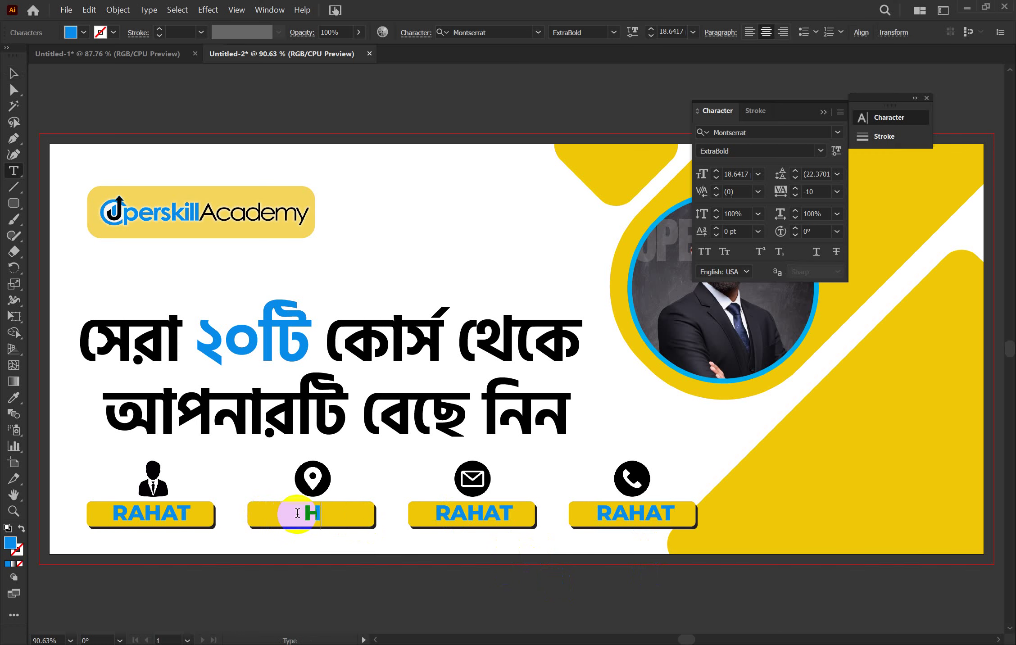
type("OMNA")
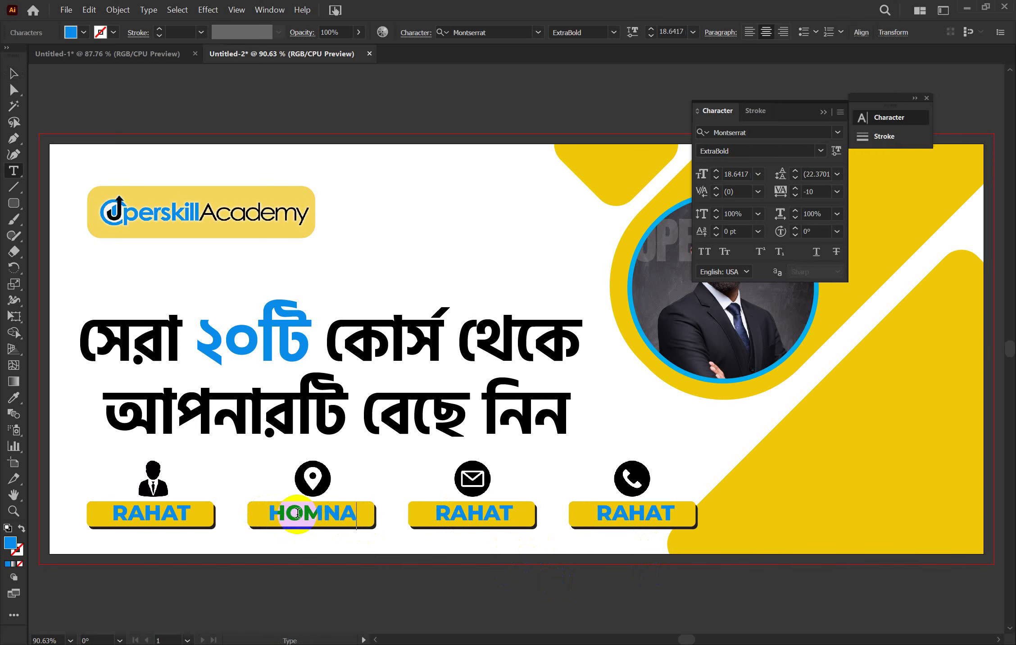
Replace the third bar's text with the user's Gmail e-mail address
double_click(475, 514)
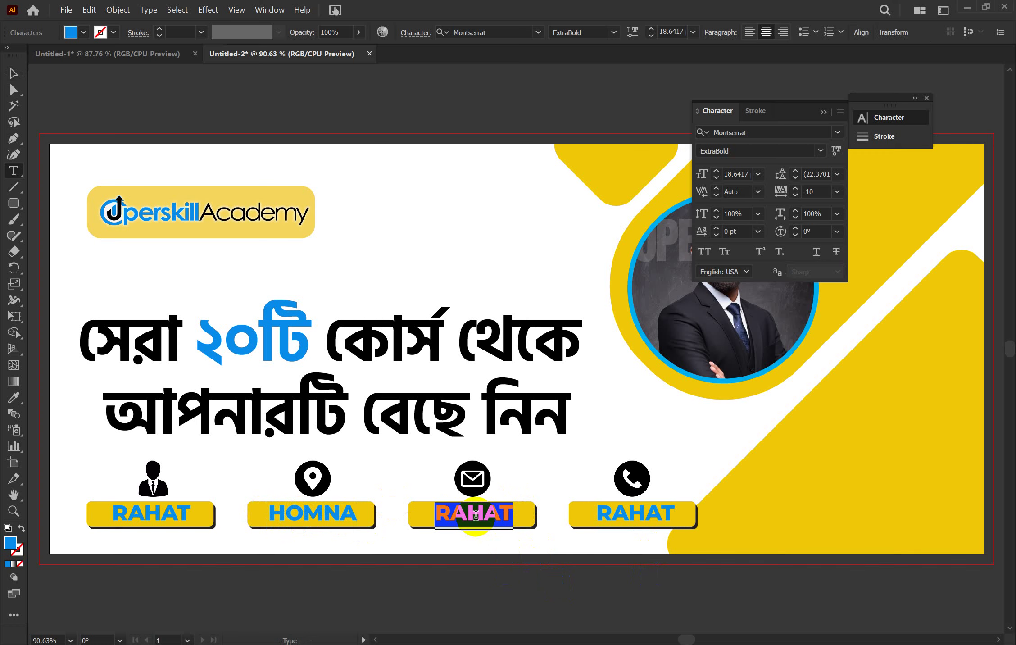
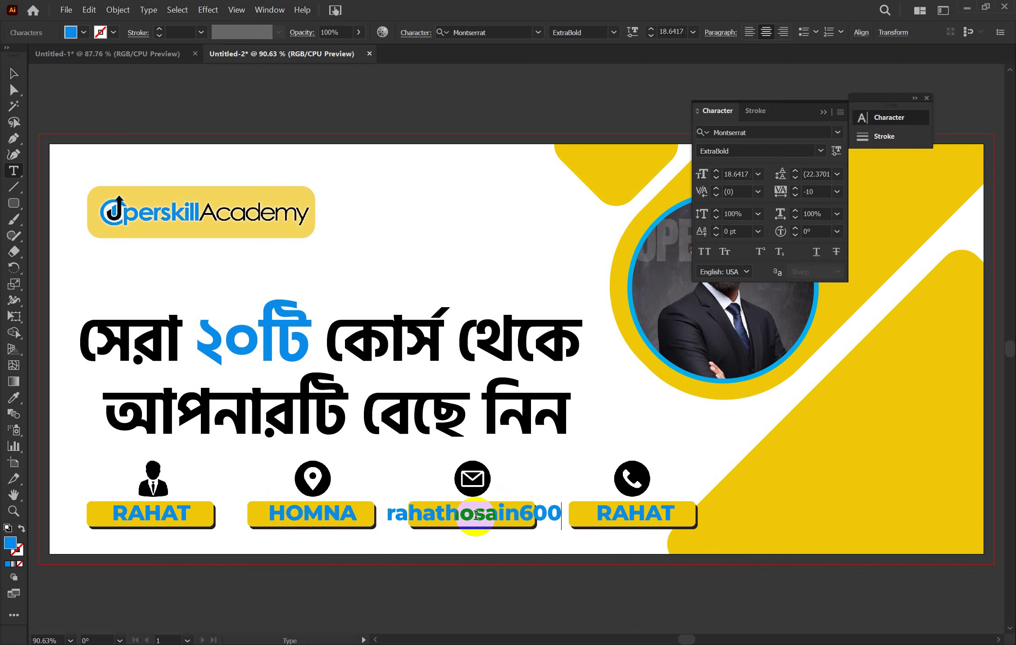
key("Escape")
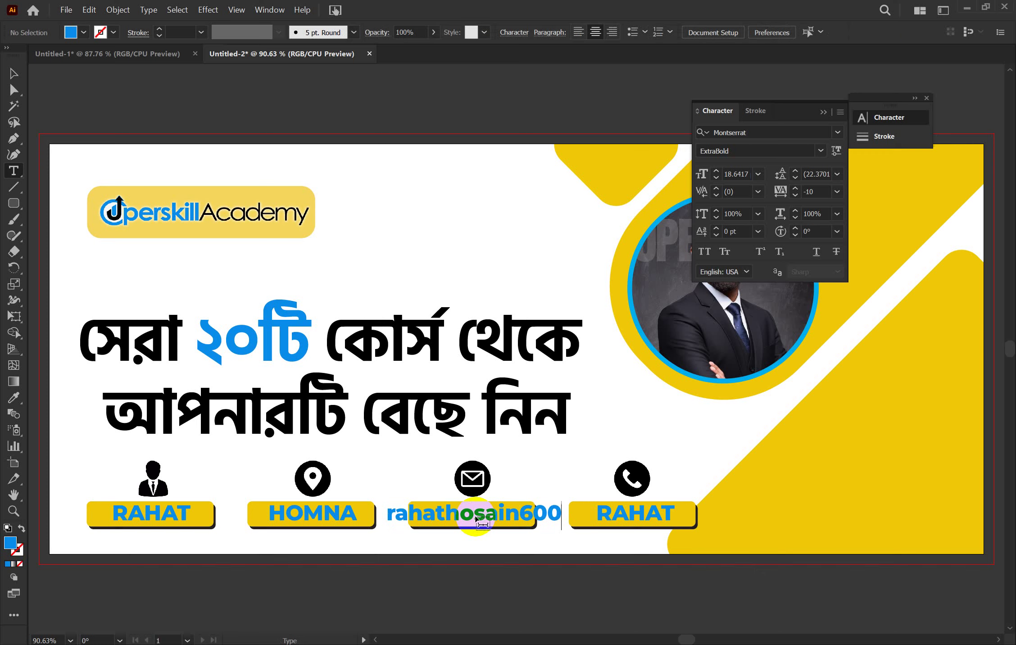
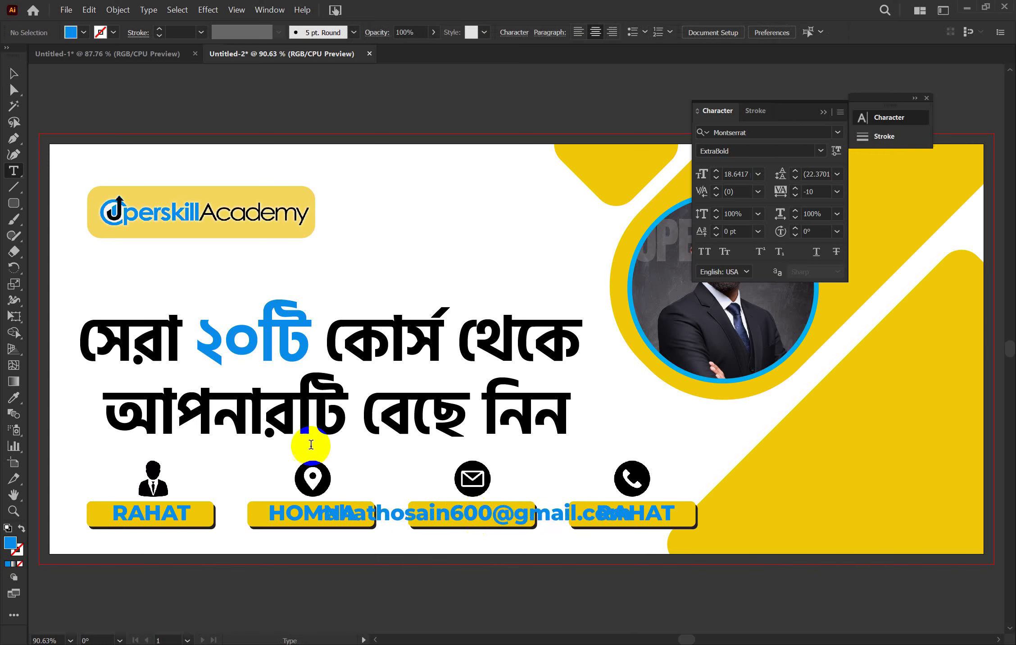
left_click(15, 76)
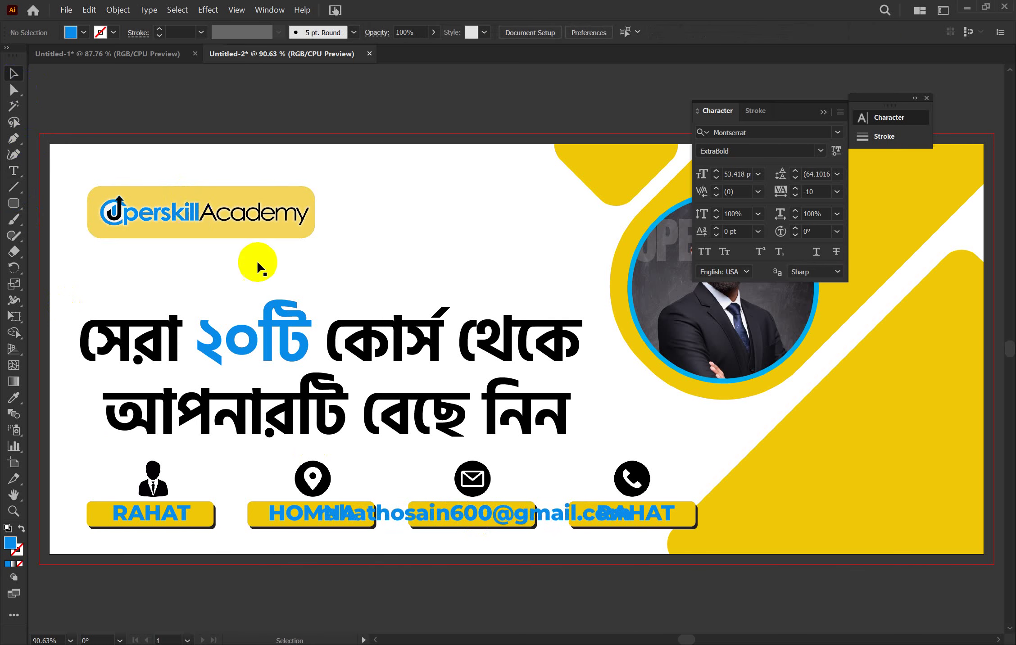
left_click(518, 525)
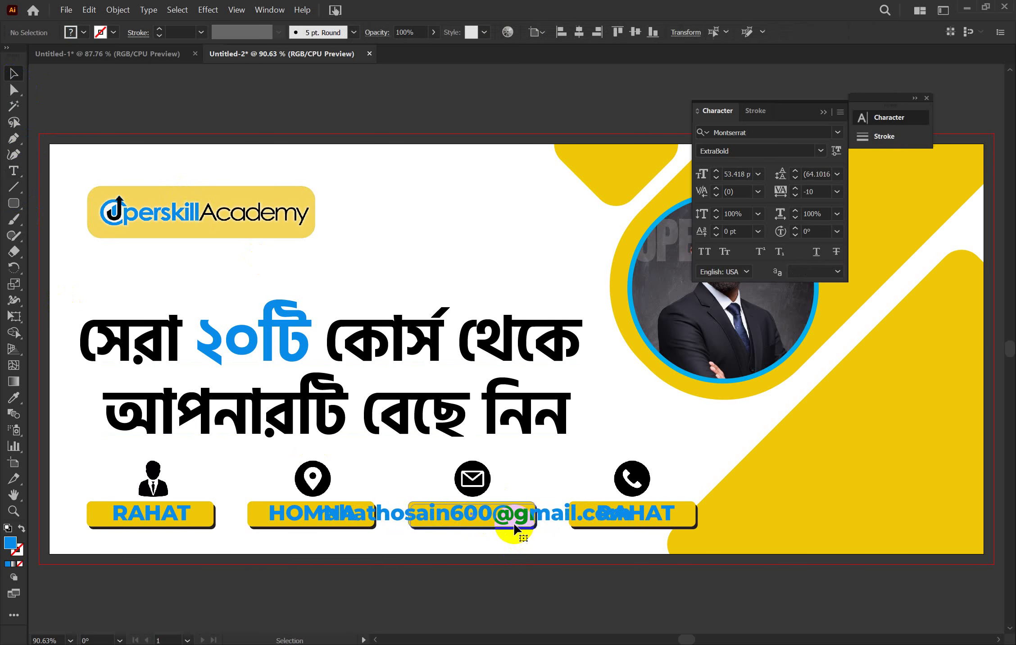
Move the e-mail text below the banner and delete its domain, keeping the username and @
left_click(553, 523)
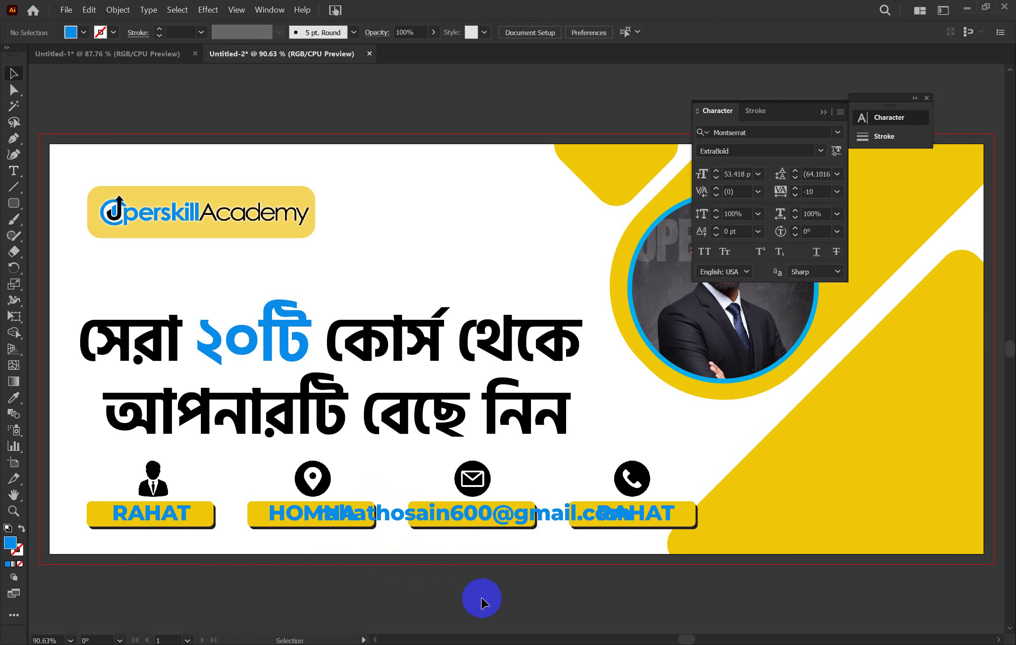
left_click(461, 508)
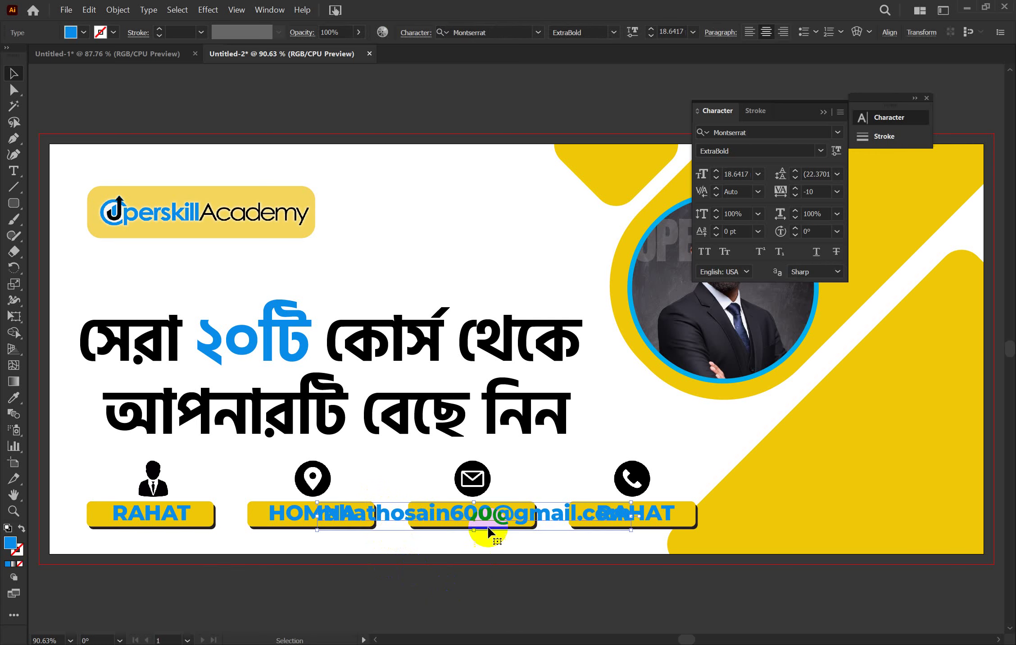
left_click_drag(461, 508, 464, 556)
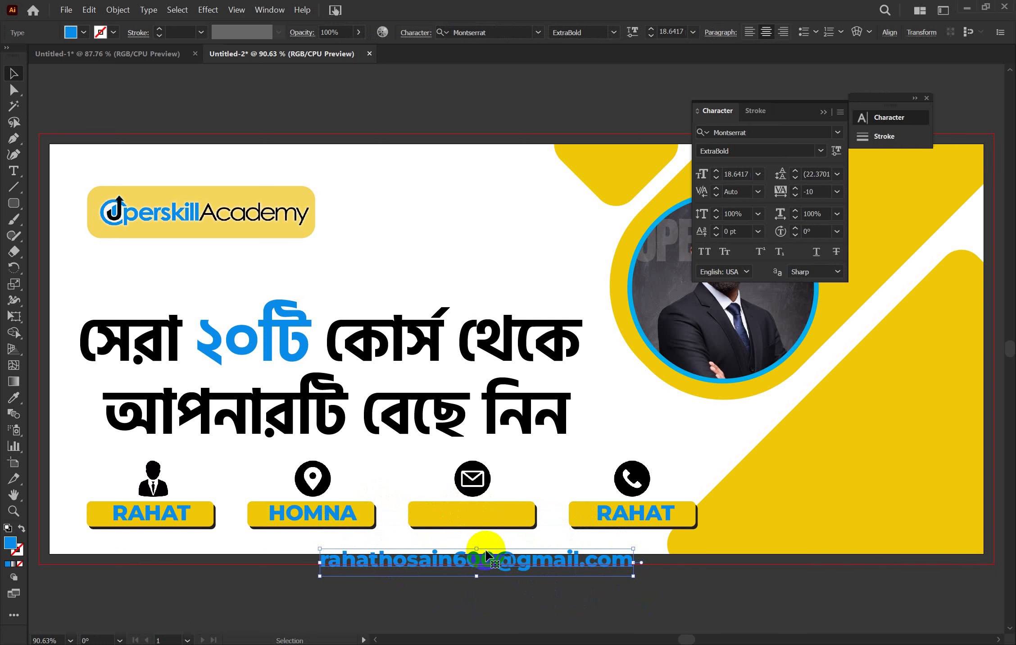
double_click(514, 561)
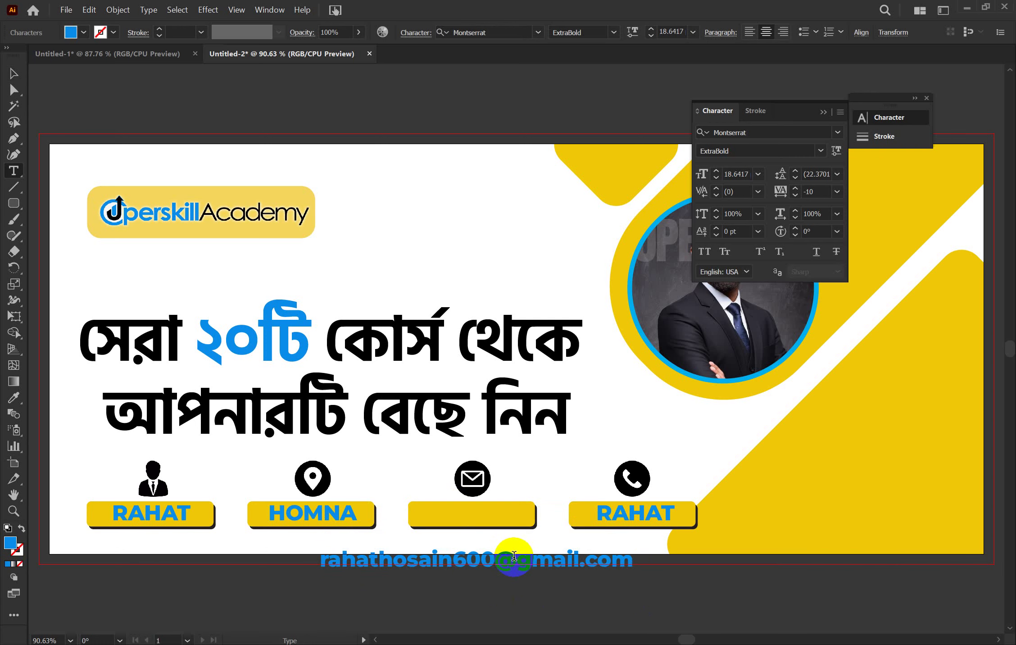
left_click_drag(516, 557, 642, 568)
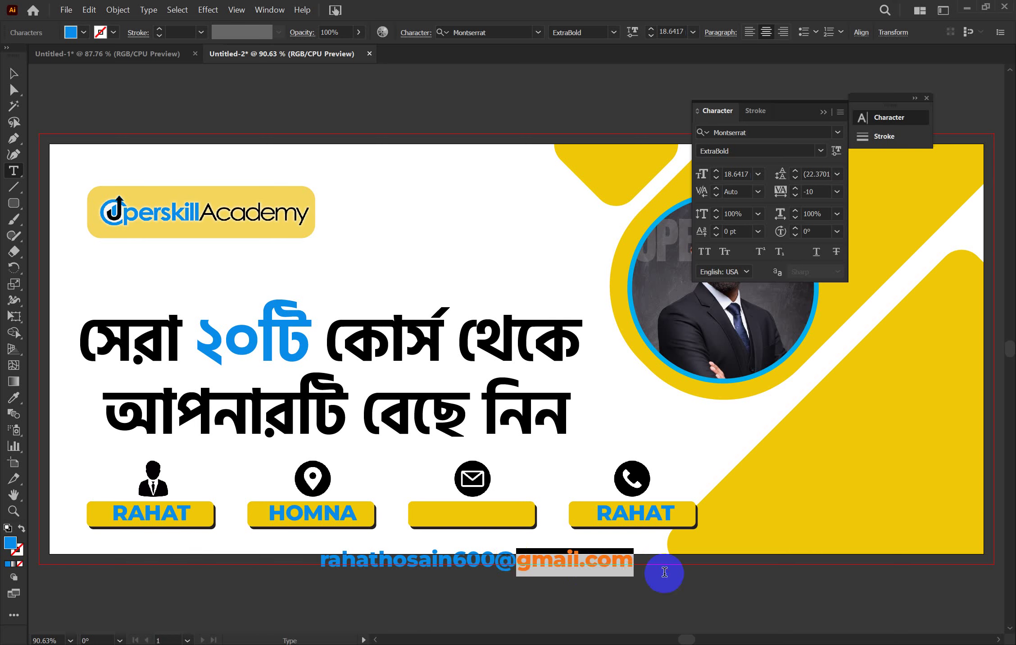
key("BackSpace")
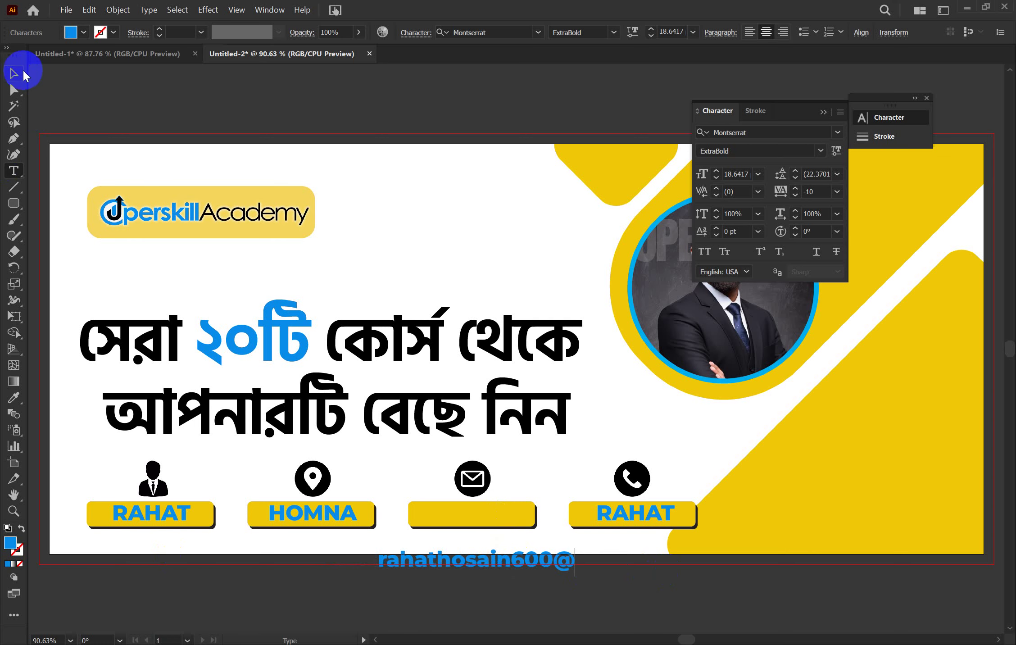
Put the shortened e-mail back on its bar, scaled to about 11.3 pt and nudged into place
left_click(14, 73)
left_click_drag(496, 578, 478, 532)
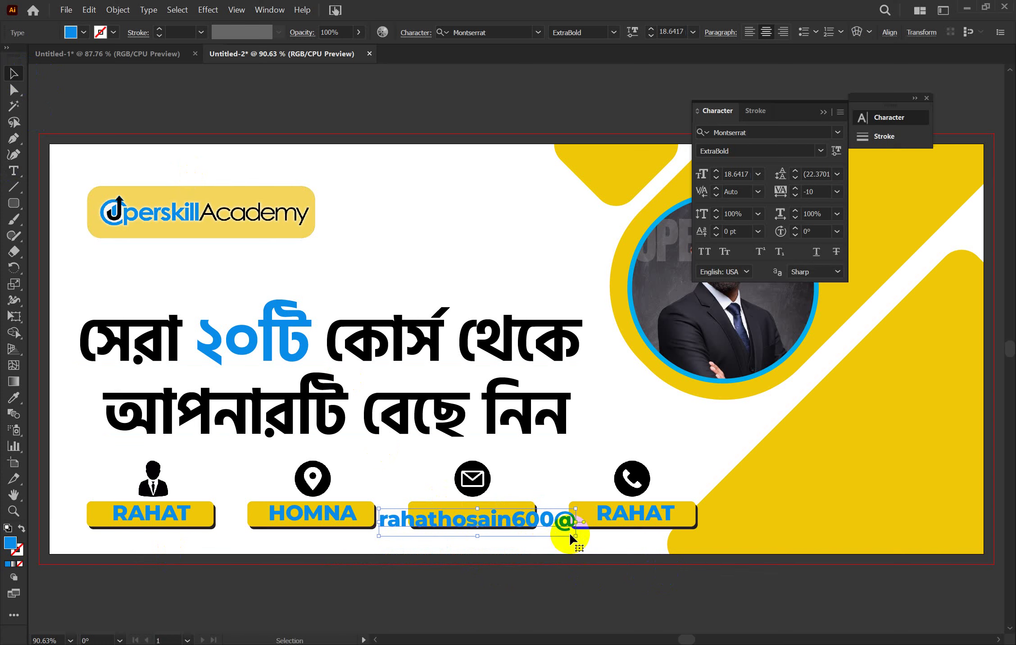
left_click_drag(576, 535, 491, 510)
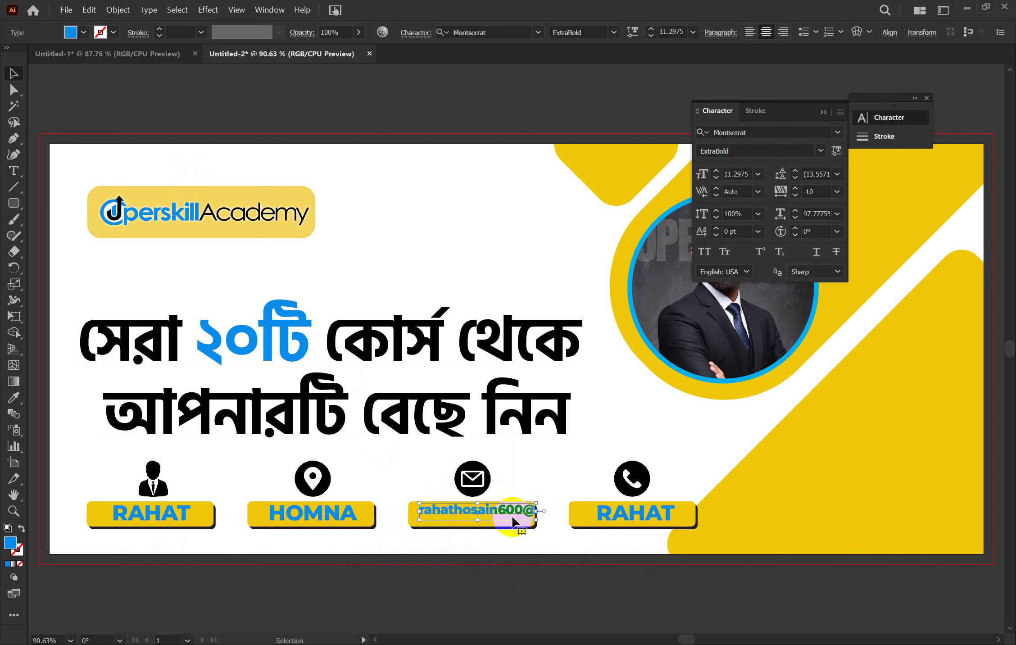
double_click(502, 510)
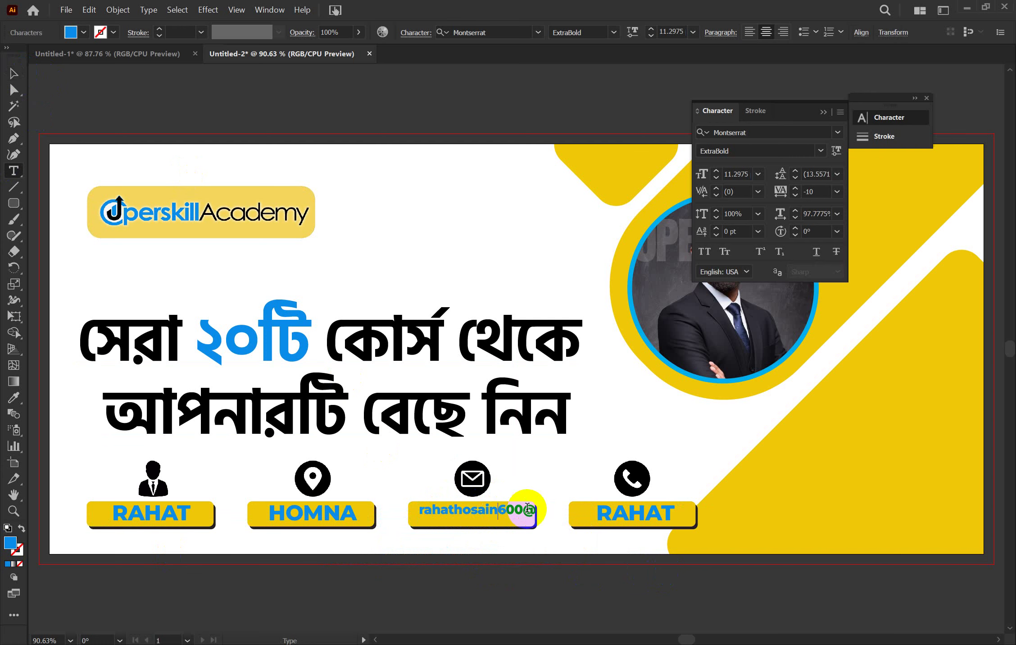
key("Return")
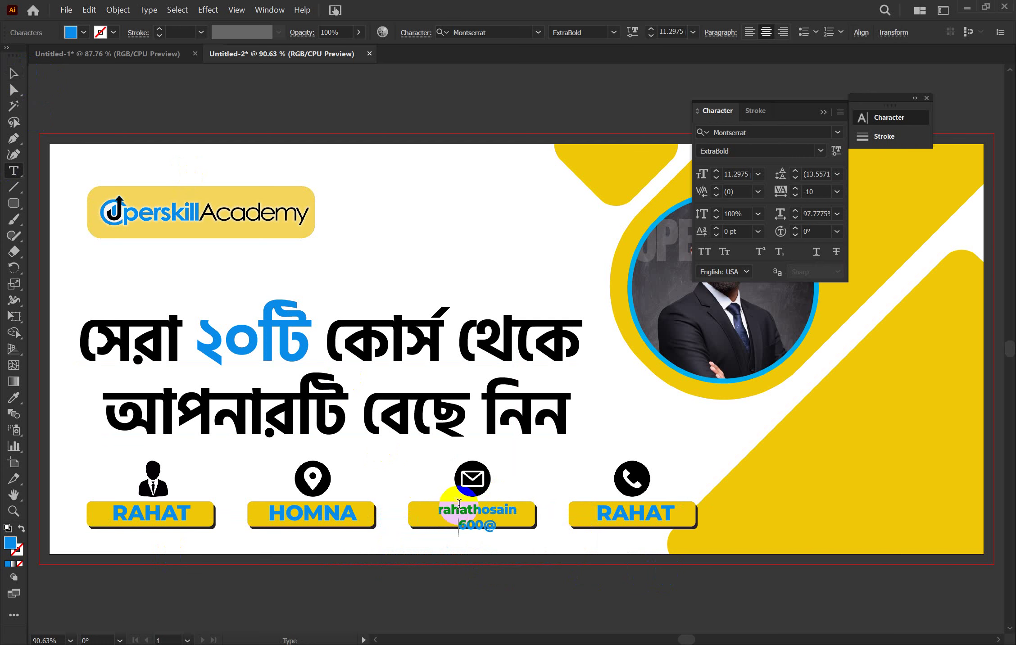
key("BackSpace")
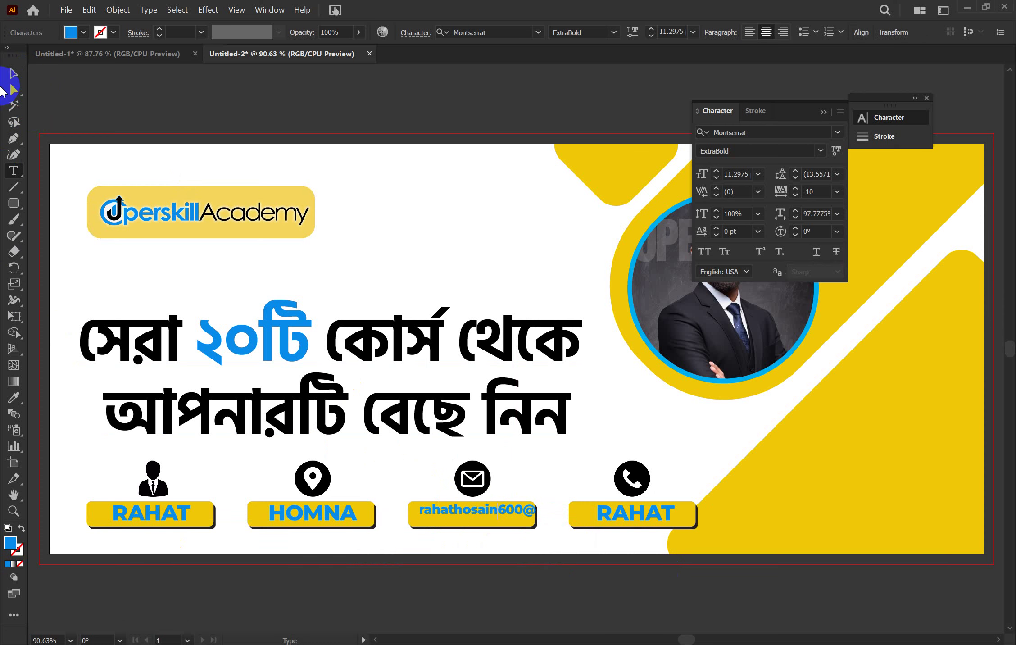
left_click(12, 76)
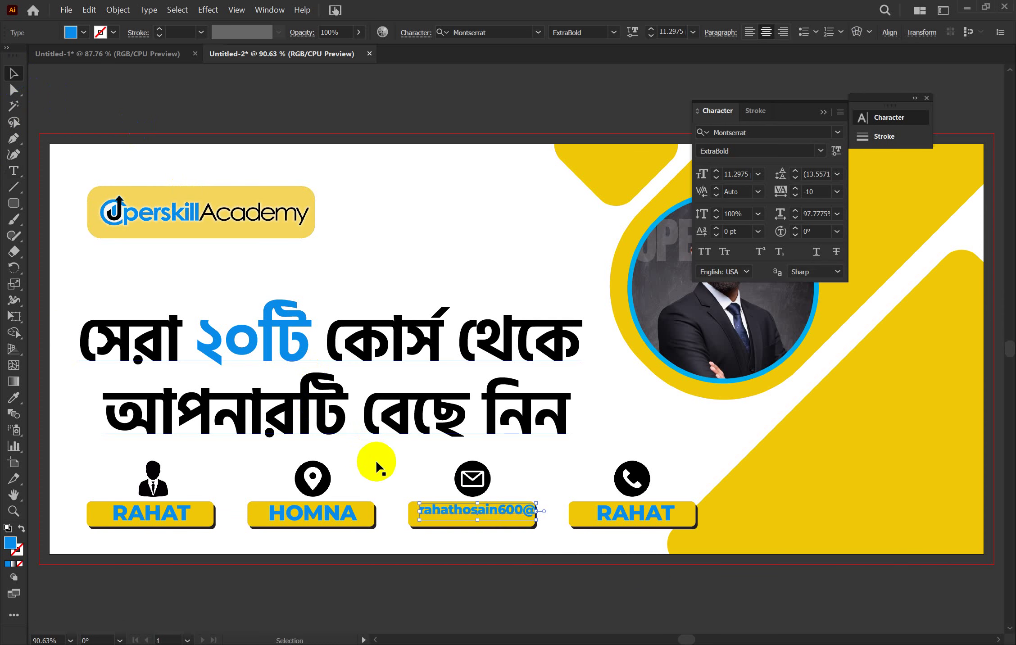
left_click(426, 518)
key("Left")
key("Left")
key("Left")
key("Down")
key("Down")
key("Down")
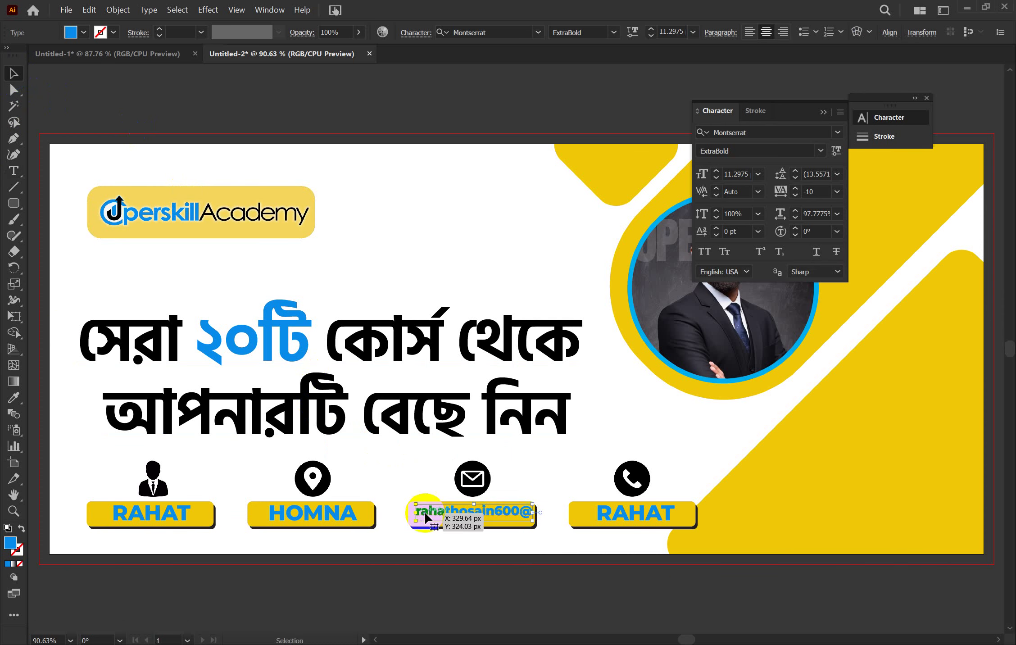
Replace the phone bar's name text with the number 001101010
left_click(567, 442)
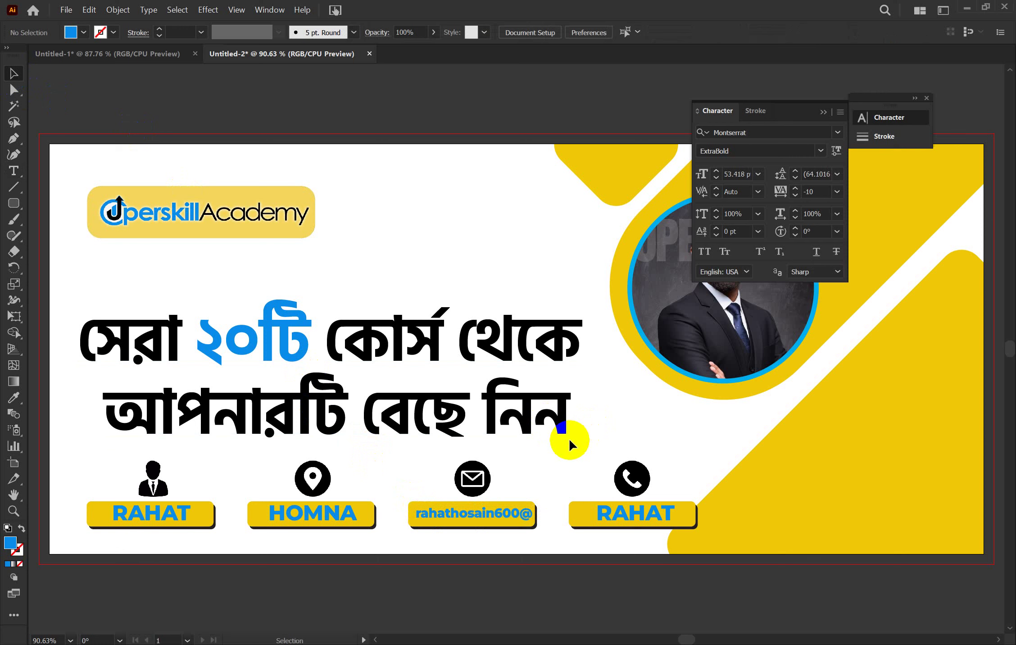
double_click(624, 521)
double_click(625, 517)
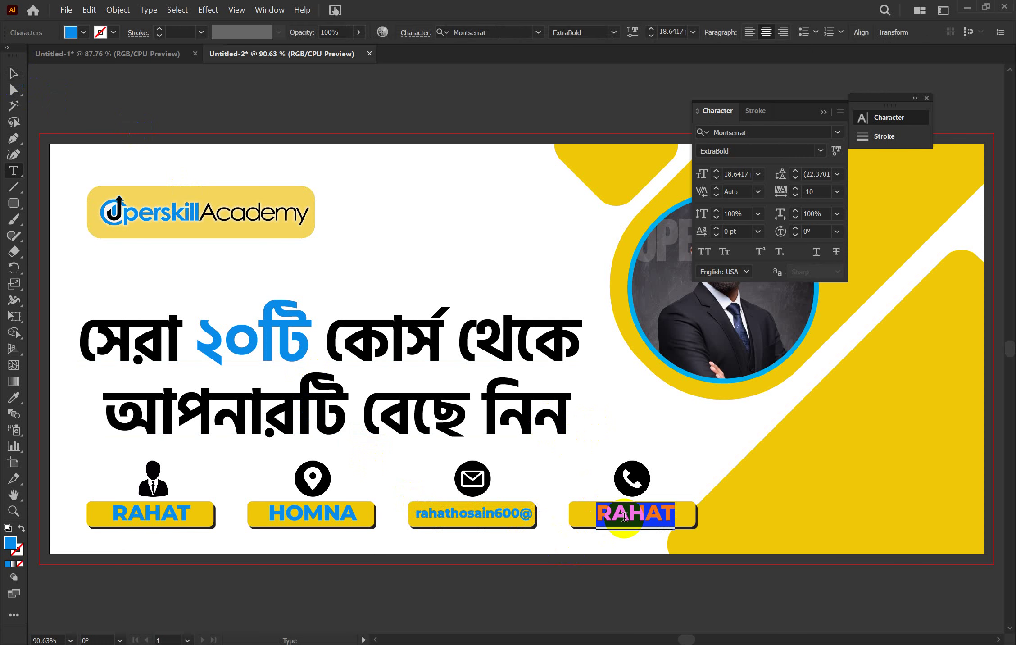
type("001101010")
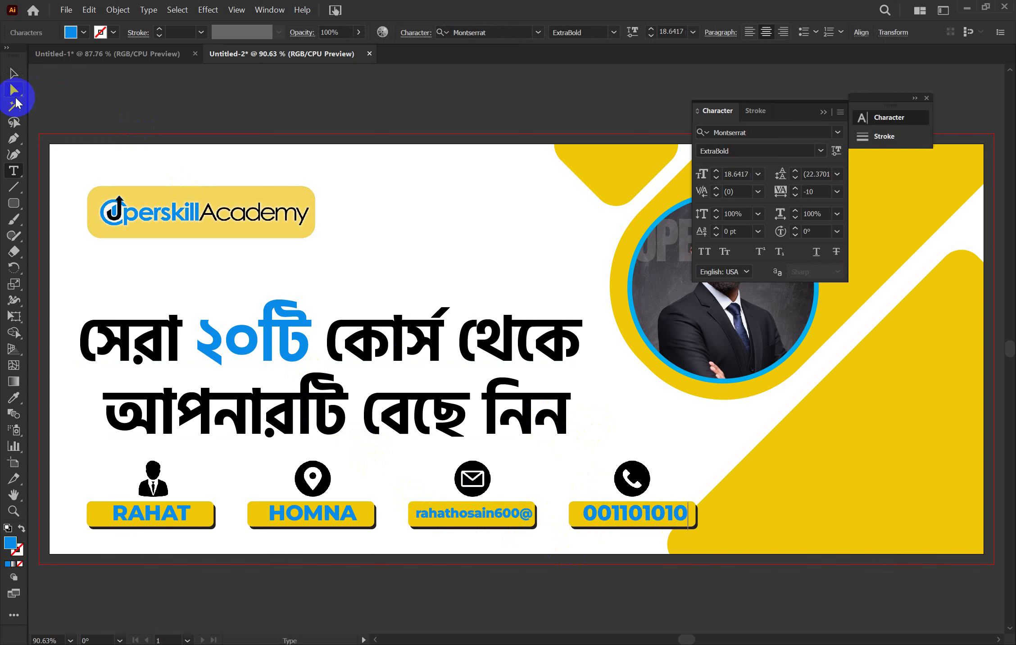
left_click(14, 89)
Correct the phone number, removing stray letters and appending 12
left_click(15, 76)
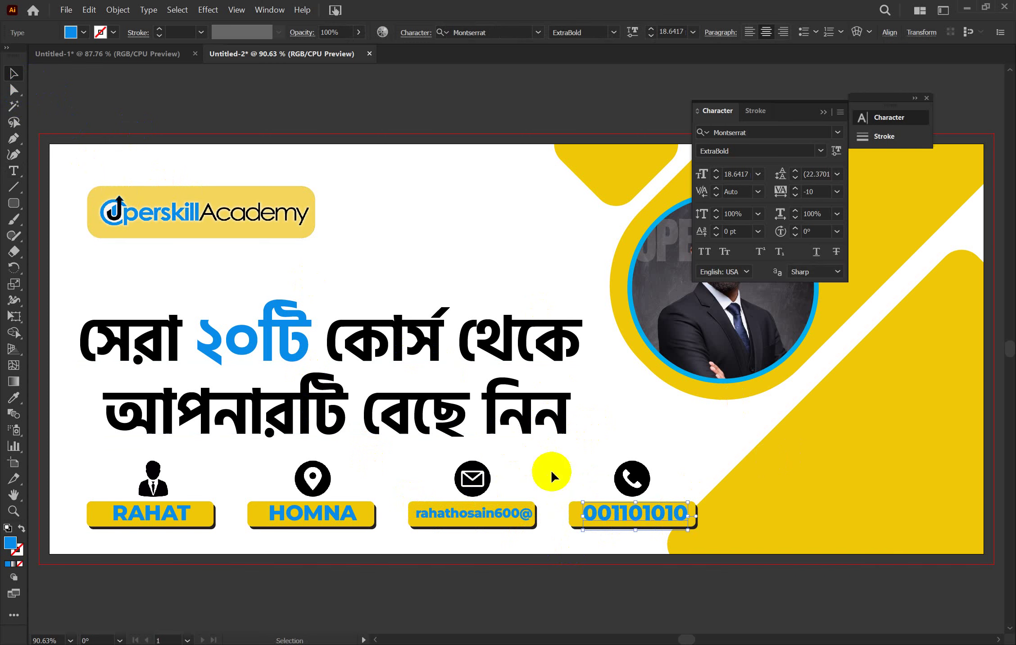
left_click(647, 518)
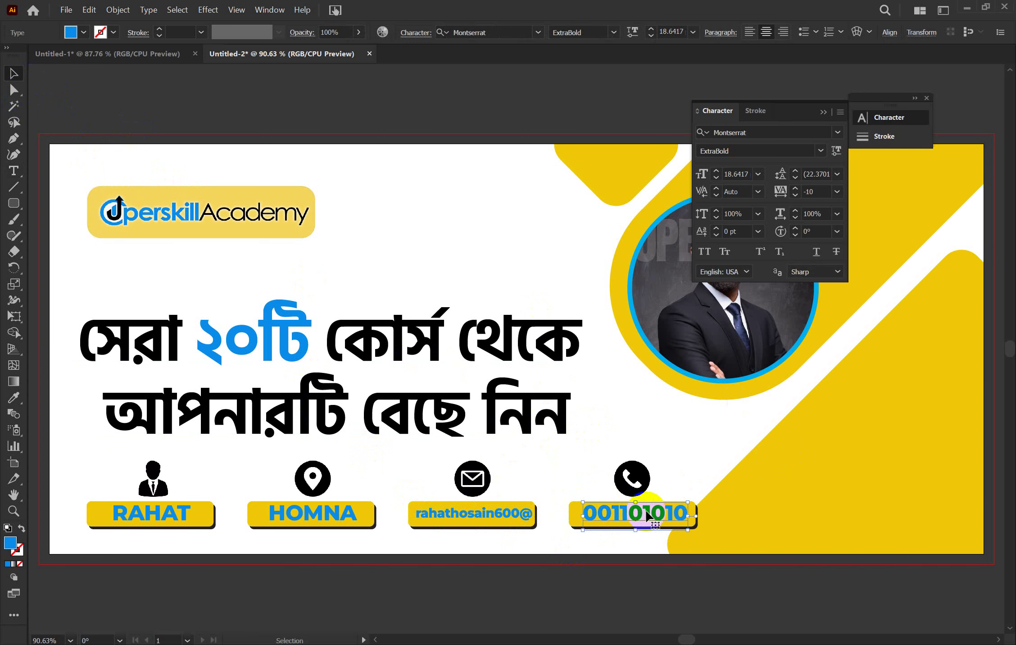
double_click(675, 517)
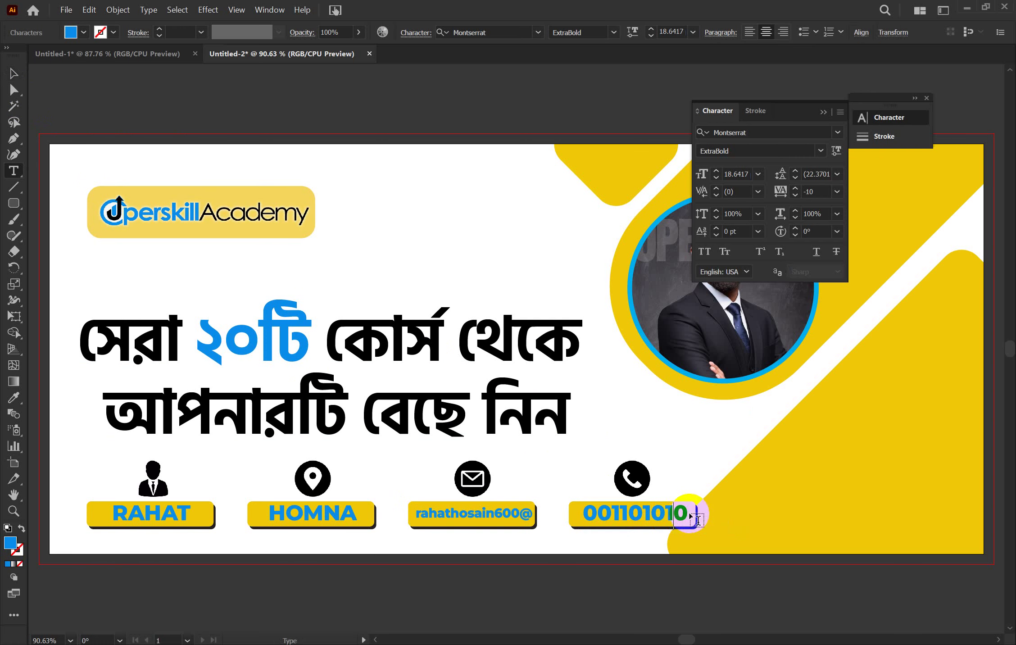
type("df")
key("BackSpace")
key("BackSpace")
type("12")
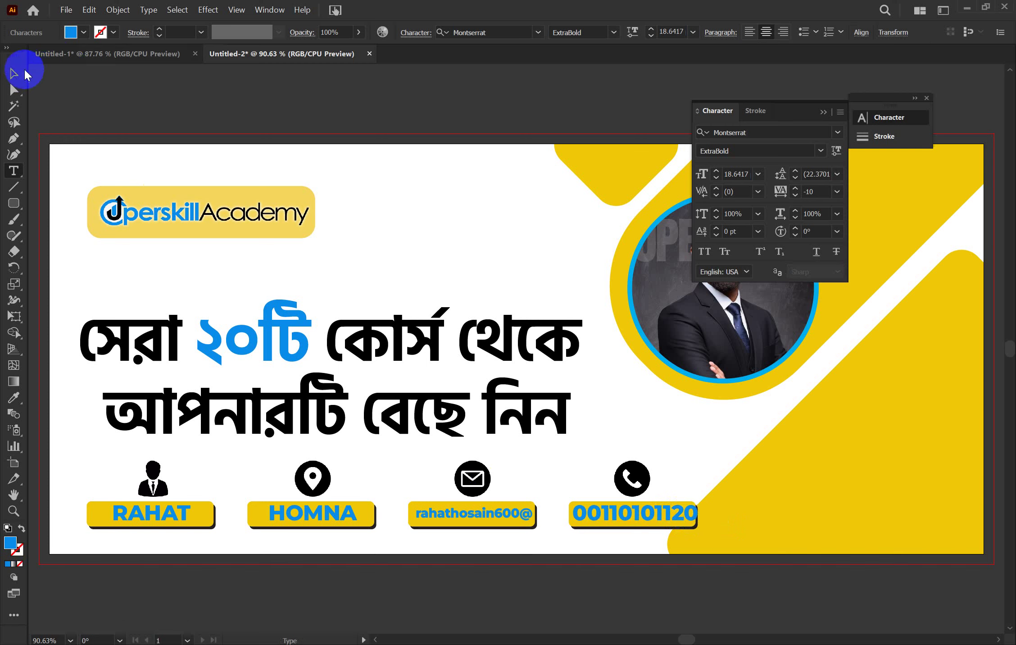
left_click(18, 68)
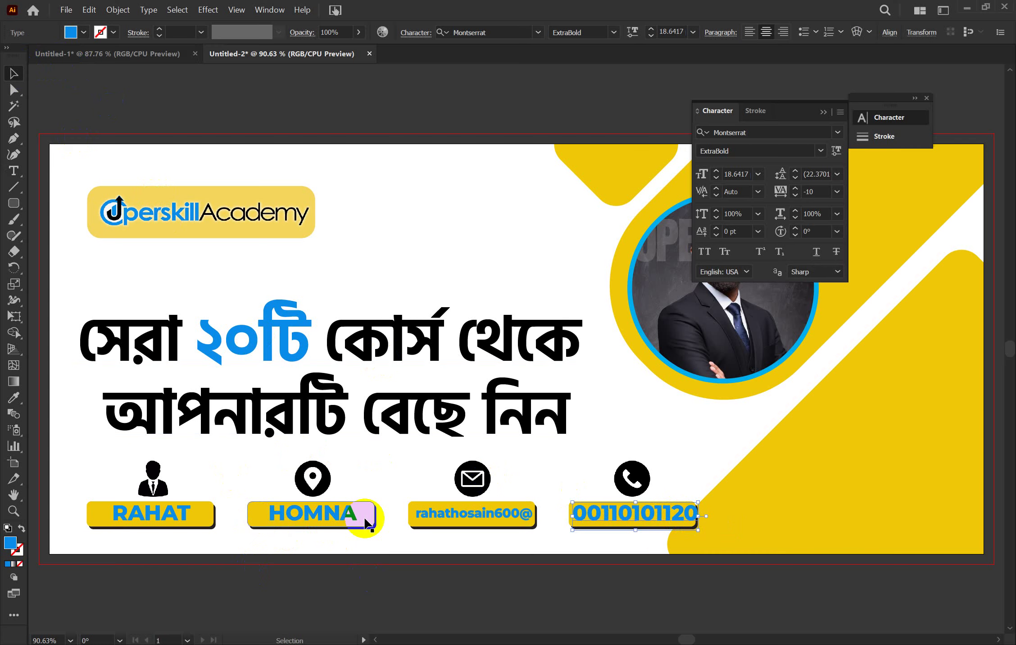
Collapse the Character panel to icons
scroll(367, 523, "up", 2)
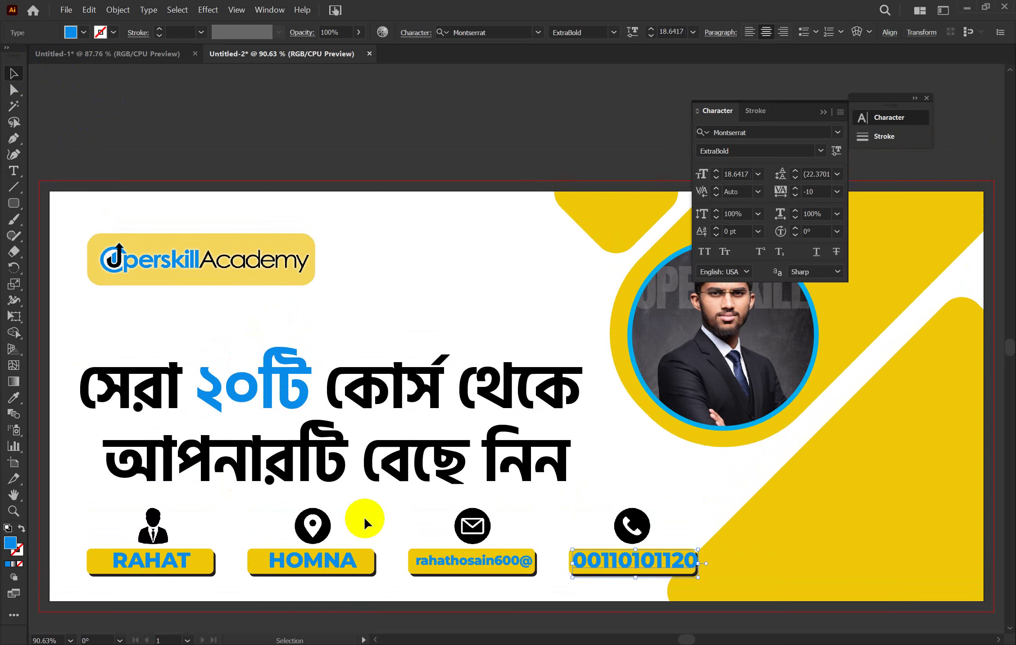
left_click(824, 113)
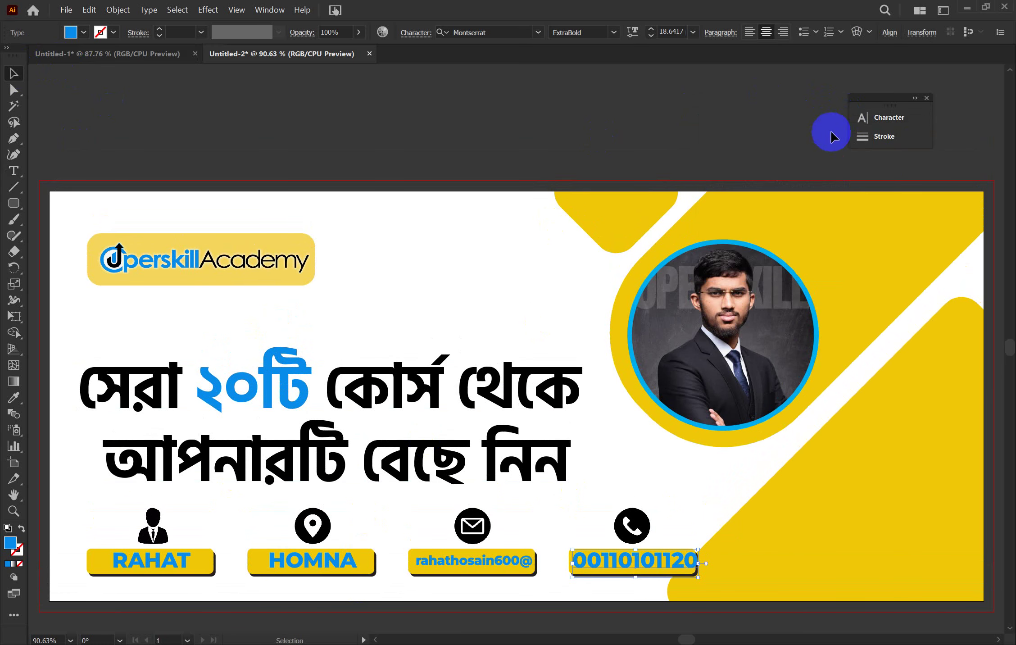
scroll(936, 163, "right", 1)
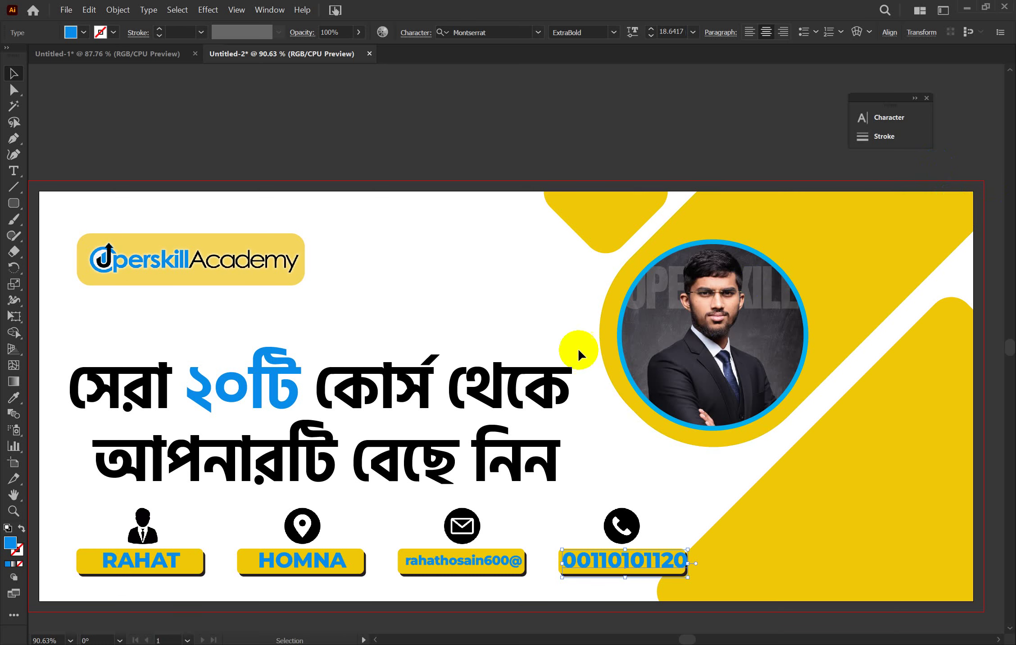
Give all four contact labels the e-mail label's text style using the Eyedropper
left_click(318, 562)
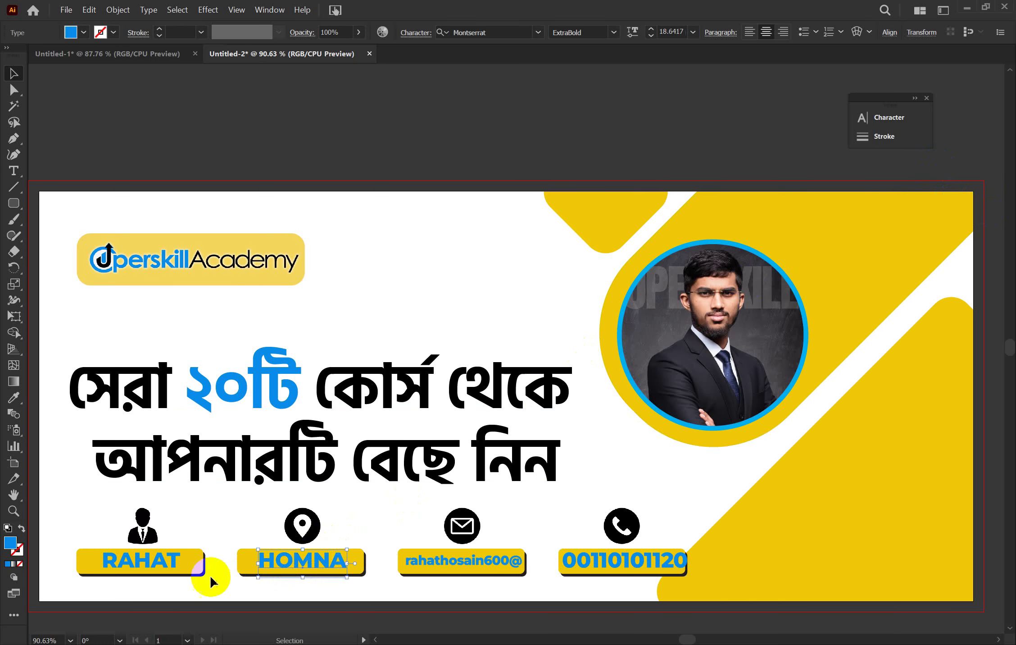
left_click(163, 569, "shift")
left_click(462, 561, "shift")
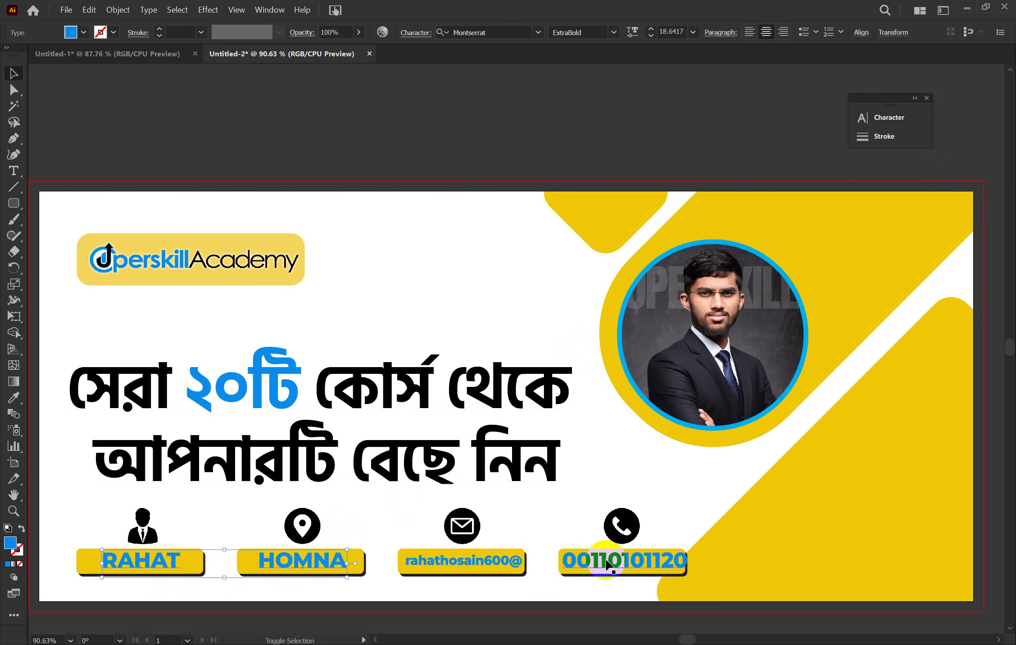
left_click(617, 563, "shift")
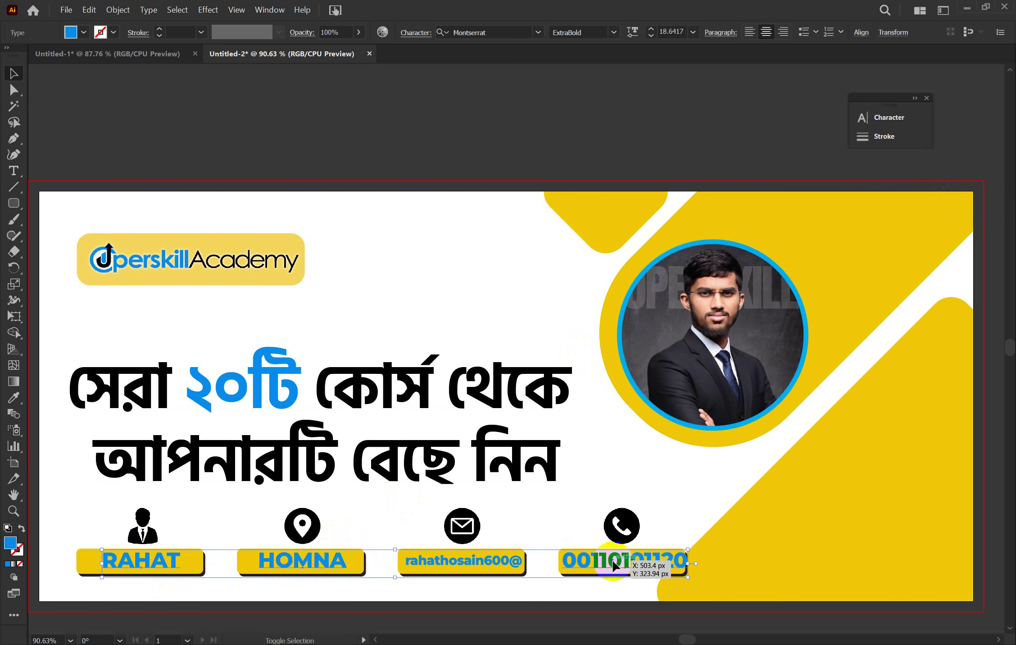
left_click(14, 397)
left_click(315, 561)
left_click(426, 561)
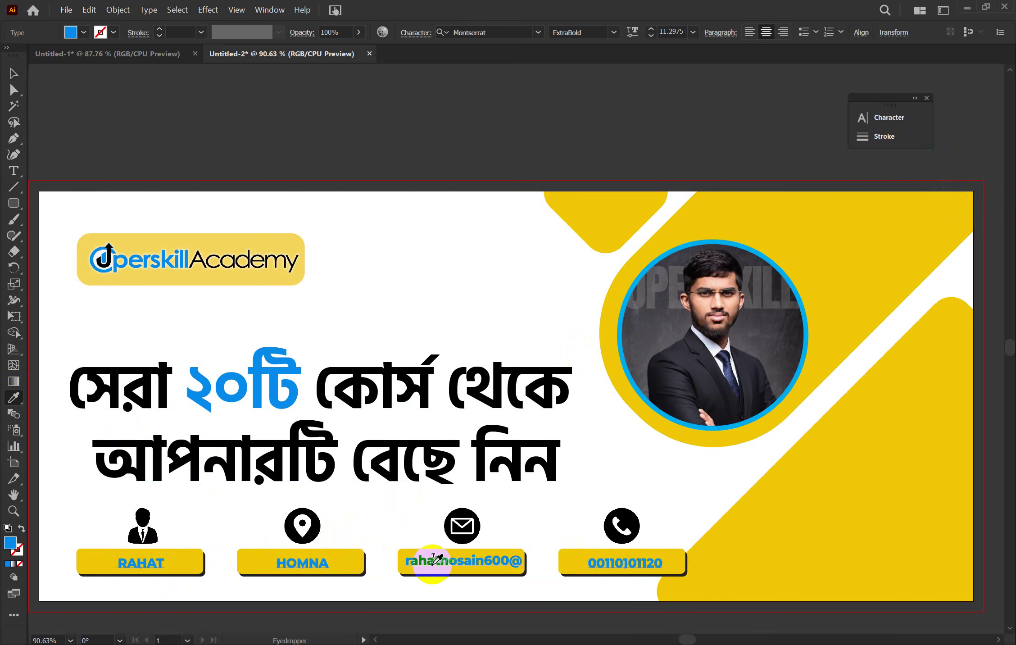
left_click(14, 74)
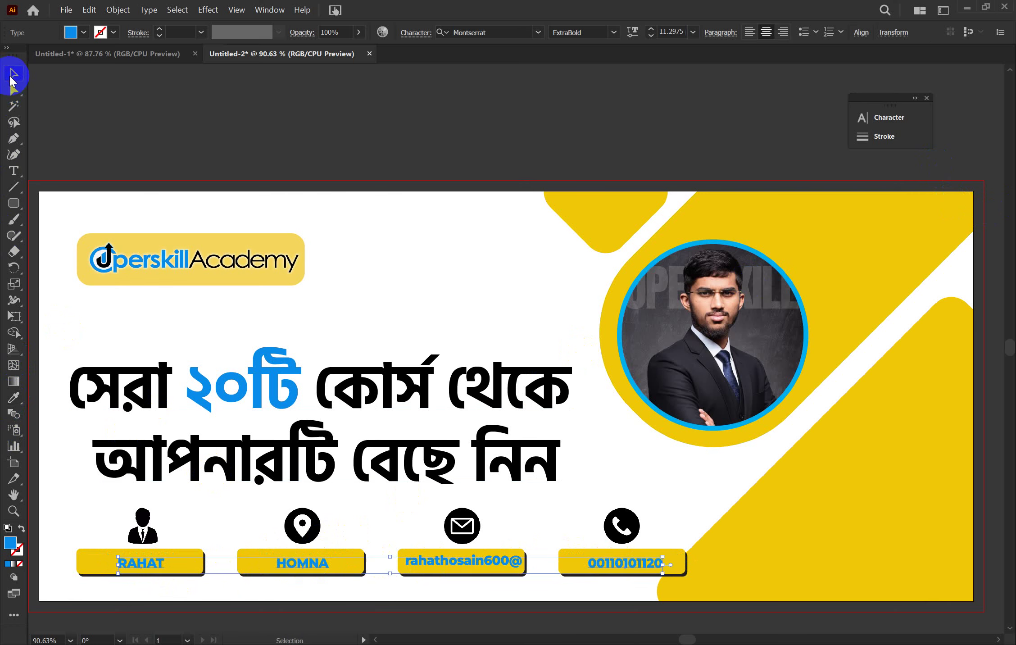
left_click(118, 105)
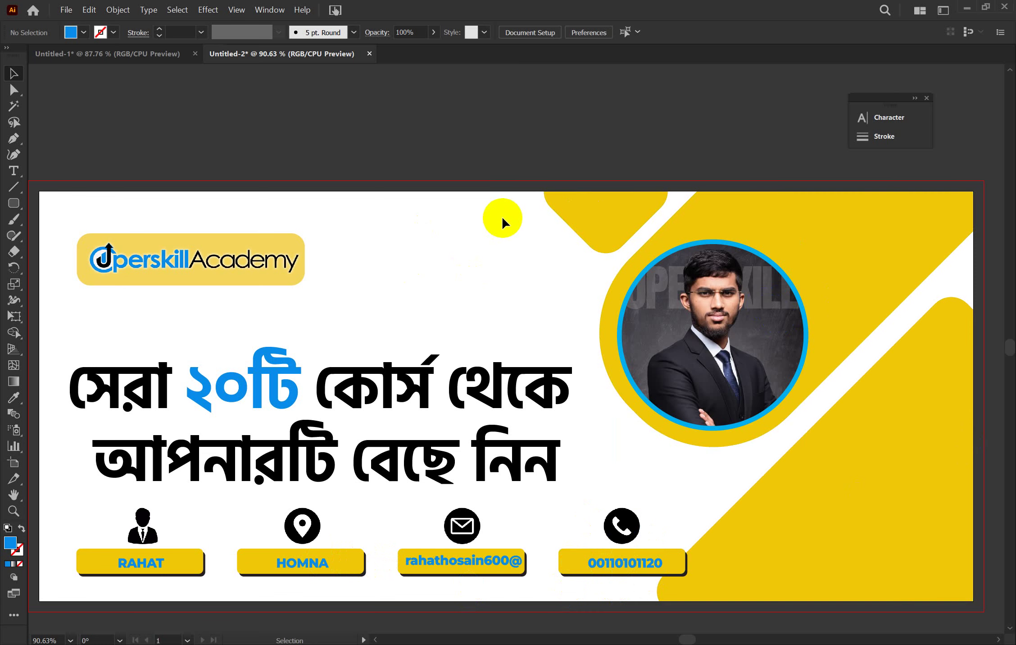
left_click(312, 179)
Go to freepik.com in a new browser tab
key("alt+Tab")
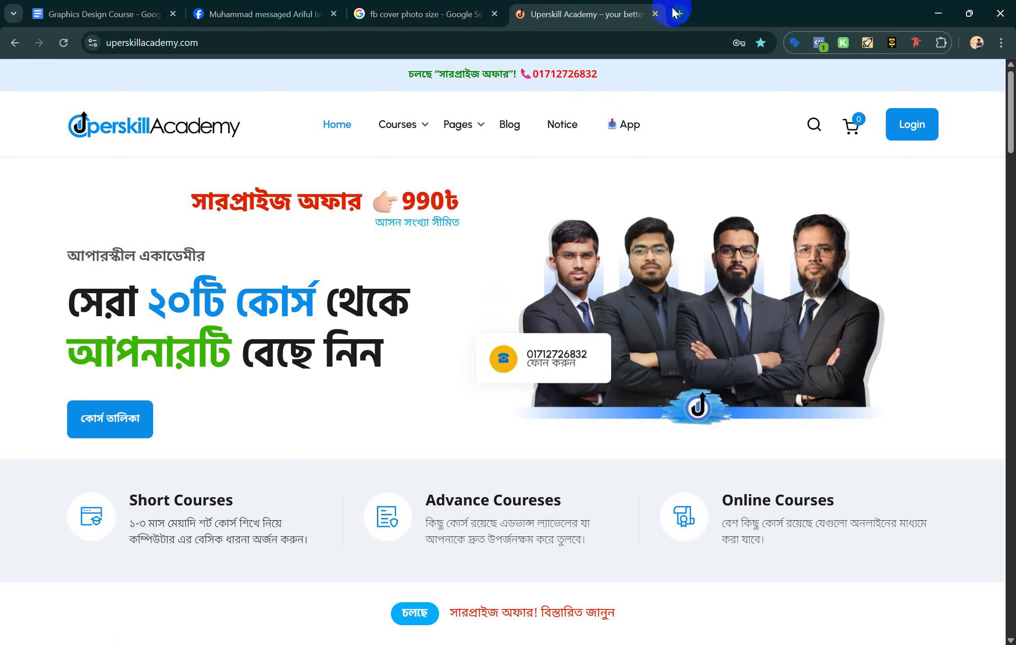
left_click(677, 13)
type("f")
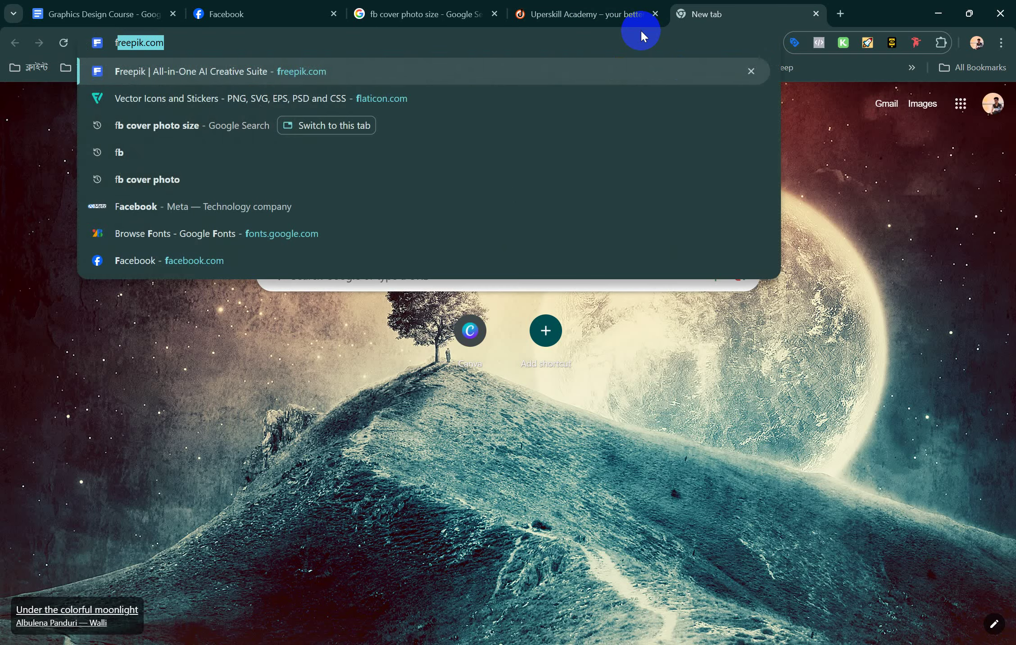
key("Return")
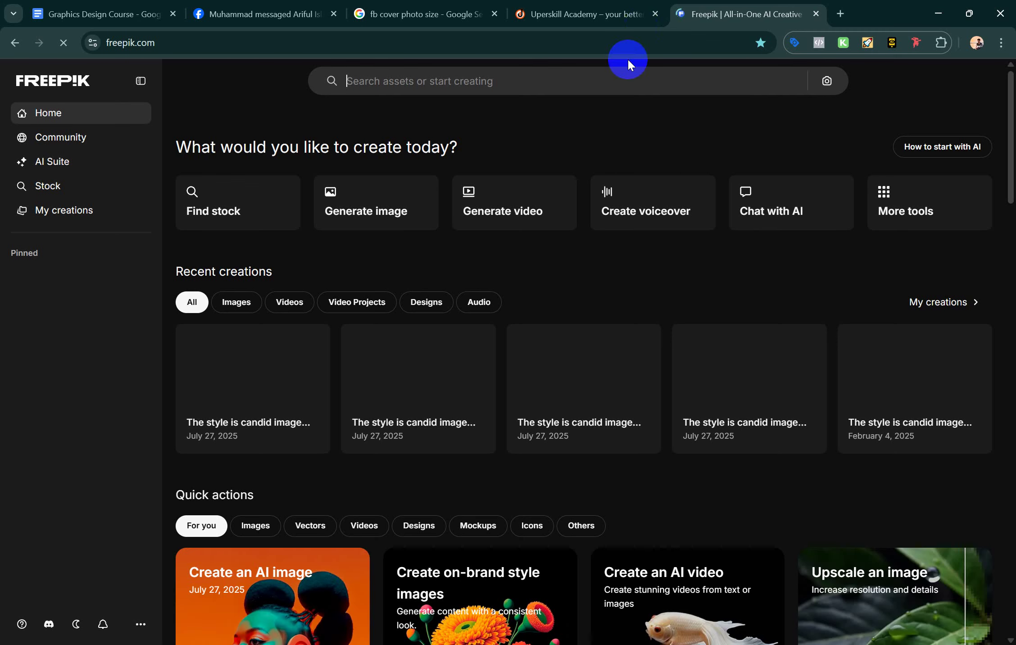
Search Freepik for 'facebook cover photo mockup' and browse the 13.4k results
left_click(489, 88)
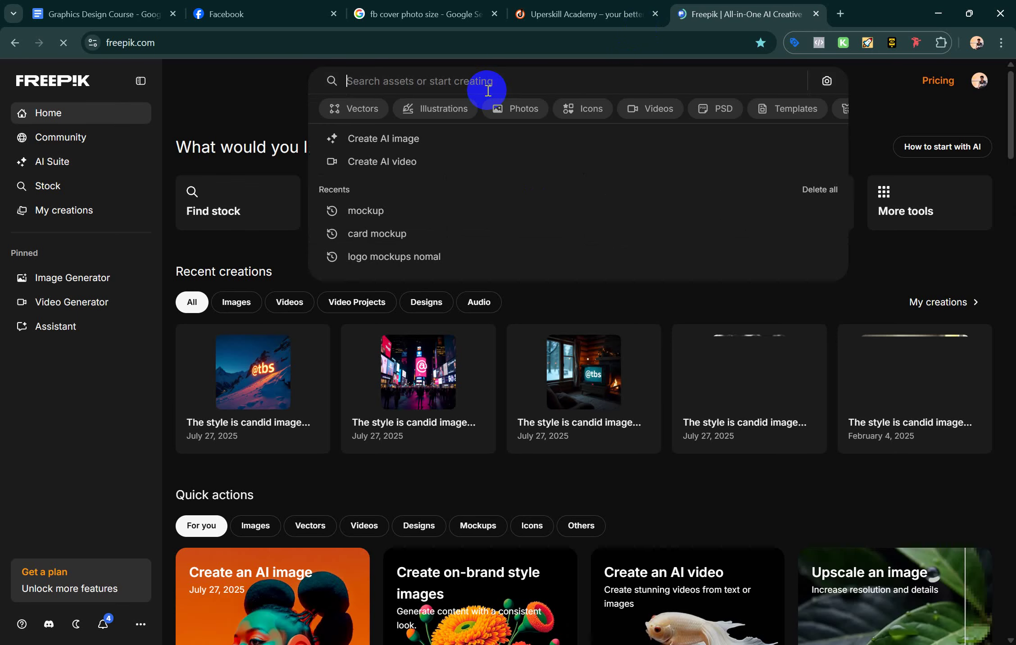
type("fac")
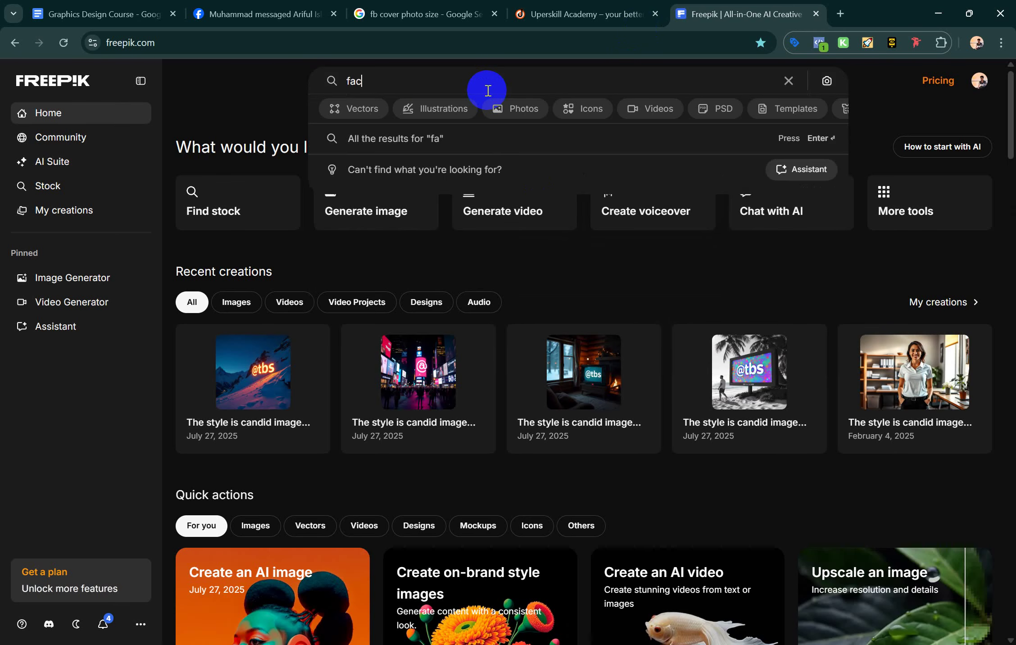
type("ebook")
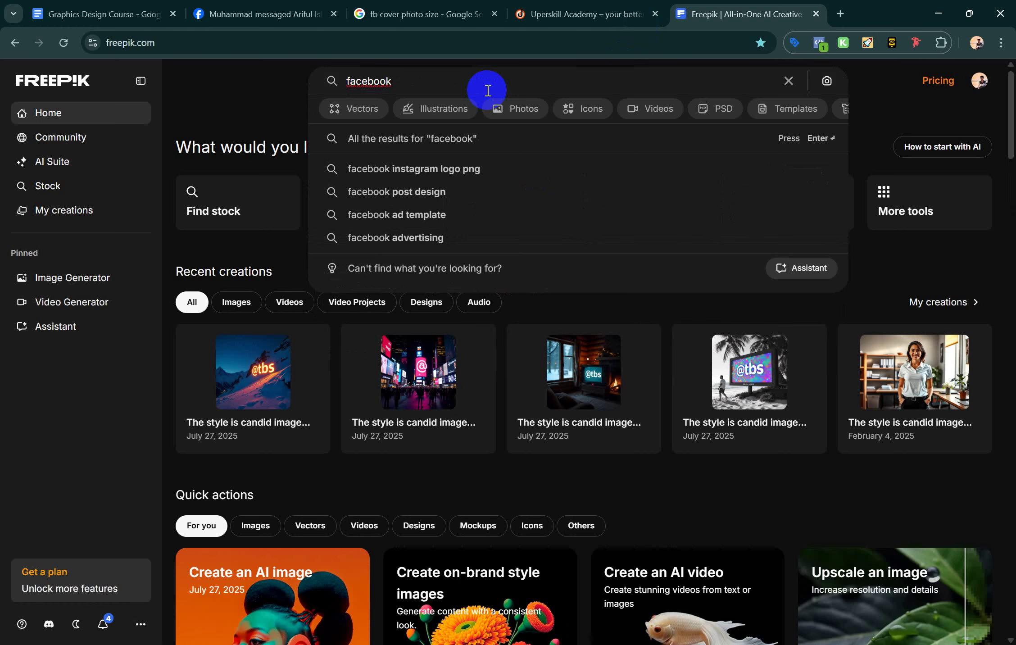
type(" ca")
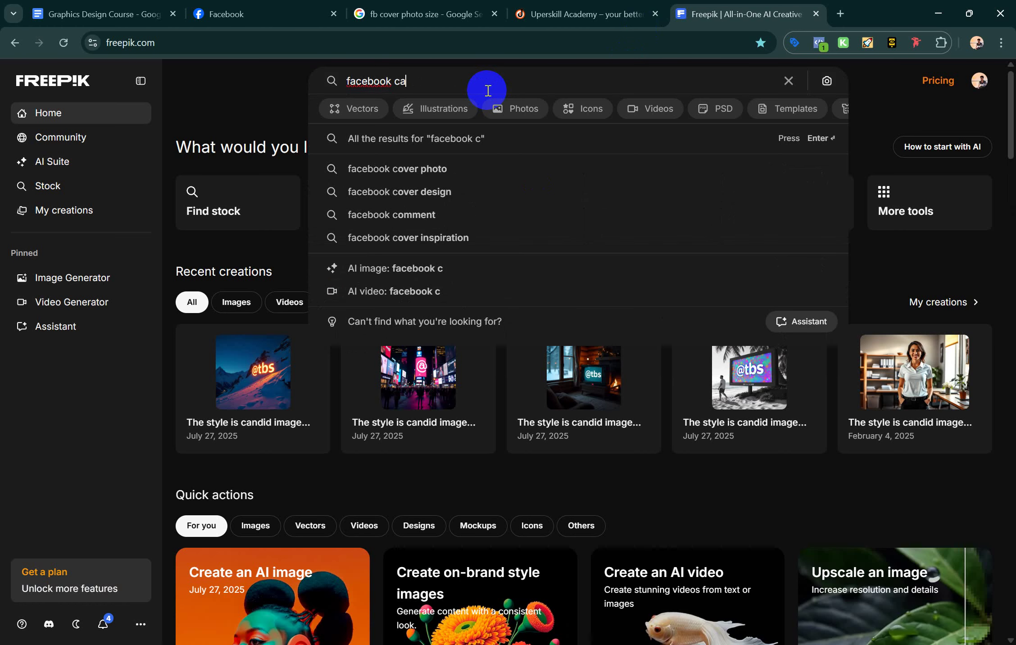
type("ve")
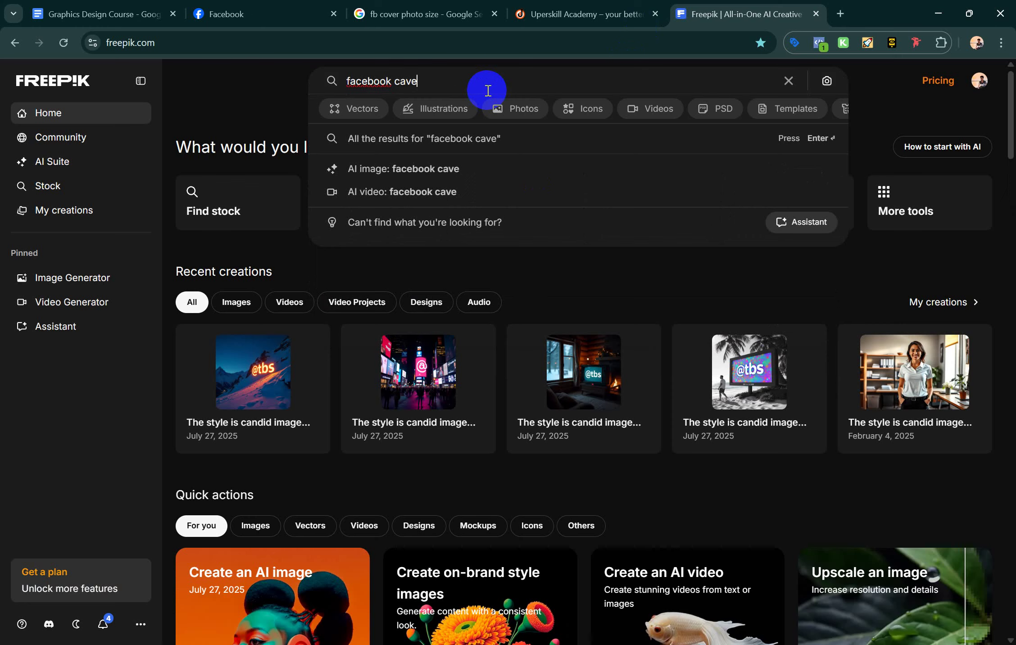
key("BackSpace")
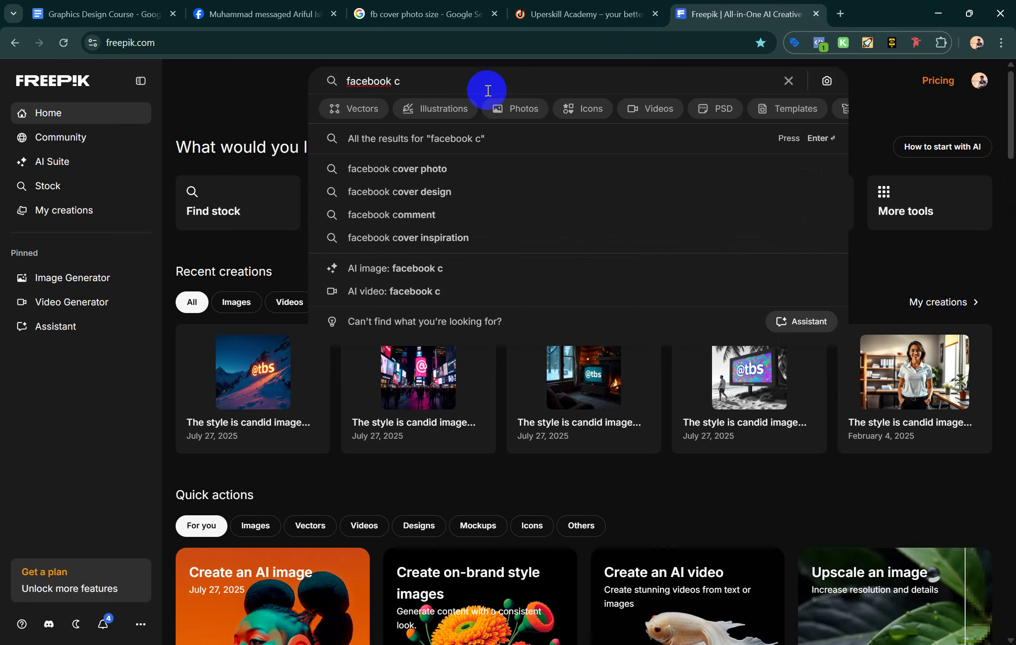
type("ov")
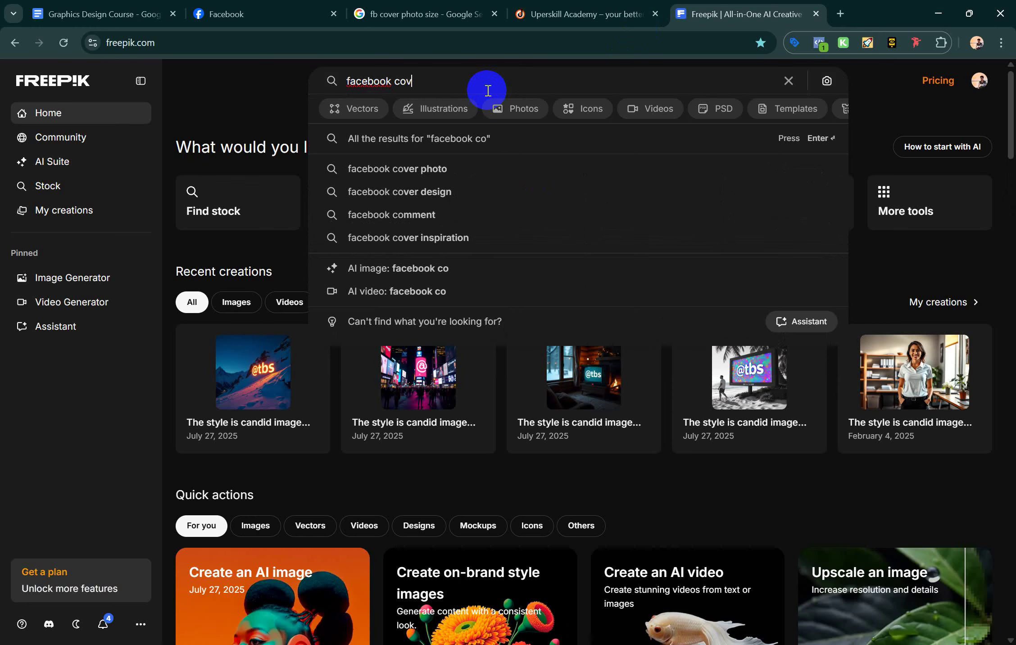
type("er ph")
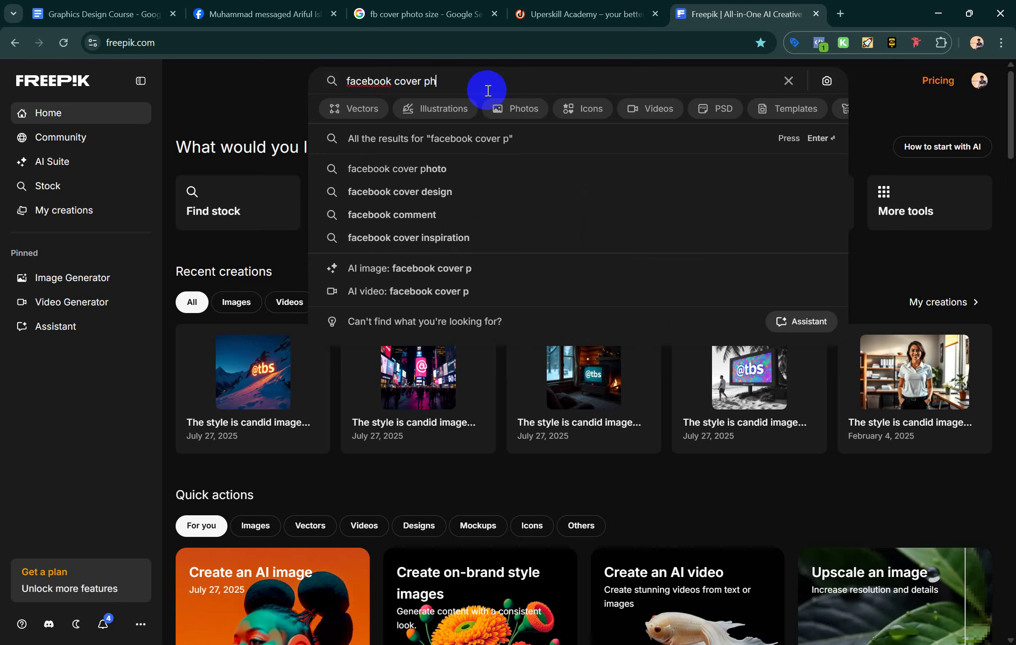
type("oto mockup")
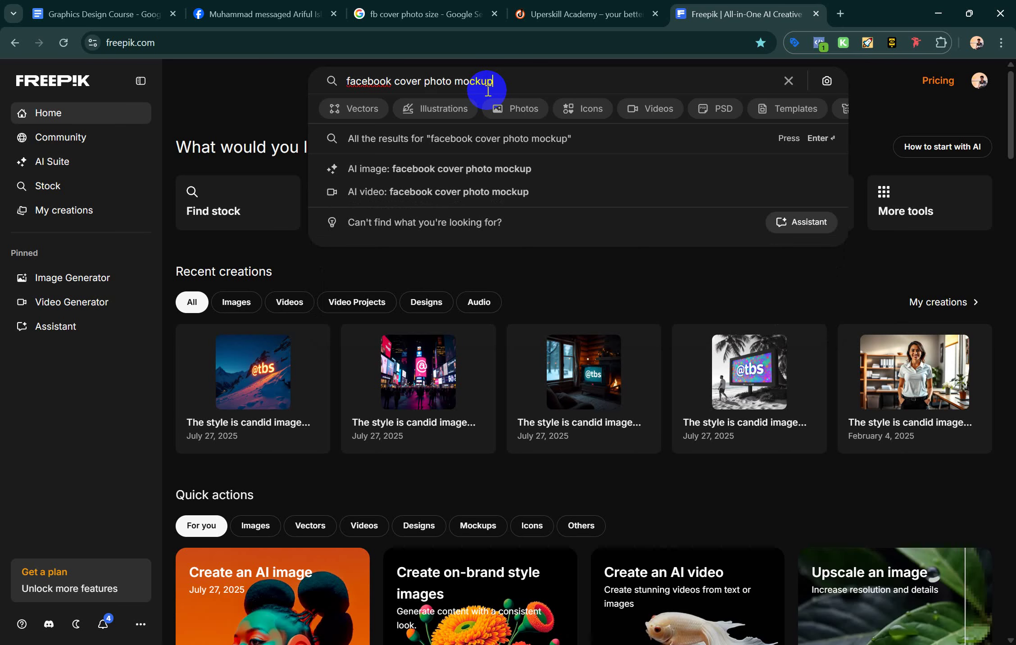
key("Return")
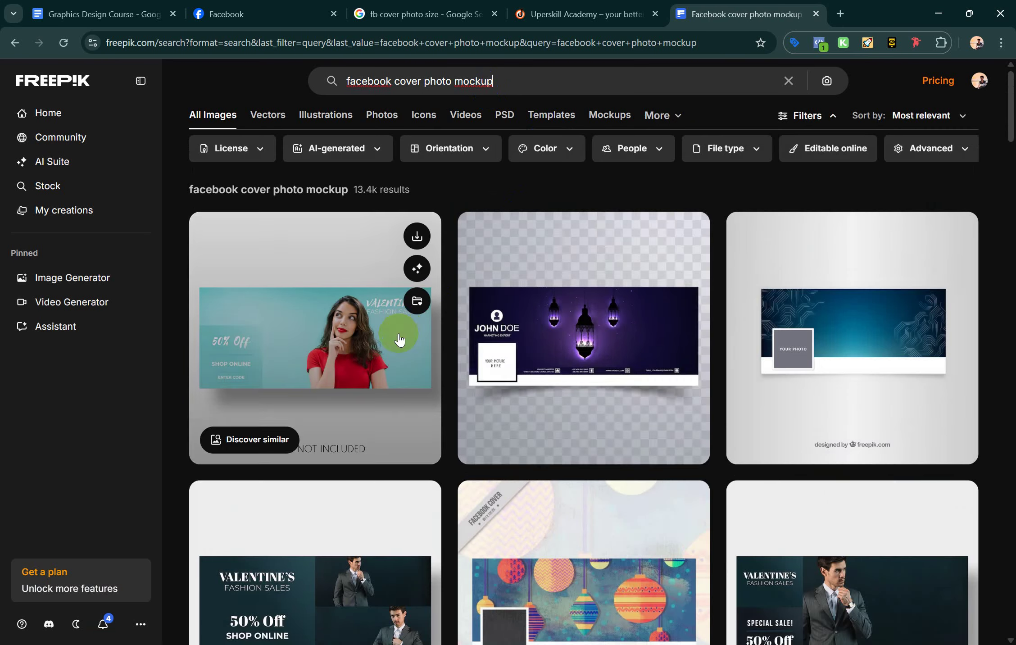
scroll(509, 342, "down", 3)
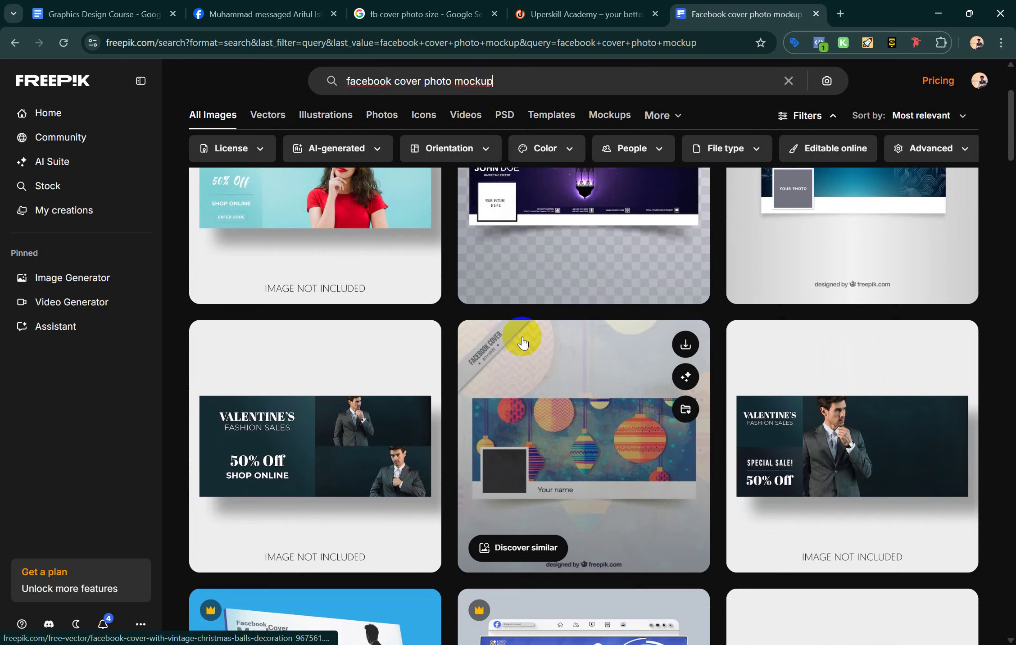
scroll(522, 343, "down", 7)
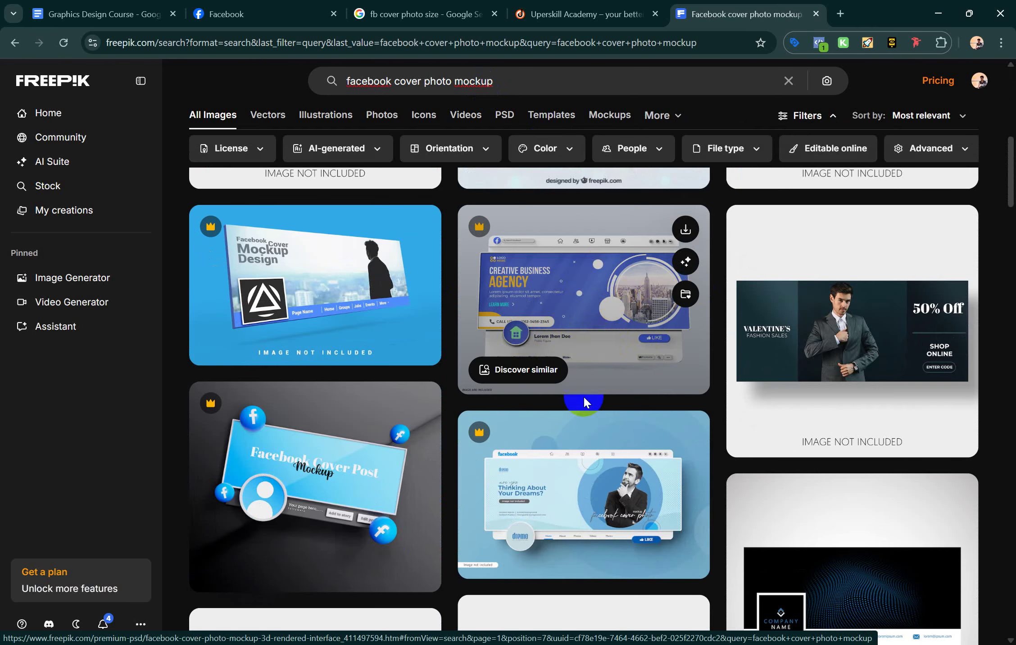
scroll(582, 405, "down", 6)
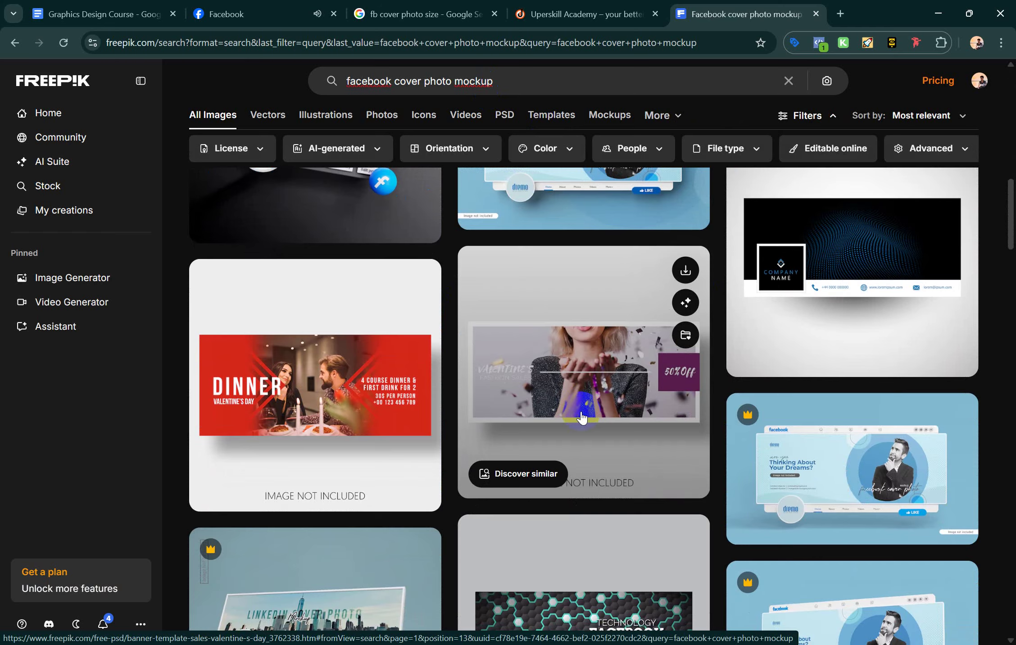
scroll(581, 417, "down", 5)
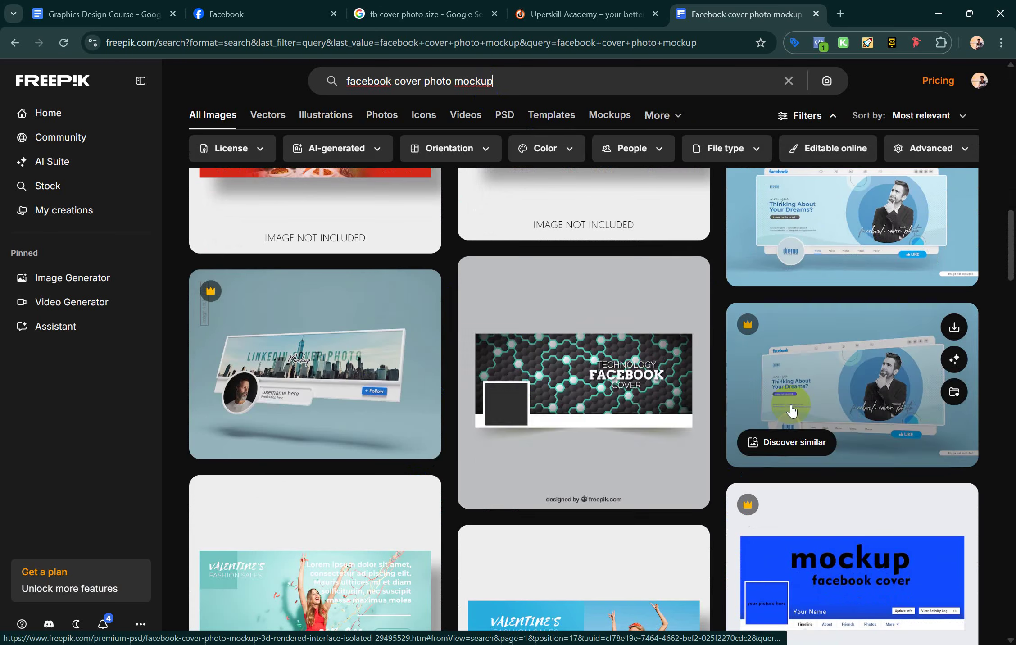
scroll(825, 383, "up", 3)
Limit the mockup results to Free-licensed items
left_click(254, 149)
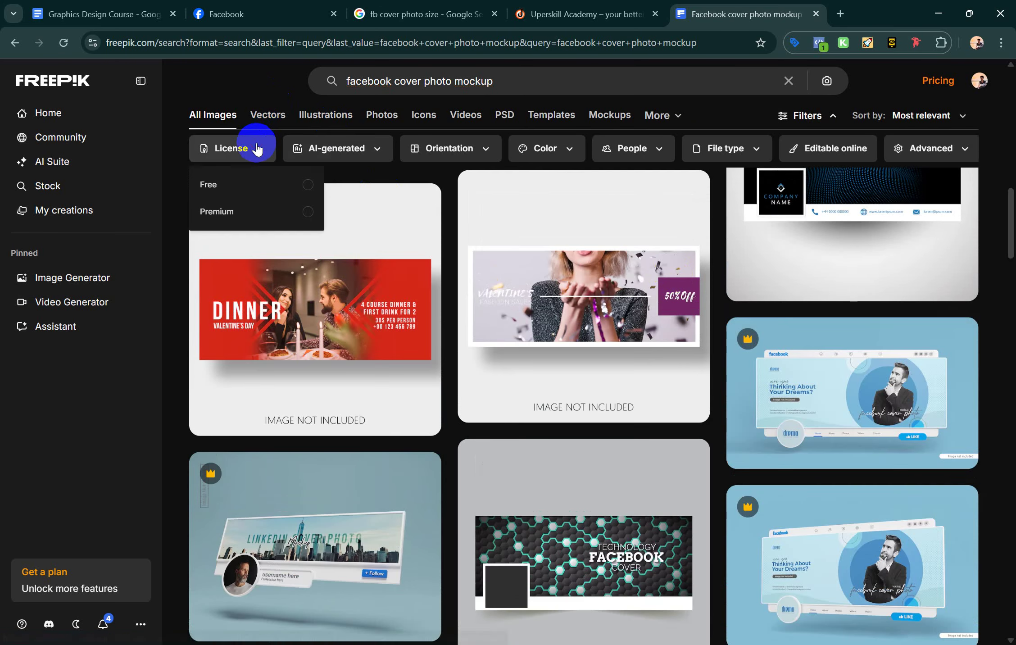
left_click(217, 210)
left_click(227, 184)
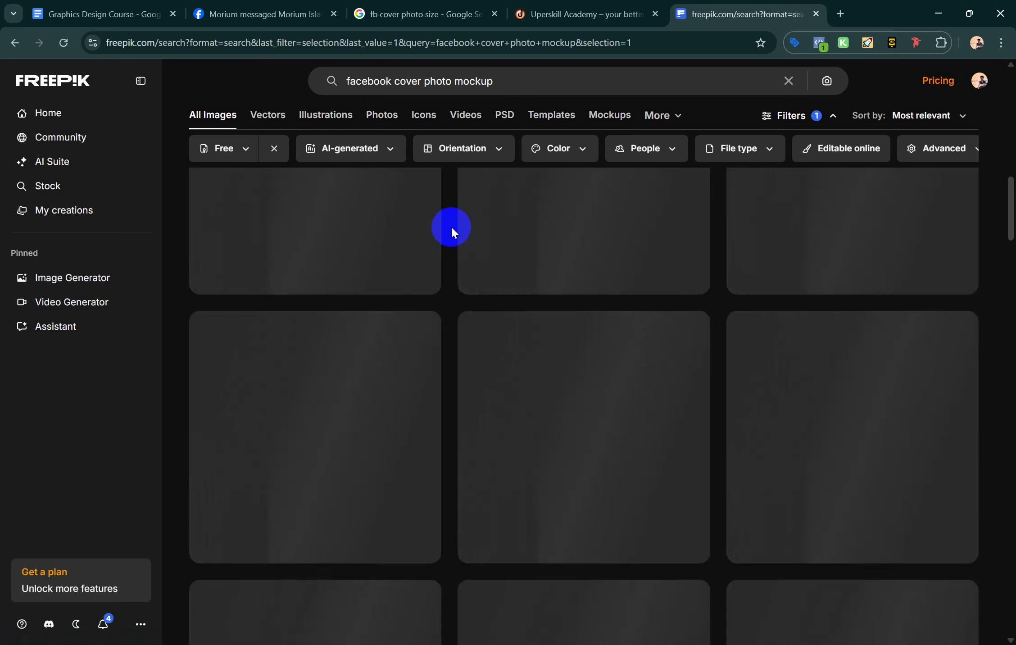
Narrow the free results to PSD files
scroll(495, 378, "up", 5)
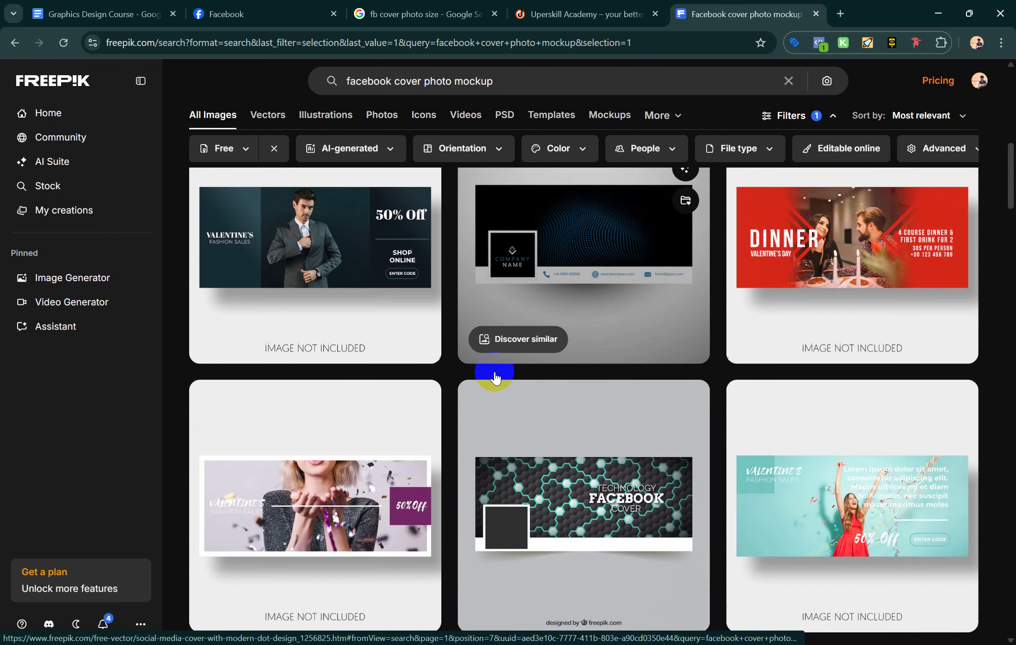
scroll(495, 377, "down", 12)
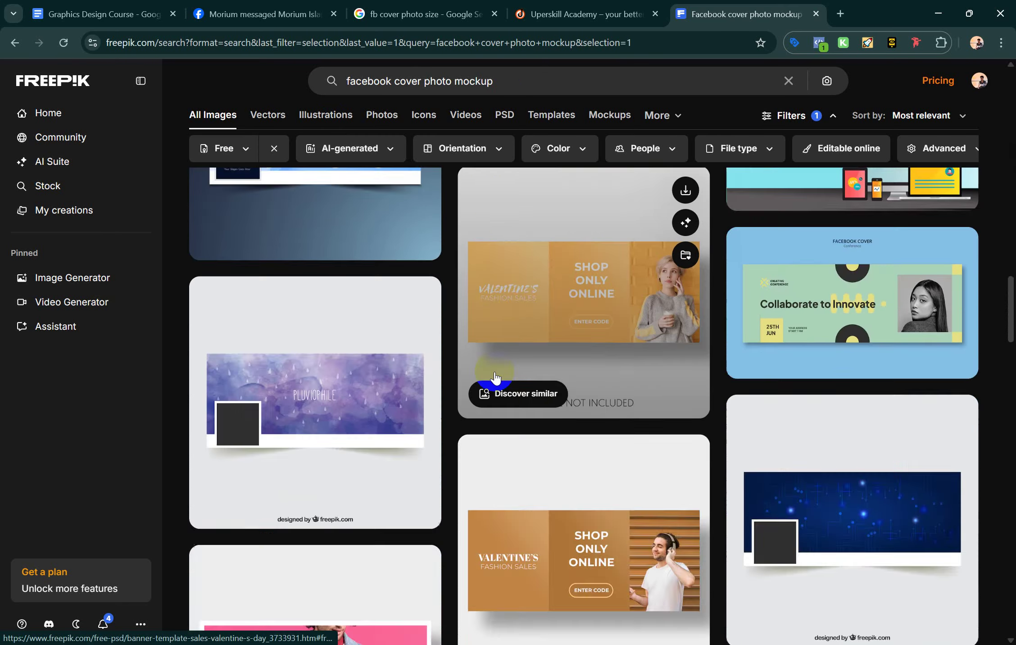
scroll(495, 377, "up", 3)
scroll(496, 377, "down", 1)
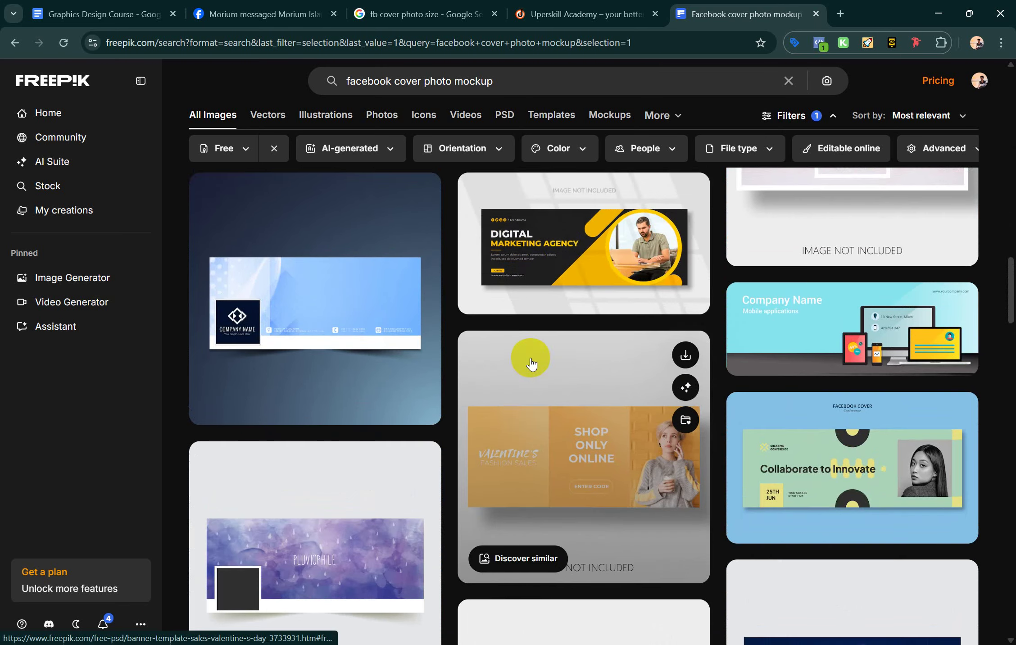
scroll(525, 384, "down", 1)
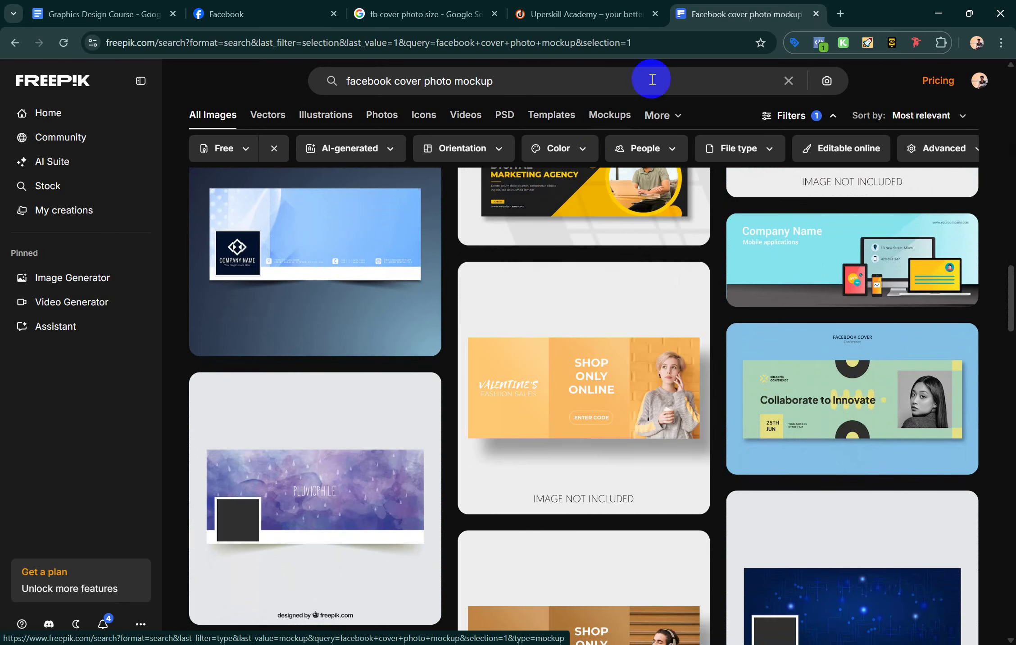
left_click(514, 121)
Apply the PSD filter and scroll through the first page of results
left_click(513, 119)
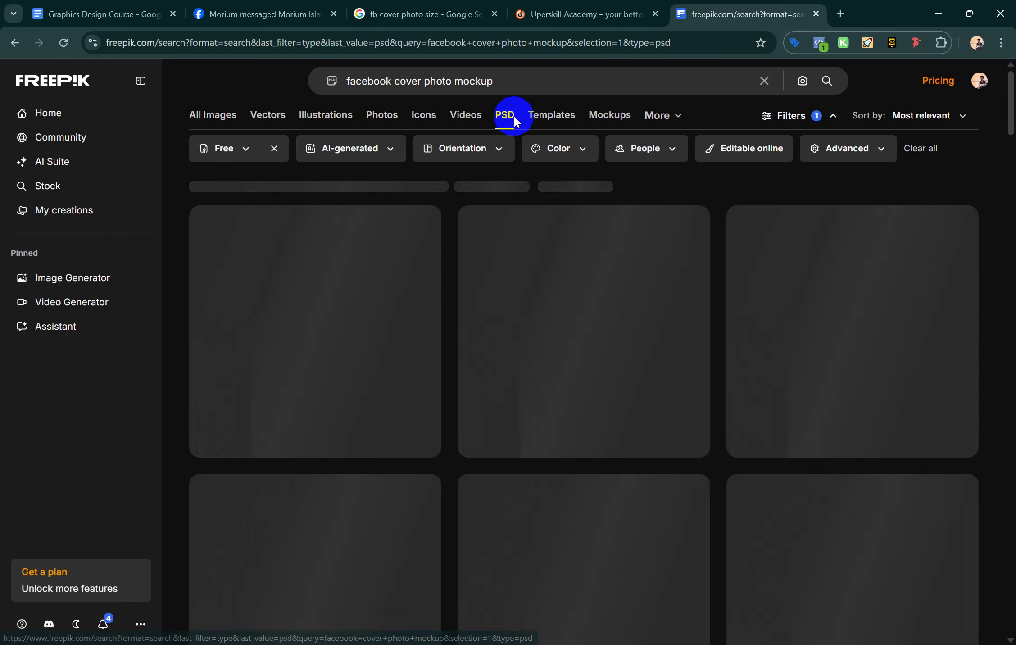
scroll(485, 334, "down", 6)
scroll(488, 336, "down", 10)
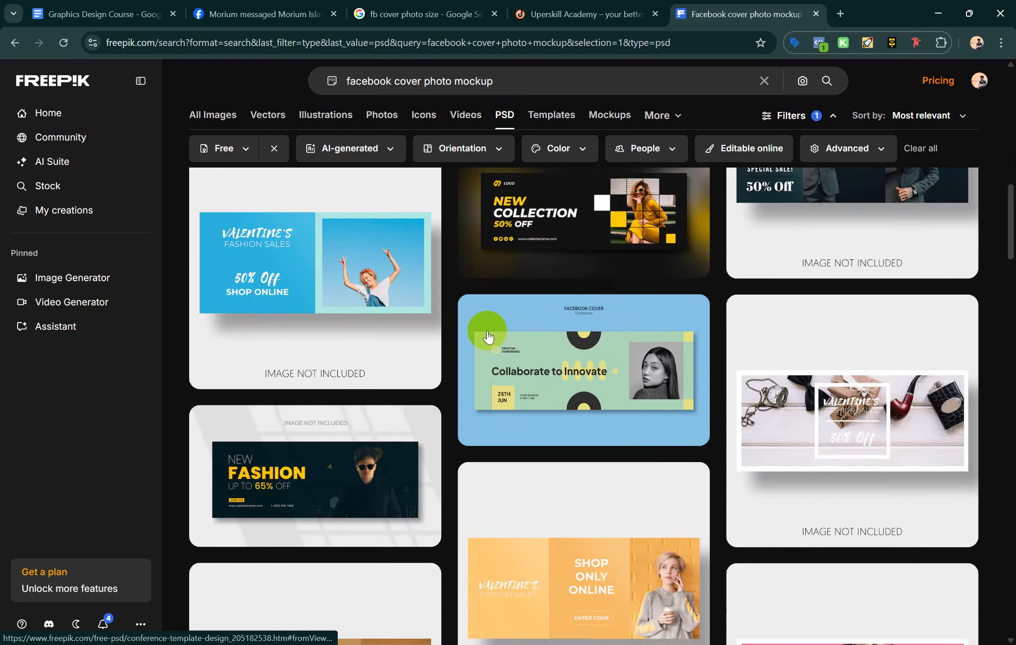
scroll(488, 336, "down", 8)
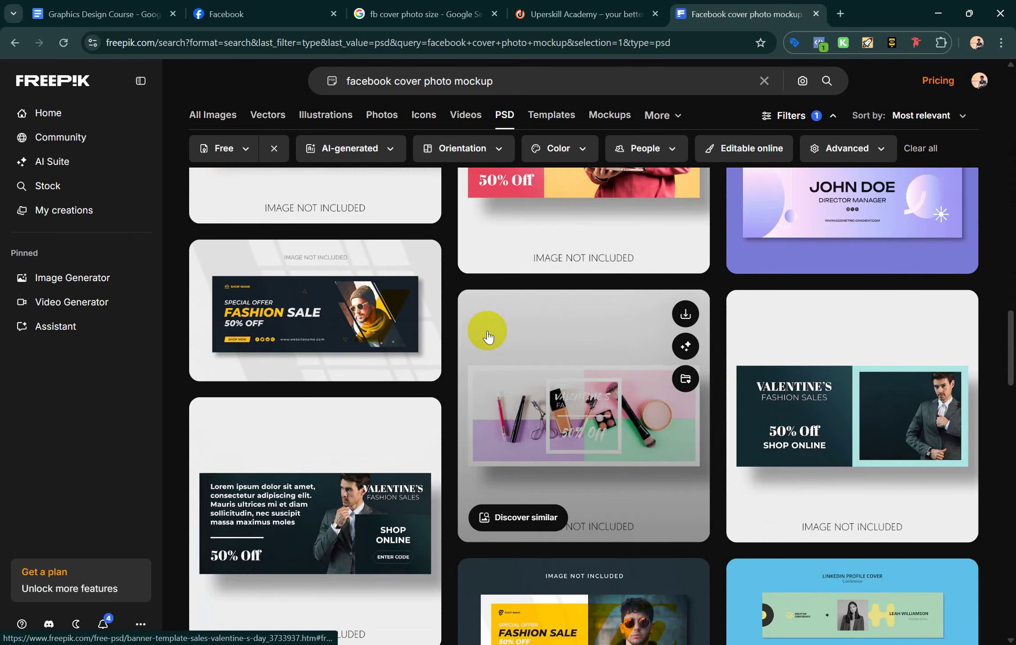
scroll(487, 336, "down", 8)
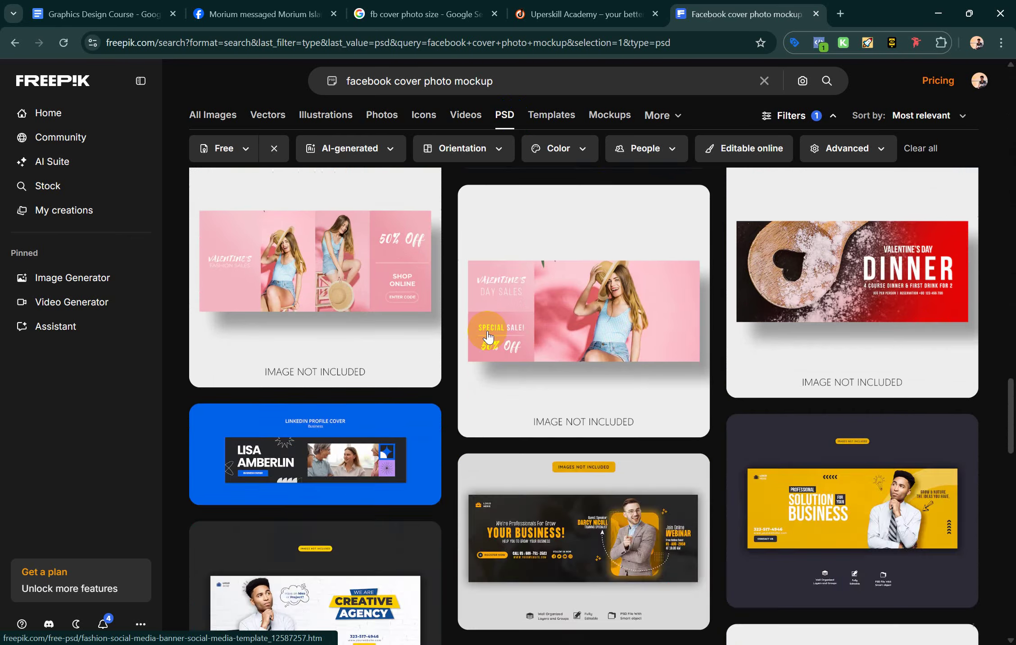
scroll(488, 335, "down", 10)
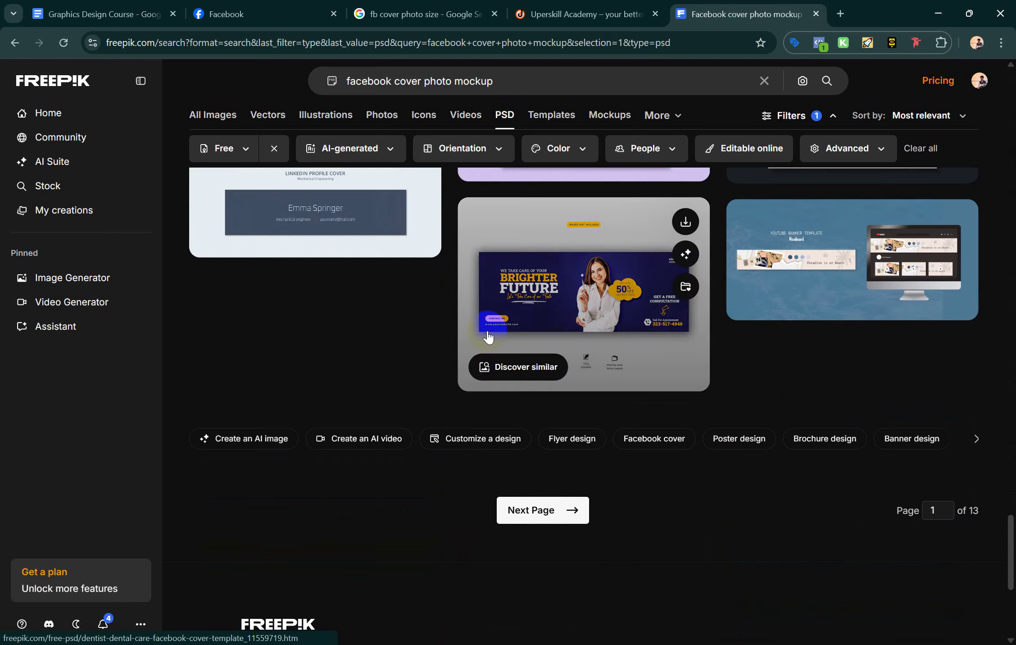
Go to page 2 of the results and browse it
left_click(556, 511)
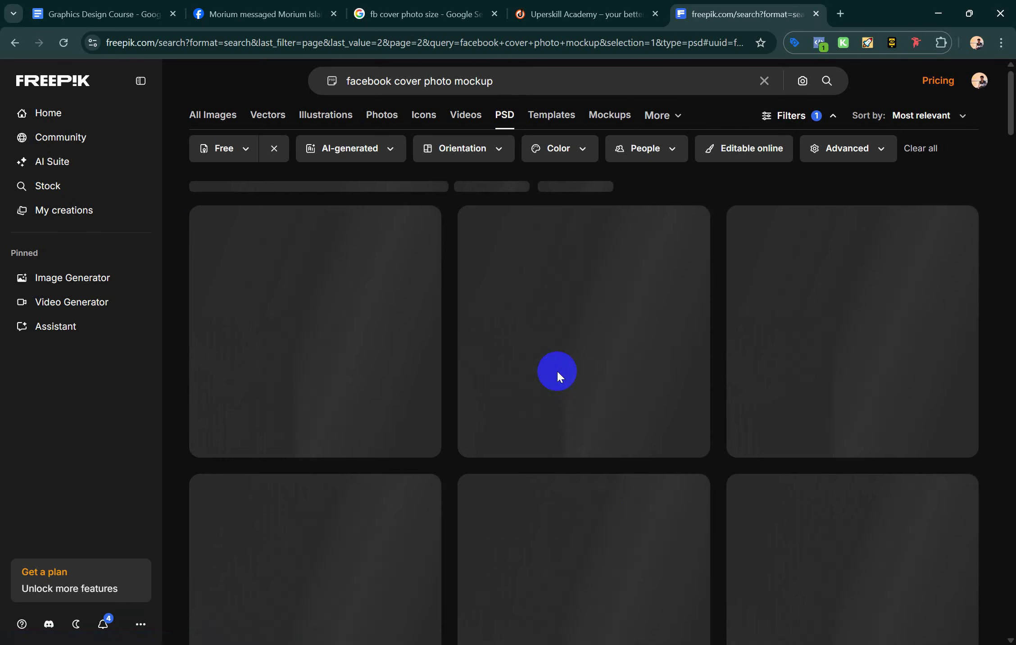
scroll(558, 378, "down", 1)
scroll(559, 378, "down", 8)
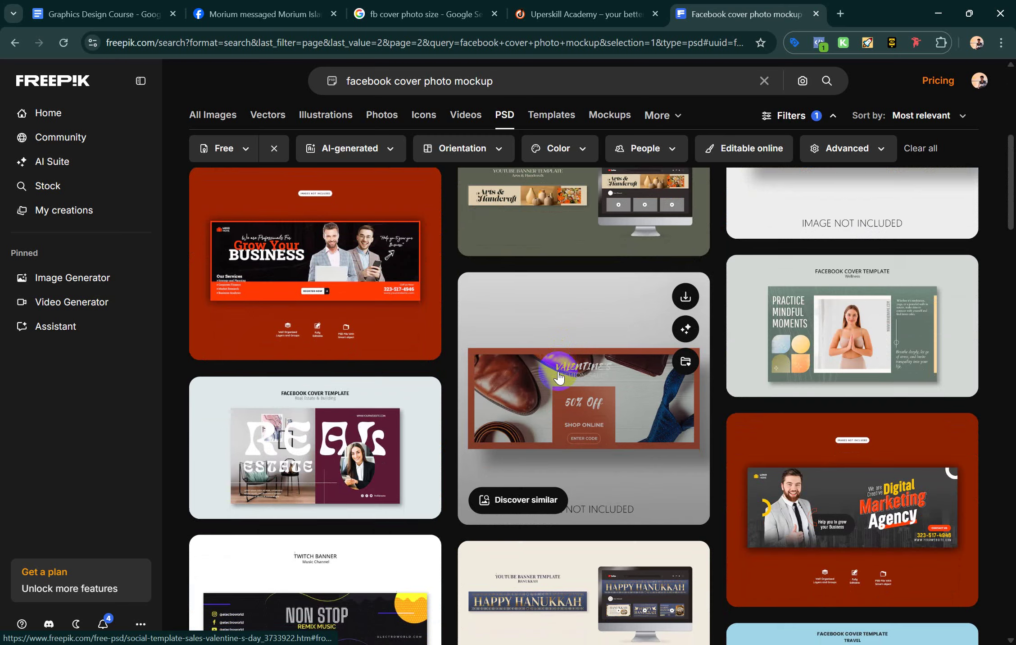
scroll(558, 378, "down", 12)
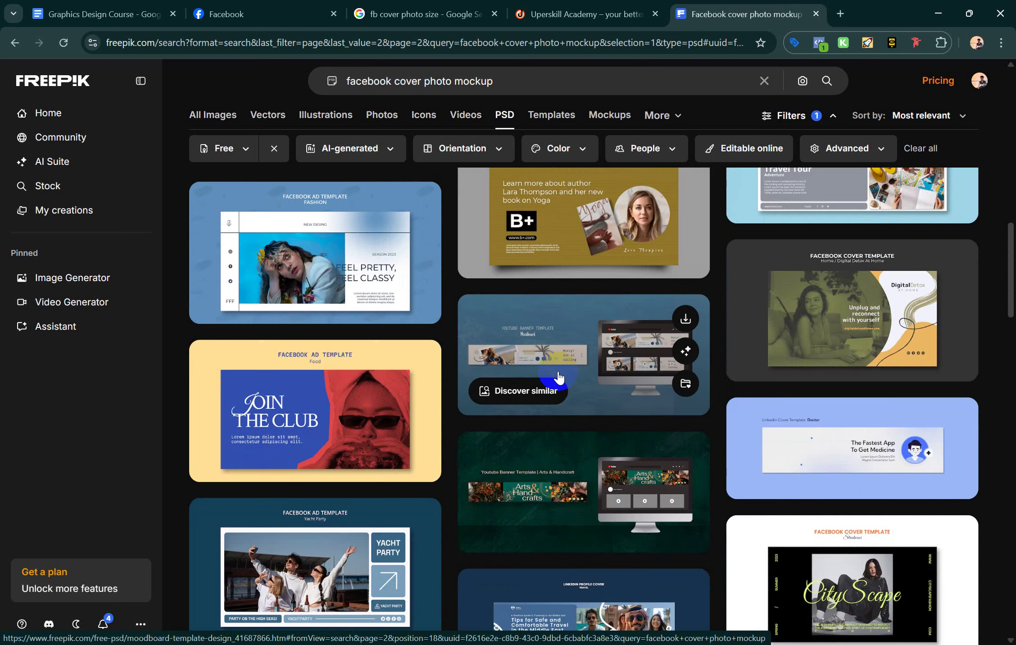
scroll(559, 378, "down", 14)
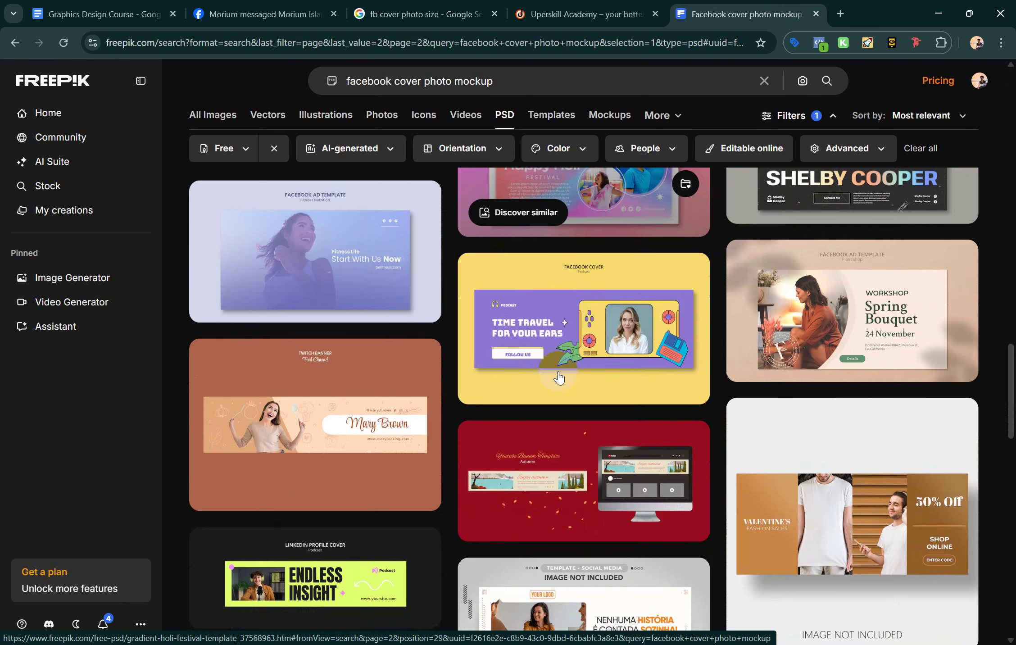
scroll(558, 377, "down", 8)
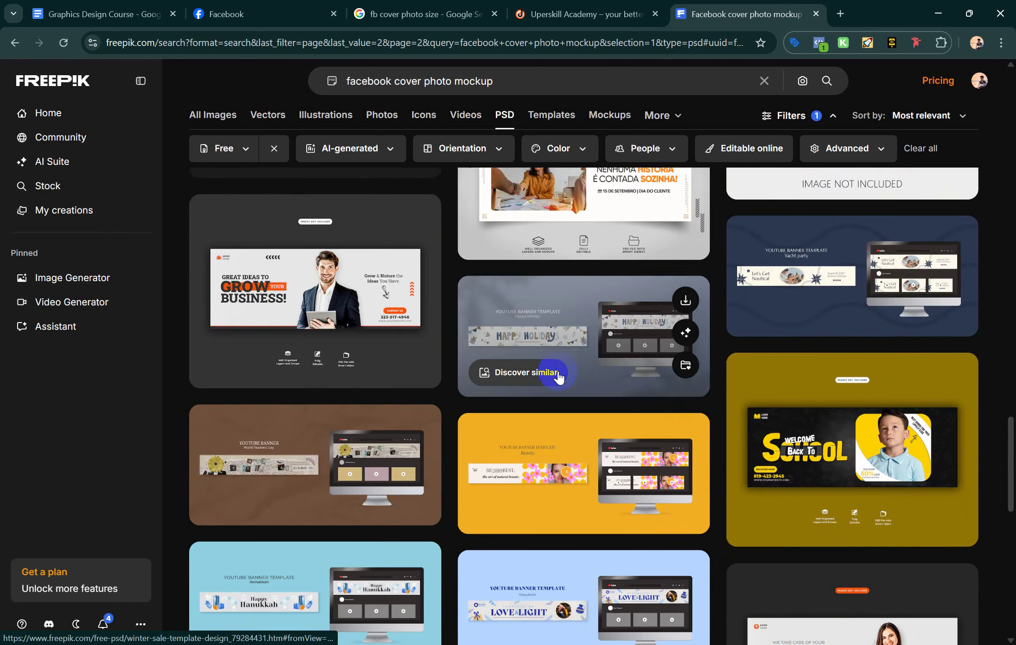
scroll(558, 377, "down", 4)
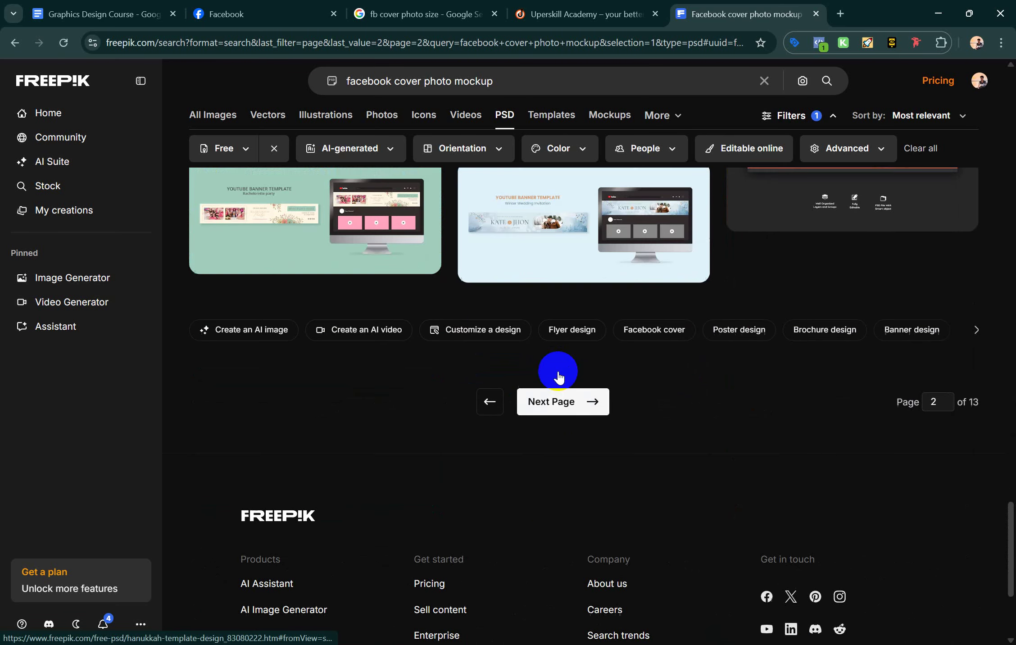
Go to page 3 of the 626 free PSD results and browse it
left_click(564, 401)
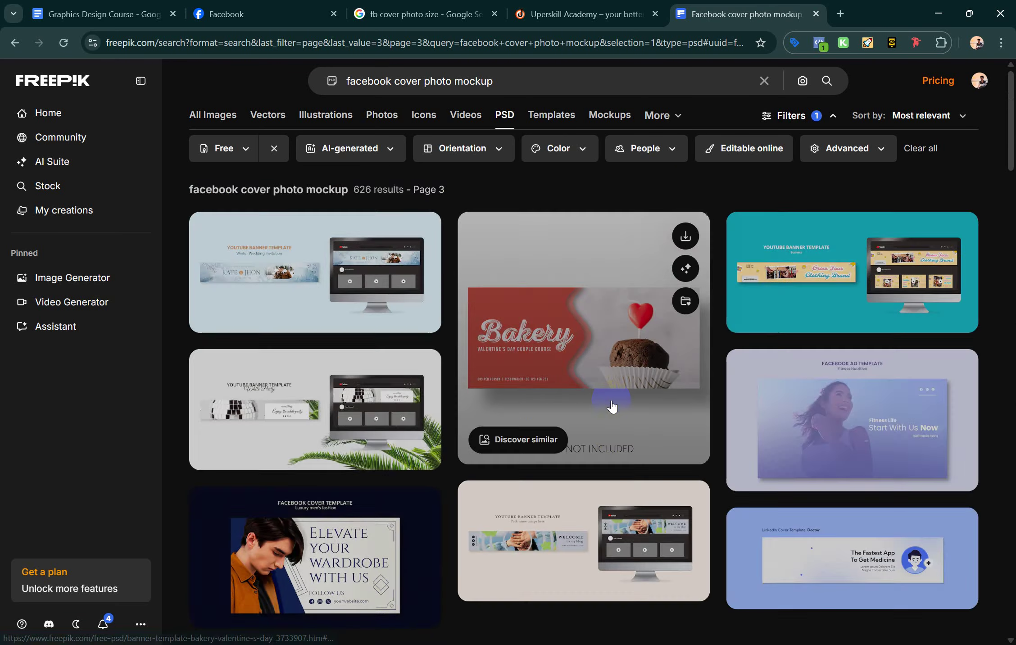
scroll(612, 406, "down", 1)
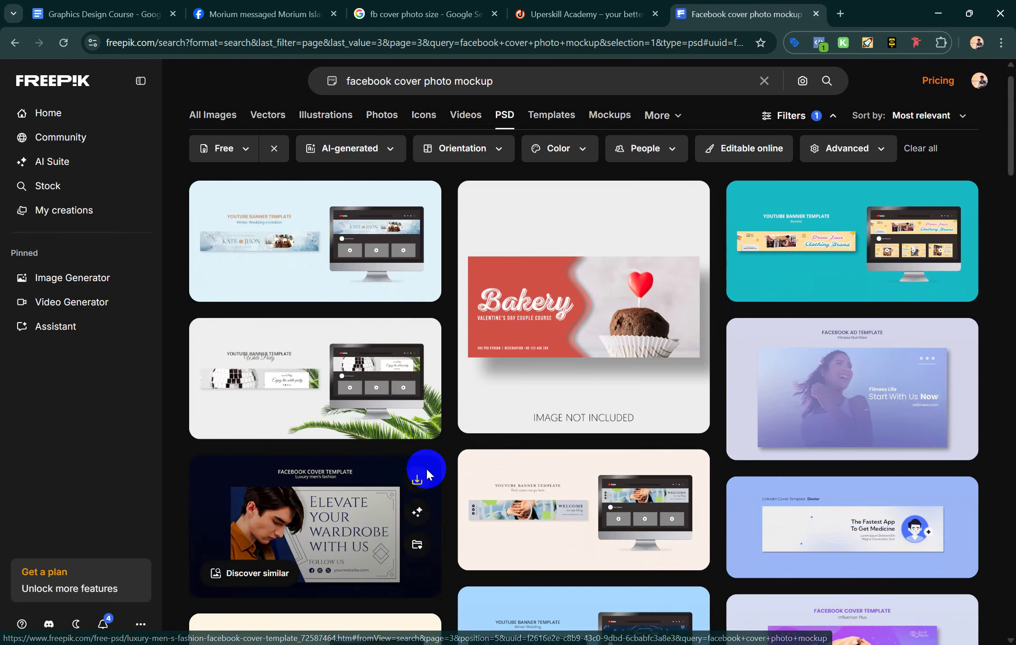
scroll(427, 468, "down", 5)
scroll(426, 469, "up", 6)
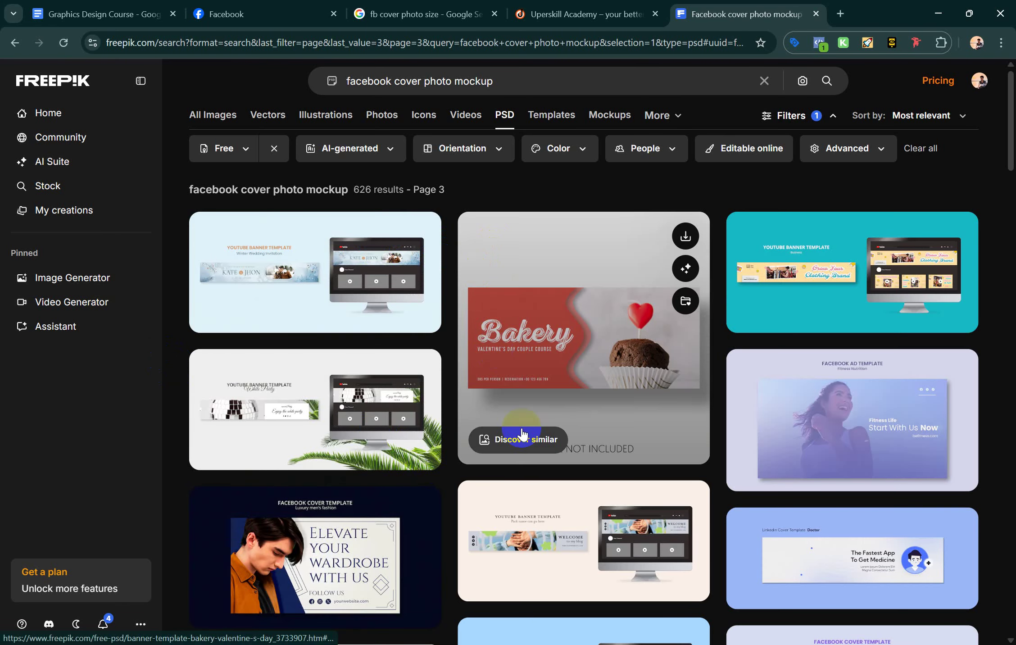
scroll(525, 431, "down", 2)
scroll(522, 434, "down", 11)
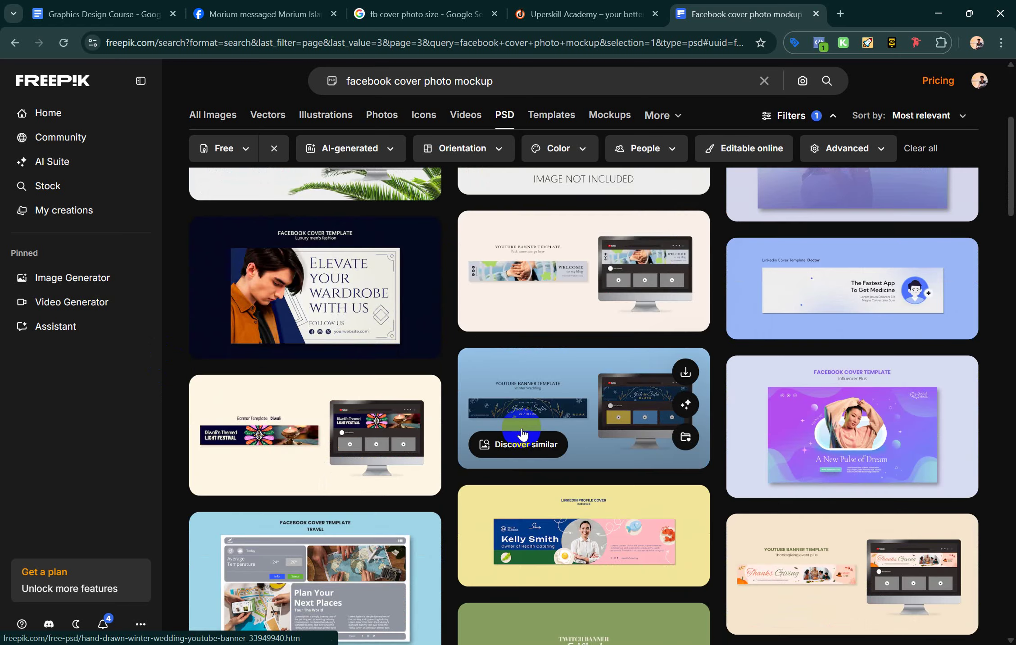
scroll(521, 433, "down", 15)
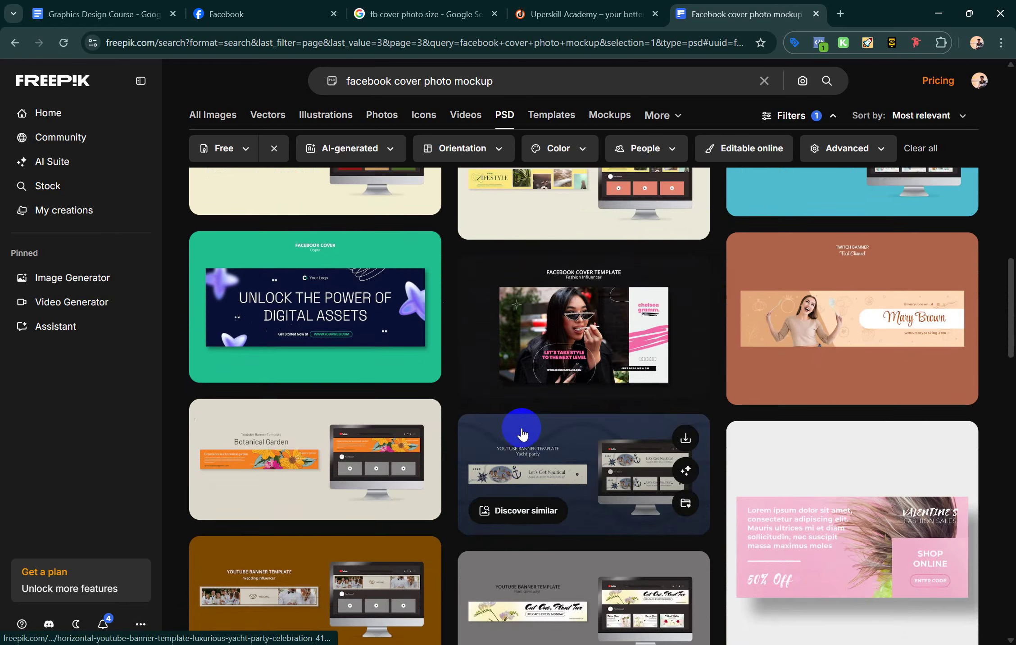
scroll(522, 433, "down", 1)
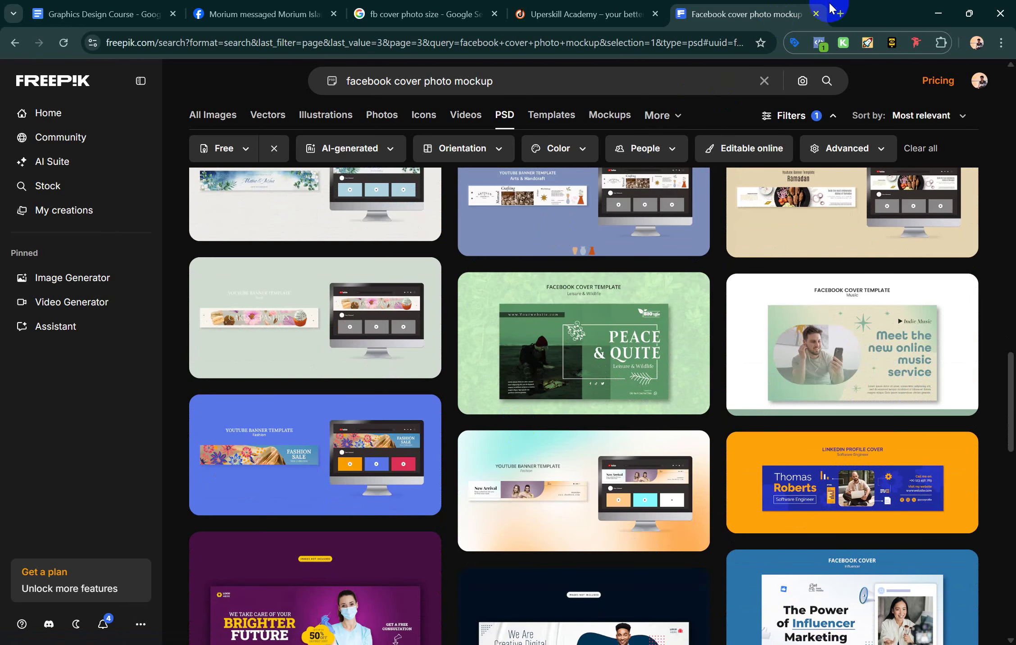
left_click(432, 83)
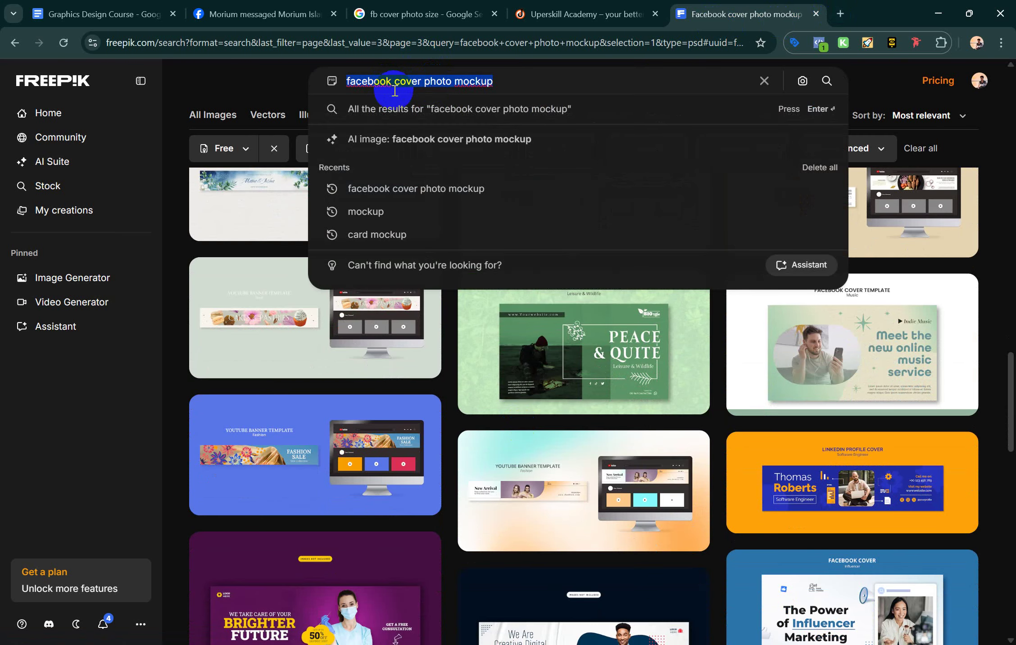
Open Mockuptree from the Graphics bookmarks folder in a new tab
left_click(846, 10)
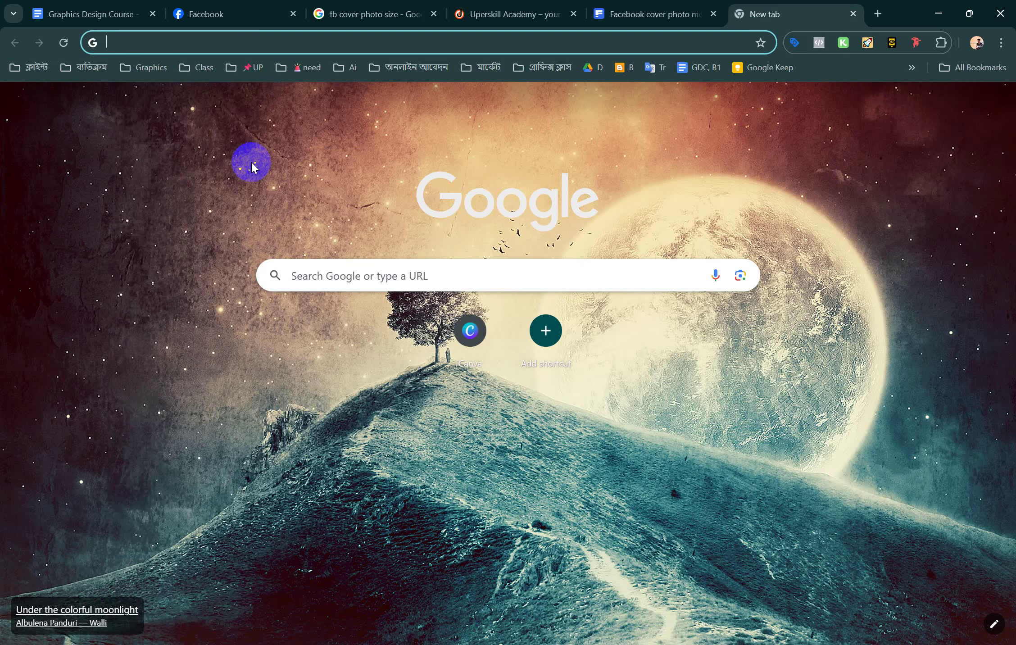
left_click(140, 68)
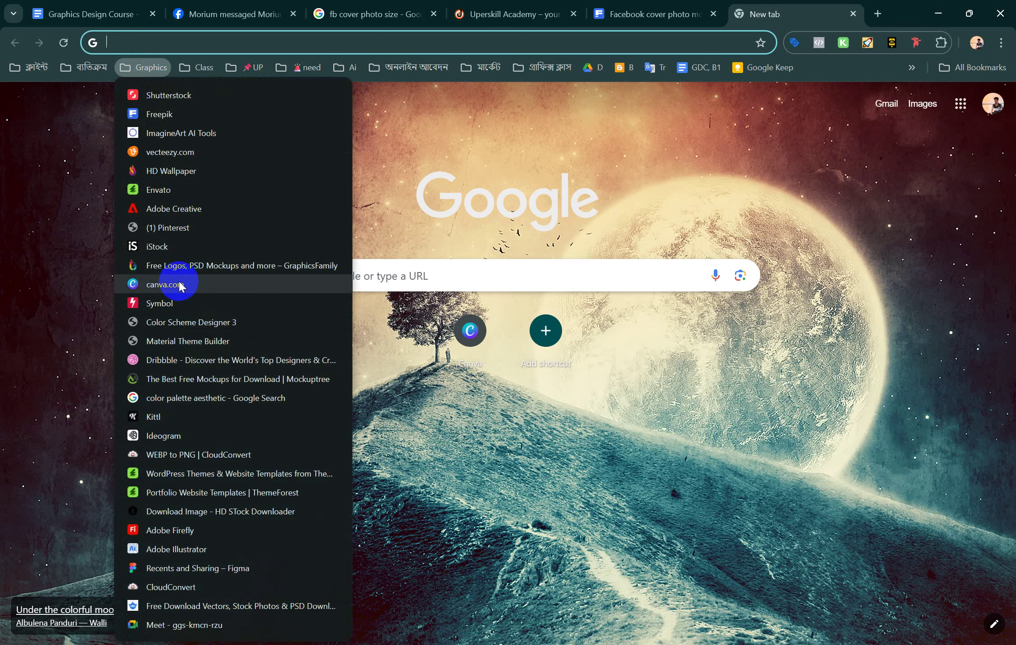
left_click(181, 379)
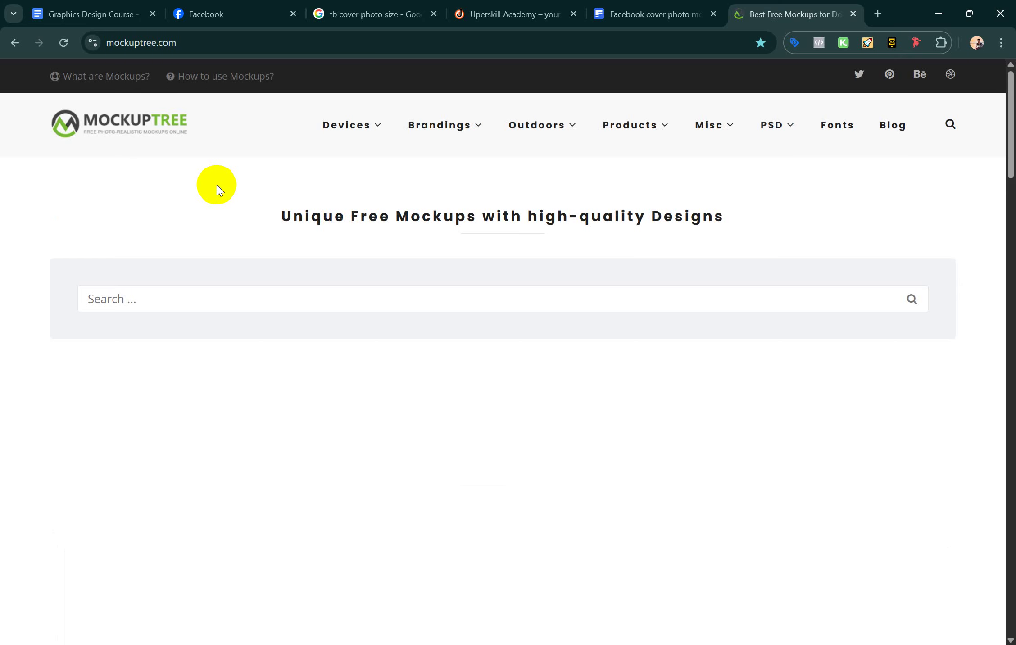
Search Mockuptree for 'facebook cover photo mockup' and browse the results
left_click(195, 307)
type("facebook cover photo mockup")
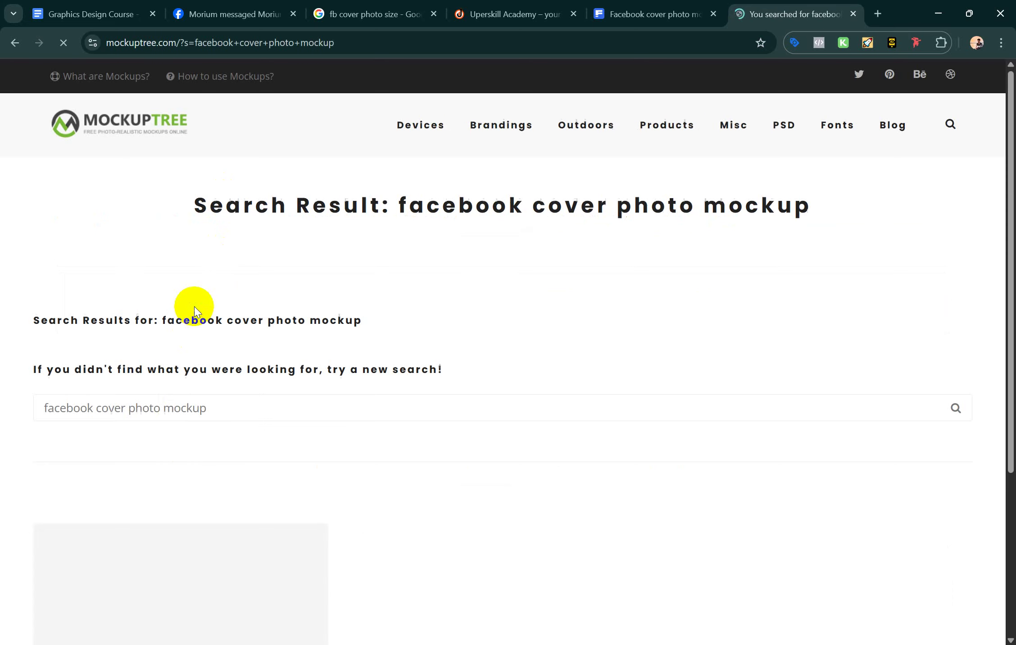
scroll(175, 451, "down", 5)
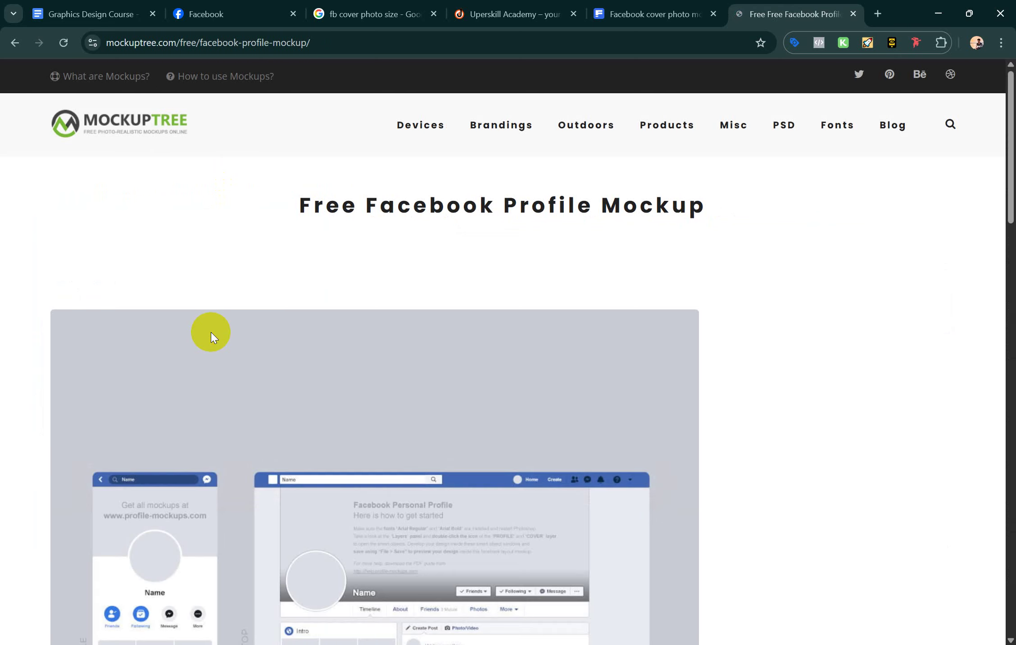
scroll(211, 334, "down", 4)
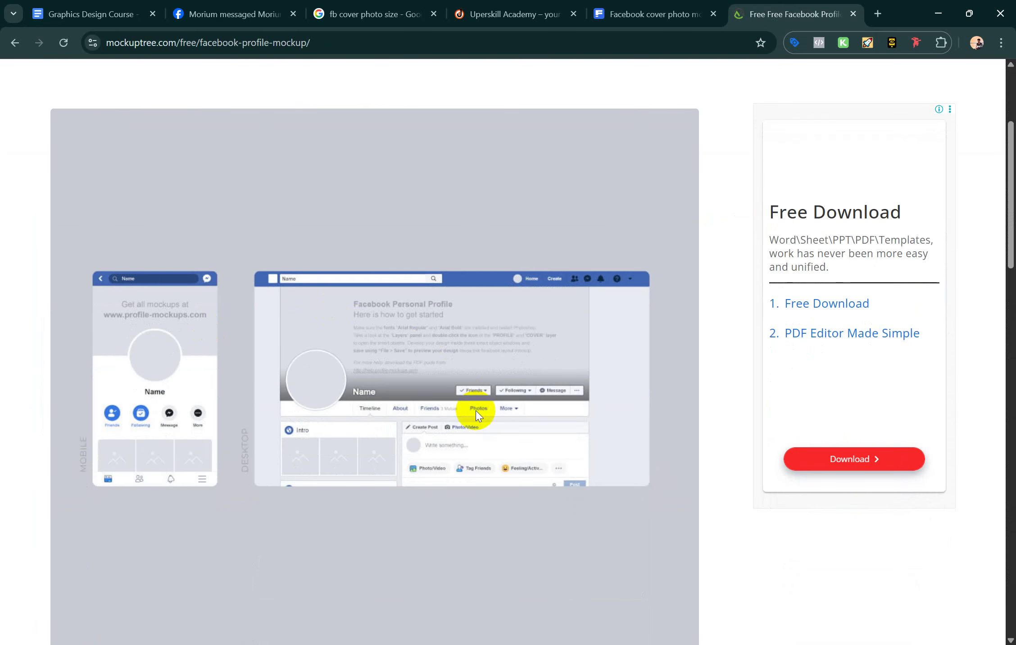
scroll(680, 383, "down", 10)
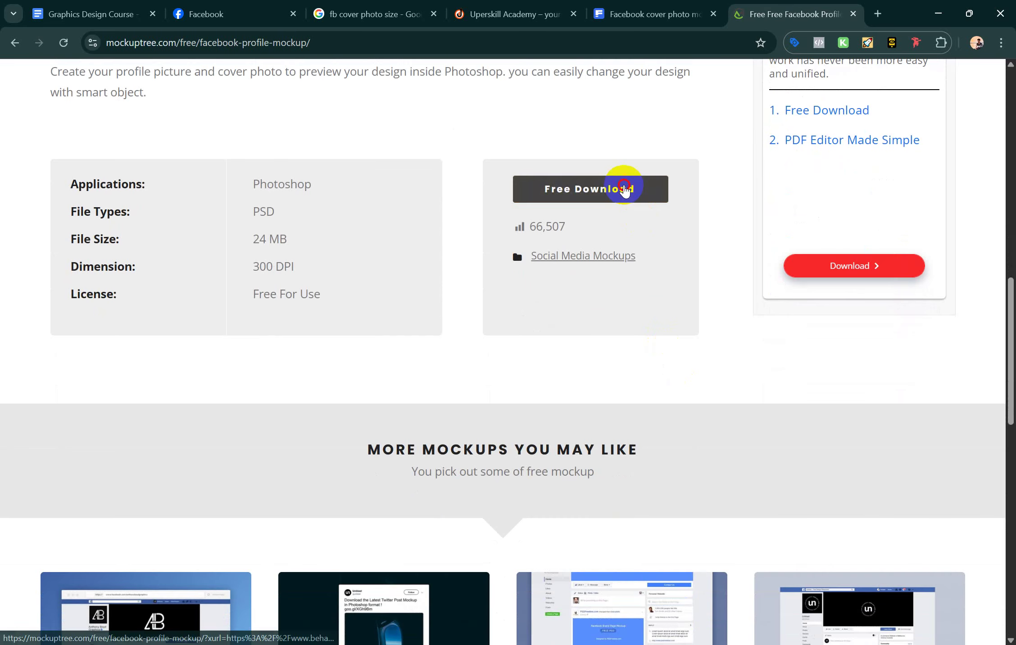
Download the Free Facebook Profile Mockup, dismiss the ad, and open its Behance source page
left_click(625, 190)
left_click(689, 6)
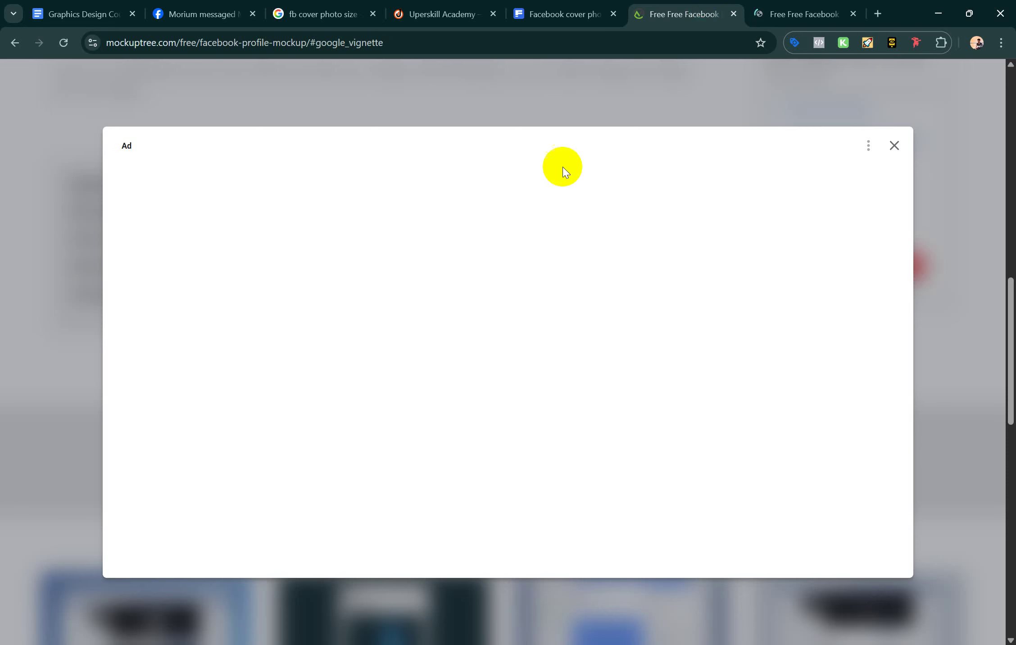
left_click(898, 145)
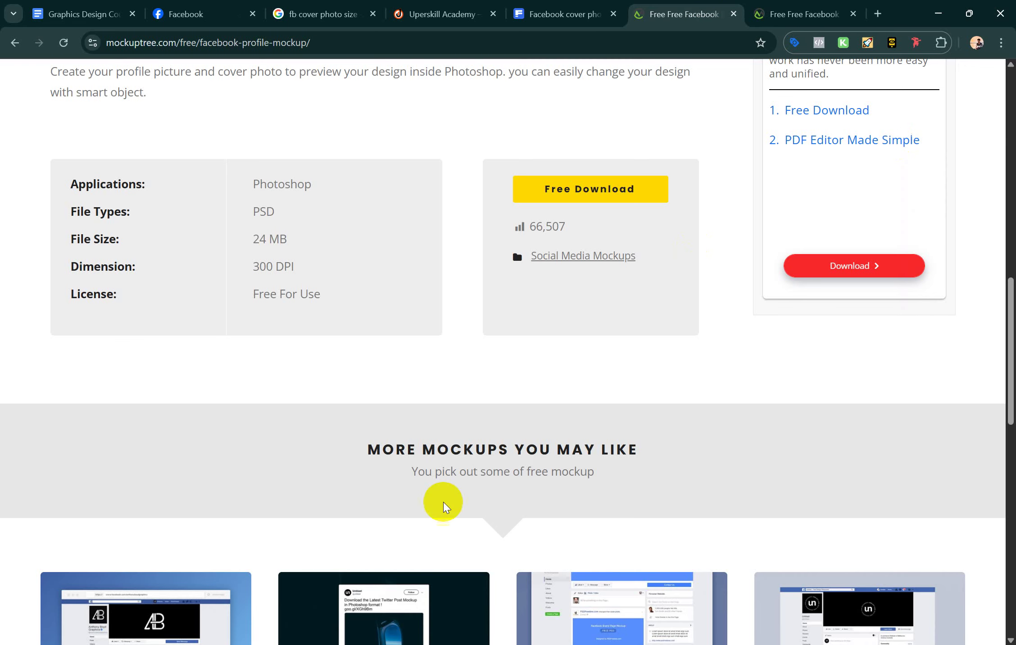
scroll(434, 518, "down", 5)
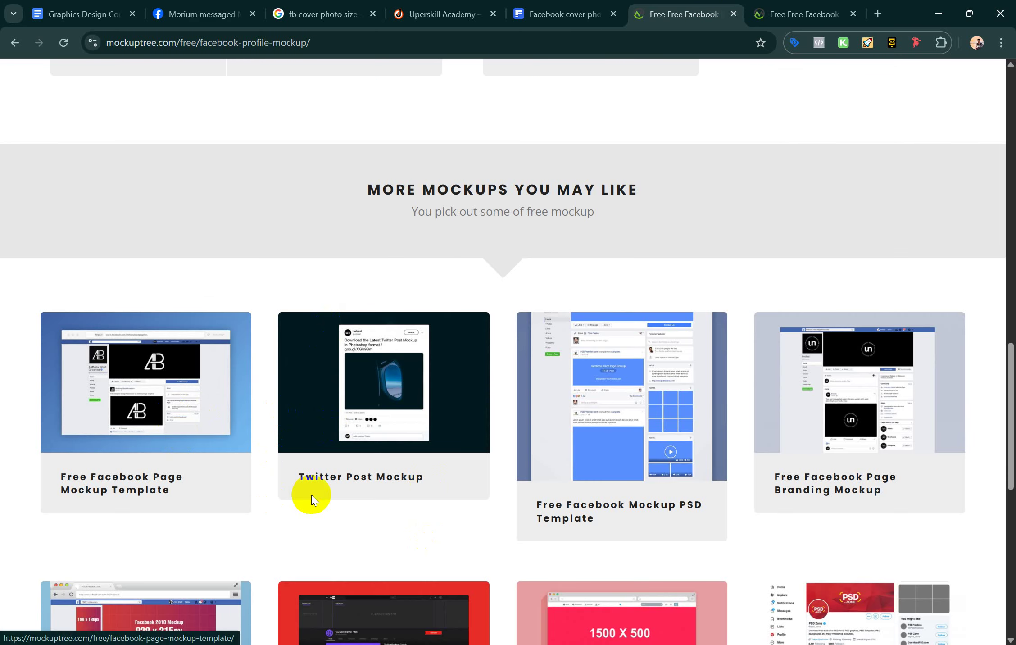
scroll(311, 495, "down", 4)
left_click(788, 9)
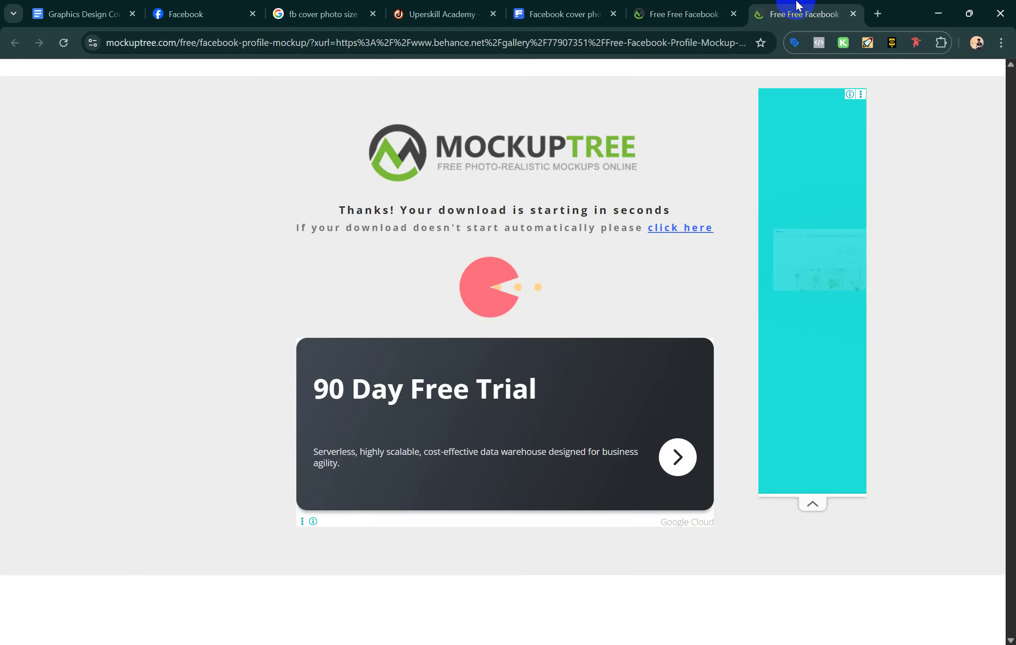
left_click(671, 229)
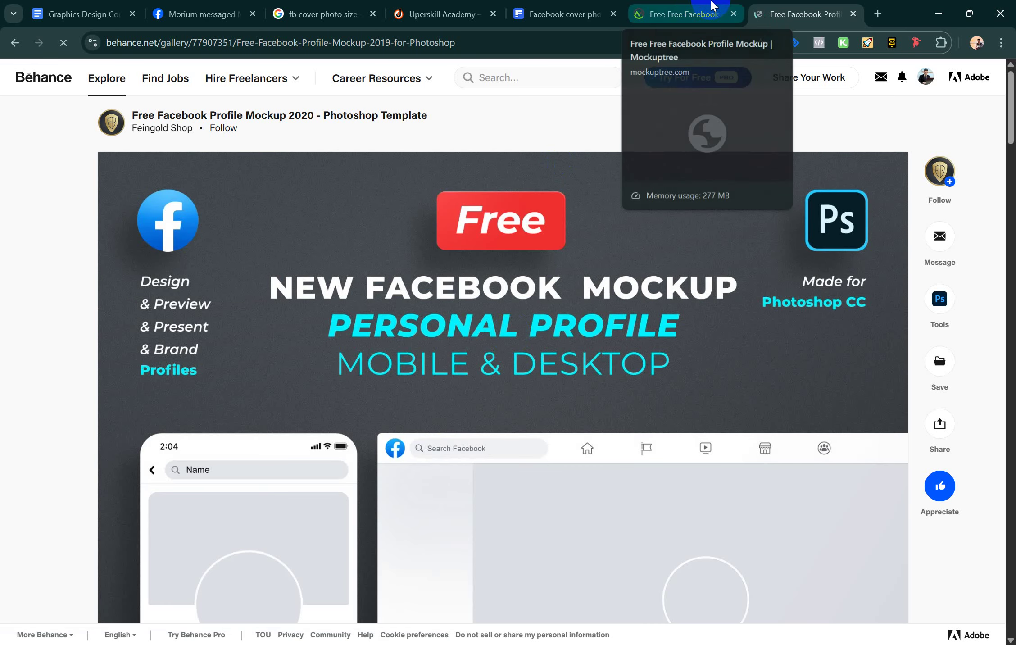
Request the profile mockup download again, close the duplicate tab, and review the Behance page
left_click(712, 13)
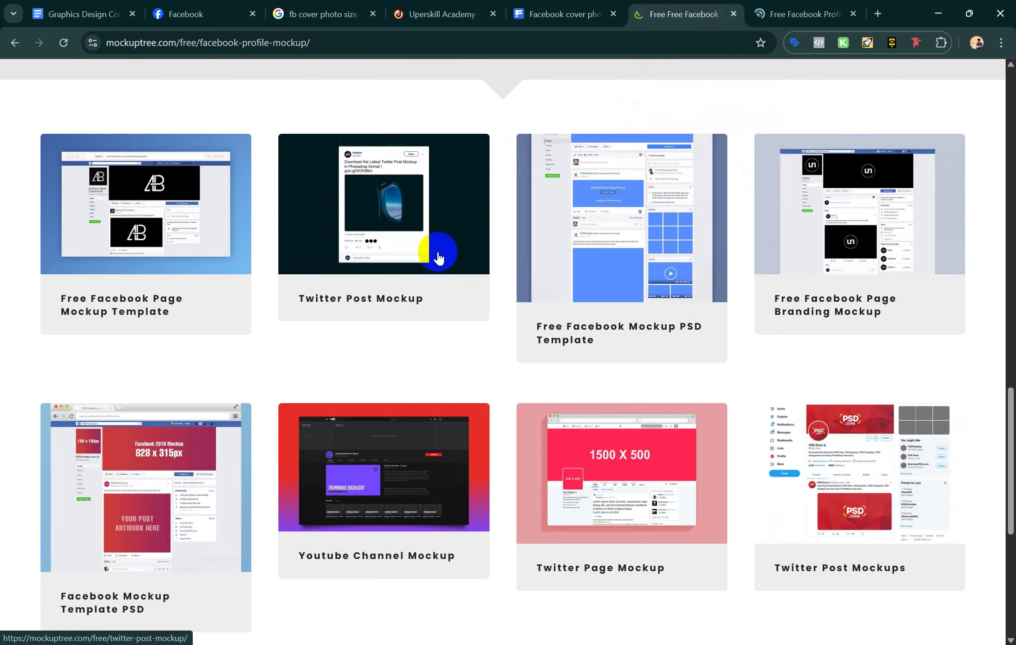
scroll(390, 231, "up", 6)
left_click(574, 100)
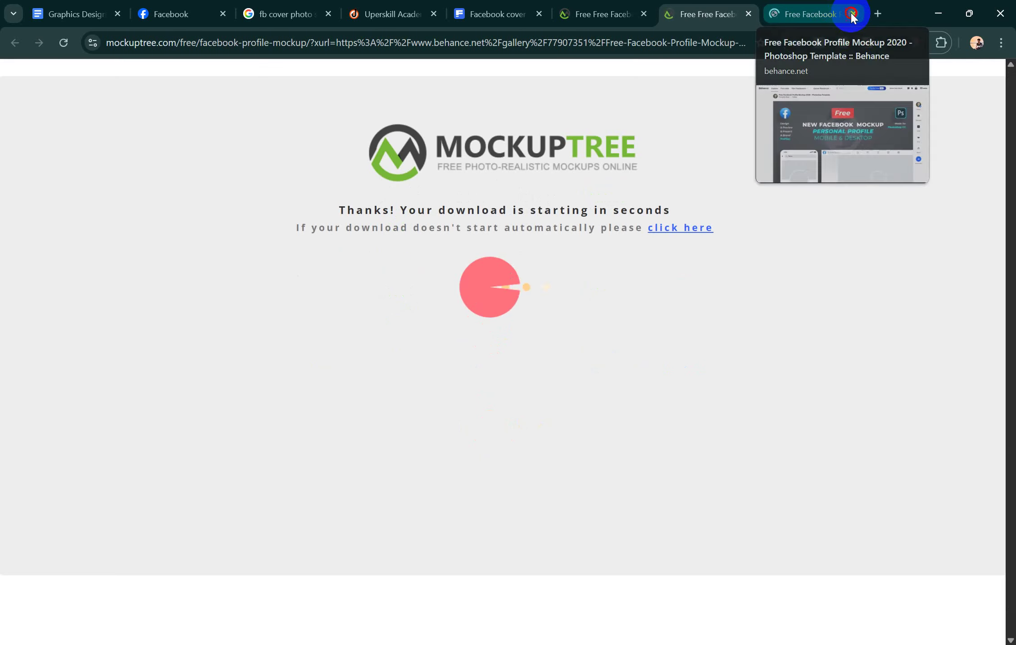
left_click(851, 14)
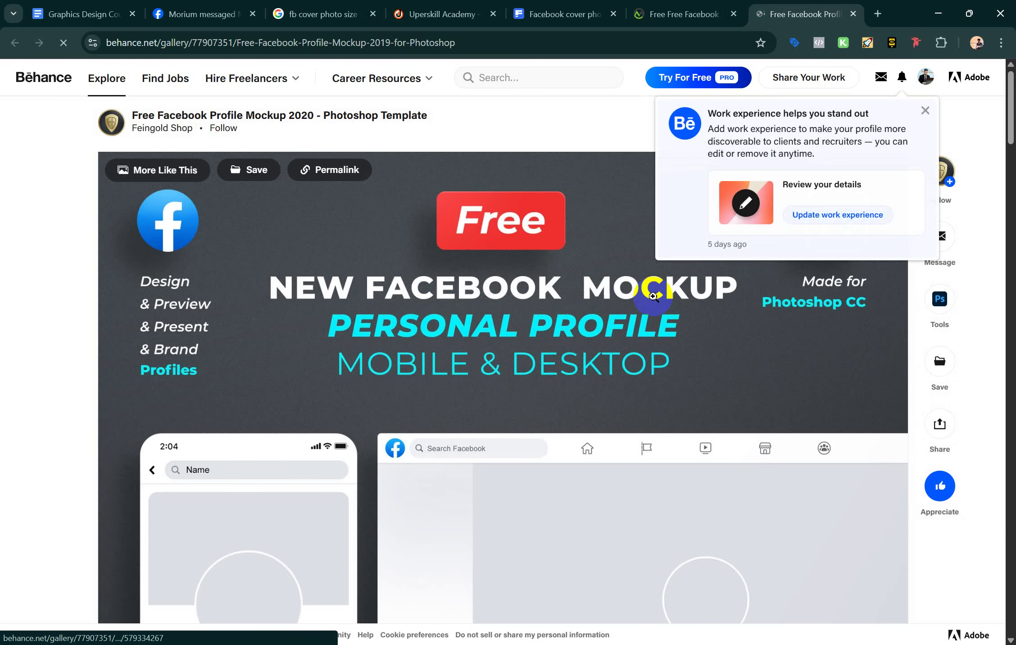
scroll(653, 296, "down", 15)
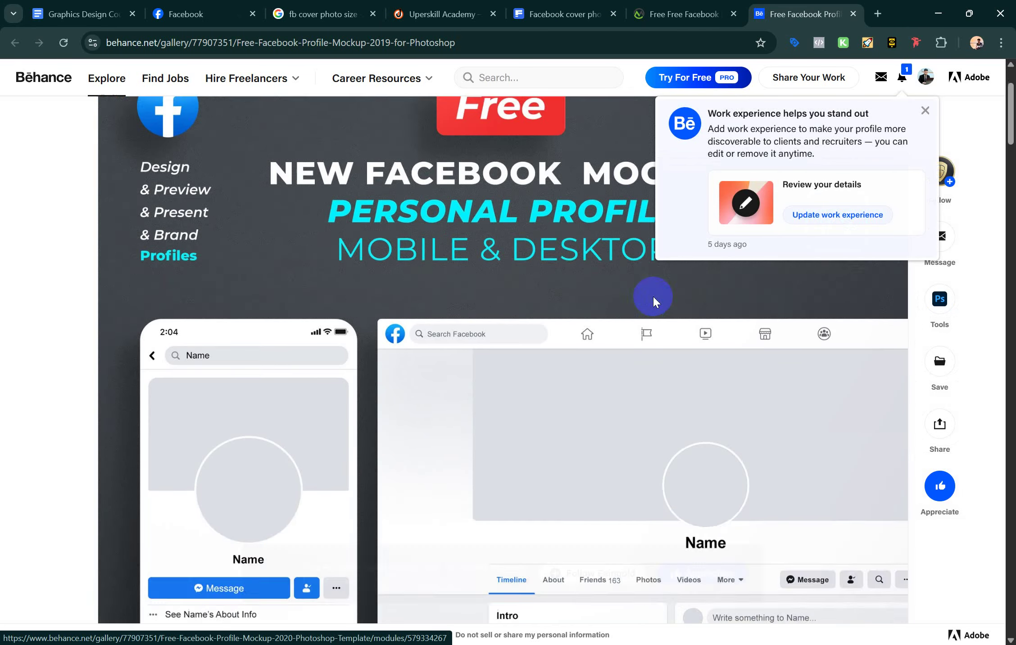
scroll(681, 480, "down", 9)
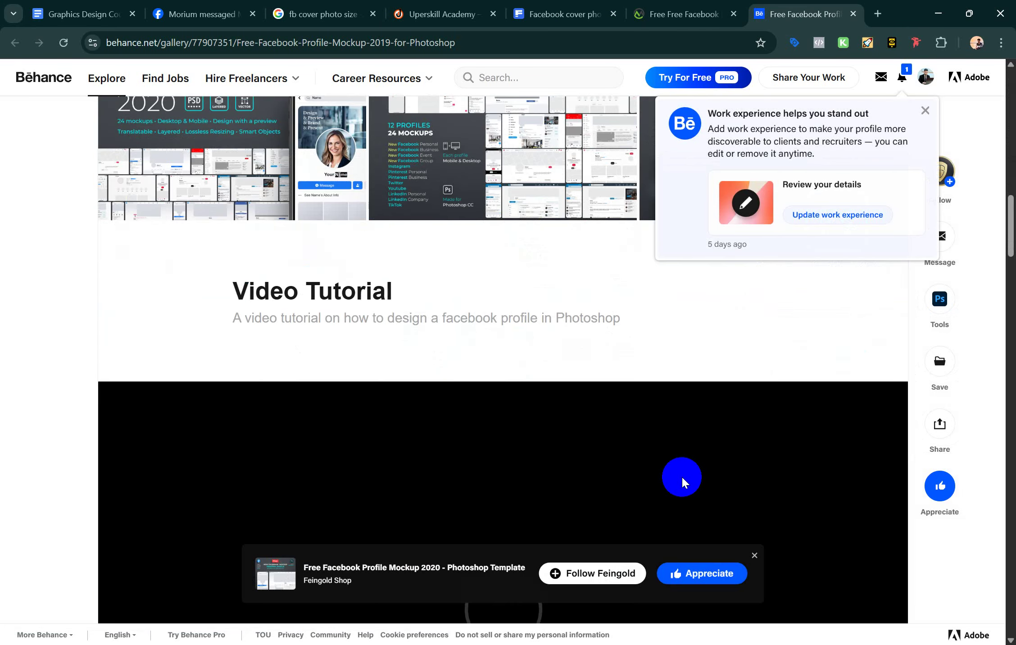
scroll(681, 480, "up", 2)
scroll(682, 477, "down", 12)
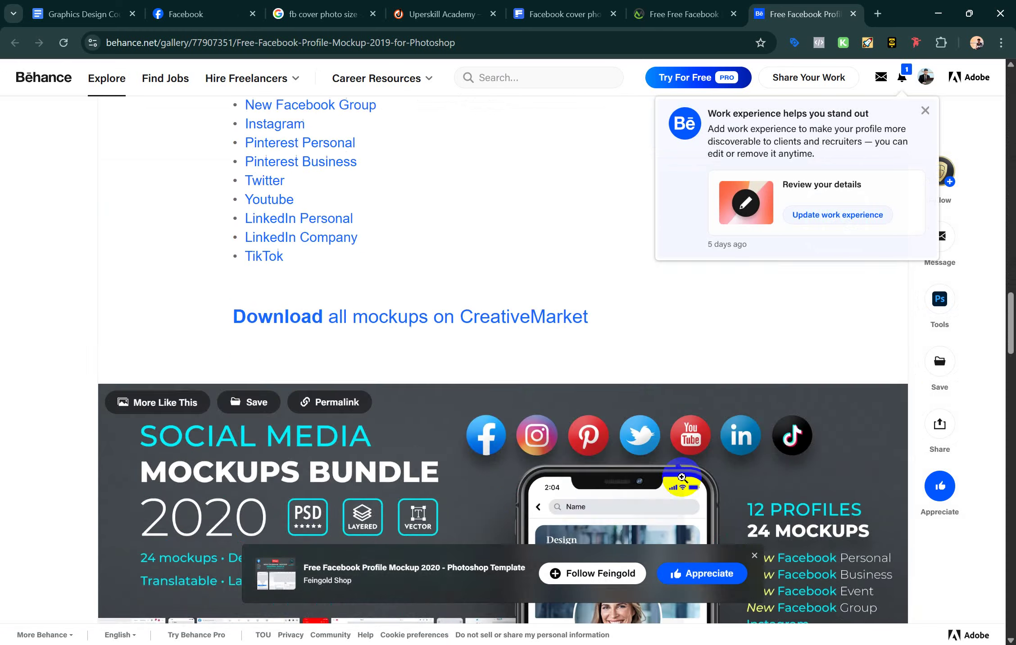
scroll(682, 478, "up", 20)
scroll(670, 375, "up", 8)
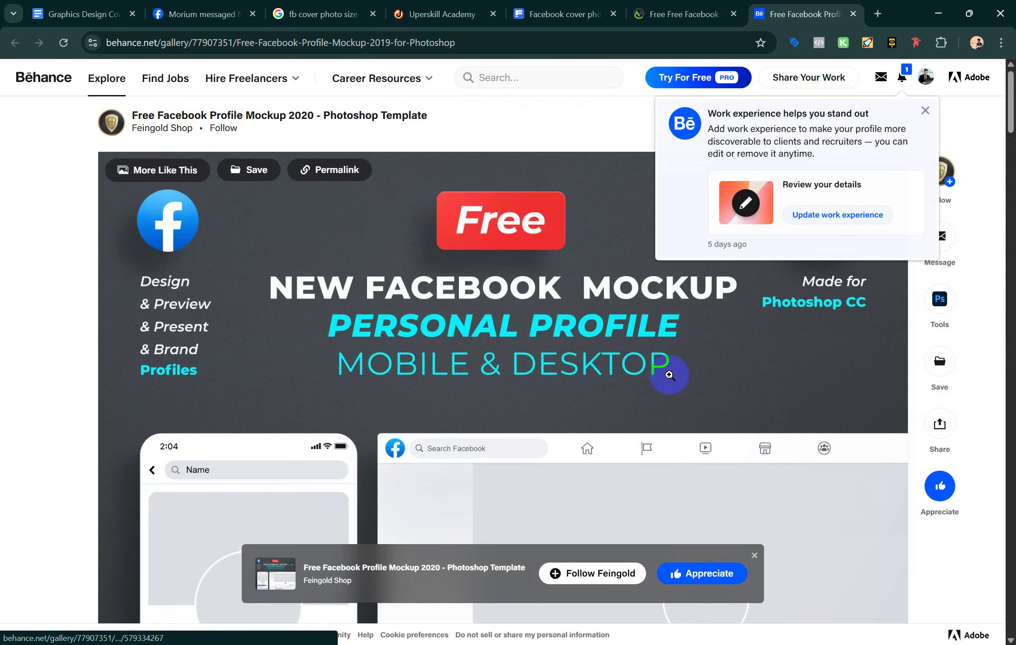
Open the Free Facebook Page Mockup Template on Mockuptree and request its download
left_click(694, 13)
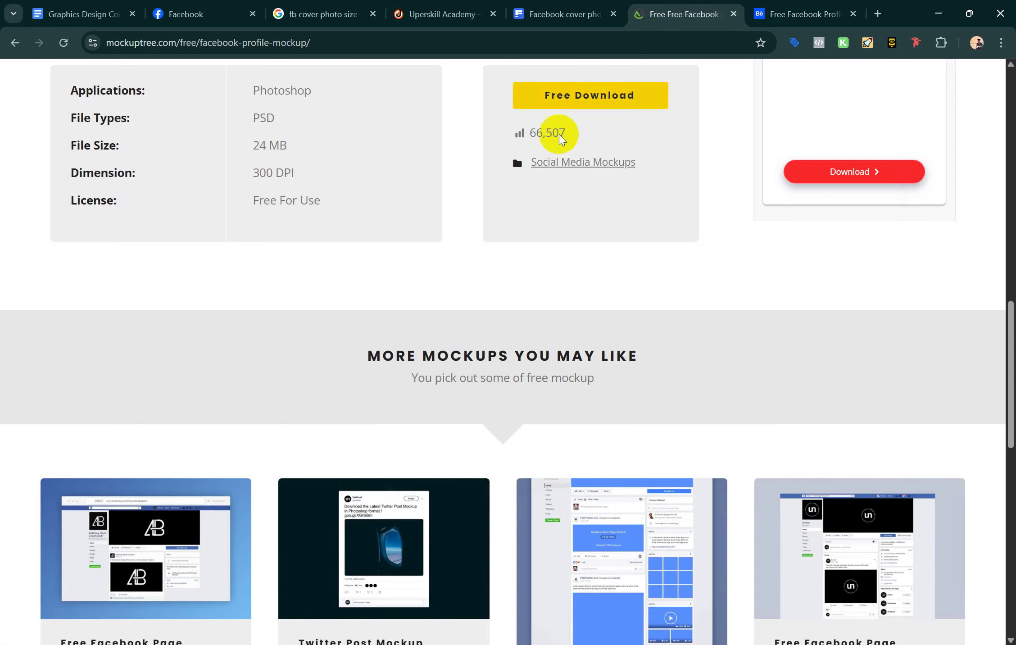
left_click(131, 581)
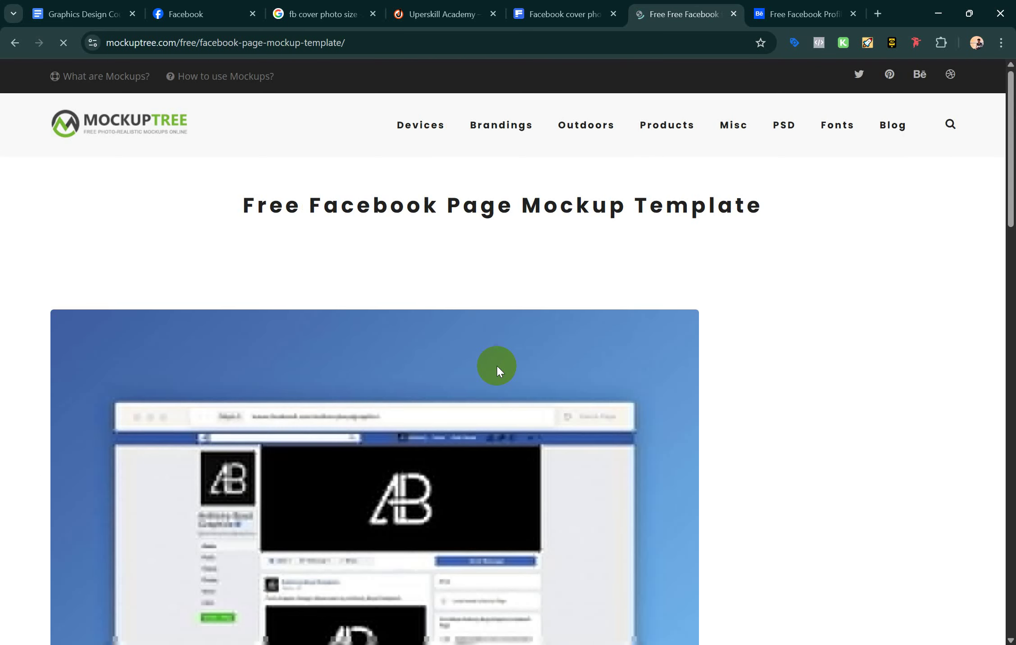
scroll(496, 365, "down", 8)
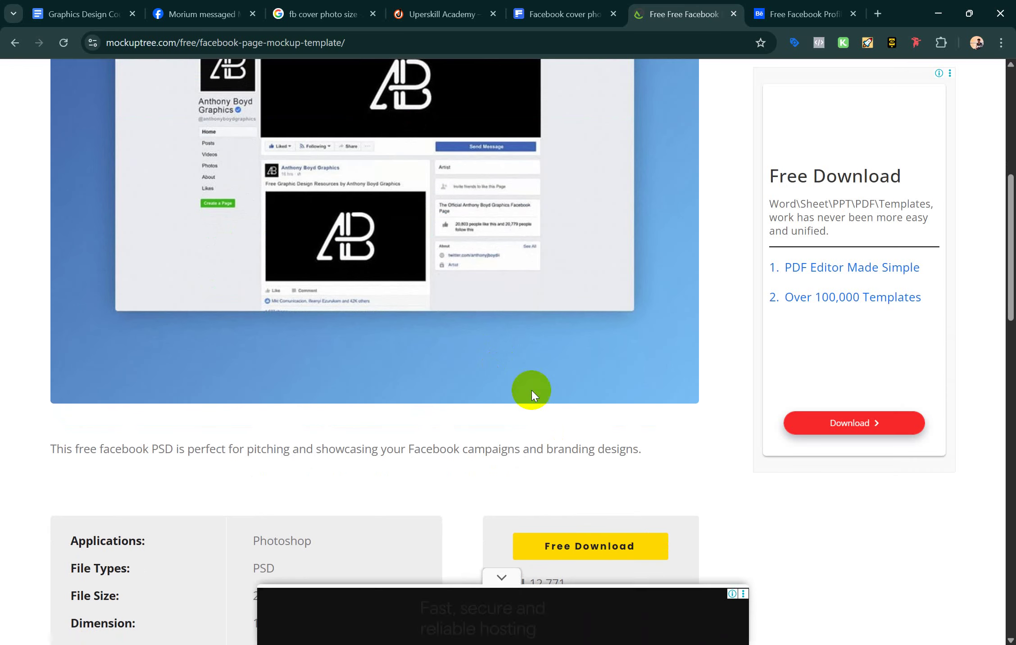
left_click(545, 546)
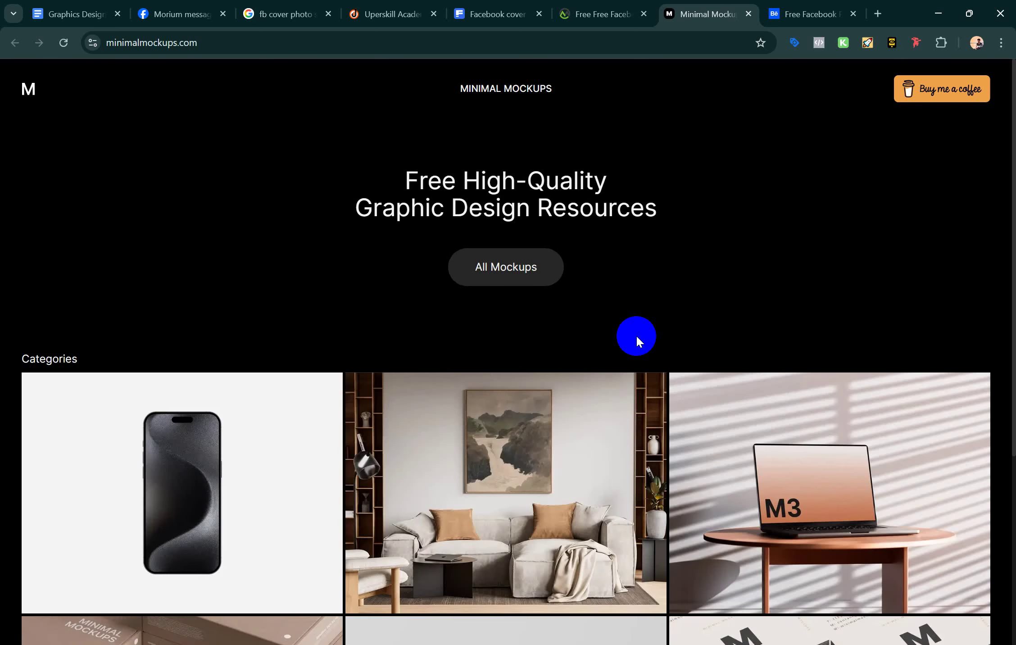
Start the template's free download and unlock it by watching a short ad
left_click(622, 11)
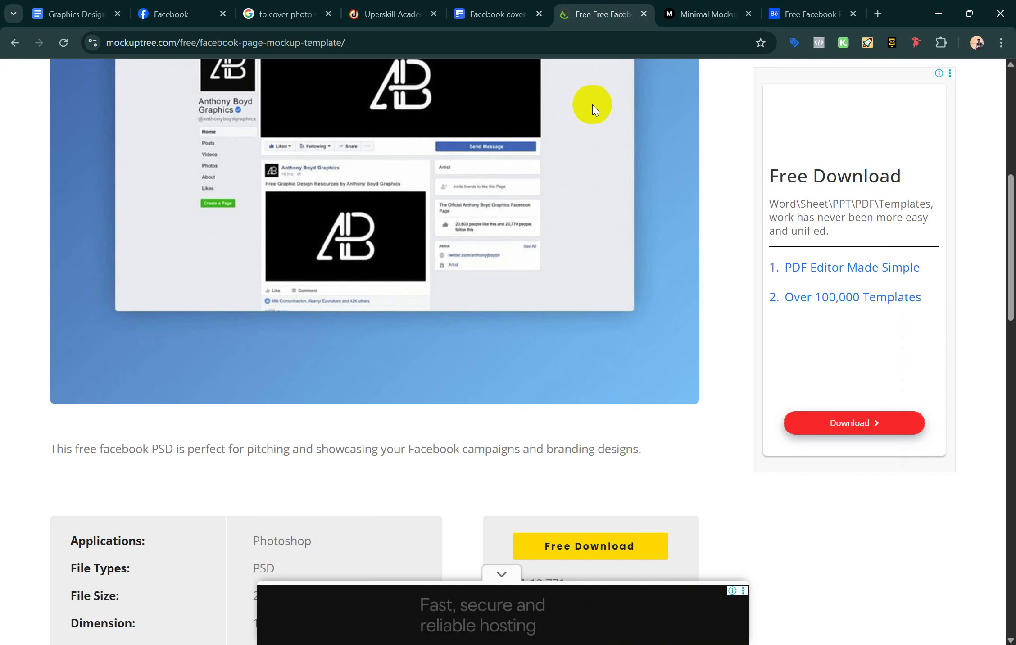
left_click(586, 543)
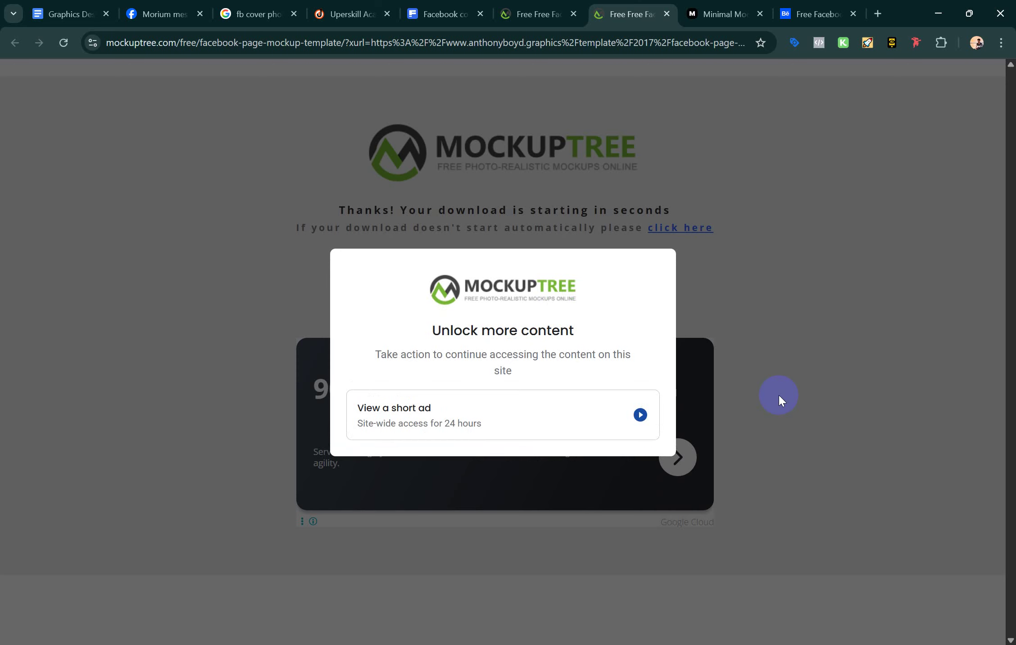
left_click(628, 437)
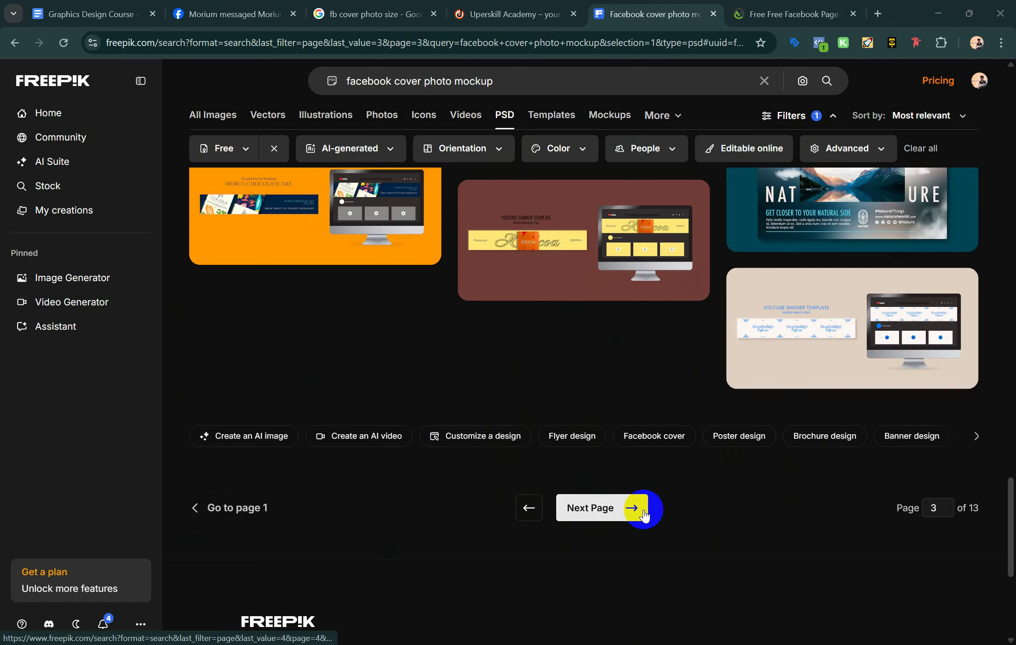
Return to the Freepik 'facebook cover photo mockup' PSD results and advance to the next page
left_click(646, 507)
scroll(645, 513, "up", 20)
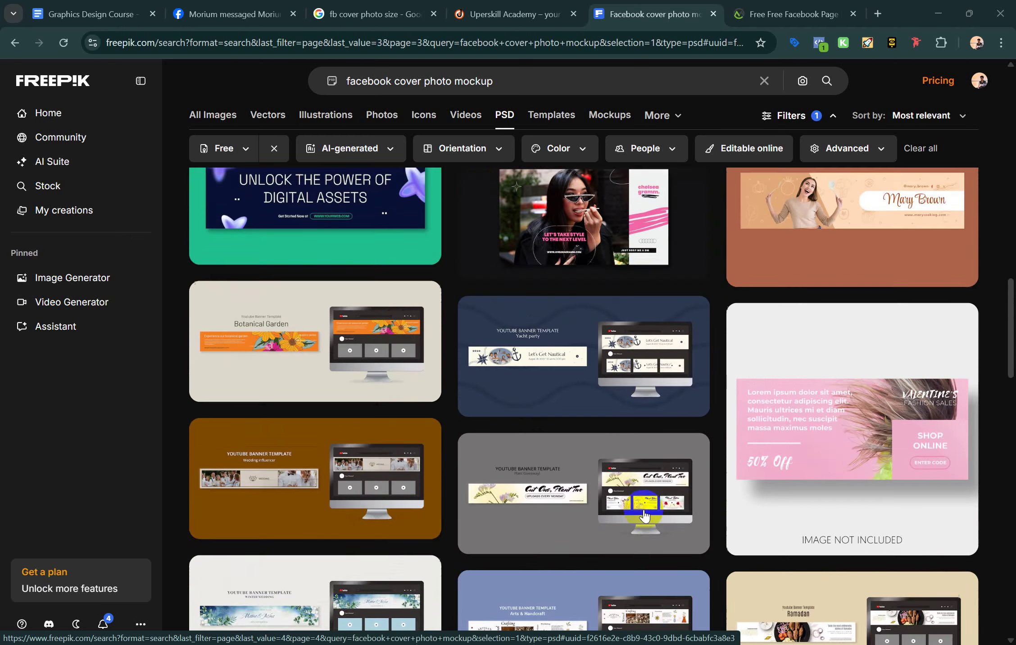
scroll(645, 514, "up", 15)
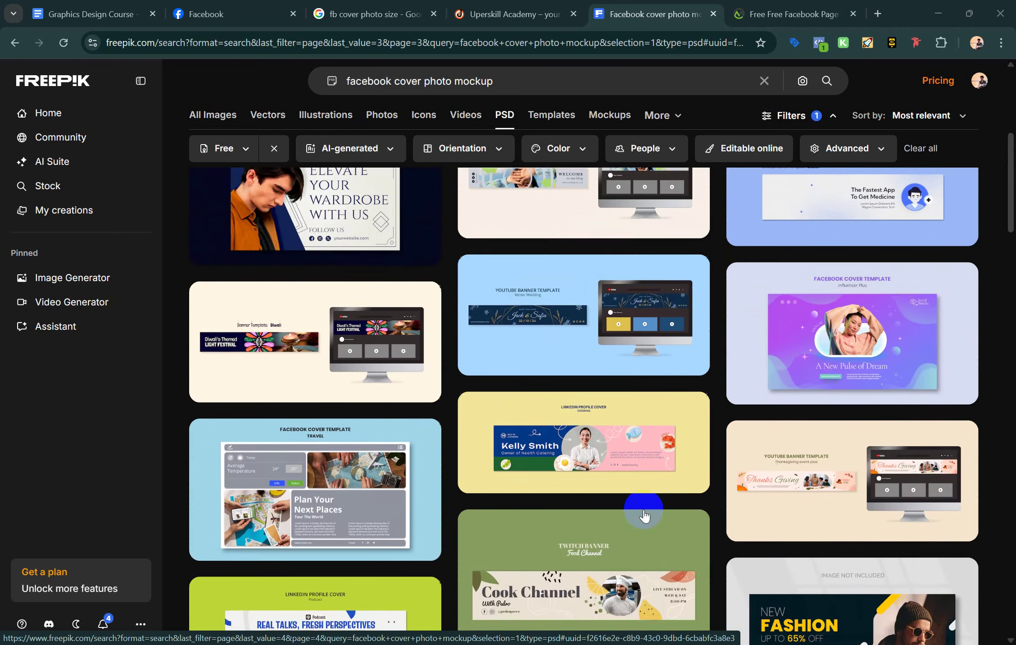
scroll(644, 513, "up", 3)
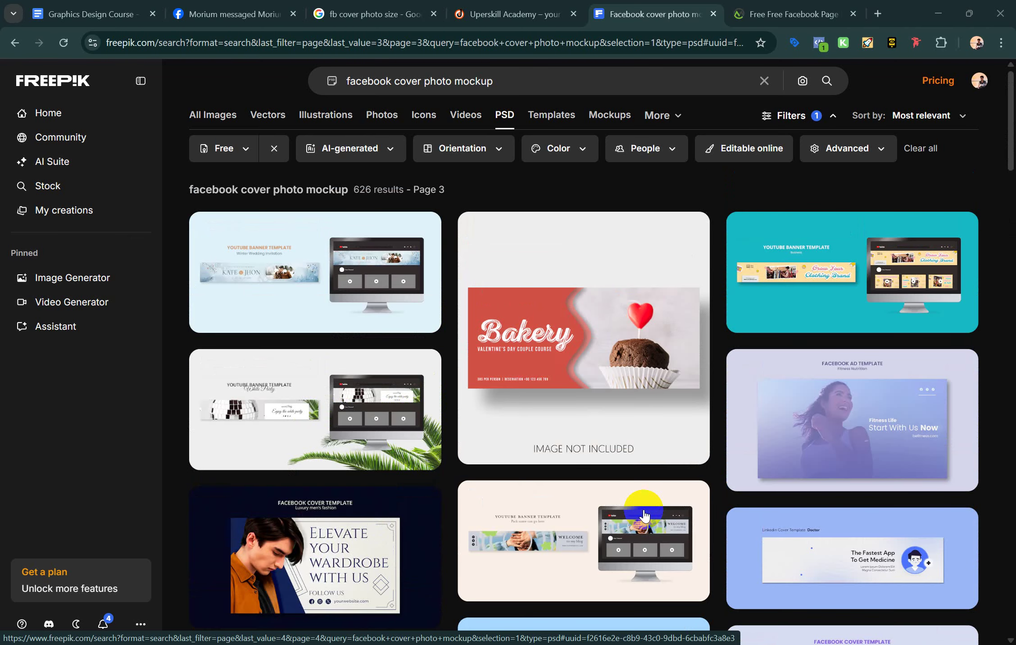
scroll(884, 338, "down", 1)
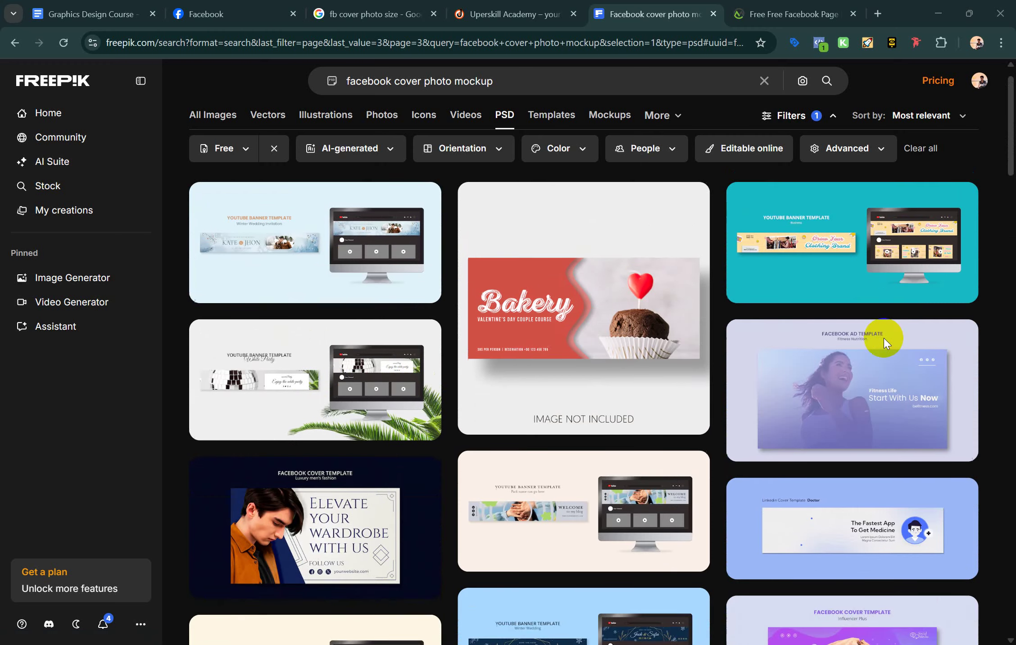
scroll(884, 338, "down", 20)
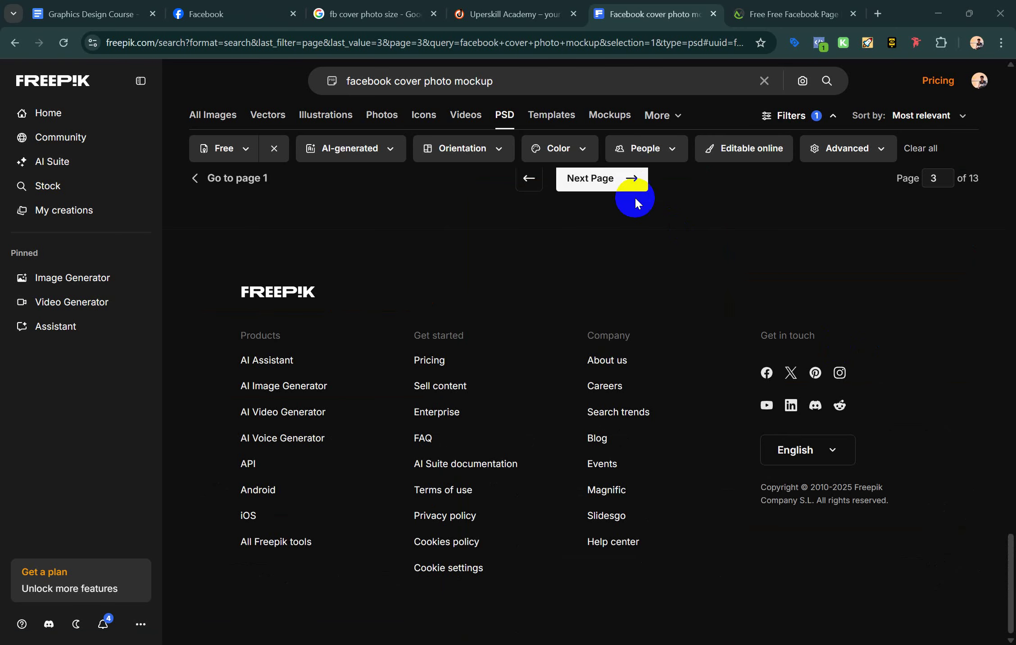
left_click(629, 187)
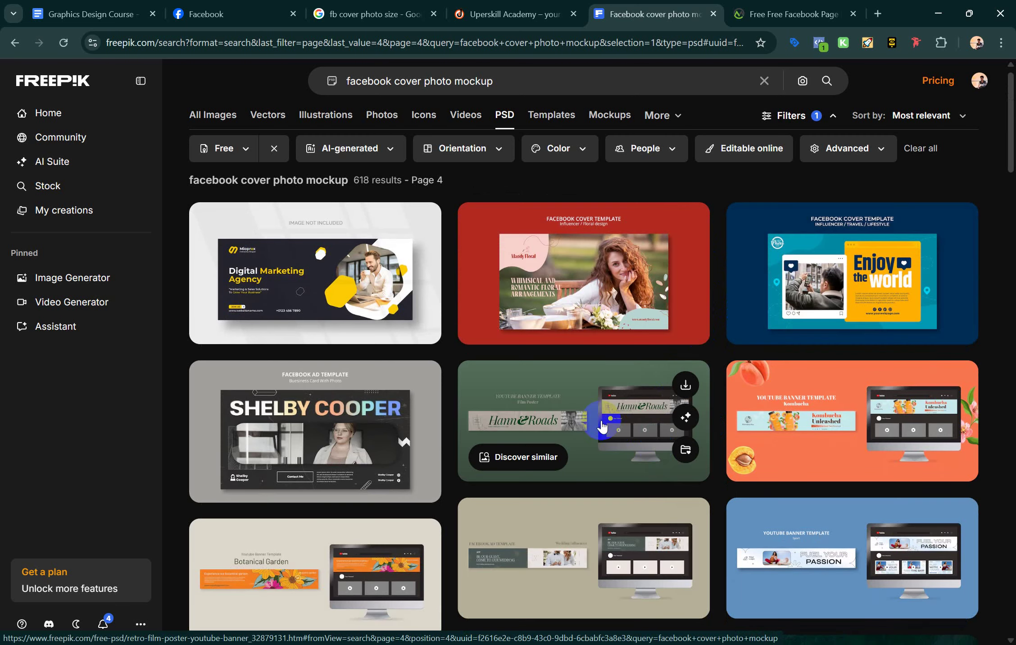
Scroll through the results and load page 5 of 837 results
scroll(547, 531, "down", 5)
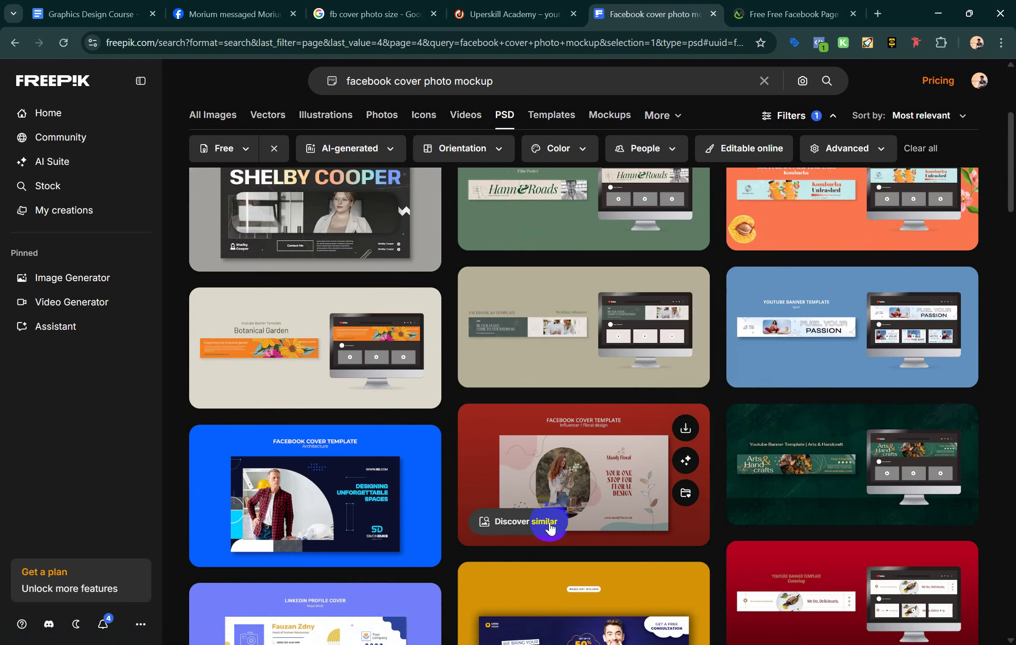
scroll(549, 527, "down", 8)
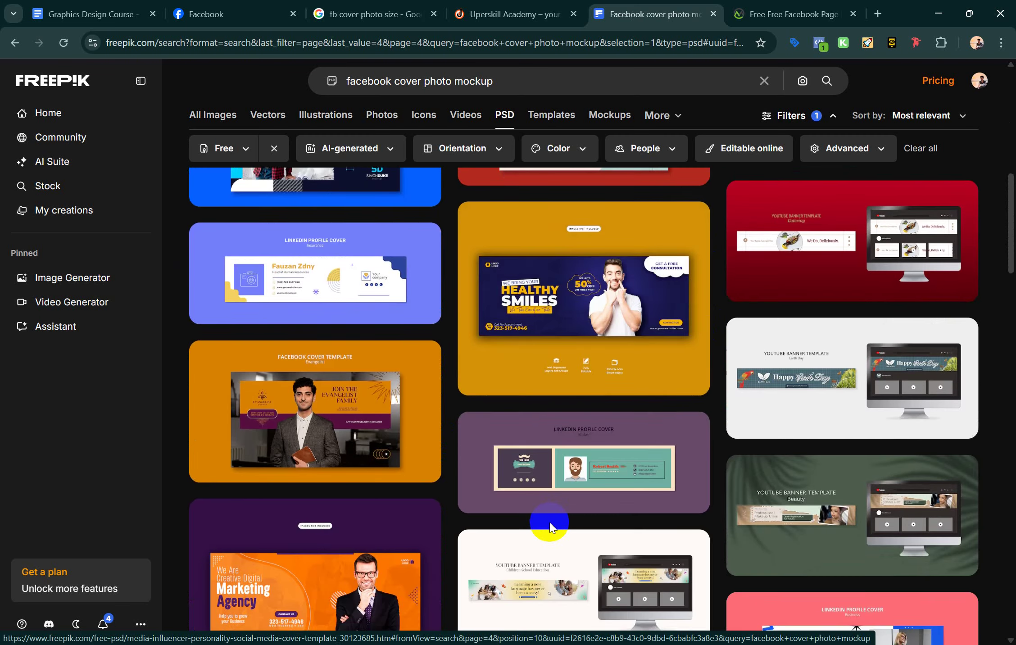
scroll(549, 527, "down", 6)
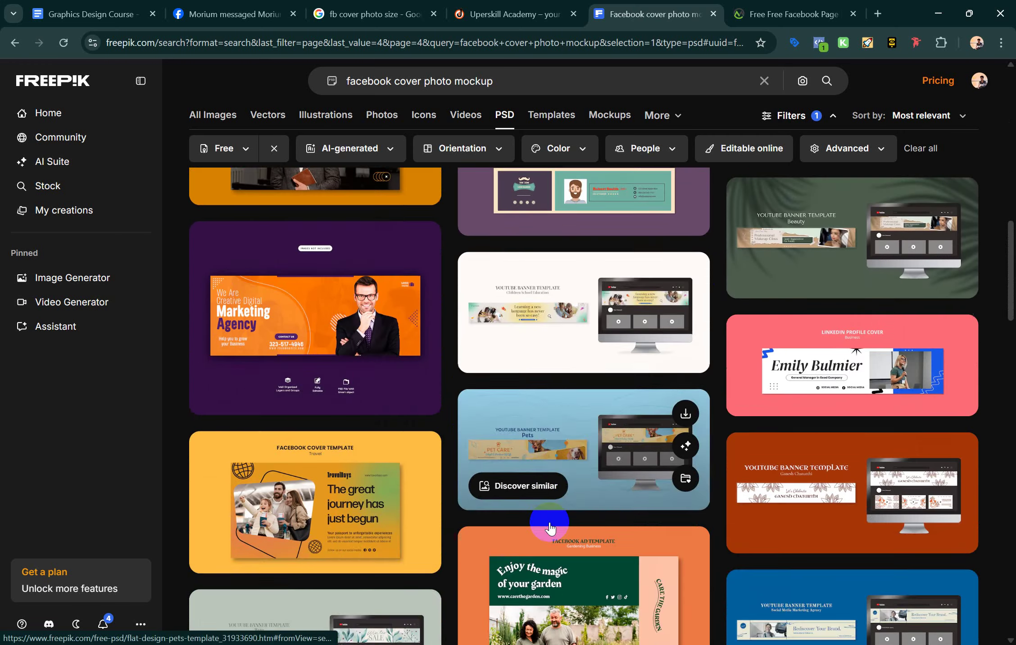
scroll(550, 527, "down", 11)
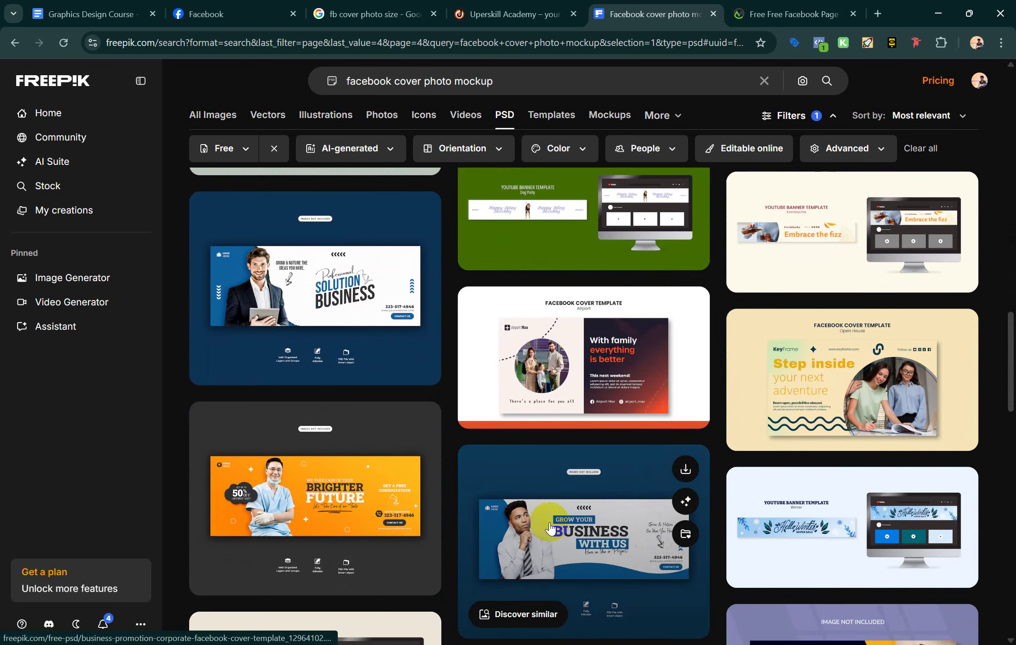
scroll(549, 528, "down", 11)
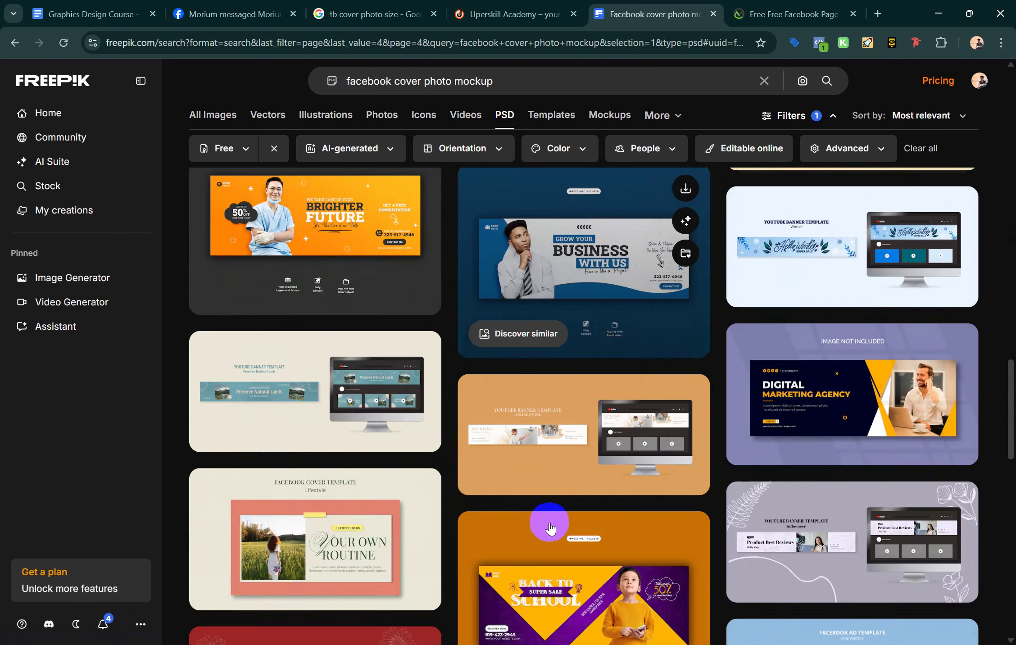
scroll(550, 527, "down", 9)
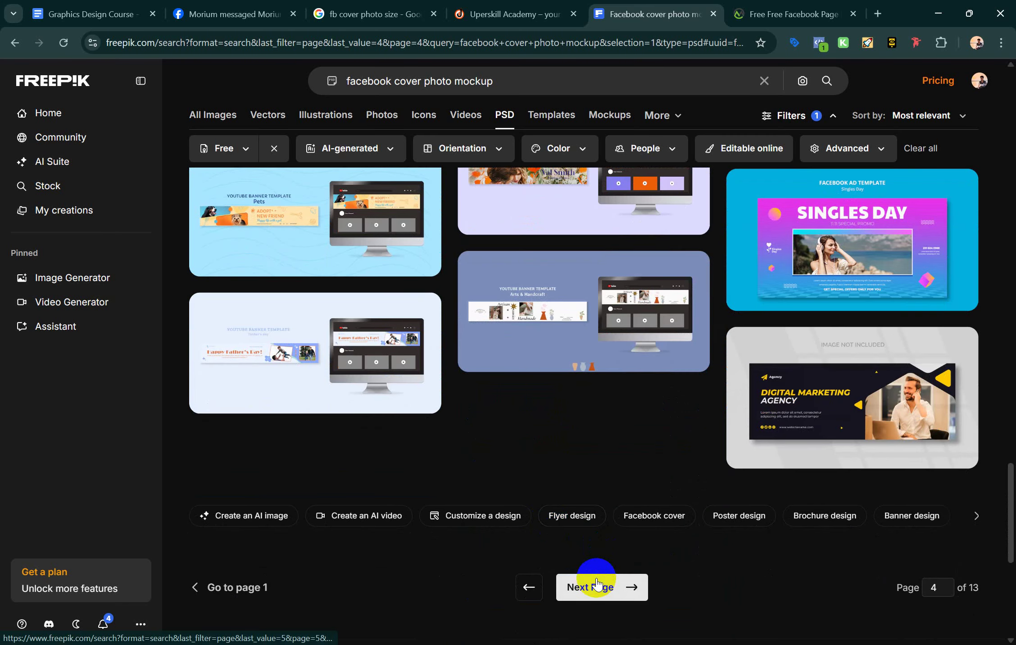
left_click(596, 583)
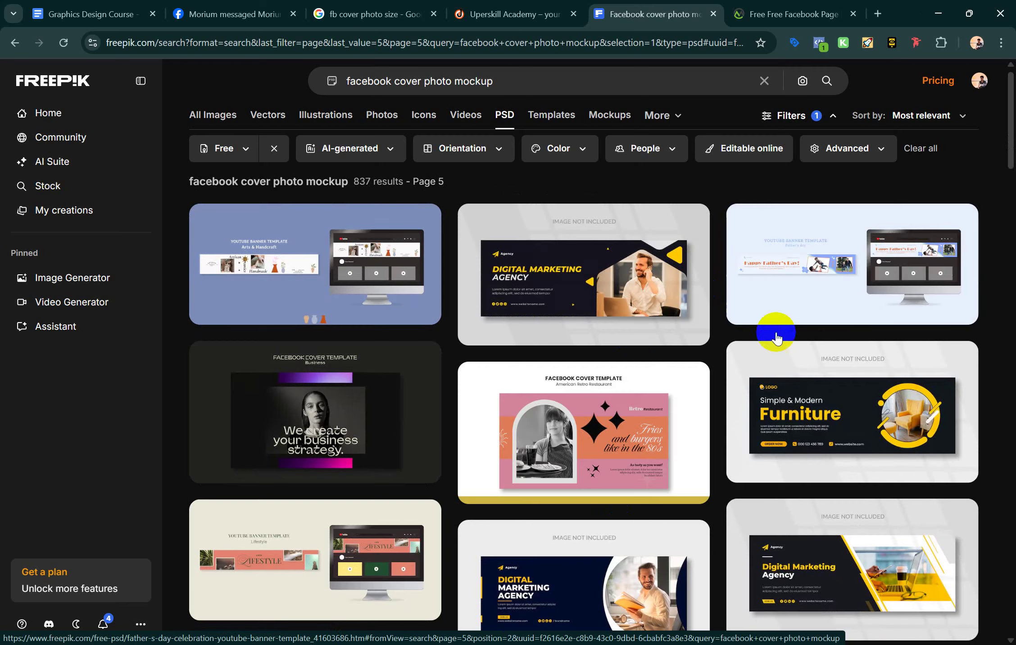
scroll(614, 419, "down", 5)
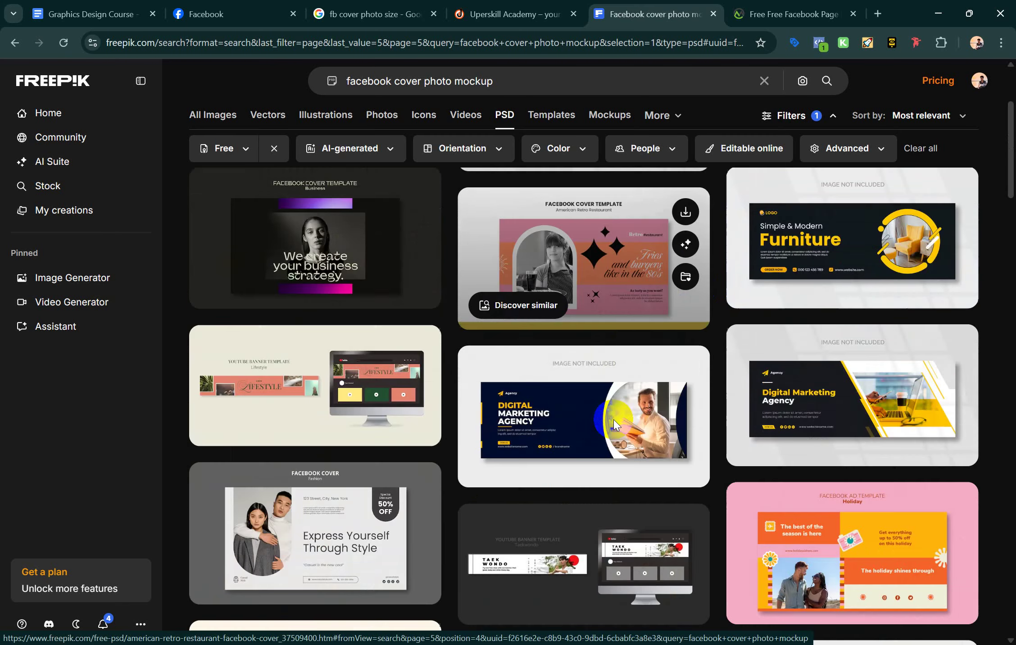
scroll(613, 420, "down", 6)
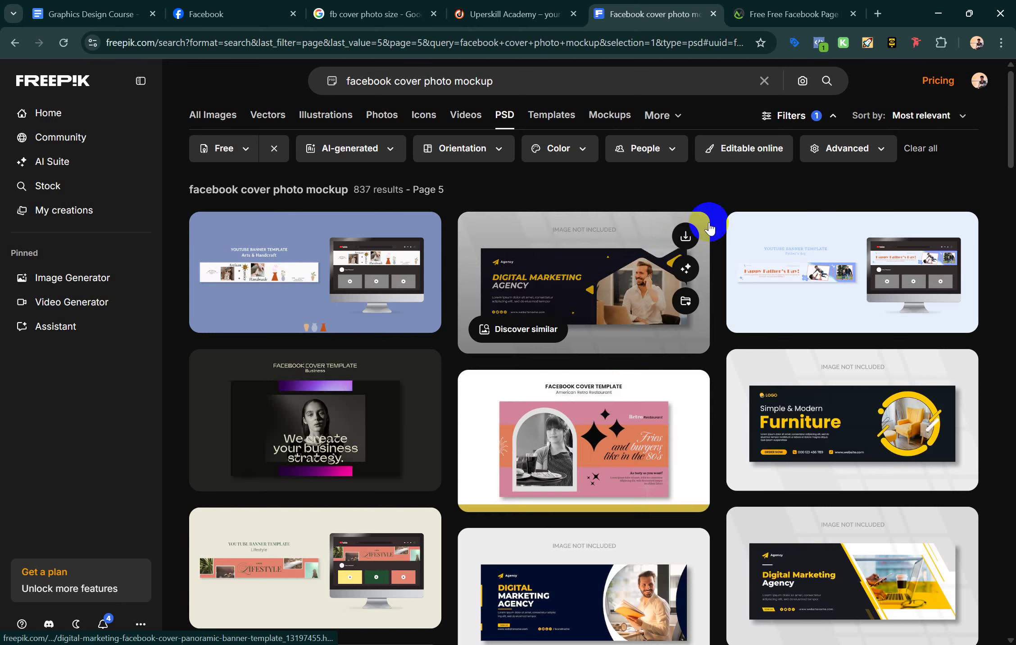
Download the Digital Marketing Agency Facebook cover template zip (2.2 MB) and show it in its folder
left_click(686, 235)
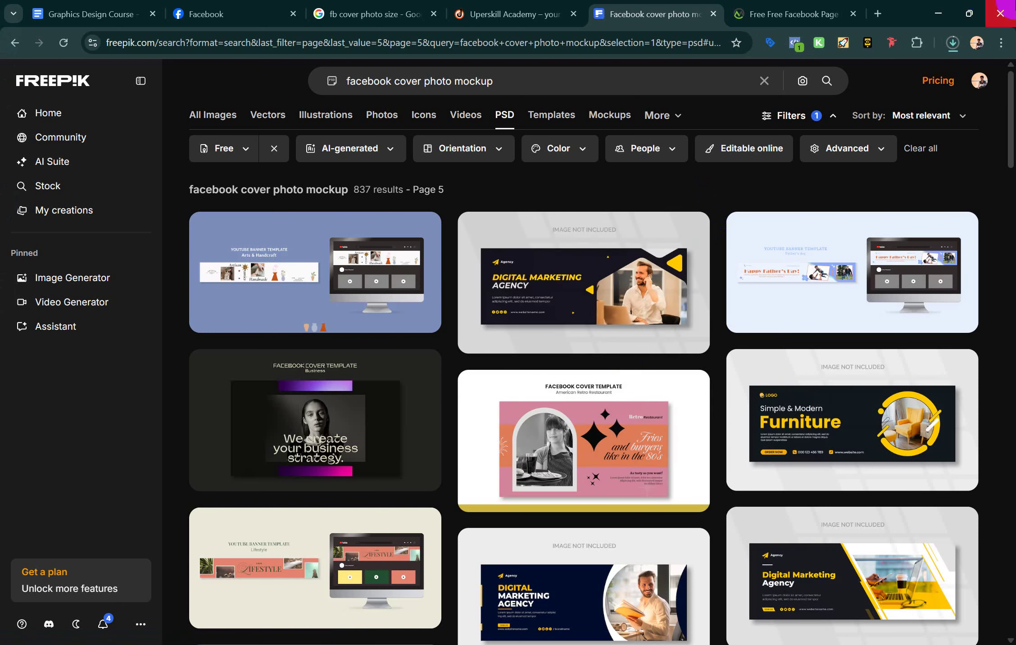
left_click(958, 41)
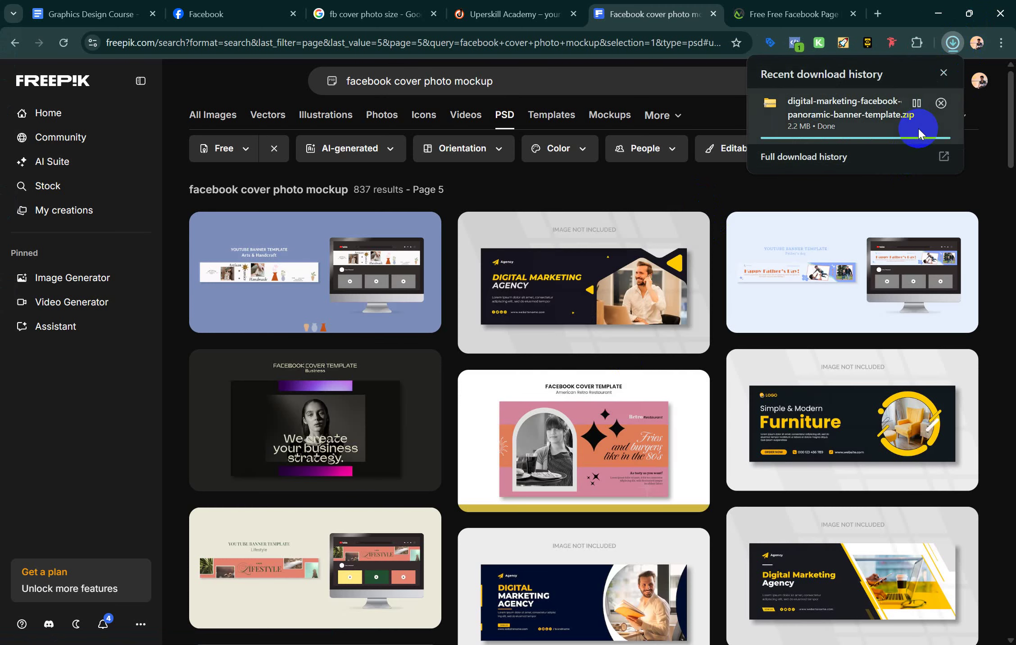
left_click(917, 103)
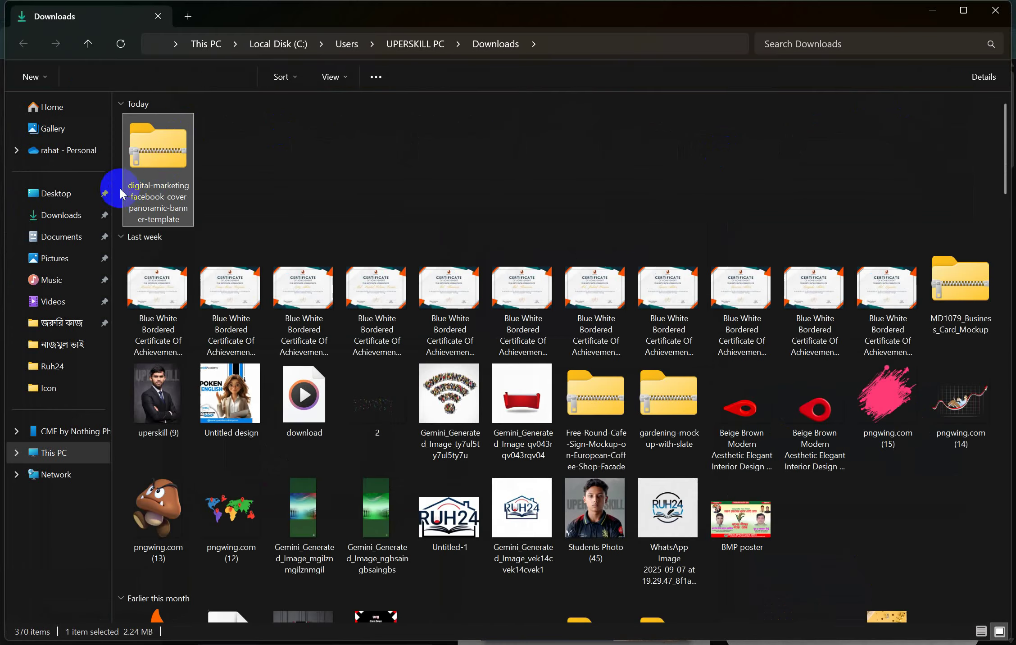
Open the template zip and launch 302_digital_marketing_facebook_template PSD in Photoshop
double_click(150, 158)
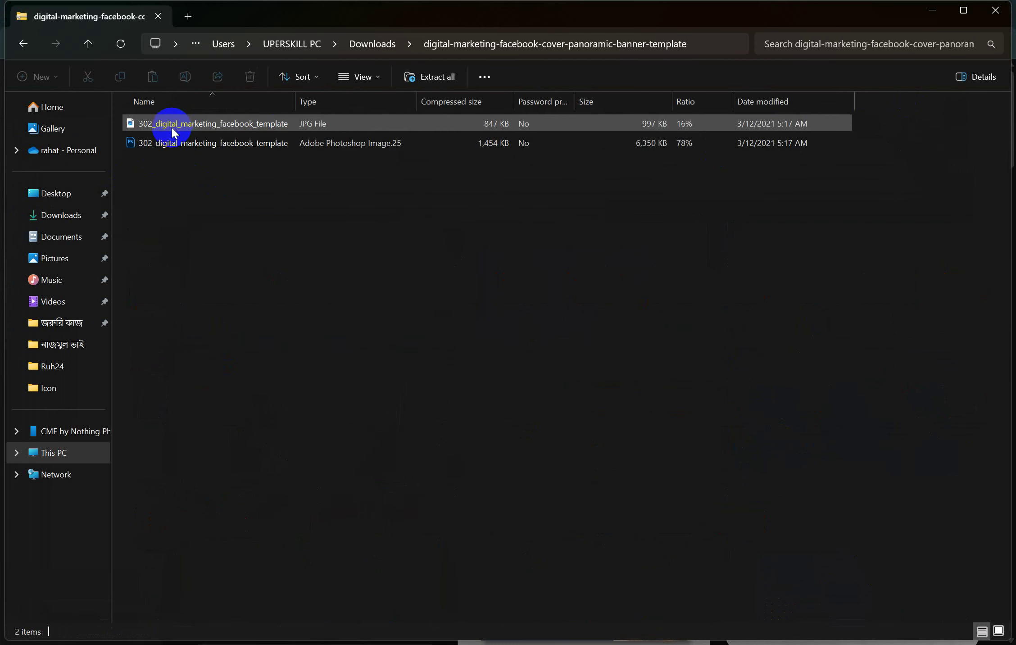
left_click(169, 145)
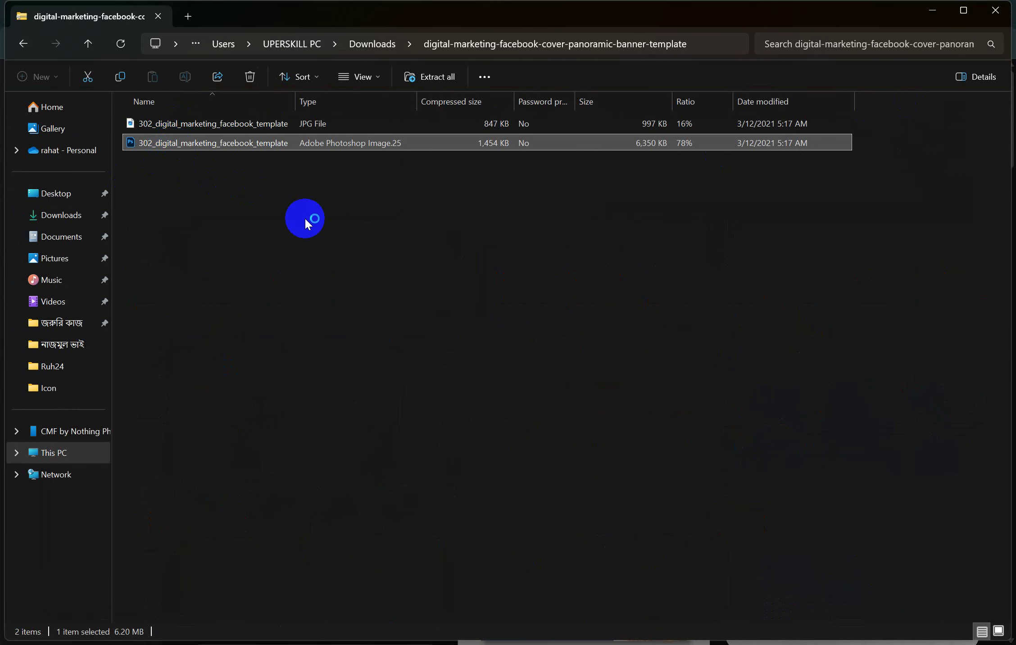
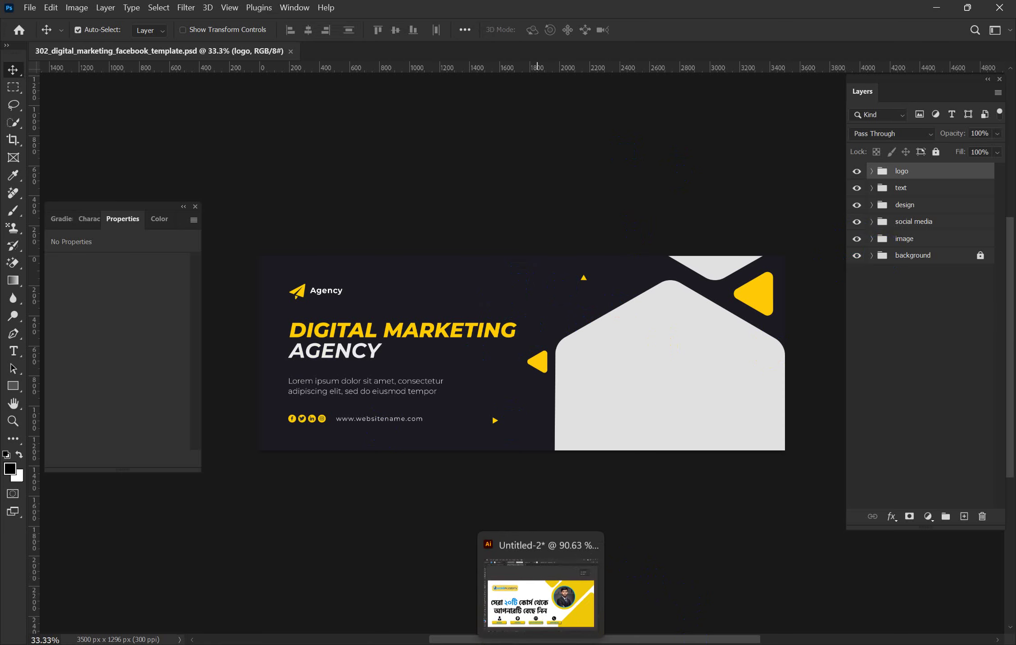
Export the Uperskill Academy banner from Illustrator as a PNG (Untitled-2.png) to the Desktop
left_click(536, 595)
left_click(59, 8)
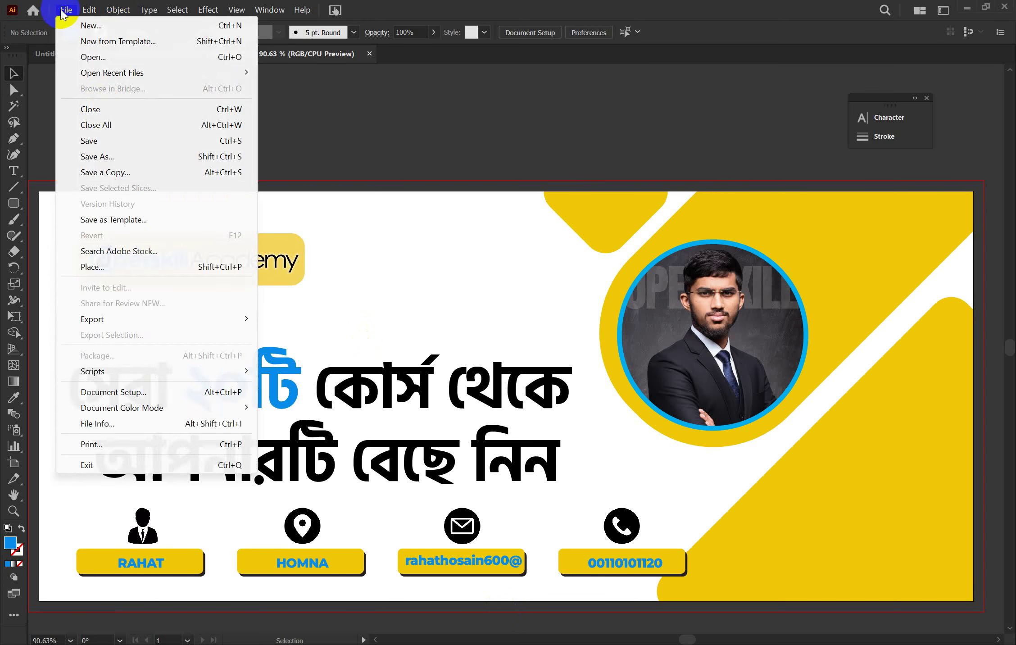
mouse_move(135, 319)
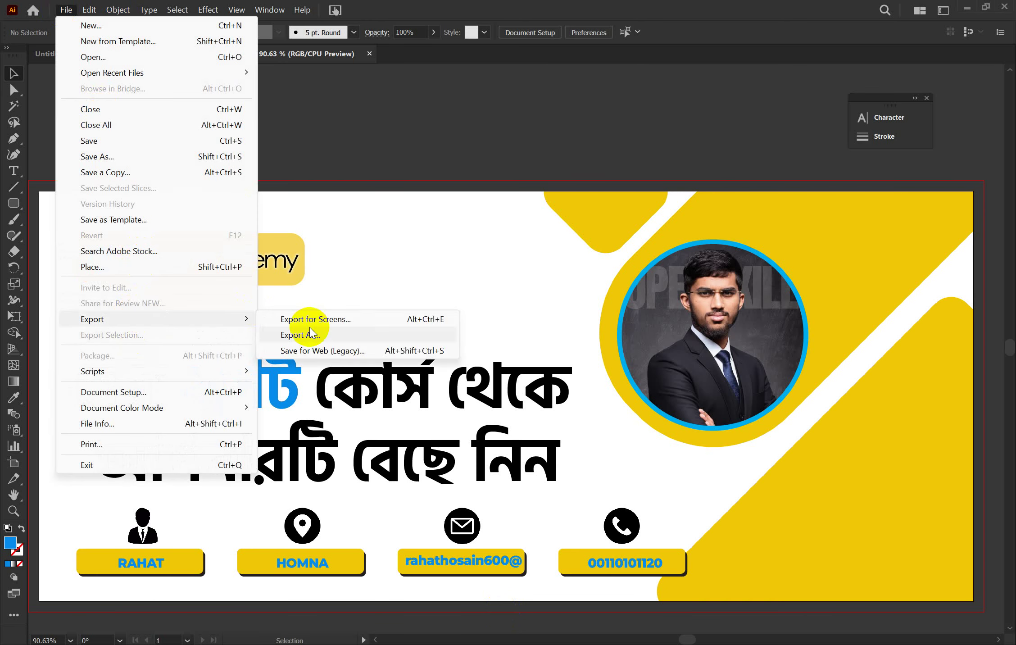
left_click(311, 334)
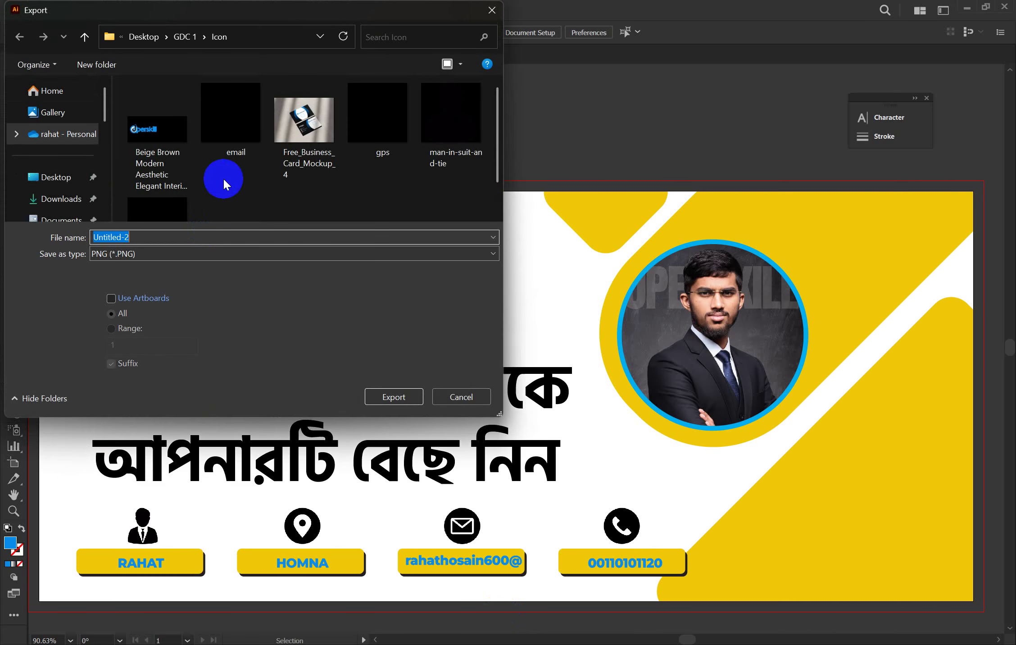
left_click(55, 178)
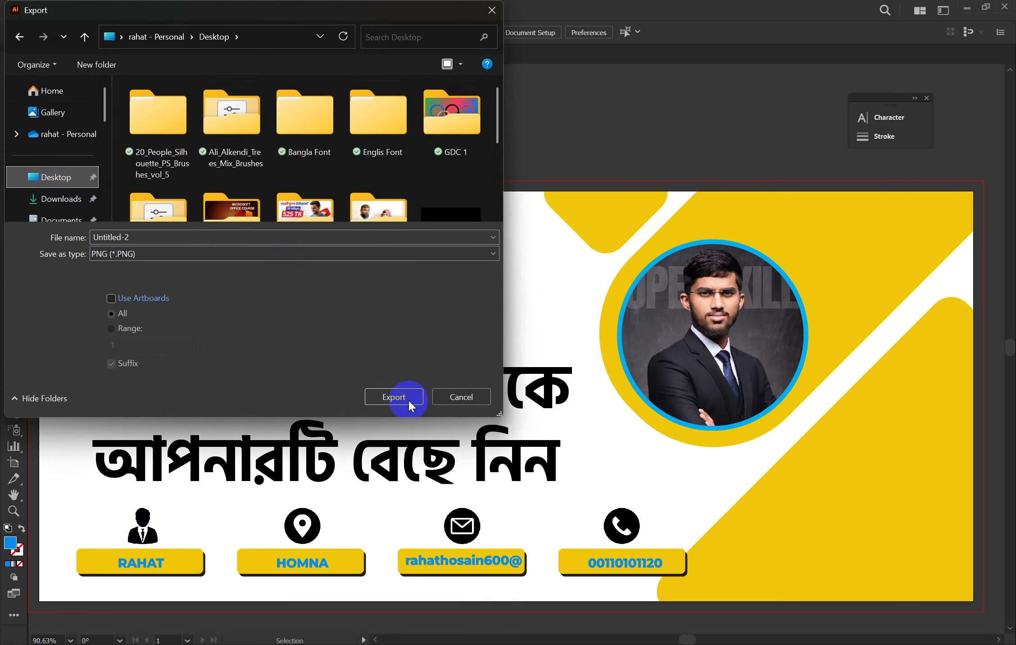
left_click(395, 397)
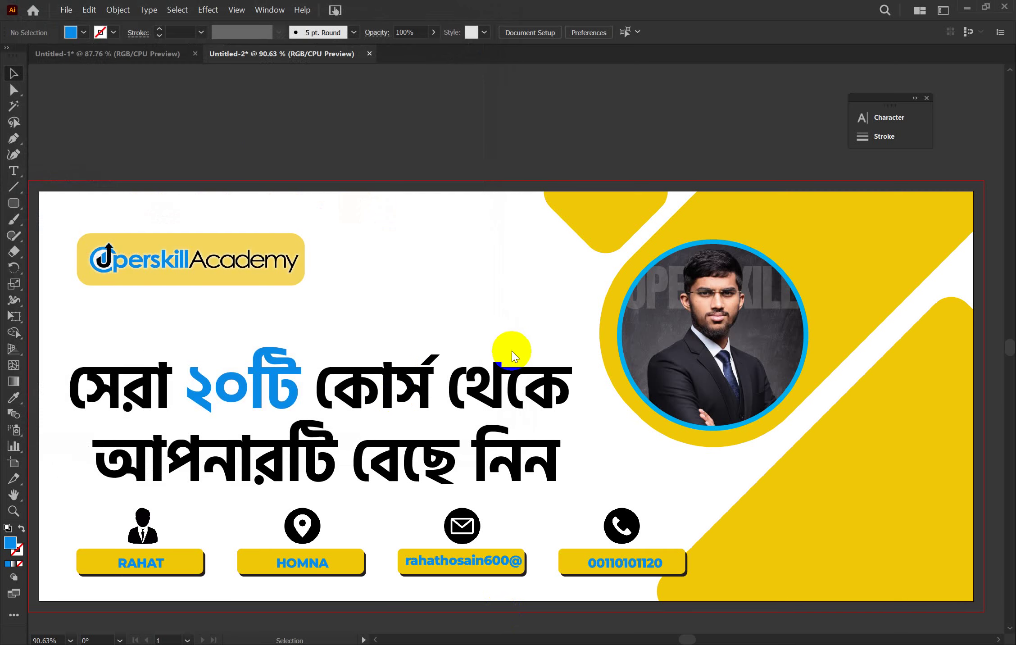
left_click(819, 483)
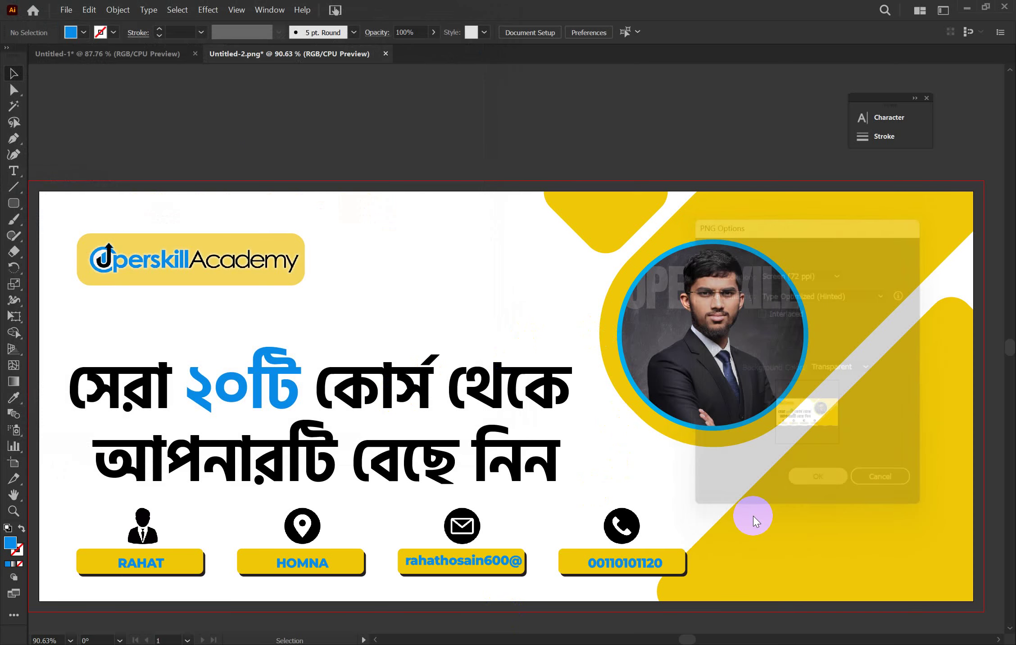
left_click(542, 608)
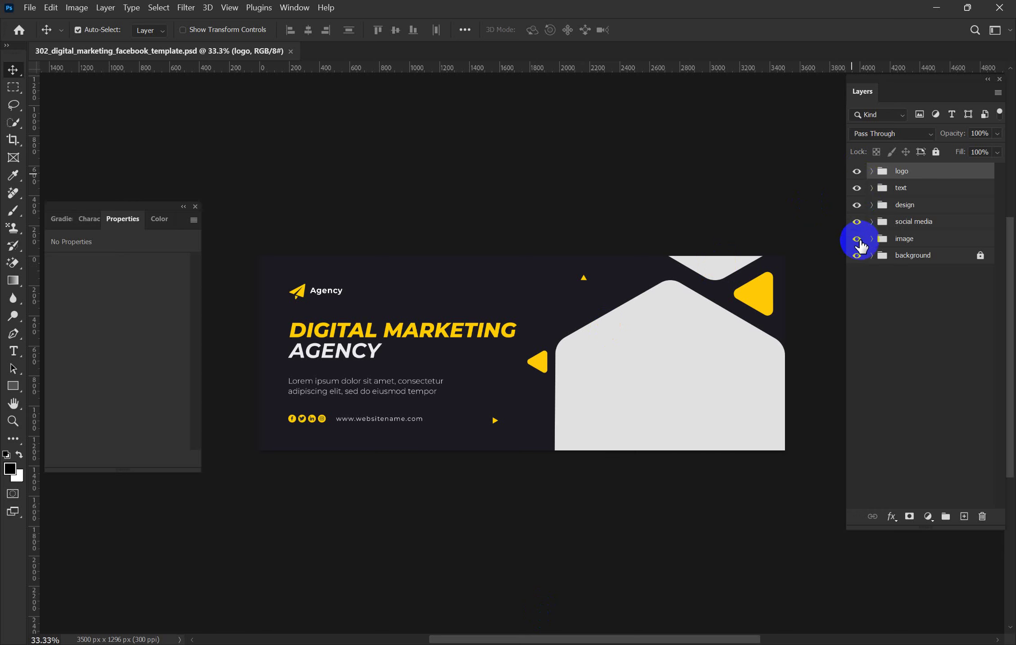
left_click(859, 241)
left_click(860, 241)
left_click(858, 254)
left_click(858, 255)
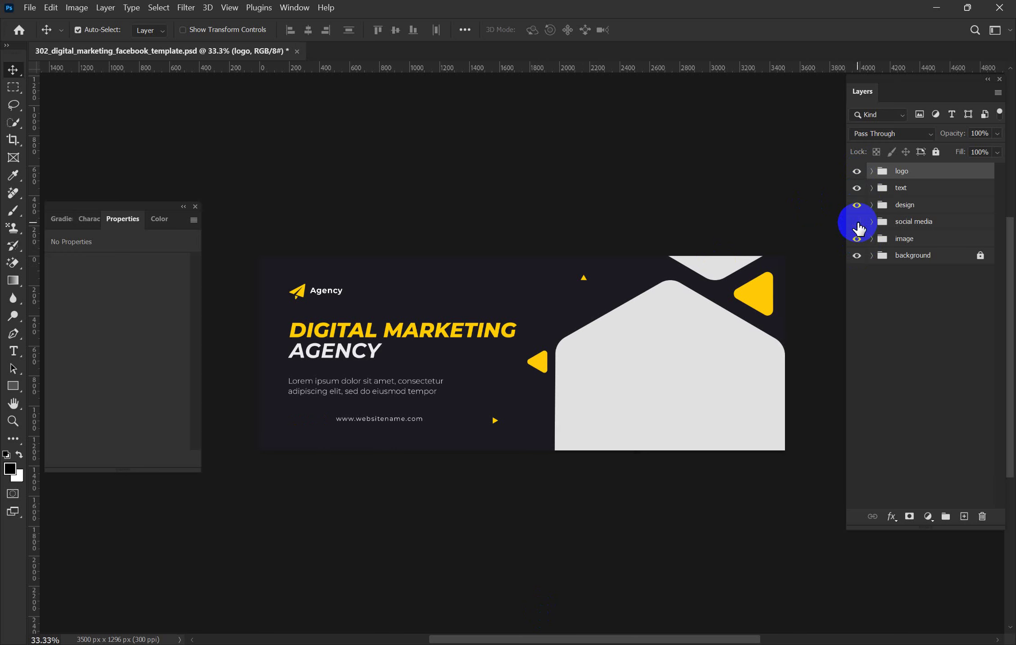
left_click(857, 222)
left_click(857, 206)
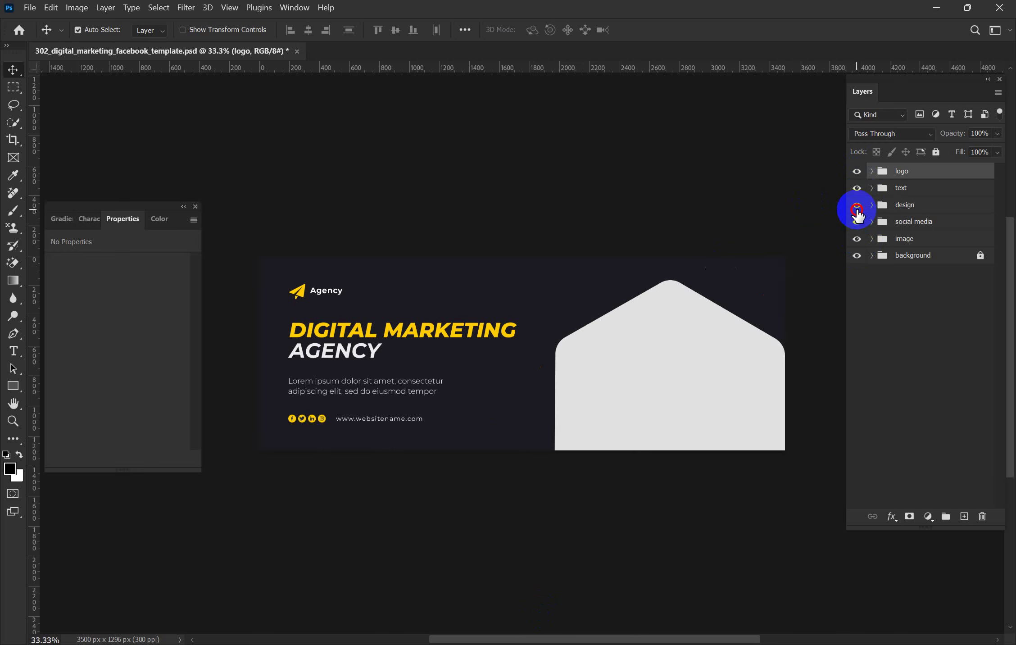
left_click(857, 206)
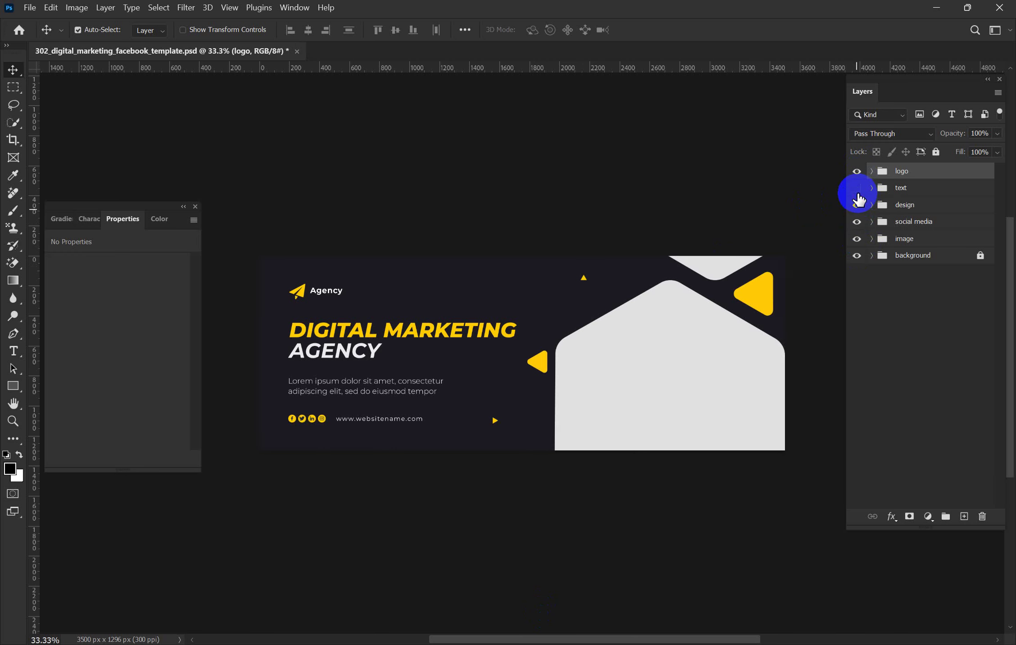
left_click(857, 189)
left_click(857, 189)
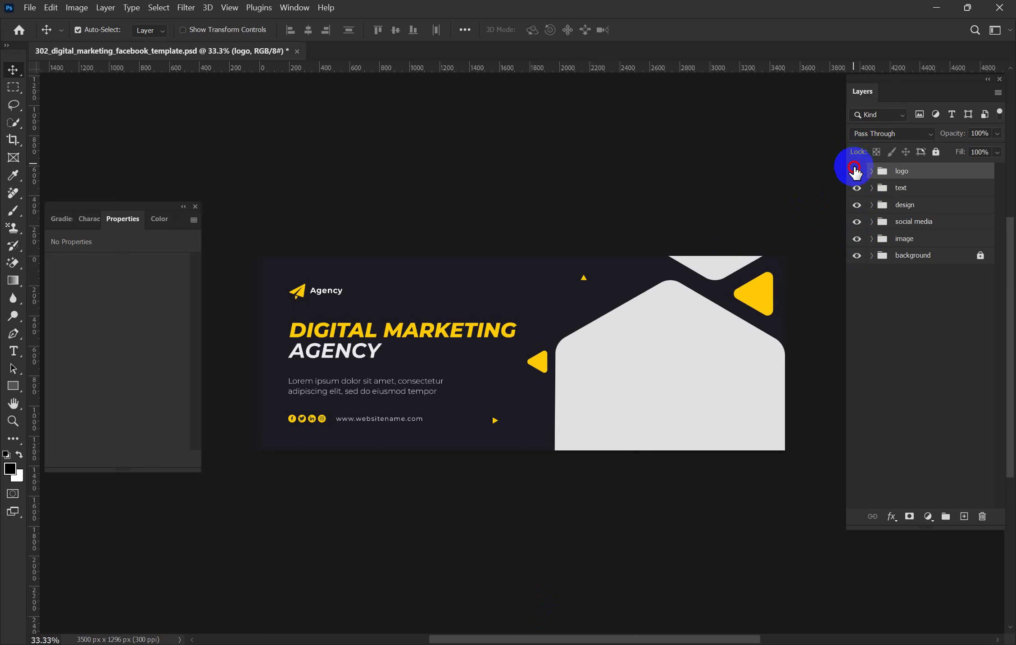
left_click(857, 171)
left_click(856, 171)
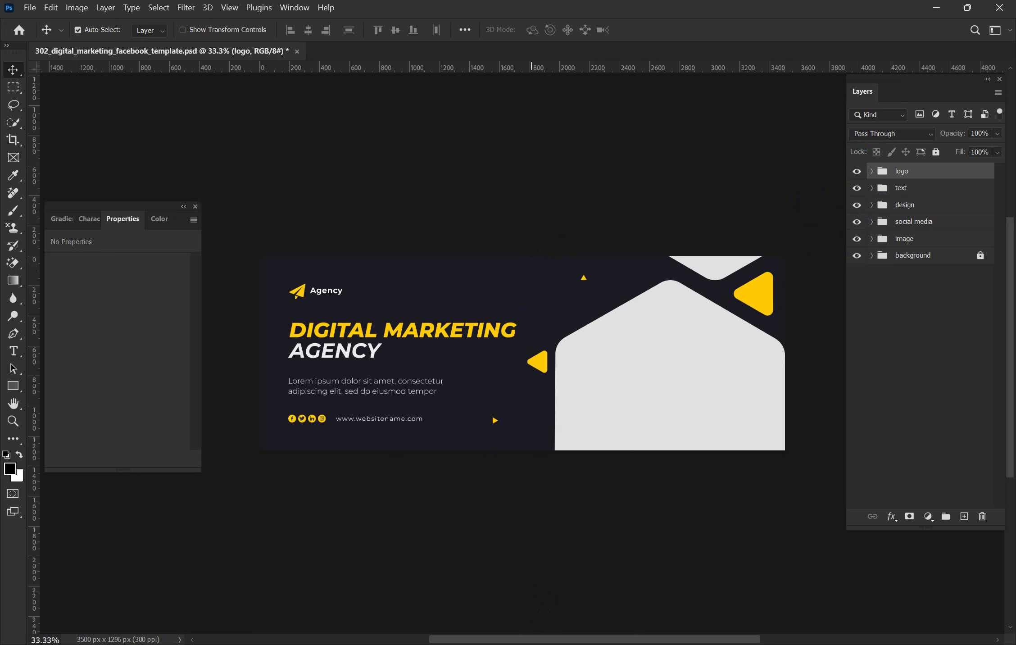
mouse_move(422, 644)
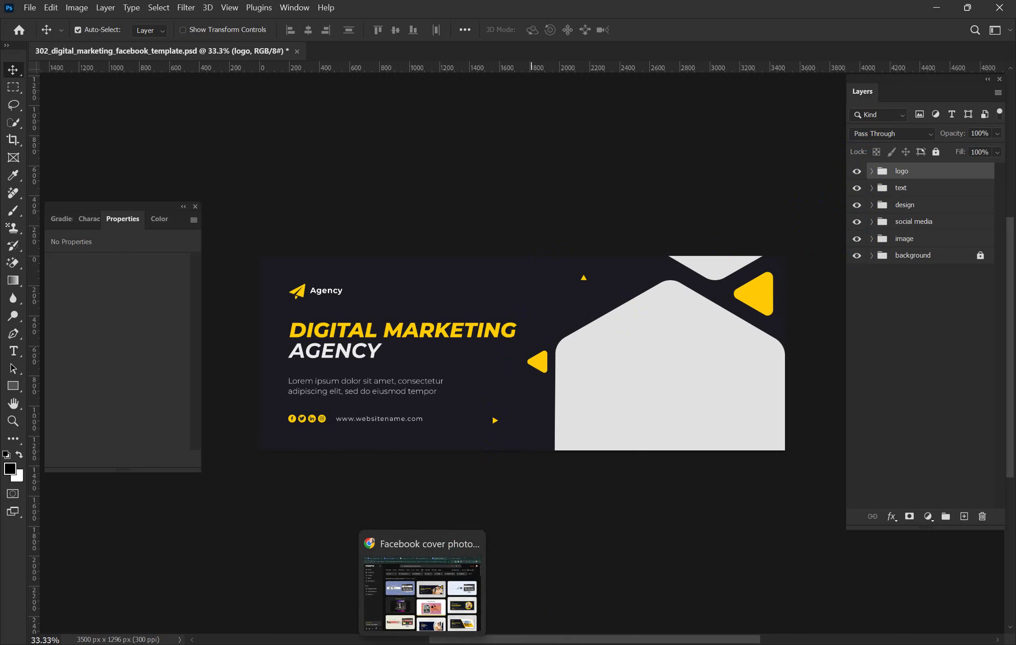
left_click(423, 591)
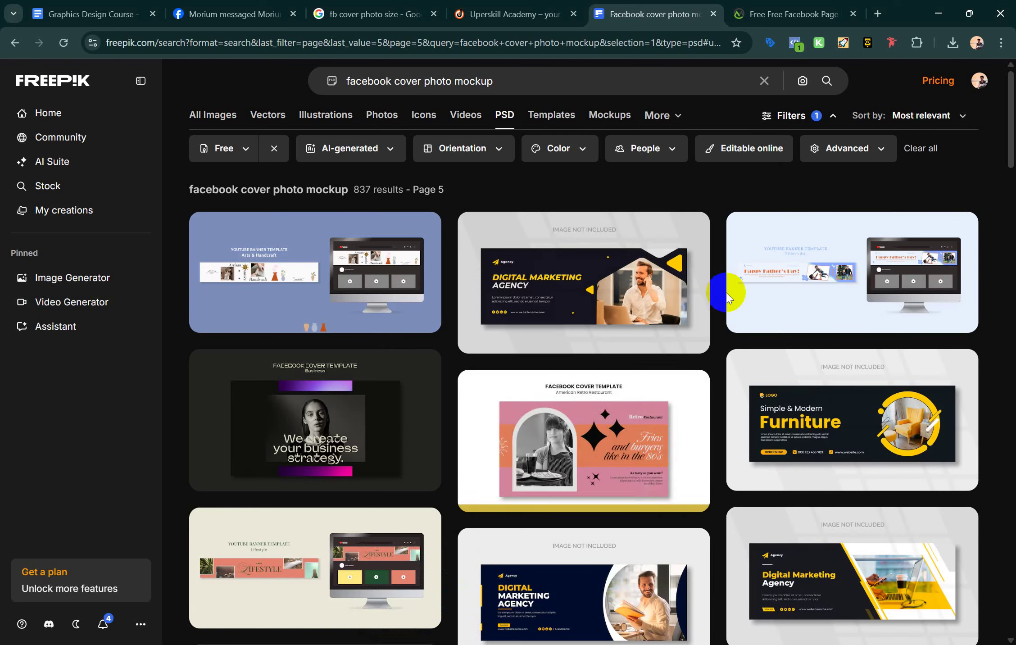
Download Freepik's boxing-day-youtube-banner-template.zip (7.2 MB) and show it in its folder
scroll(680, 397, "down", 3)
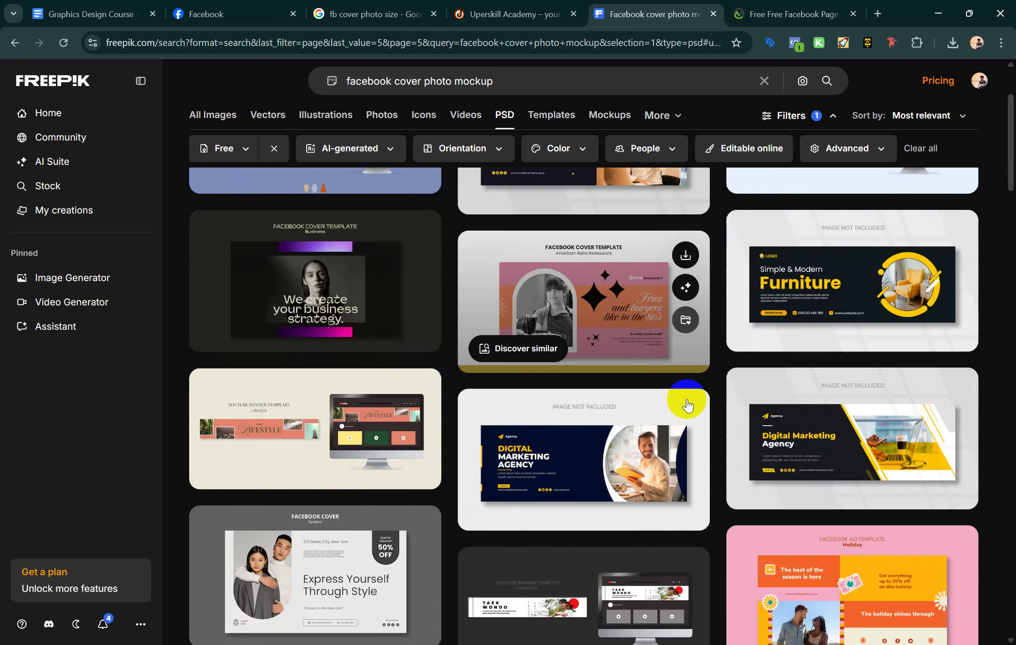
scroll(687, 406, "down", 7)
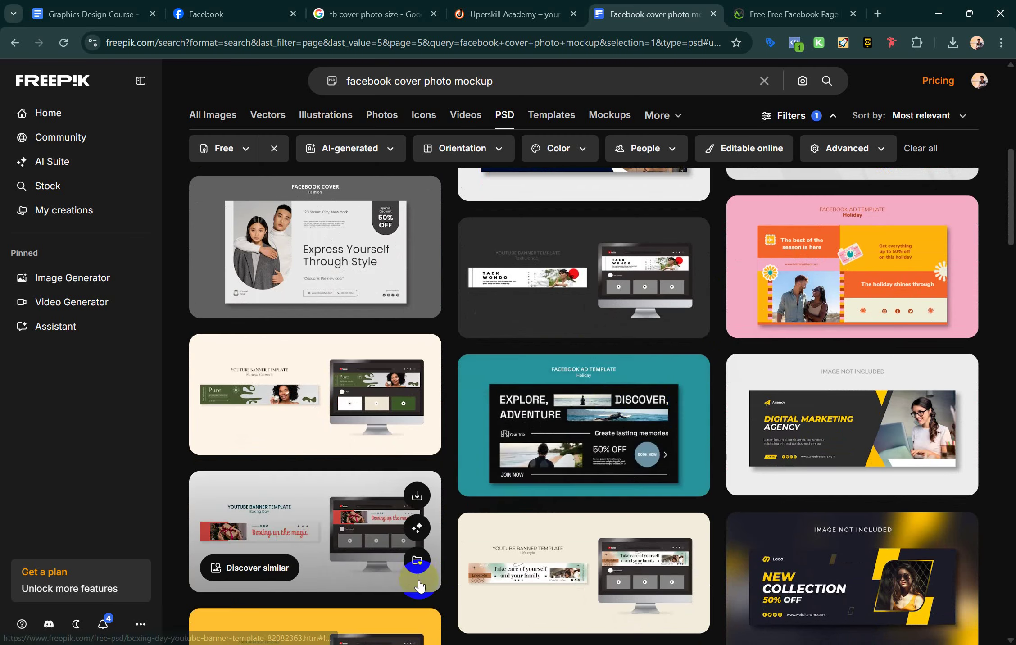
scroll(415, 523, "down", 2)
left_click(416, 427)
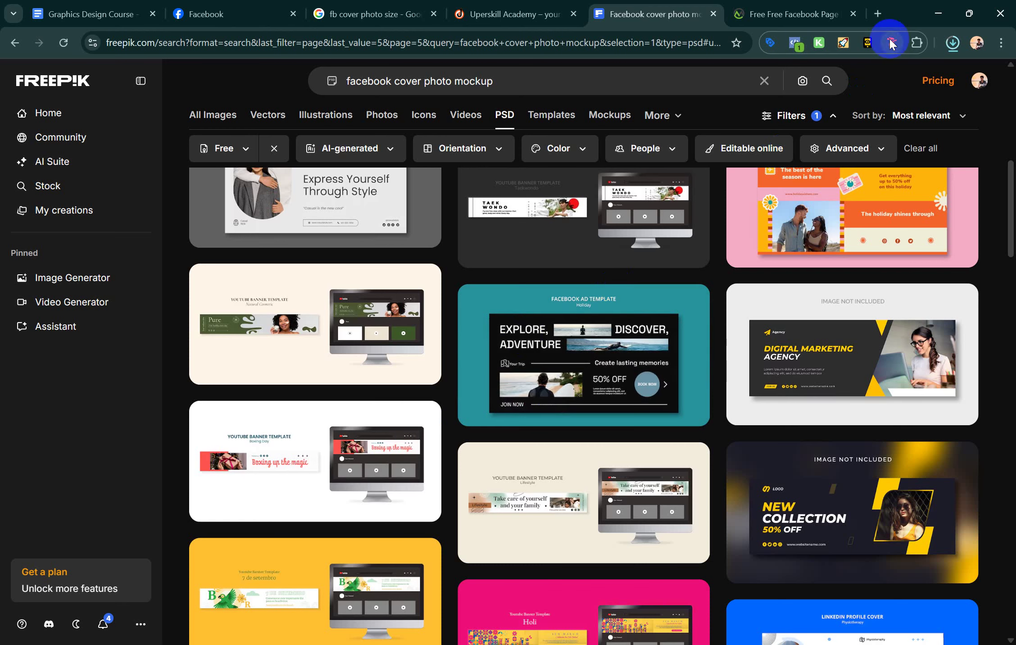
left_click(948, 44)
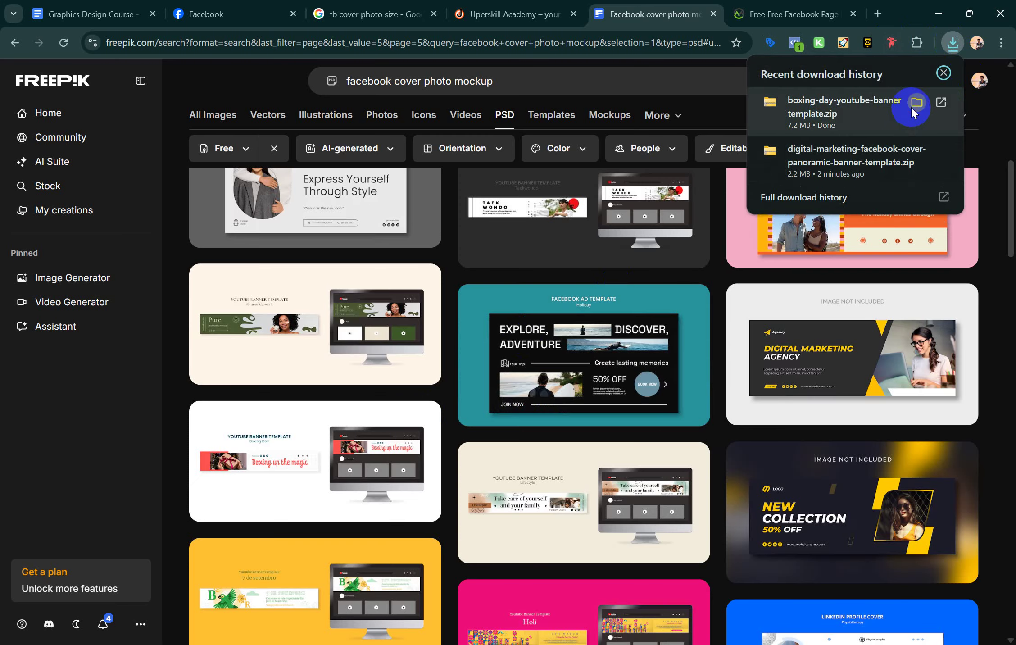
left_click(676, 241)
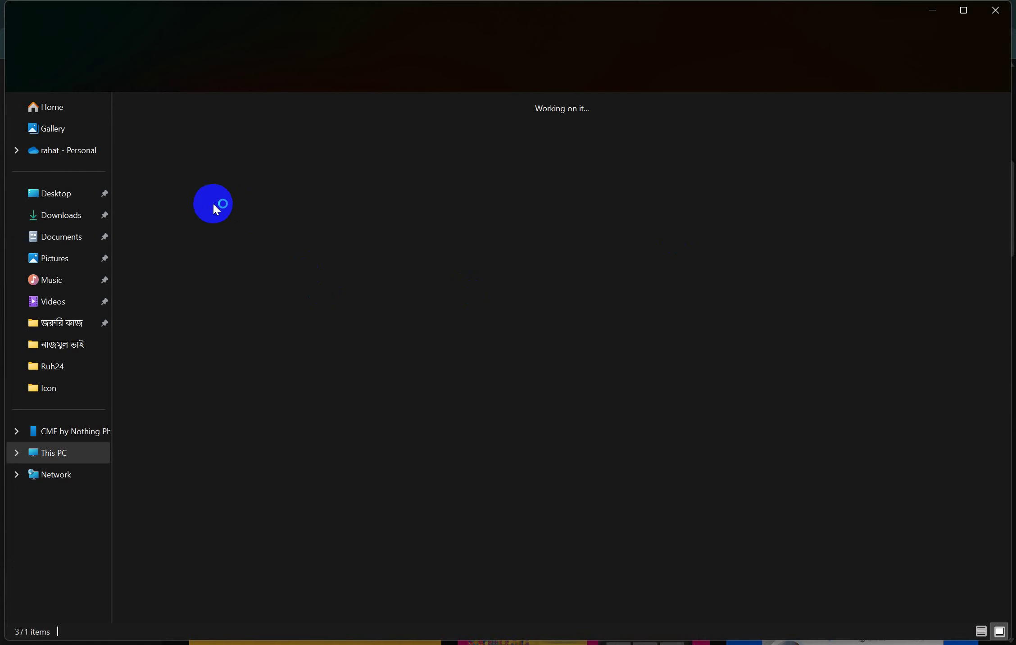
Open the boxing-day zip, preview the 9948107 image, then open the 9948106 PSD
double_click(165, 162)
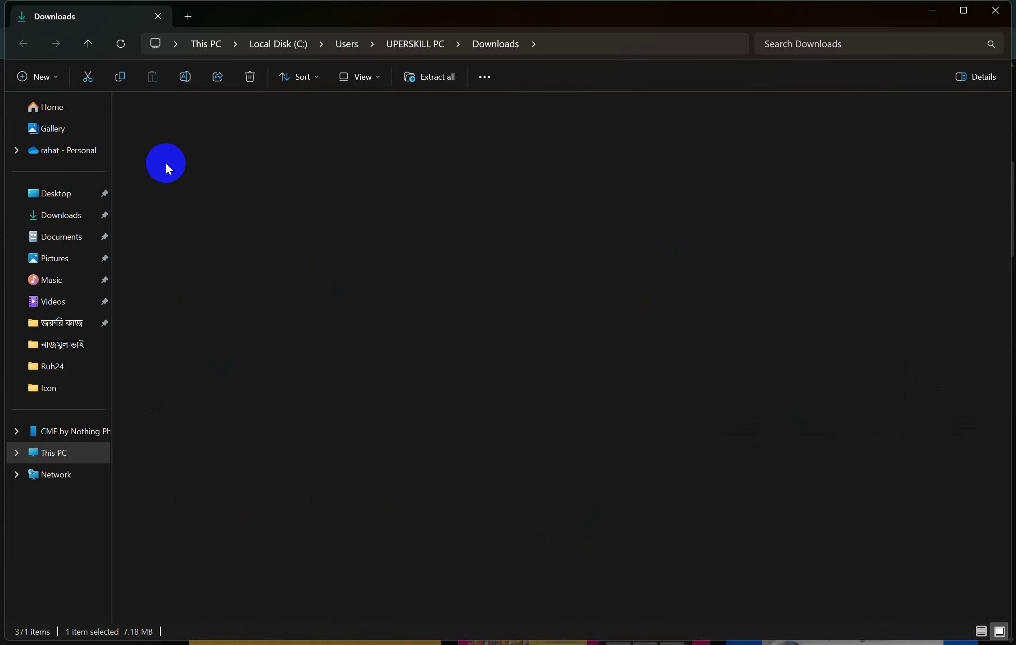
left_click(222, 149)
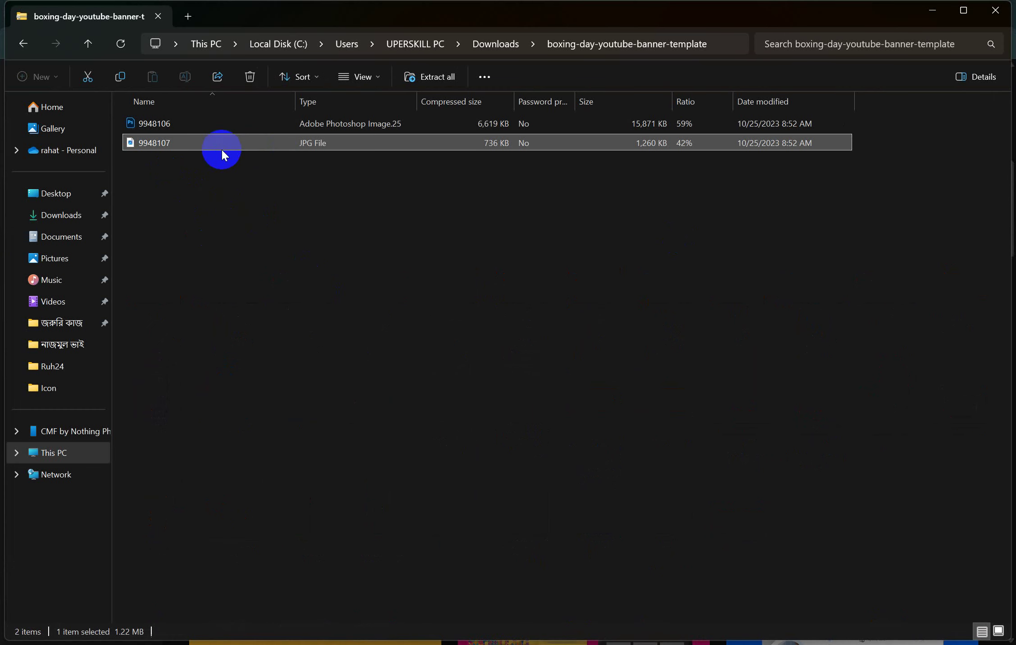
double_click(795, 142)
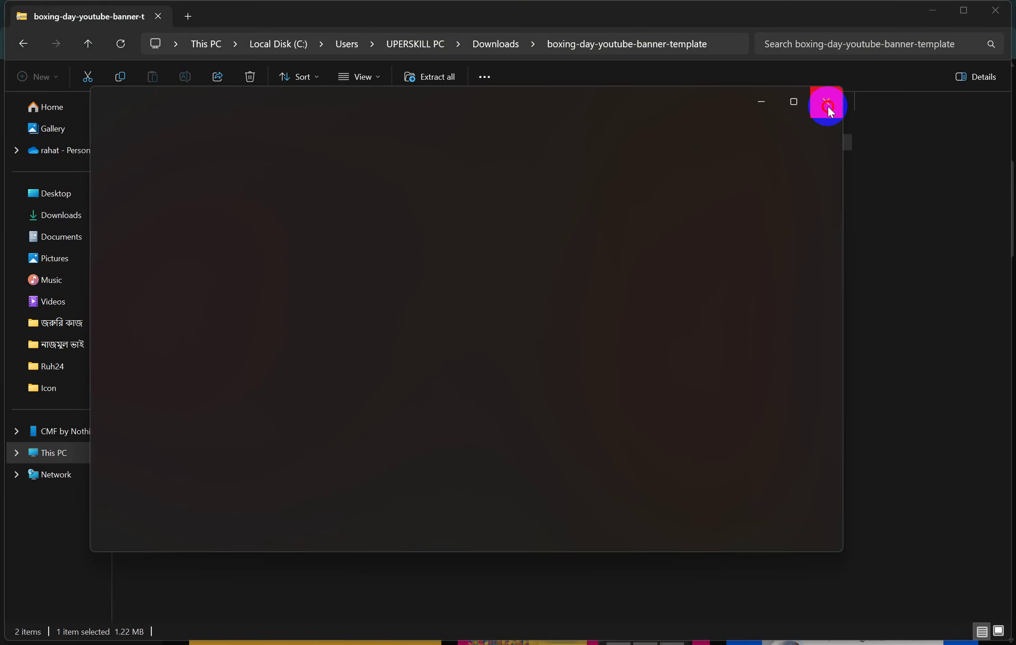
left_click(828, 107)
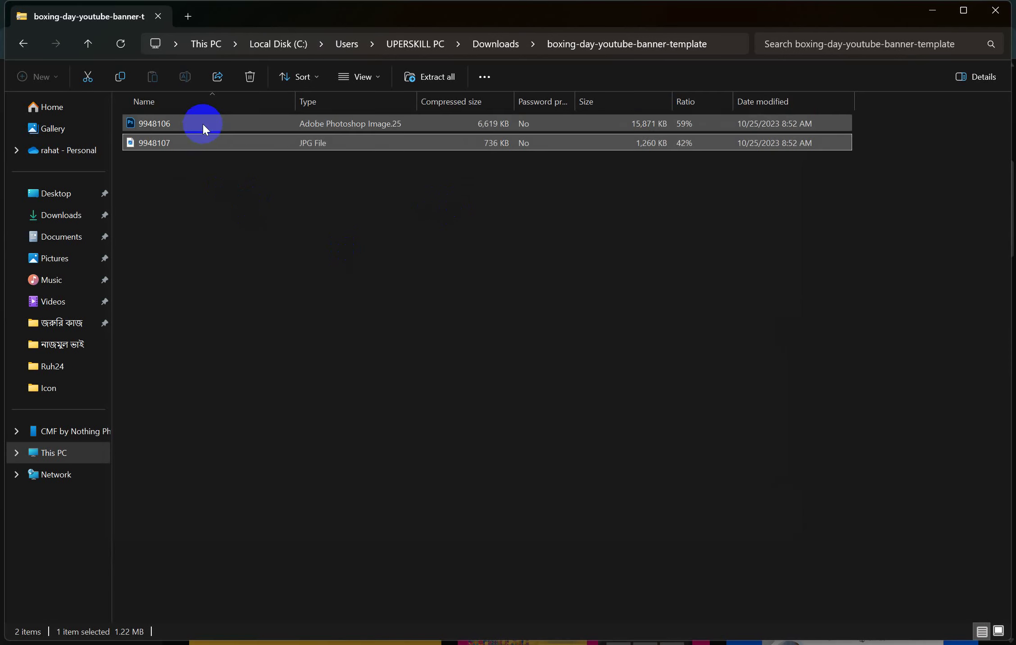
left_click(202, 122)
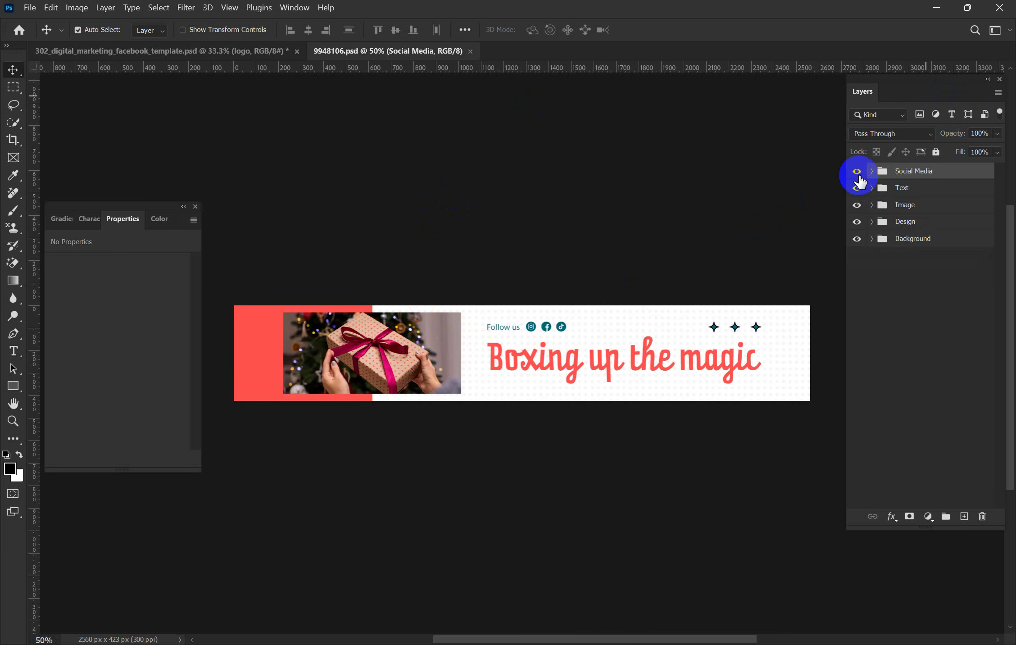
Hide and reshow each layer group of the 'Boxing up the magic' banner to inspect it
left_click(856, 171)
left_click_drag(856, 176, 861, 198)
left_click(859, 189)
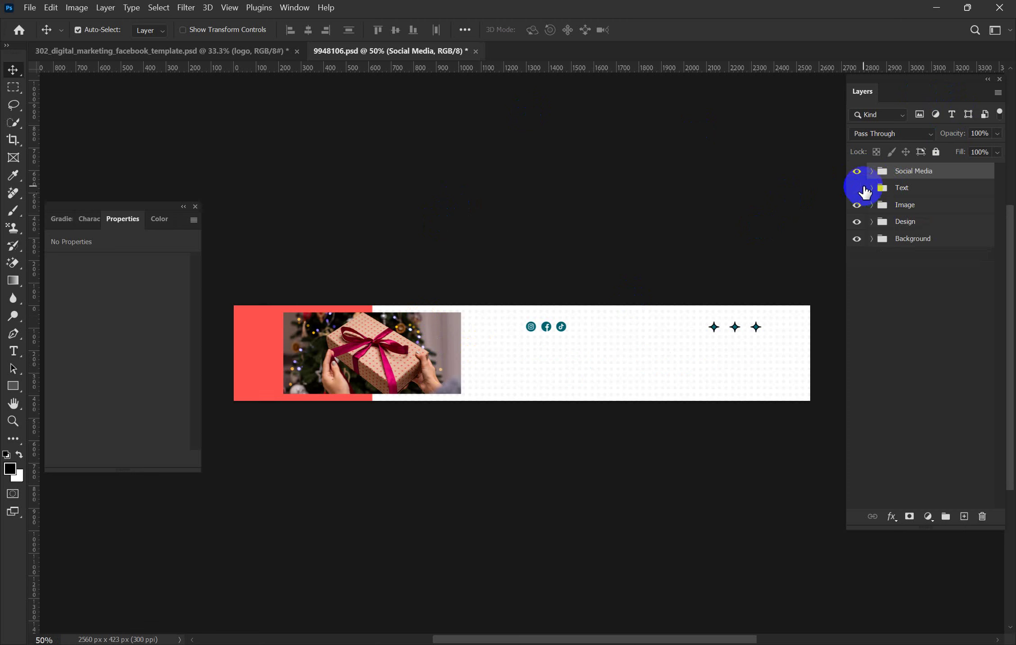
left_click(864, 189)
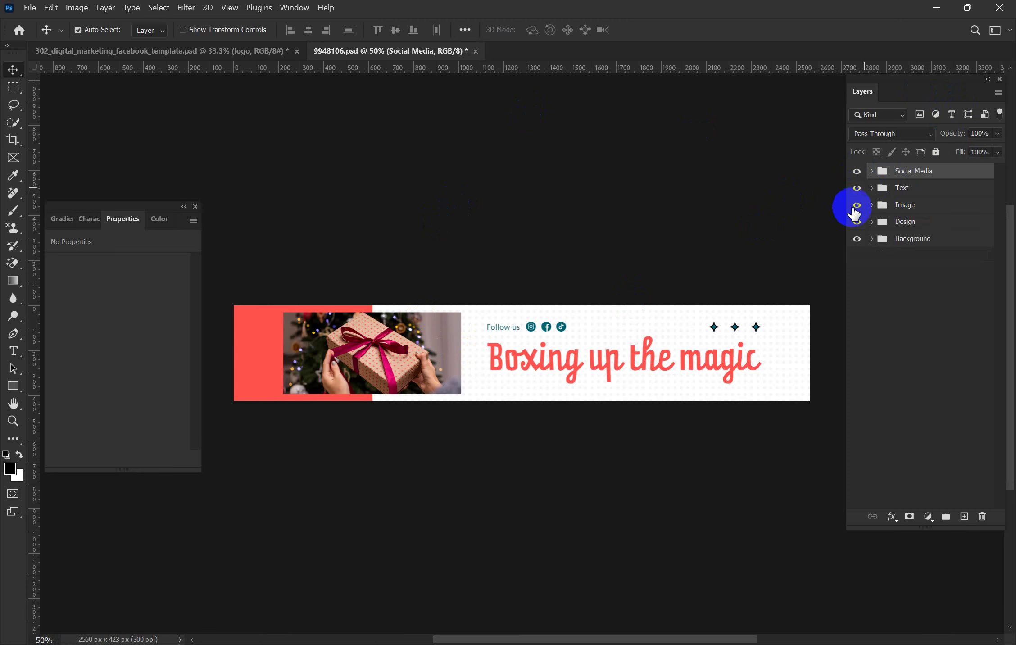
left_click(855, 208)
left_click(854, 208)
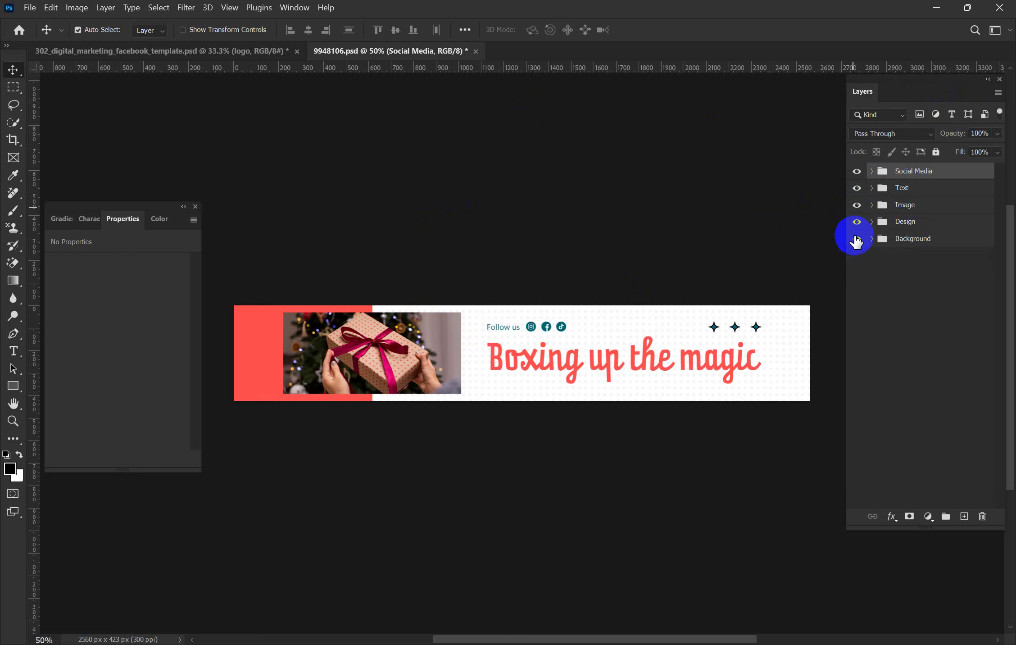
left_click(857, 222)
left_click(856, 222)
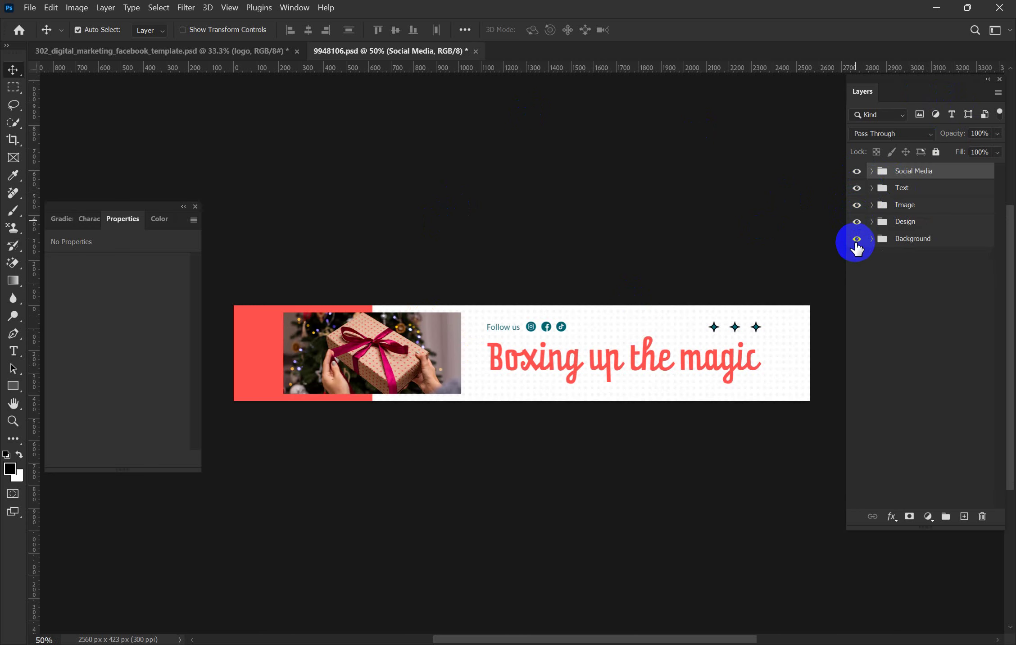
left_click(857, 239)
left_click(858, 239)
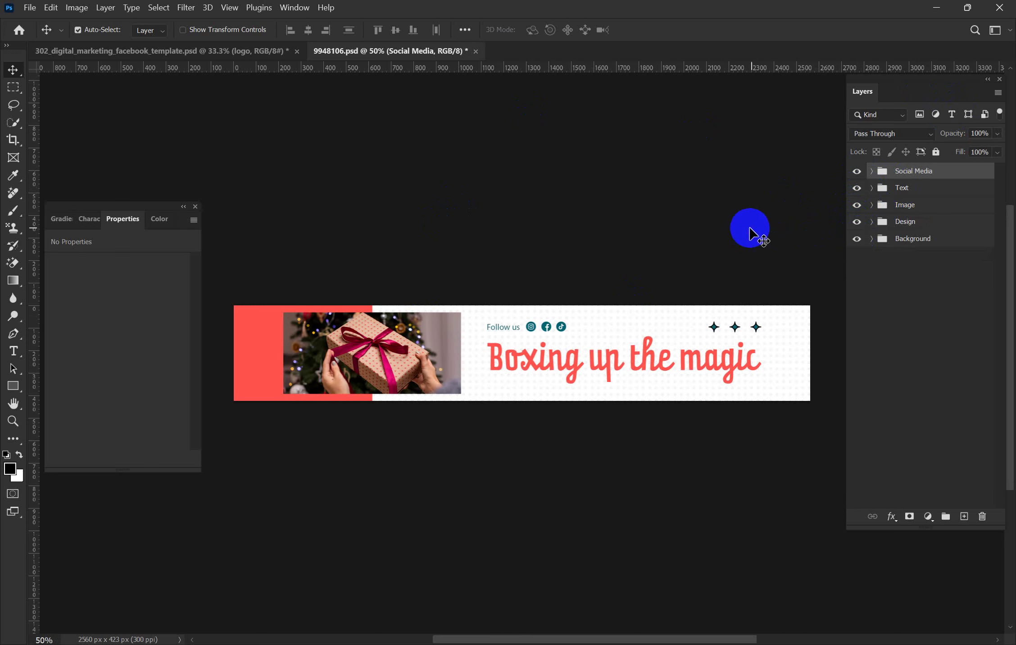
left_click(673, 513)
Return to the browser and switch to the Mockuptree Facebook page mockup tab
key("alt+Tab")
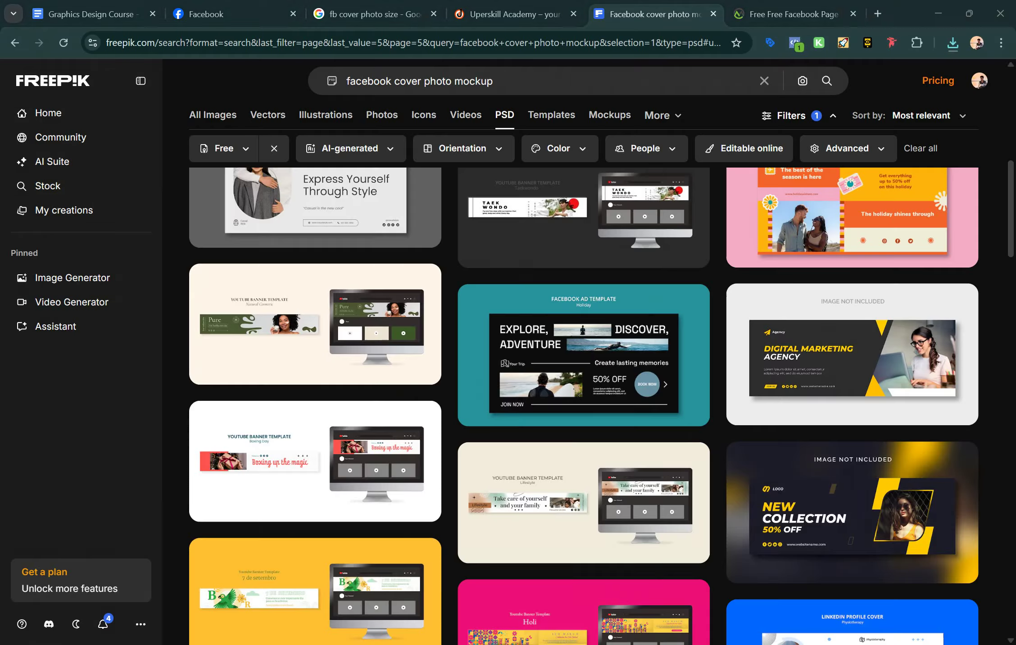
scroll(547, 323, "up", 4)
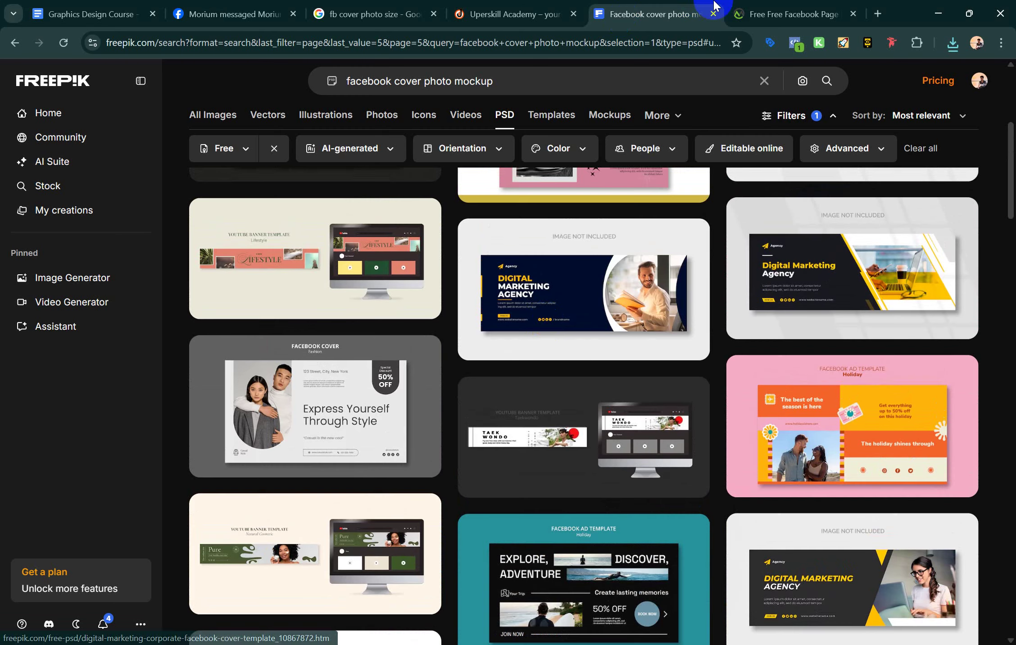
left_click(795, 13)
scroll(518, 289, "up", 5)
scroll(515, 297, "up", 3)
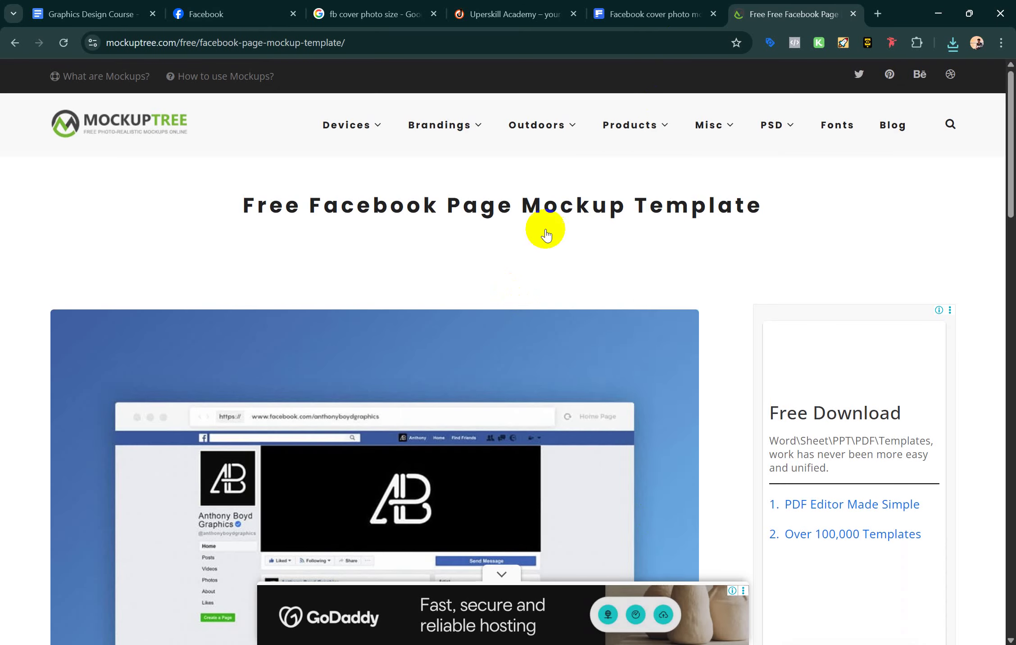
scroll(601, 221, "down", 1)
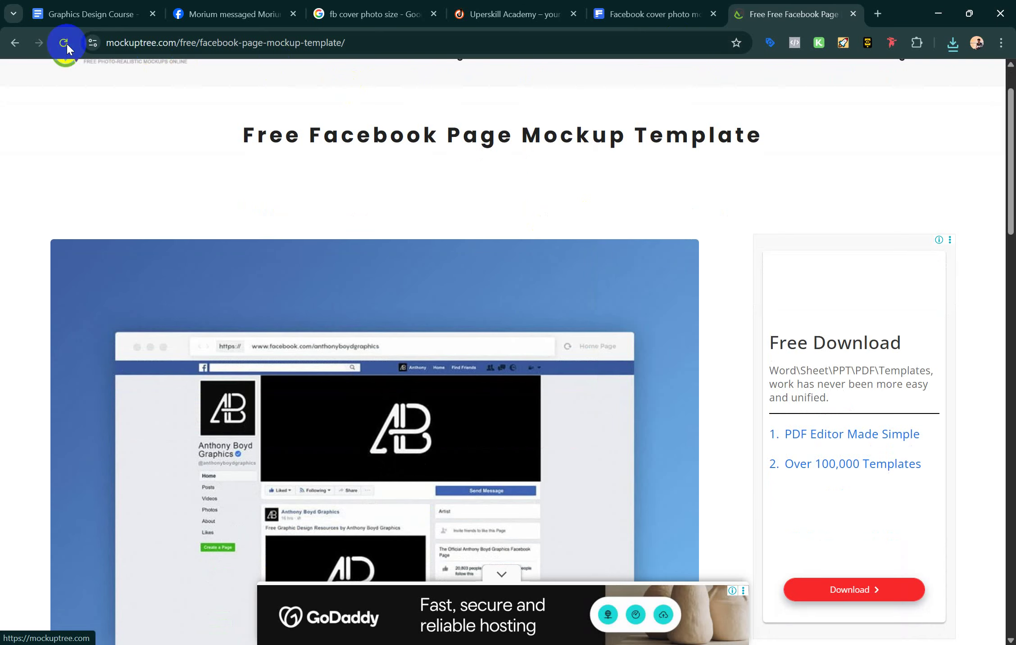
Go back to the Facebook profile mockup page and start its free download
left_click(14, 42)
scroll(182, 202, "up", 15)
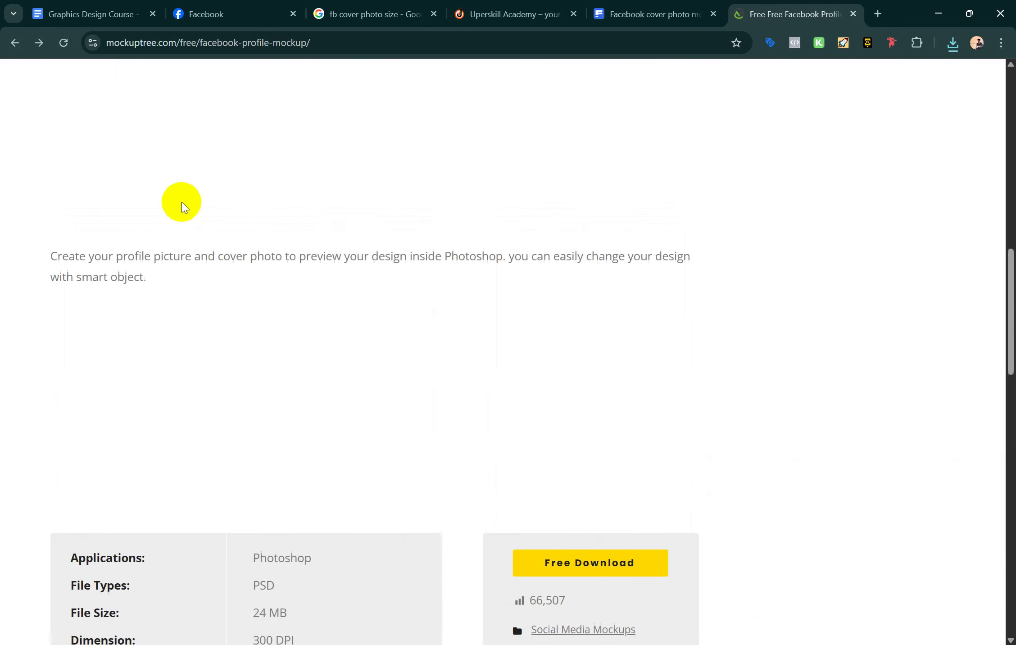
scroll(182, 201, "down", 9)
scroll(182, 202, "up", 3)
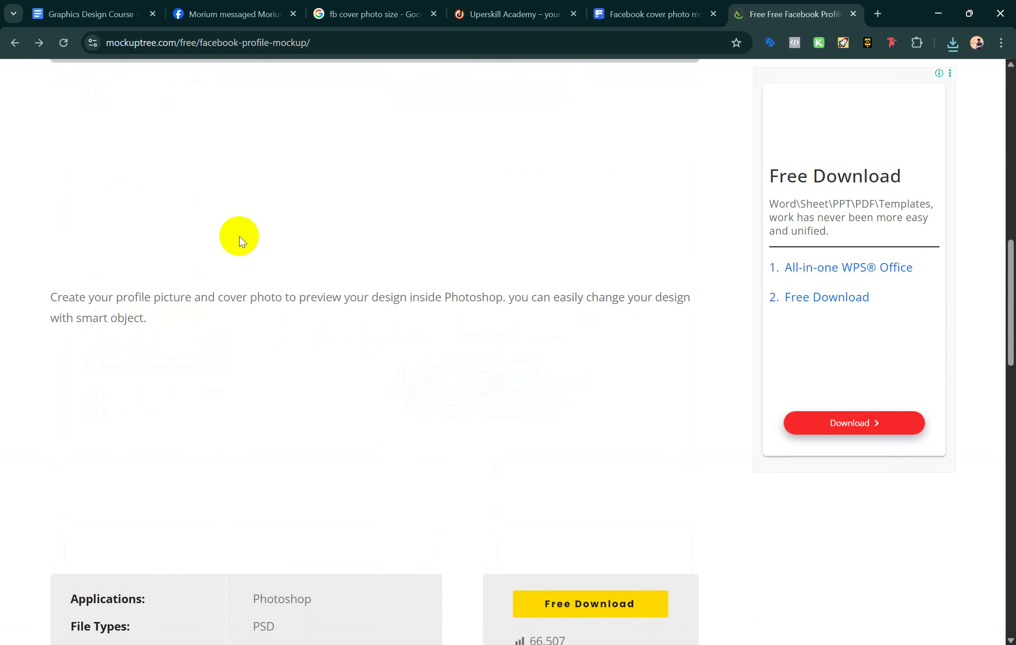
left_click(556, 601)
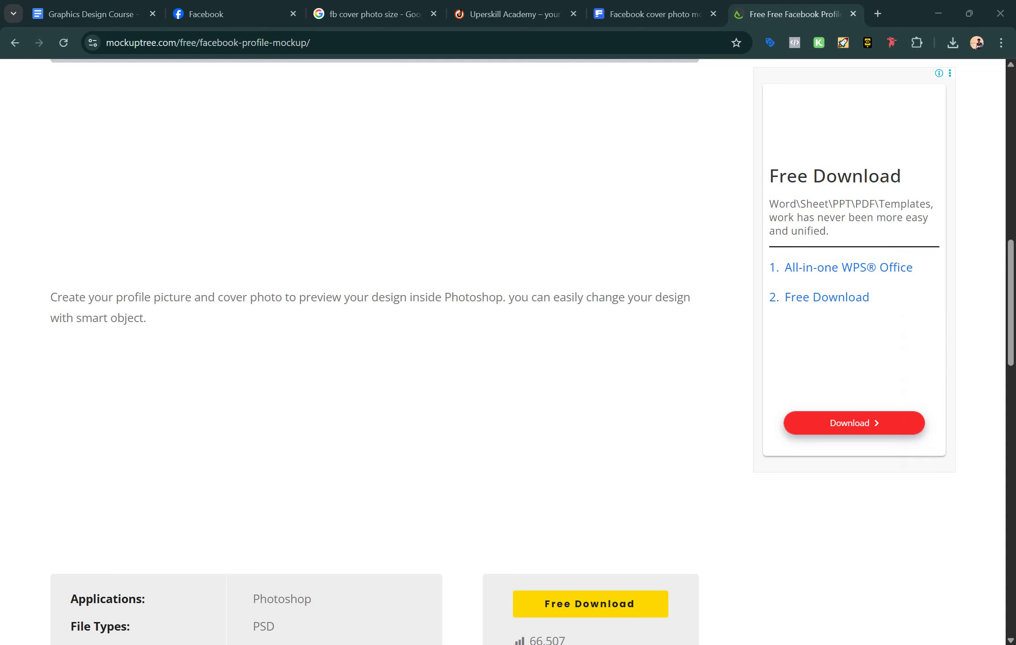
key("alt+Tab")
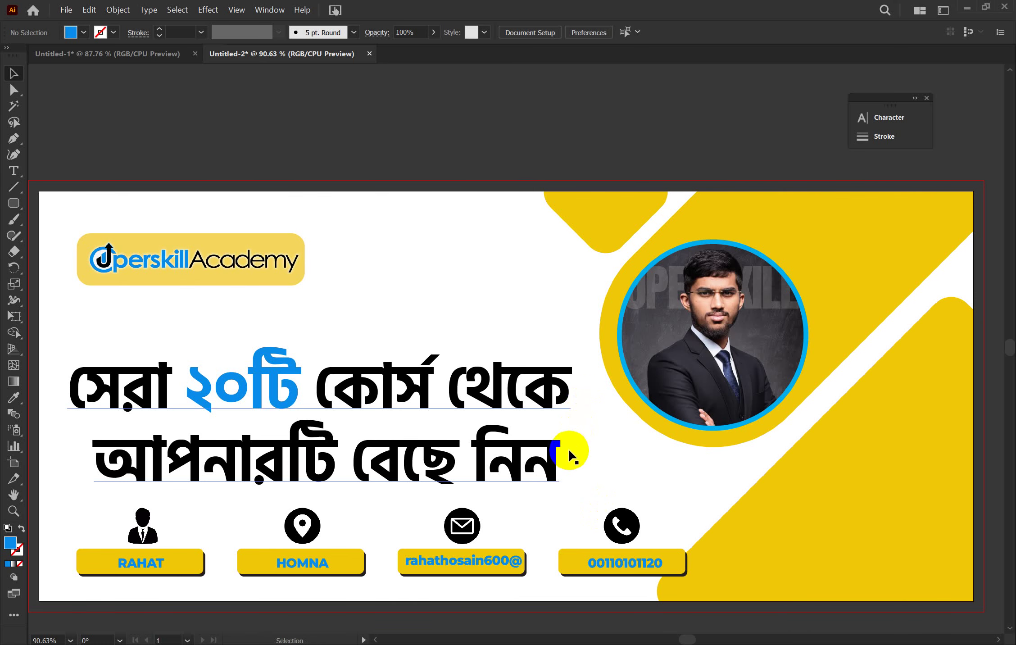
Cancel the accidental new document, zoom the banner out to 50%, and show the rulers
key("ctrl+n")
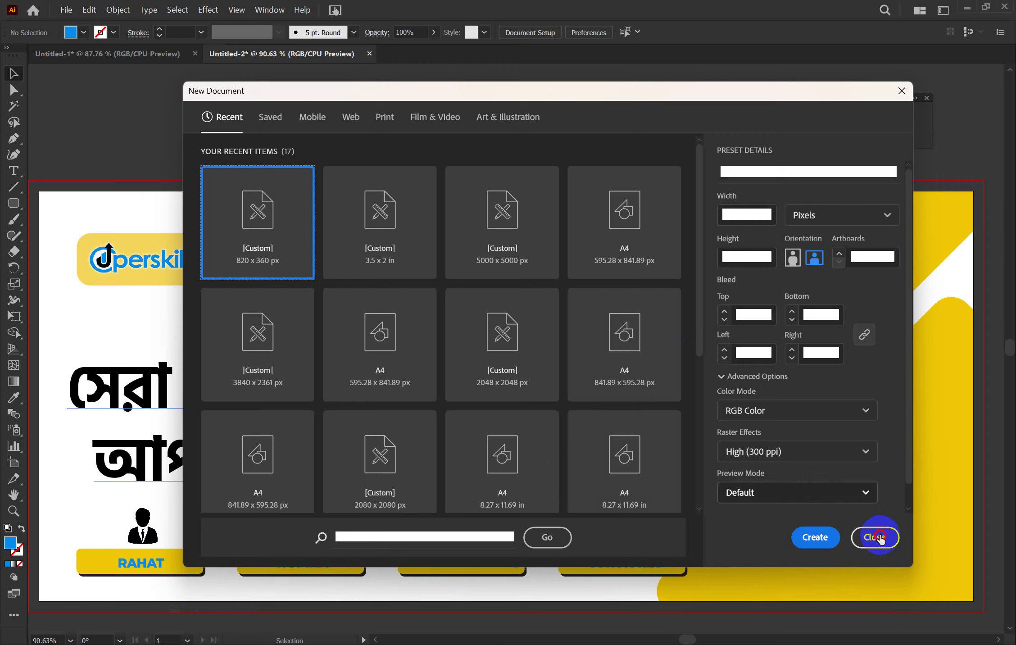
left_click(875, 537)
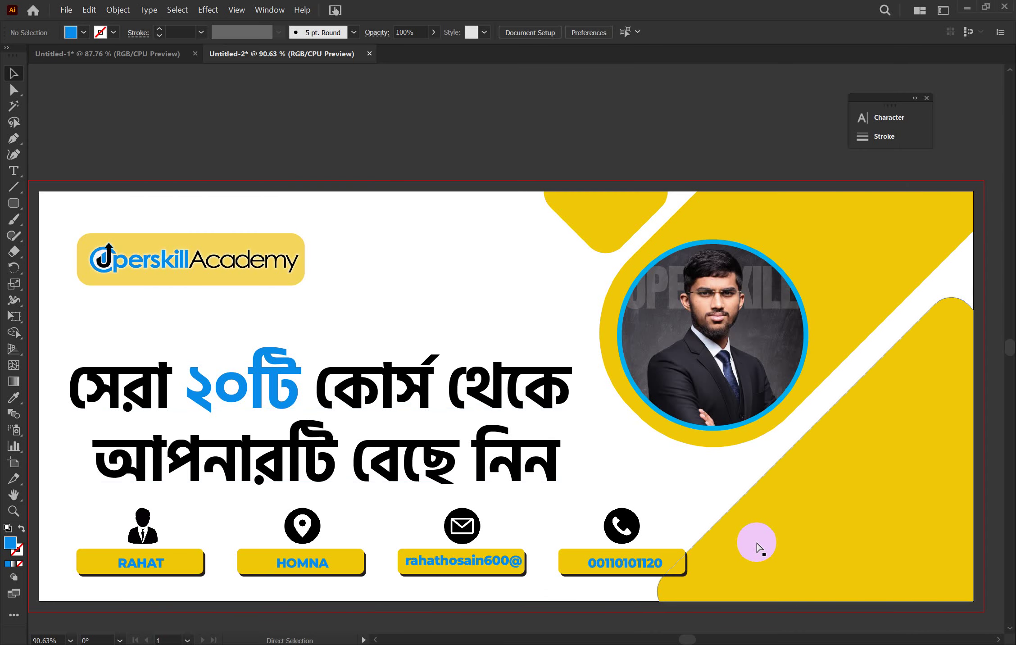
key("ctrl+minus")
key("ctrl+minus")
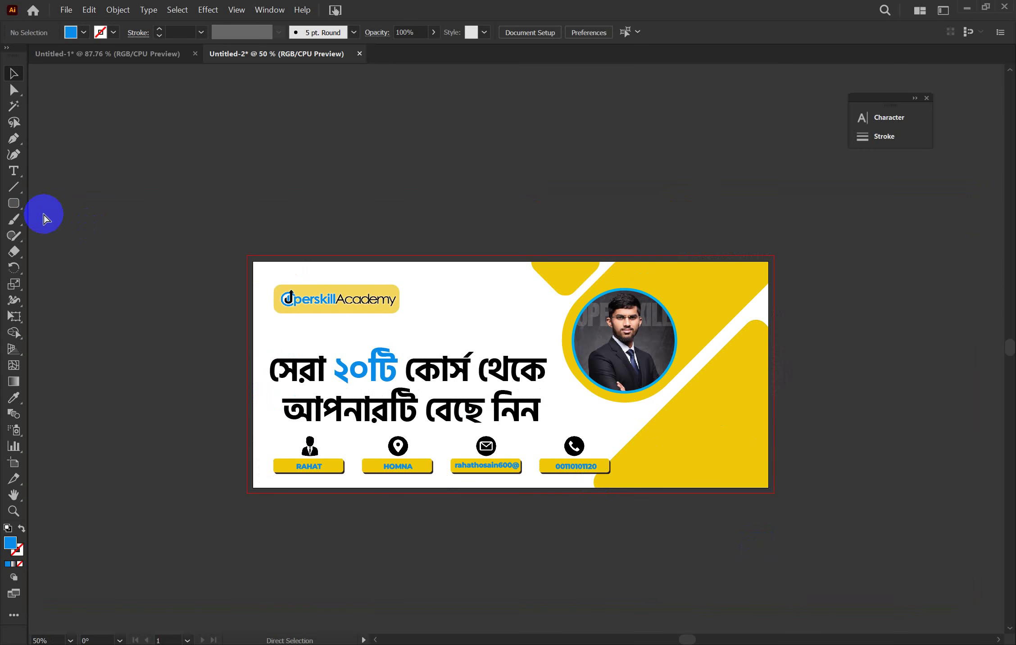
key("ctrl+r")
Add a vertical guide and centre it horizontally on the banner artboard
left_click_drag(32, 211, 506, 305)
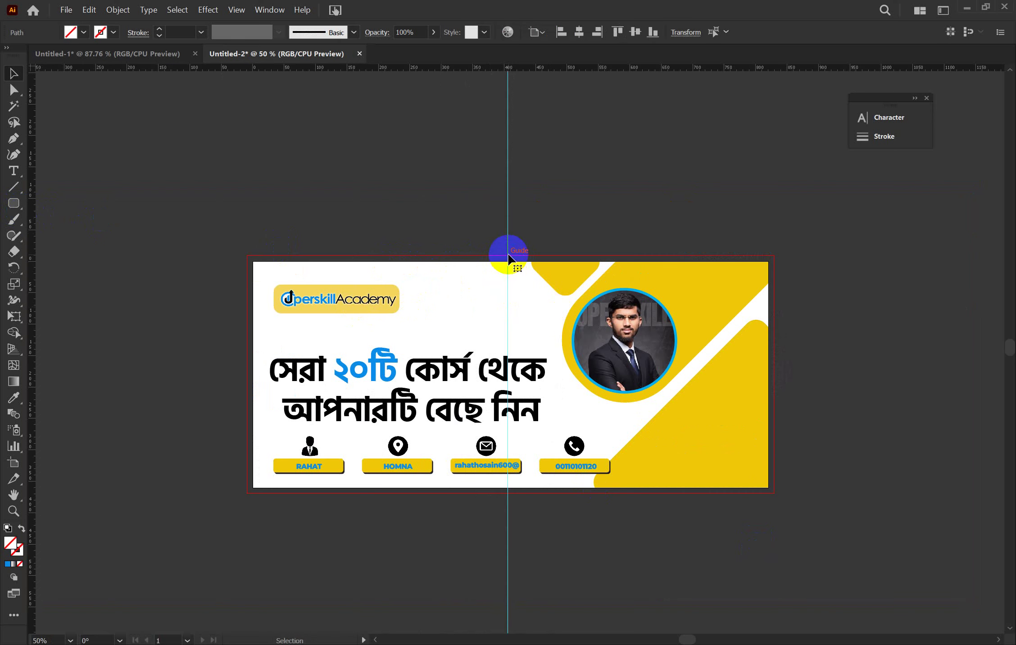
left_click(511, 246)
right_click(508, 243)
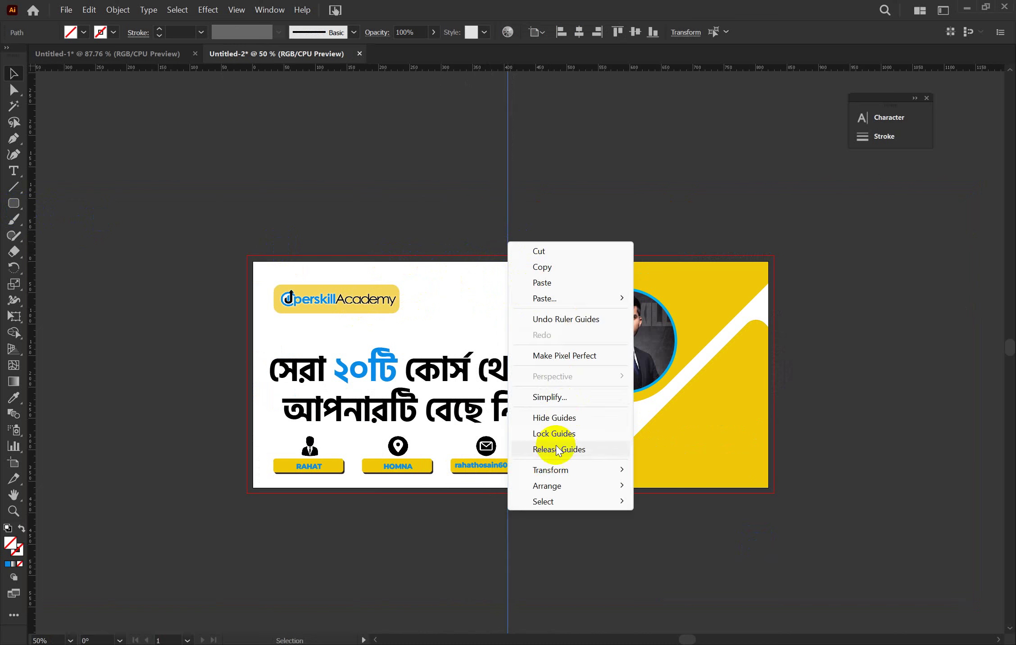
left_click(554, 165)
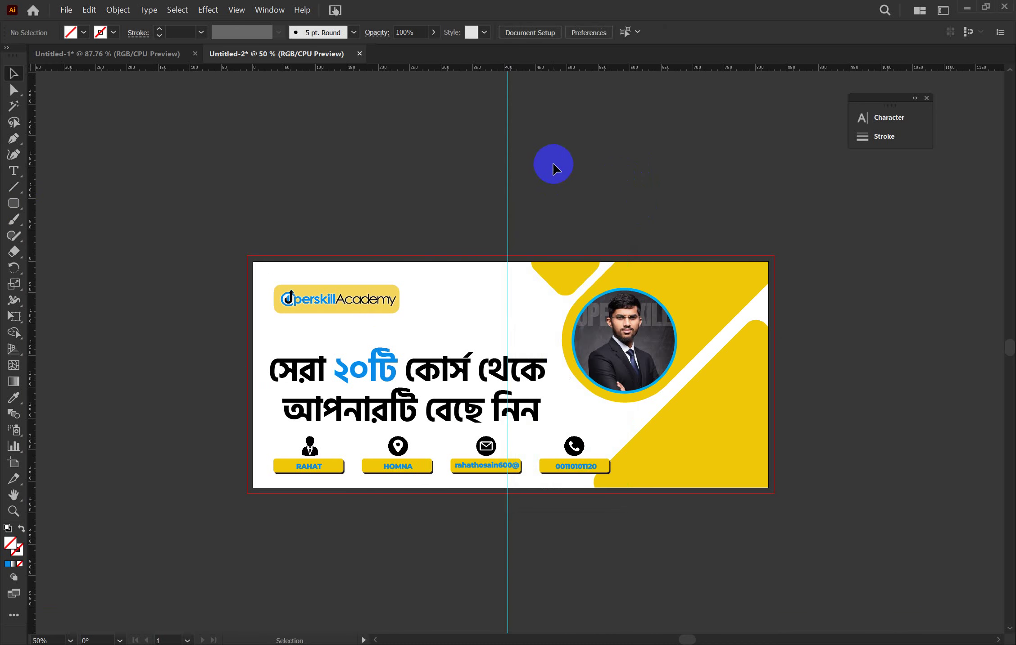
left_click_drag(494, 167, 533, 189)
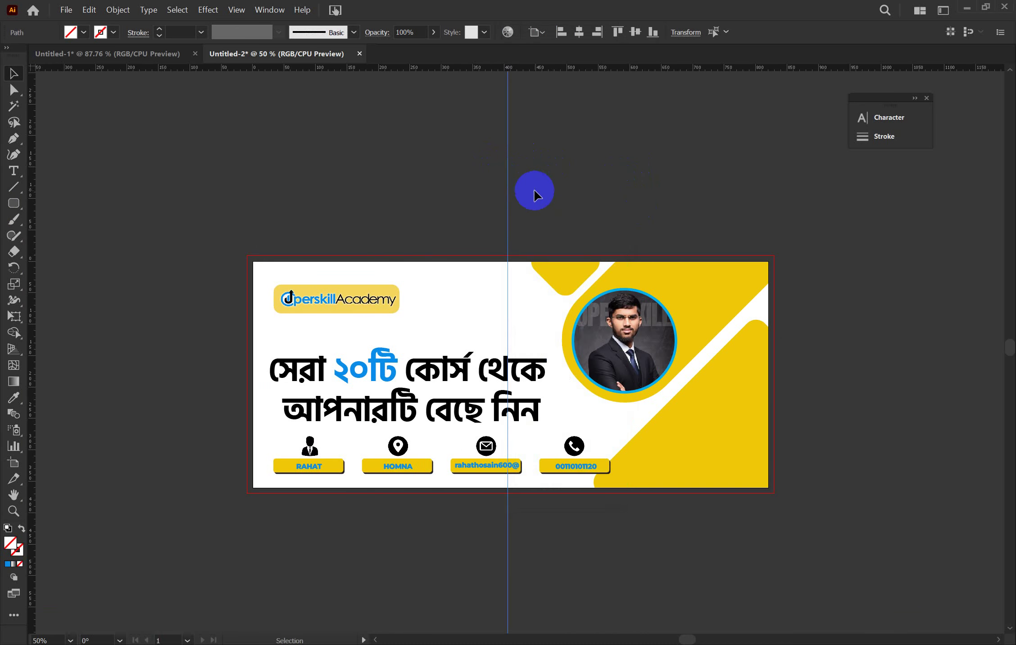
left_click(580, 32)
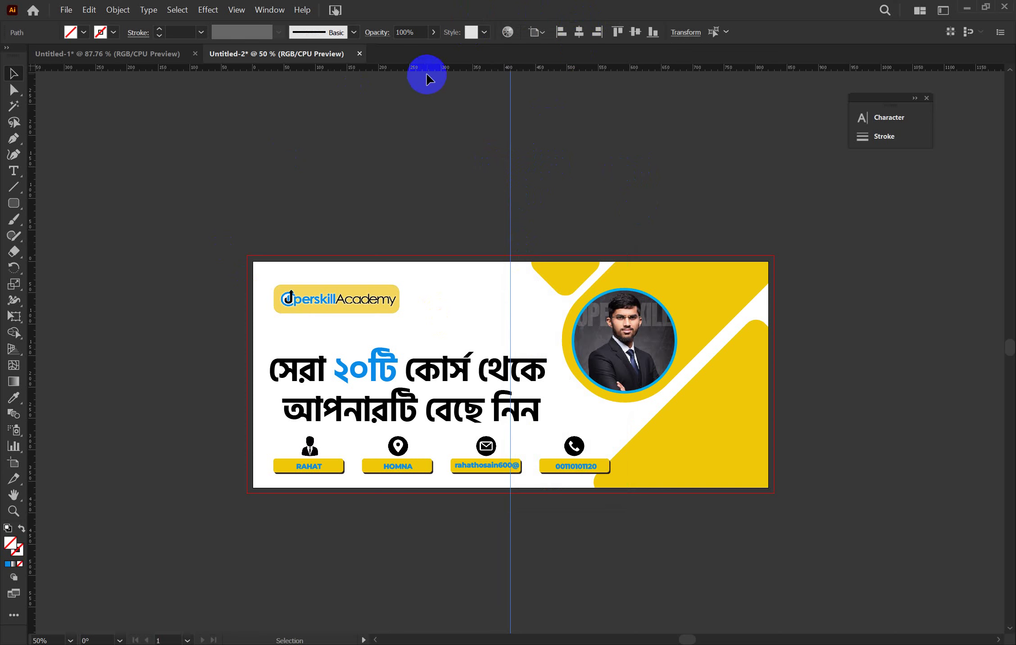
Add a horizontal guide and centre it vertically on the banner artboard
left_click_drag(426, 69, 399, 234)
left_click(440, 200)
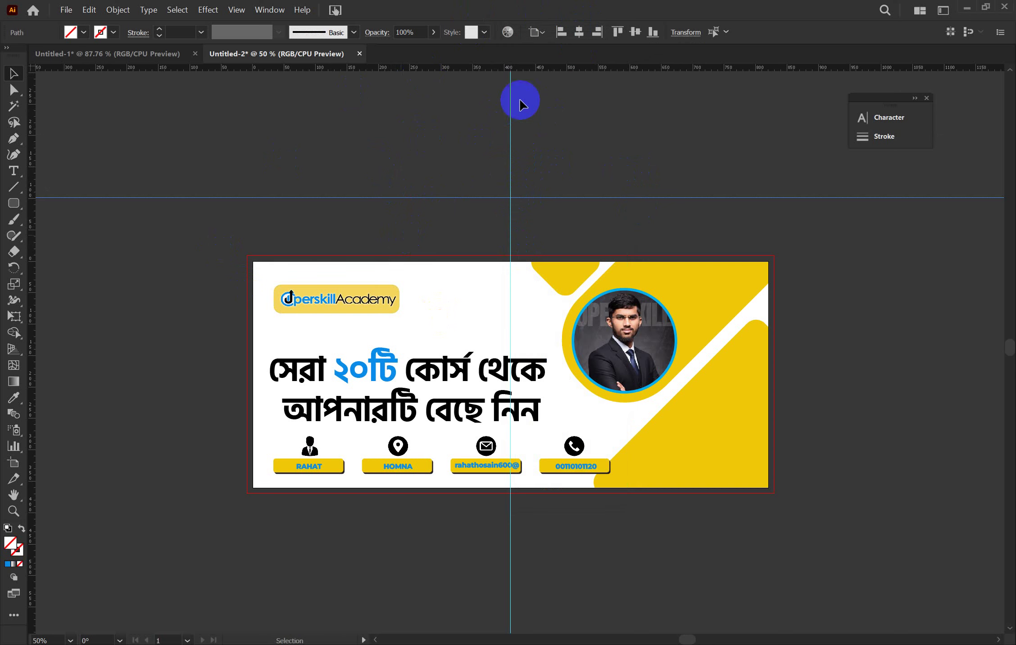
left_click(635, 31)
left_click(598, 147)
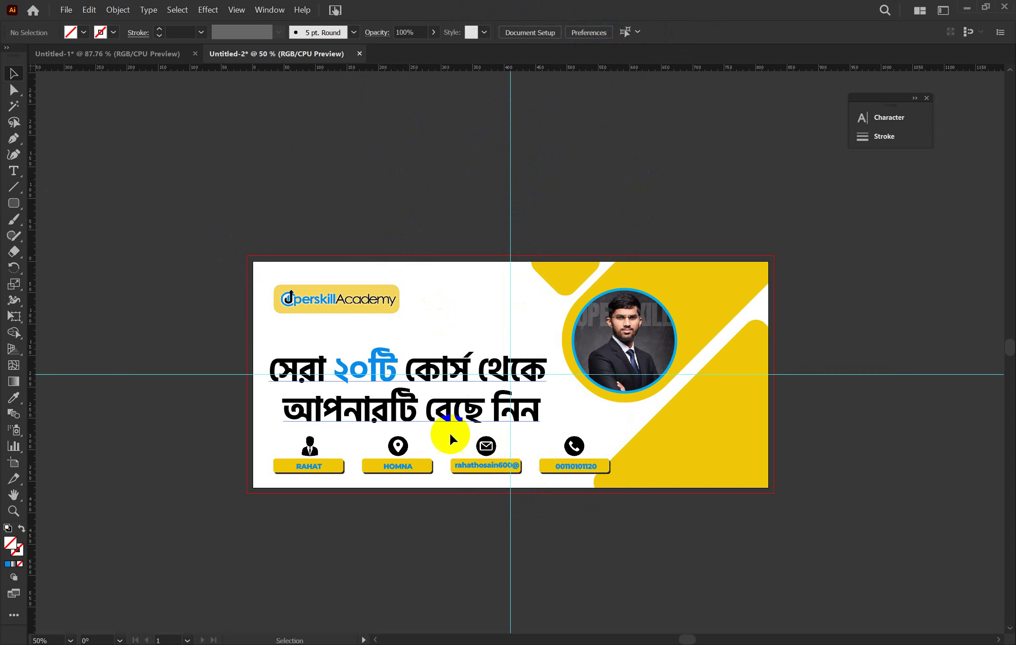
left_click(488, 498)
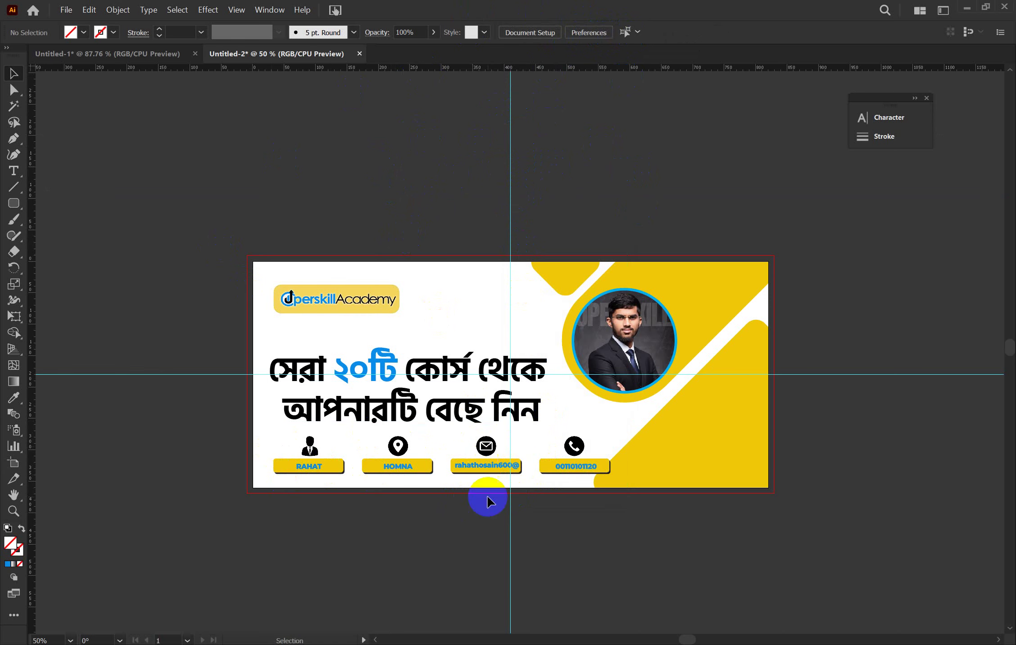
left_click(157, 306)
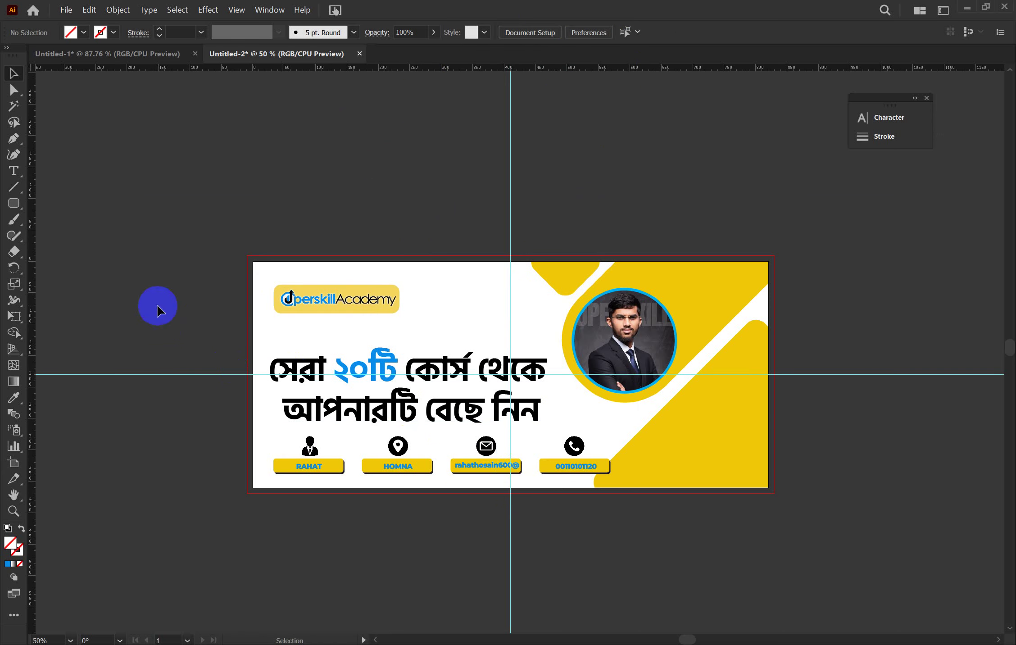
Draw a circle with a white fill and a 2 pt dark blue outline
left_click_drag(1, 208, 52, 233)
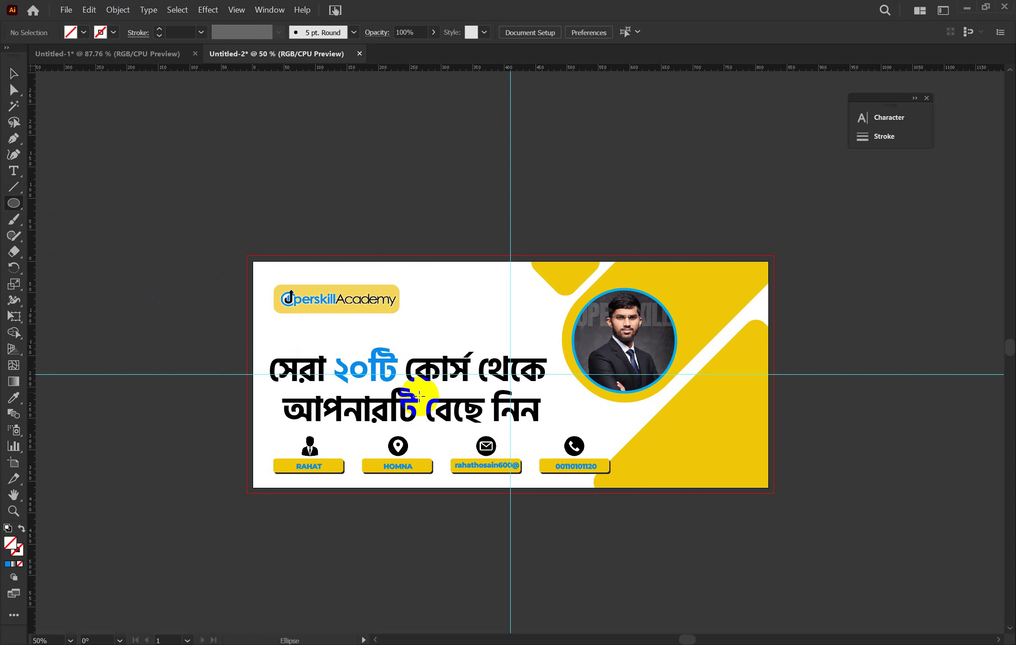
left_click_drag(447, 432, 505, 481)
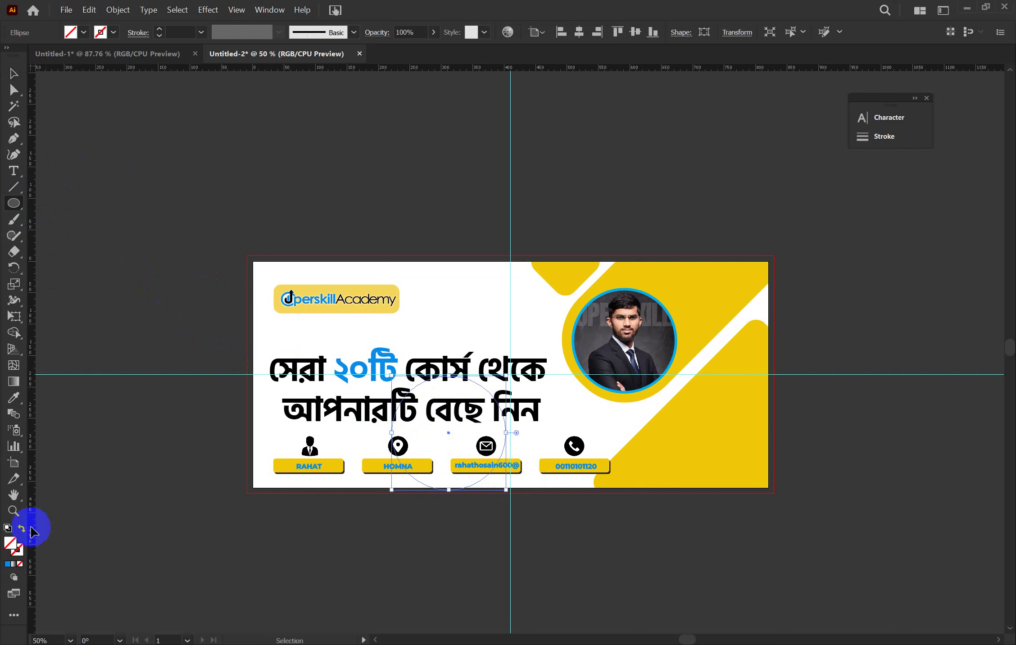
left_click(83, 32)
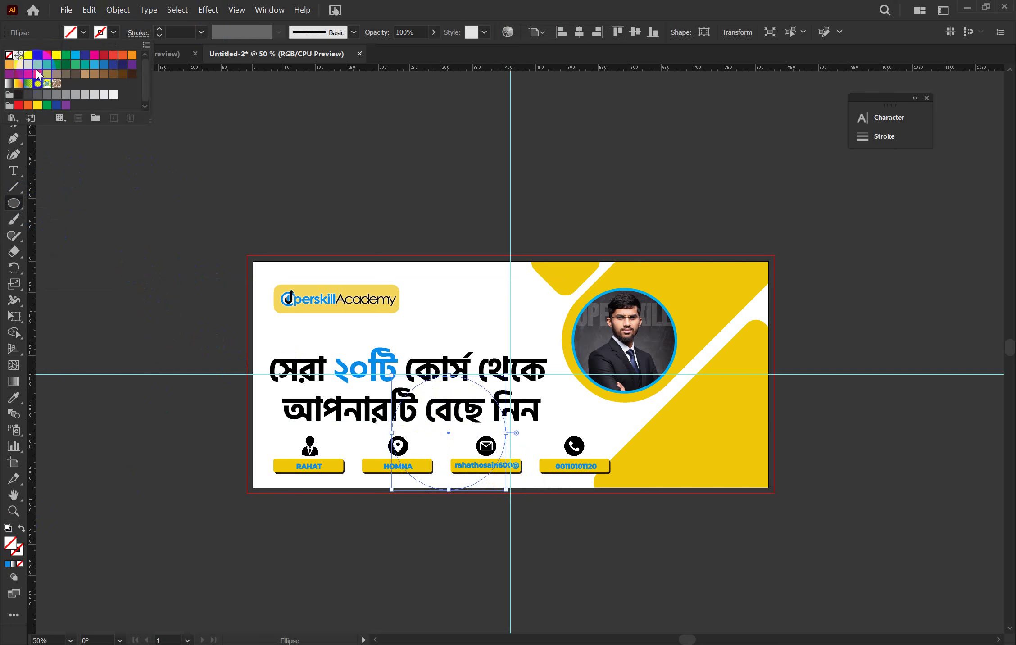
left_click(60, 55)
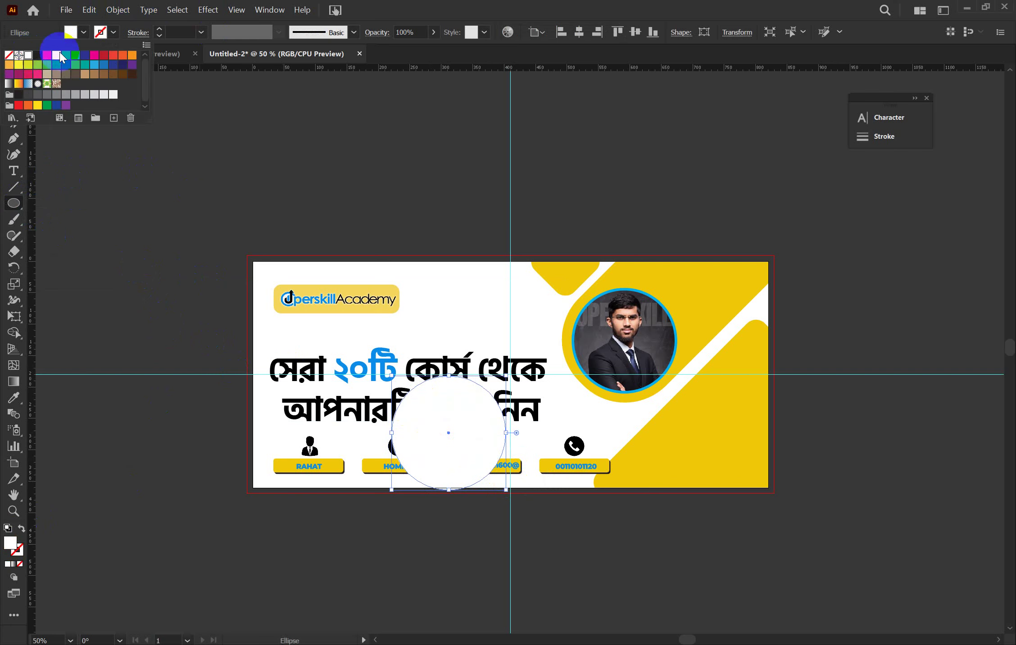
left_click(101, 32)
left_click(101, 31)
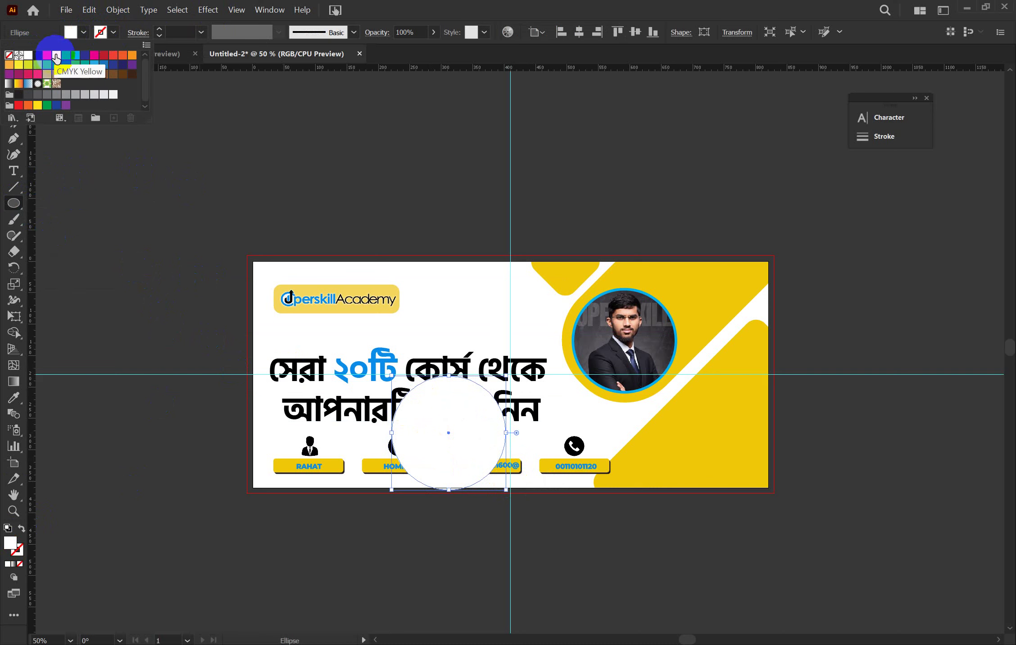
left_click(55, 56)
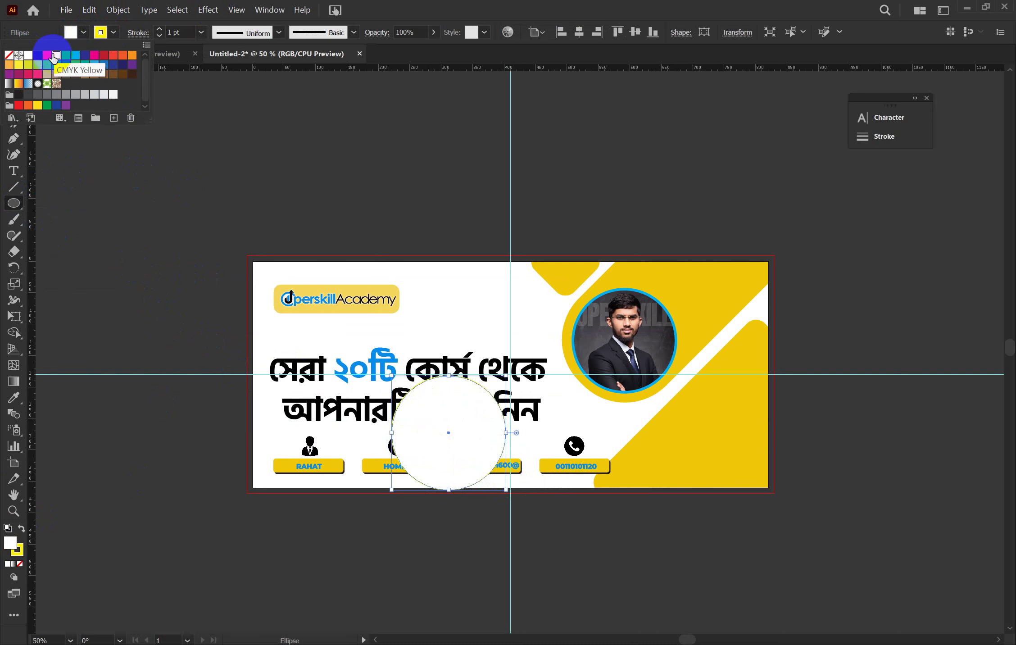
left_click(36, 57)
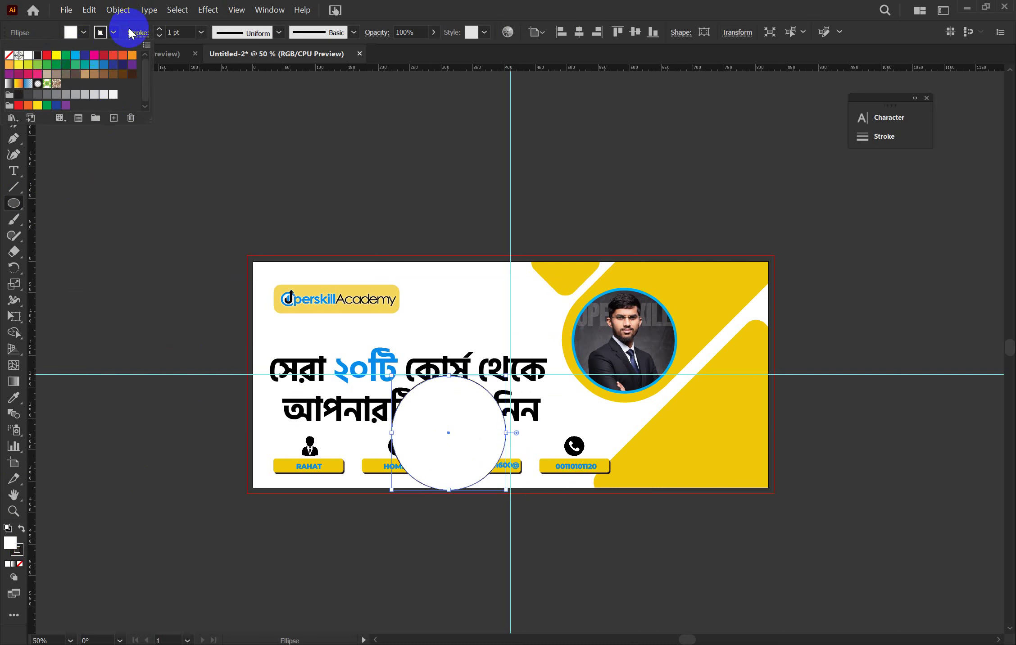
left_click(159, 28)
left_click(159, 29)
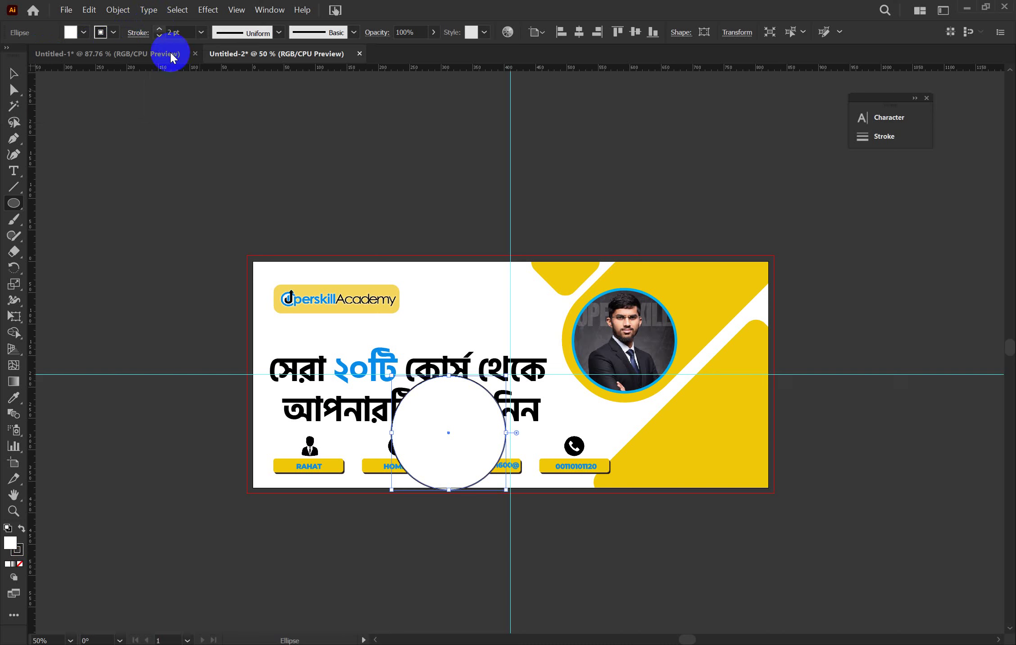
Move the white circle over the lower-left RAHAT contact box
left_click(161, 343)
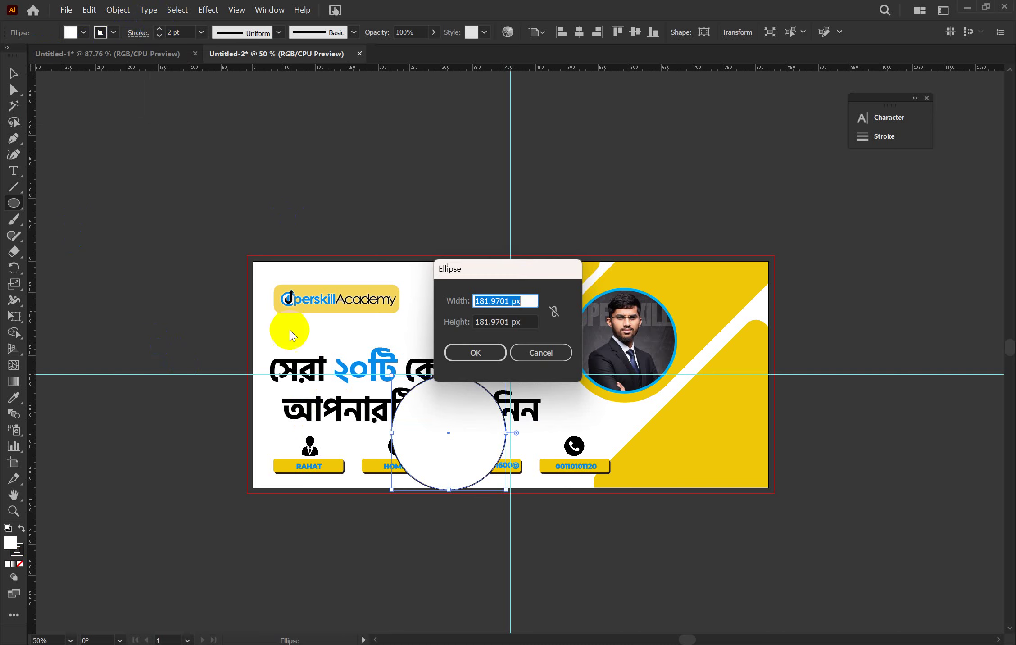
left_click(553, 356)
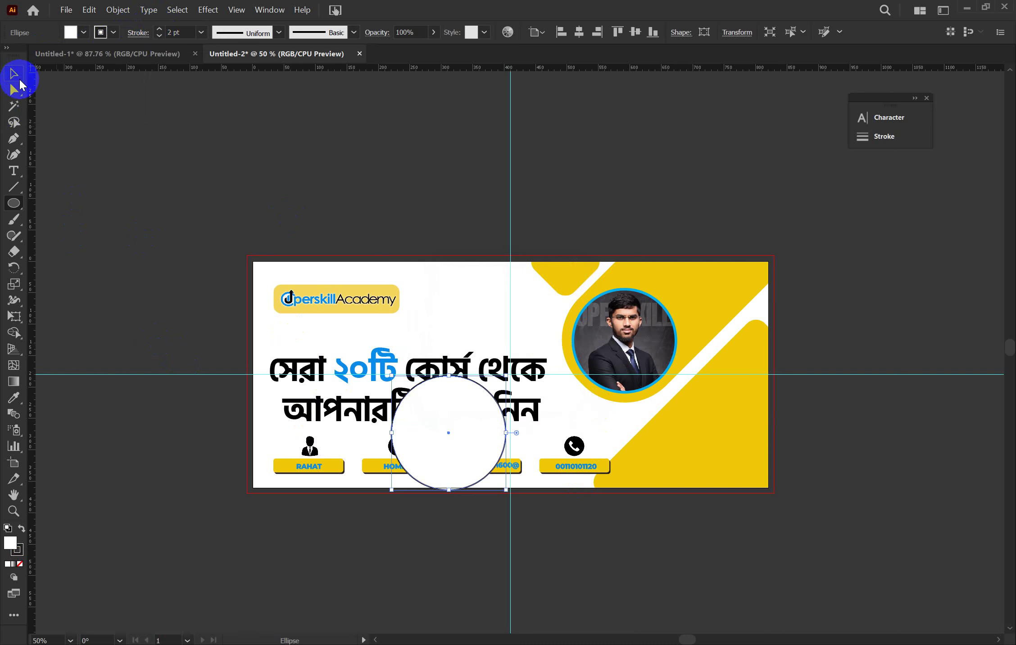
left_click(19, 78)
left_click_drag(443, 413, 503, 420)
left_click(816, 263)
left_click_drag(495, 460, 302, 481)
left_click(450, 528)
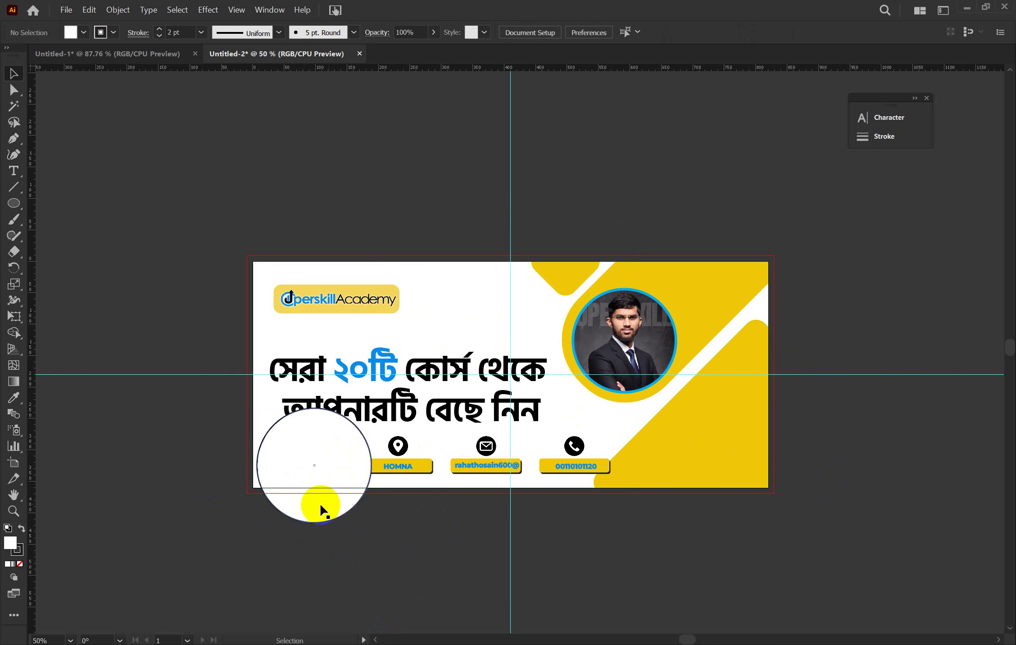
Delete the white circle and both the horizontal and vertical centre guides
left_click_drag(335, 488, 312, 540)
key("Delete")
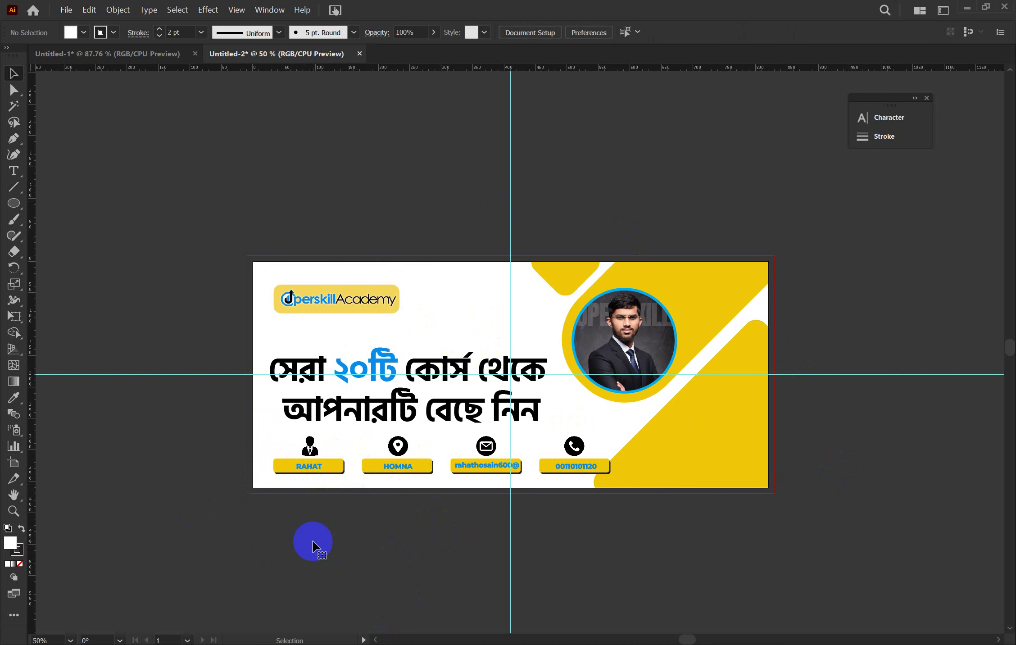
left_click(790, 375)
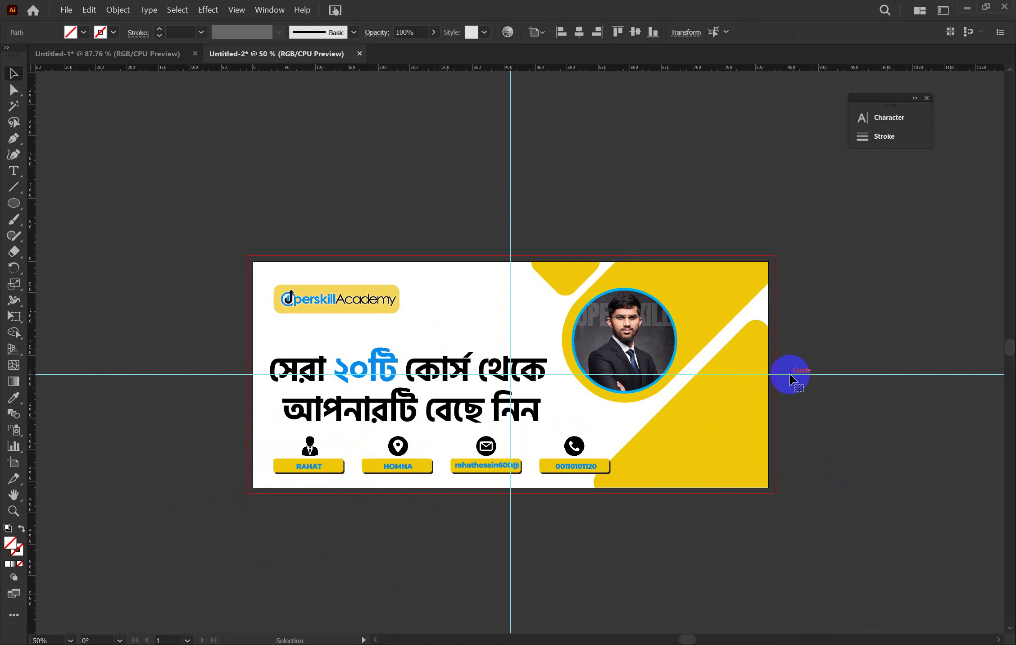
key("Delete")
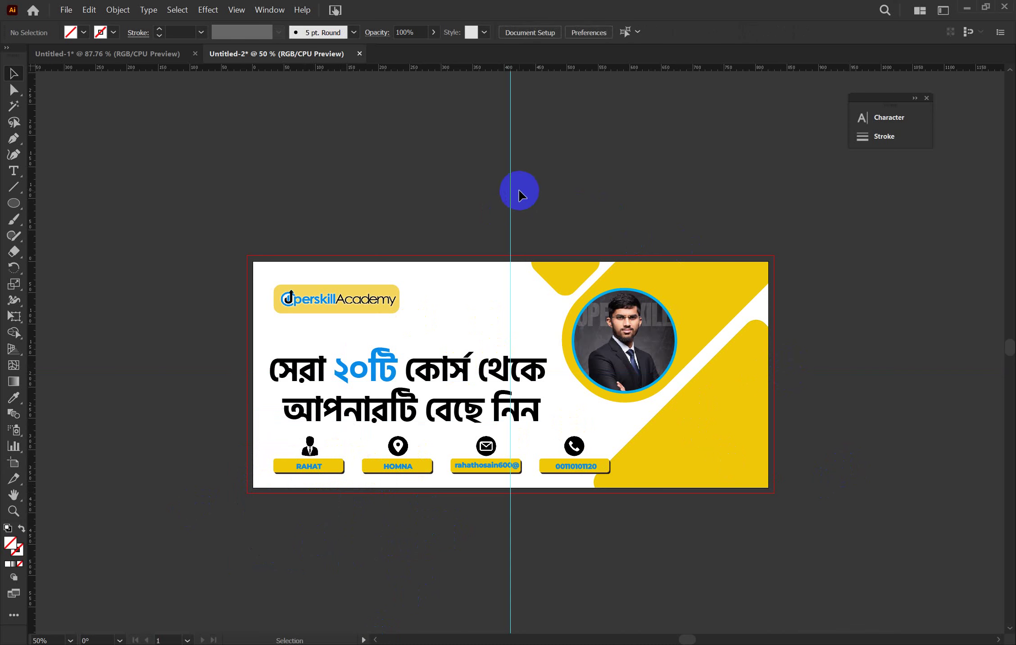
left_click(510, 187)
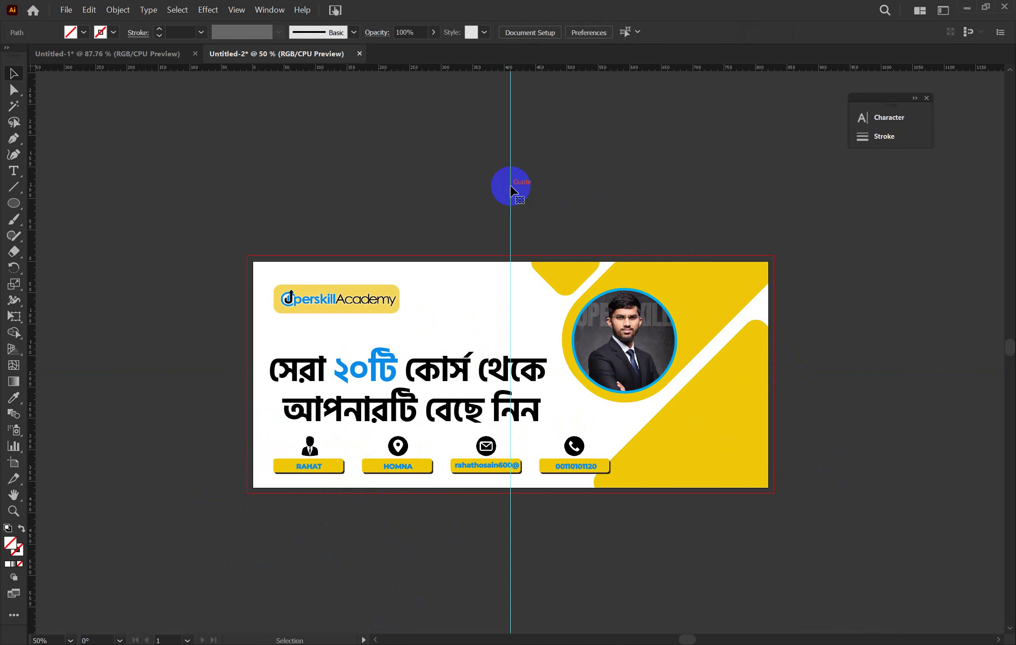
key("Delete")
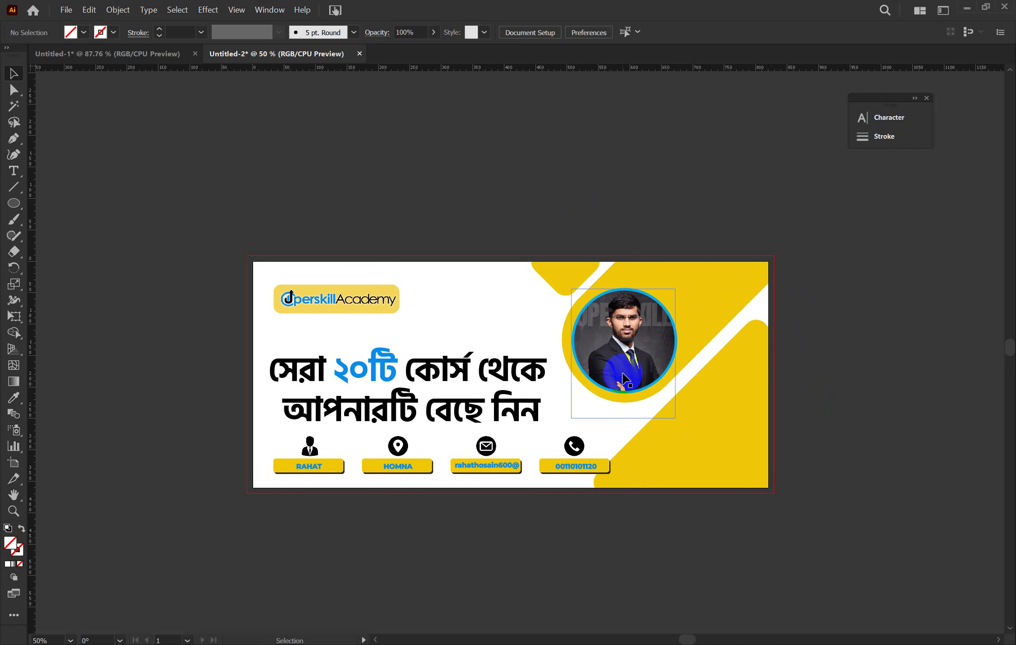
Save the banner into the Desktop's GDC 1 folder under the new name 'fbs'
key("a")
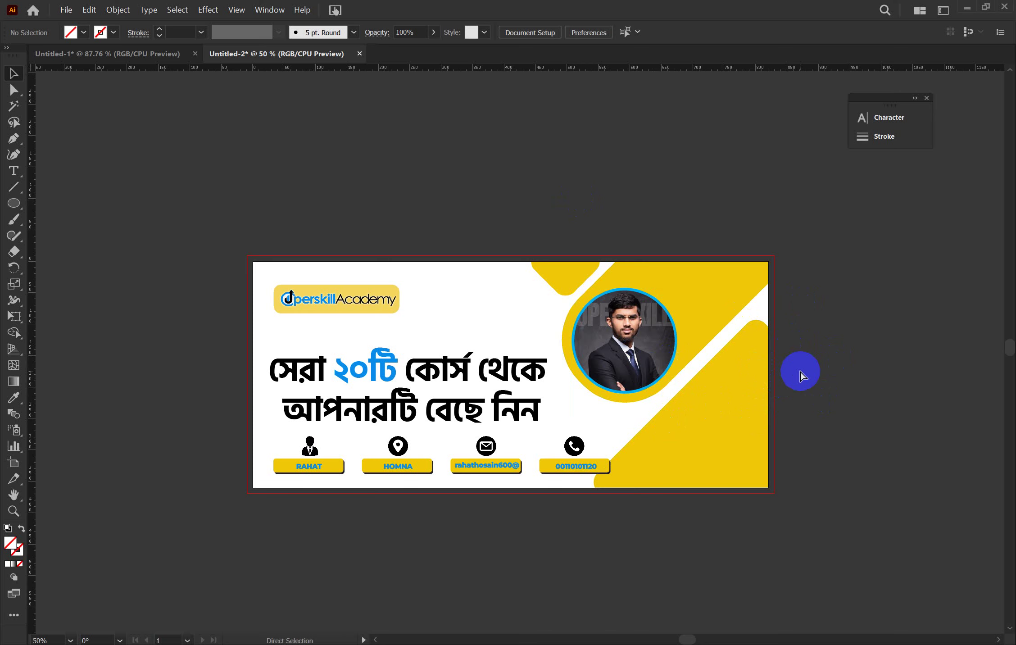
key("ctrl+s")
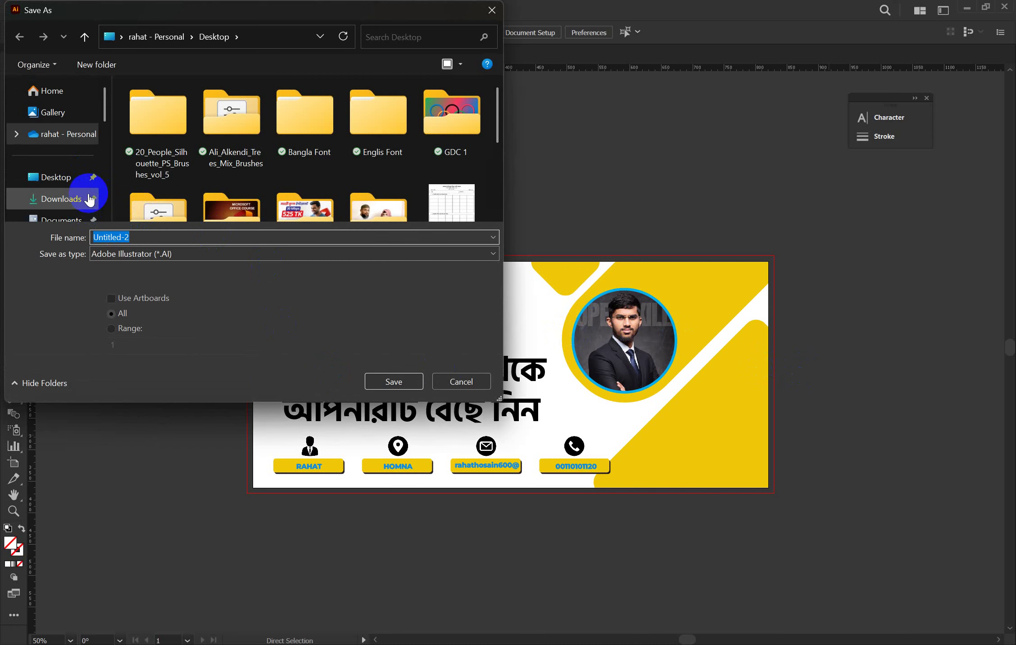
left_click(449, 113)
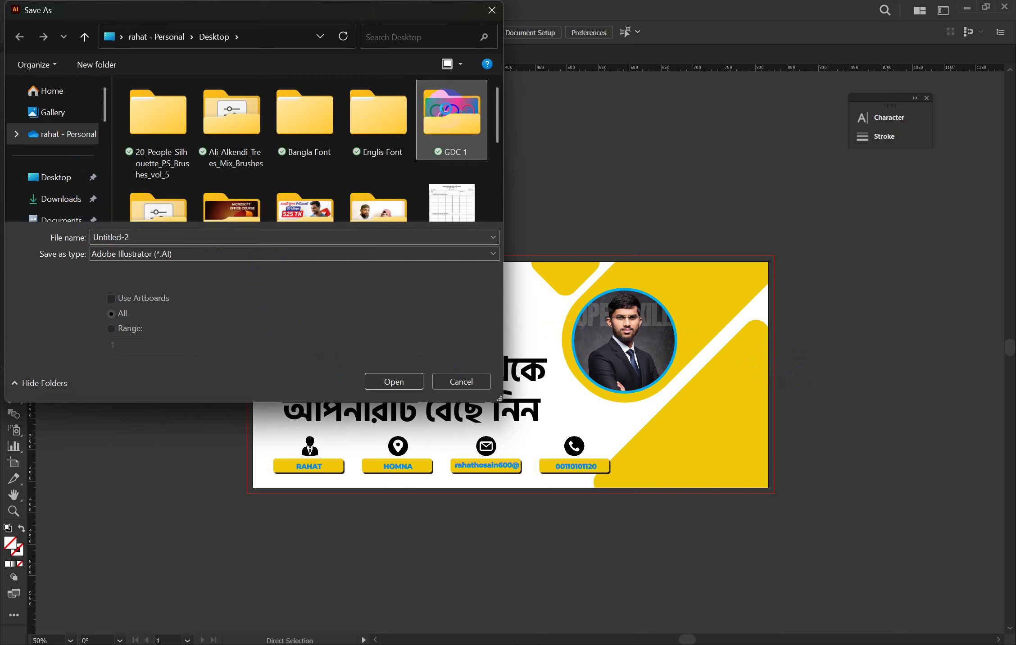
key("Return")
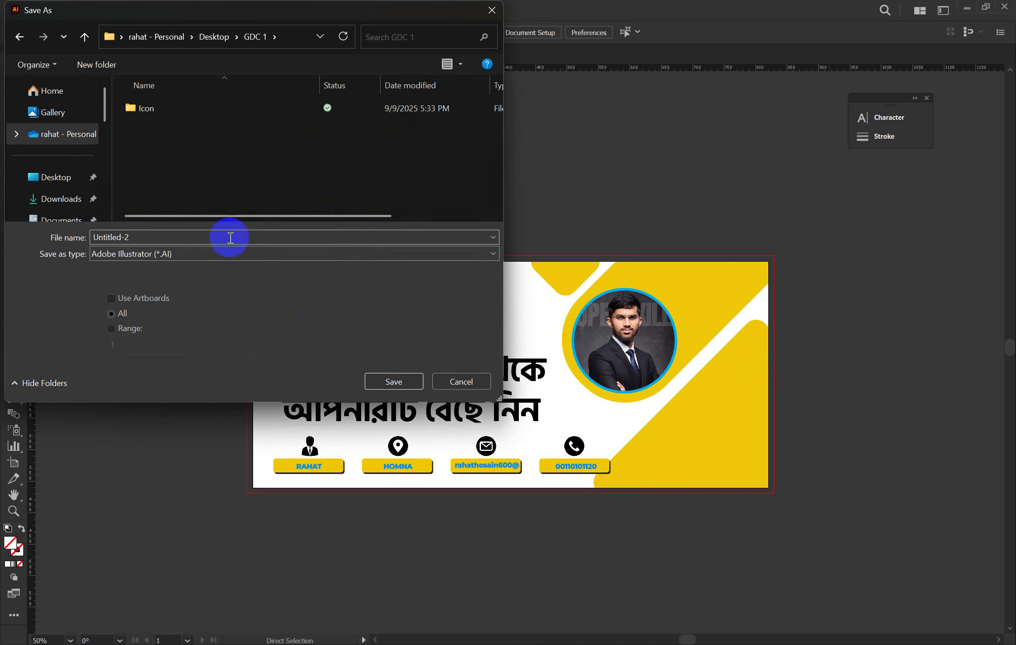
left_click(208, 238)
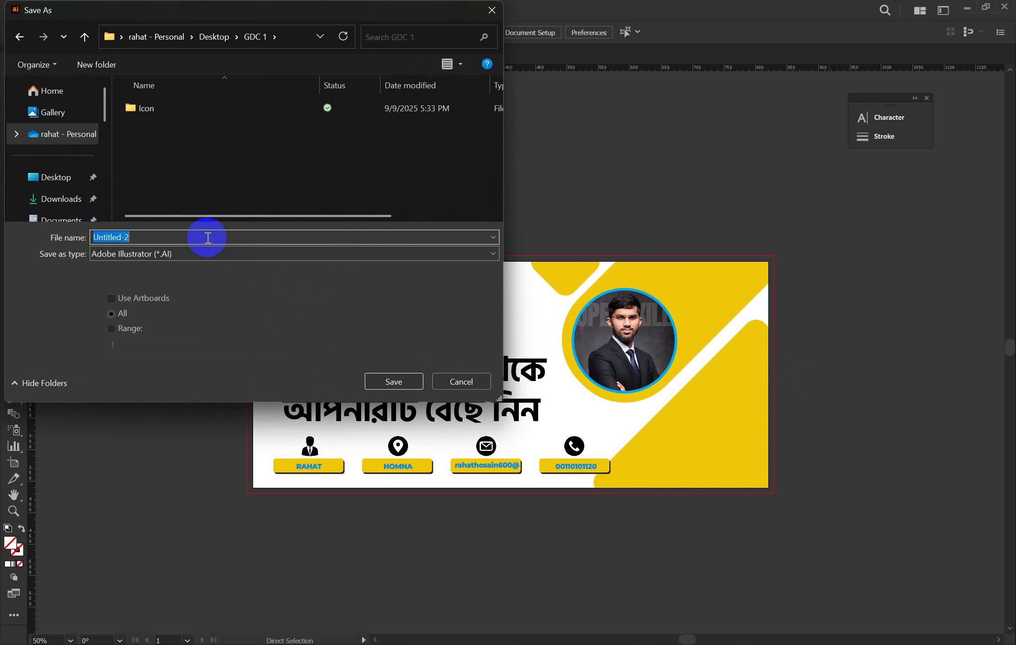
type("fb")
type("s")
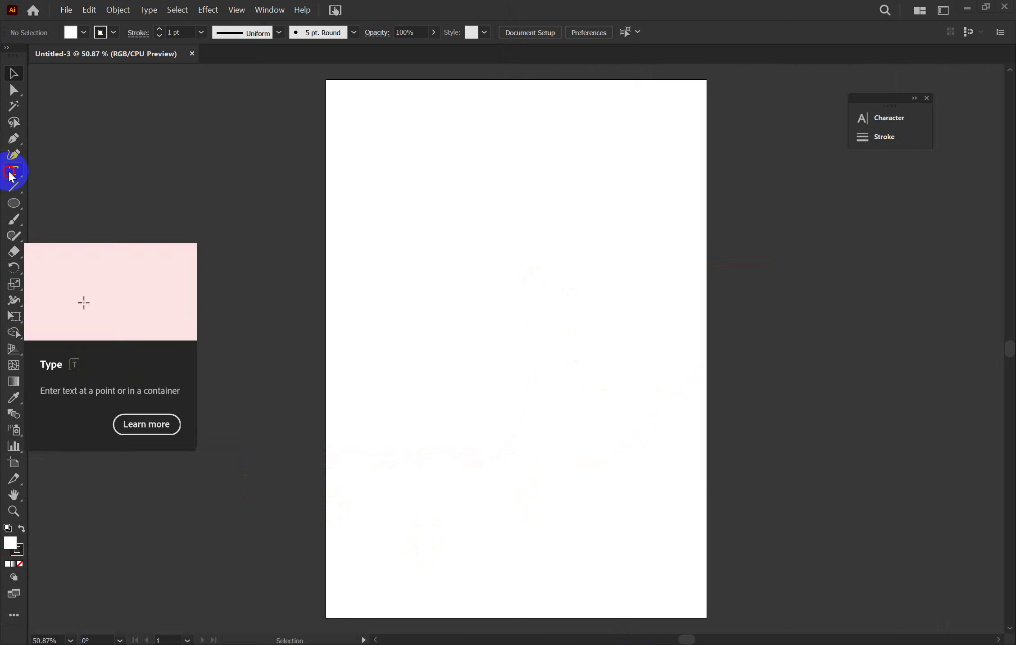
Add the Bengali text 'দারুন অফার' to the new portrait artboard with the Type tool
left_click_drag(13, 176, 45, 170)
left_click(377, 179)
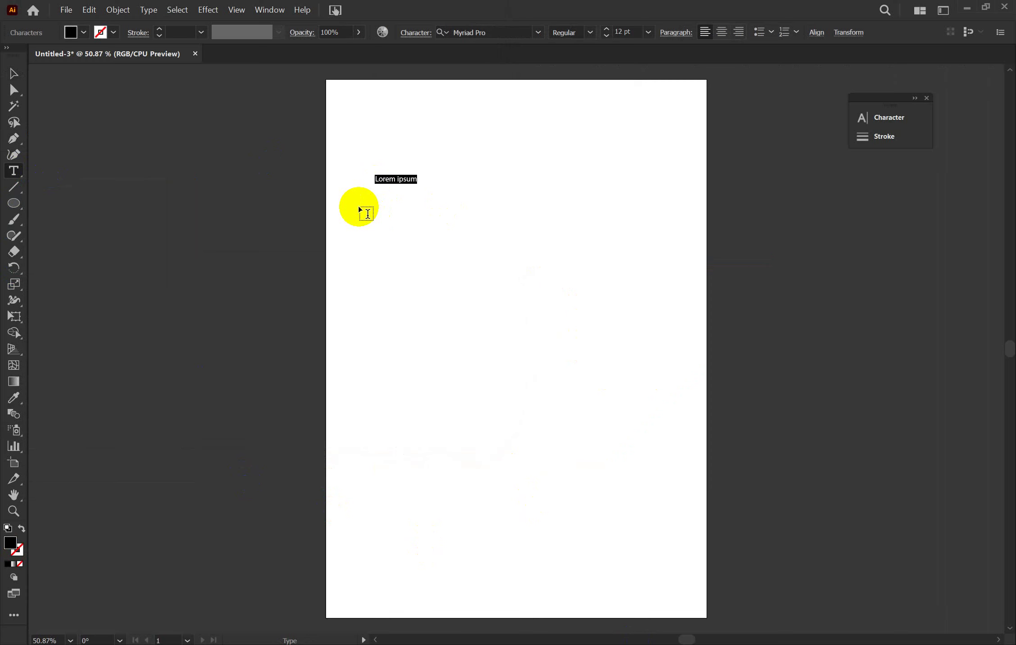
type("দারুন অফার")
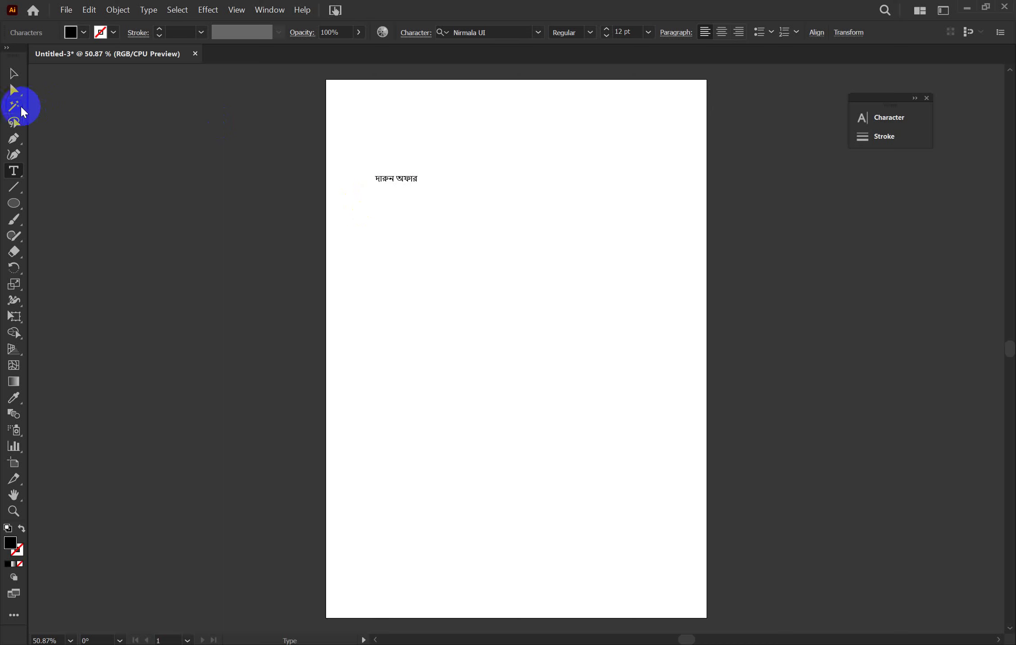
Scale the heading up to about 157.5 pt across the upper middle of the page
left_click(15, 76)
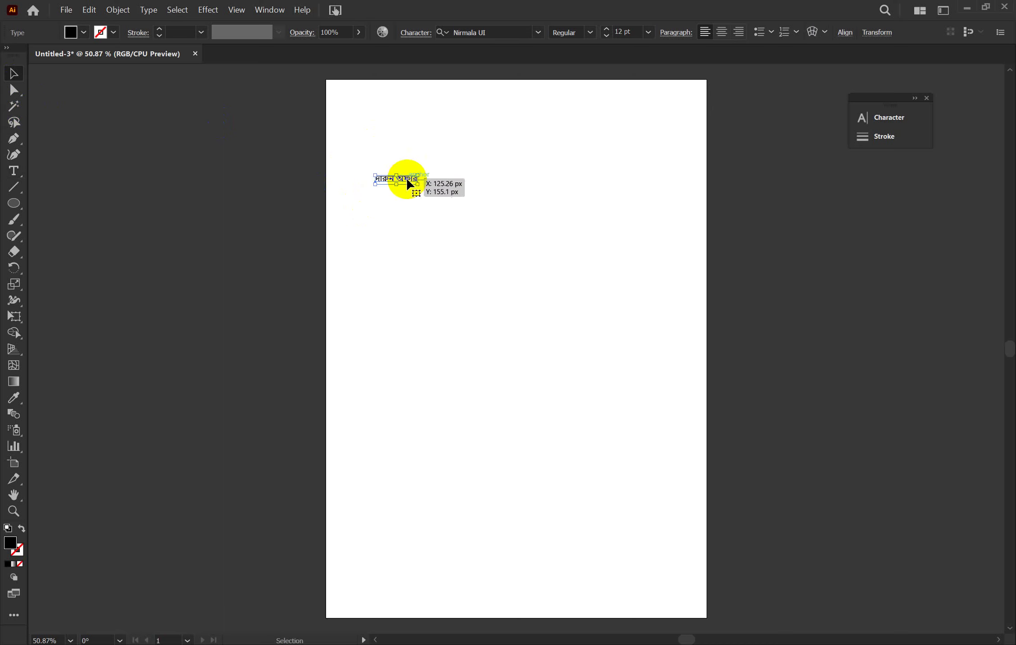
left_click_drag(418, 185, 674, 366)
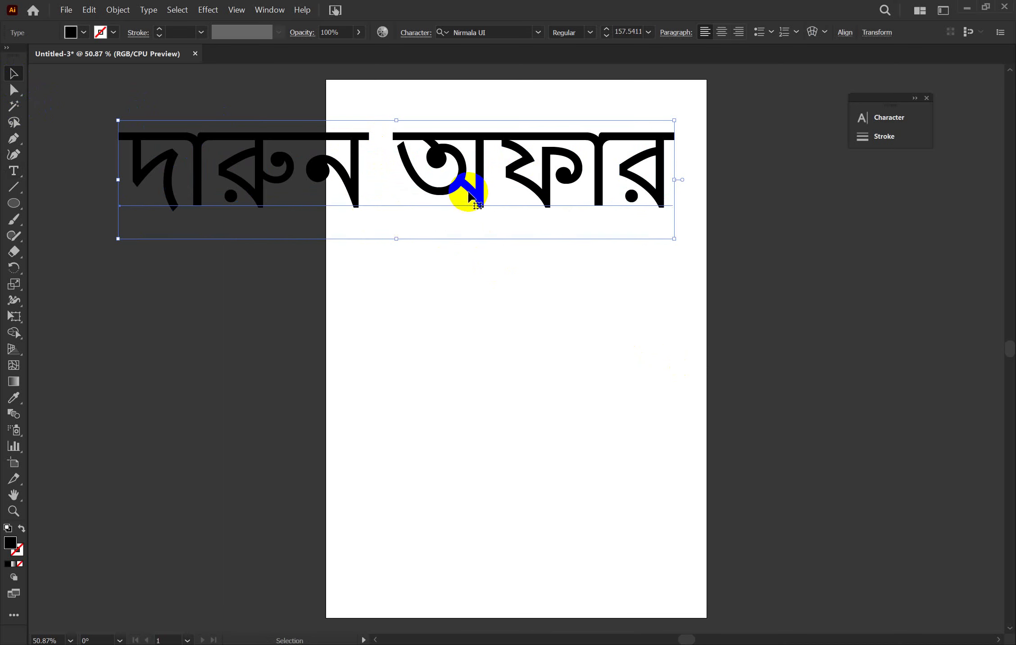
left_click_drag(465, 192, 635, 319)
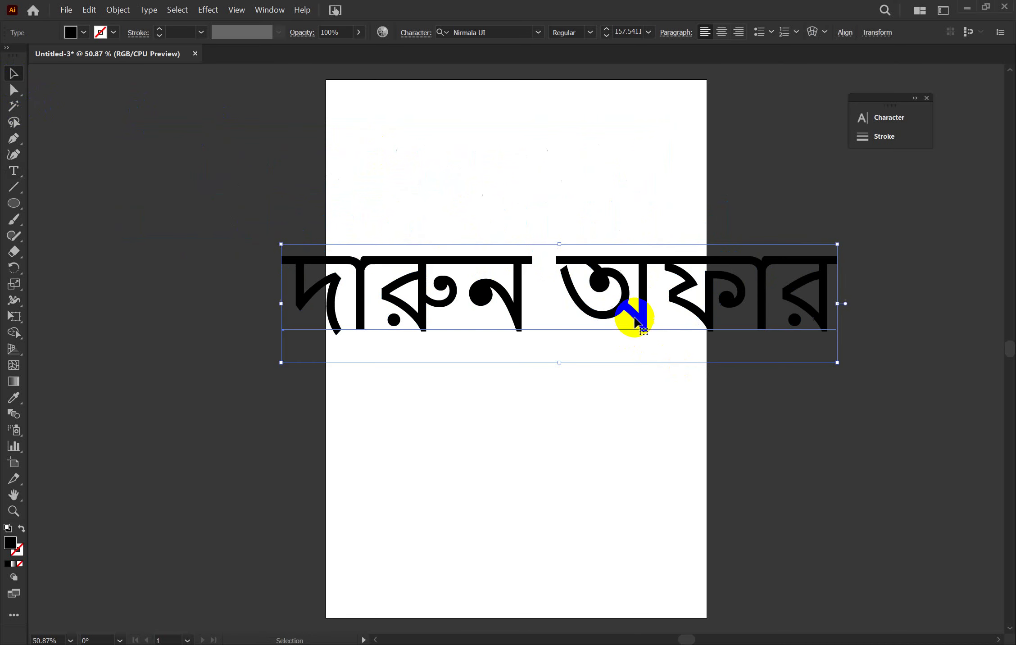
Try the Codepotro Abu Sayed font on the heading in the Character panel
left_click(862, 118)
left_click(781, 133)
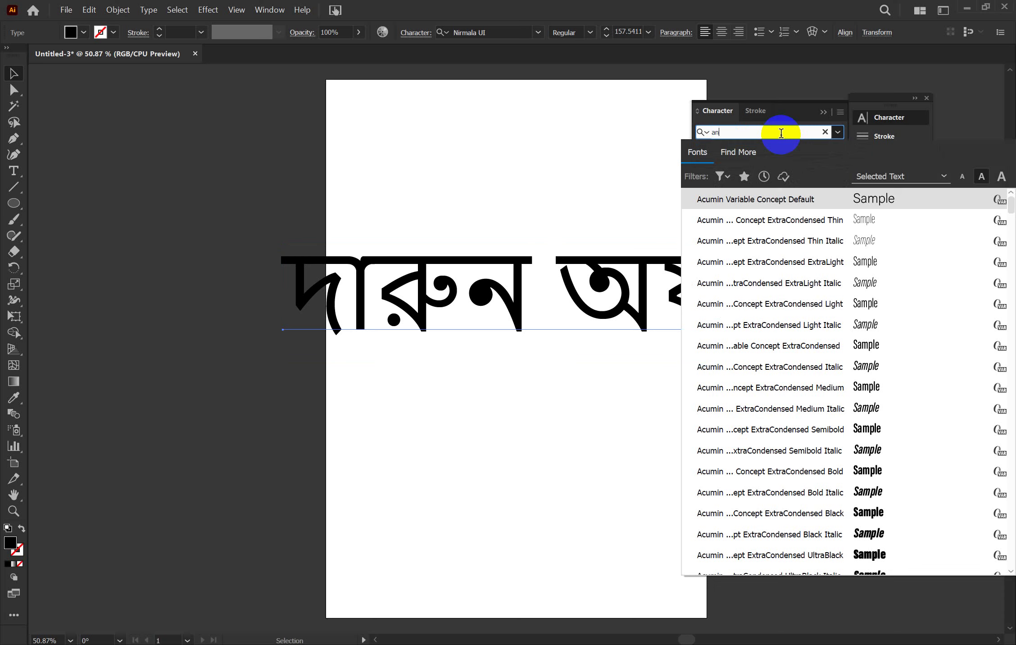
type("bu")
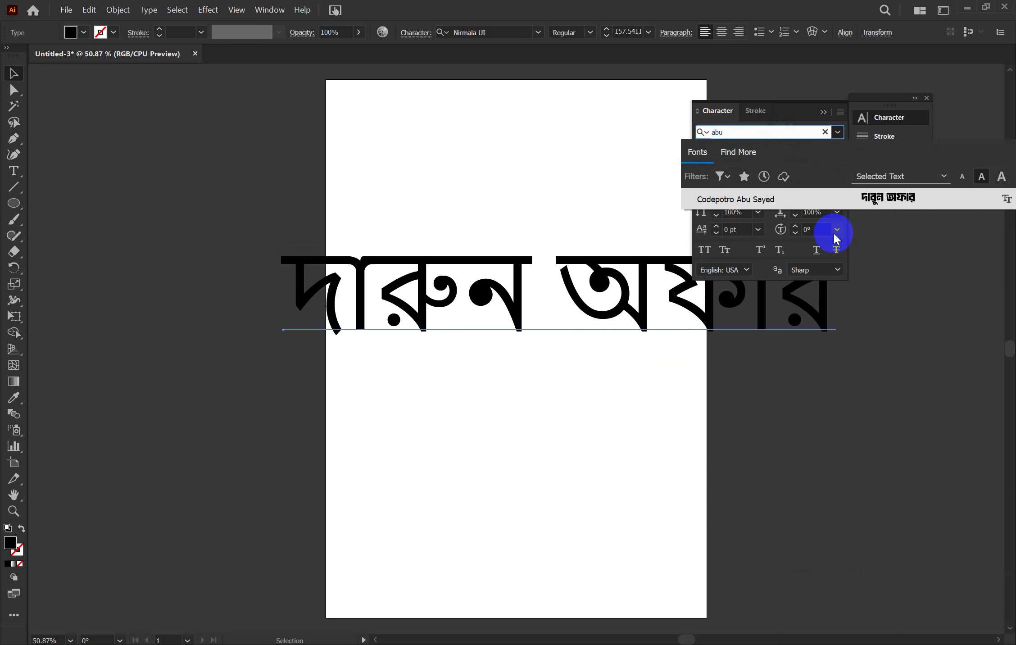
left_click(834, 232)
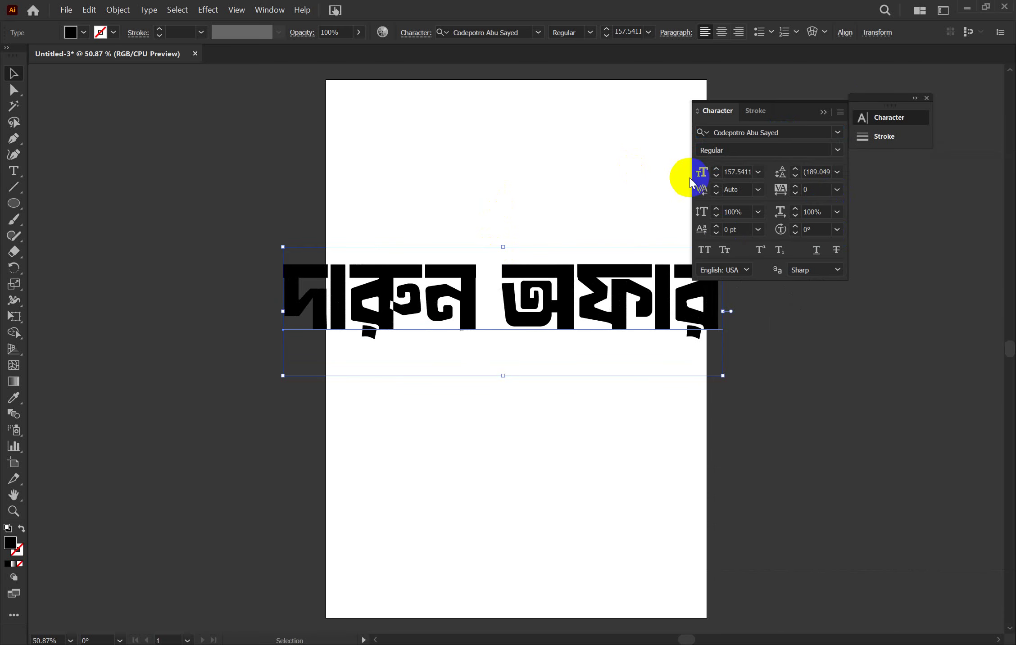
Search the font list and apply Hind Siliguri Bold to the heading
left_click(765, 137)
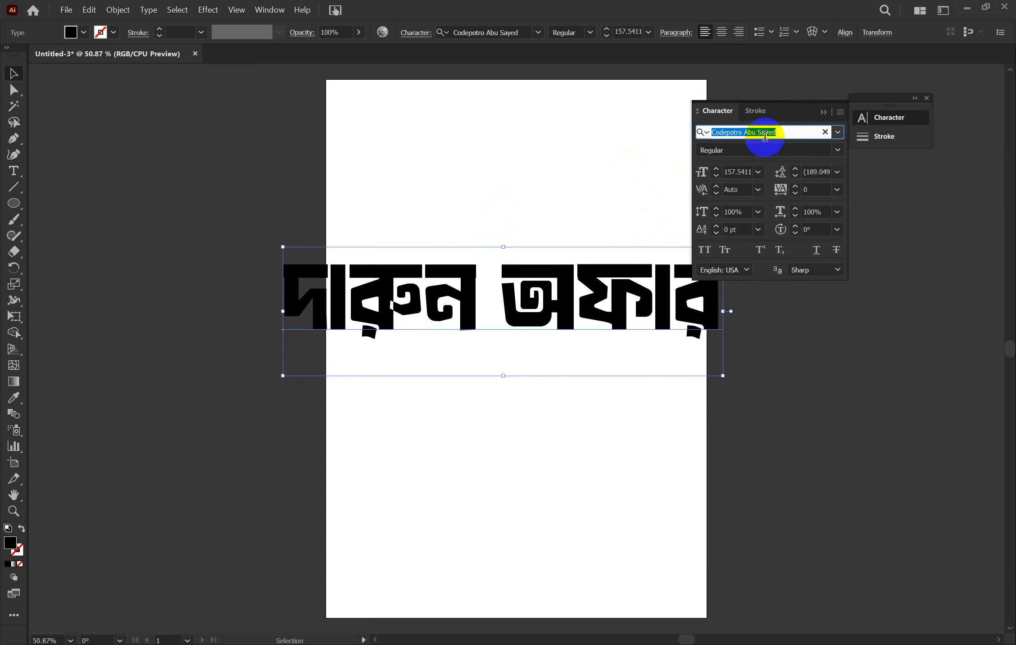
type("hi")
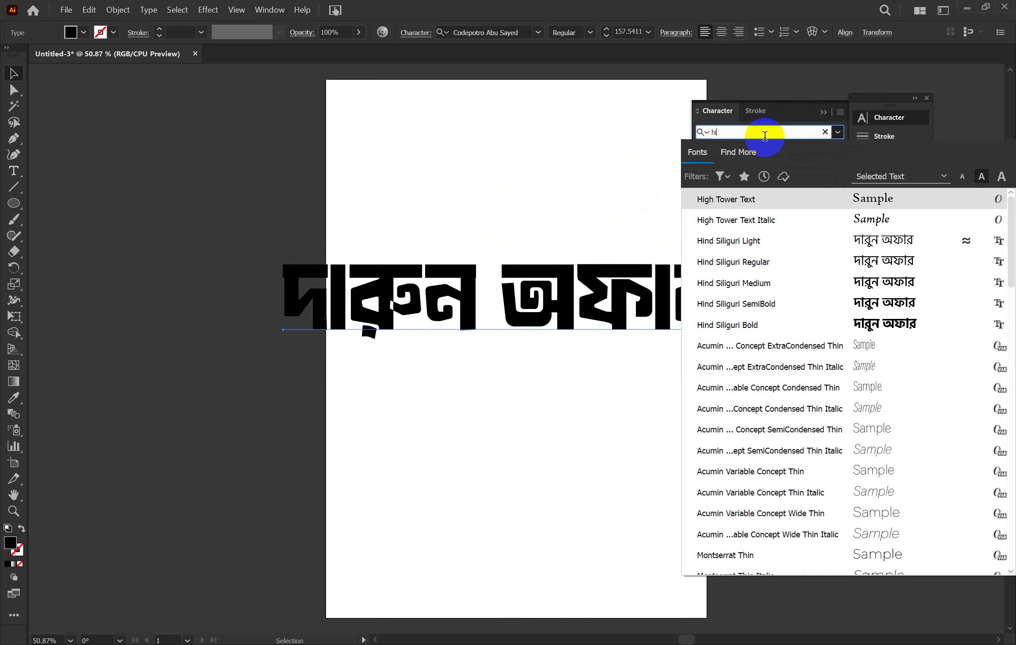
key("BackSpace")
key("BackSpace")
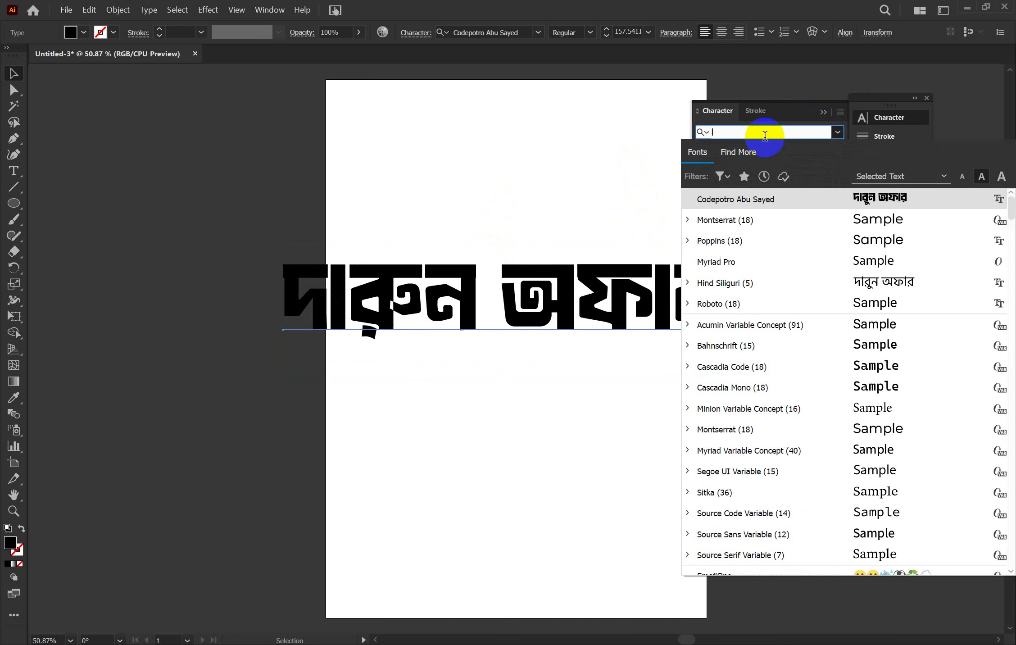
type("lo")
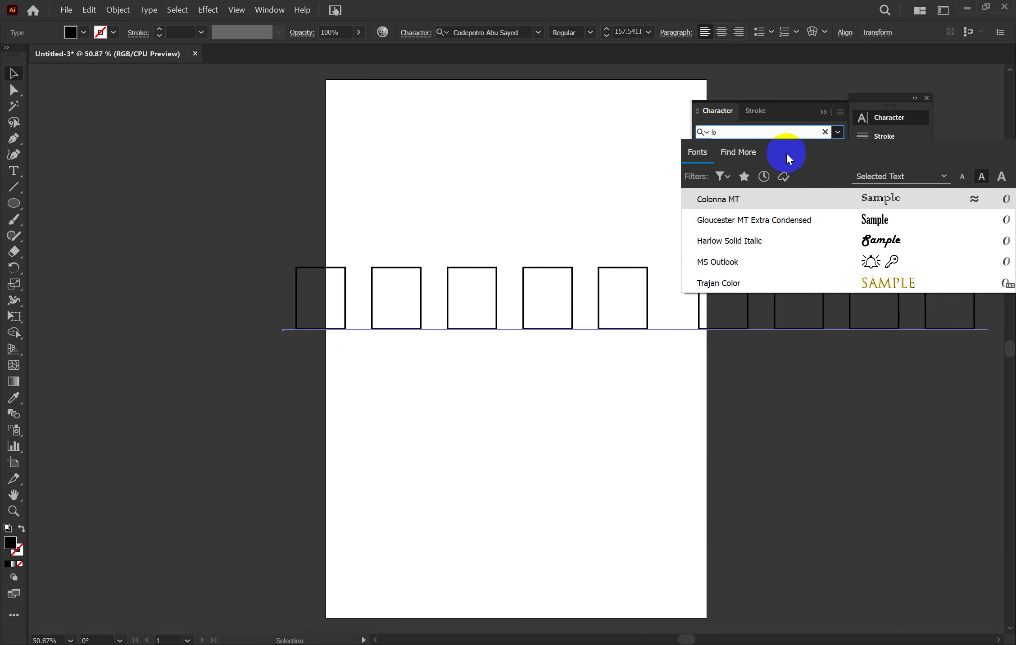
key("BackSpace")
key("BackSpace")
type("lat")
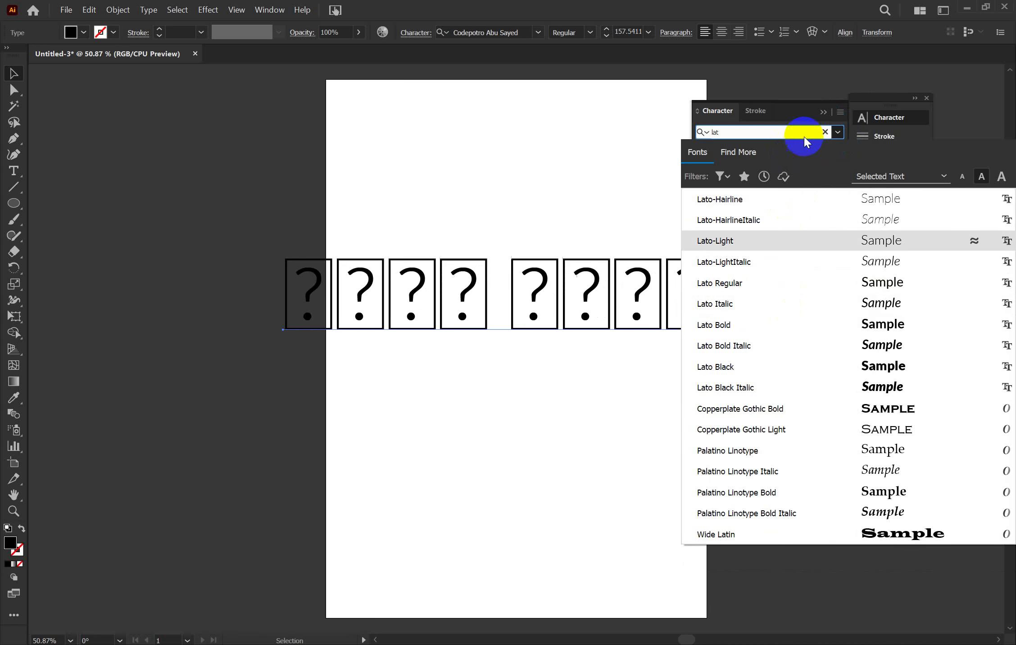
key("BackSpace")
key("BackSpace")
key("BackSpace")
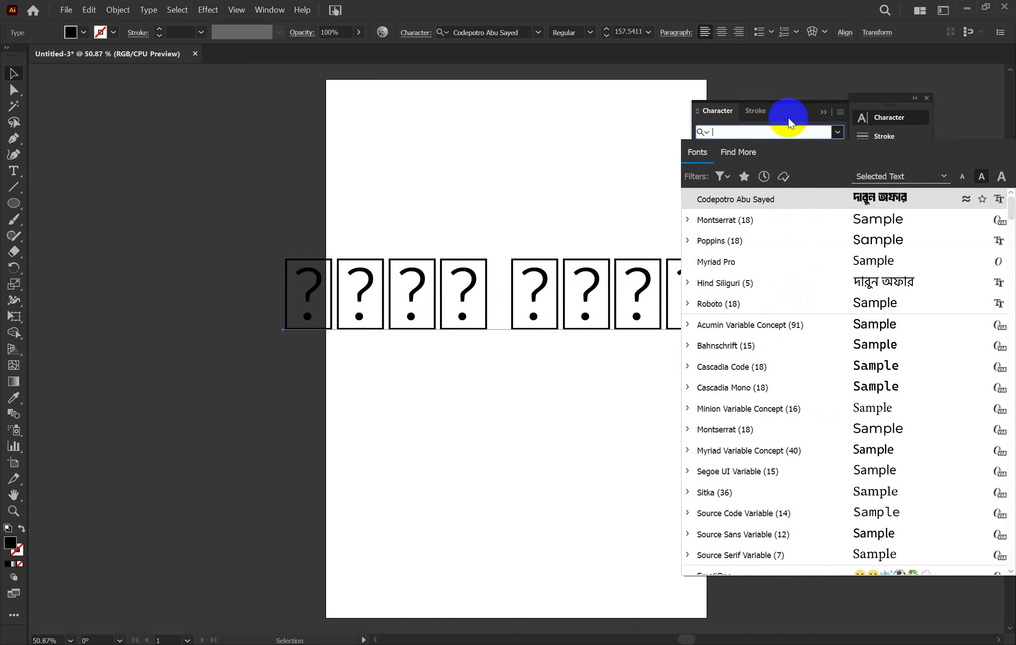
type("hi")
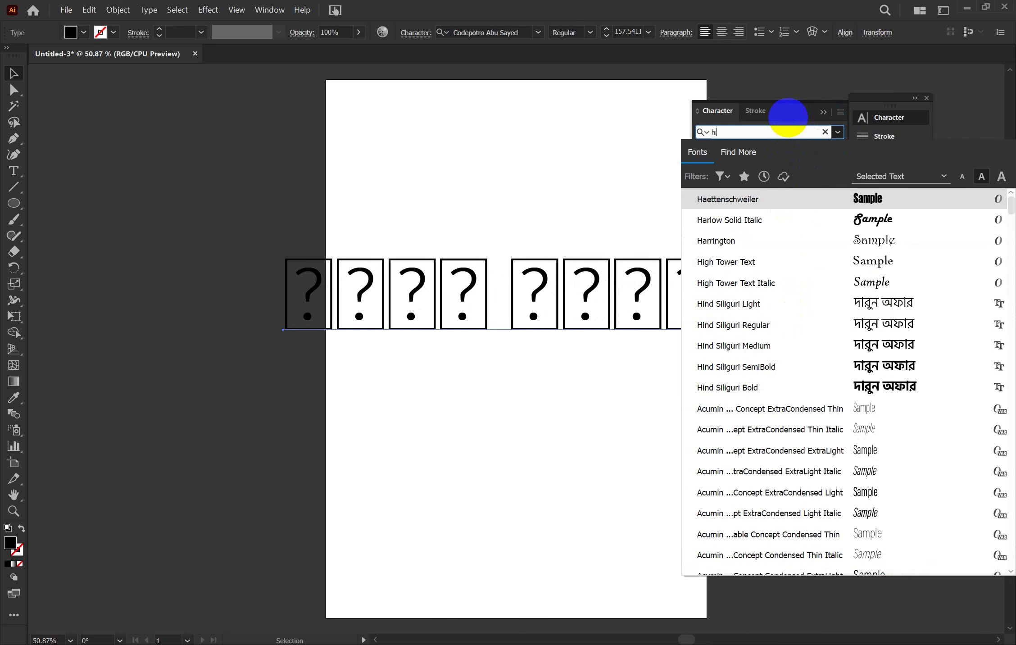
type("nd")
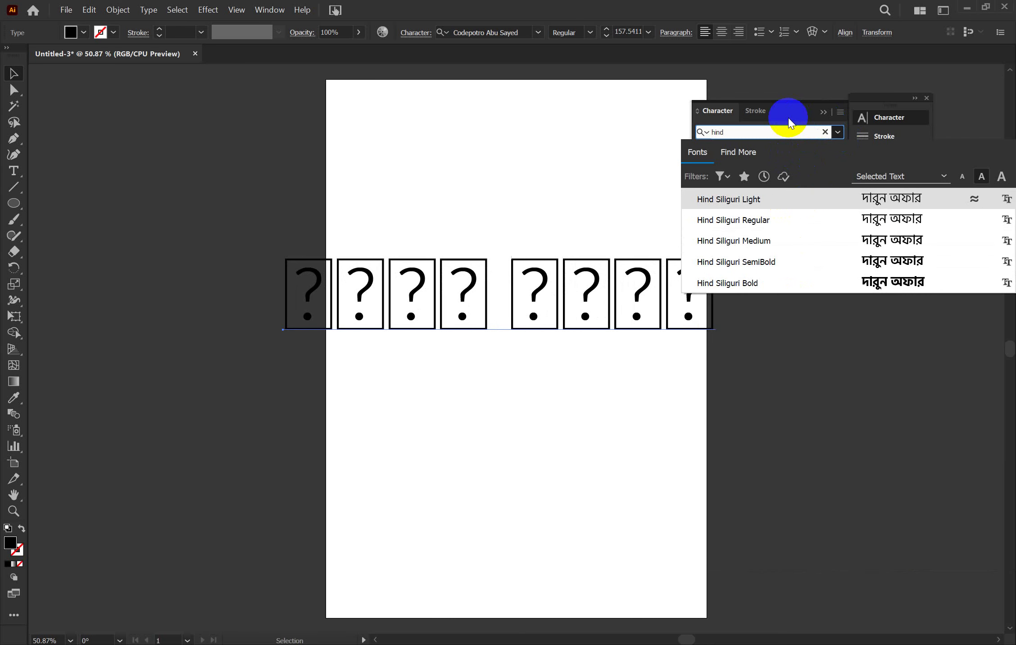
left_click(829, 282)
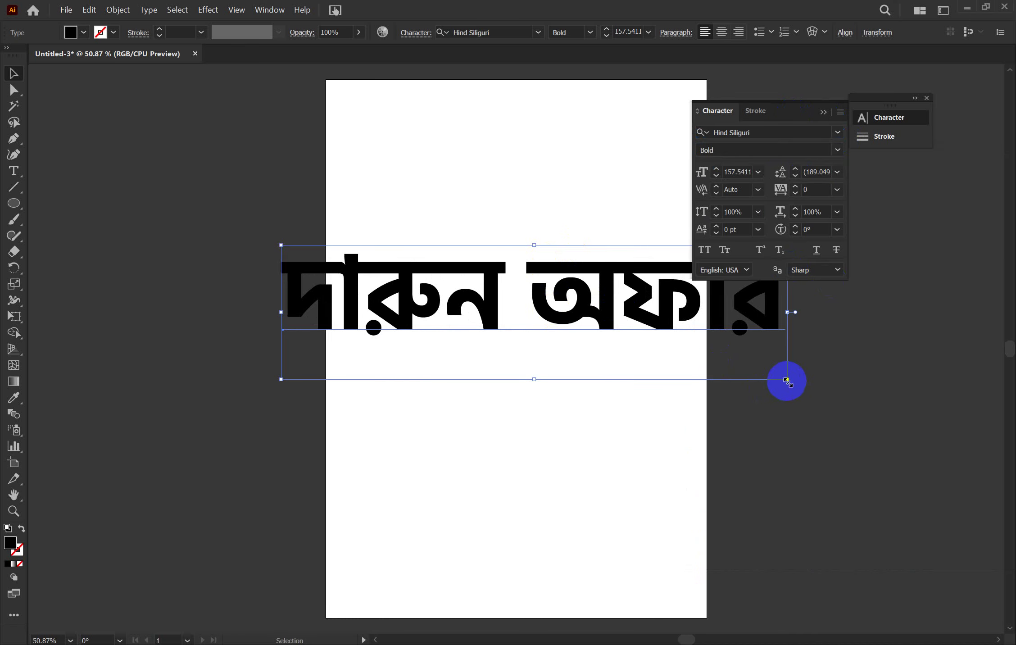
Scale the heading down to about 129.6 pt and centre it on the page
left_click_drag(787, 381, 742, 374)
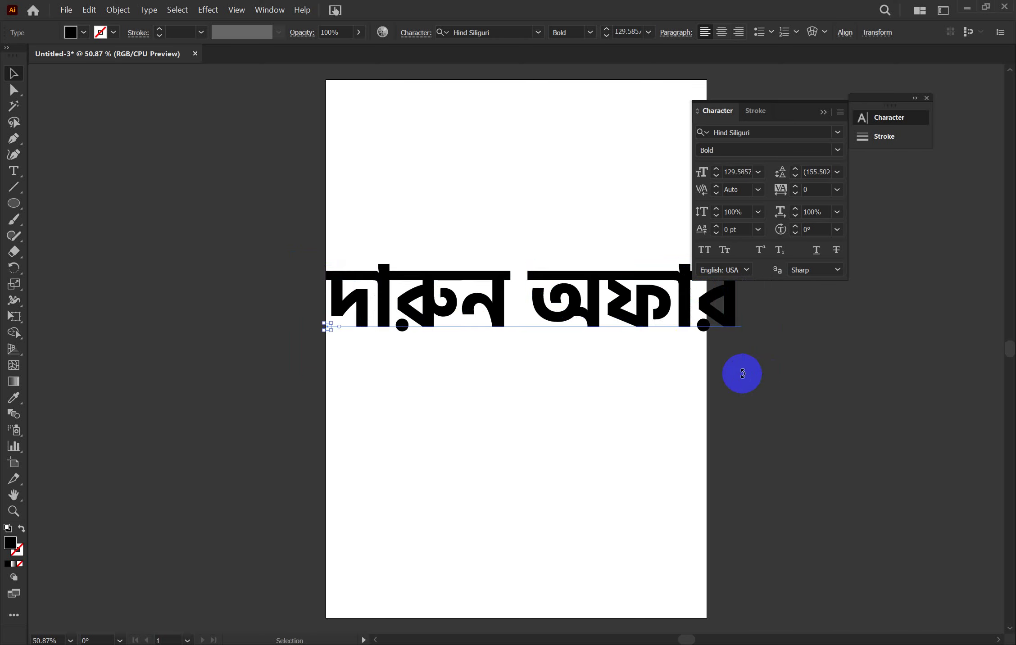
left_click_drag(733, 317, 570, 343)
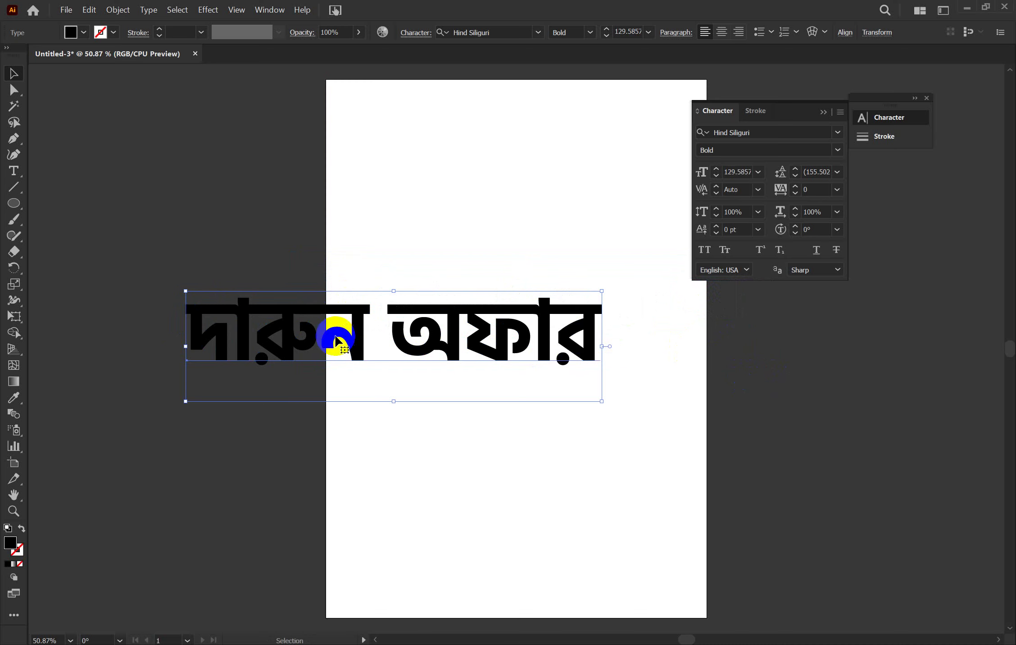
left_click_drag(337, 341, 444, 348)
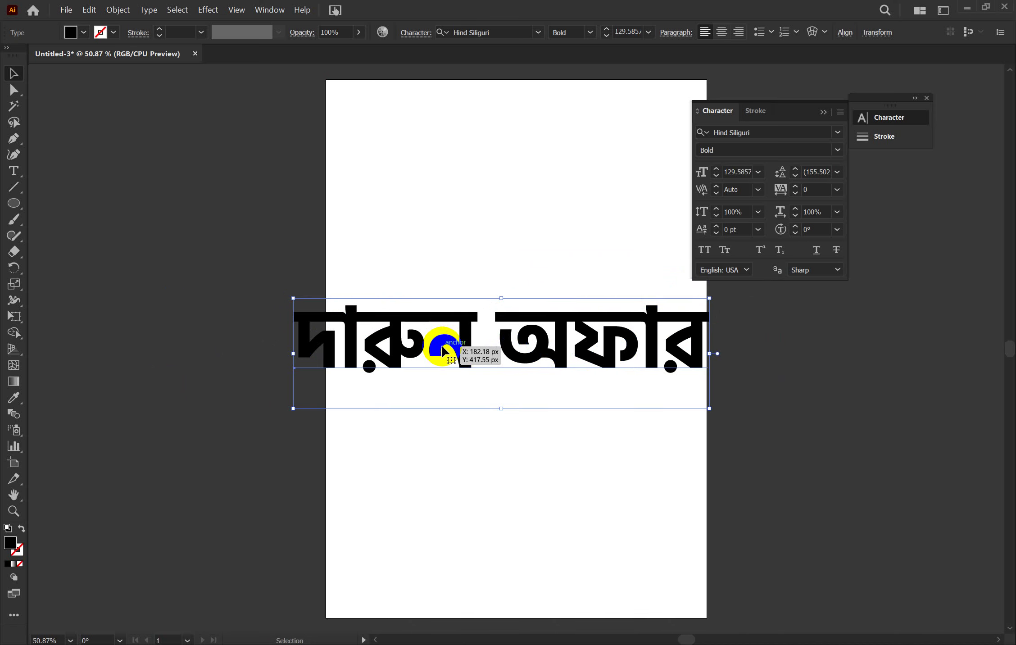
right_click(443, 348)
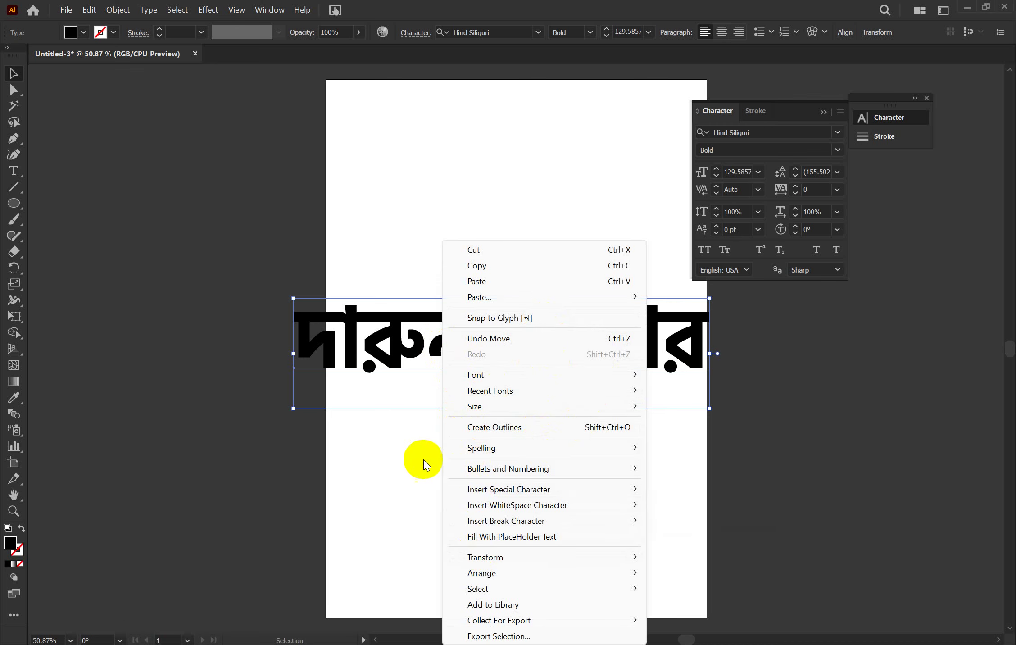
left_click(404, 464)
left_click(404, 464)
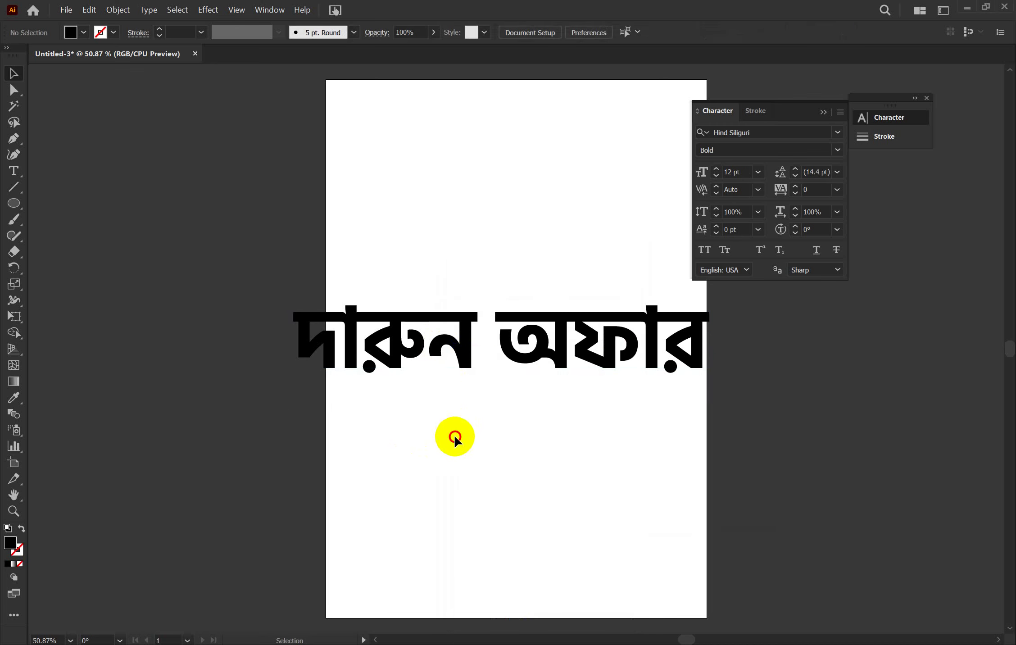
left_click(453, 360)
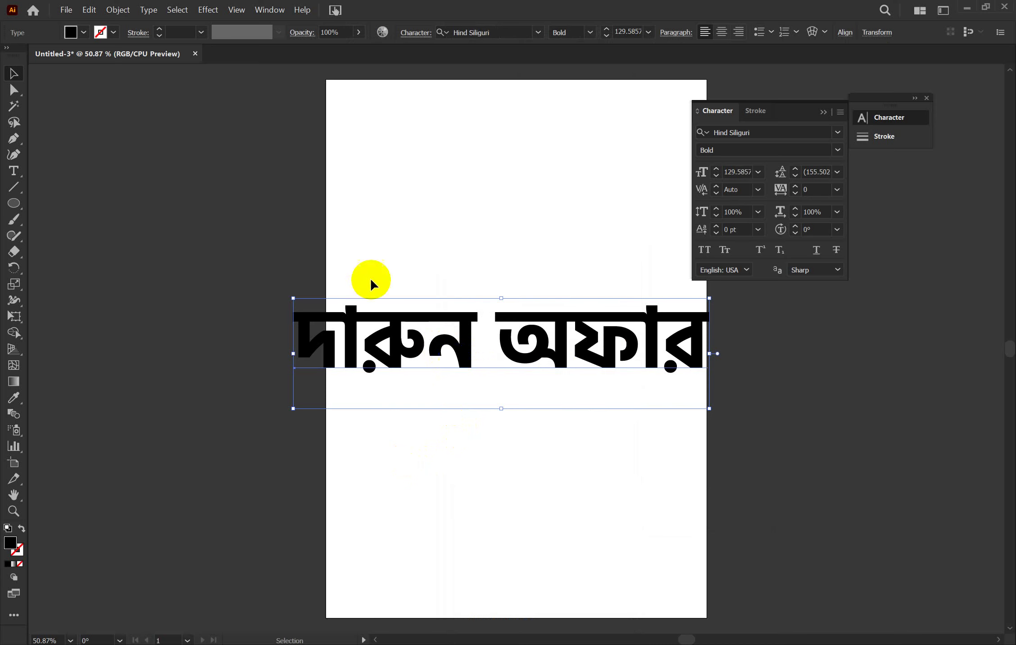
left_click(109, 9)
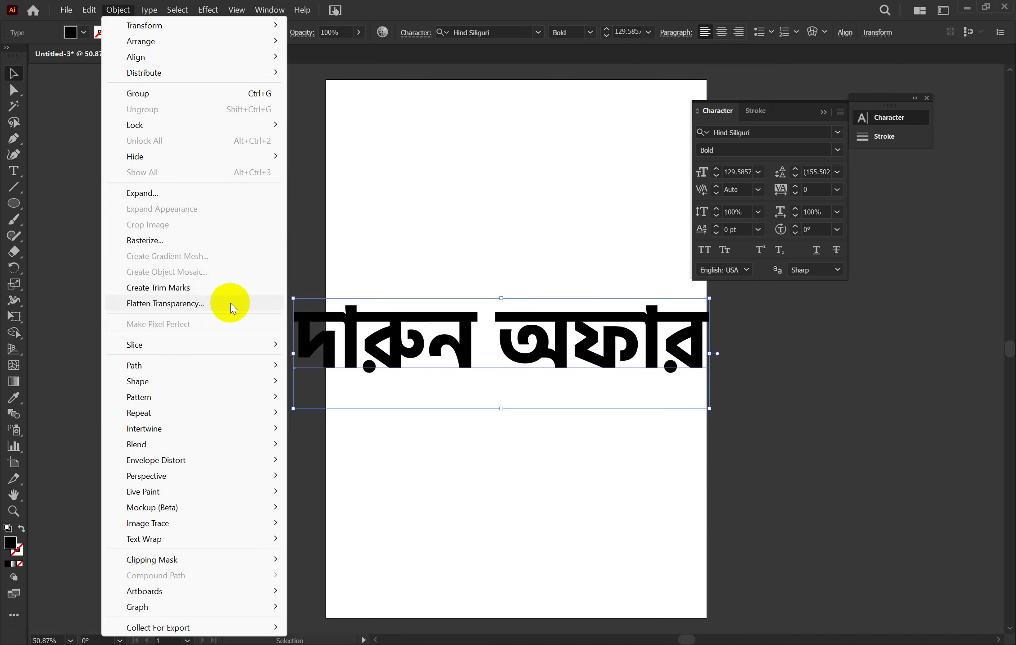
Expand the heading text, then undo back to live type
left_click(164, 192)
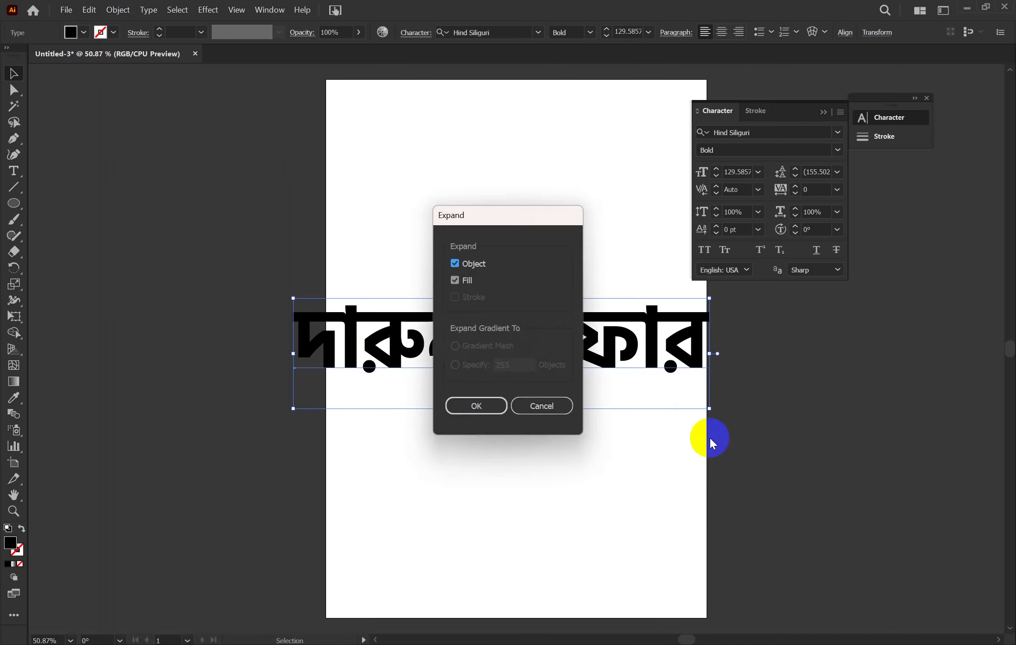
left_click(484, 406)
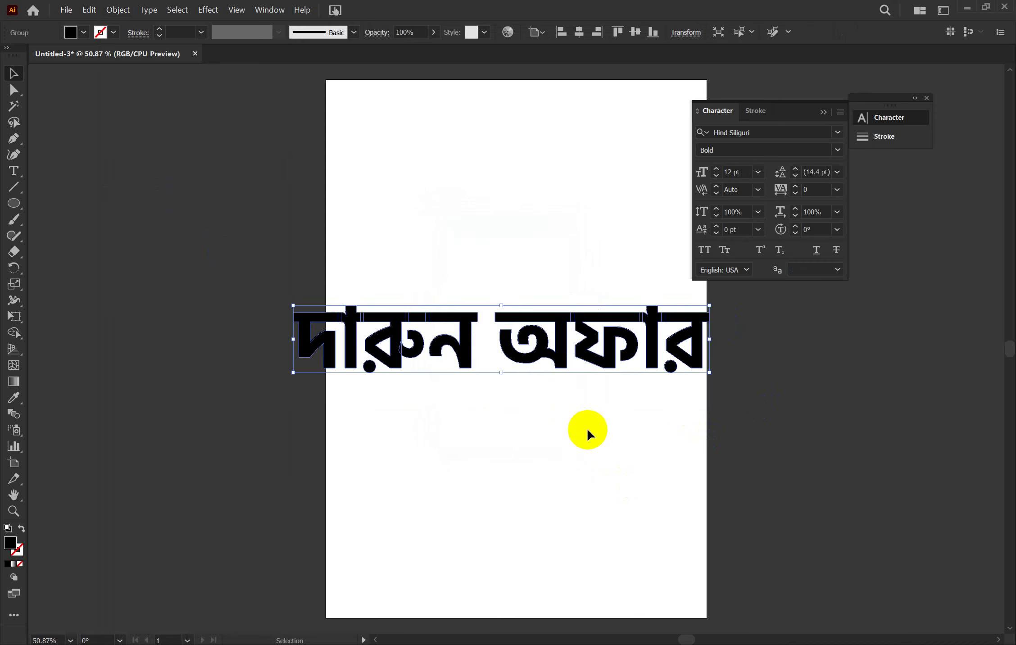
key("a")
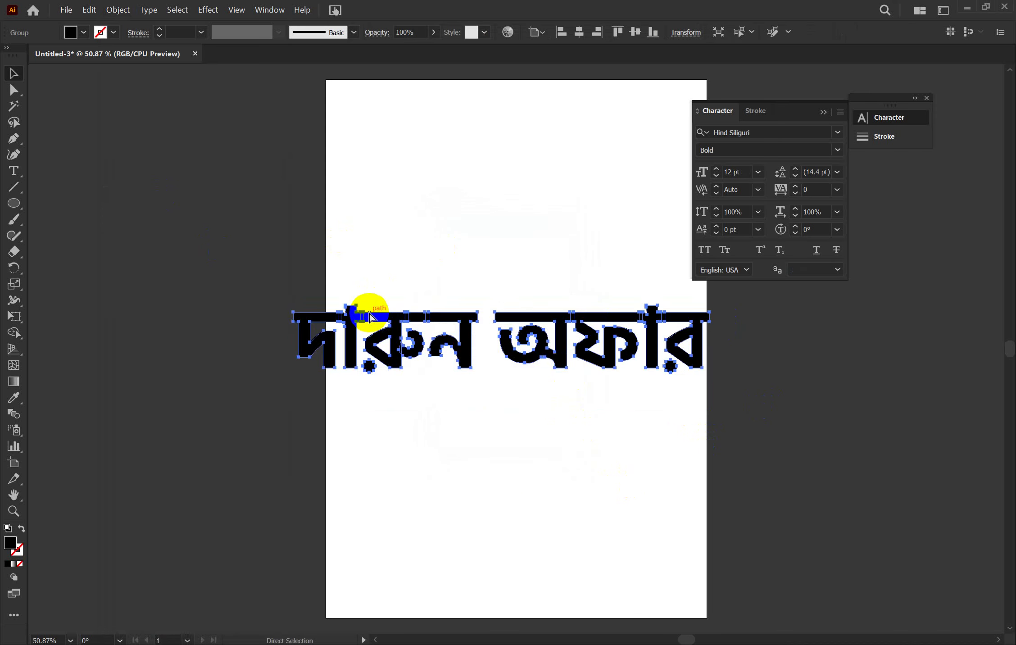
key("v")
key("ctrl+z")
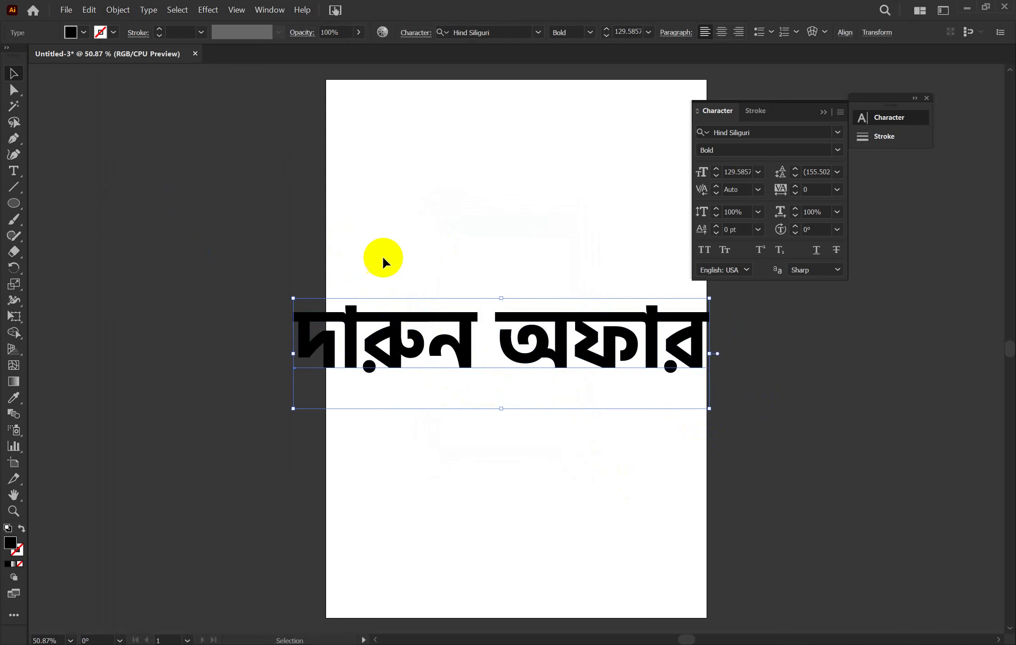
Convert the 'দারুন অফার' headline to outlines with Create Outlines (Ctrl+Shift+O)
left_click(118, 11)
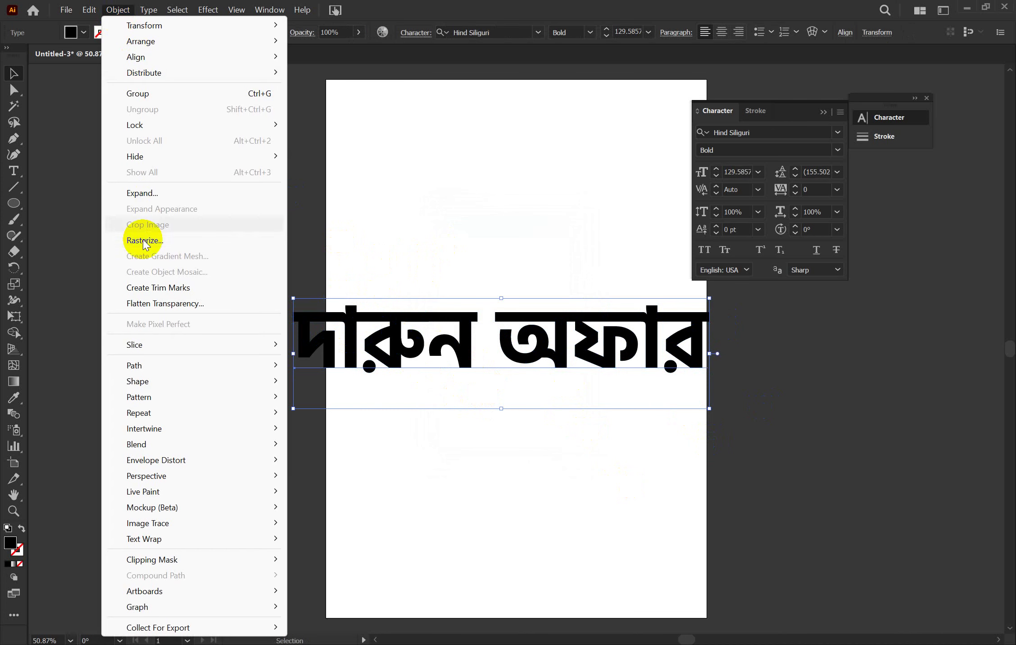
left_click(397, 217)
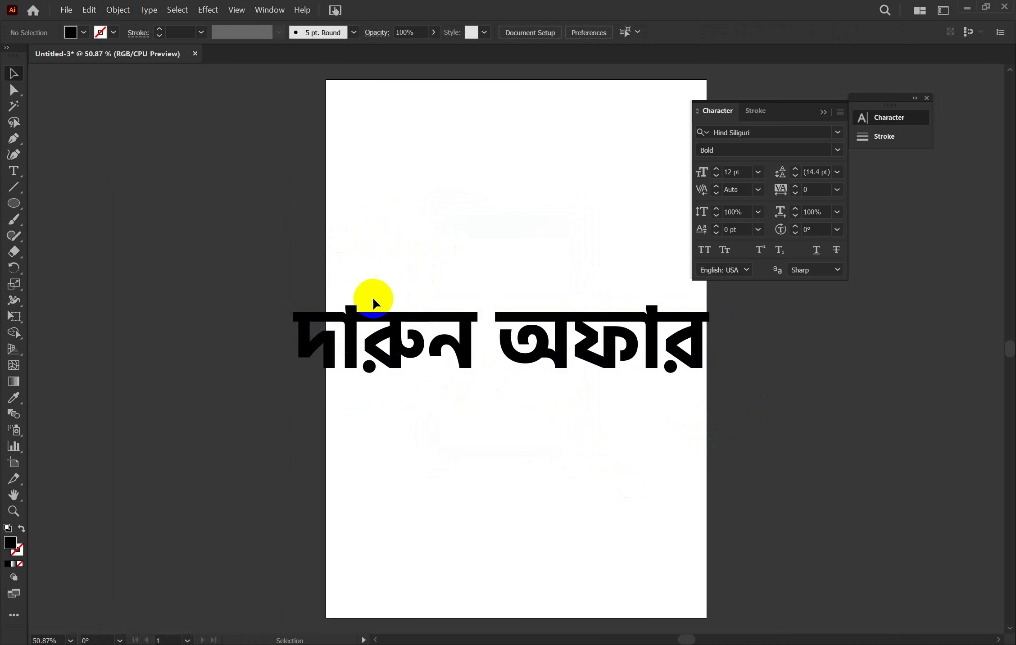
left_click(363, 328)
key("a")
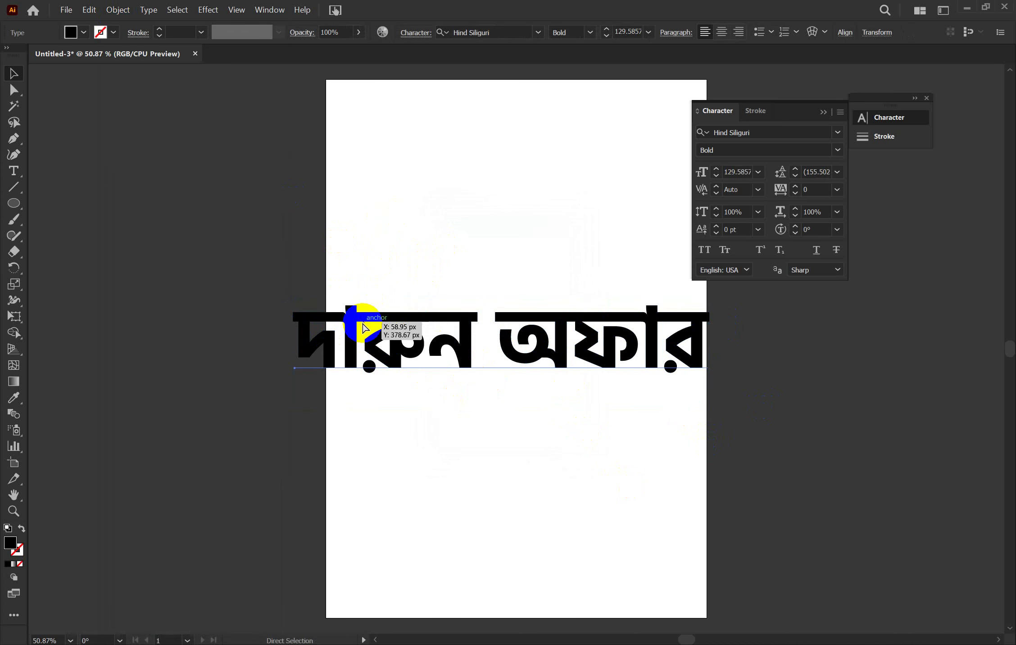
key("v")
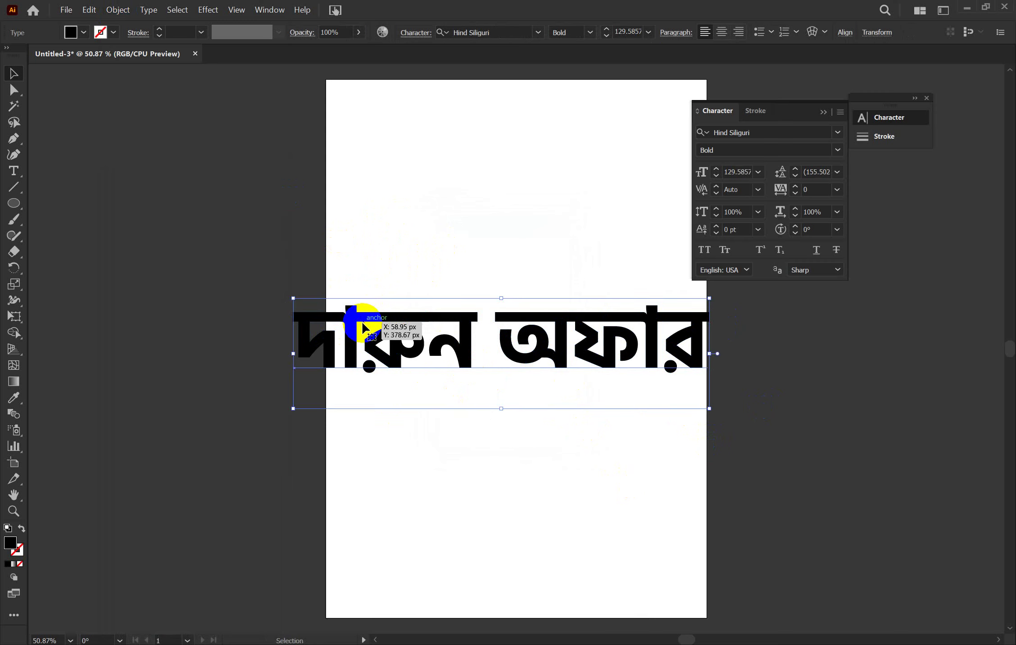
key("a")
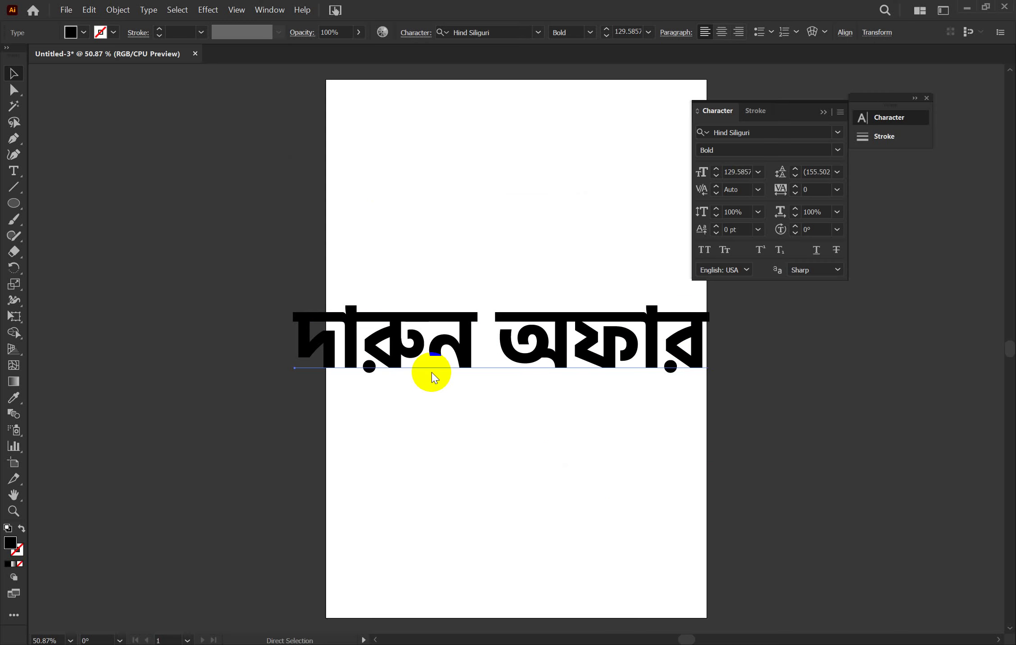
key("ctrl+o")
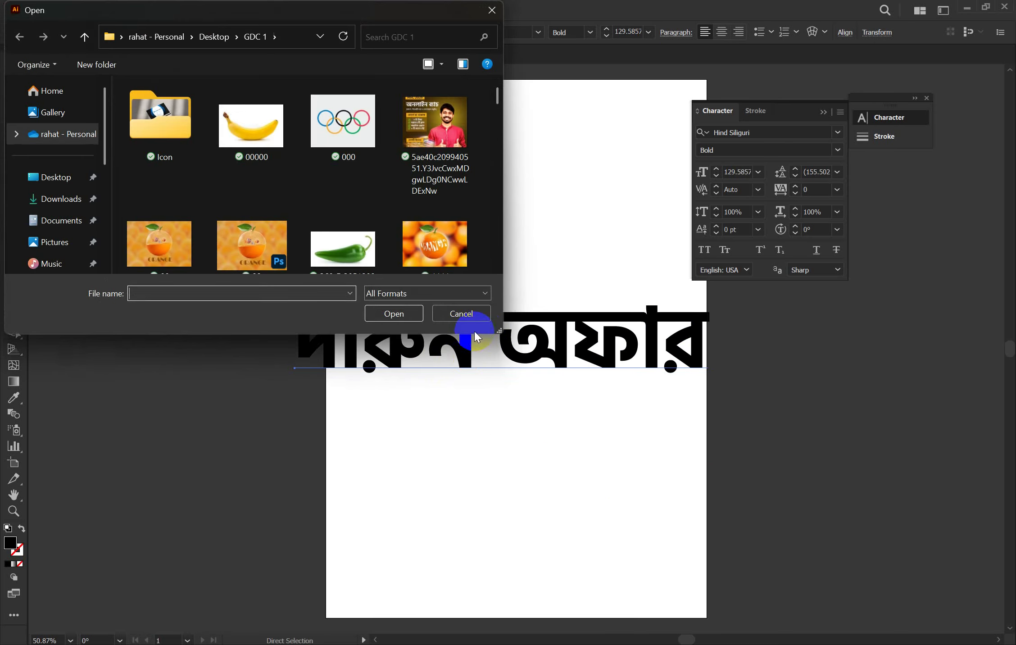
left_click(460, 314)
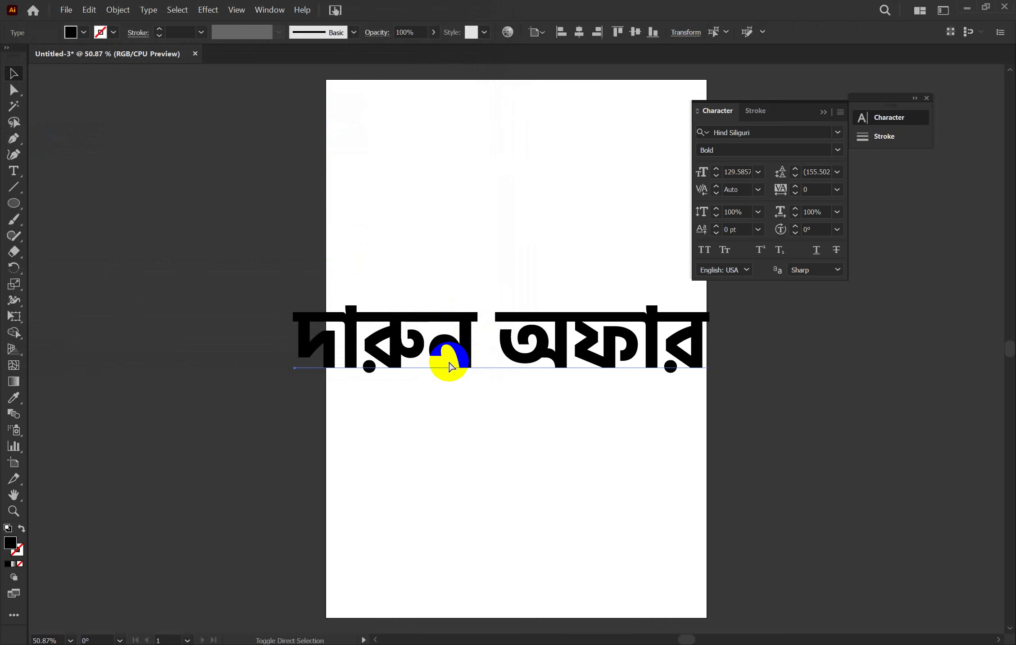
key("ctrl+shift+o")
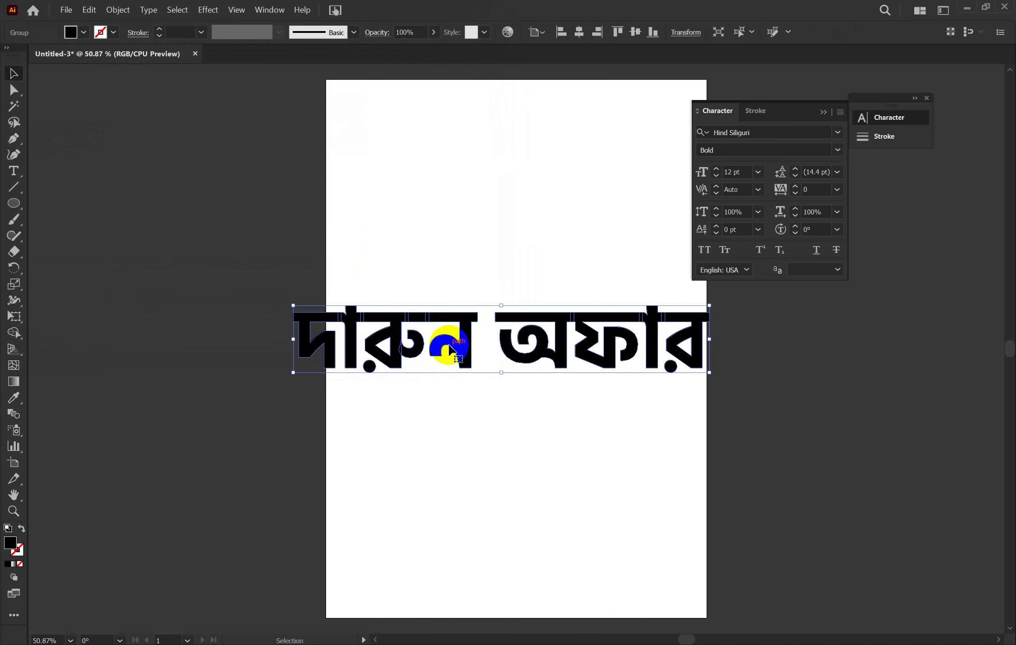
Ungroup the outlined letters, then reselect them all as one headline group
right_click(451, 349)
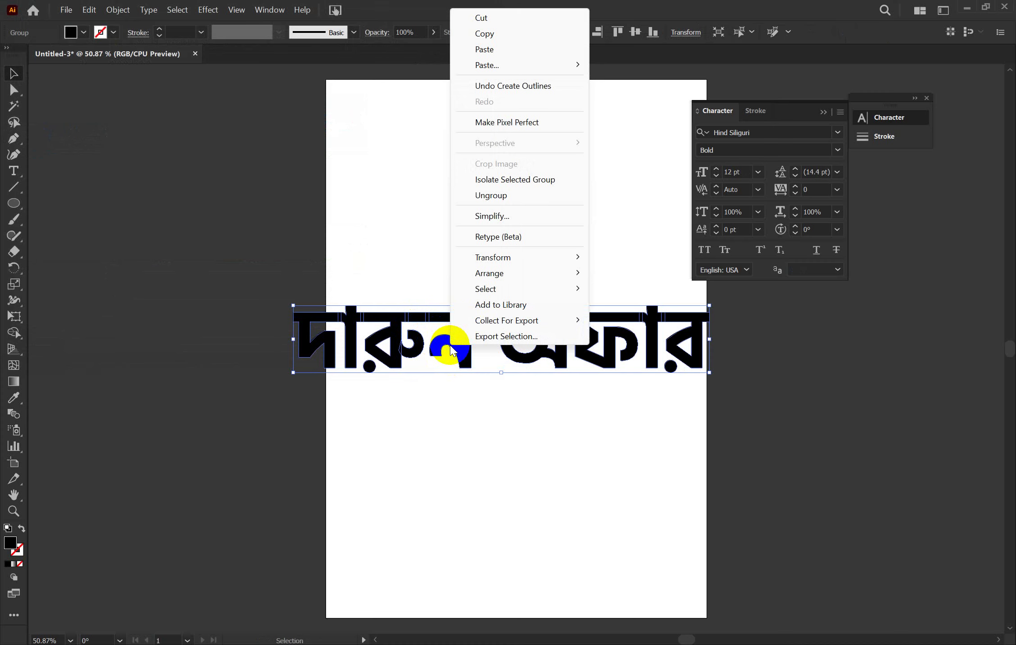
left_click(493, 196)
left_click(578, 247)
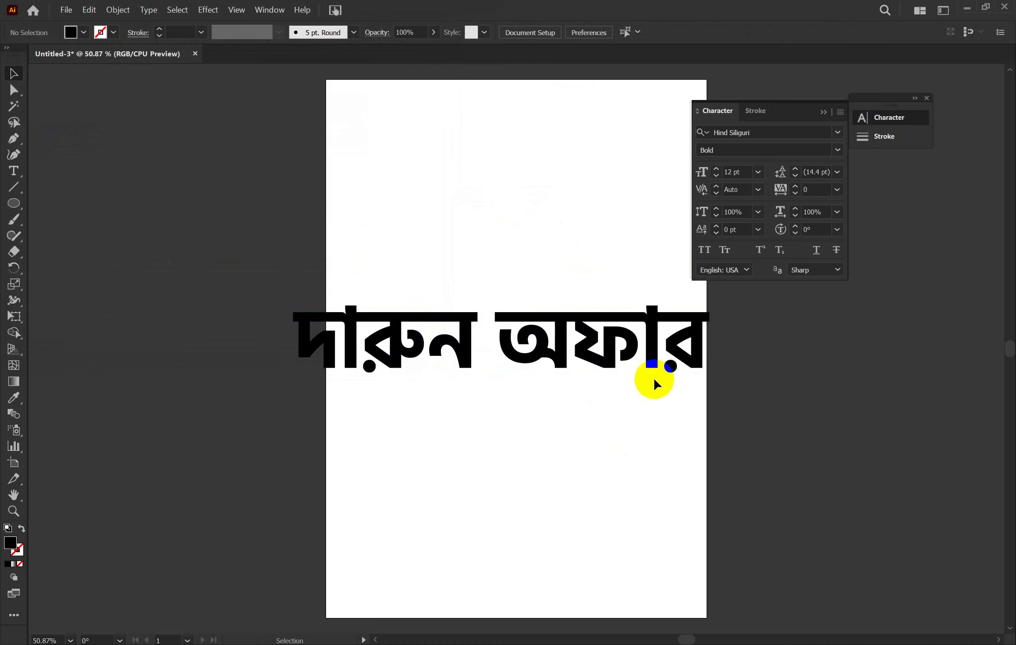
left_click_drag(260, 284, 734, 425)
right_click(610, 351)
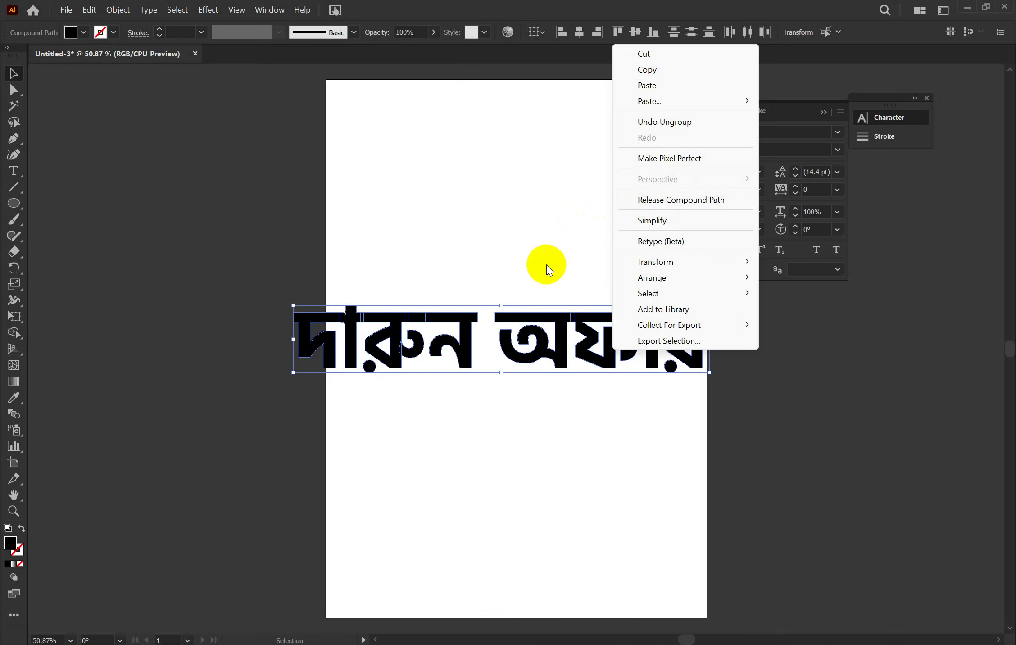
left_click(525, 271)
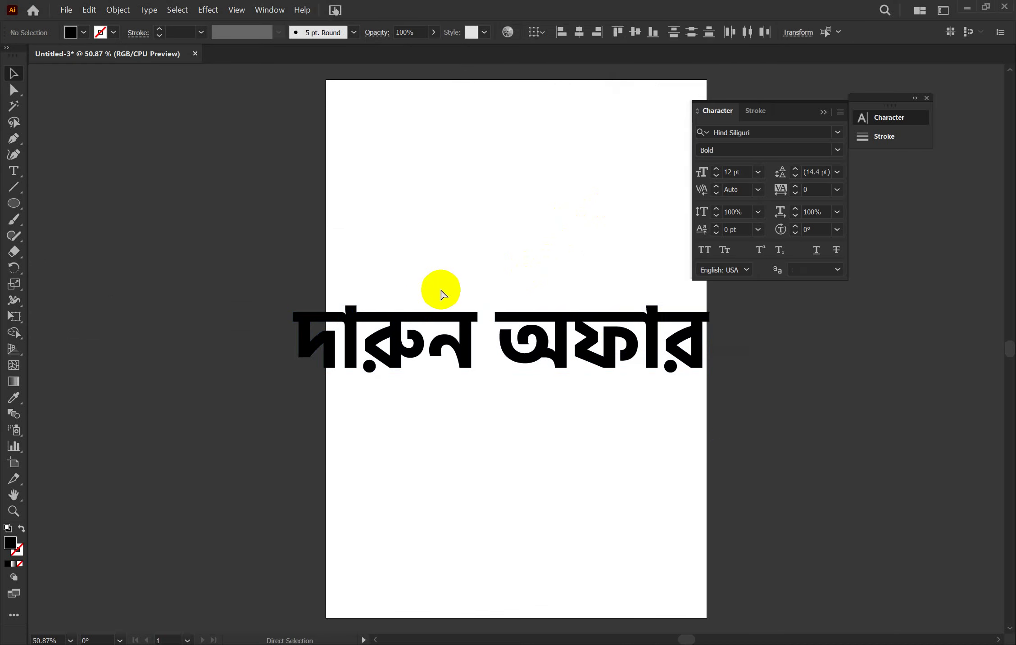
key("ctrl+a")
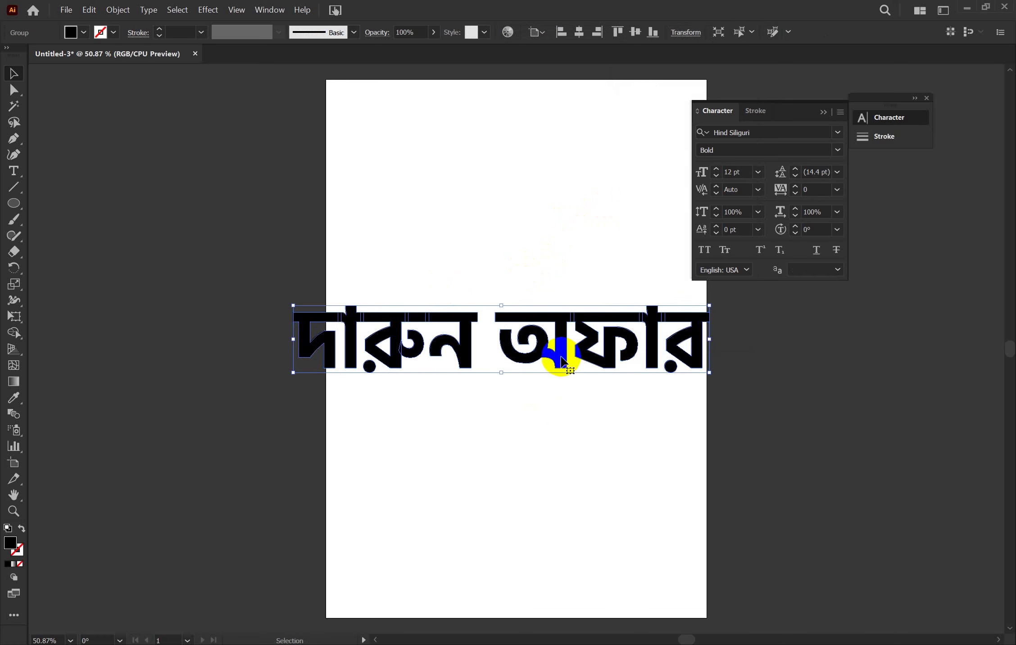
Move the outlined headline left off the artboard onto the pasteboard
left_click_drag(556, 357, 176, 341)
scroll(261, 352, "left", 5)
scroll(177, 342, "left", 5)
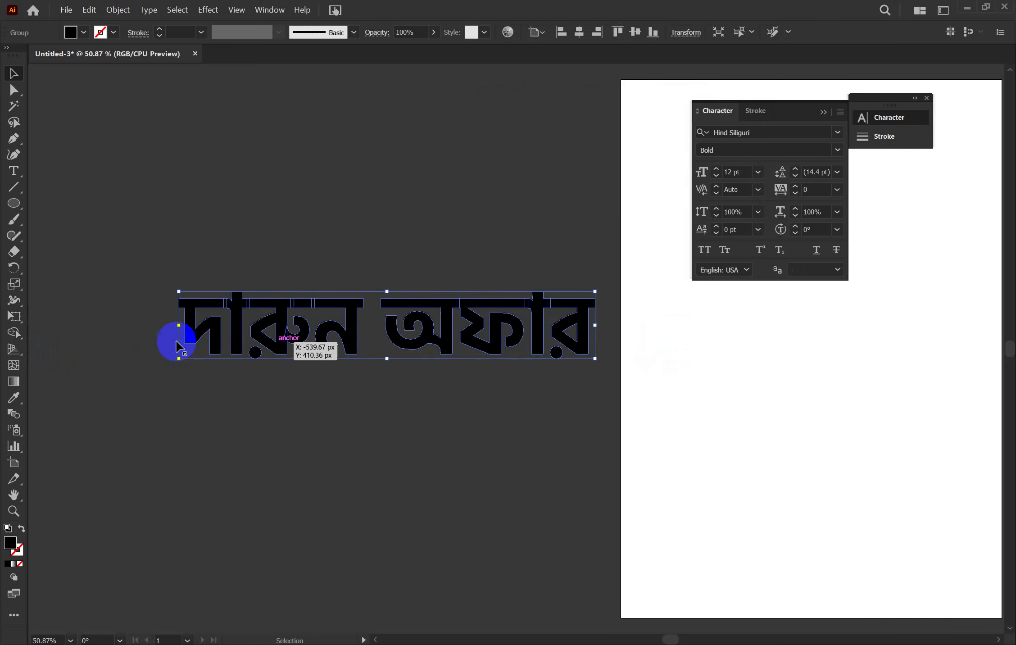
scroll(176, 342, "left", 3)
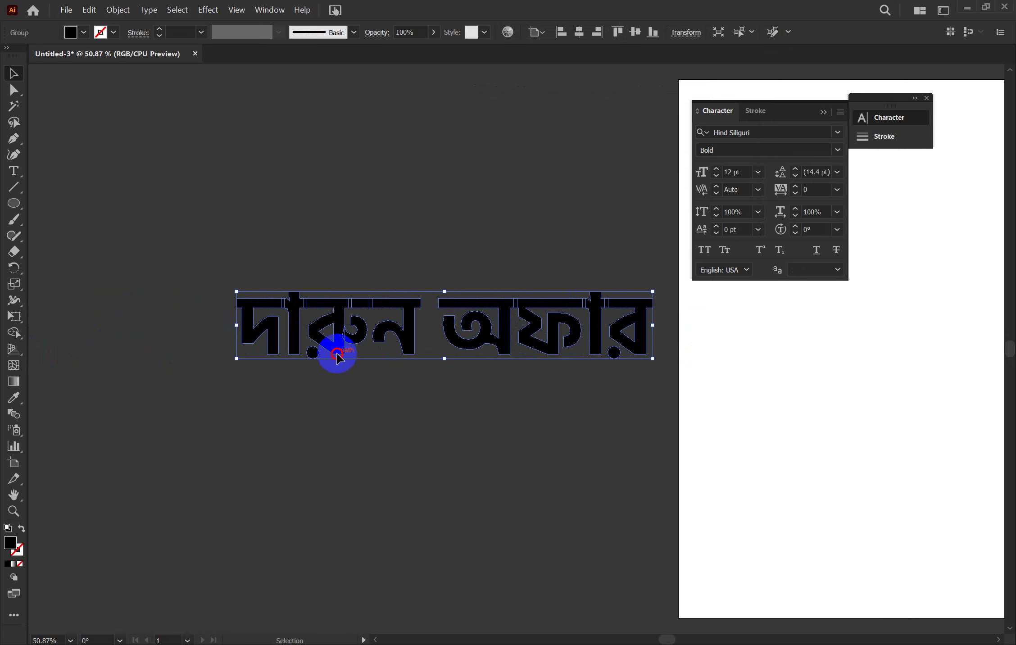
left_click_drag(336, 354, 304, 353)
Make a much smaller copy at the headline's centre and select both copies
left_click(351, 401)
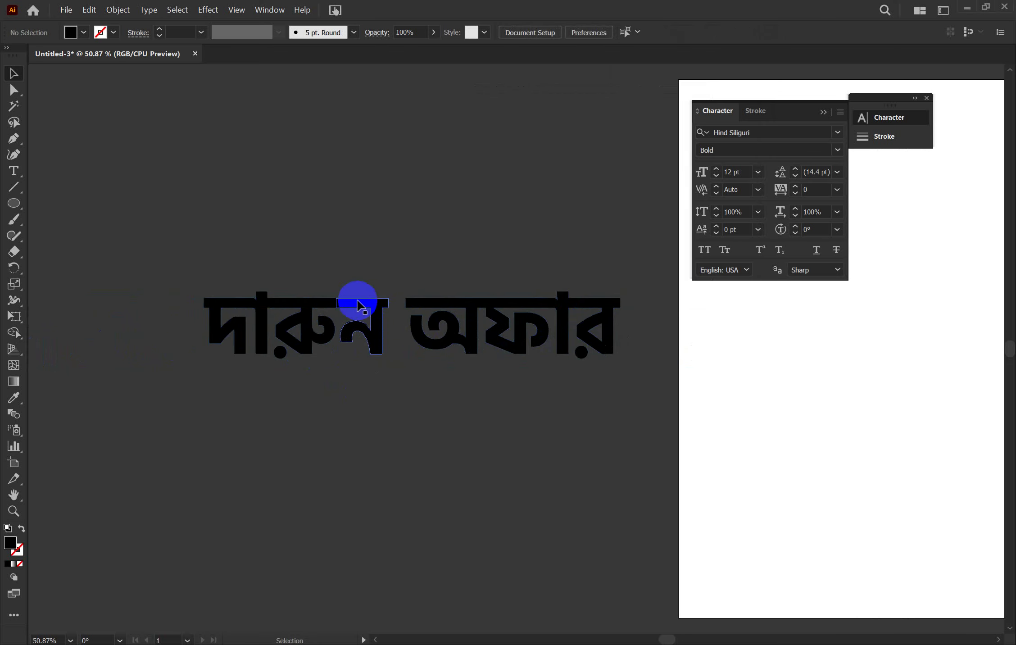
left_click(377, 324)
key("a")
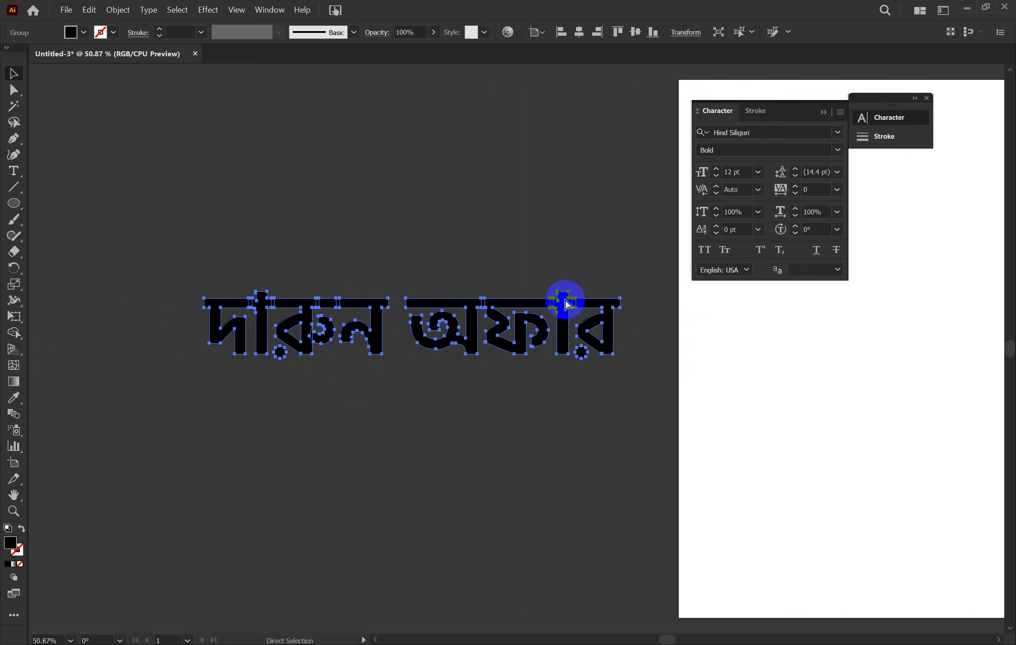
key("v")
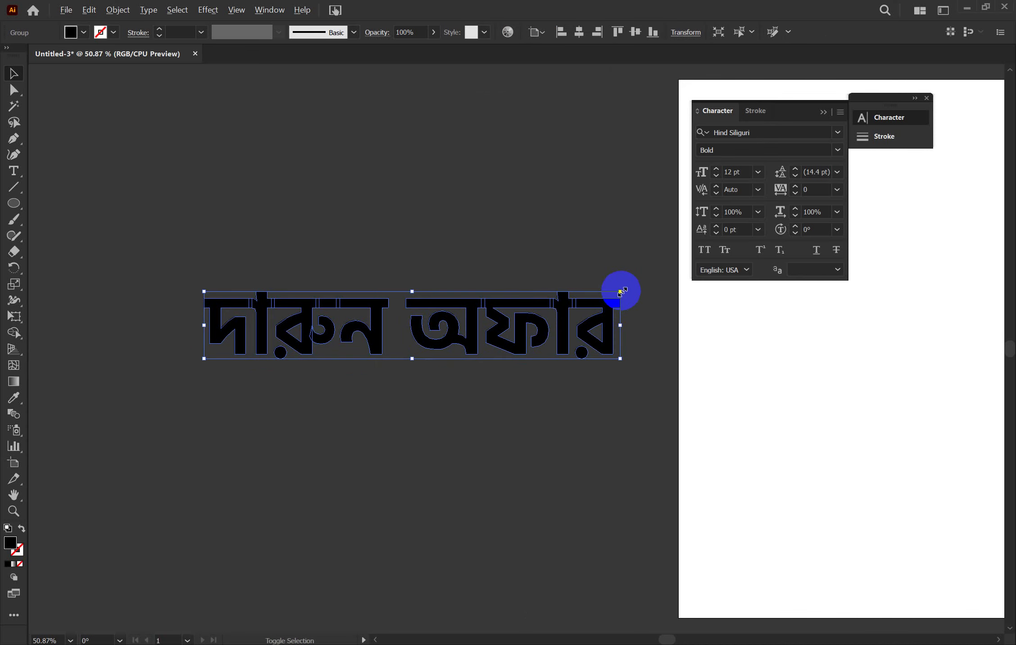
left_click_drag(622, 292, 812, 320)
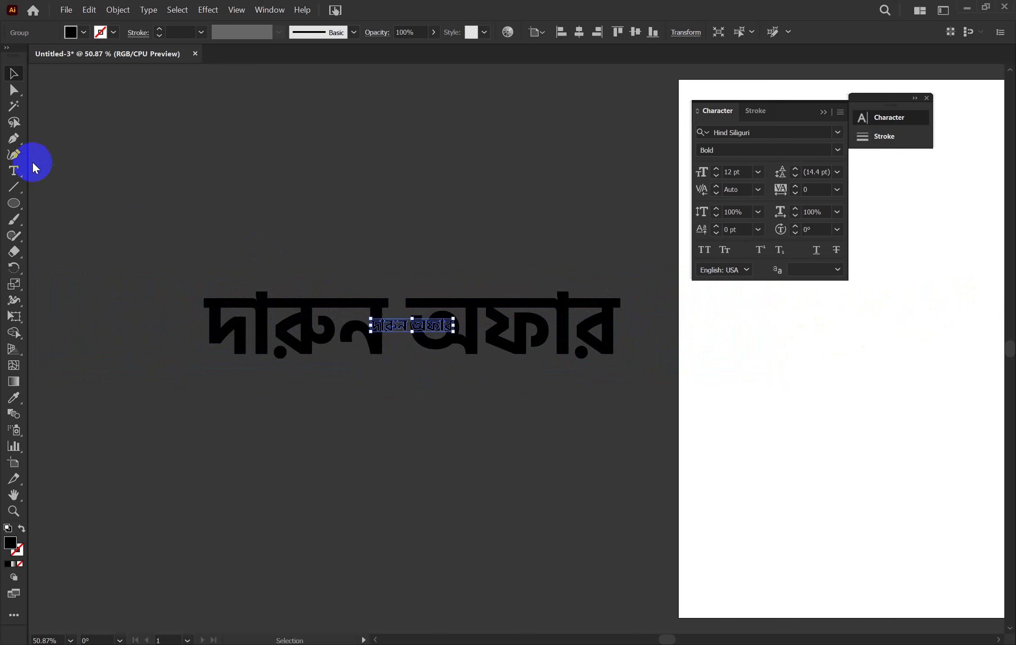
left_click(186, 153)
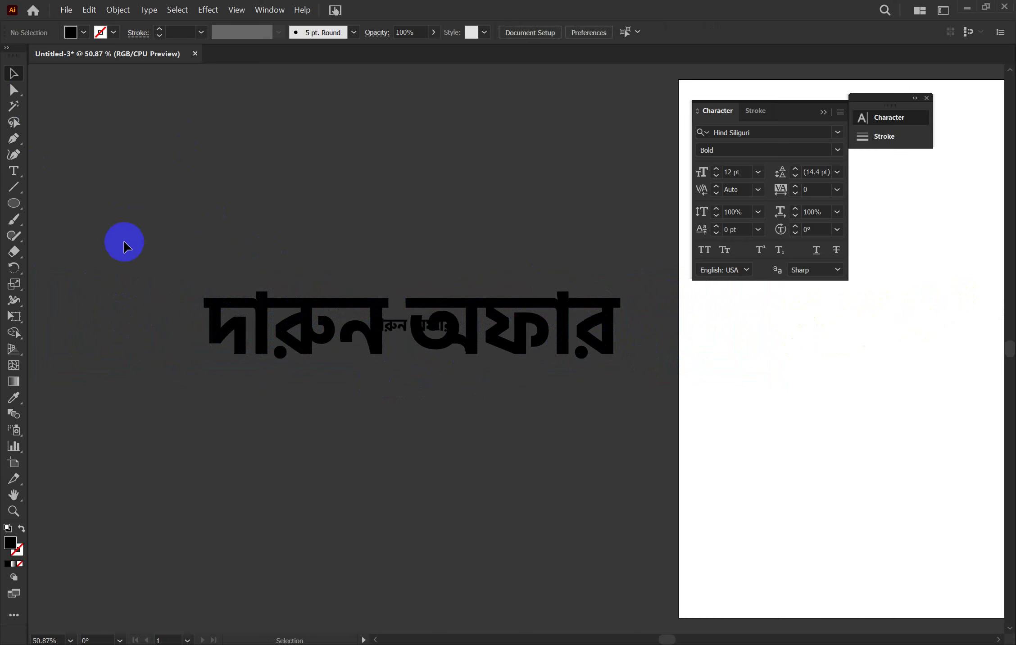
left_click_drag(134, 248, 456, 390)
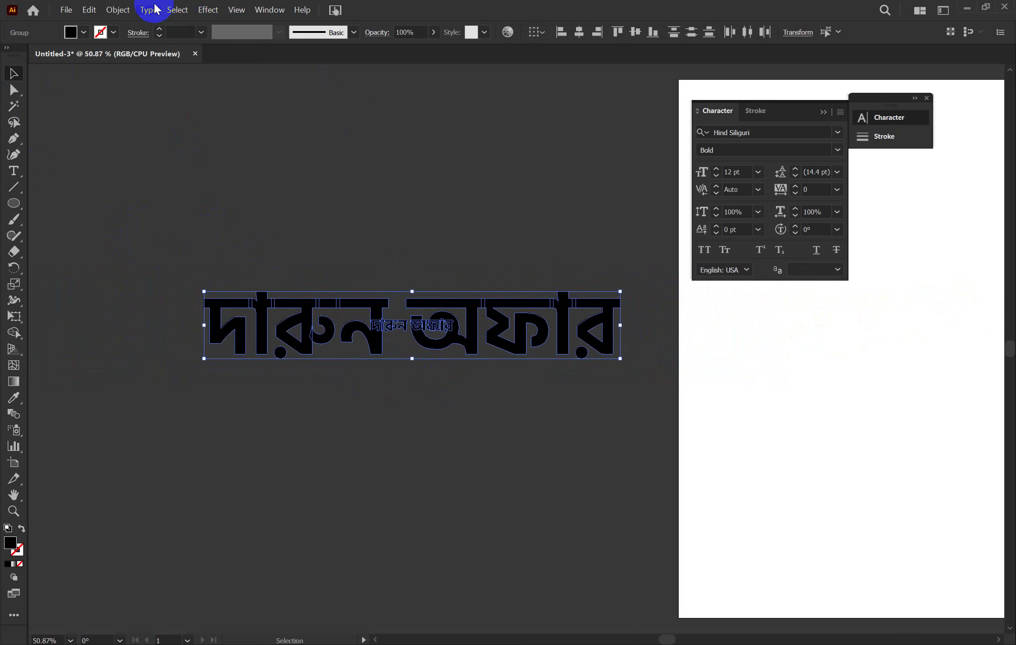
Blend the large and small 'দারুন অফার' copies, then expand the blend into outlines
left_click(118, 9)
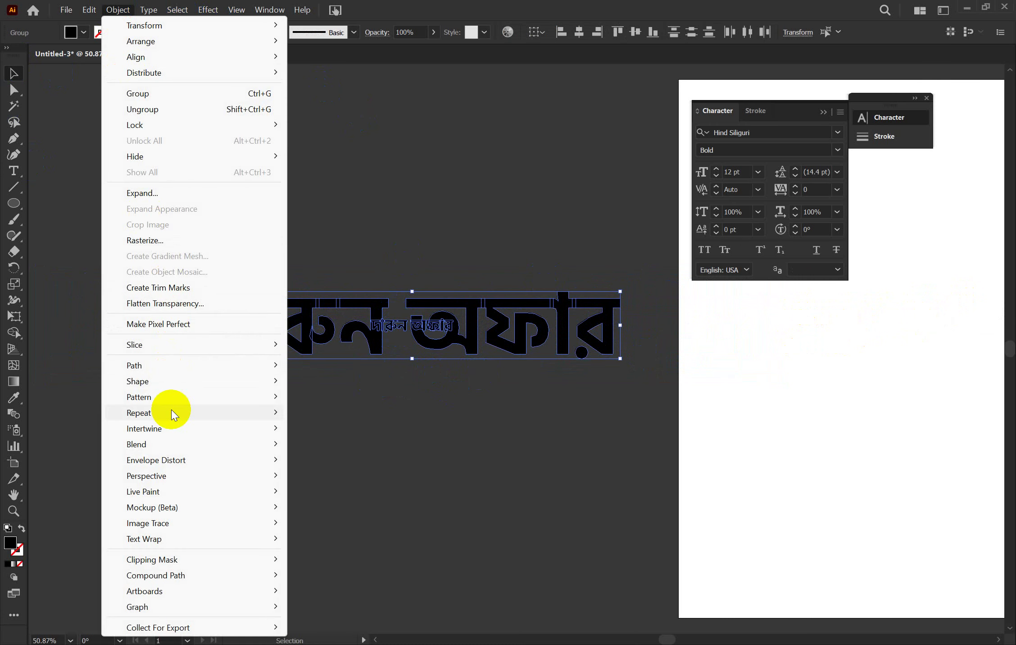
mouse_move(171, 444)
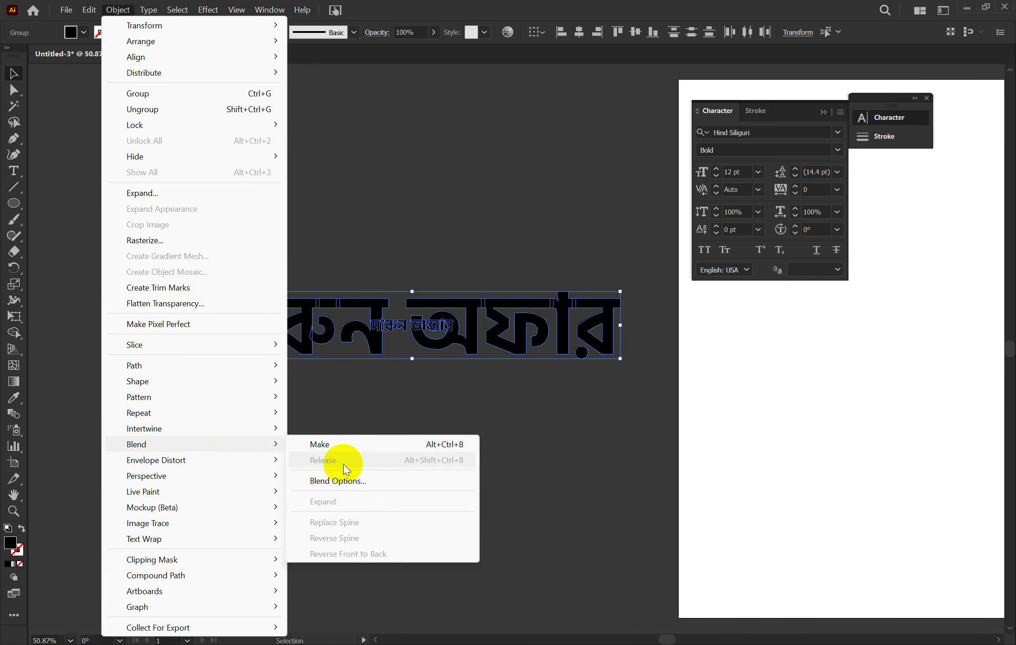
left_click(327, 446)
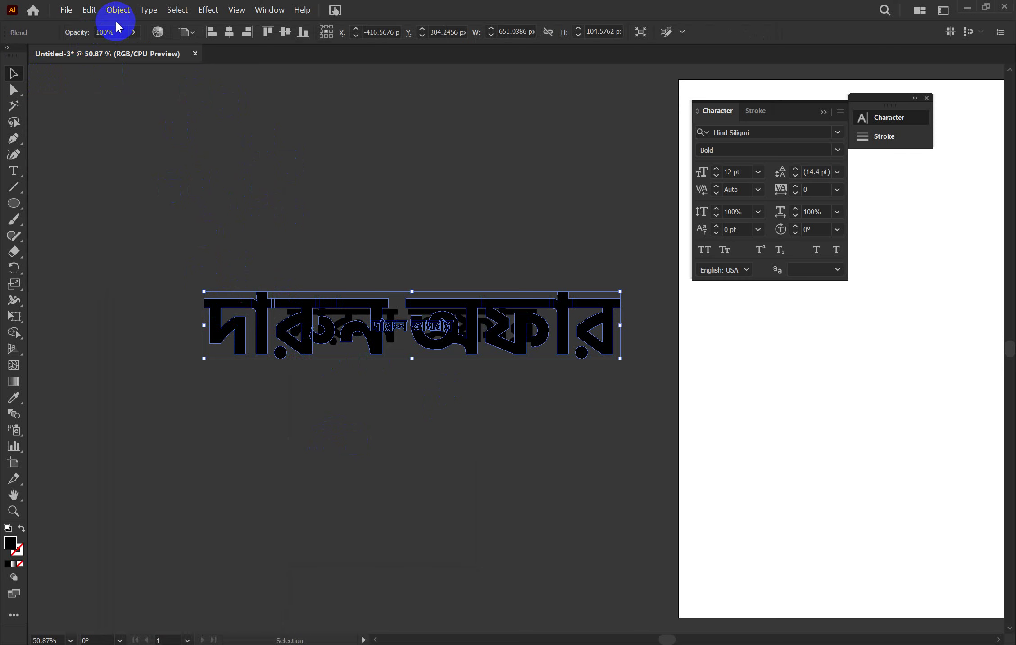
key("alt+o")
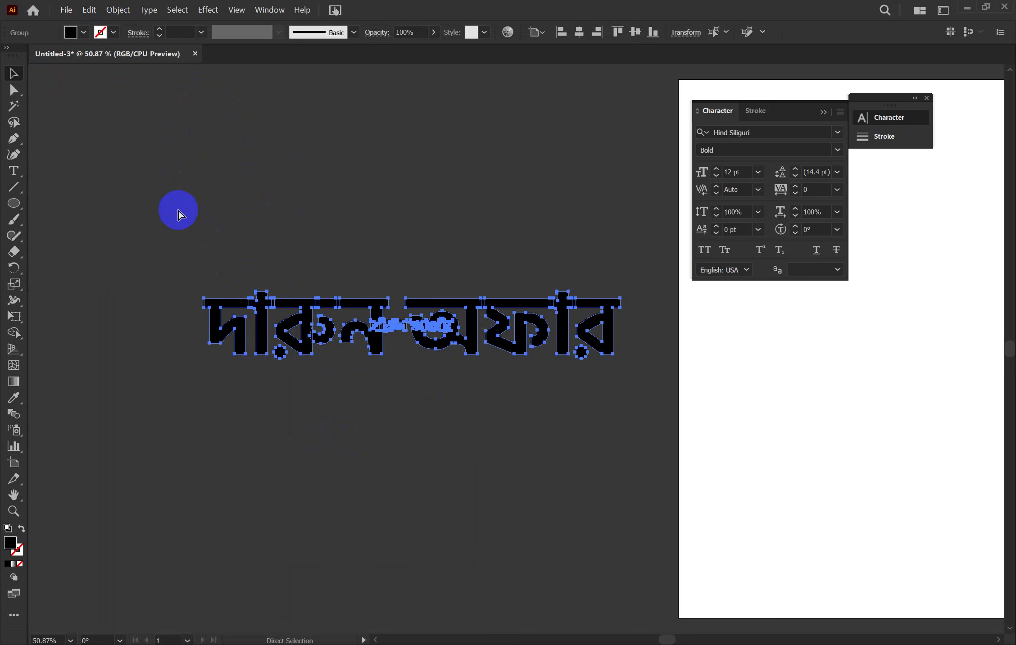
Try moving an anchor on the ন letter, undo it, and reselect the headline group
key("v")
key("a")
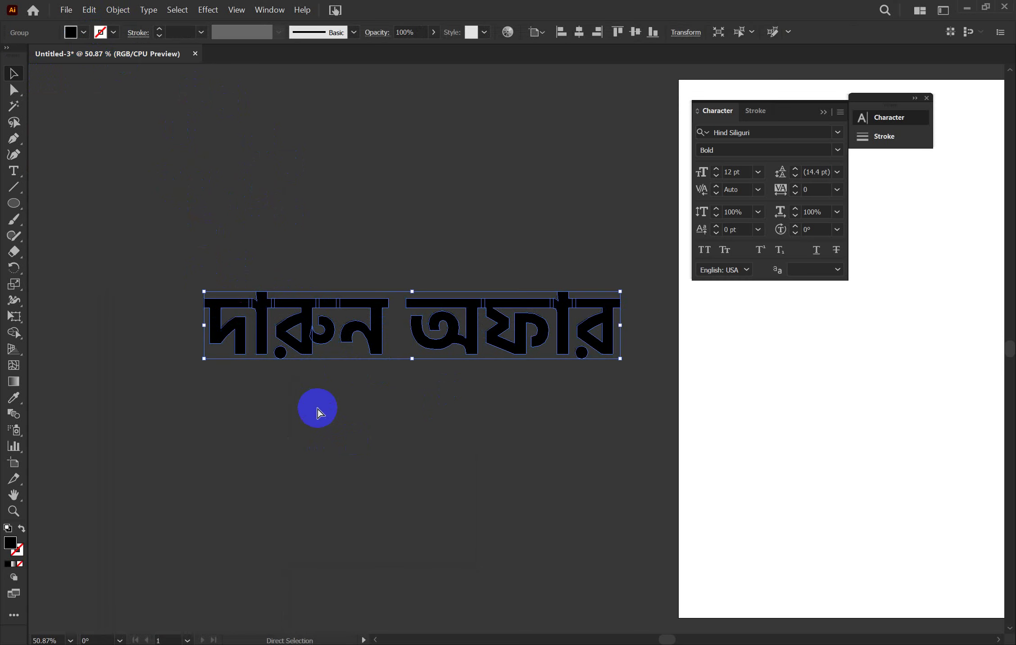
left_click(409, 408)
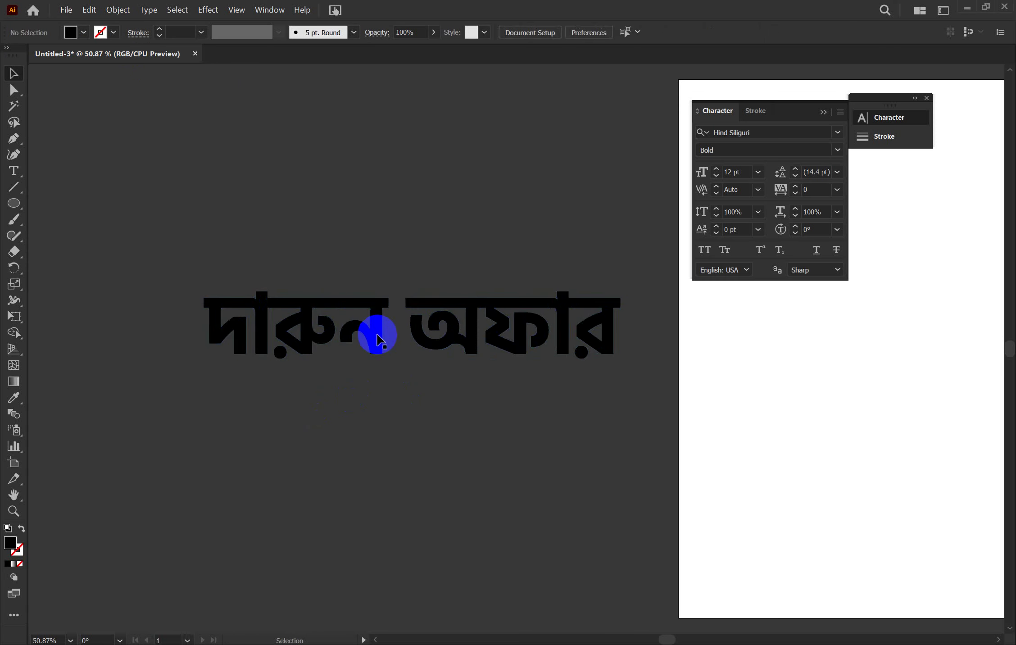
left_click_drag(377, 334, 372, 334)
key("ctrl+z")
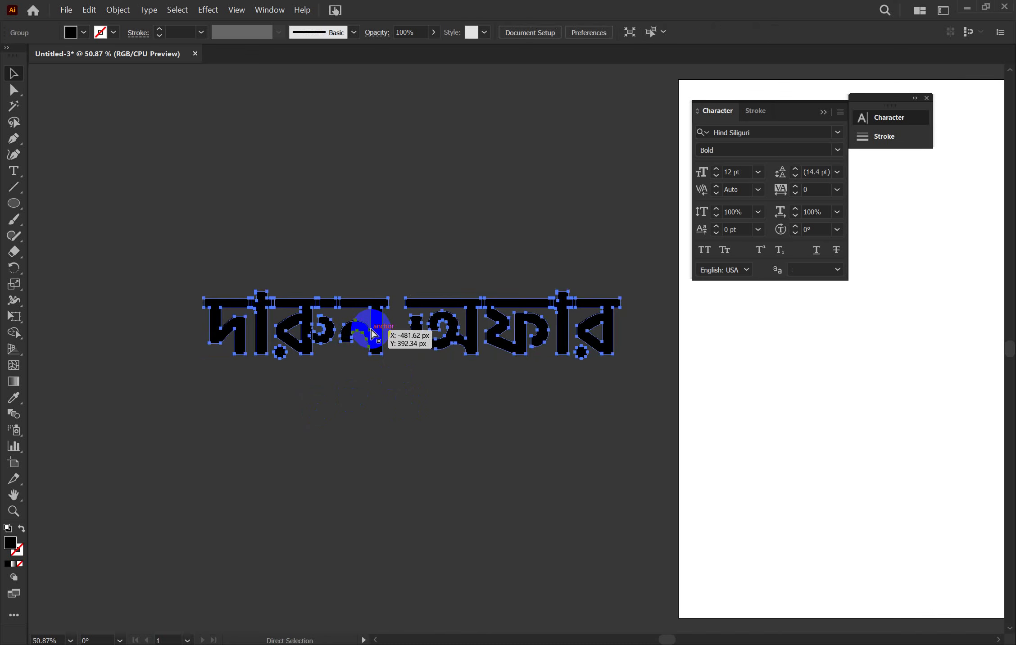
key("v")
left_click(373, 341)
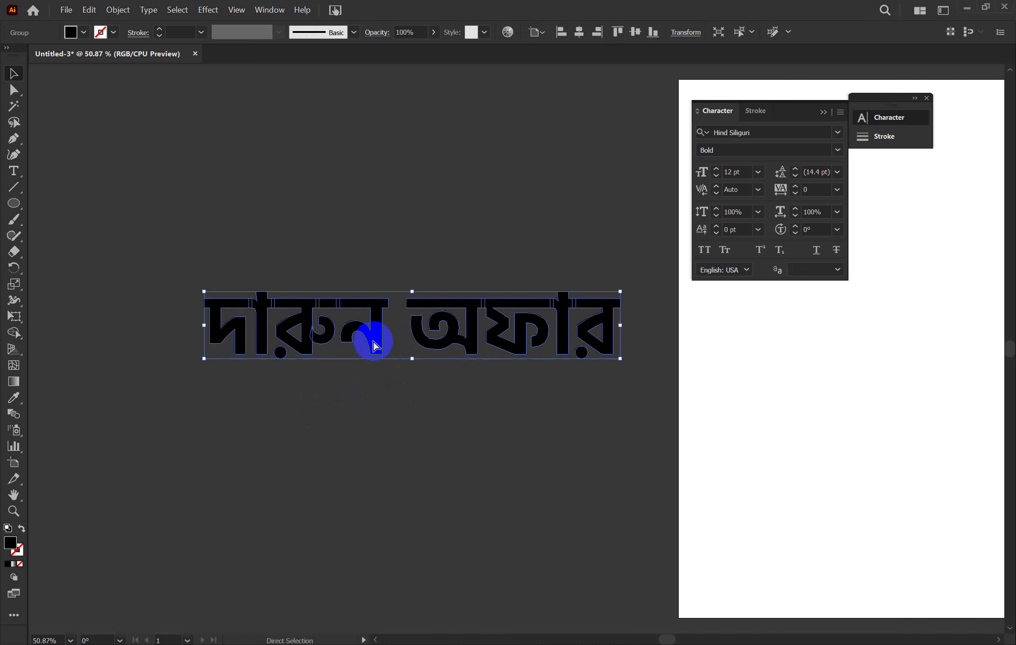
key("a")
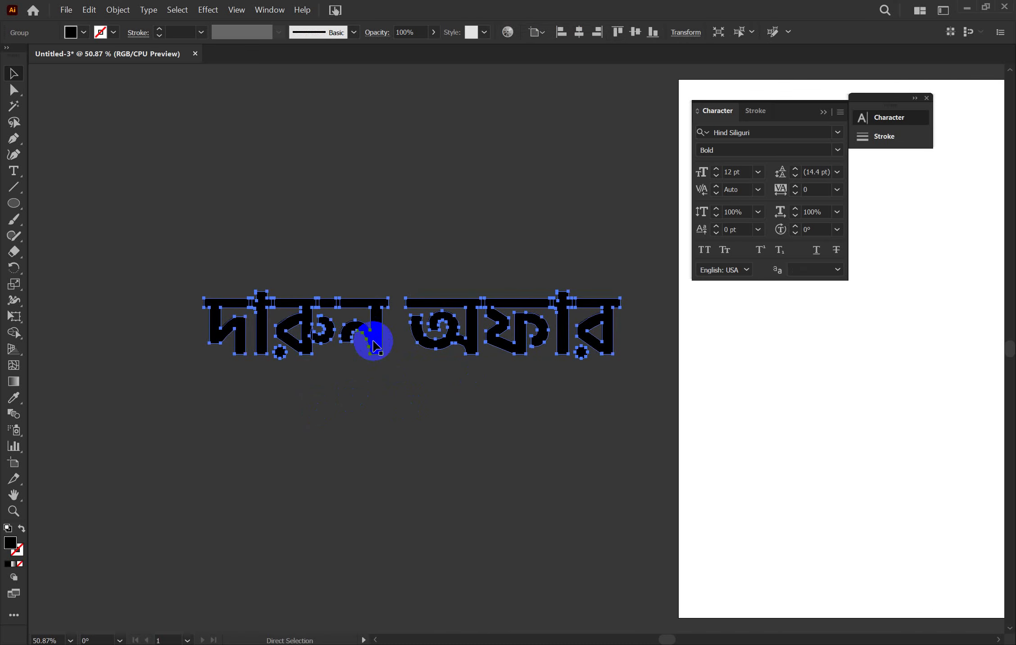
key("v")
Make a small centre copy, select both headlines, and join them with Object > Blend > Make
left_click_drag(620, 359, 477, 331)
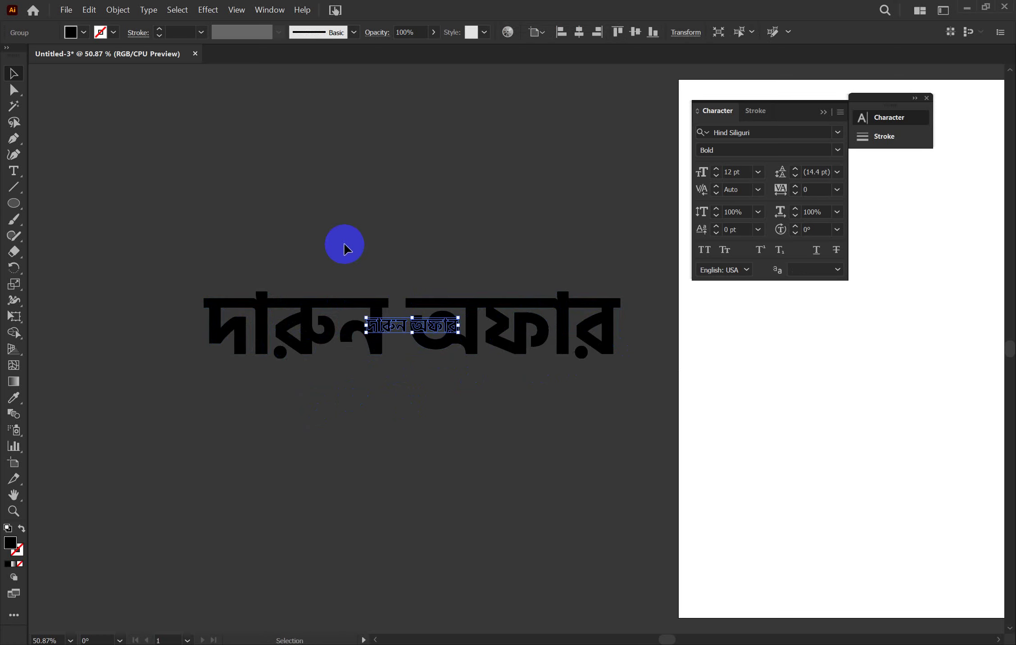
left_click_drag(315, 266, 483, 344)
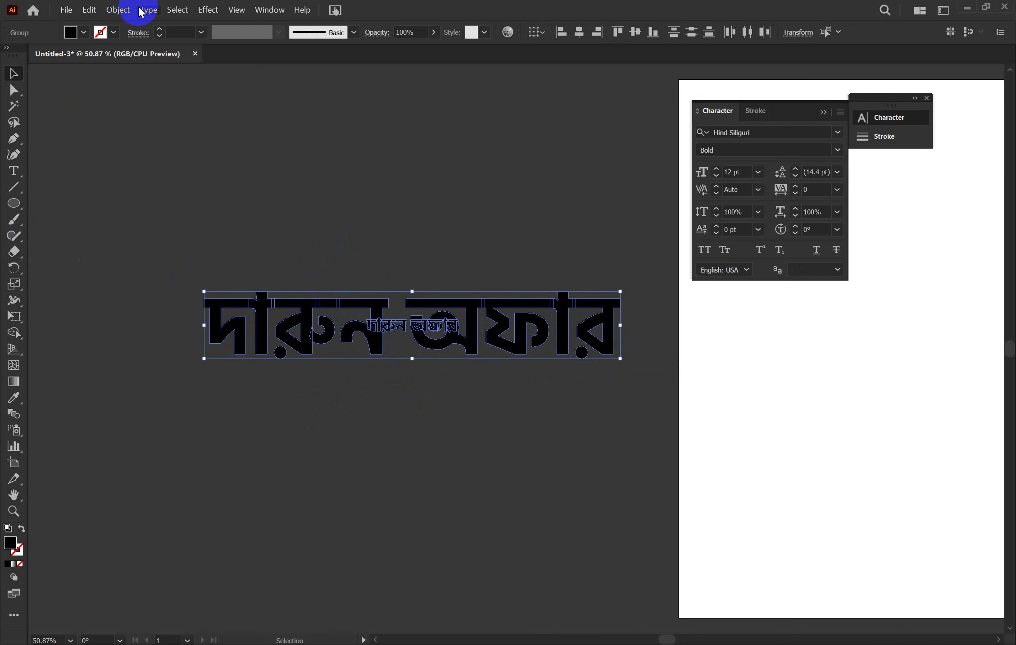
left_click(120, 10)
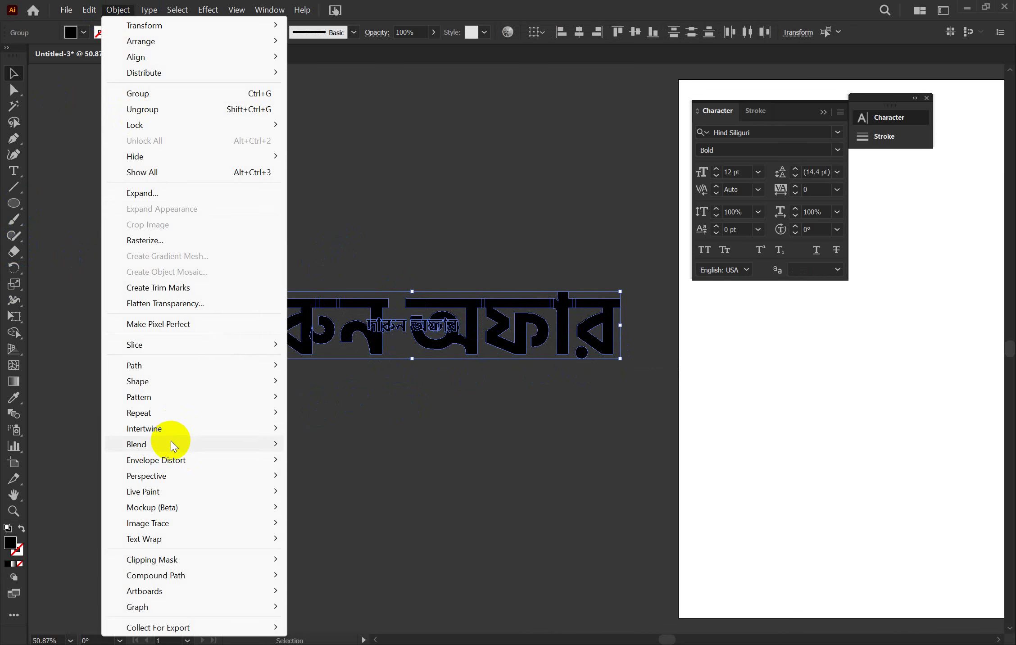
mouse_move(280, 447)
left_click(315, 444)
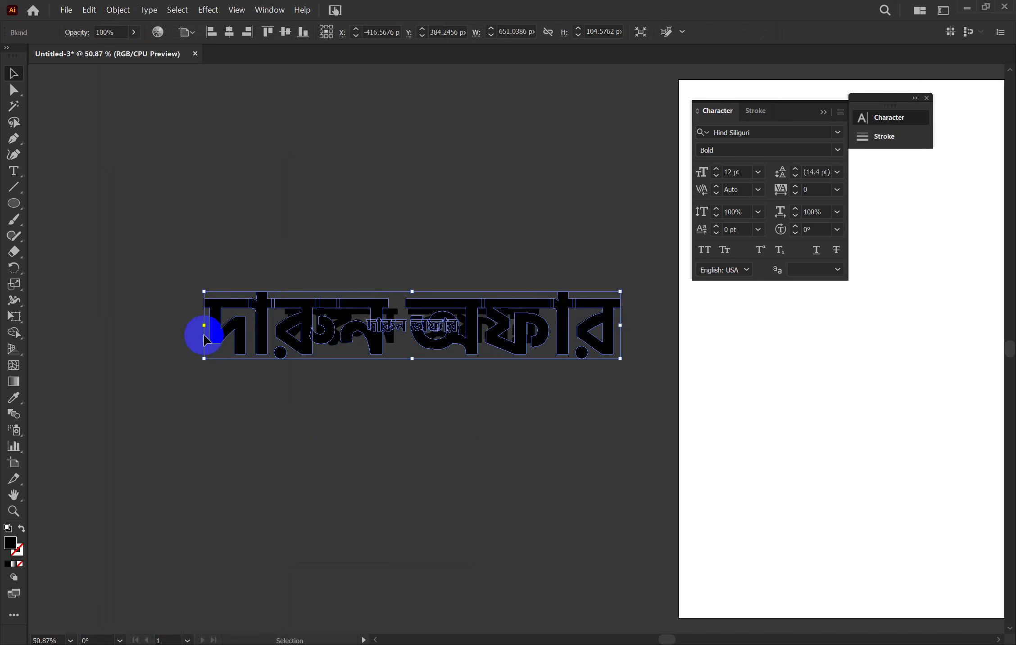
left_click(122, 11)
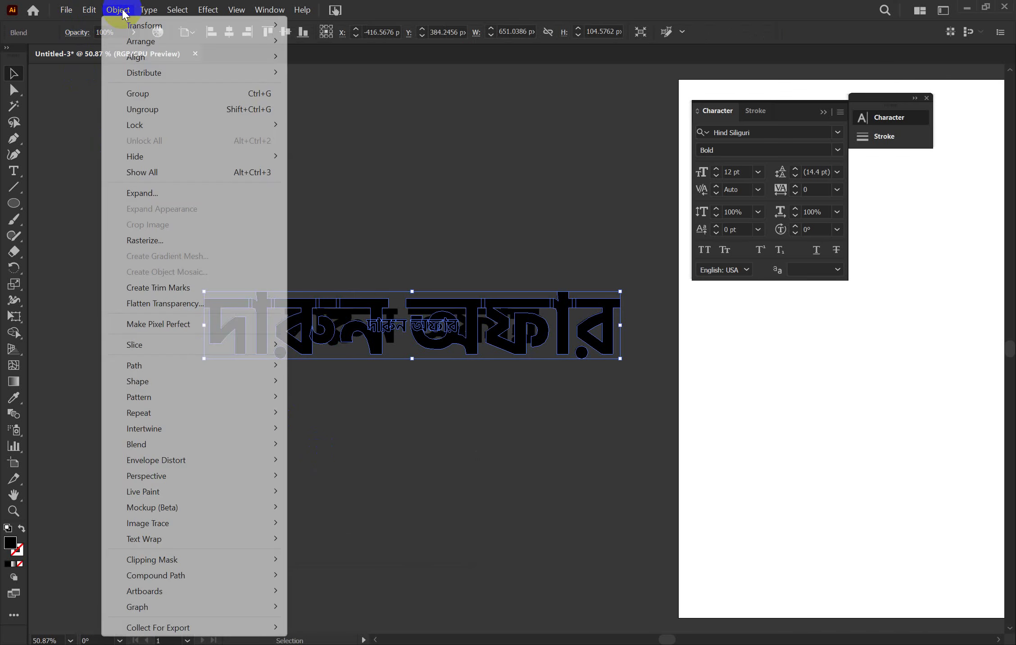
mouse_move(177, 444)
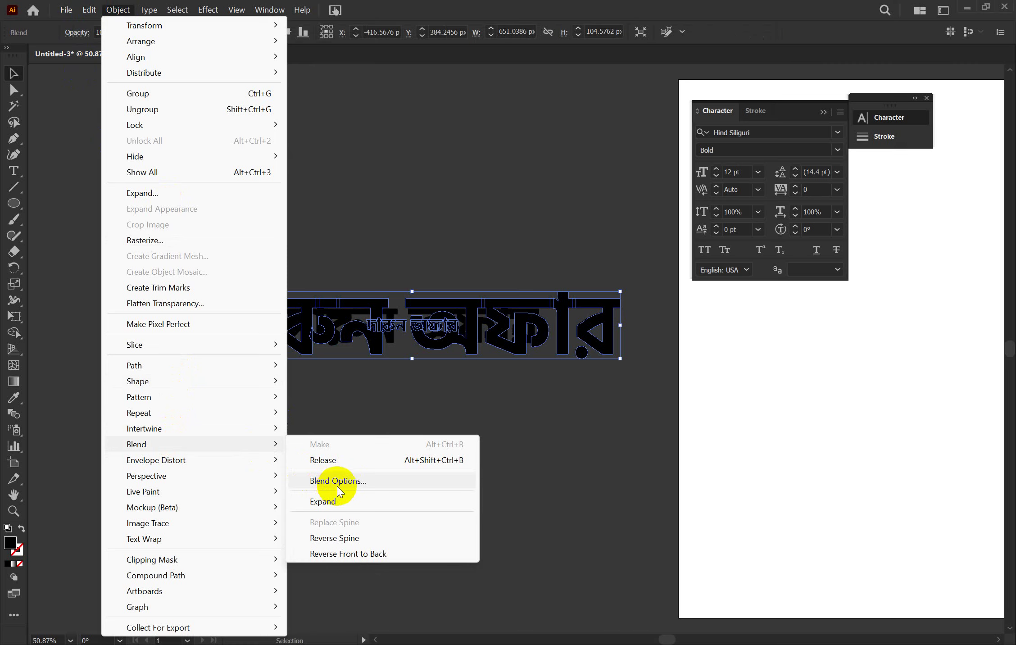
Set Blend Options spacing to Specified Steps with 250 steps, with Preview on
left_click(352, 482)
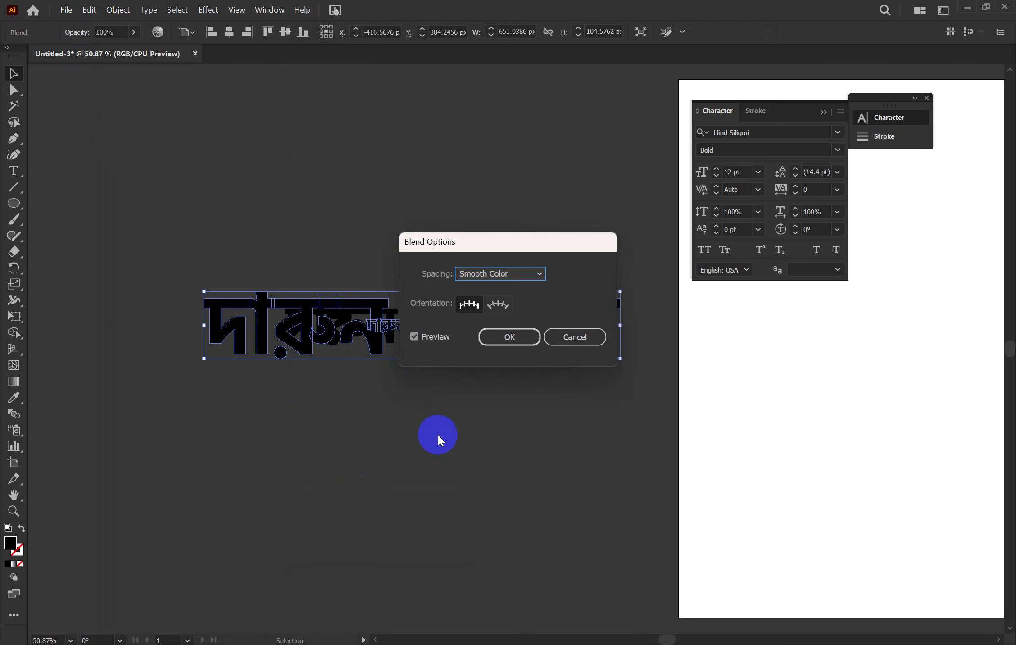
left_click_drag(530, 234, 729, 283)
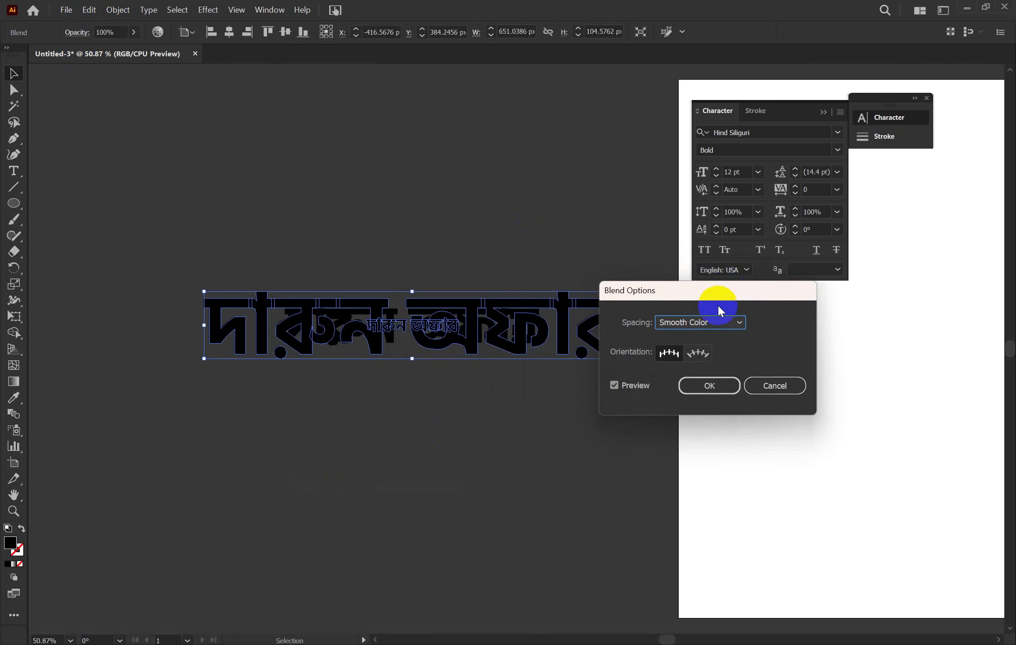
left_click(702, 322)
left_click(696, 352)
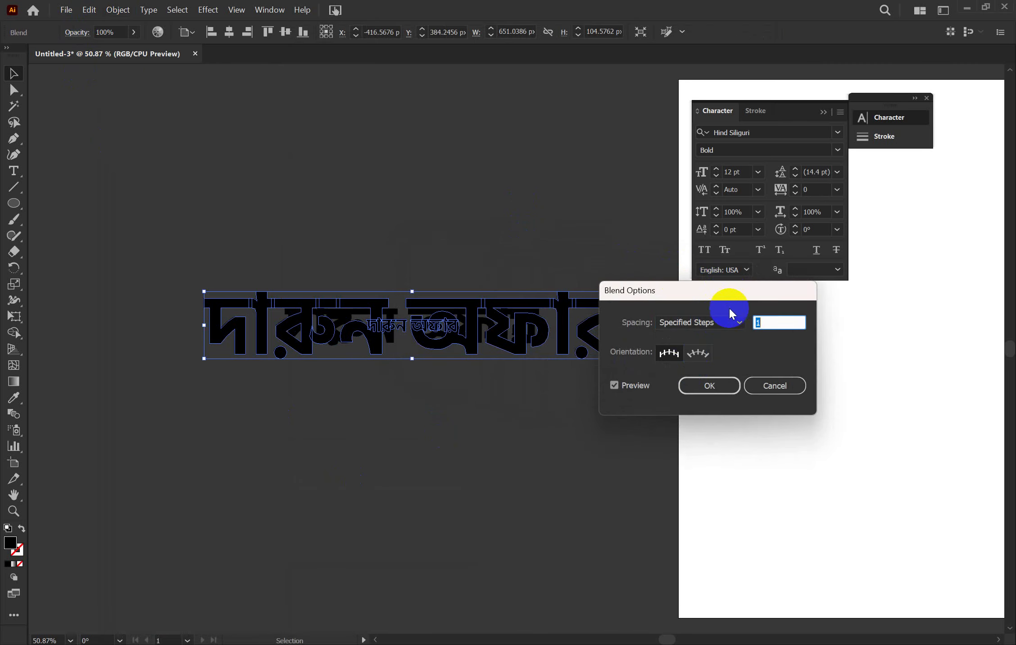
left_click_drag(765, 302, 879, 304)
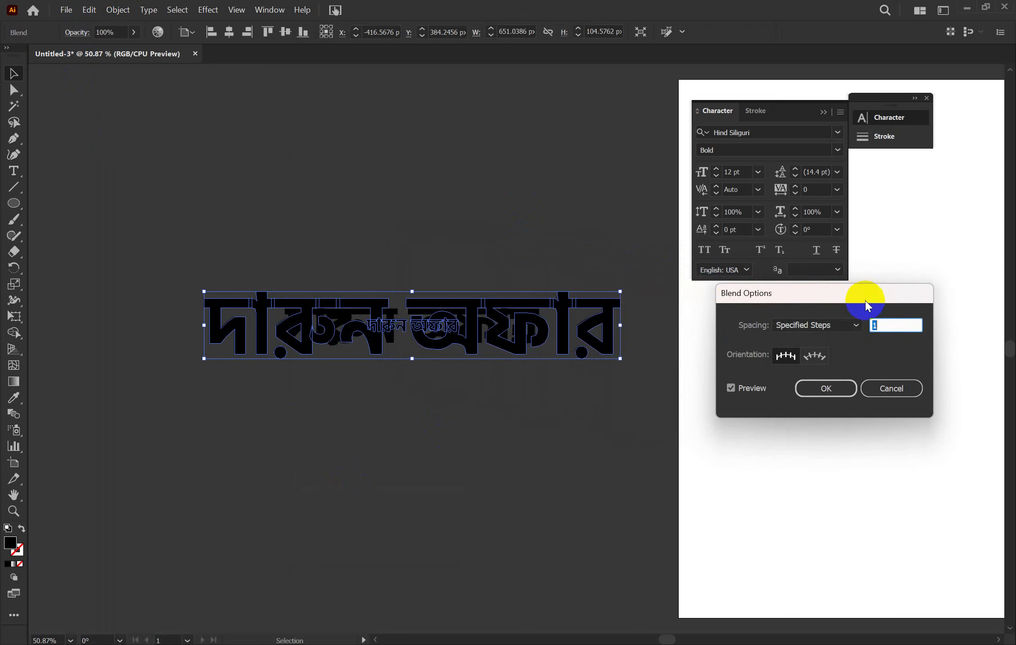
left_click(876, 325)
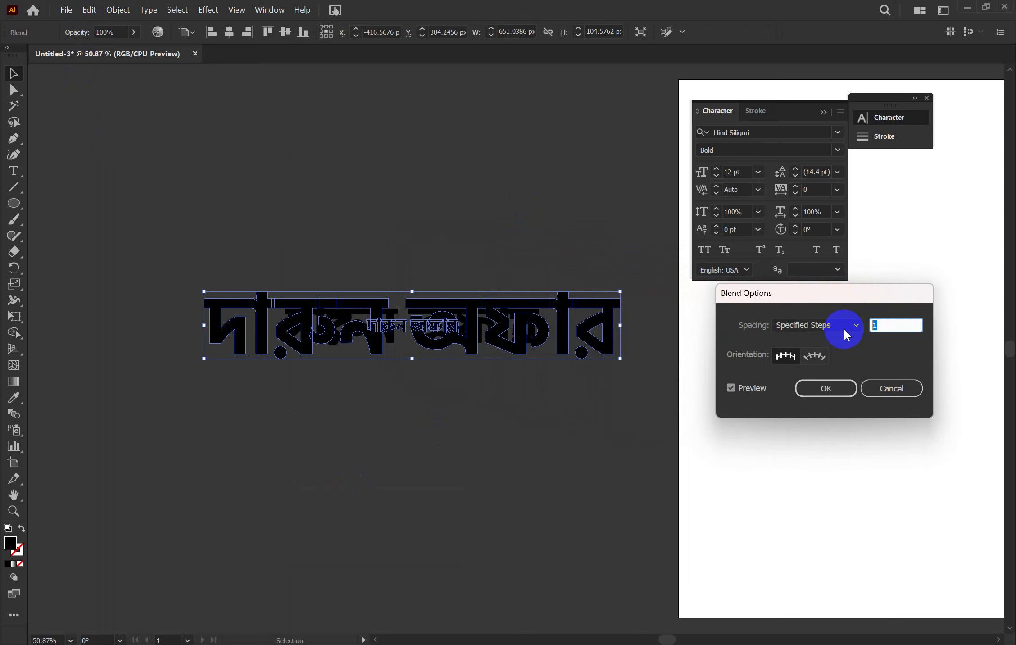
type("250")
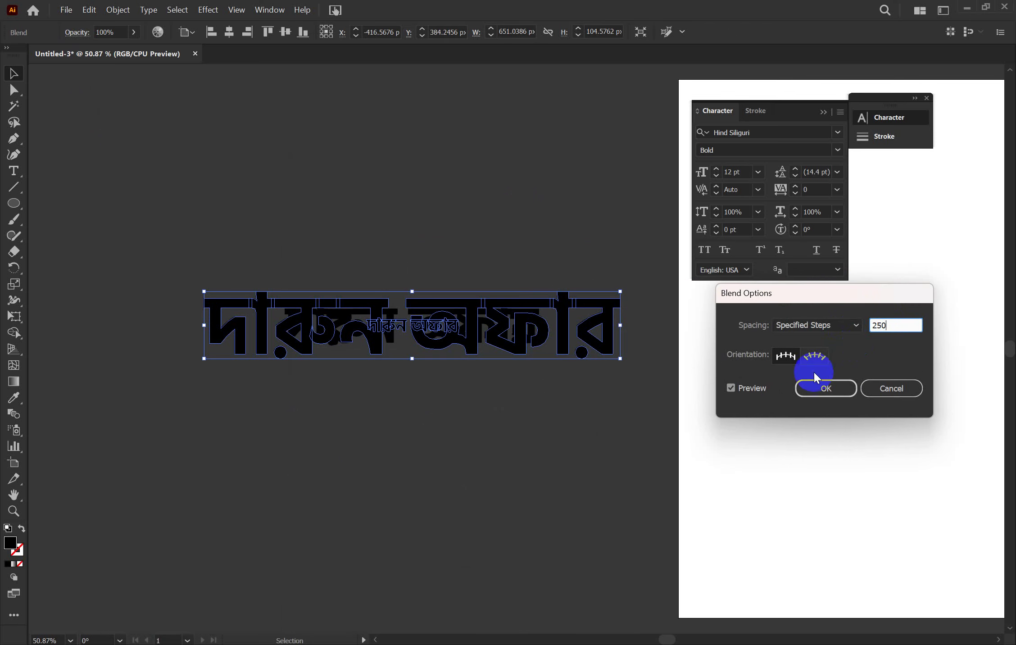
left_click(731, 390)
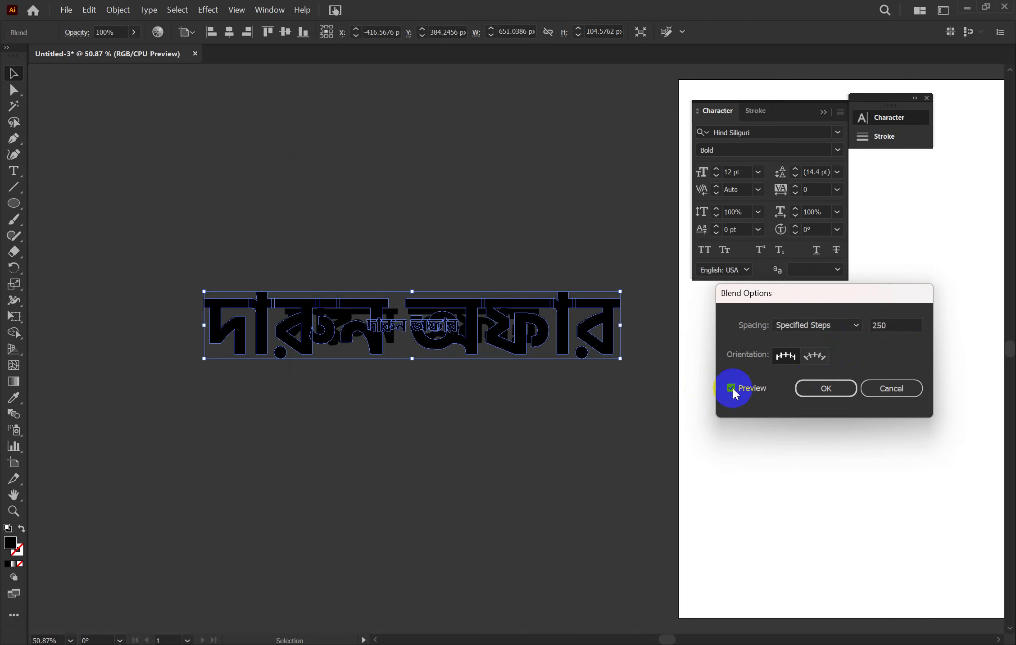
left_click(732, 388)
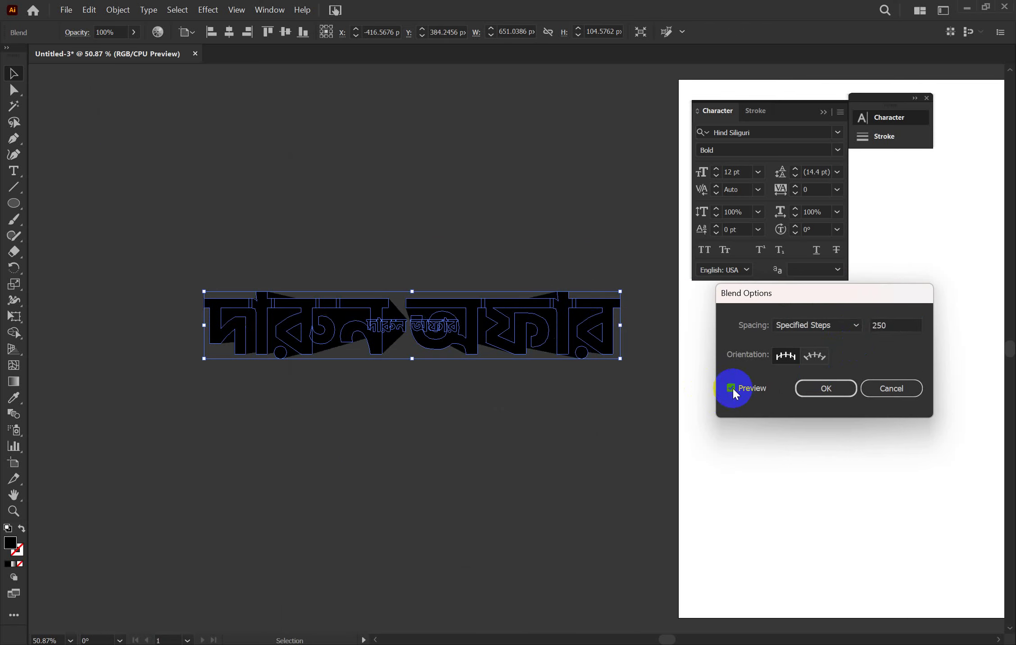
left_click(817, 386)
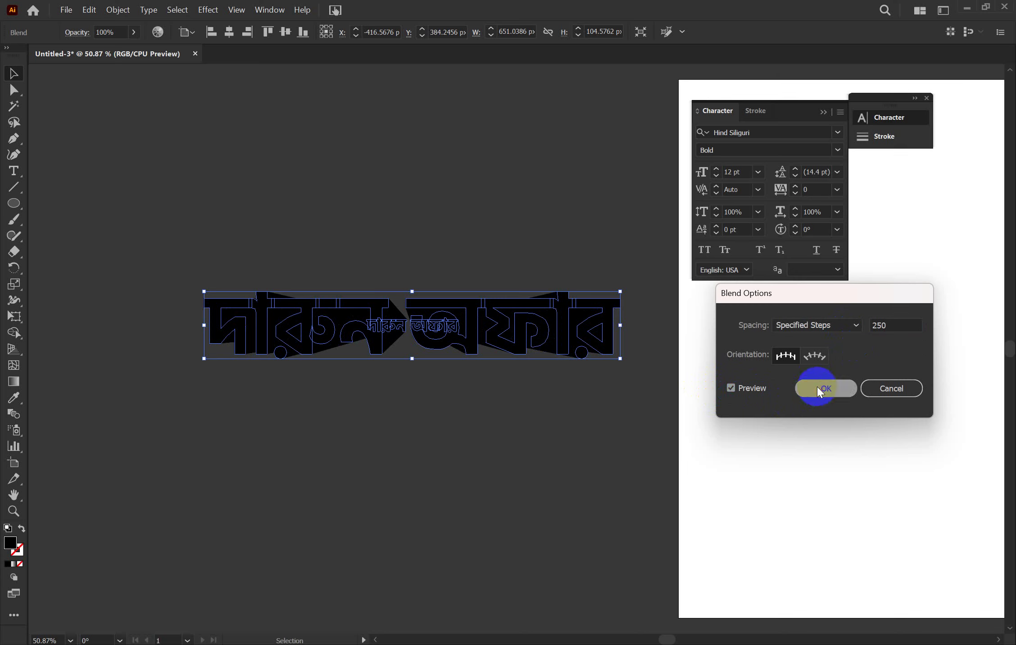
left_click(513, 438)
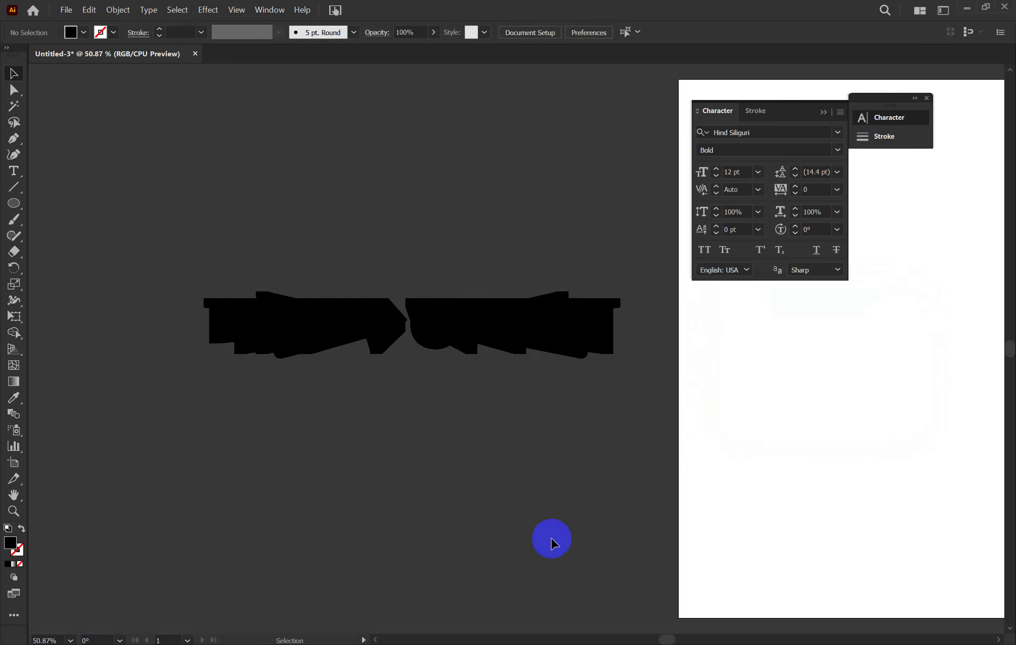
Swap fill and stroke so the headline letters get a yellow outline and no fill
left_click(490, 337)
left_click(393, 422)
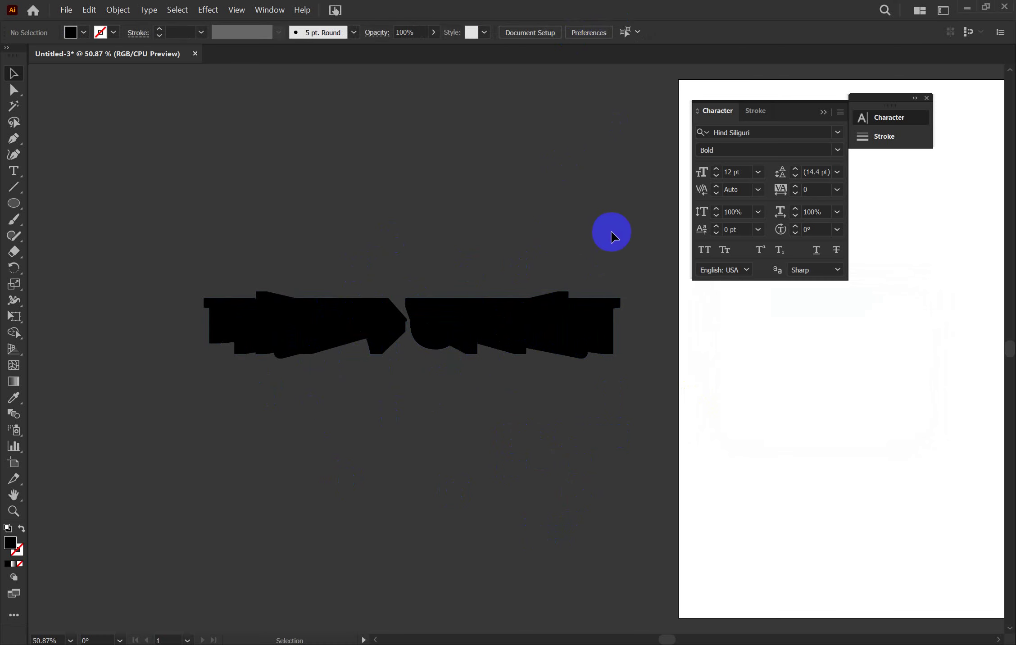
key("ctrl+a")
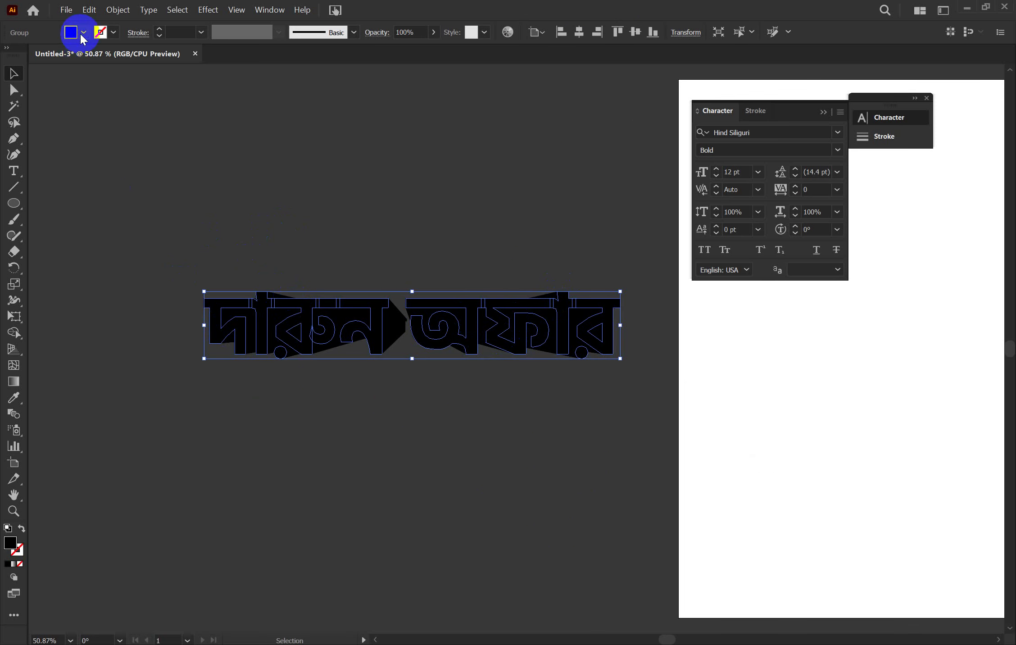
left_click(21, 530)
left_click(114, 32)
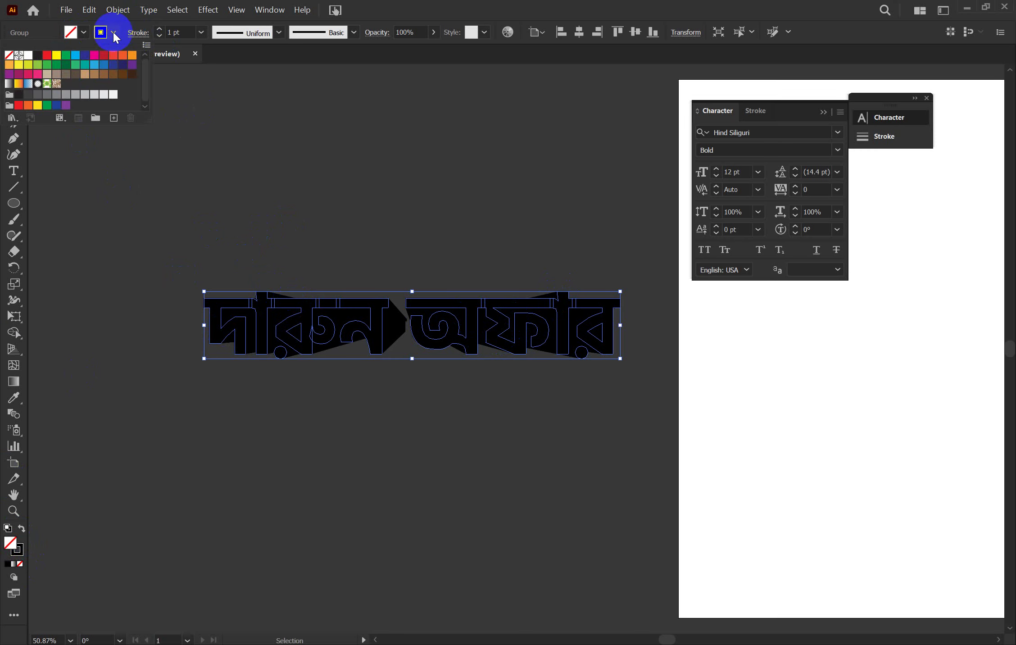
left_click(54, 57)
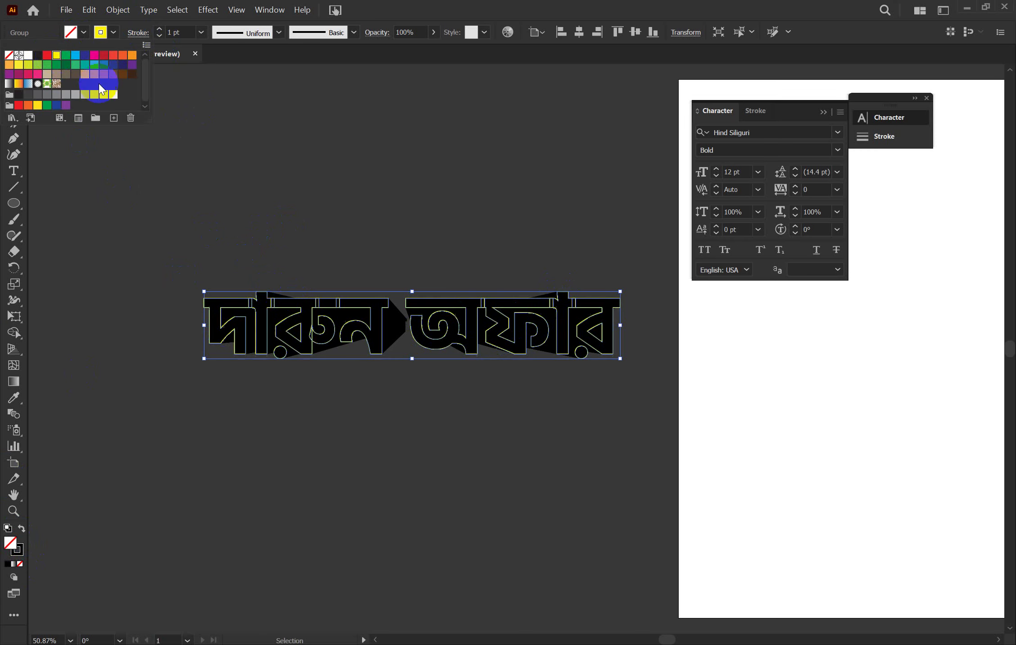
left_click(268, 167)
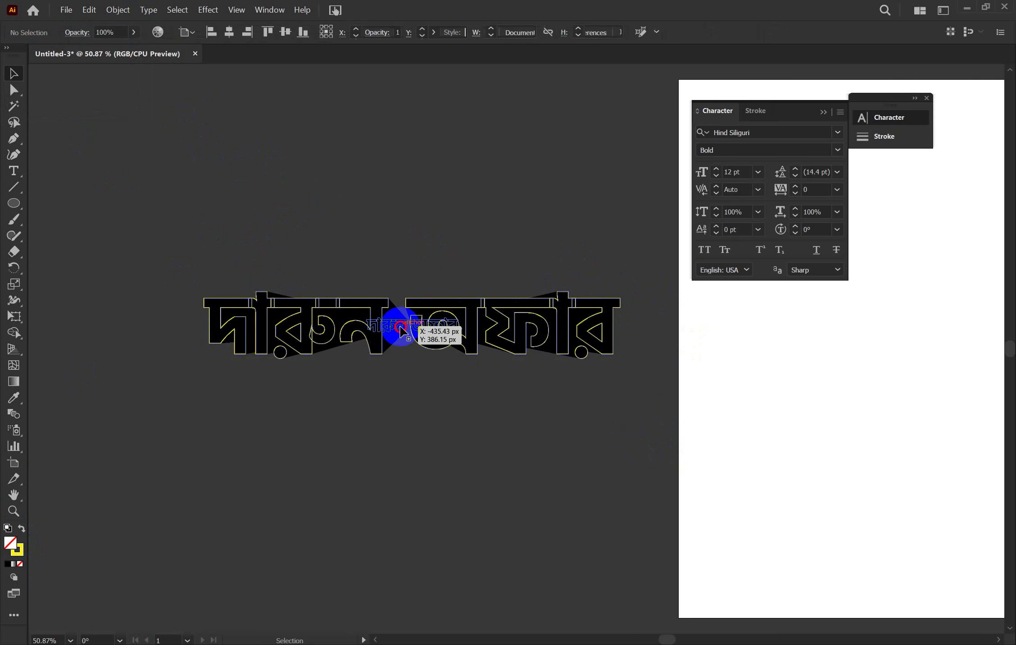
Inside the blend, move the small centre copy upward so the extrusion points up
double_click(400, 327)
left_click(351, 230)
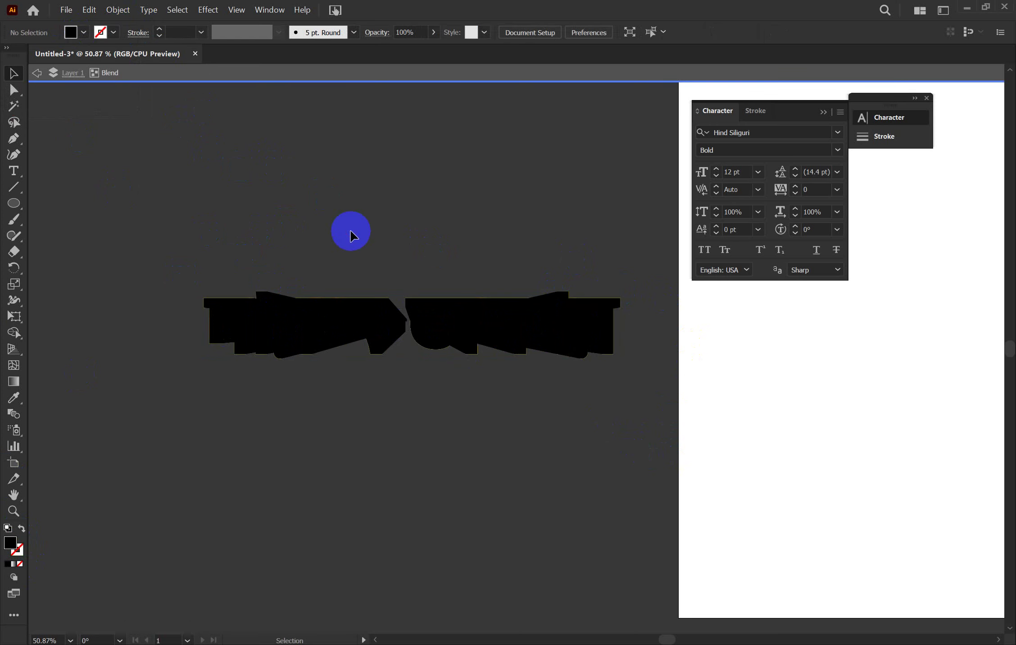
double_click(136, 175)
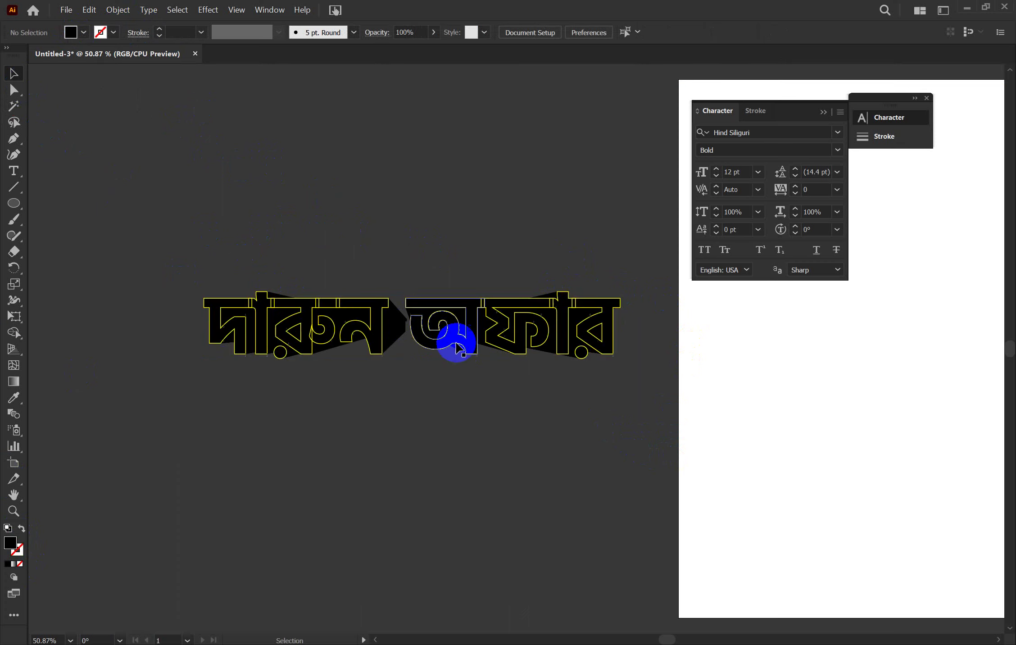
double_click(402, 322)
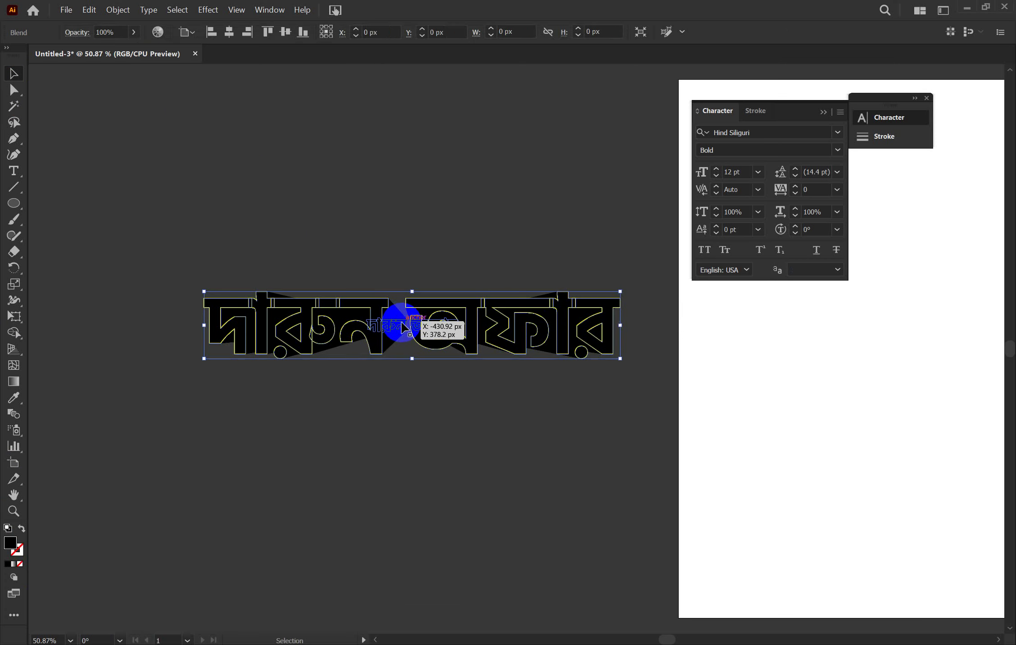
left_click(402, 325)
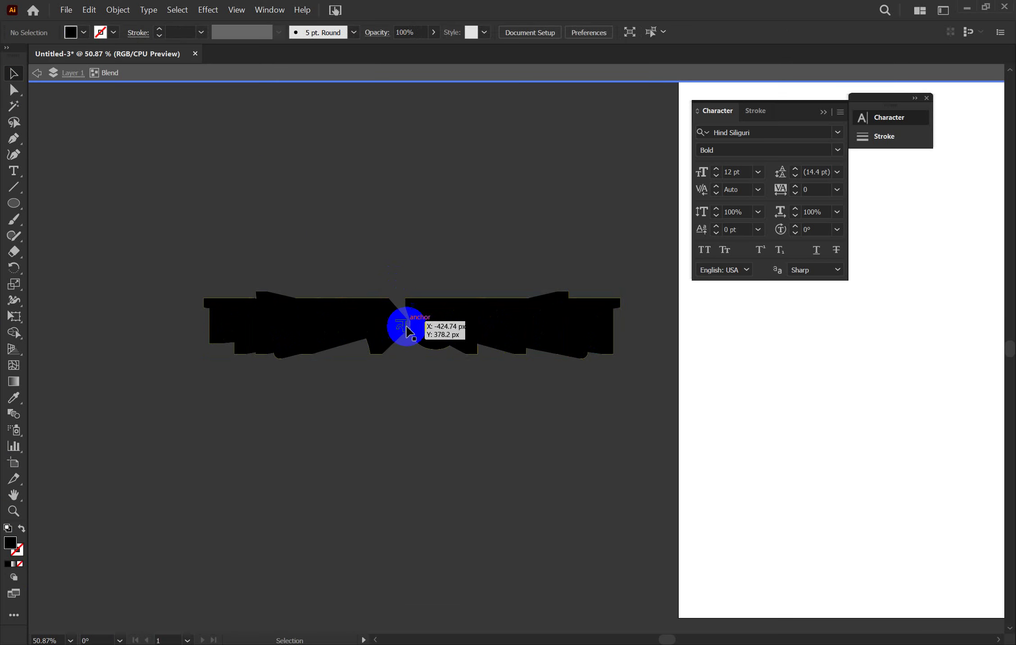
left_click_drag(404, 334, 397, 254)
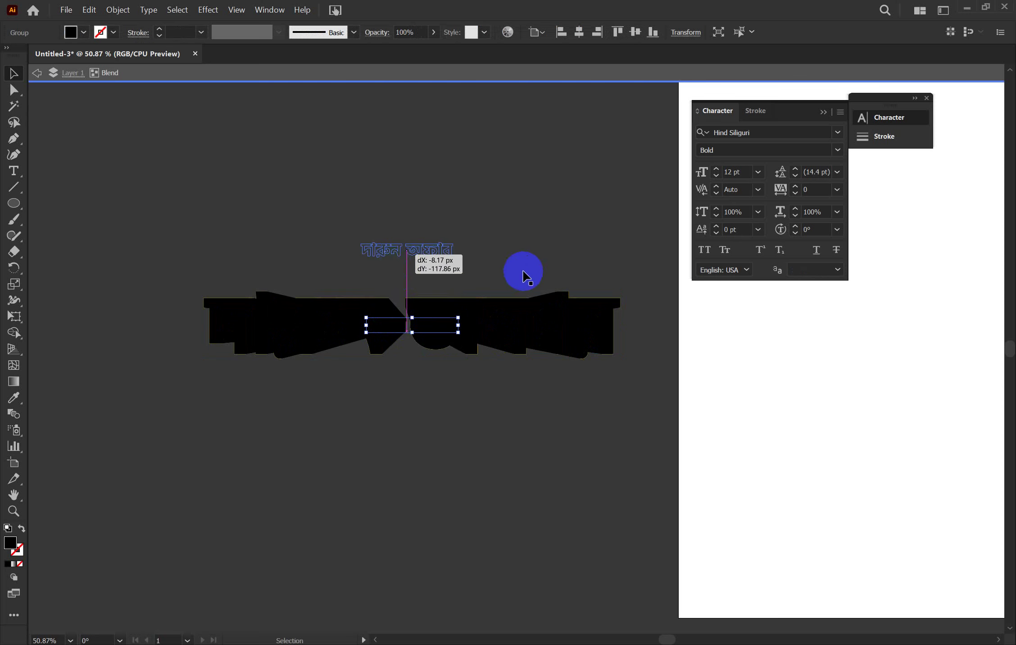
double_click(533, 216)
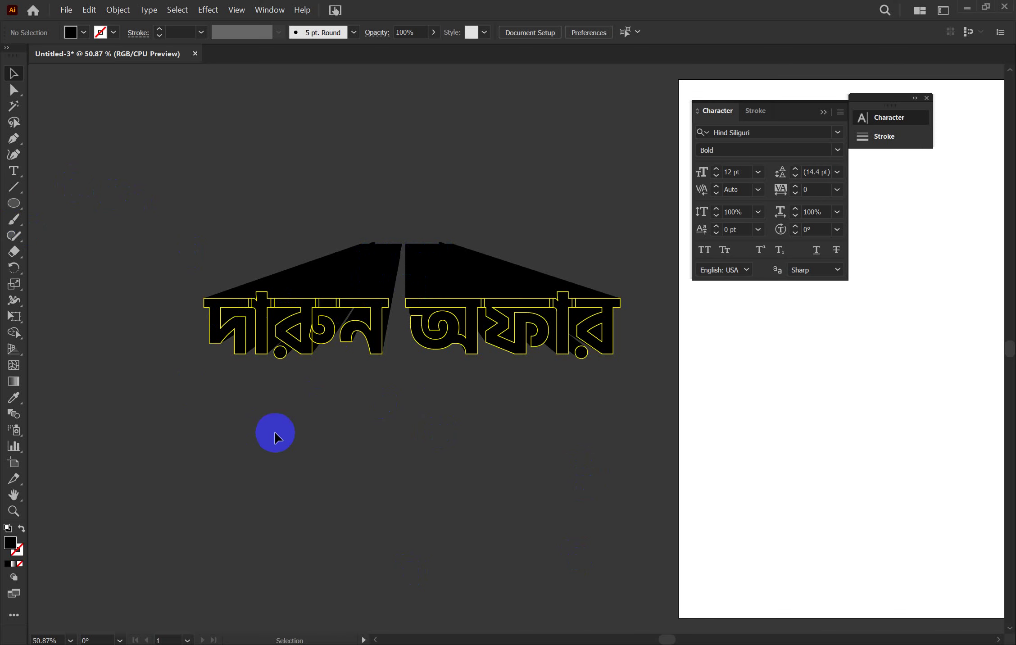
Delete all the lettering, close Untitled-3 without saving, and return to the Facebook tab
left_click_drag(181, 199, 633, 439)
key("Delete")
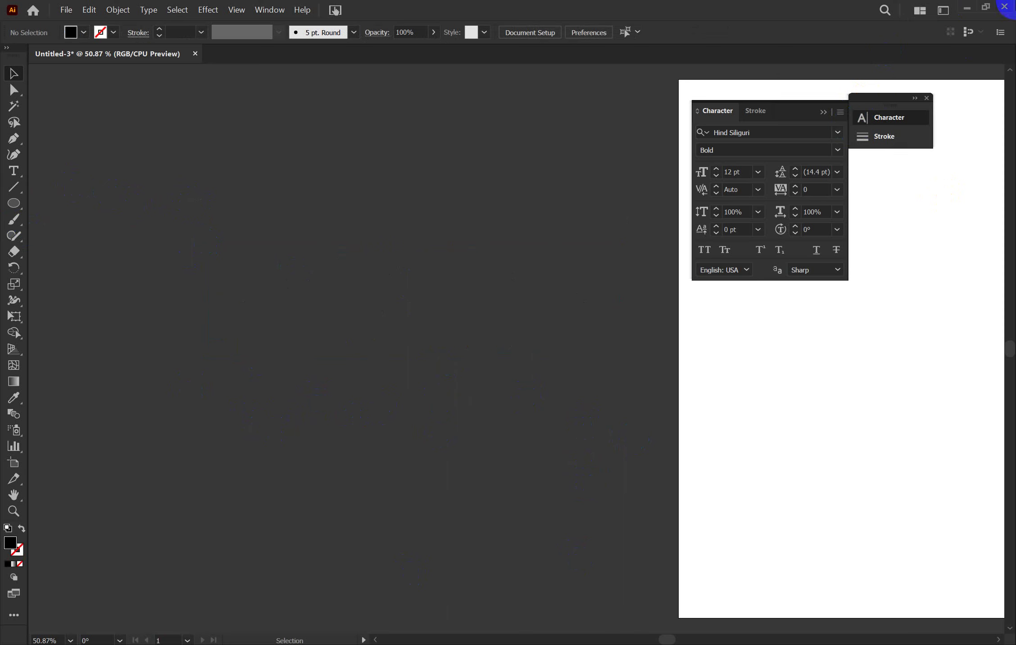
left_click(1004, 9)
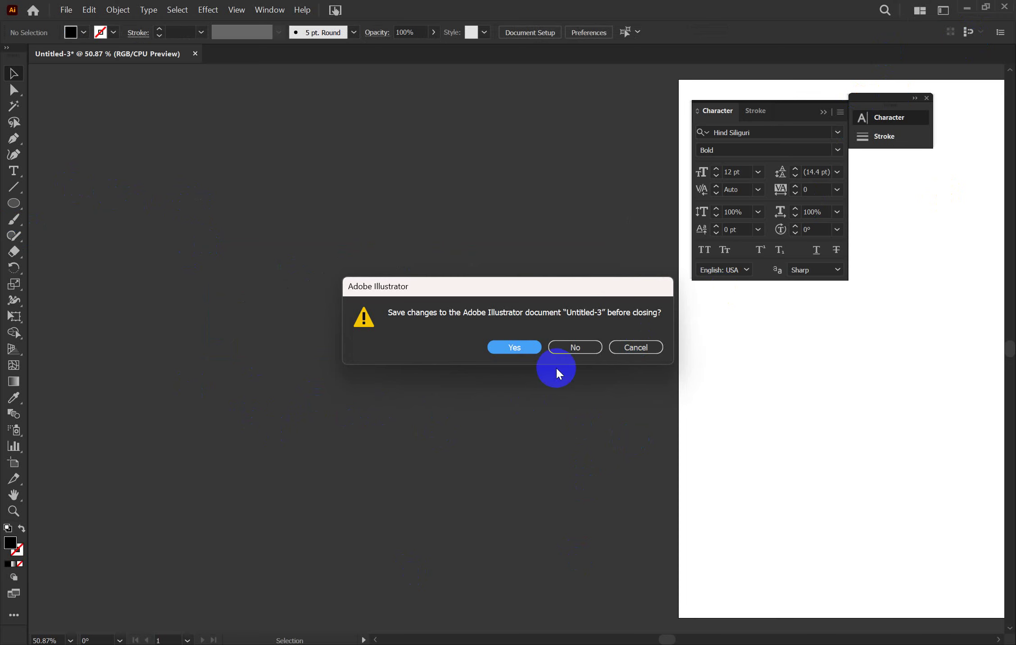
left_click(582, 348)
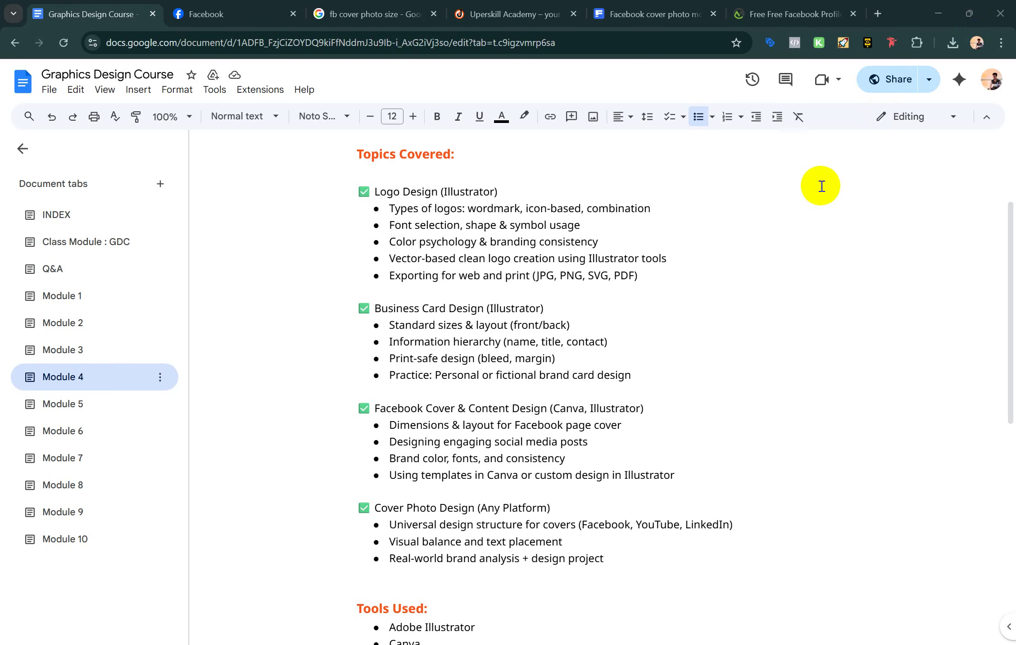
left_click(276, 6)
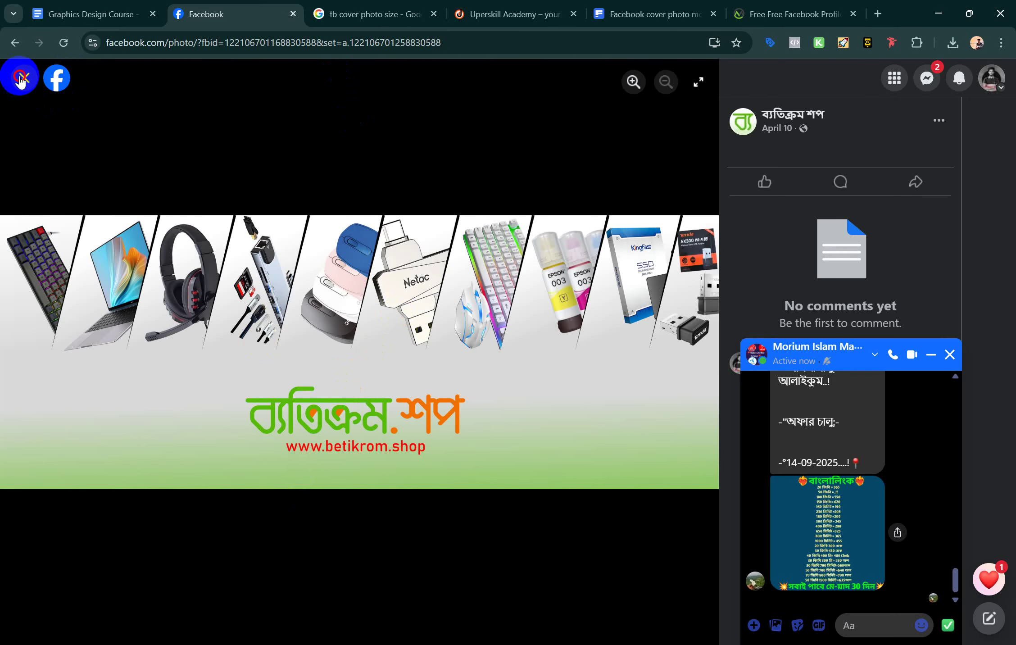
Close the photo viewer, minimize both Messenger chats, and browse the shop page
left_click(21, 79)
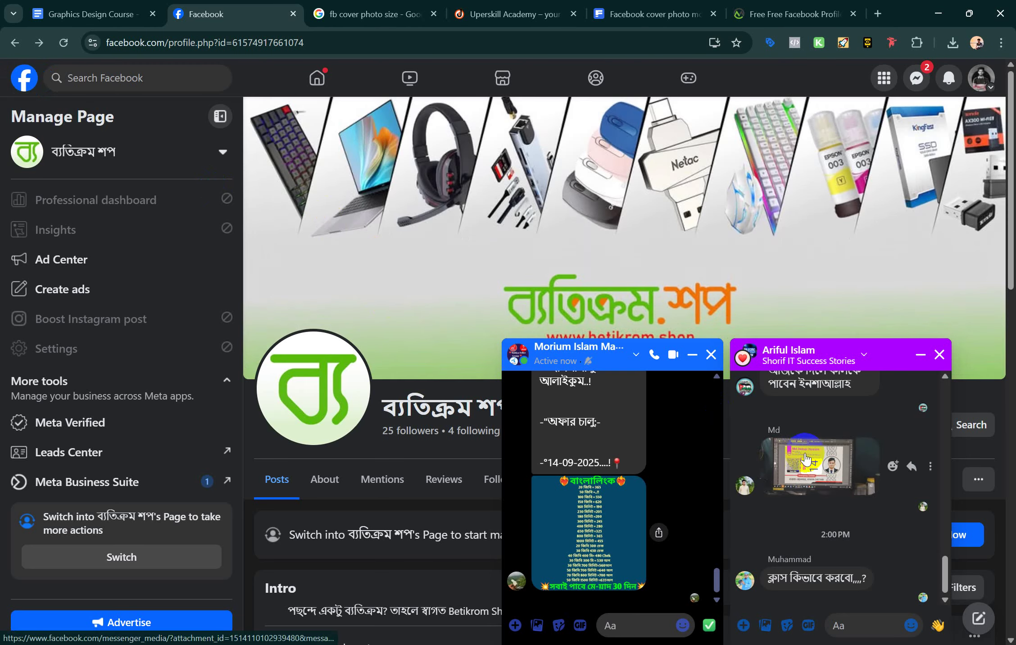
left_click(920, 355)
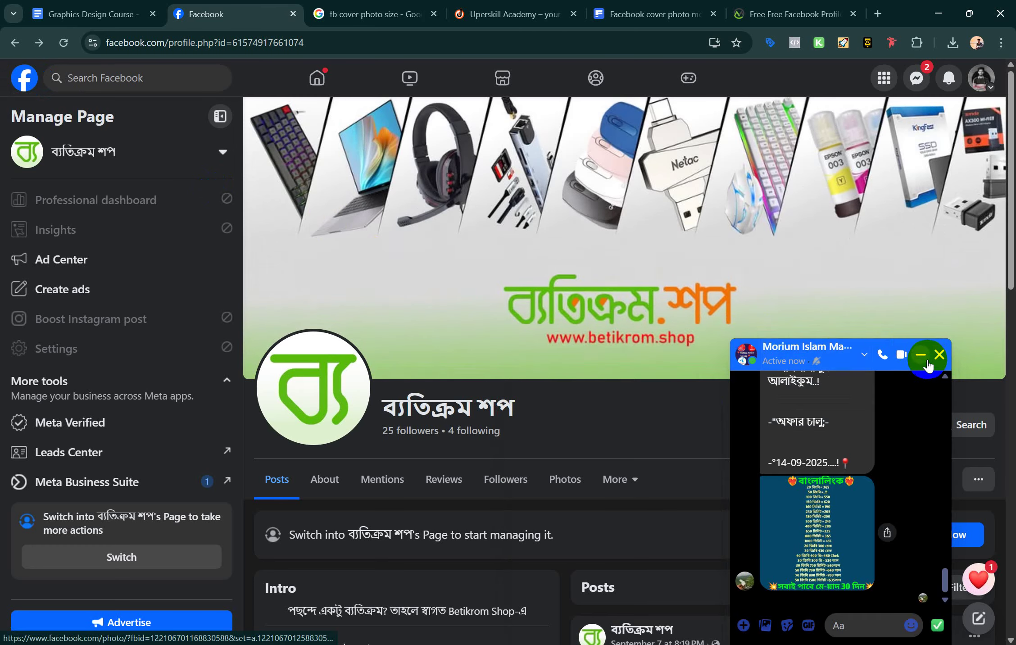
left_click(928, 365)
scroll(461, 585, "down", 8)
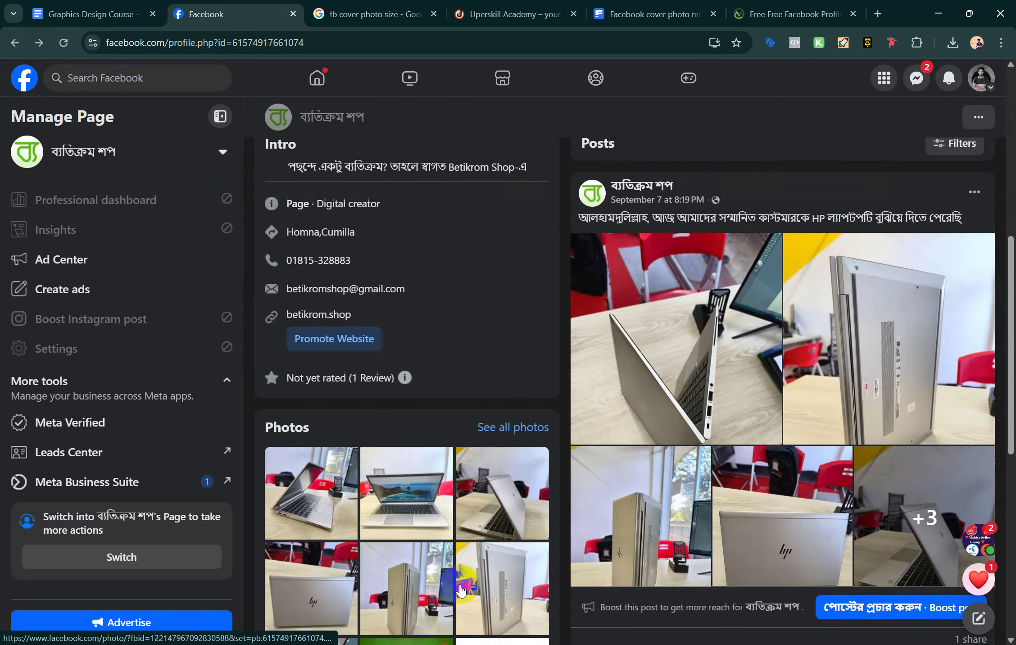
scroll(460, 589, "down", 9)
scroll(461, 589, "up", 15)
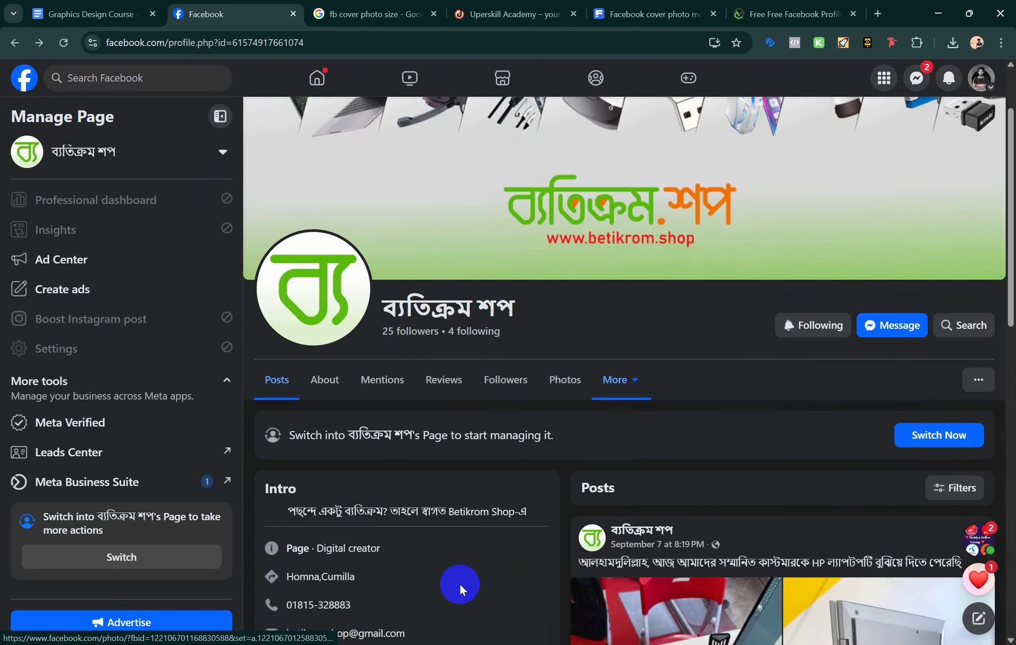
scroll(459, 583, "down", 4)
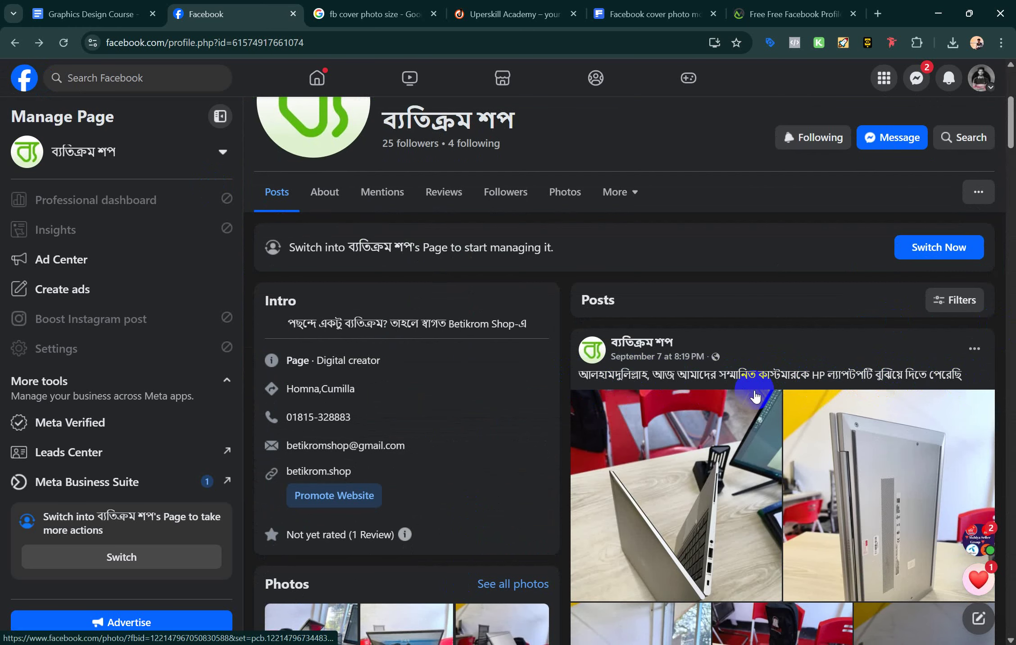
scroll(735, 424, "down", 3)
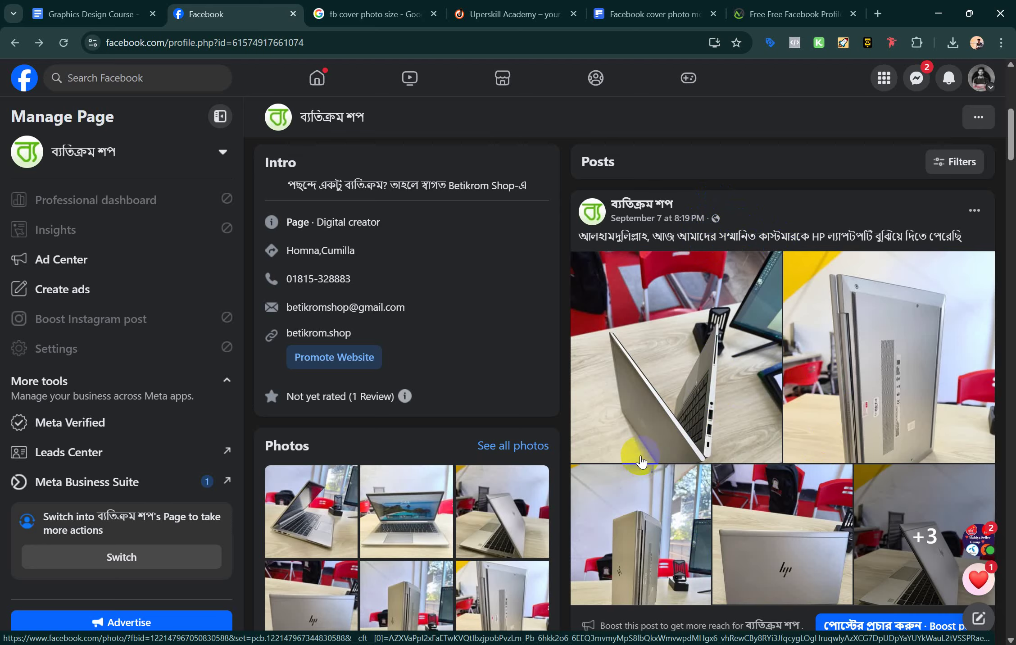
scroll(641, 462, "down", 7)
scroll(641, 461, "up", 12)
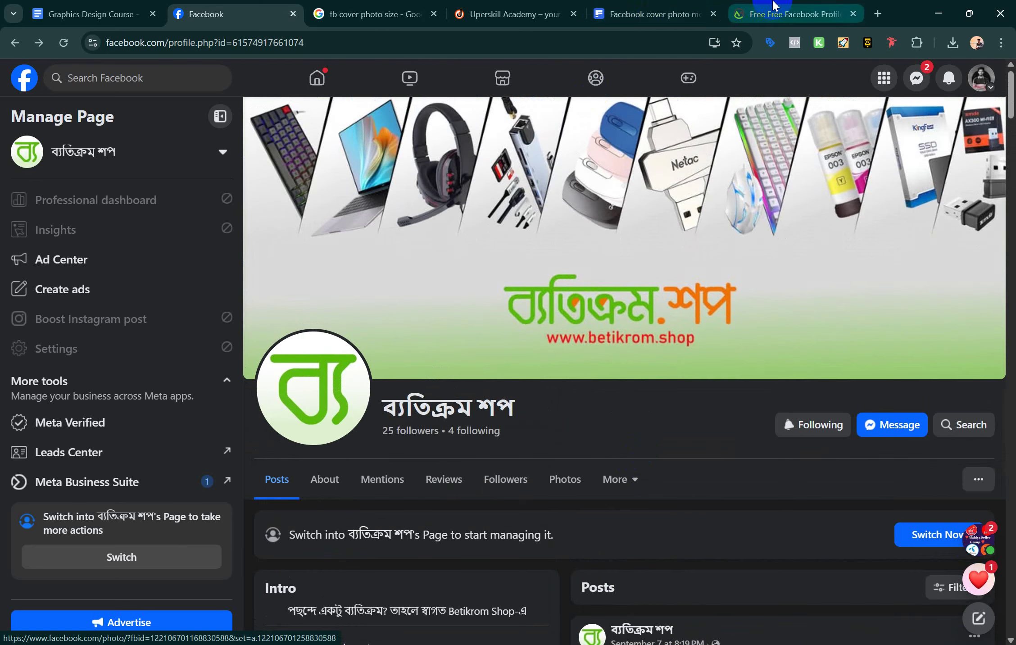
scroll(553, 408, "down", 5)
scroll(553, 407, "up", 5)
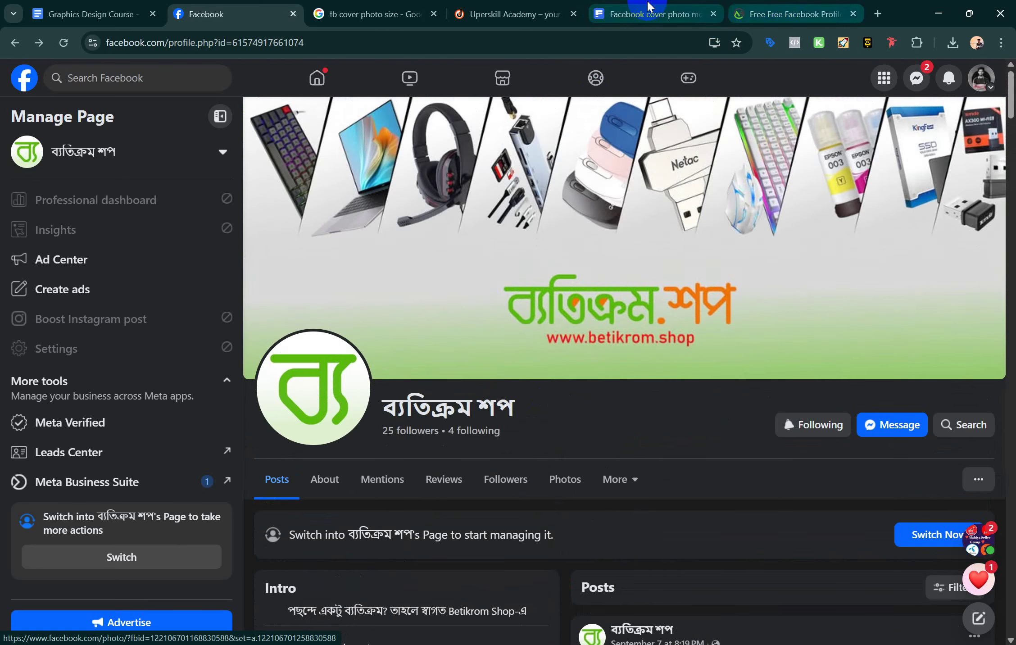
Go to canva.com in a new browser tab
left_click(878, 14)
left_click(613, 44)
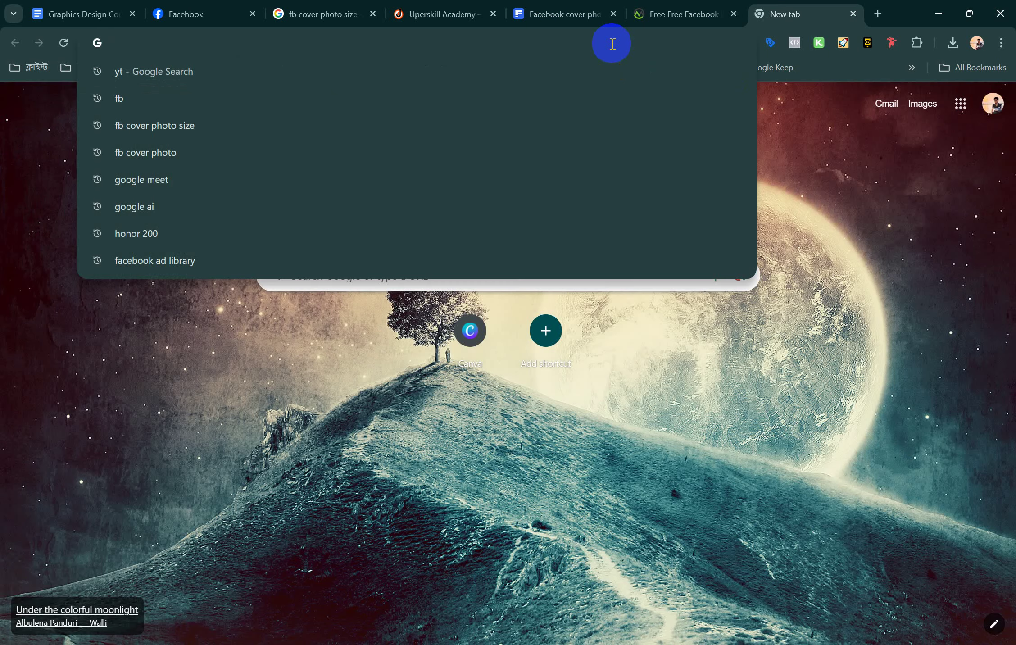
type("c")
key("Return")
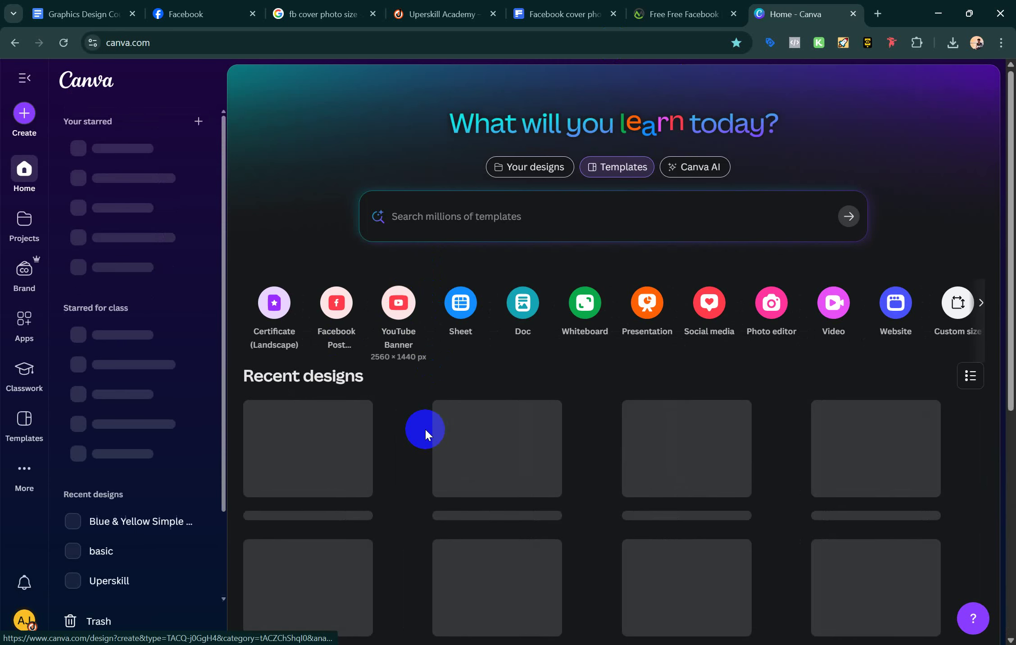
Open the recent 'Beige Brown Modern Aesthetic' design from the Recent designs grid
scroll(425, 427, "down", 4)
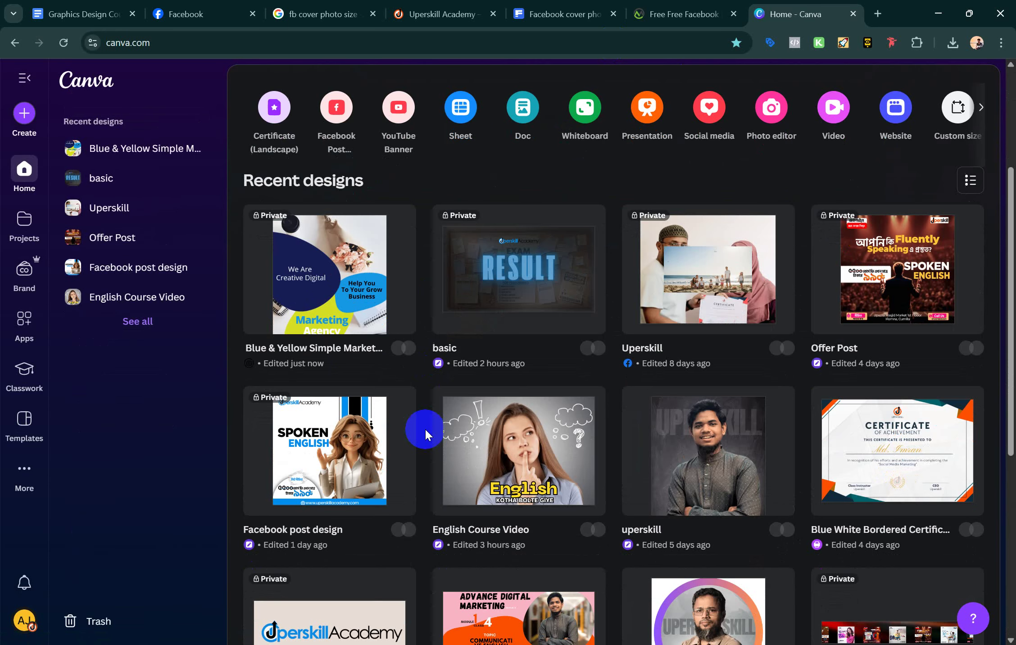
scroll(681, 419, "down", 5)
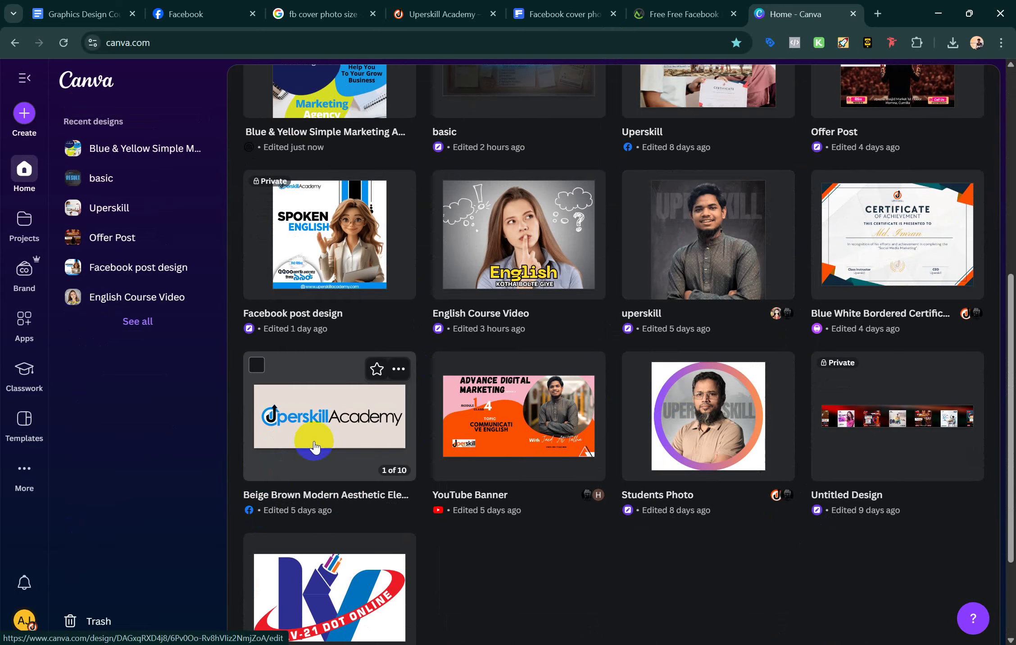
left_click(315, 446)
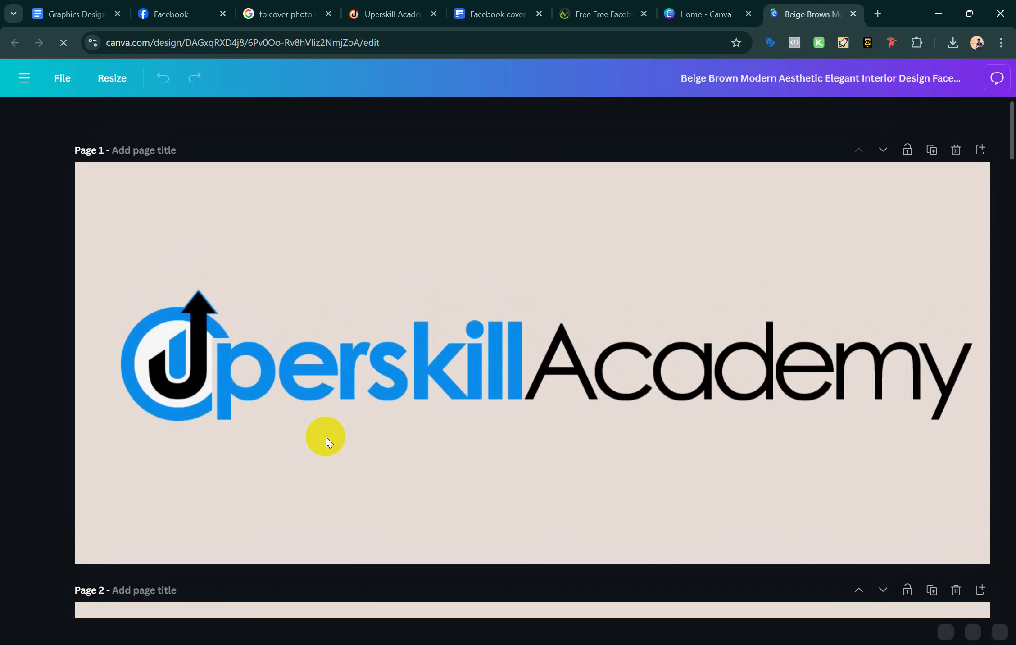
scroll(326, 437, "down", 15)
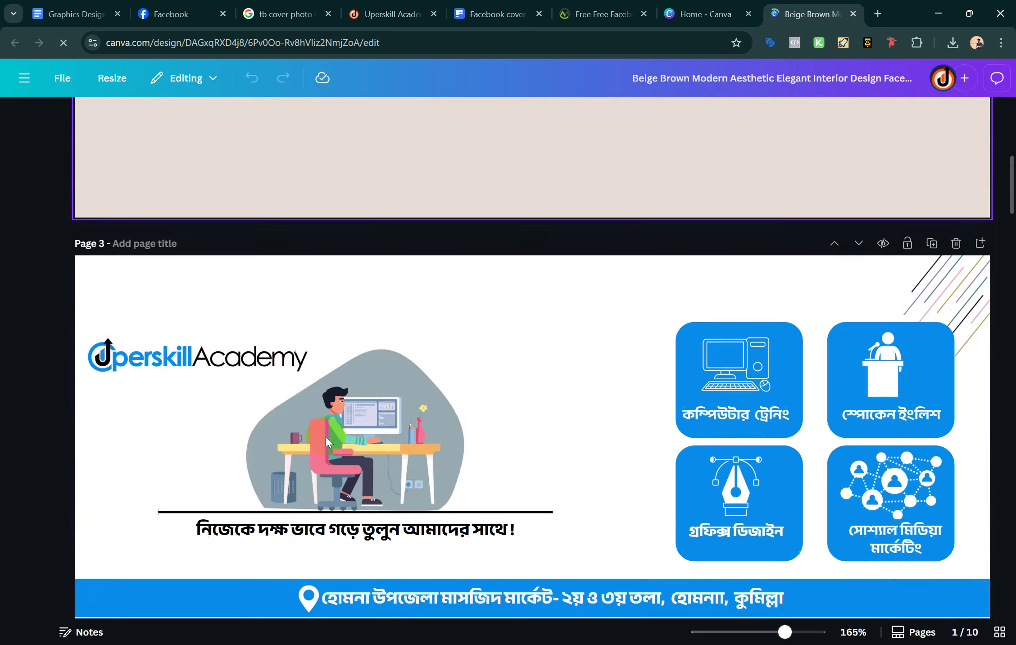
scroll(453, 427, "down", 10)
left_click(452, 427)
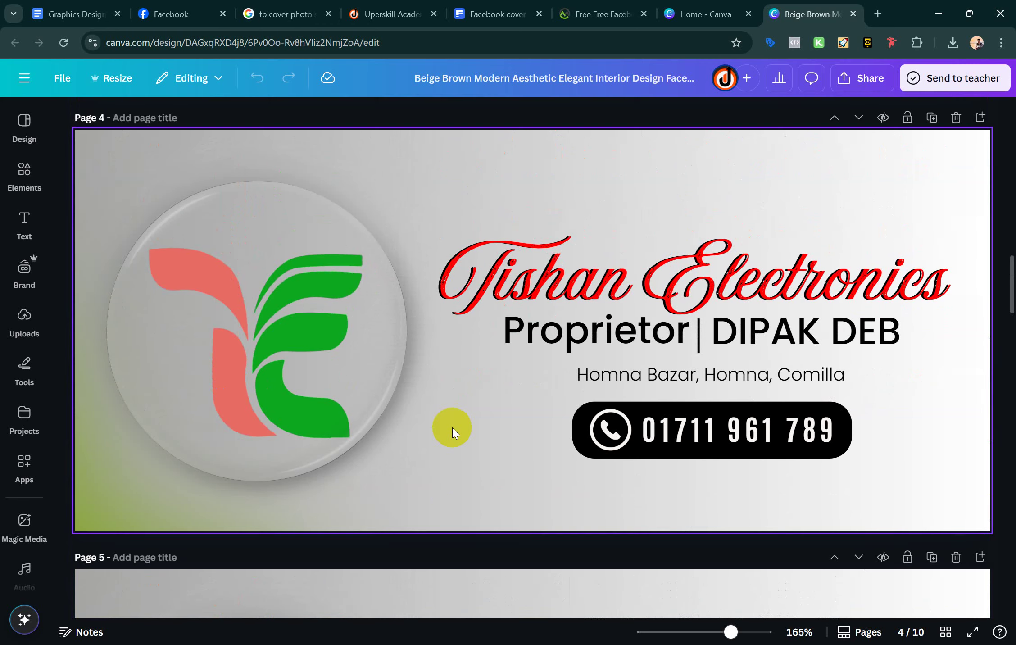
scroll(523, 346, "down", 5)
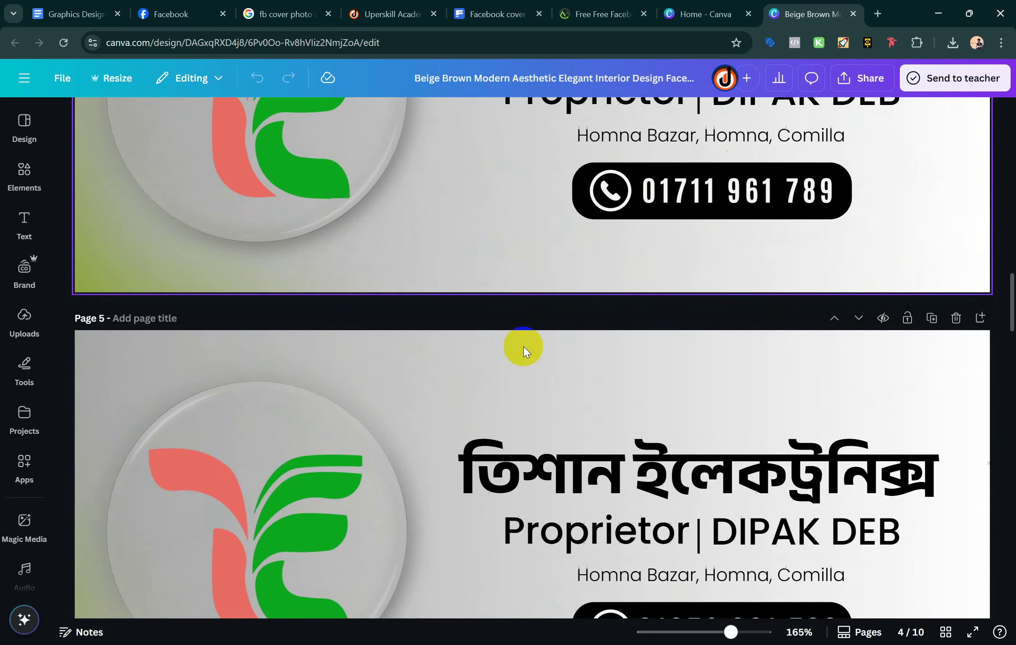
scroll(523, 346, "down", 13)
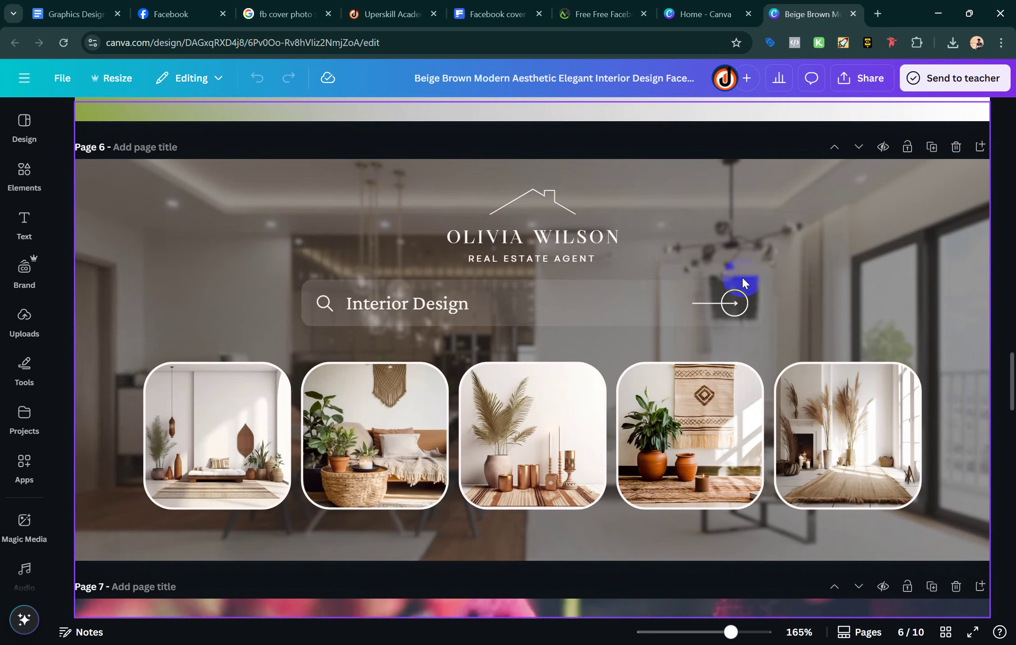
scroll(335, 400, "down", 18)
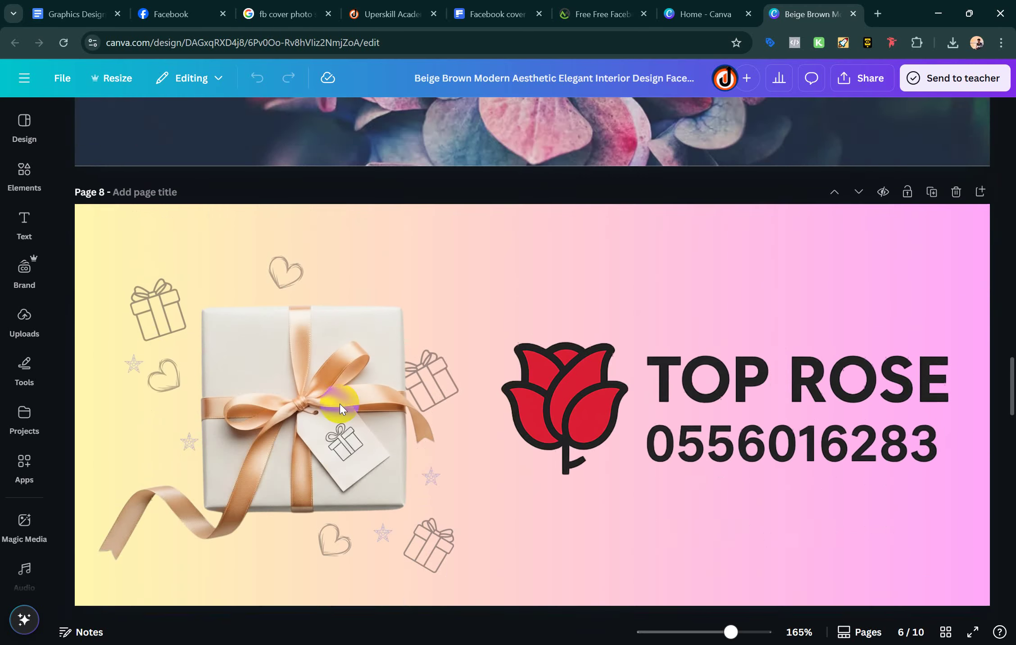
scroll(337, 405, "down", 3)
scroll(340, 403, "up", 2)
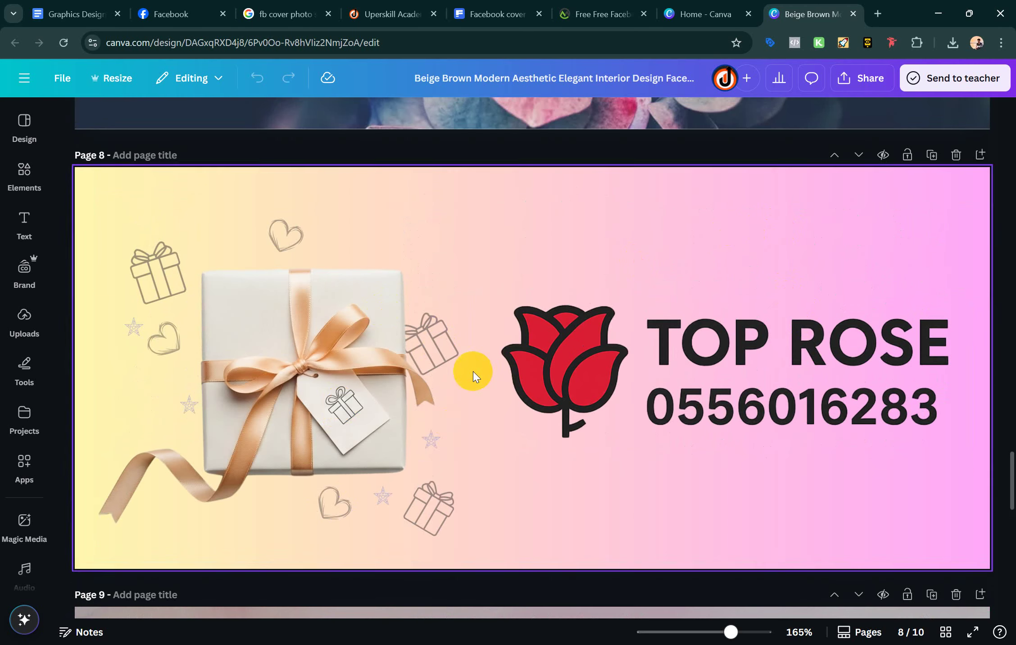
scroll(417, 463, "down", 10)
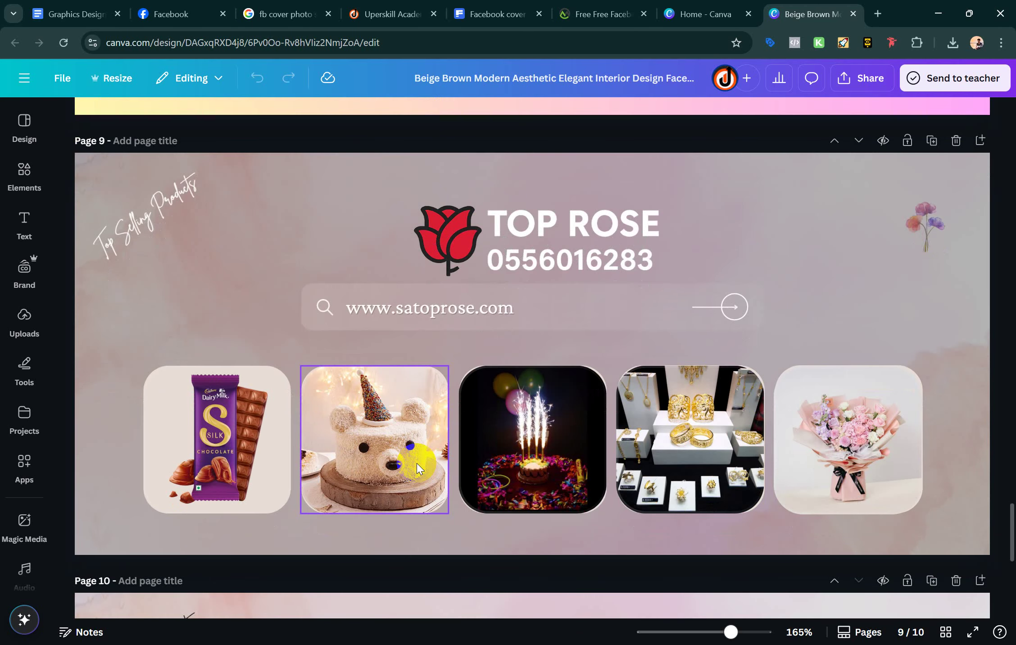
scroll(766, 446, "down", 10)
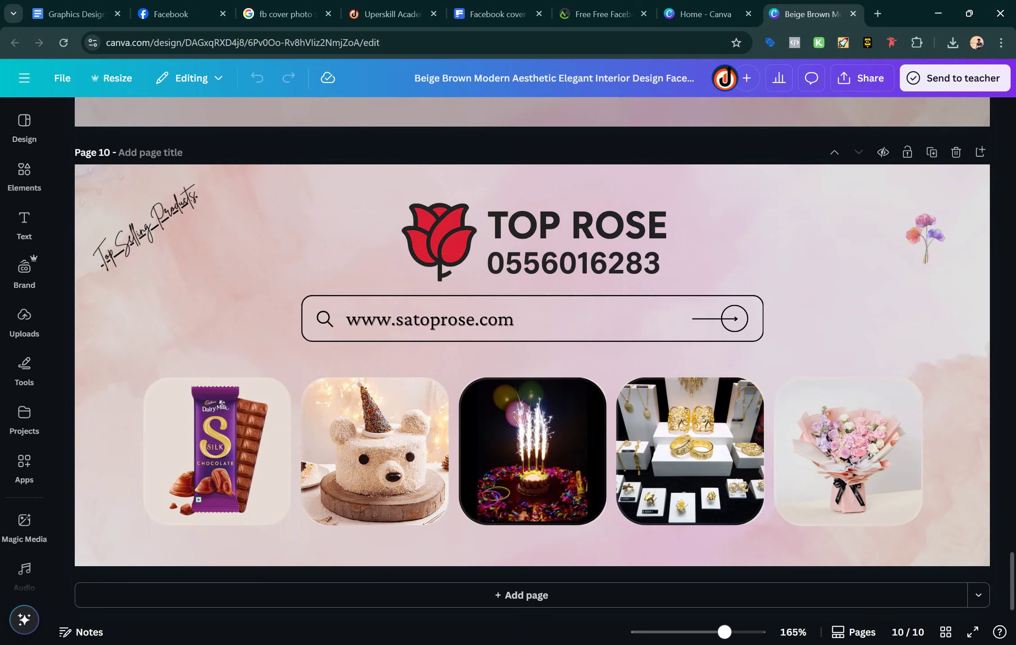
Add a blank page 11 after page 10 and browse the design templates
left_click(567, 604)
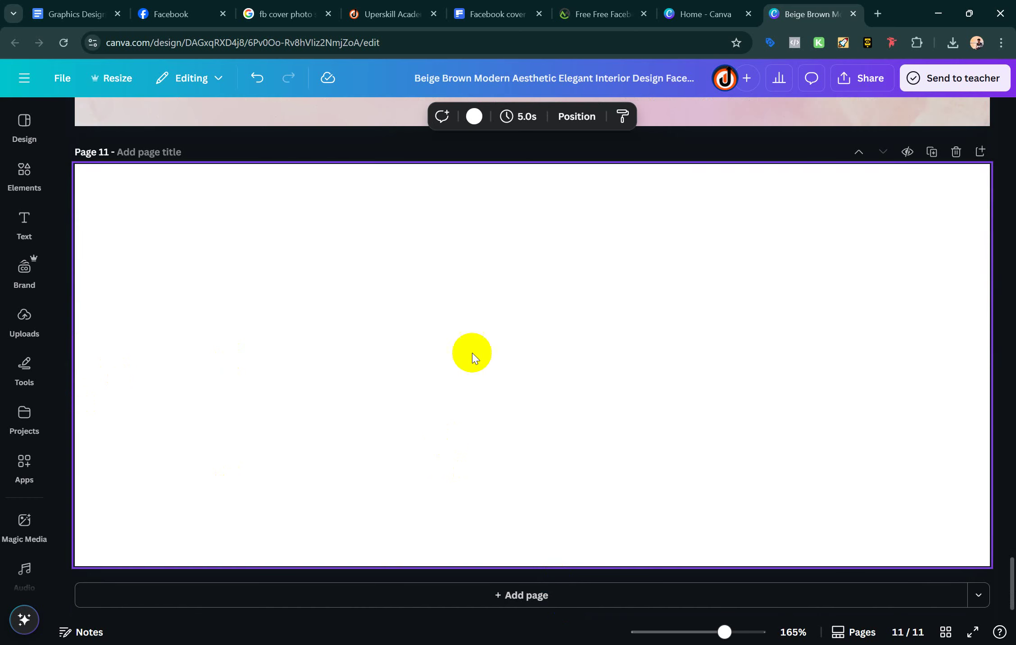
left_click(26, 124)
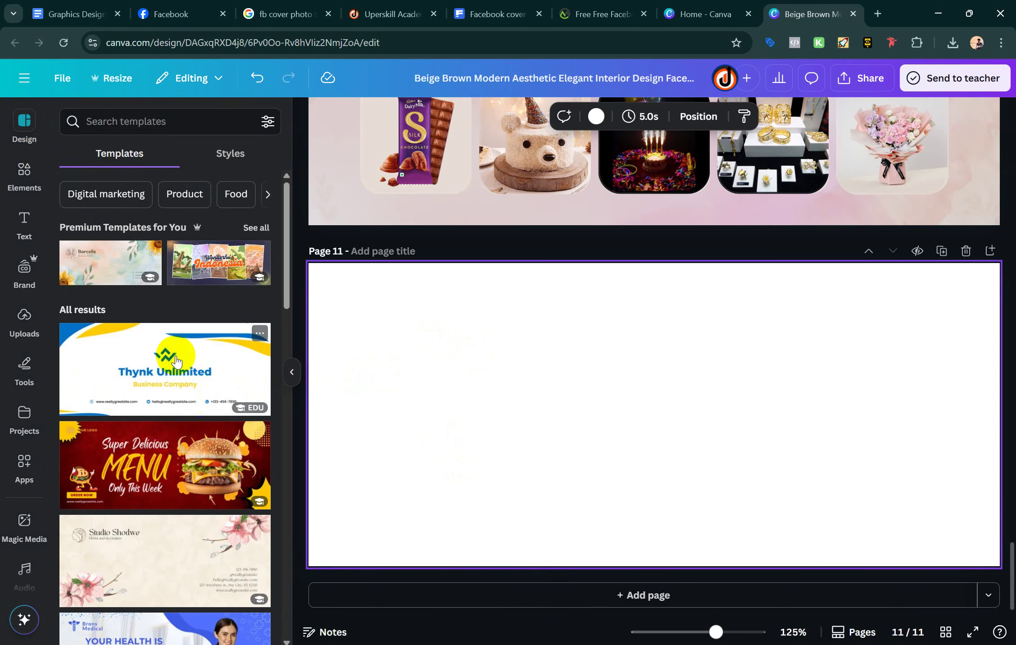
scroll(169, 481, "down", 5)
scroll(169, 481, "down", 2)
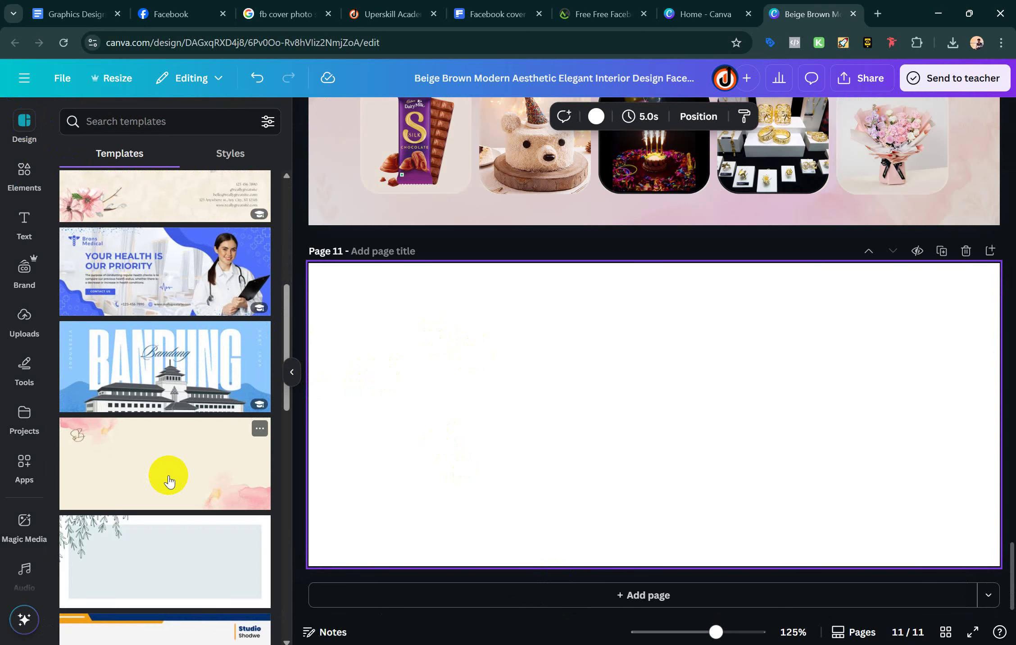
scroll(169, 481, "down", 11)
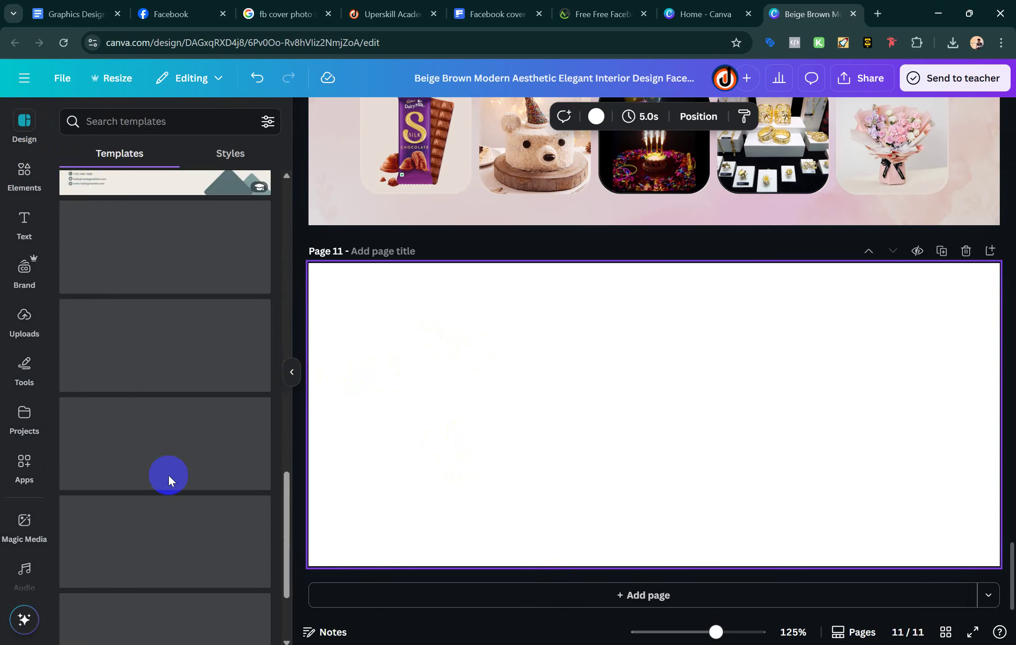
Search templates for 'facebook cover photo' using the saved phrase from clipboard history
left_click(175, 119)
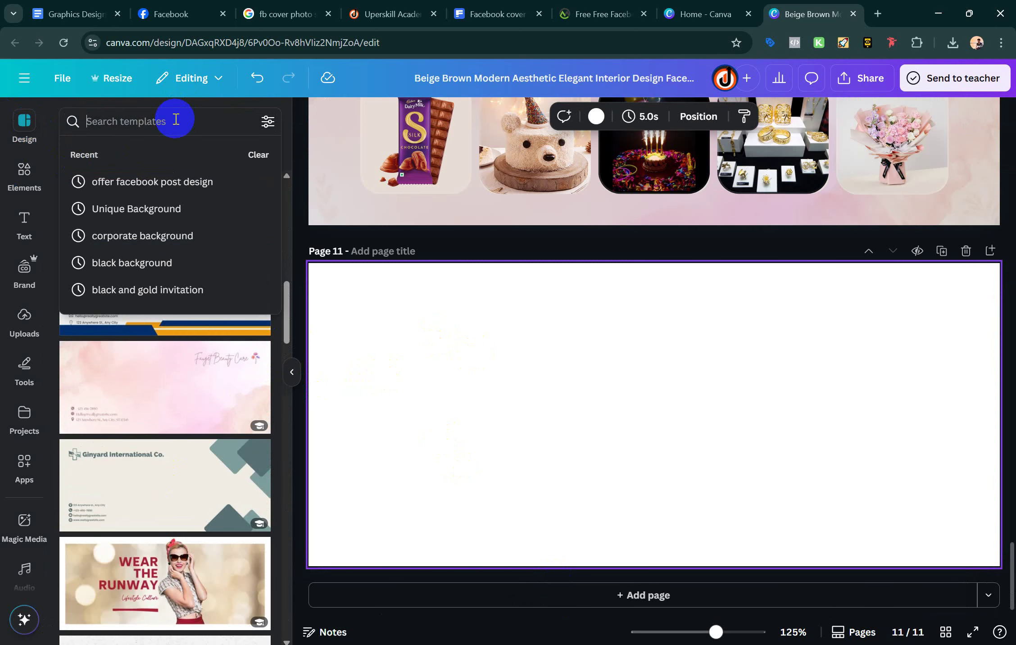
key("super+v")
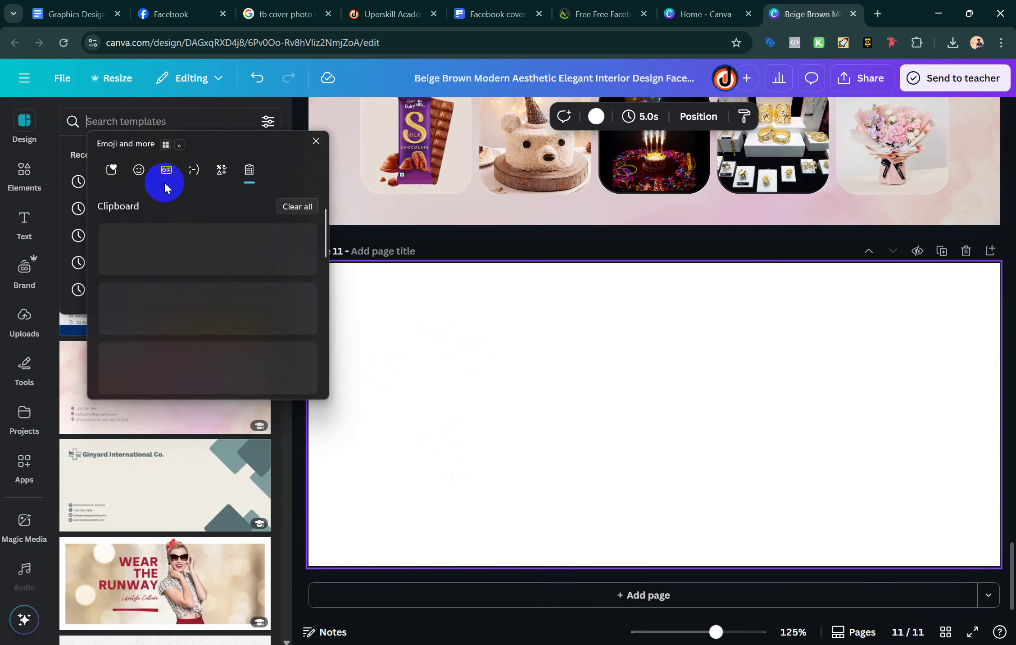
scroll(179, 347, "down", 3)
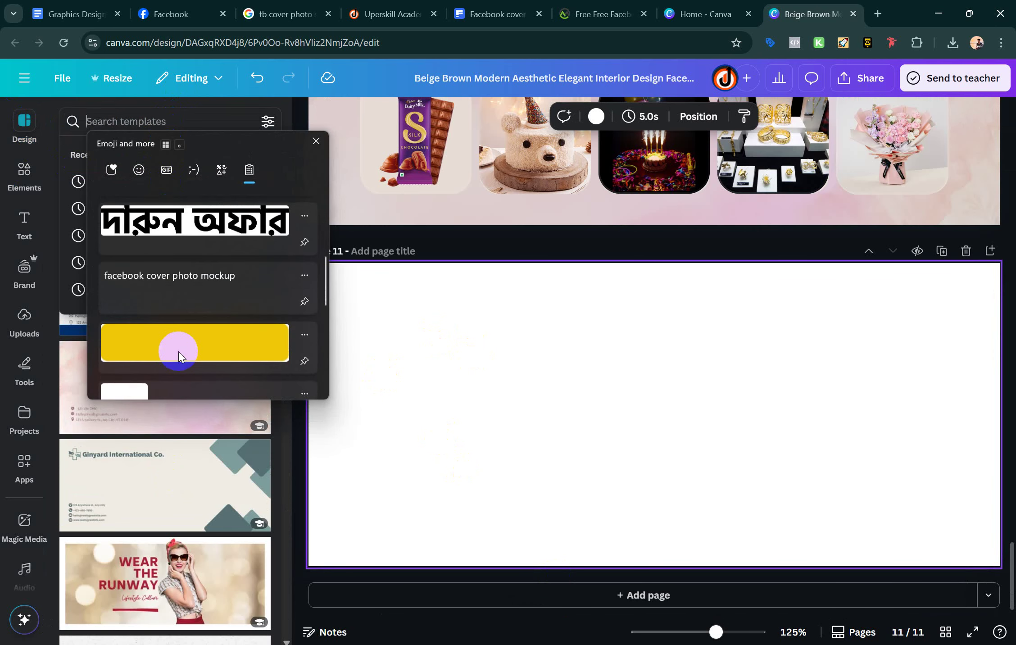
left_click(191, 282)
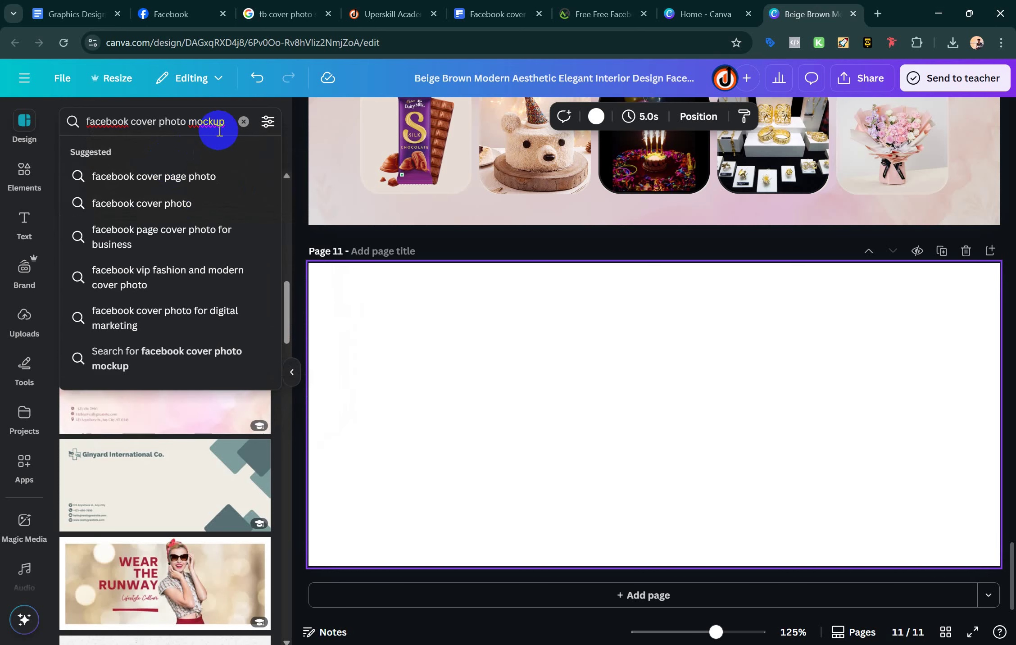
key("BackSpace")
key("BackSpace")
key("BackSpace")
key("BackSpace")
key("BackSpace")
key("Return")
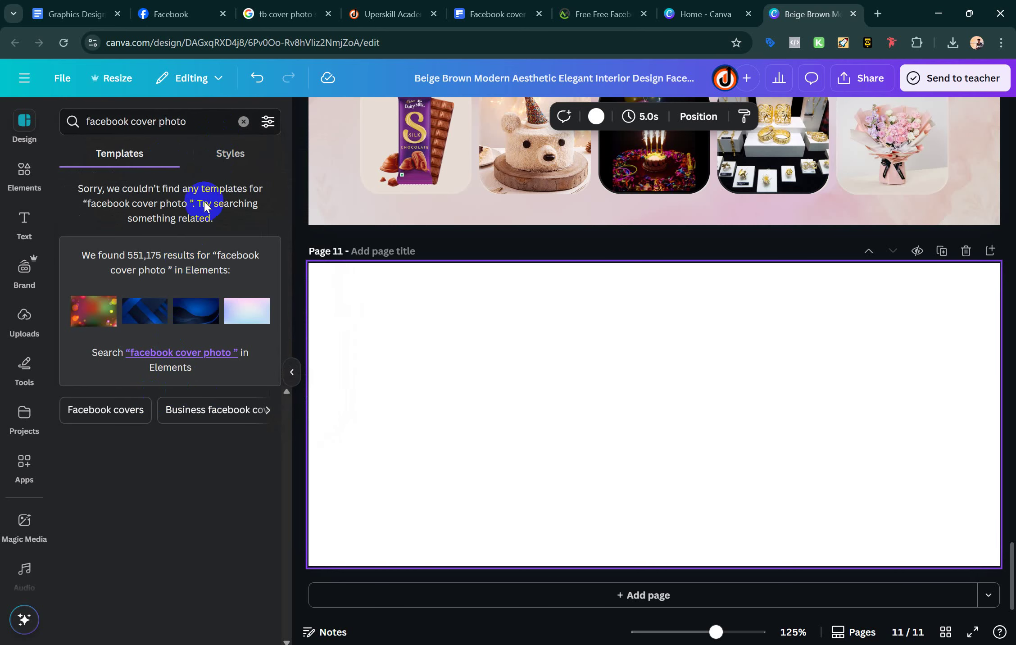
Narrow the search to 'facebook cover', browse the results, then clear the search
left_click(199, 120)
key("BackSpace")
key("BackSpace")
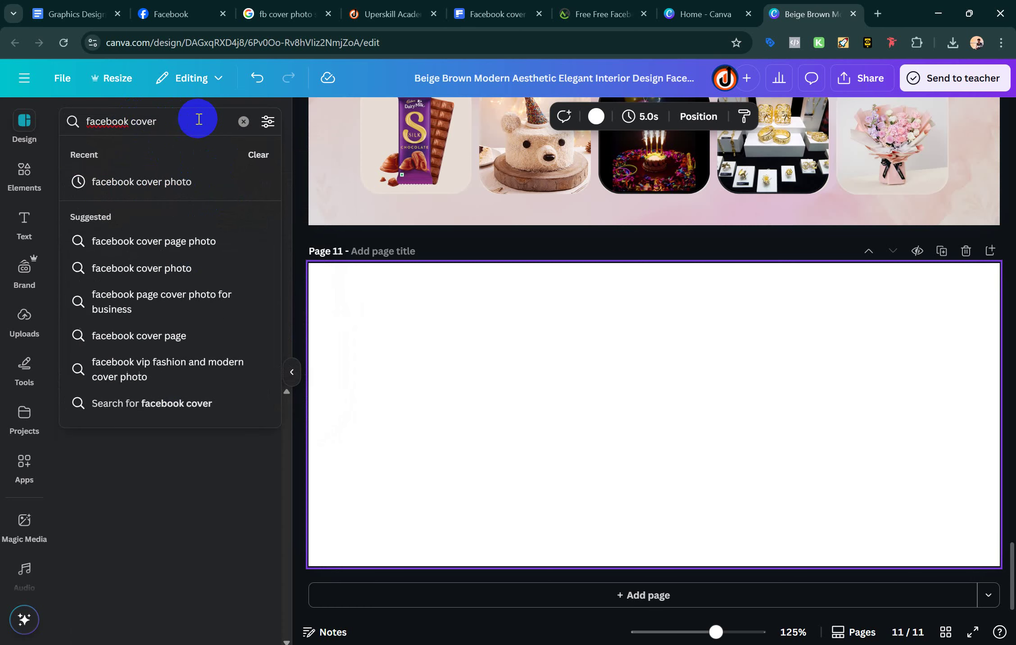
key("Return")
scroll(129, 405, "down", 8)
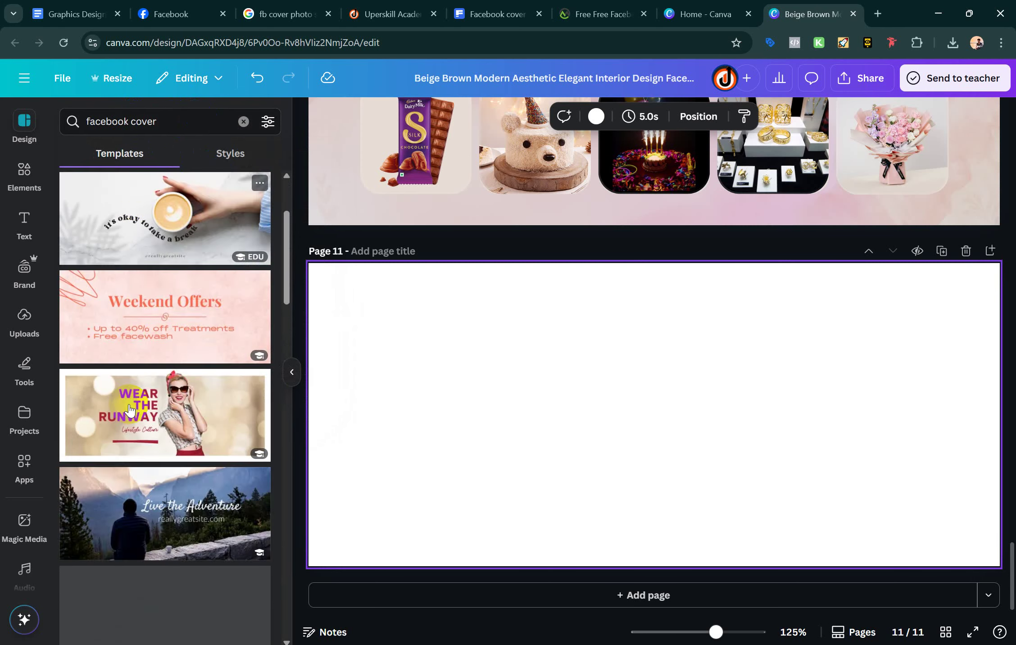
scroll(128, 404, "down", 10)
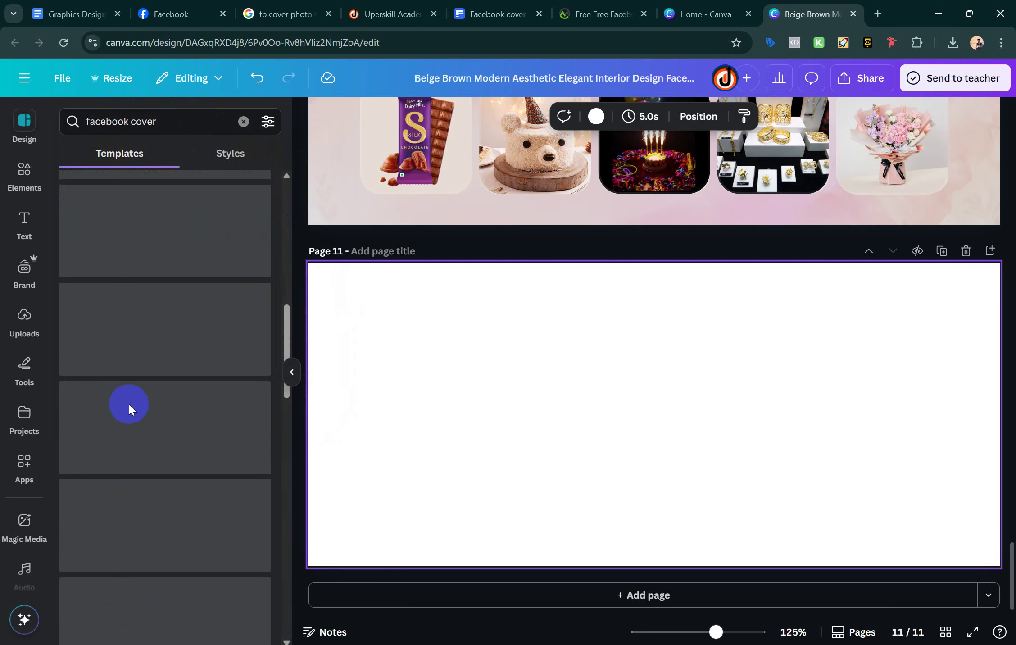
scroll(129, 404, "up", 9)
scroll(129, 405, "down", 3)
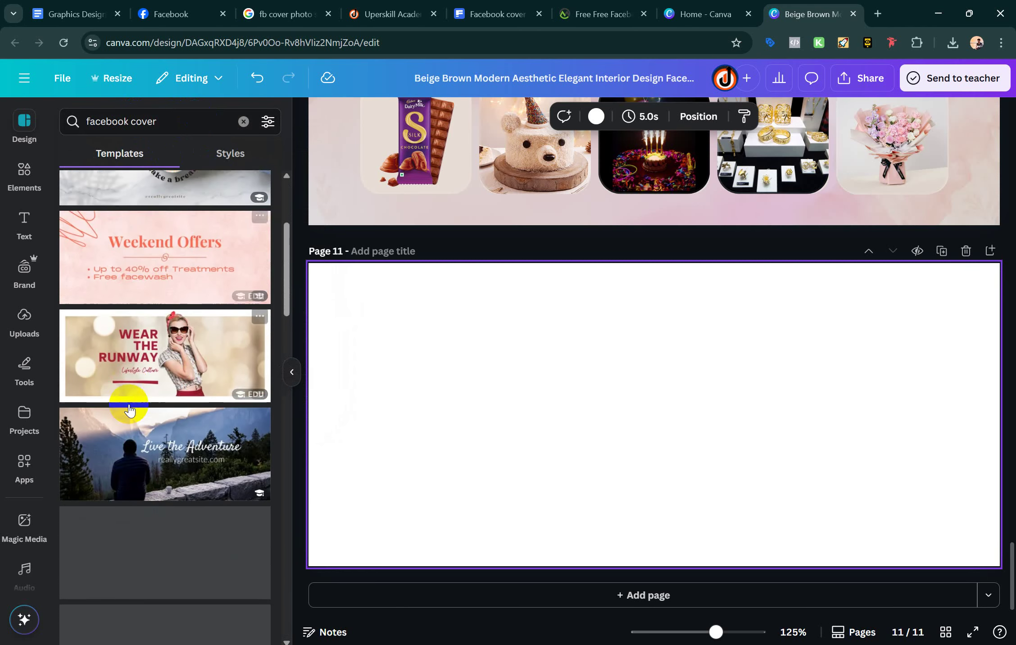
scroll(129, 409, "up", 3)
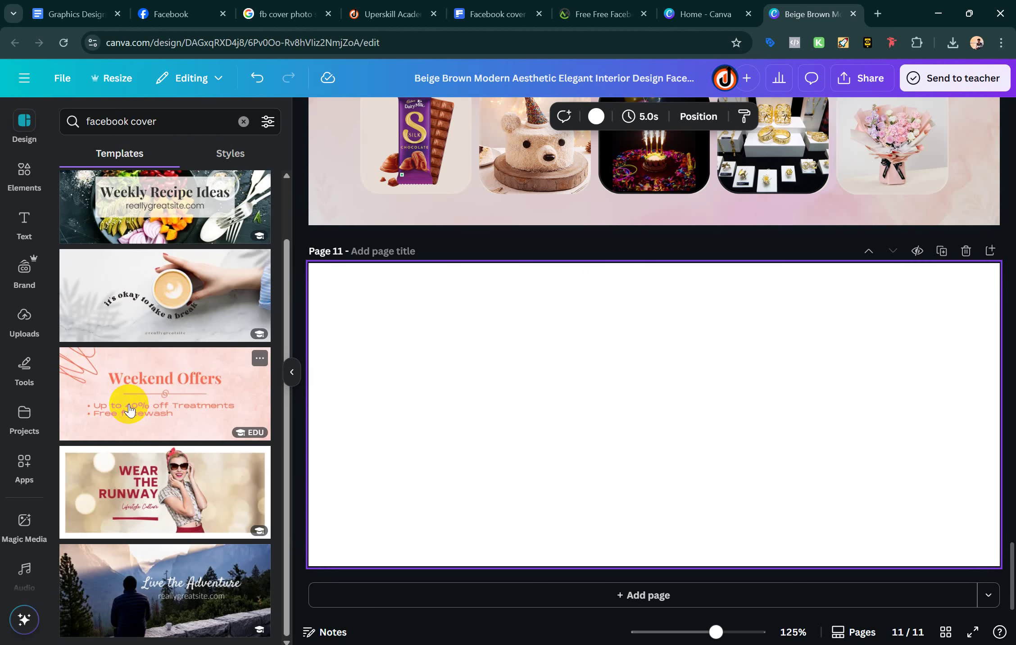
scroll(165, 494, "up", 2)
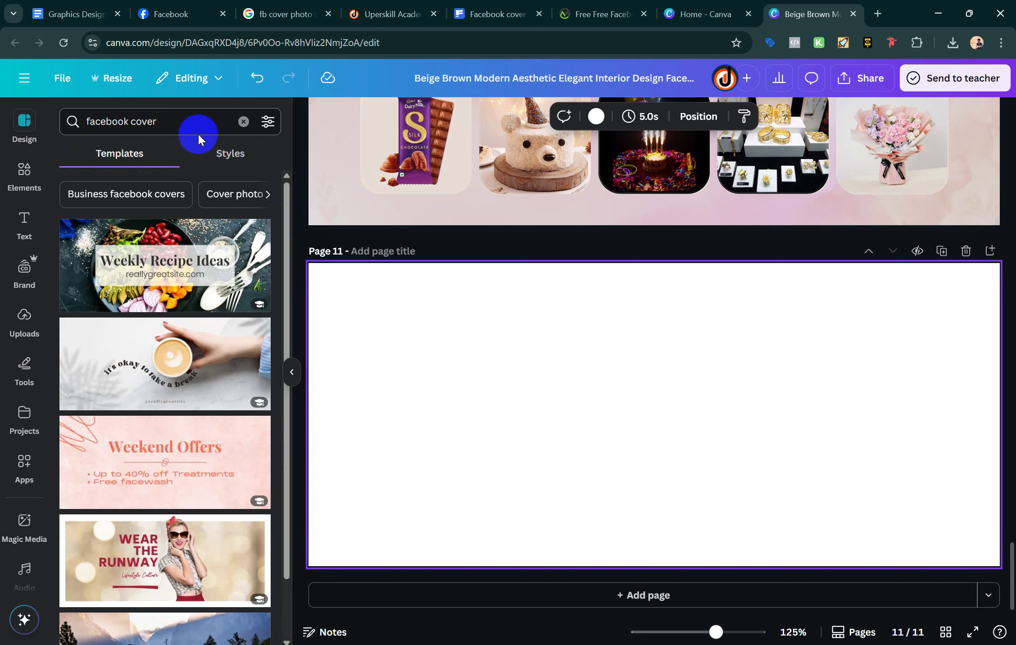
left_click(244, 123)
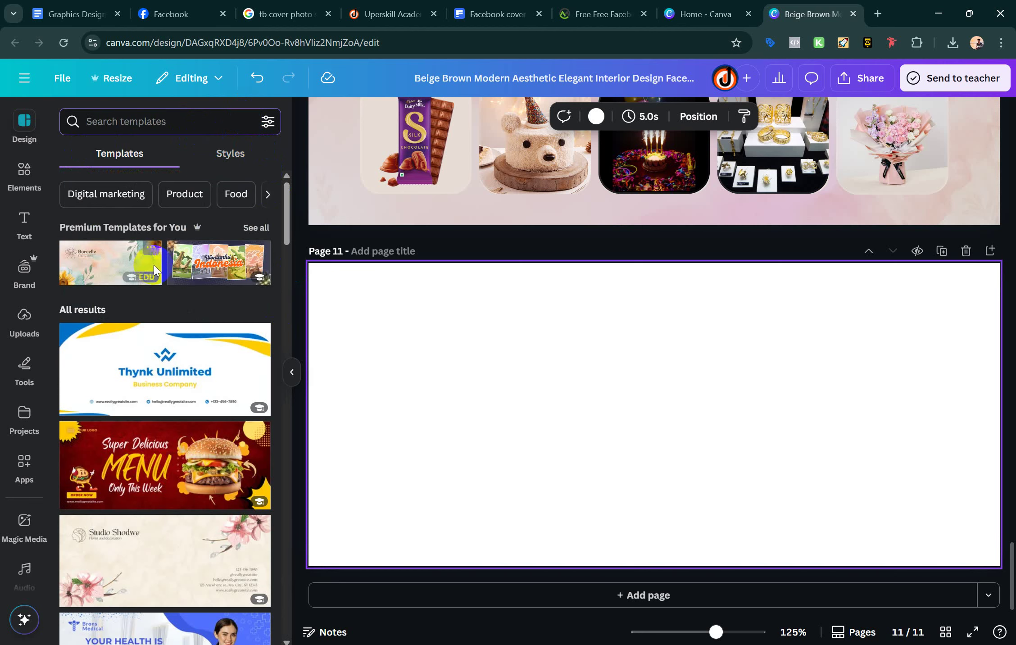
Apply the Wonderful Indonesia template to page 11 and select its Indonesia title
scroll(167, 286, "down", 1)
left_click(210, 237)
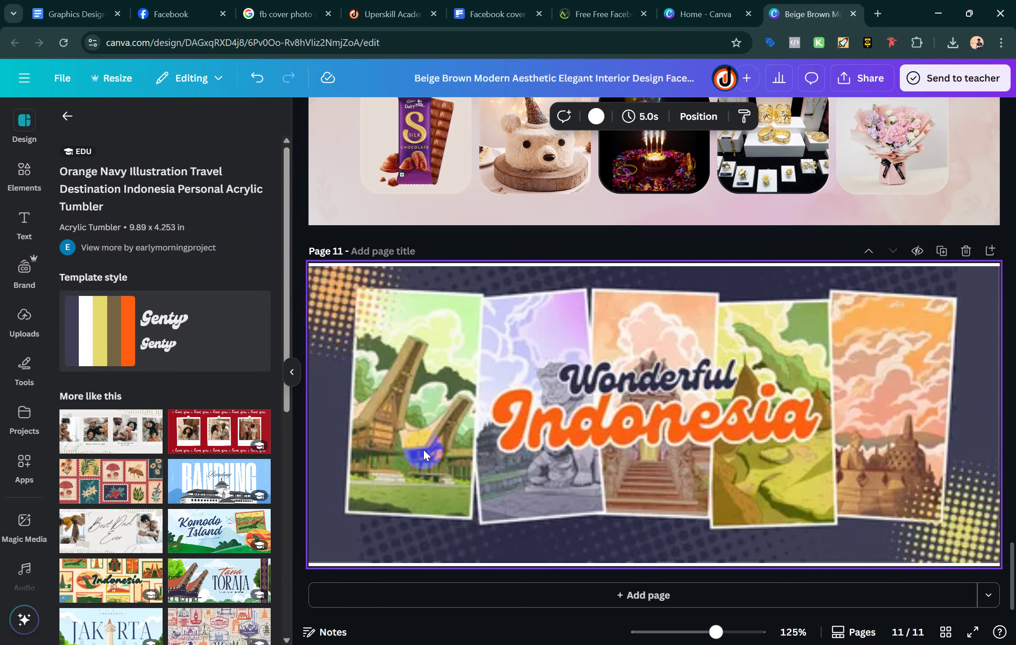
left_click(514, 458)
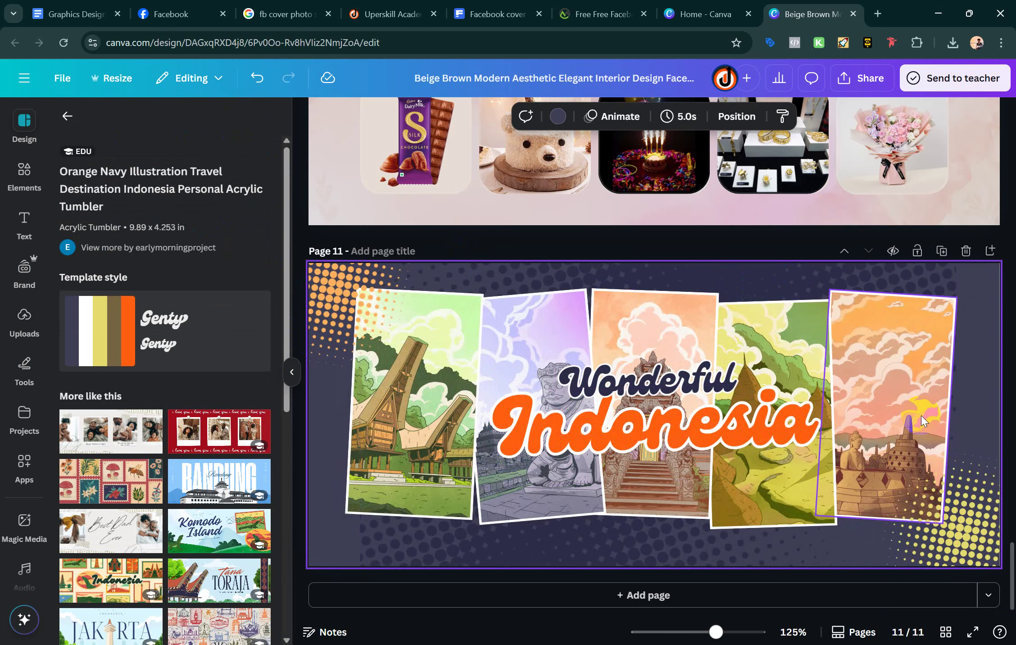
left_click(597, 441)
Select each of the five collage photos and the Wonderful and Indonesia title texts
left_click(426, 362)
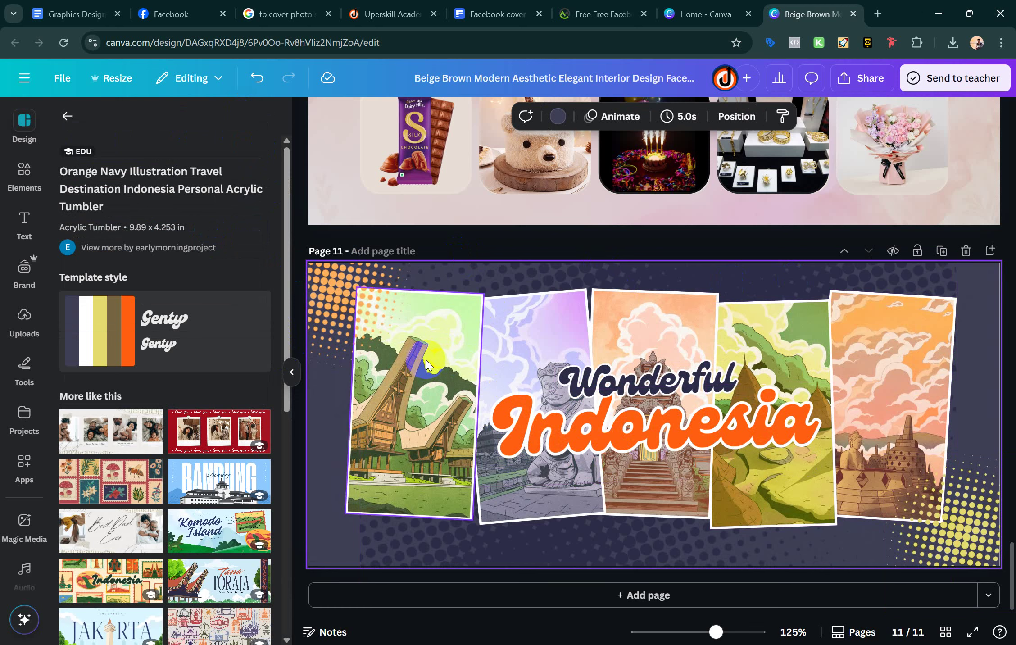
left_click(550, 366)
left_click(646, 356)
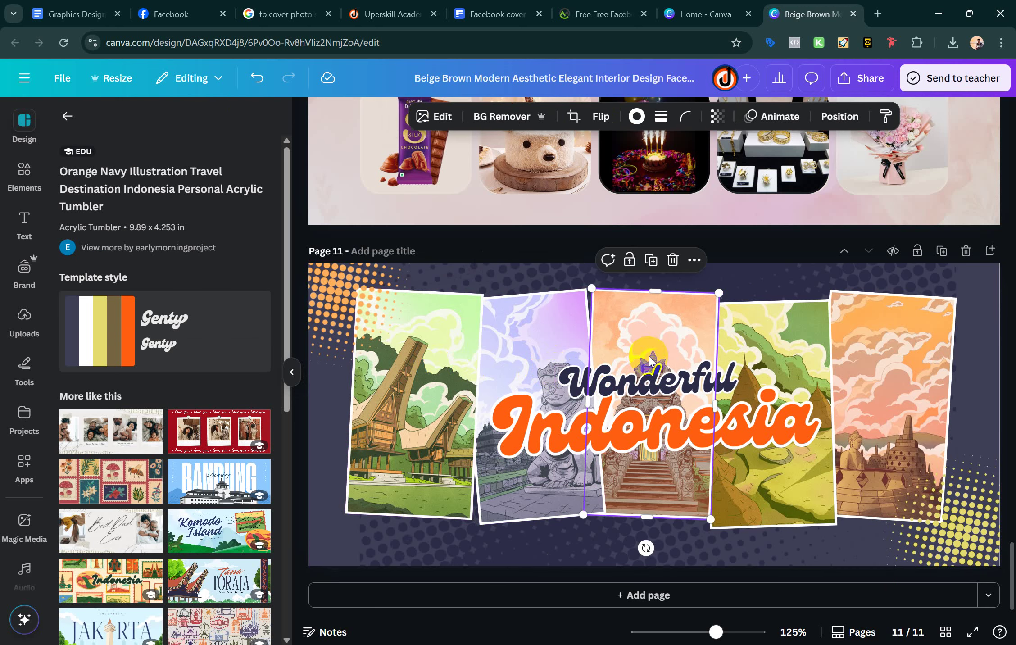
left_click(798, 371)
left_click(894, 358)
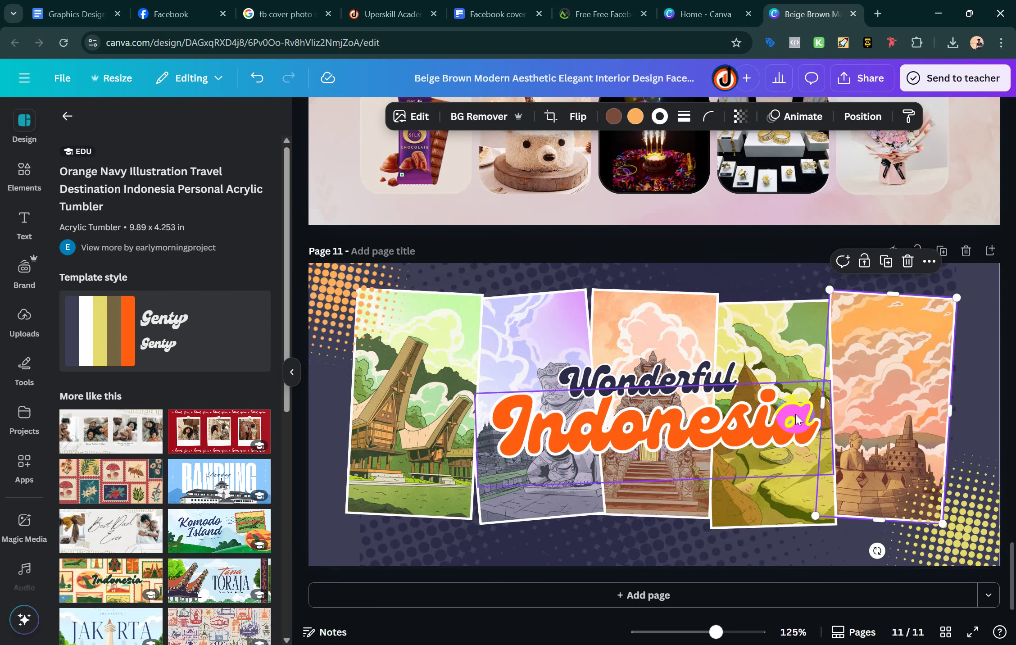
left_click(635, 426)
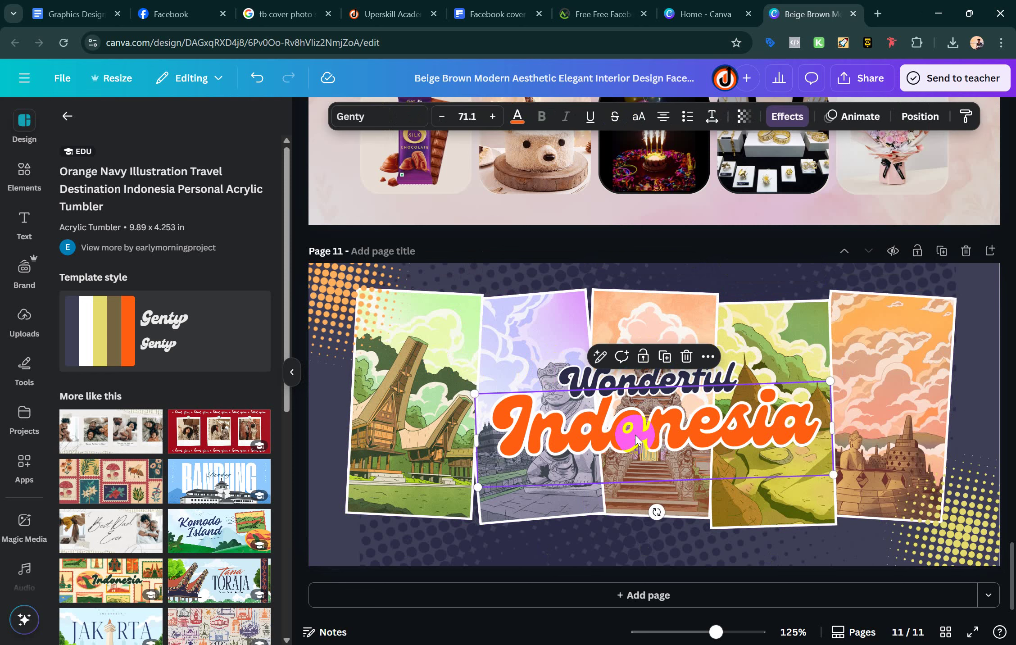
left_click(662, 385)
left_click(670, 385)
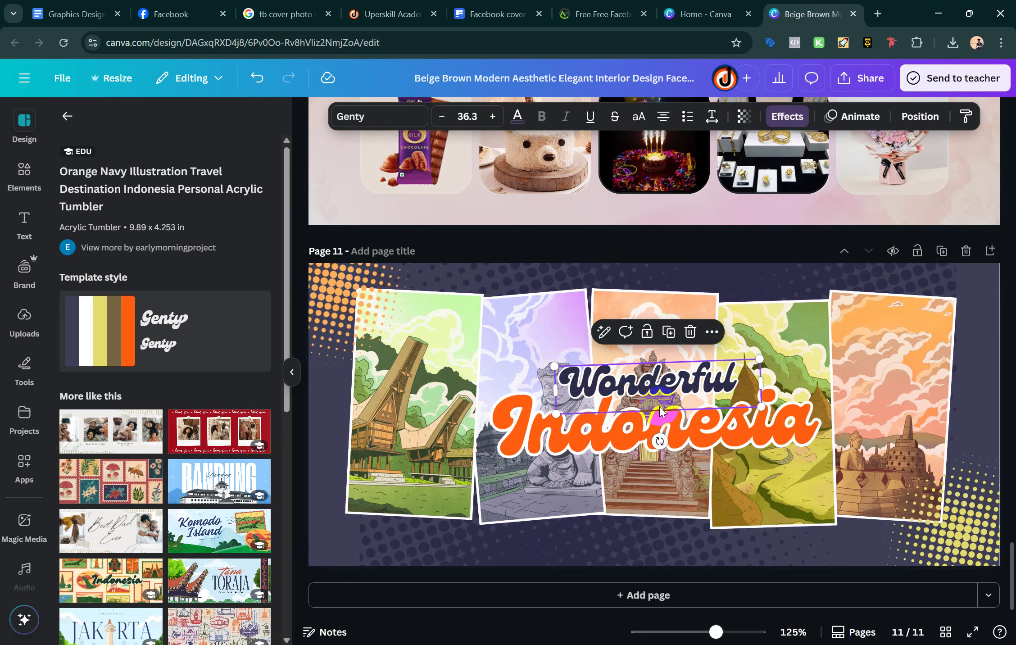
left_click(633, 428)
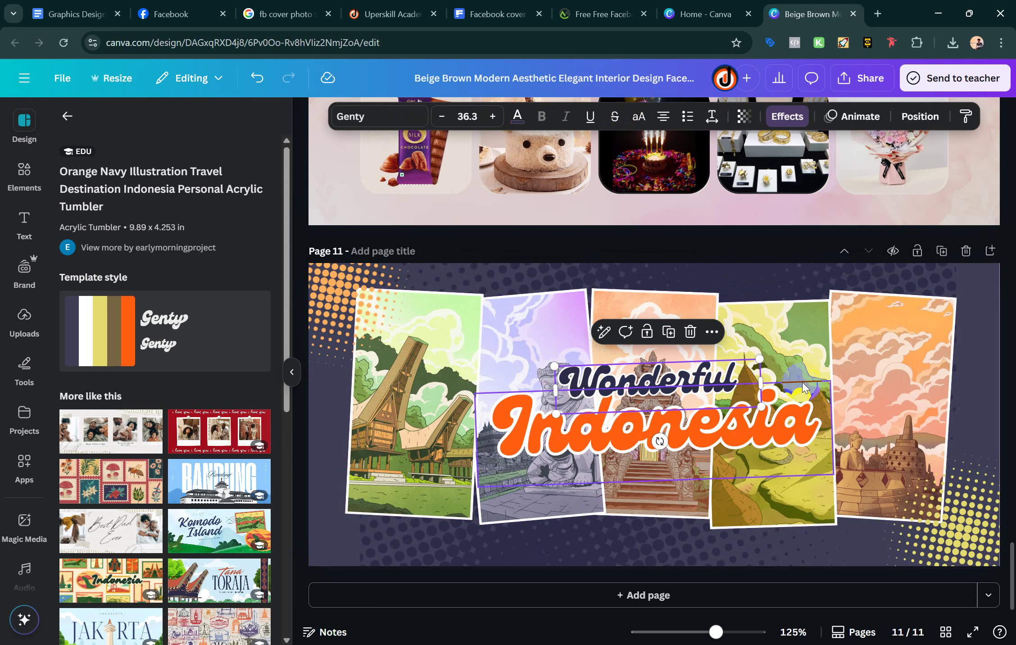
left_click(625, 433)
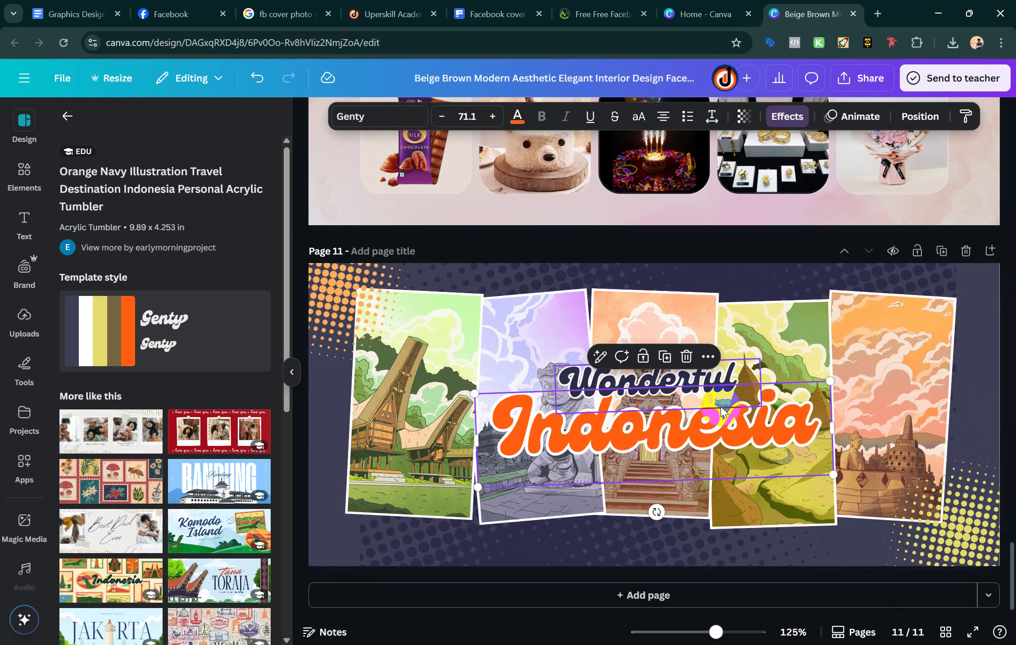
Shuffle the template colour style through white and brown schemes, ending on navy with white title
left_click(238, 340)
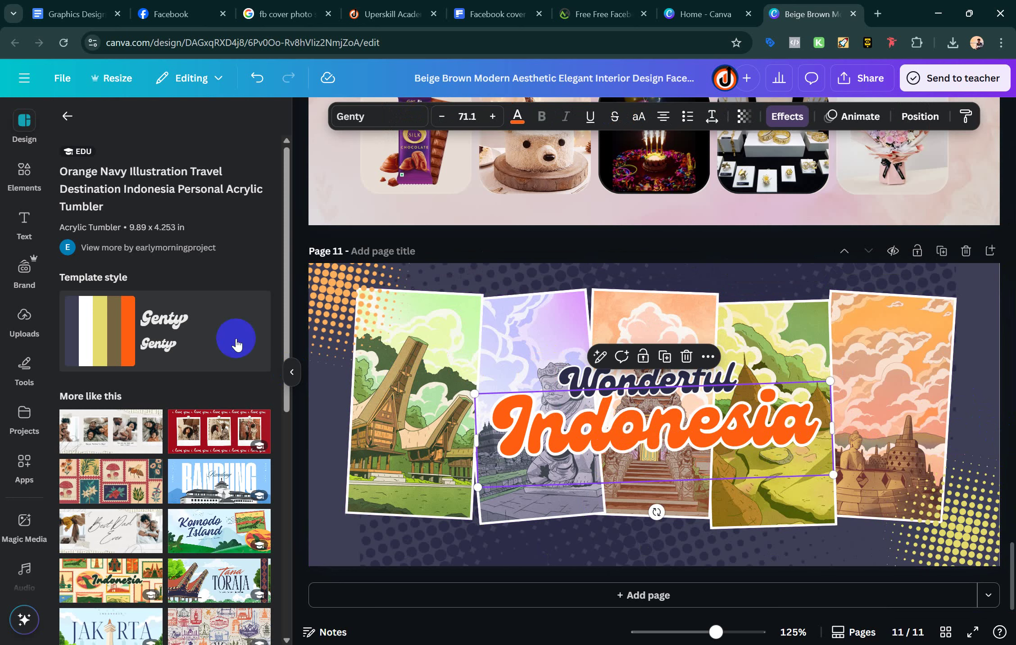
left_click(124, 329)
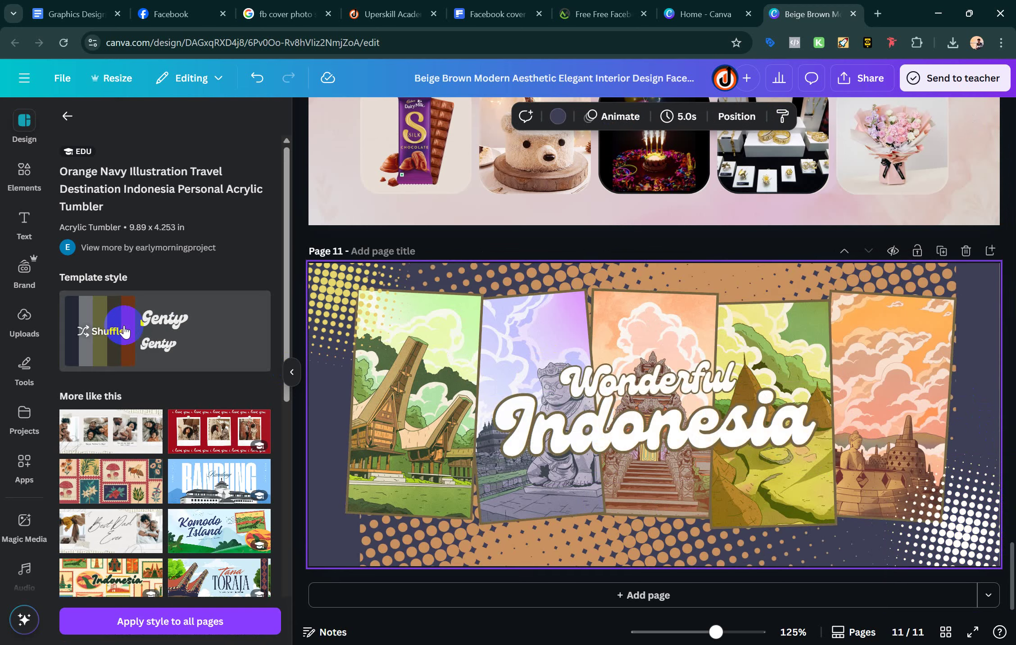
left_click(125, 332)
left_click(124, 331)
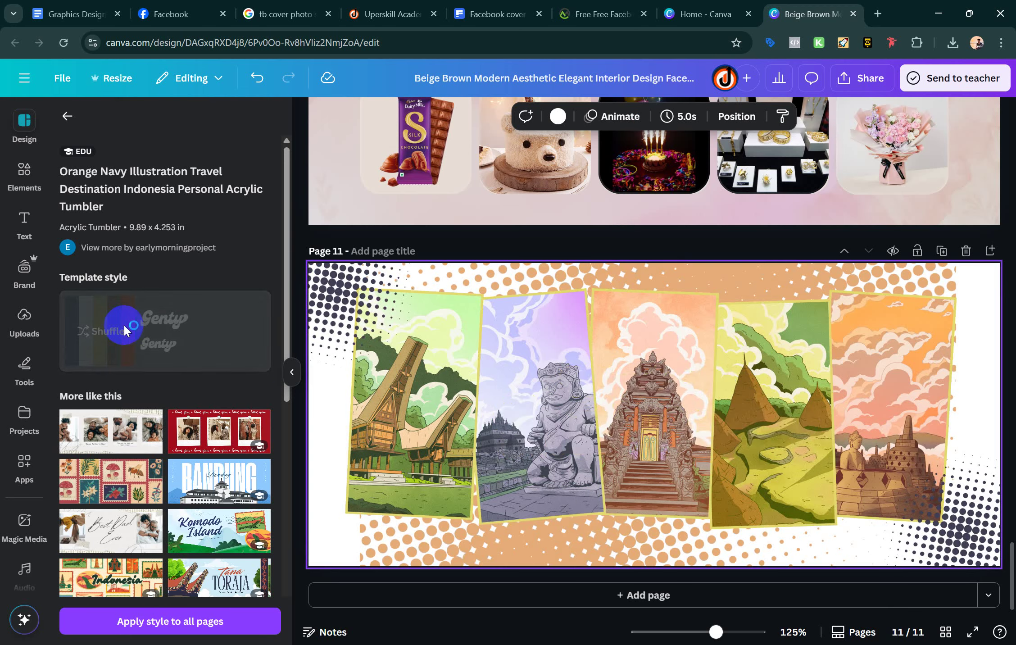
left_click(125, 332)
left_click(125, 331)
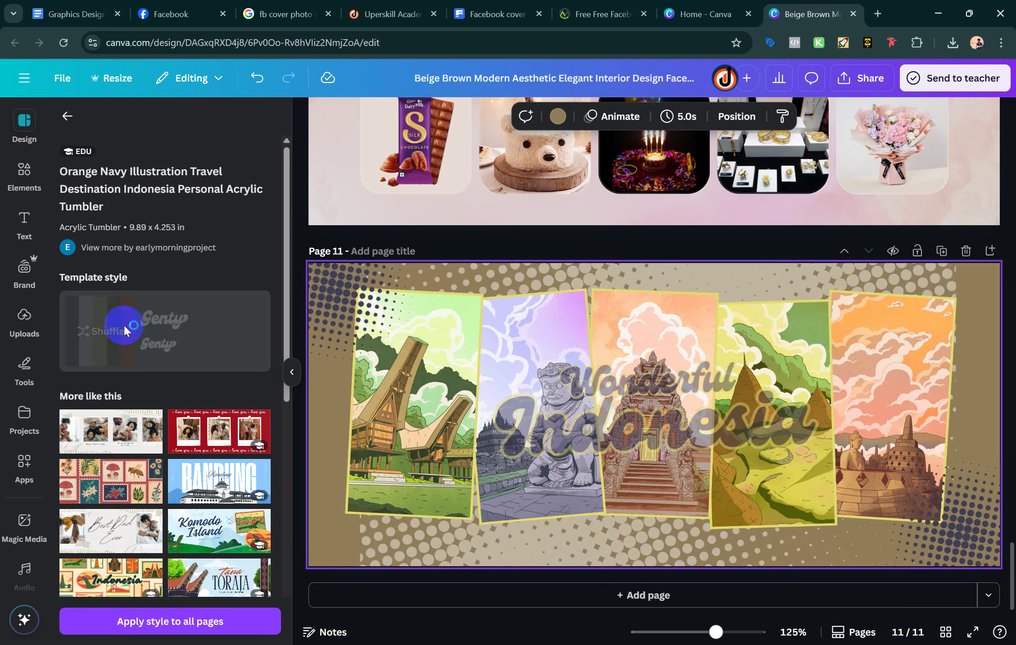
scroll(209, 448, "down", 2)
scroll(210, 448, "down", 4)
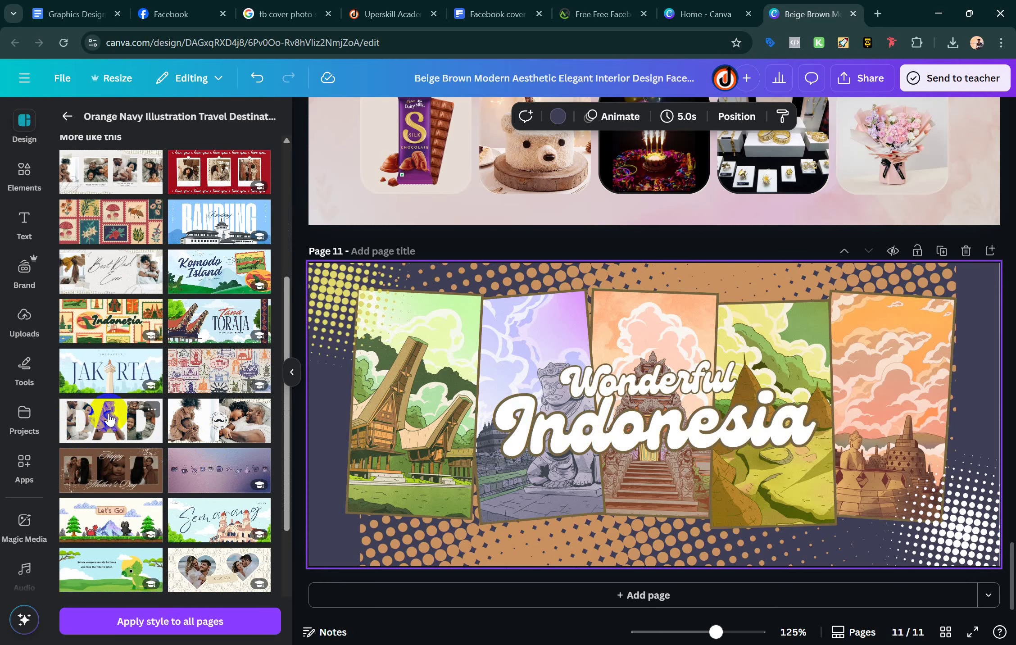
Apply the DAD letter collage to page 11 and replace the A photo with the man-in-suit upload
left_click(110, 419)
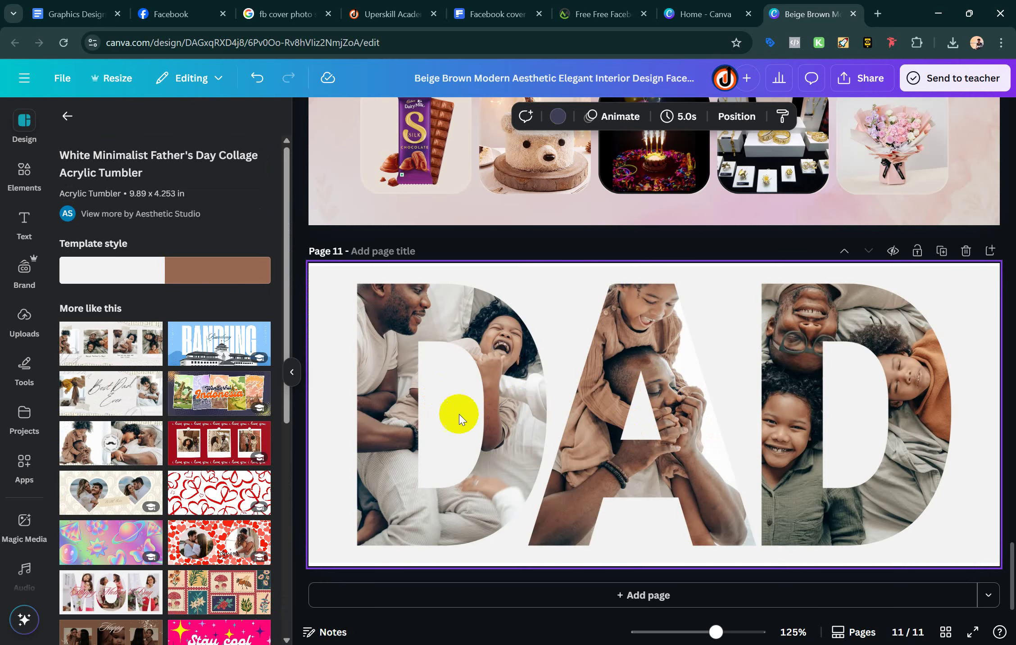
left_click(683, 376)
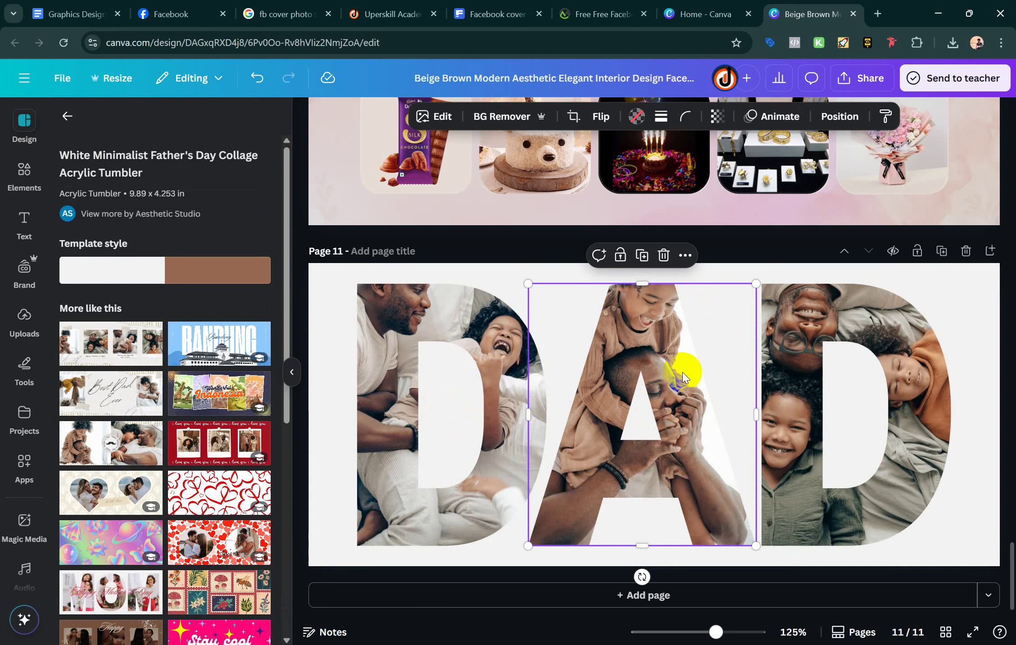
key("Delete")
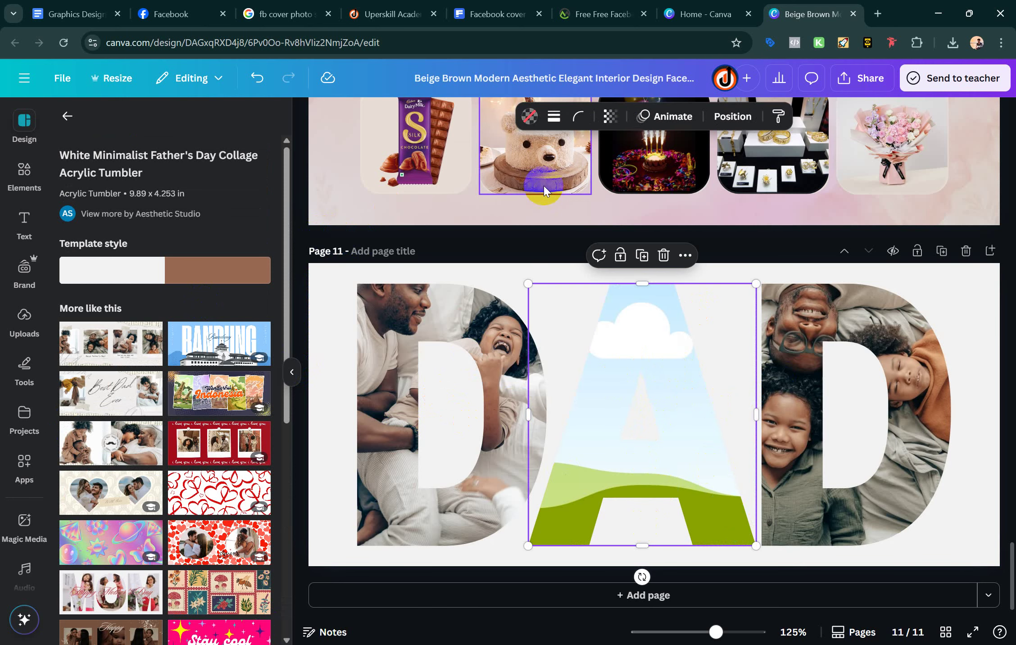
left_click(25, 321)
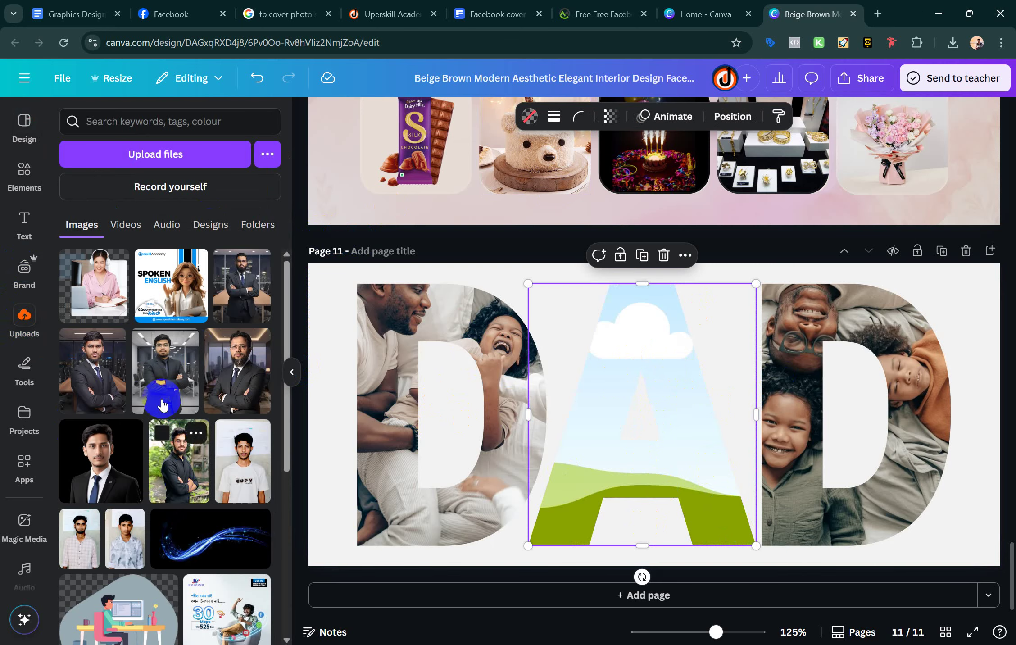
left_click_drag(103, 388, 691, 418)
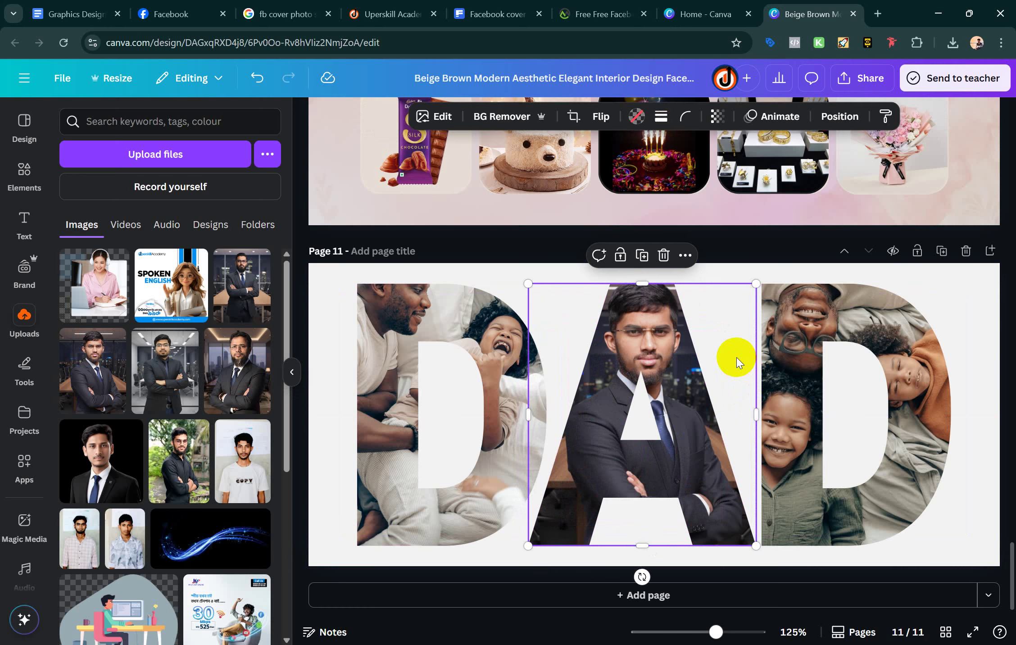
left_click(675, 561)
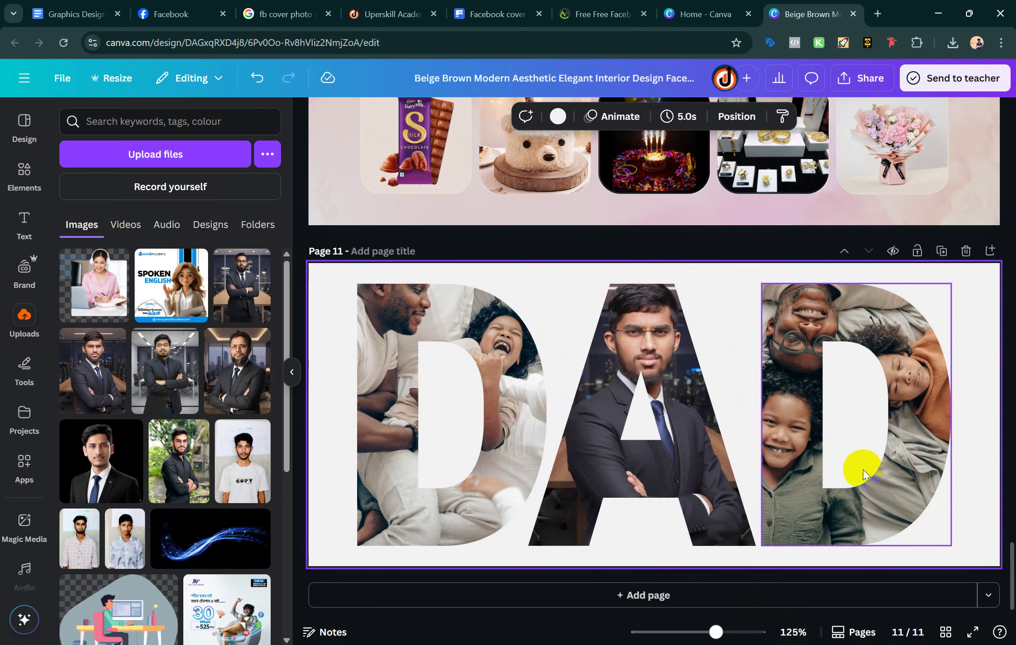
Replace the final D's photo with the uploaded desk illustration
left_click(876, 464)
key("Delete")
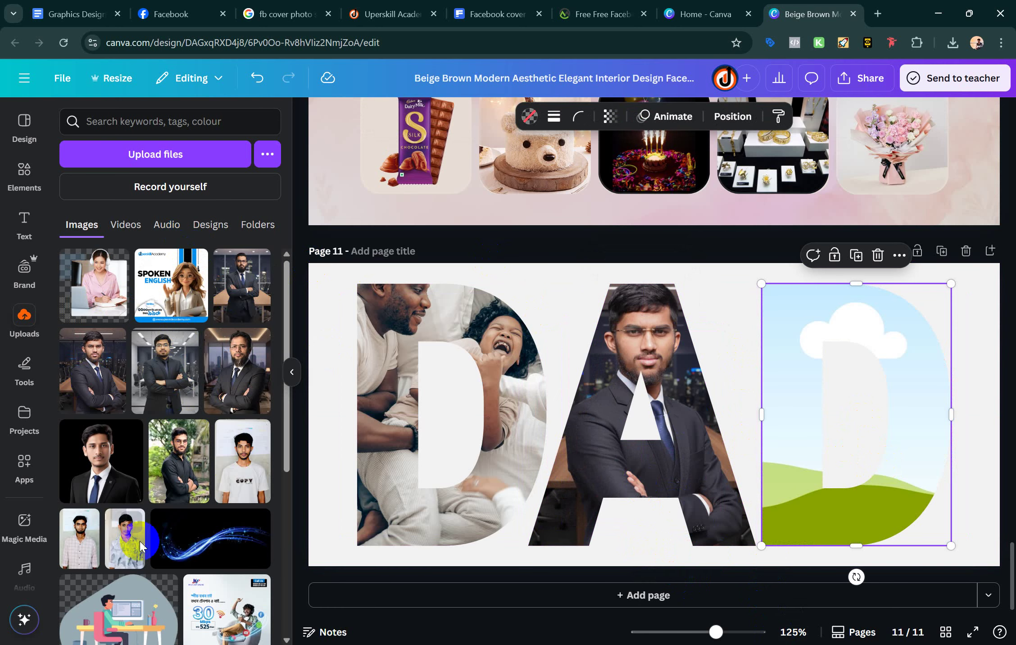
mouse_move(162, 599)
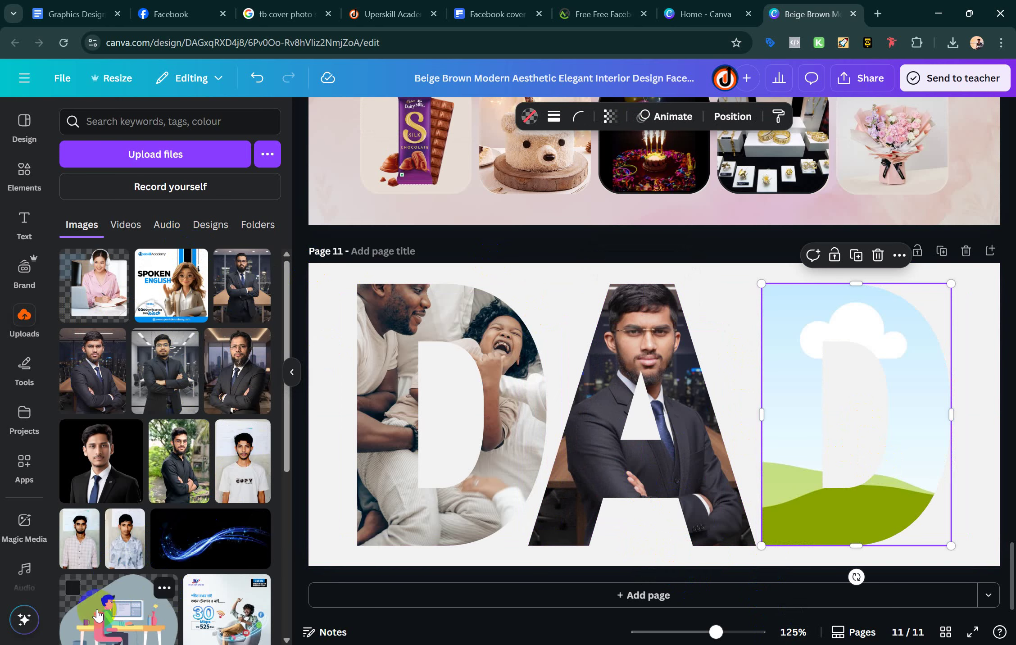
left_click(99, 603)
left_click_drag(687, 446, 813, 382)
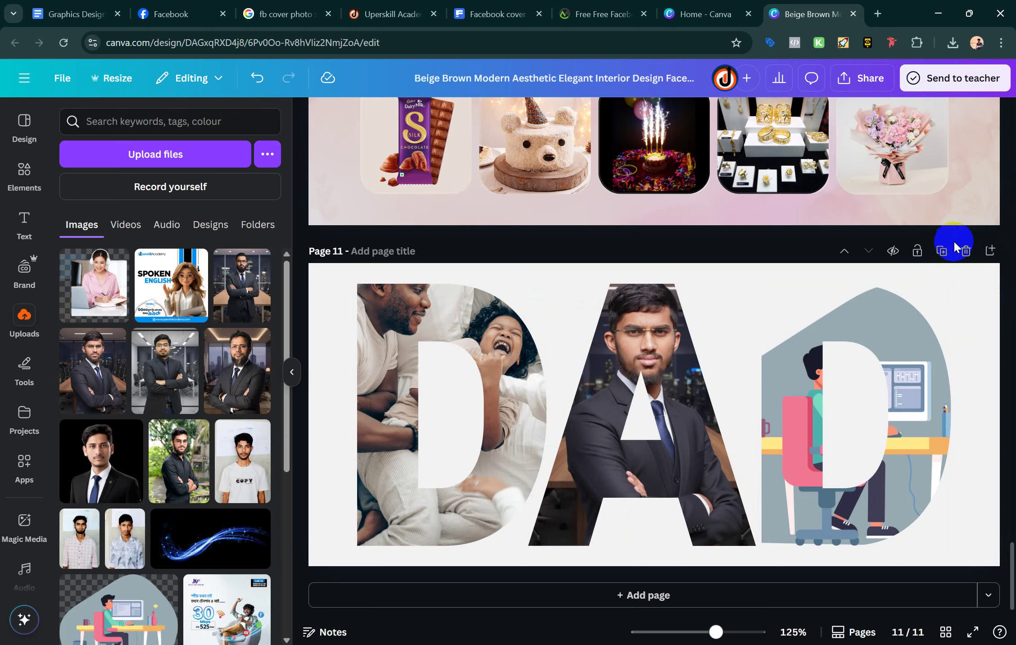
Delete page 11 with the DAD collage, leaving ten pages ending with Top Rose
left_click(964, 255)
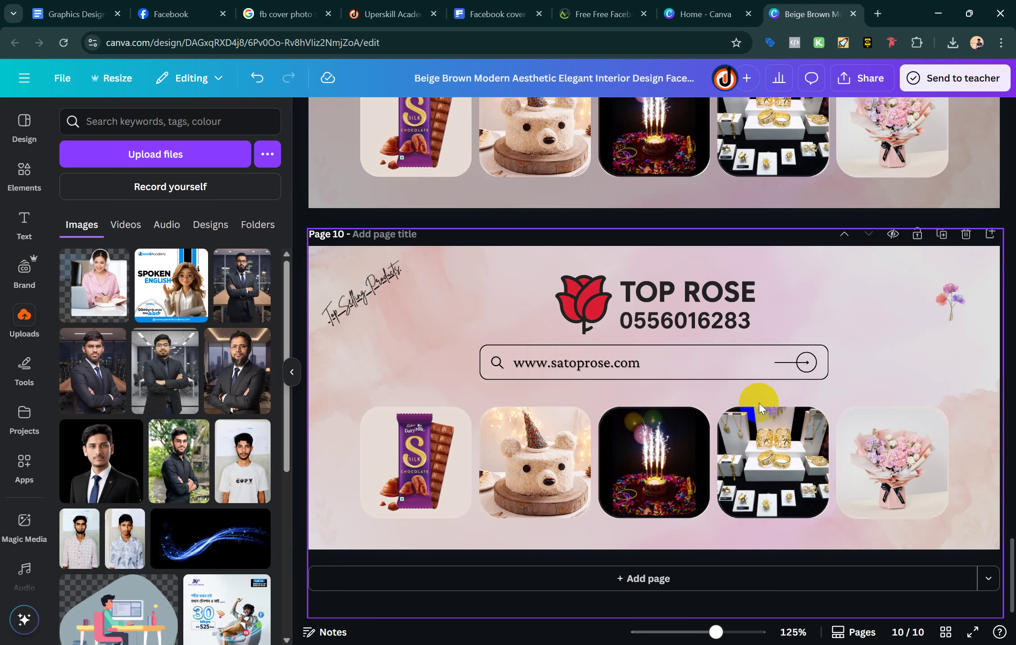
scroll(759, 403, "up", 1)
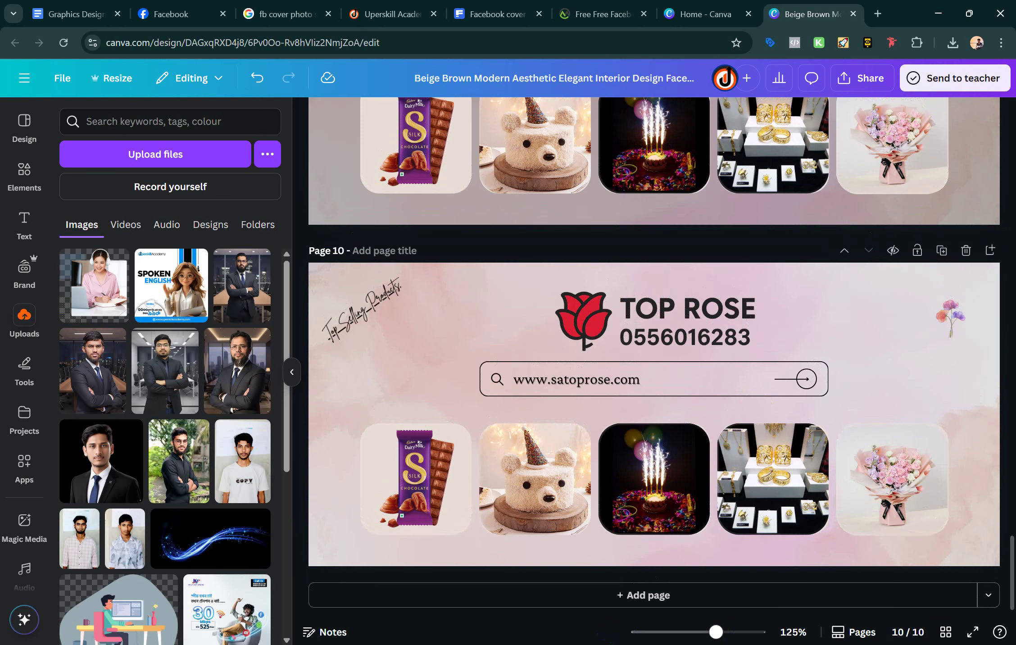